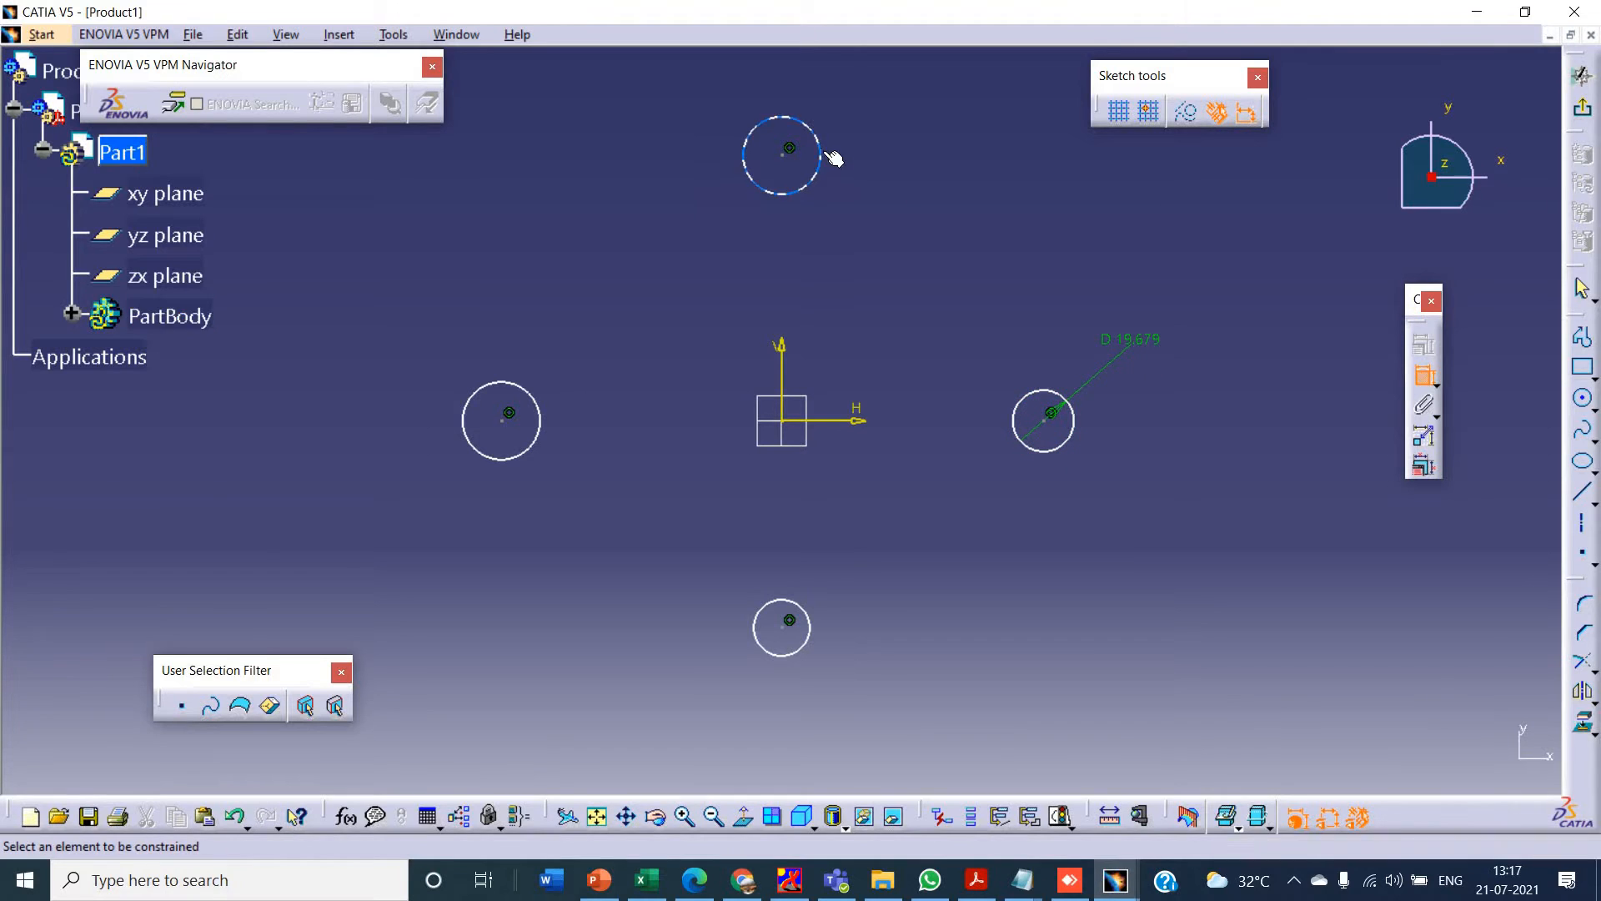
# - Switch the right circle's dimension to a radius and add radius dimensions to the top, left and bottom circles
pyautogui.rightClick(1134, 340)
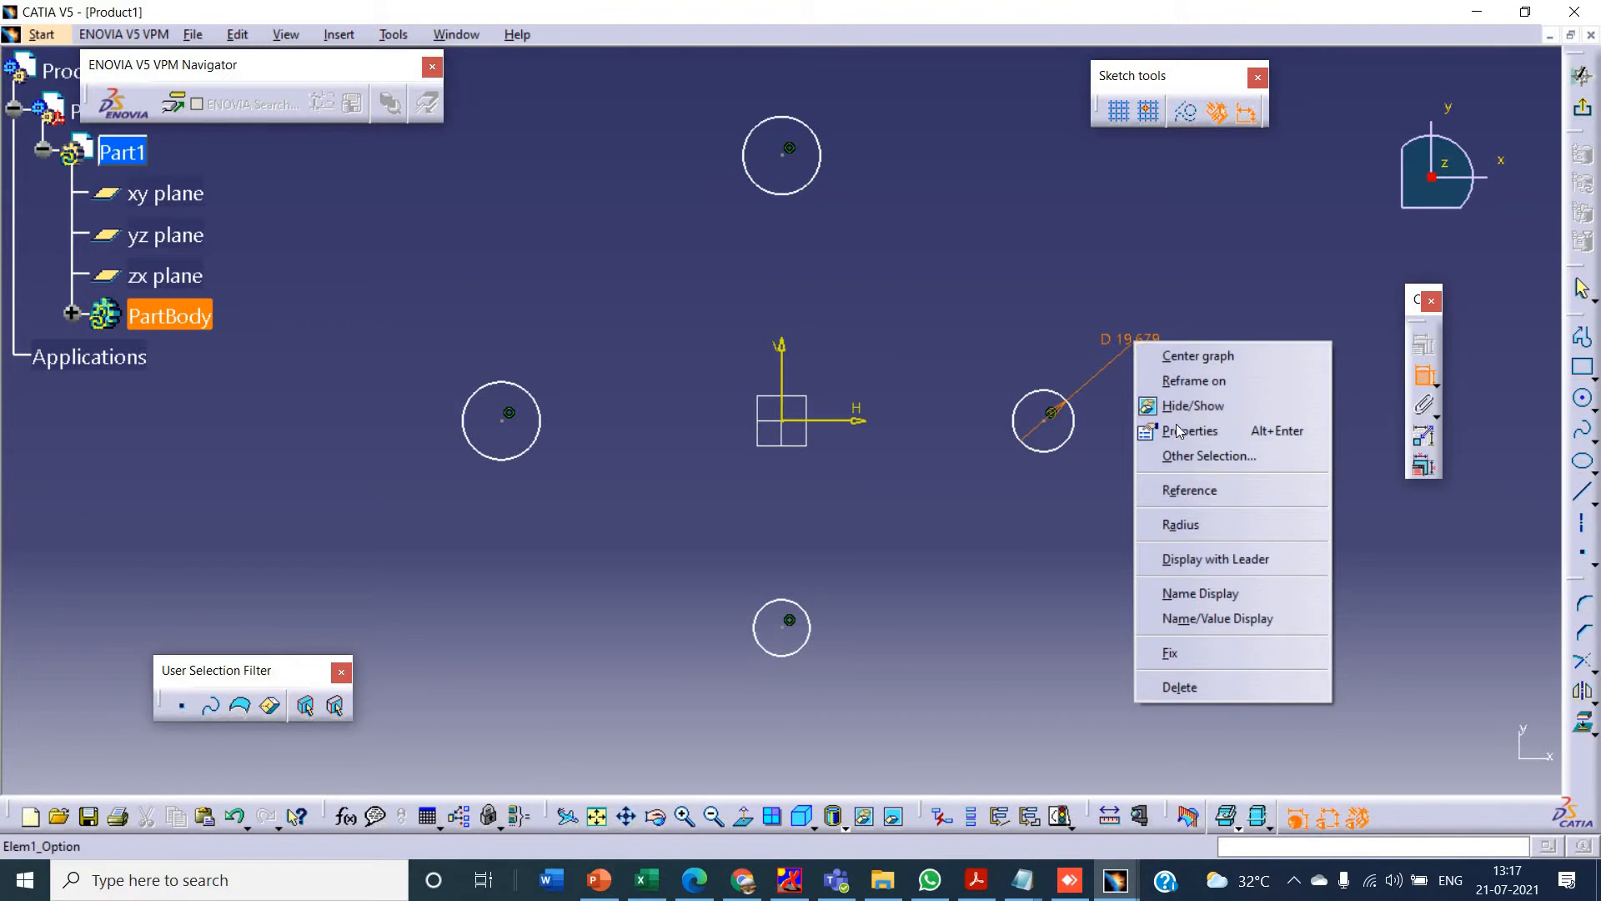
pyautogui.click(1184, 524)
pyautogui.hotkey('alt', 'Tab')
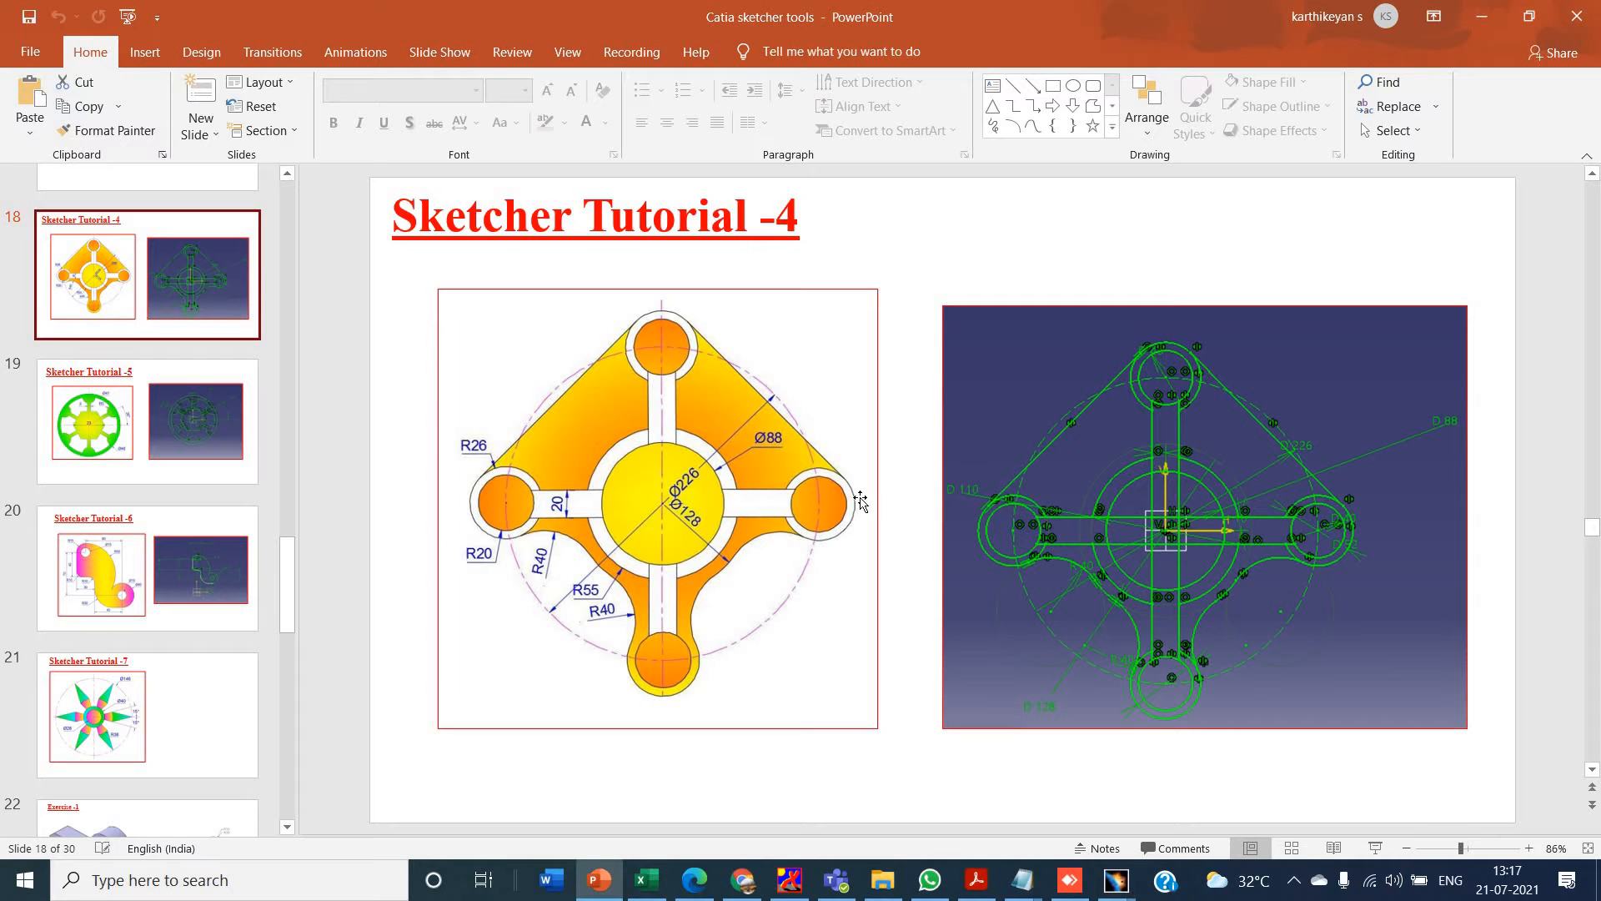
pyautogui.hotkey('alt', 'Tab')
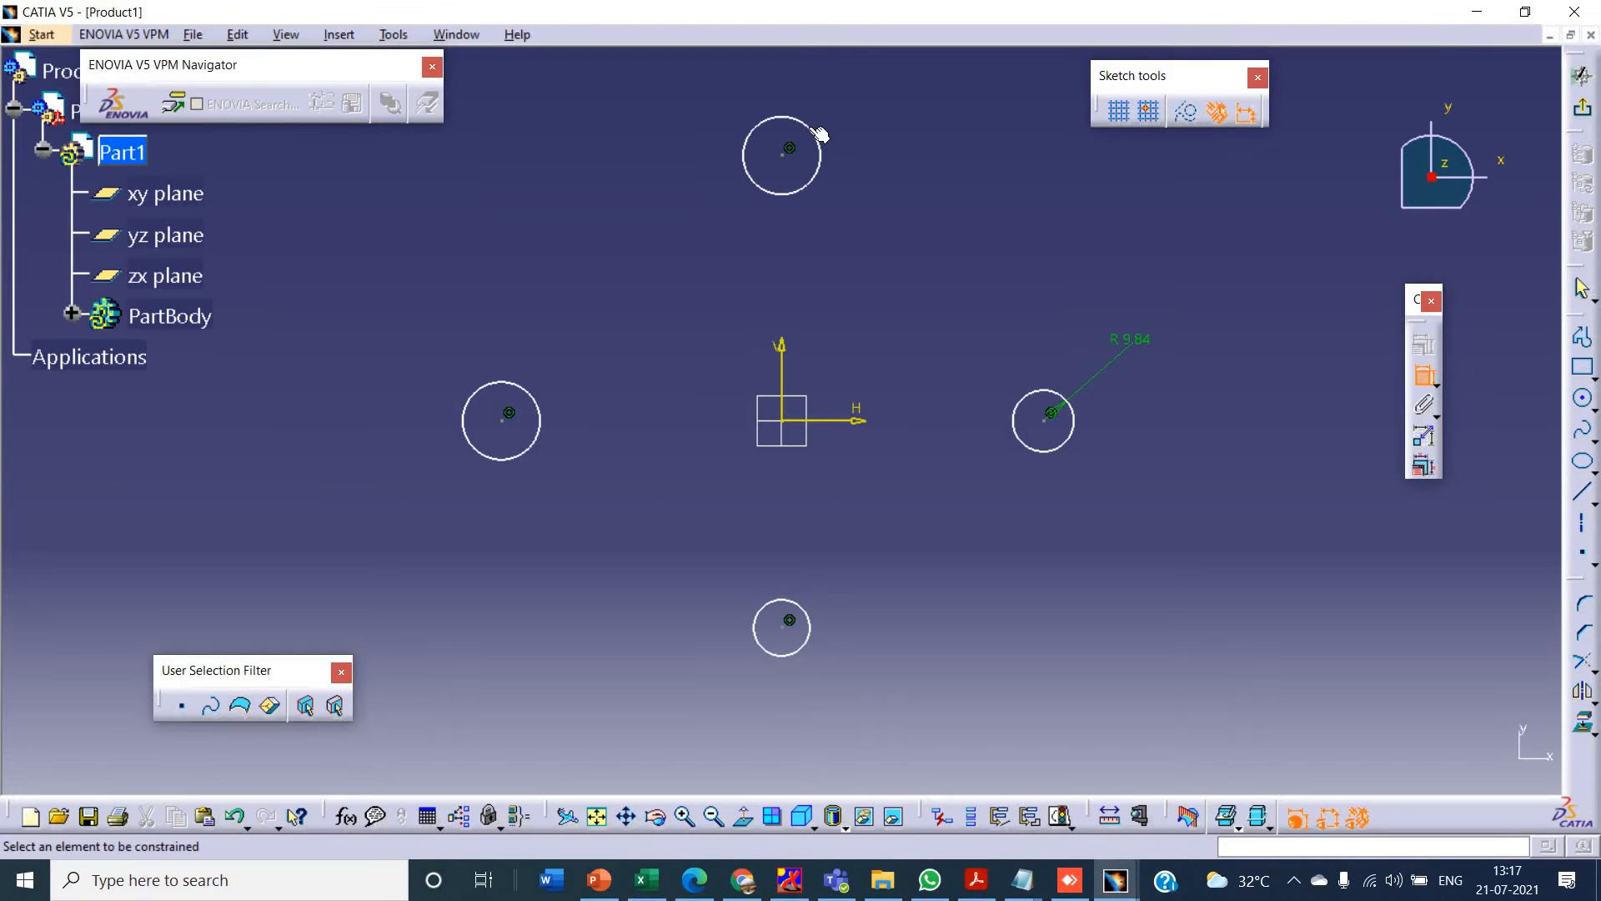
pyautogui.click(818, 135)
pyautogui.click(837, 105)
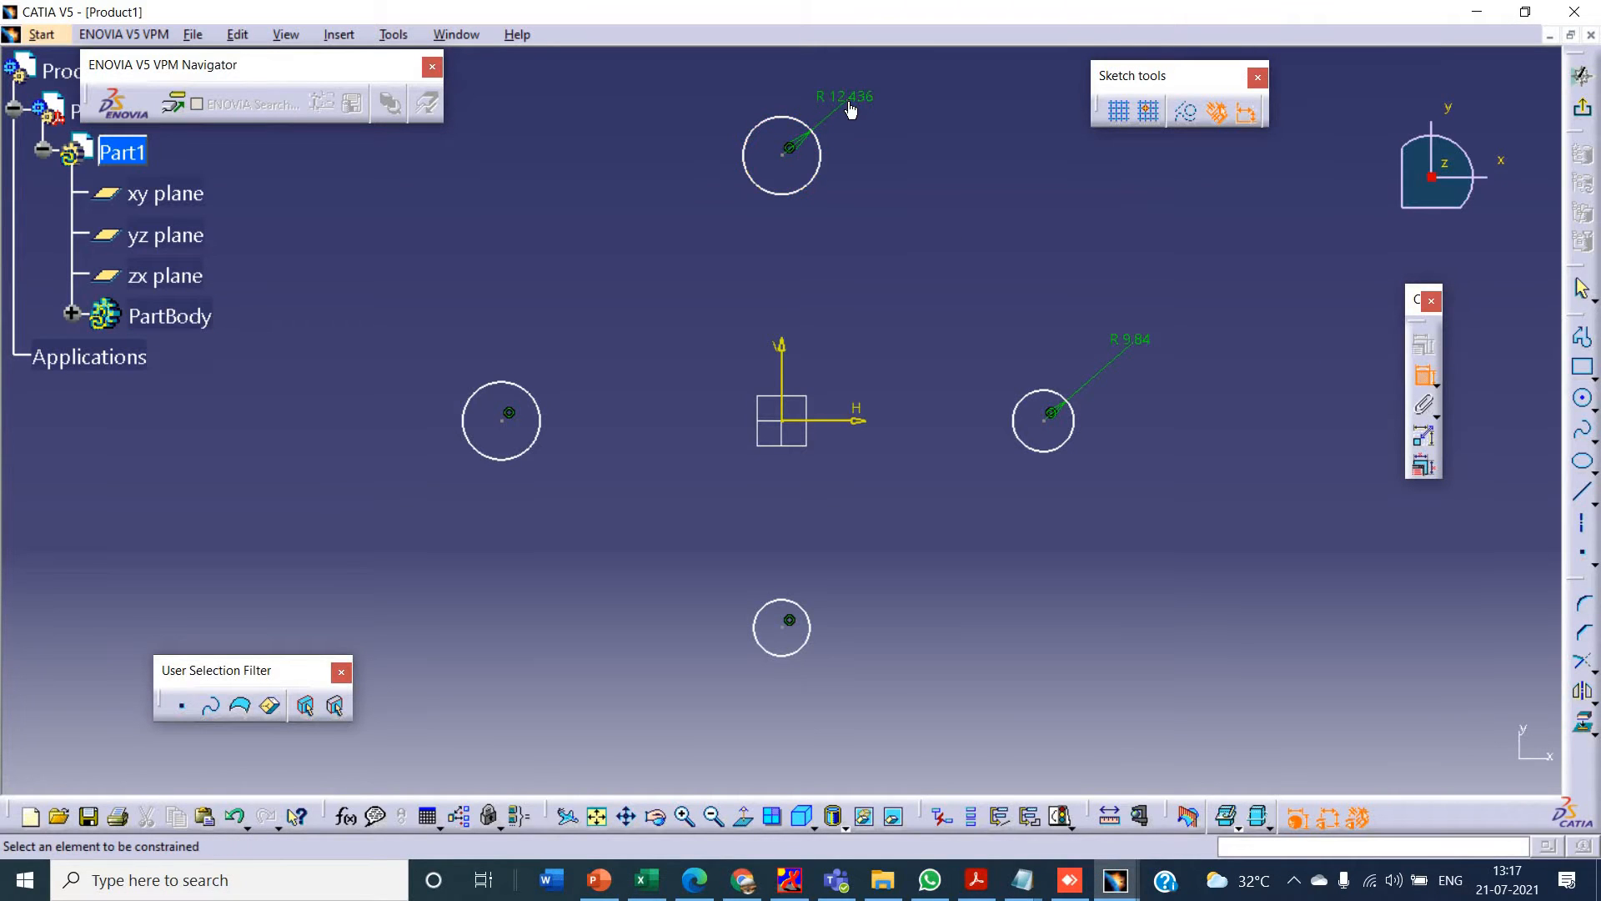
pyautogui.click(533, 401)
pyautogui.click(588, 352)
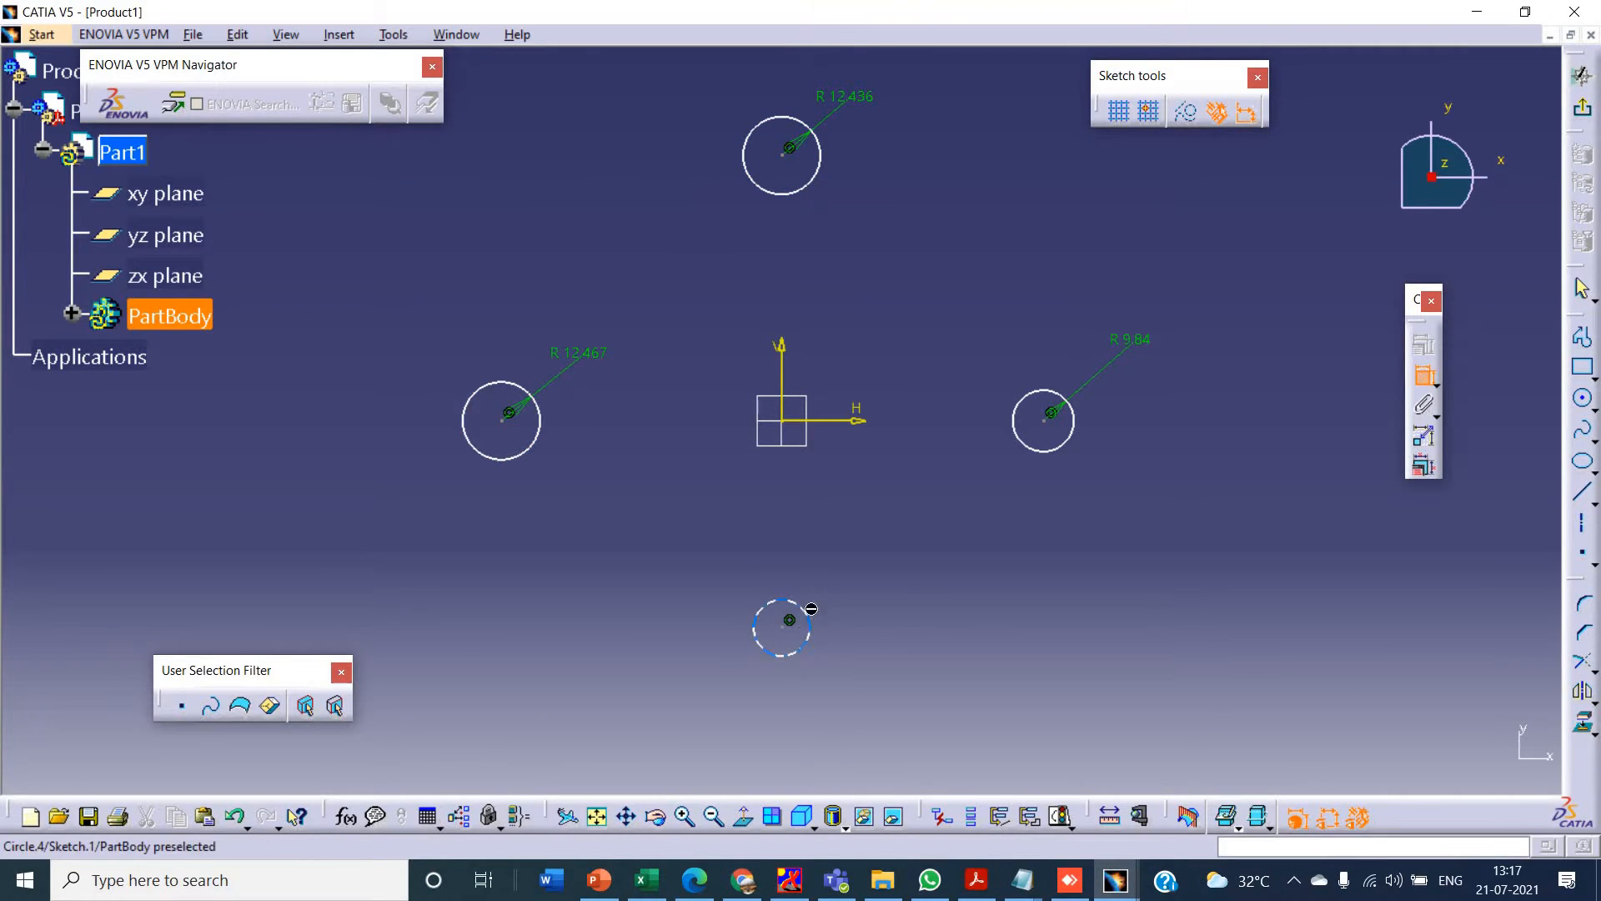
pyautogui.click(796, 611)
pyautogui.click(913, 579)
# - Draw a construction circle of about 90 mm radius centred on the sketch origin, passing through the left circle's centre
pyautogui.hotkey('alt', 'Tab')
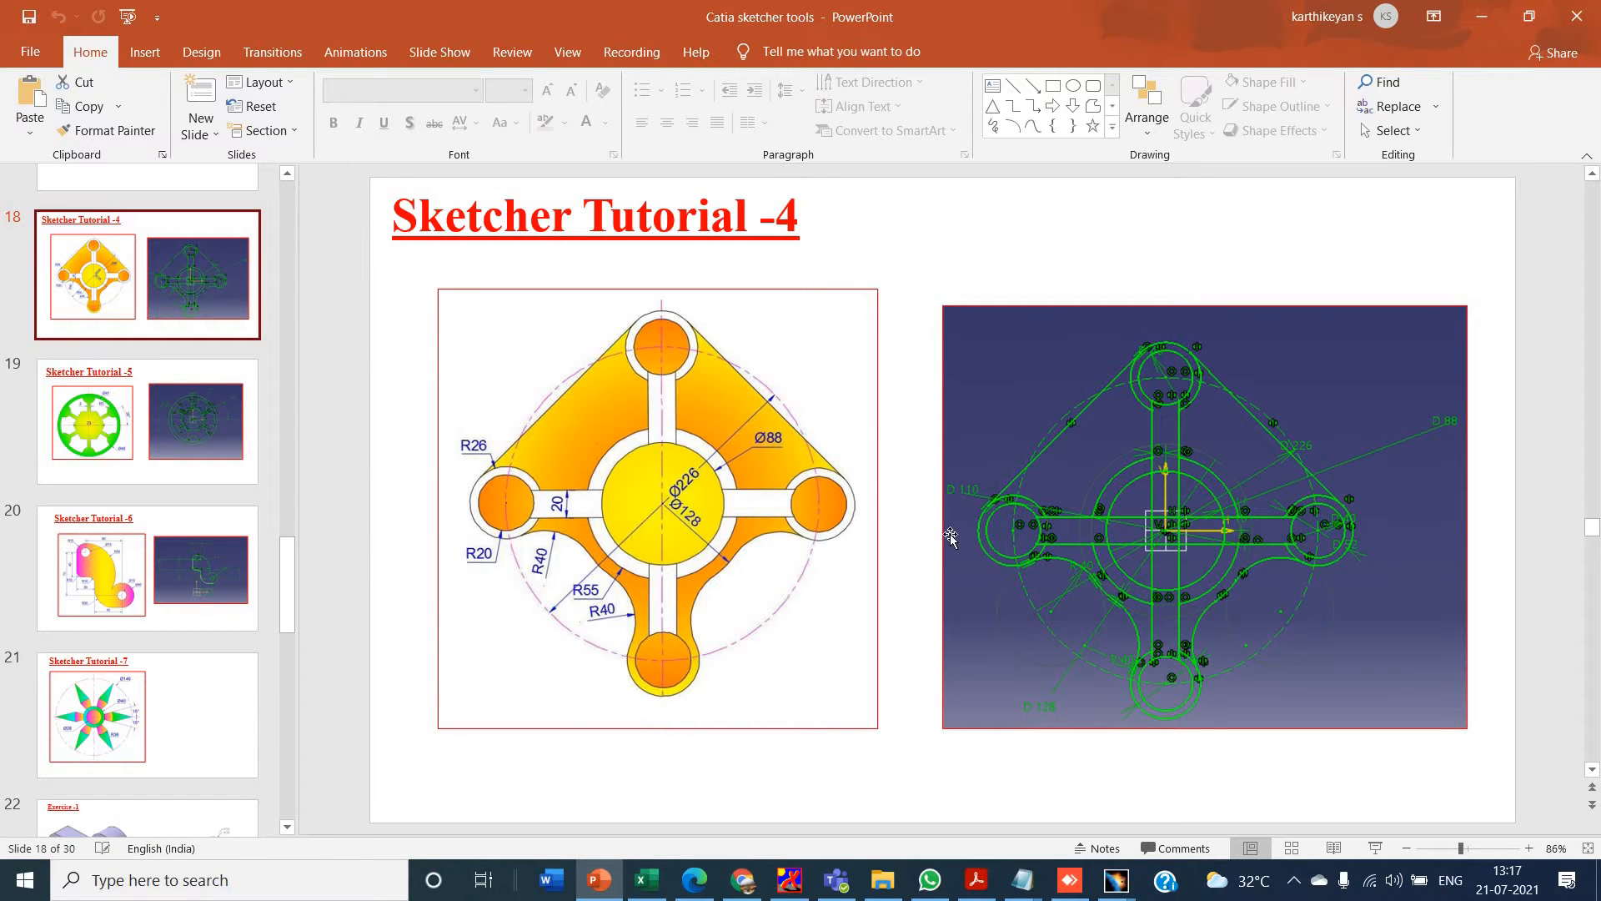
pyautogui.hotkey('alt', 'Tab')
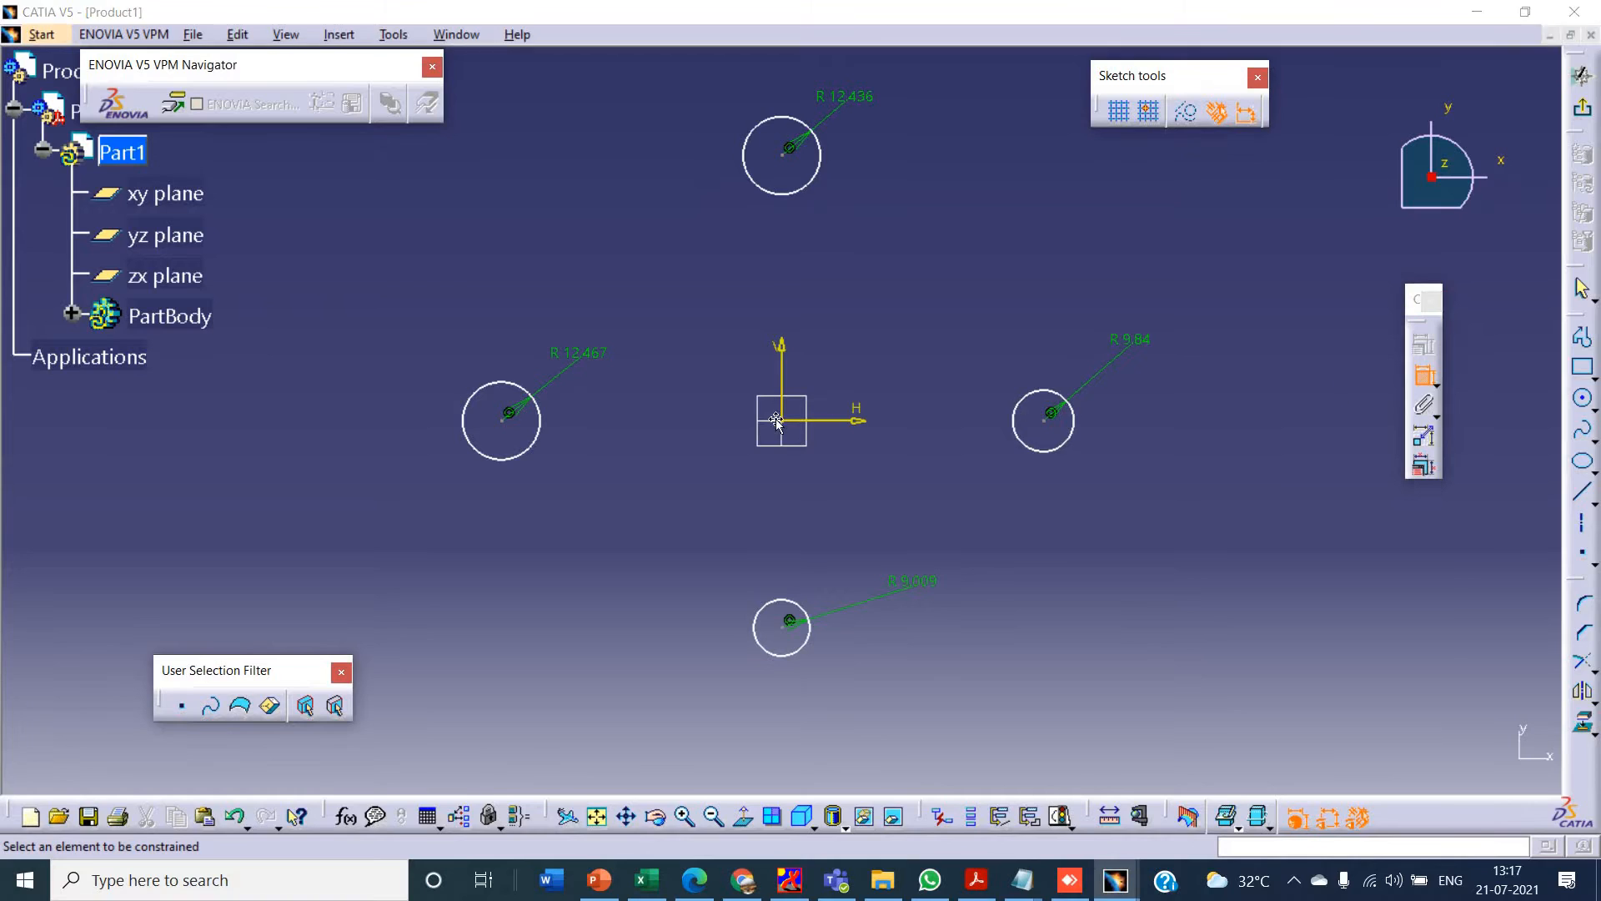
pyautogui.hotkey('alt', 'Tab')
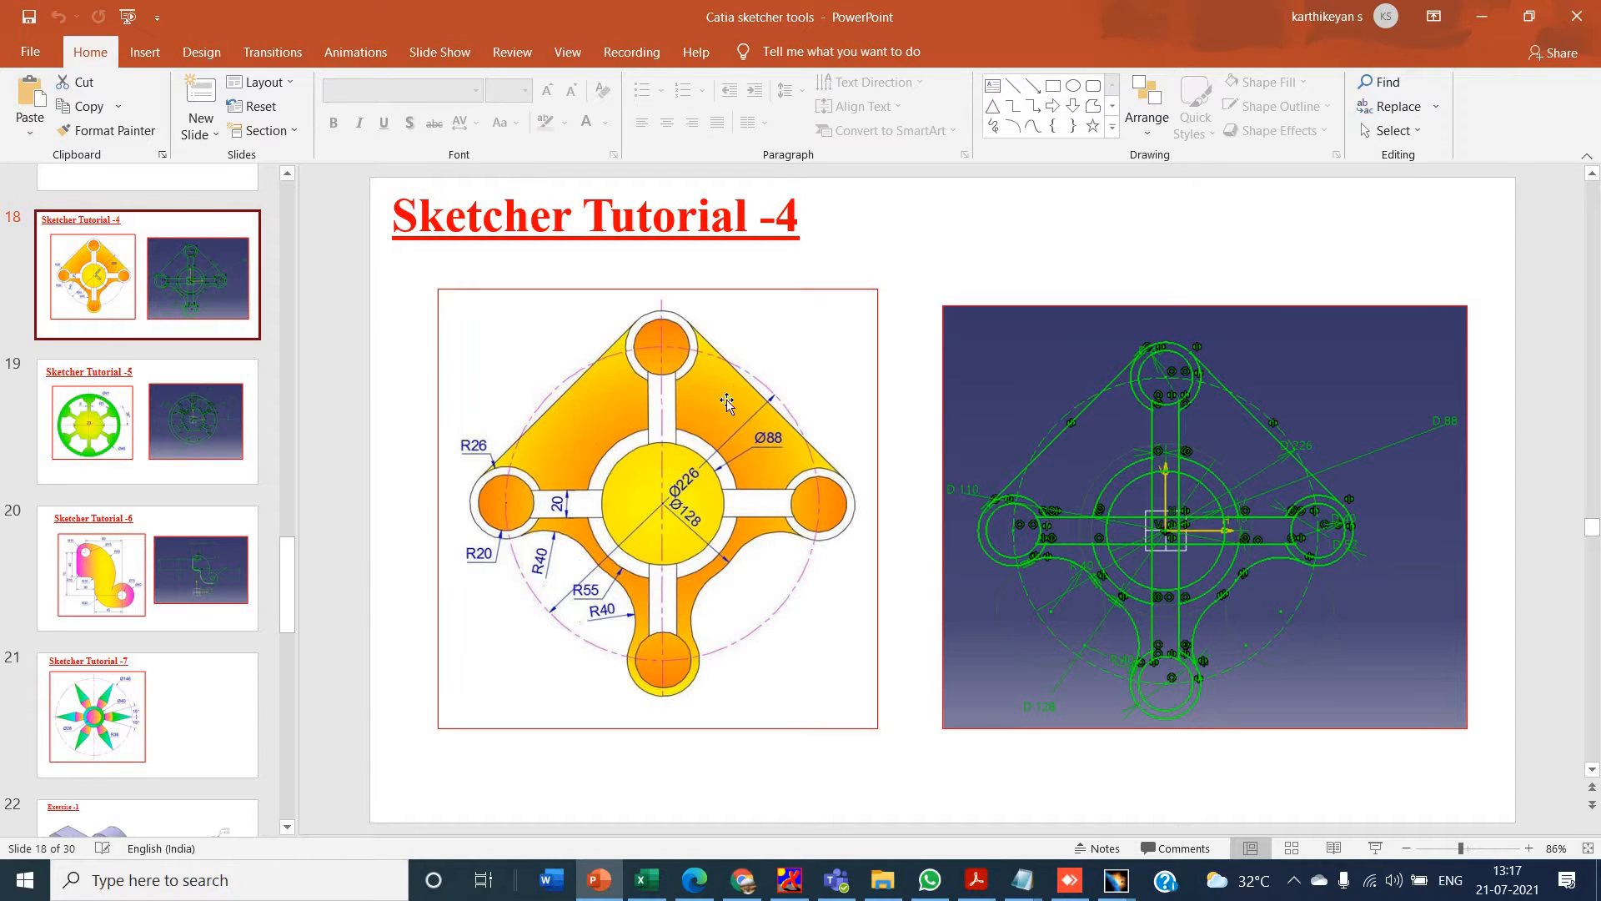
pyautogui.hotkey('alt', 'Tab')
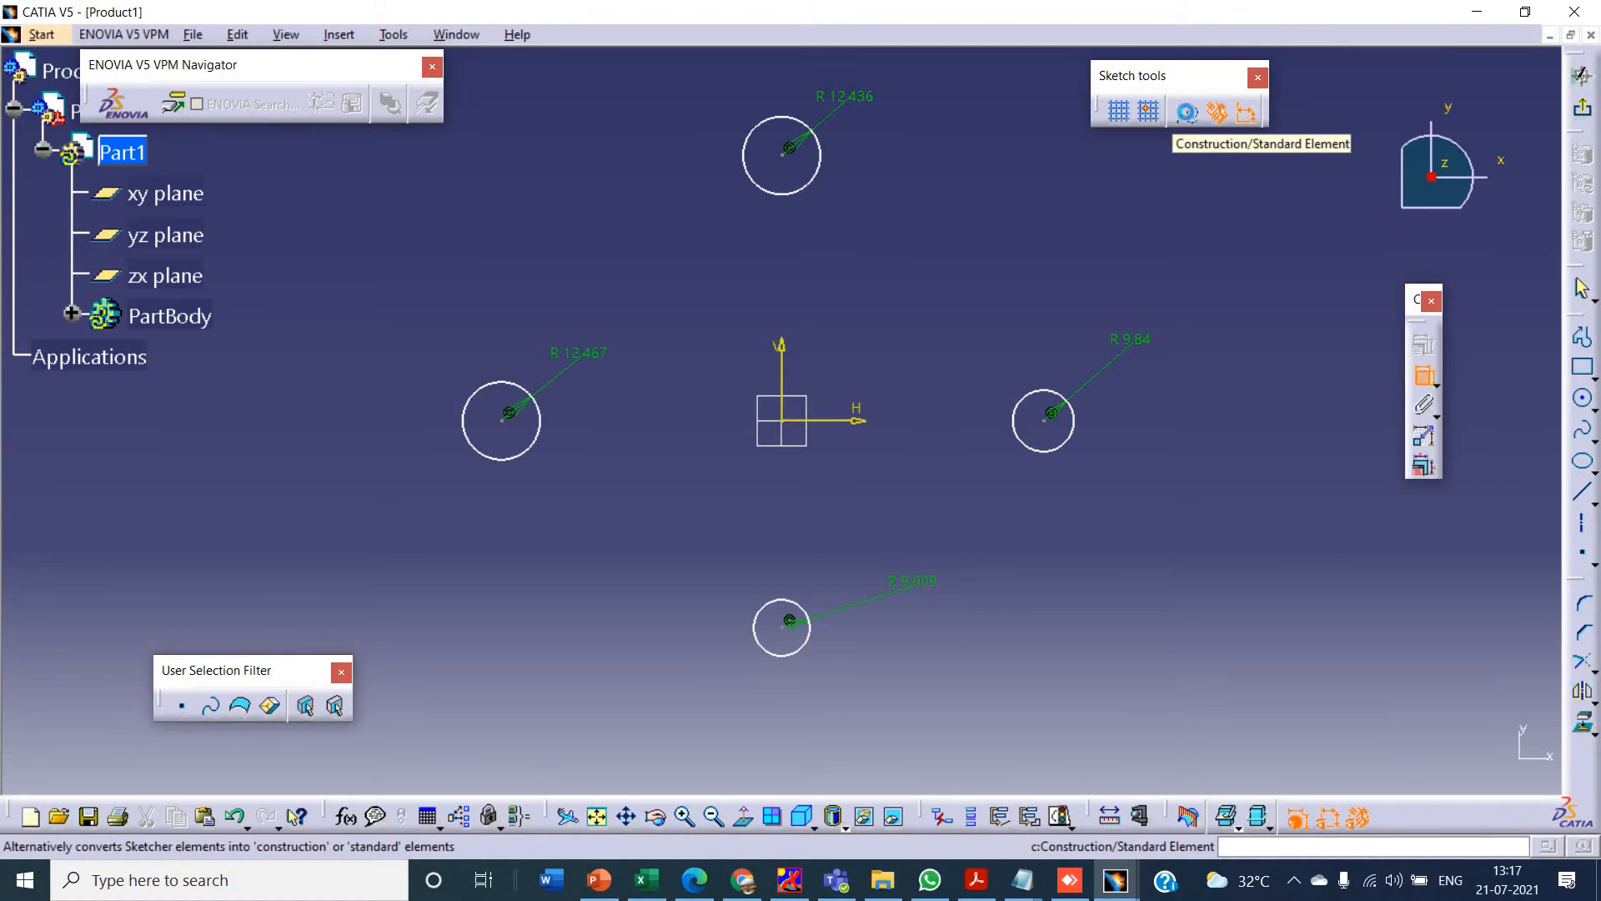
pyautogui.click(1187, 115)
pyautogui.click(1583, 397)
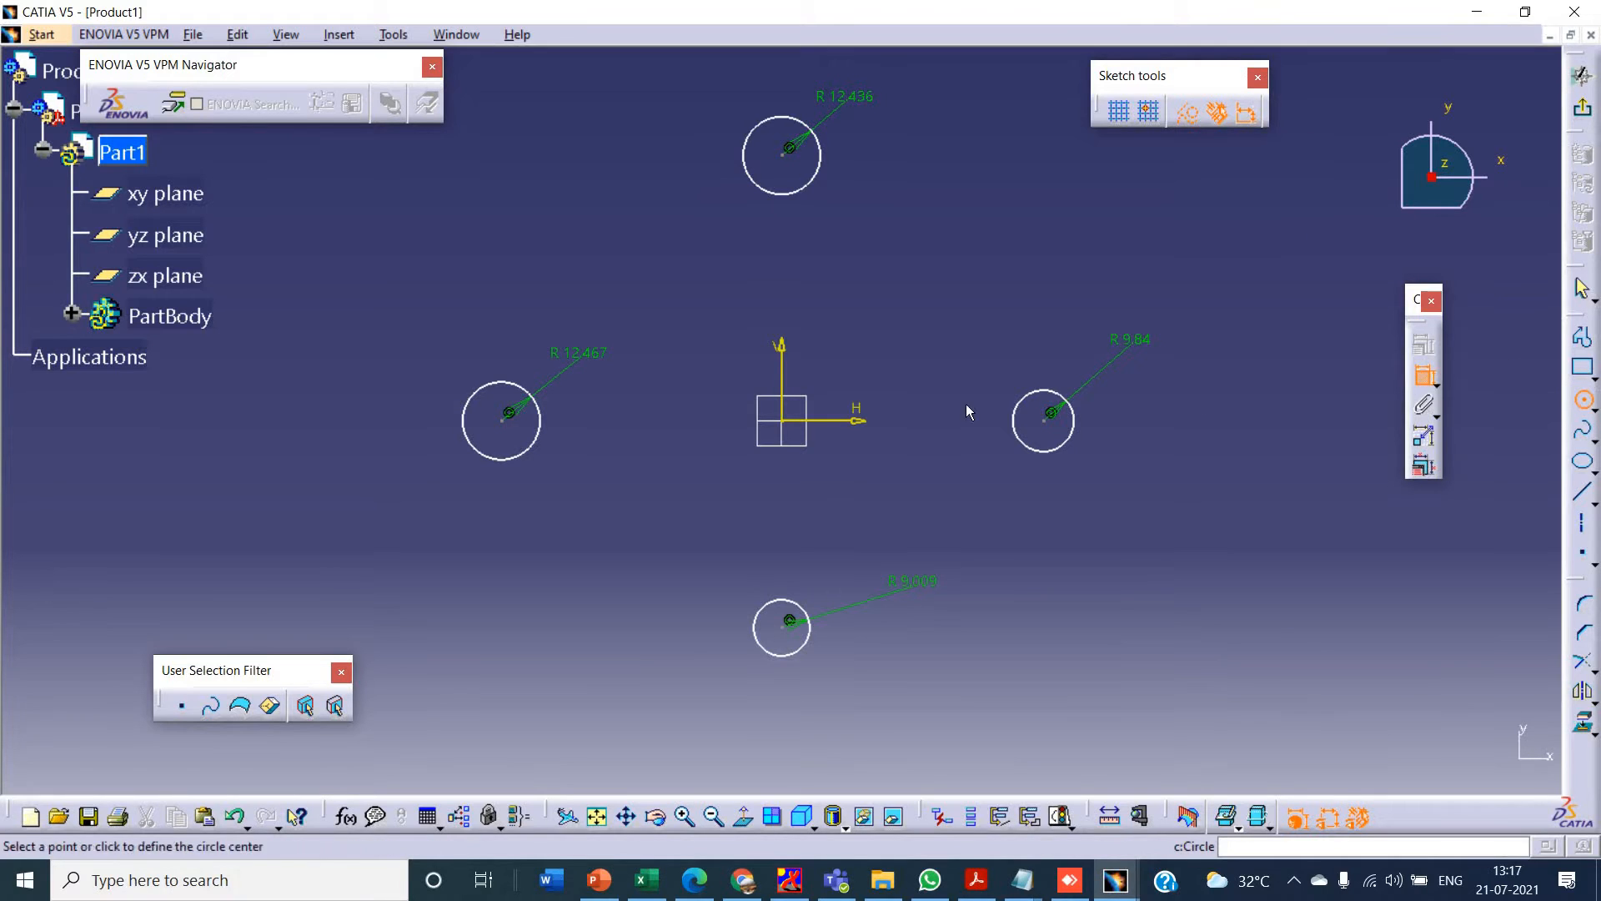
pyautogui.click(785, 425)
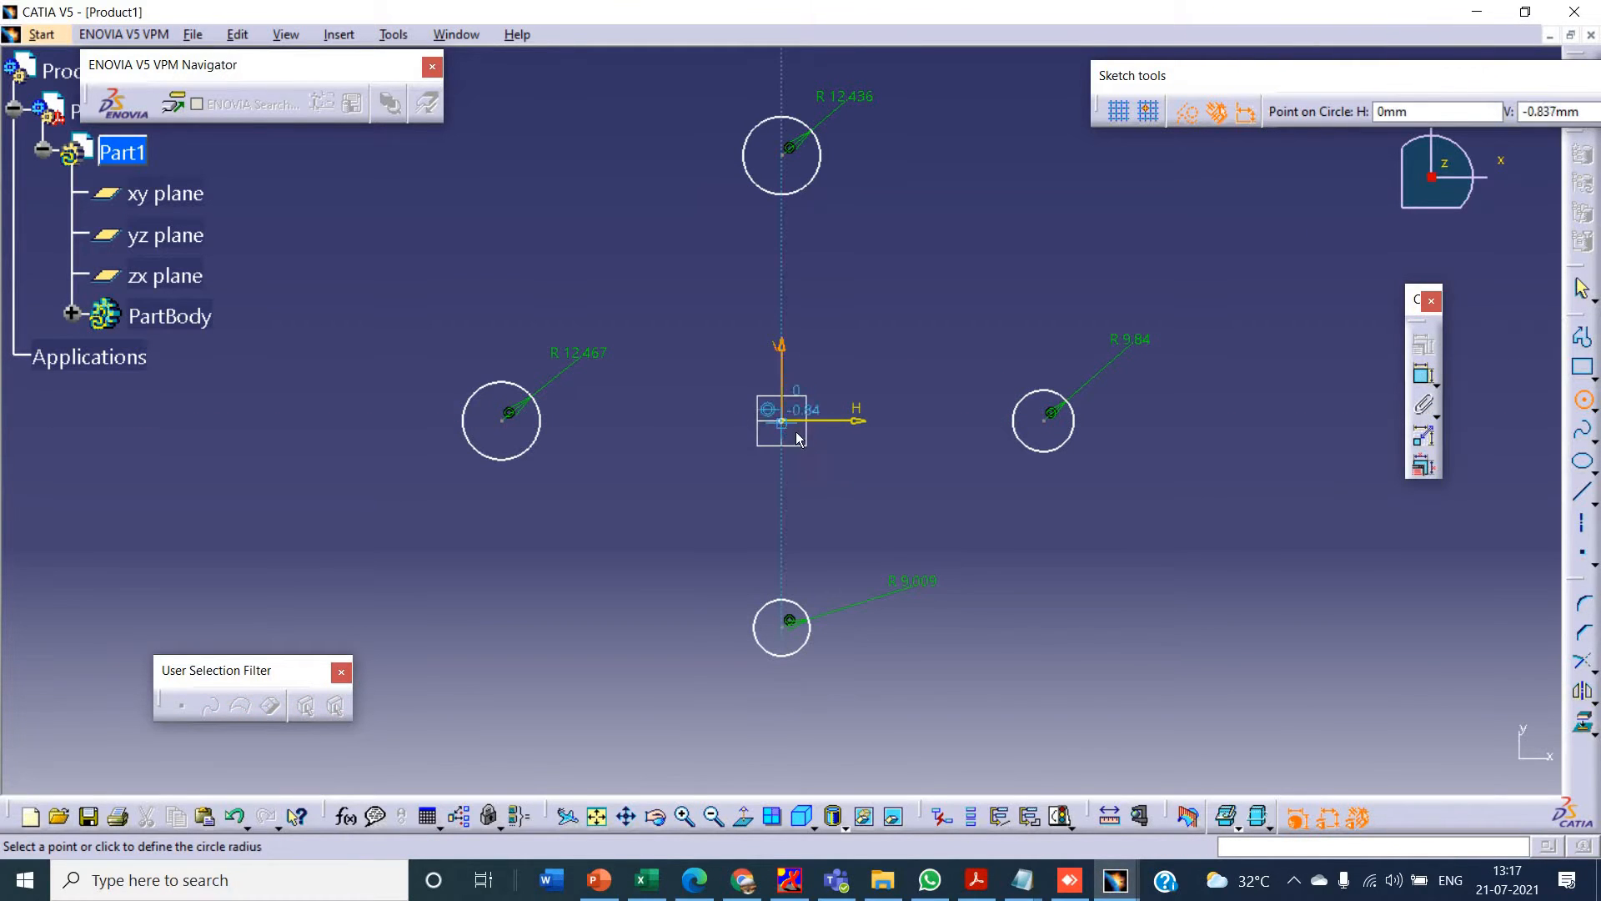
pyautogui.click(1022, 570)
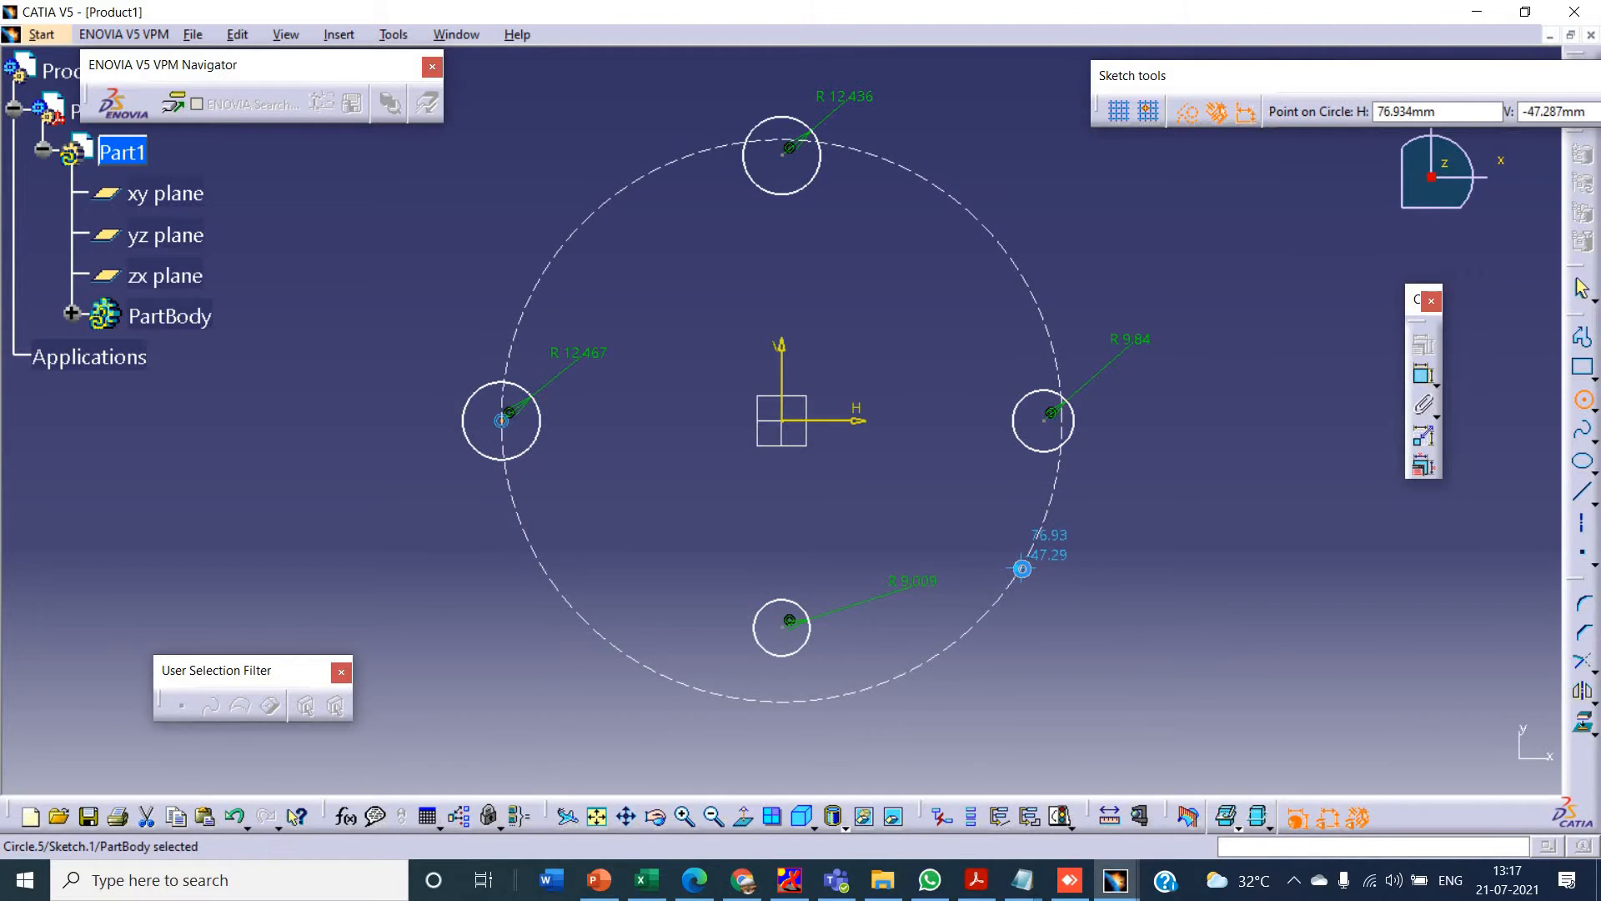
pyautogui.click(1423, 373)
pyautogui.click(1034, 305)
pyautogui.click(1177, 315)
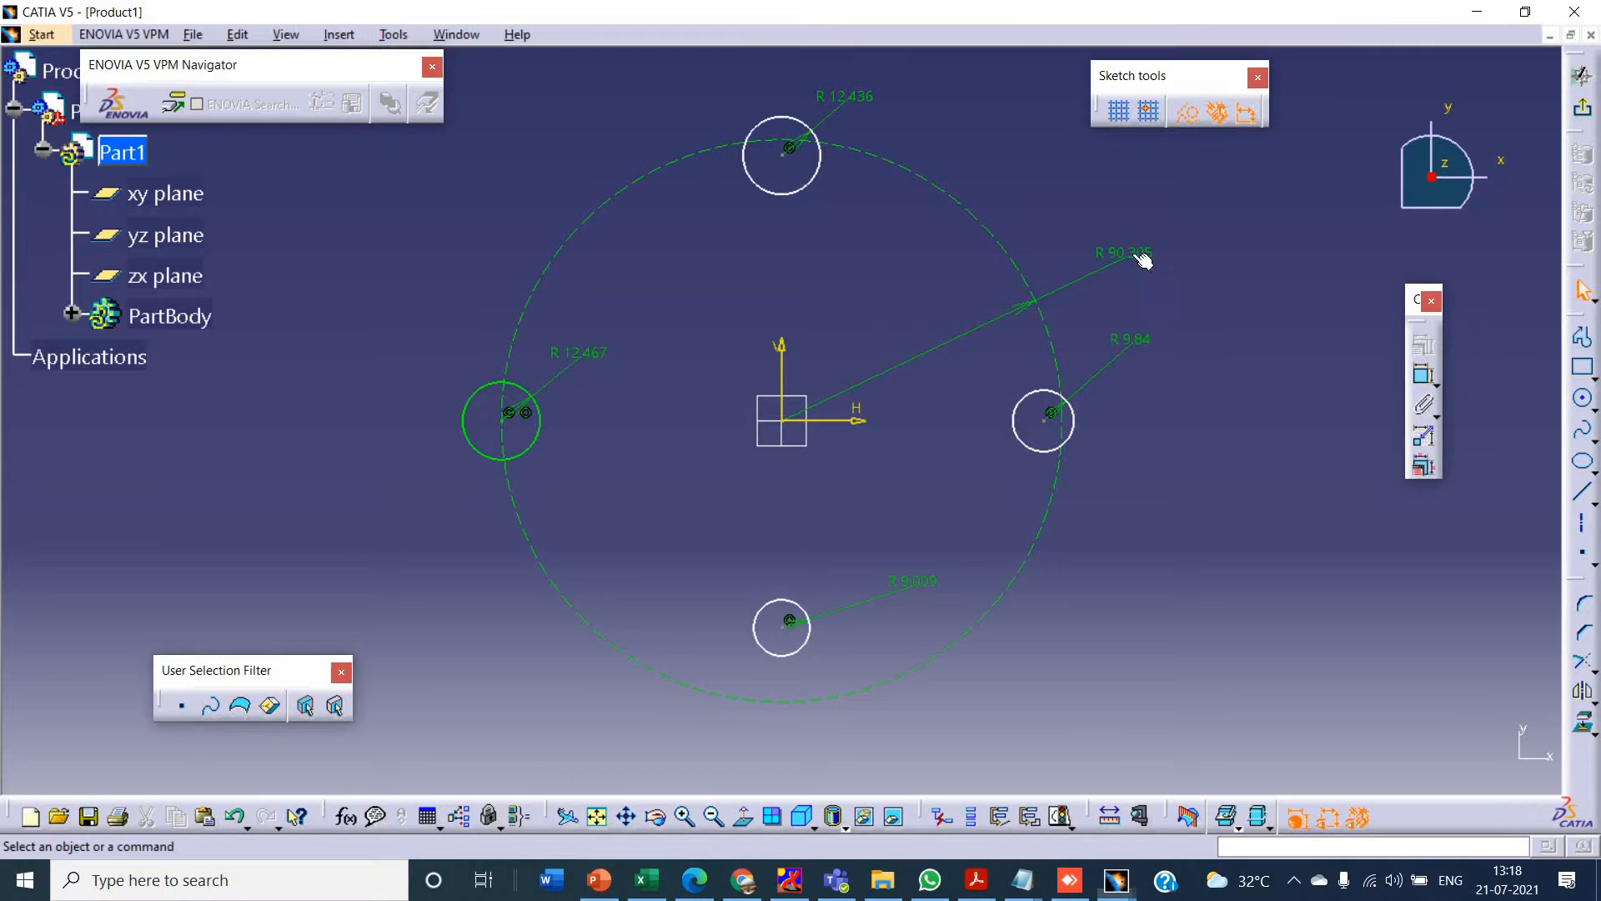
pyautogui.click(1132, 254)
pyautogui.rightClick(1132, 254)
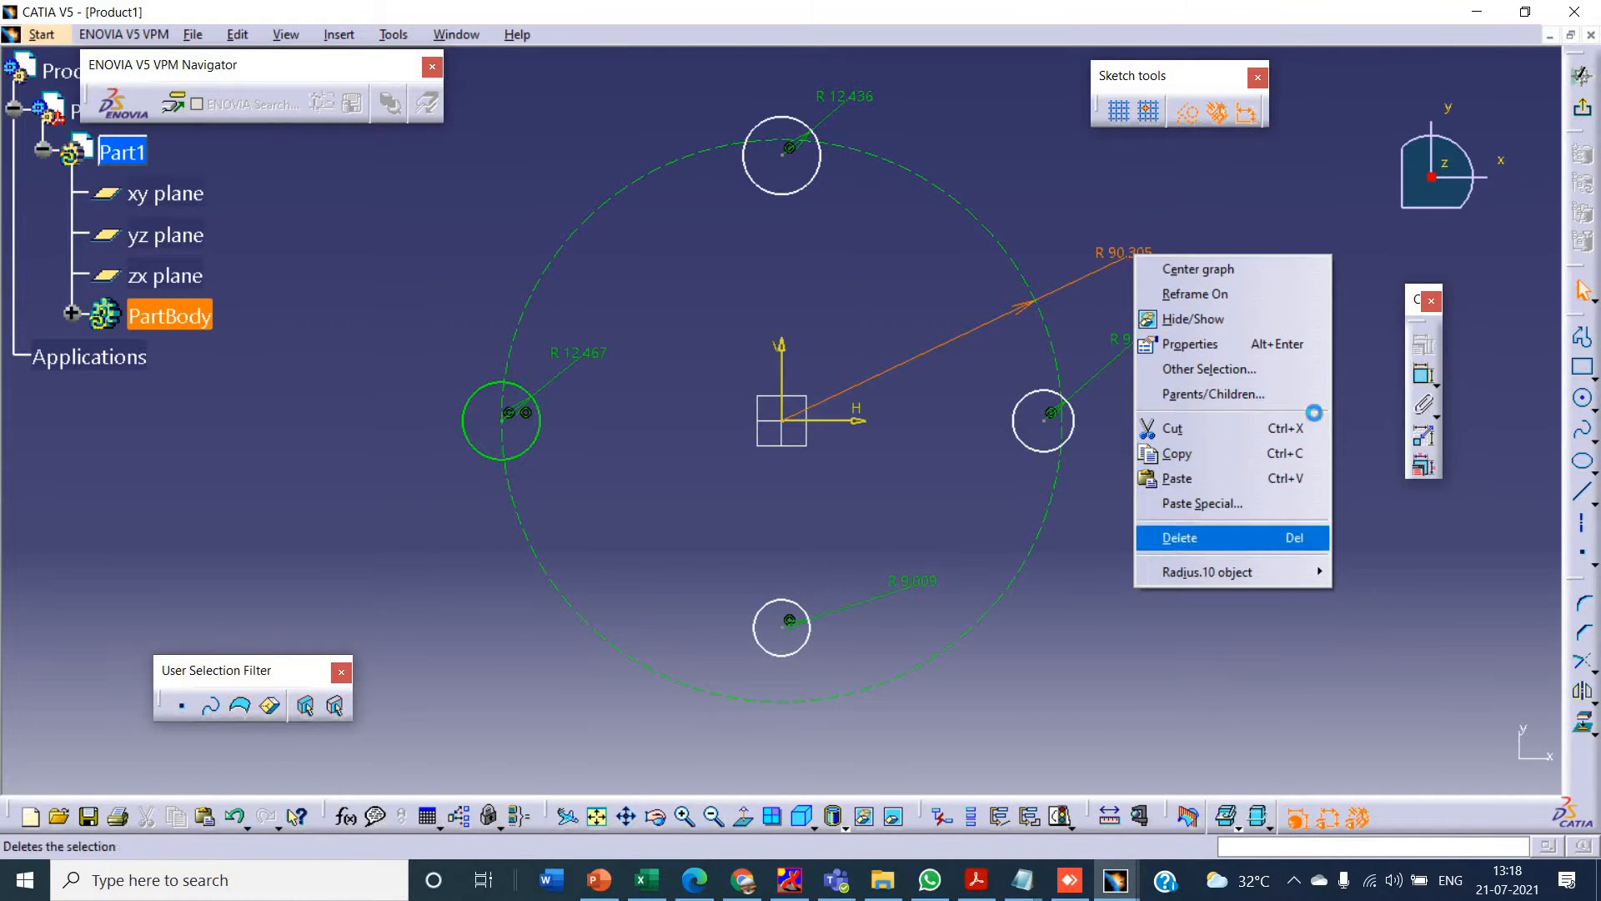
pyautogui.click(1179, 537)
# - Add a diameter dimension to the large construction circle
pyautogui.click(1430, 384)
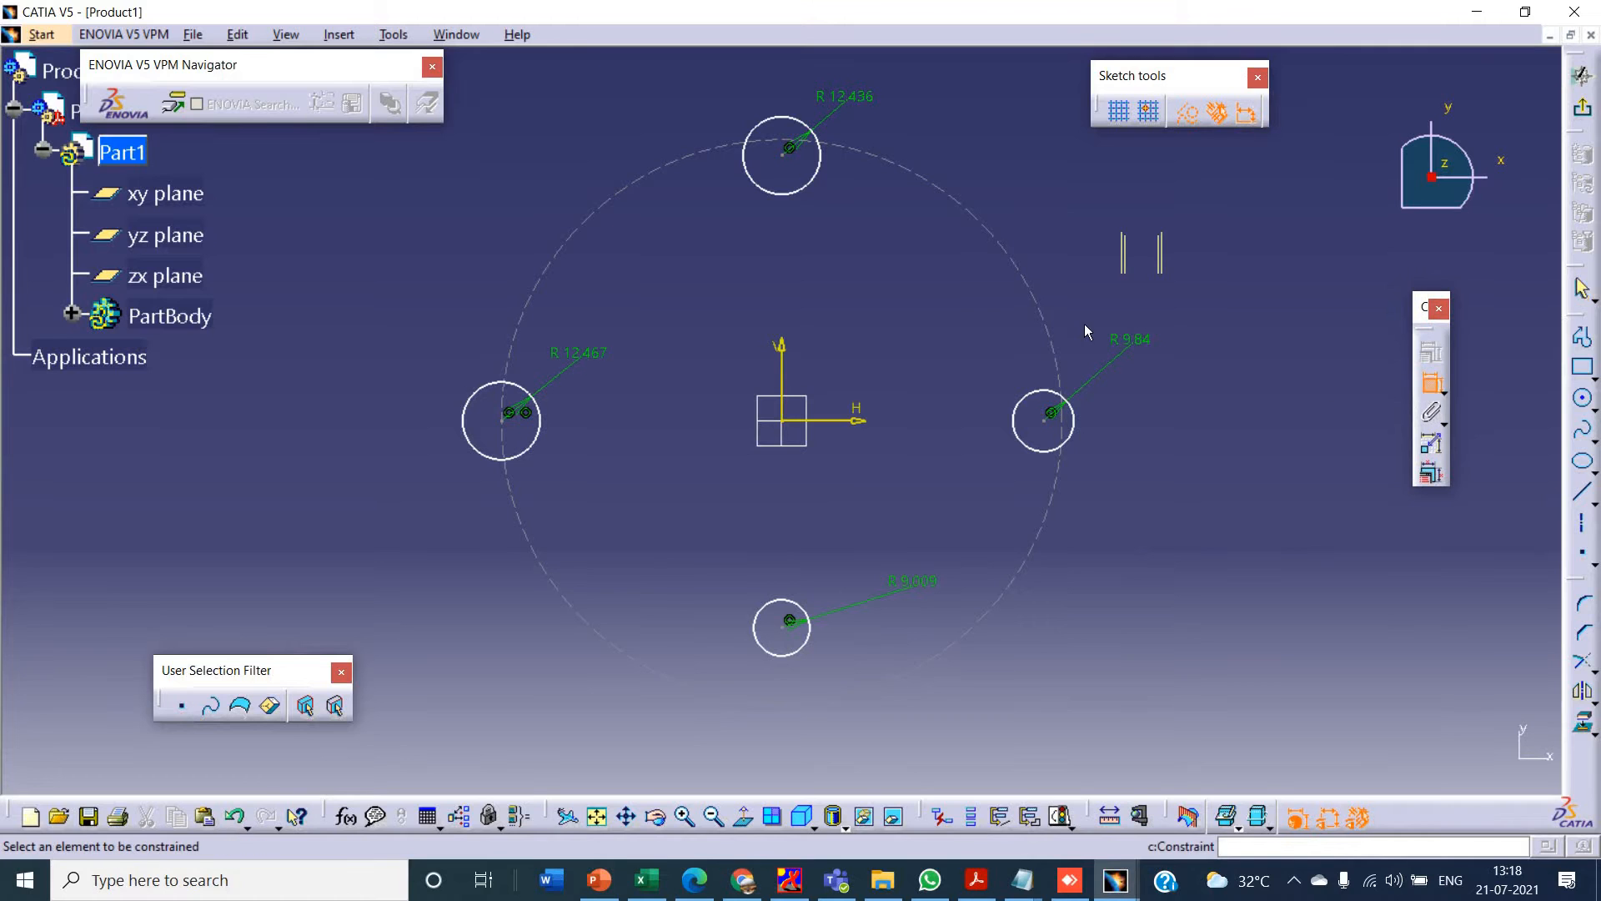
pyautogui.click(1040, 306)
pyautogui.rightClick(1118, 218)
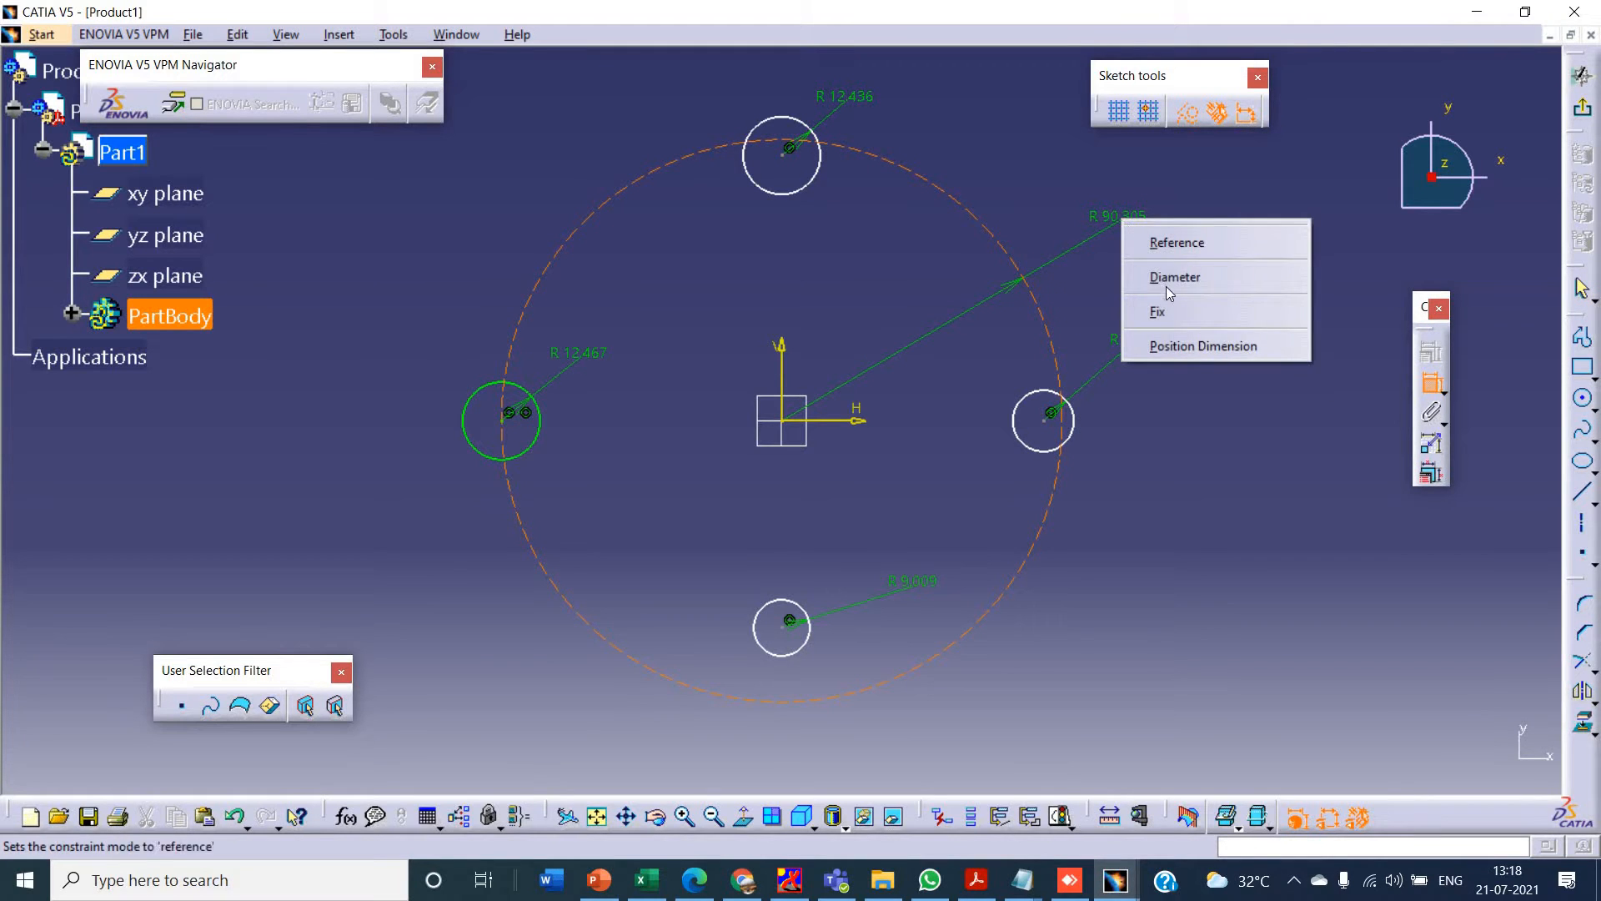
pyautogui.click(1172, 277)
pyautogui.click(1150, 255)
# - Set the construction circle's diameter to 226 mm, matching the reference drawing in PowerPoint
pyautogui.hotkey('alt', 'Tab')
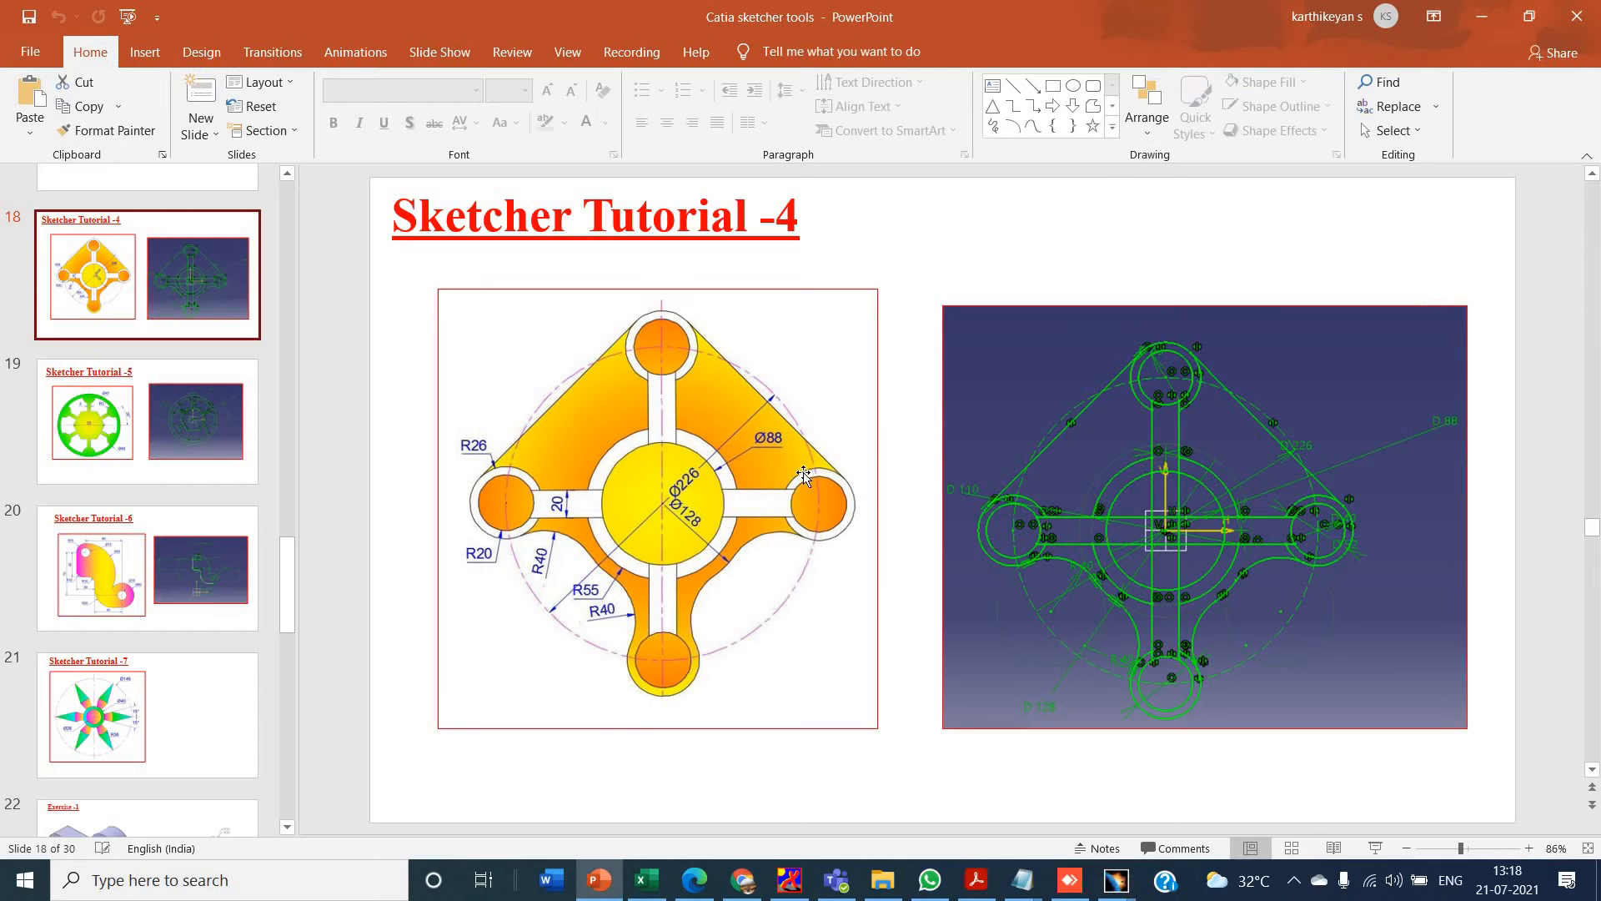
pyautogui.hotkey('alt', 'Tab')
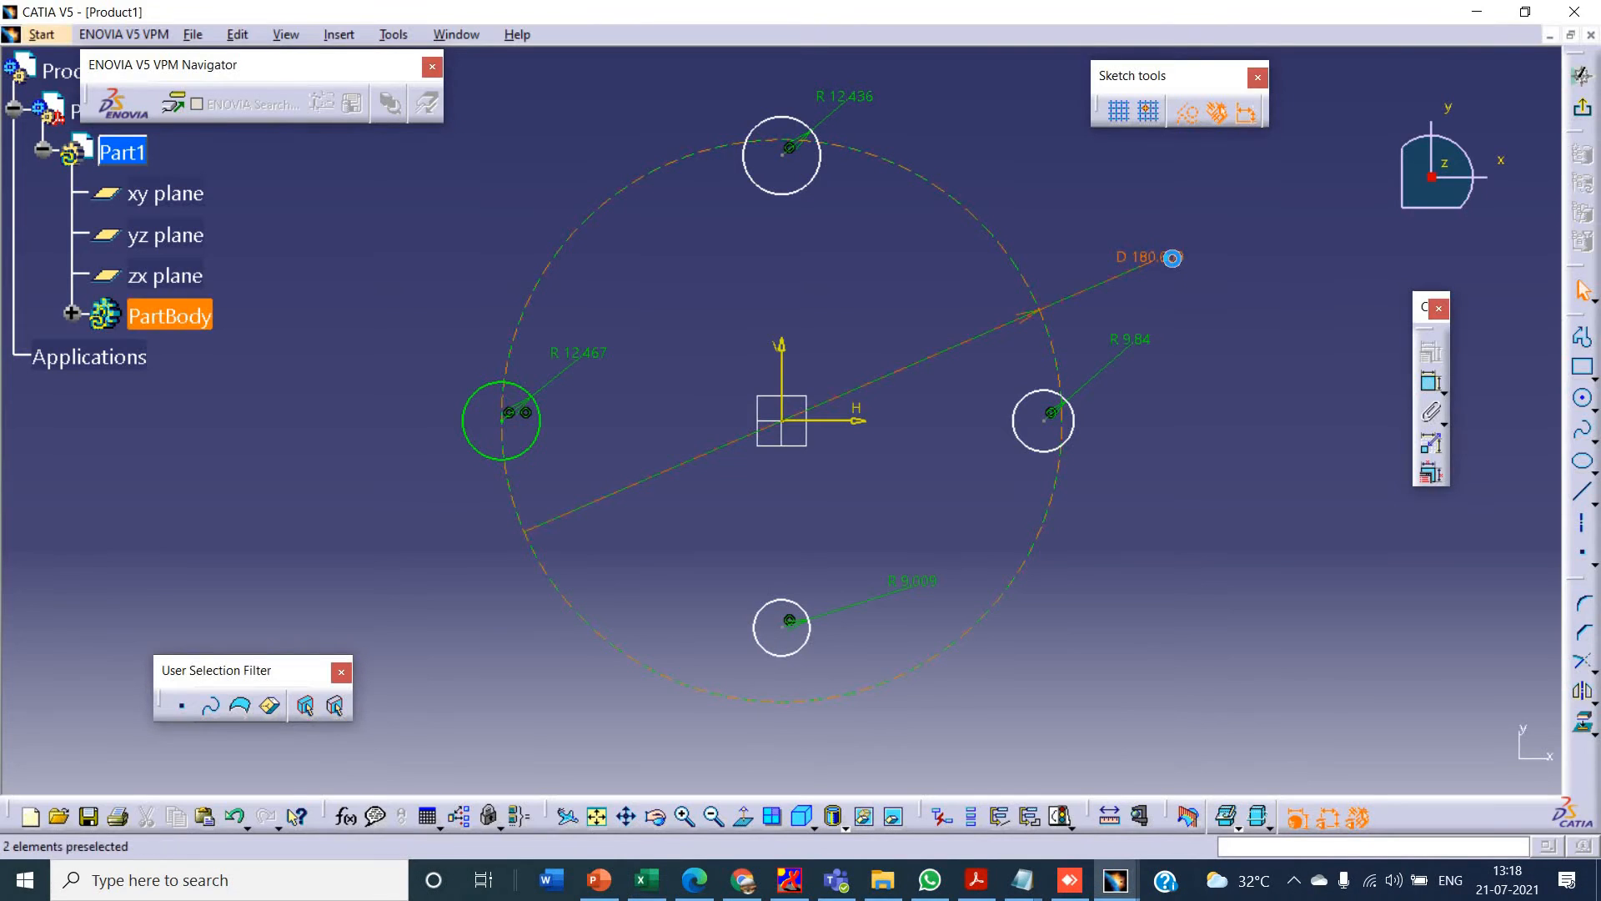
pyautogui.doubleClick(1174, 264)
pyautogui.write('226')
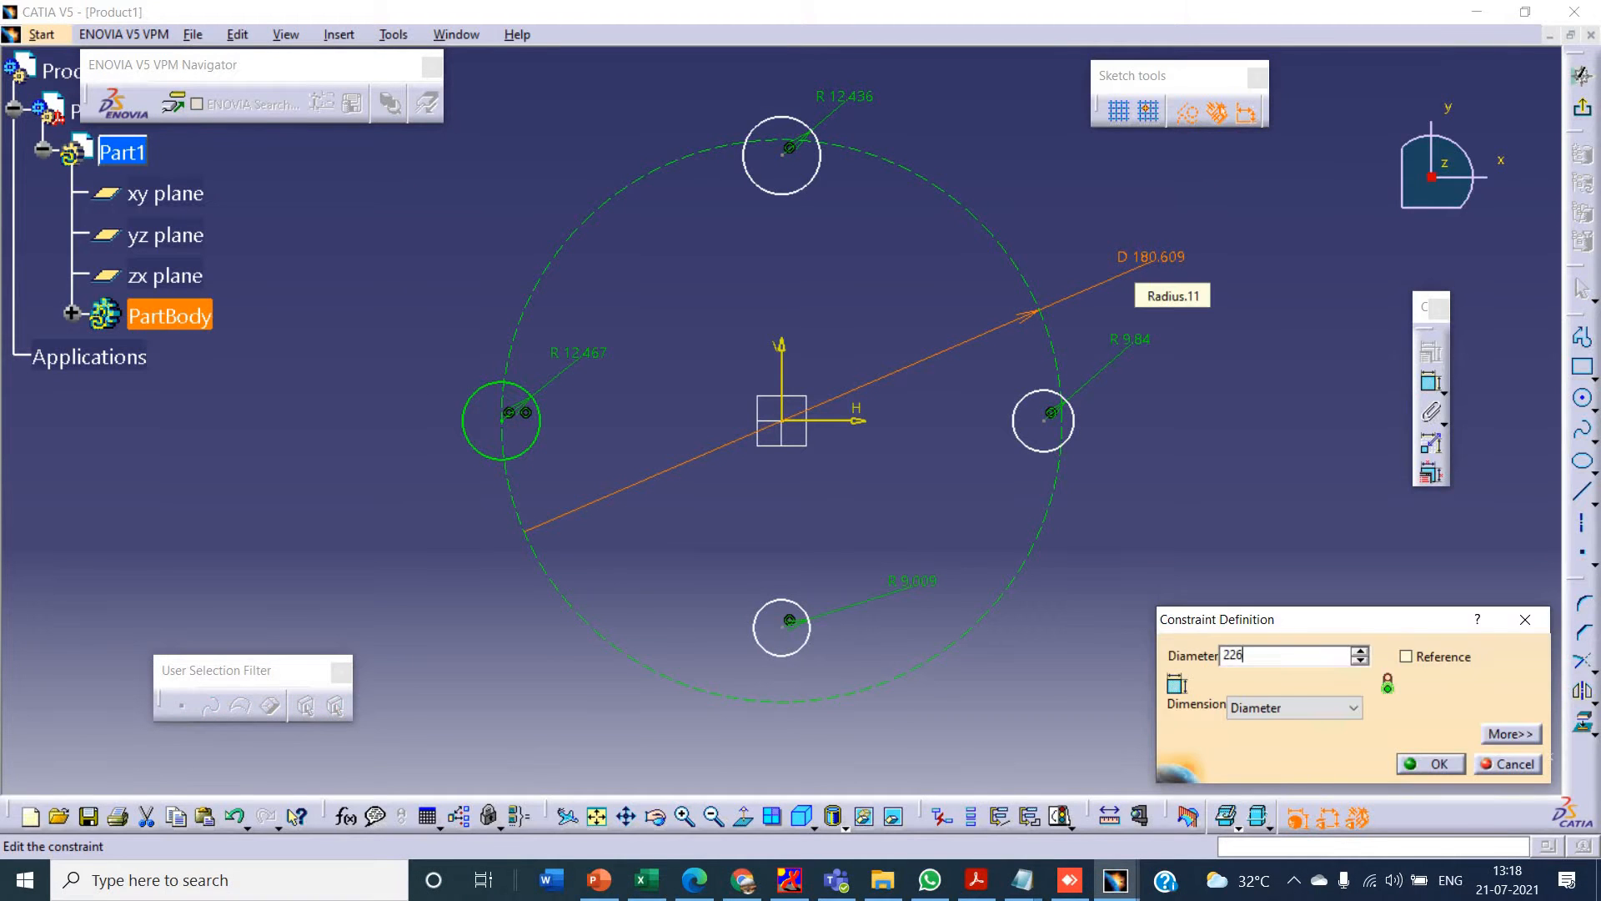
pyautogui.press('Return')
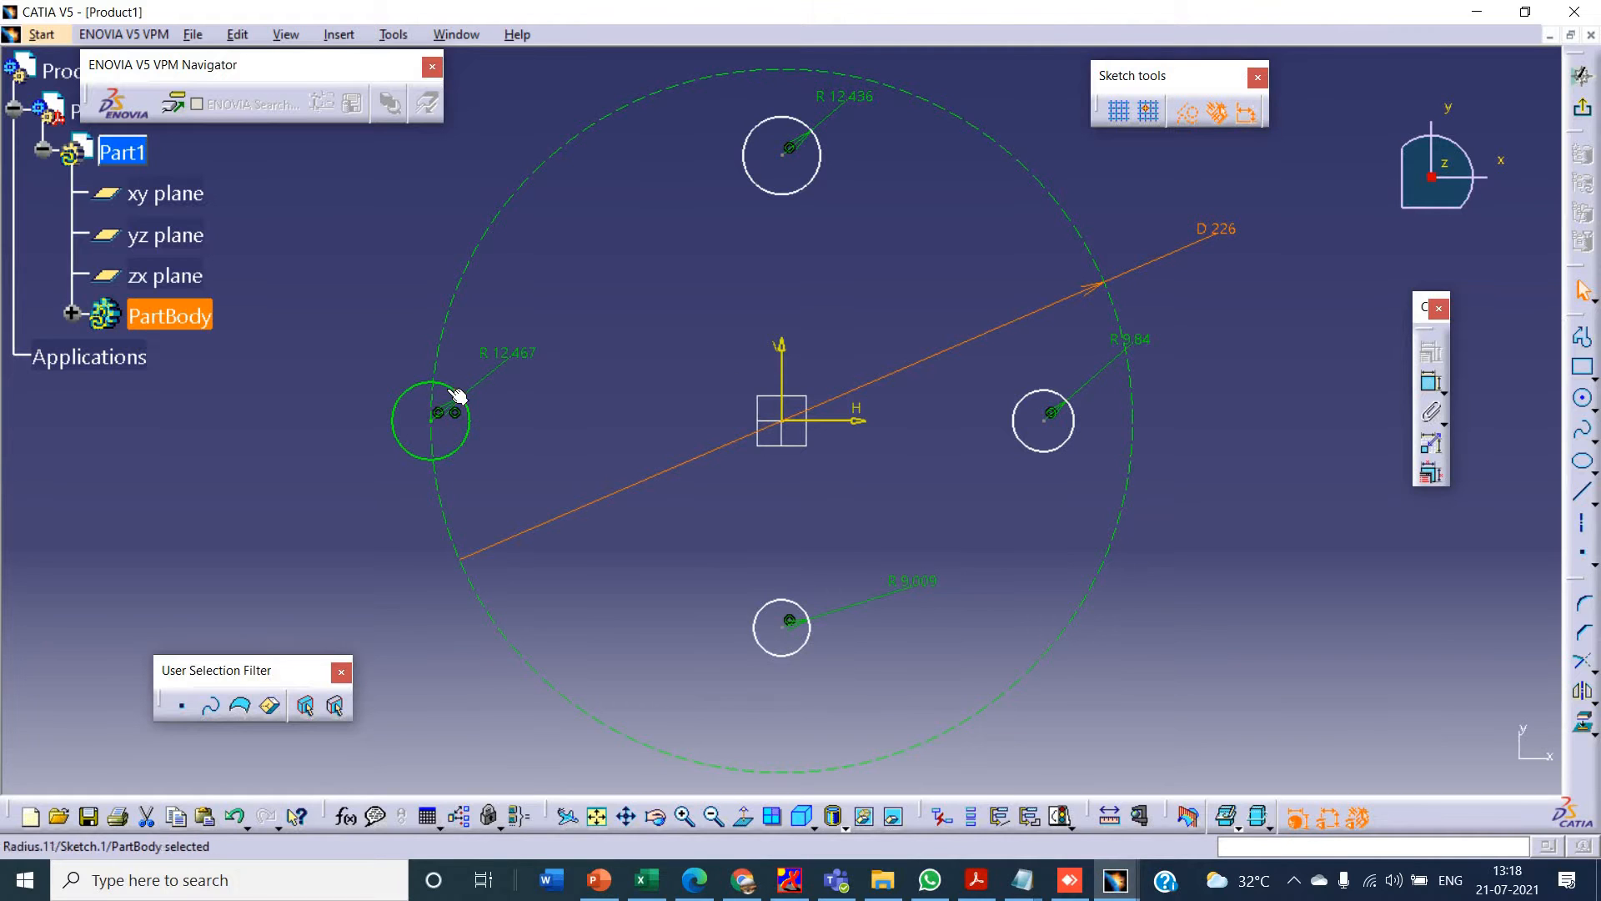
# - Make the left and right circles symmetric about the vertical axis and delete the right circle's radius dimension
pyautogui.click(441, 426)
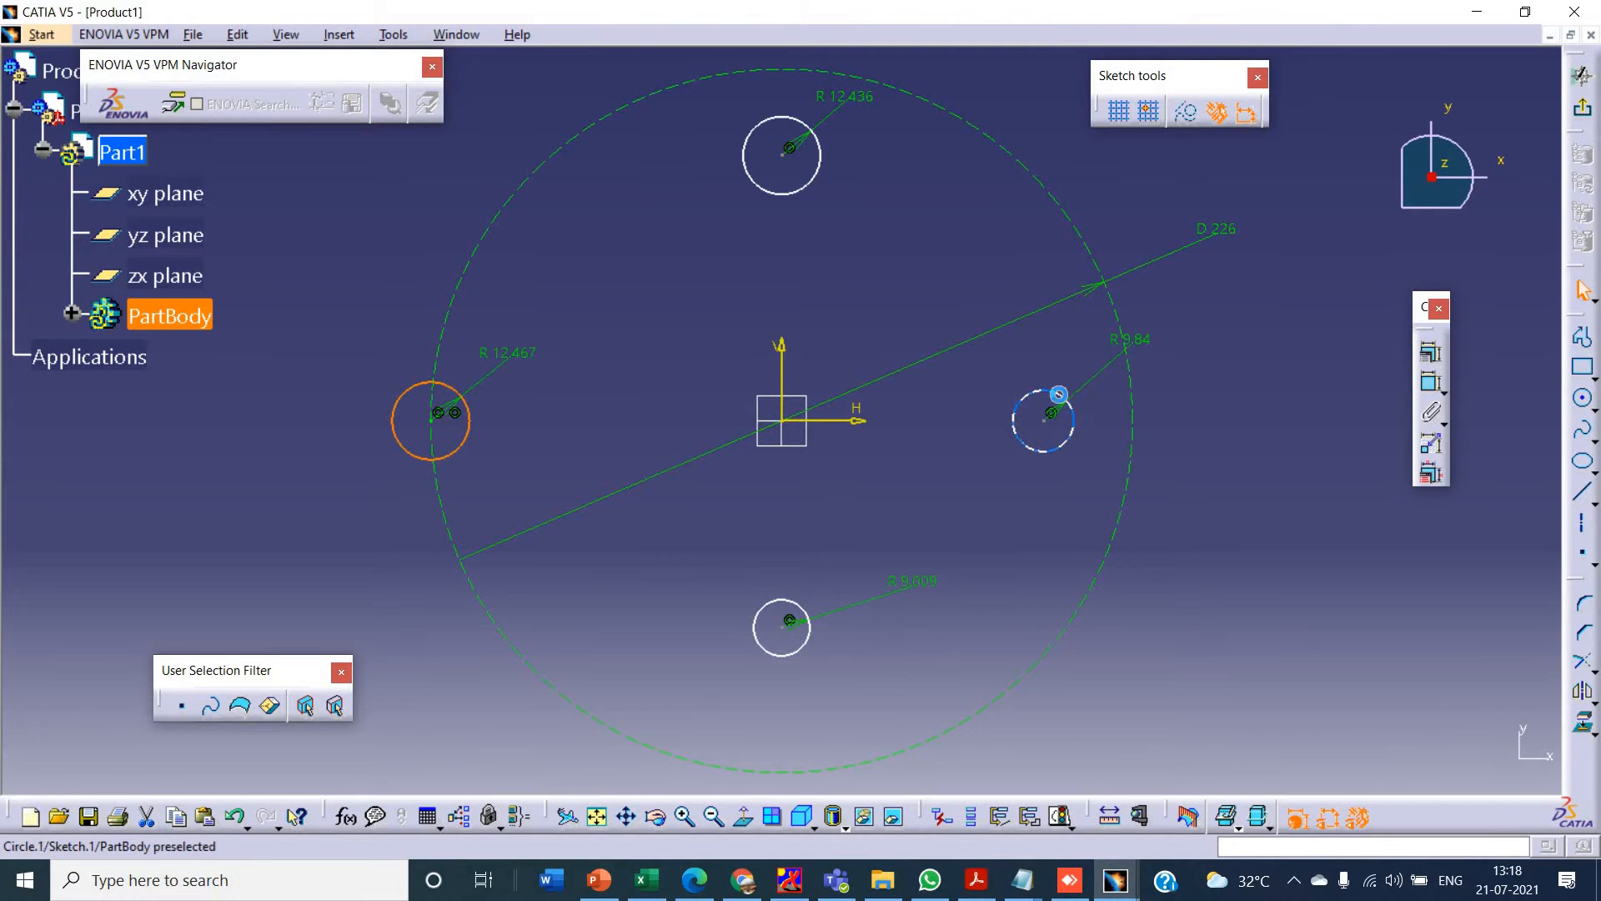
pyautogui.keyDown('ctrl'); pyautogui.click(1067, 400); pyautogui.keyUp('ctrl')
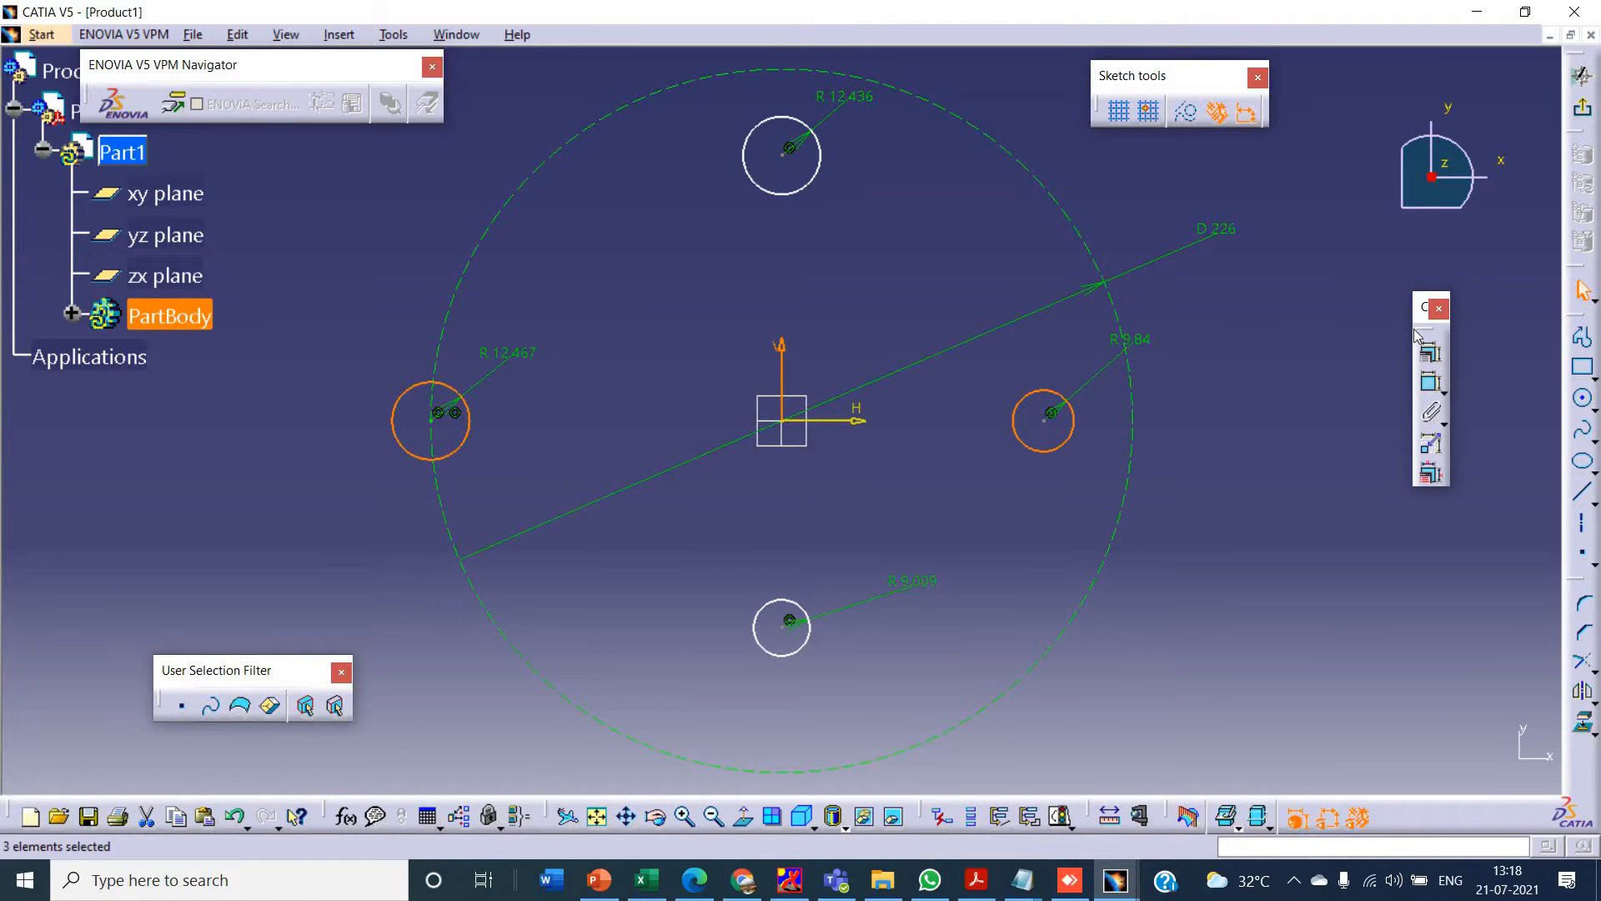
pyautogui.click(1431, 353)
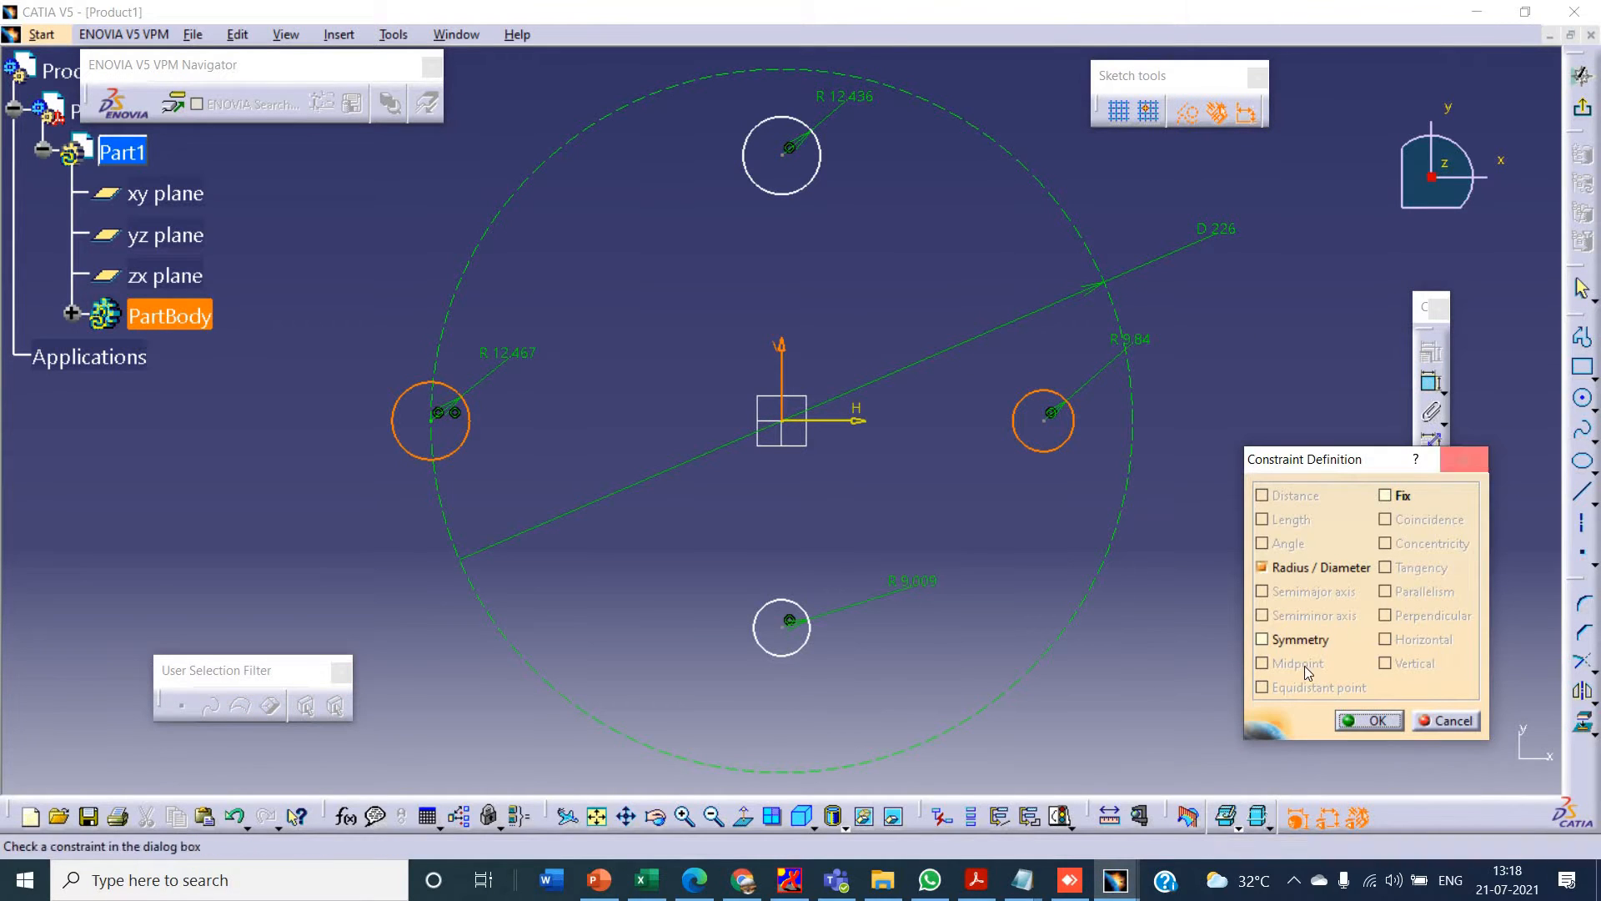
pyautogui.click(1263, 638)
pyautogui.click(1374, 722)
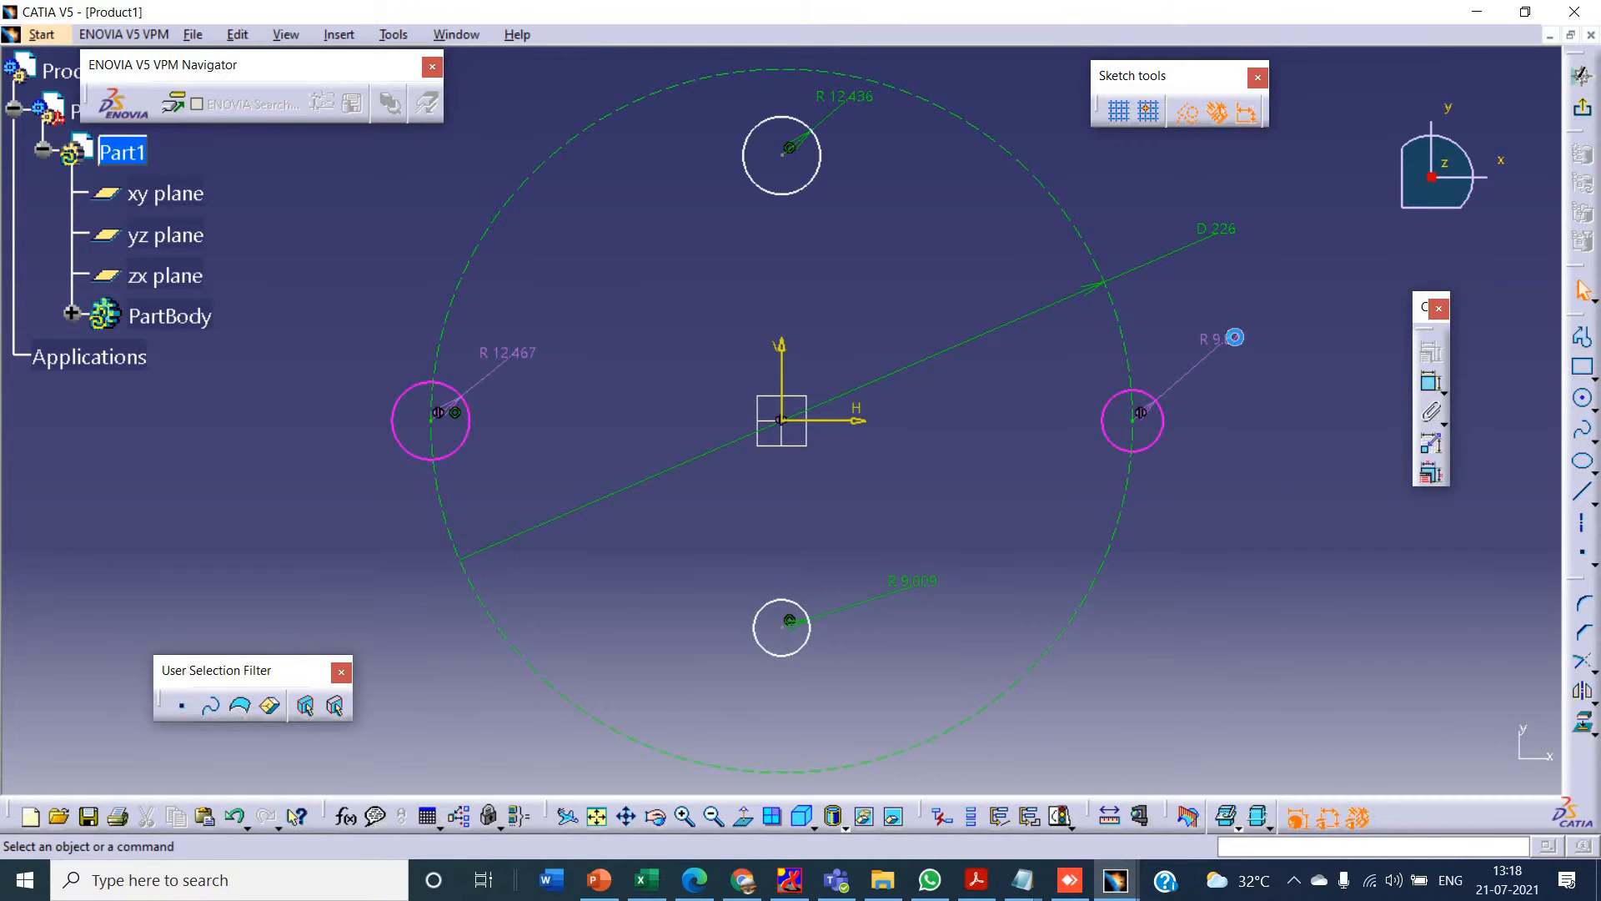
pyautogui.rightClick(1234, 337)
pyautogui.click(1298, 621)
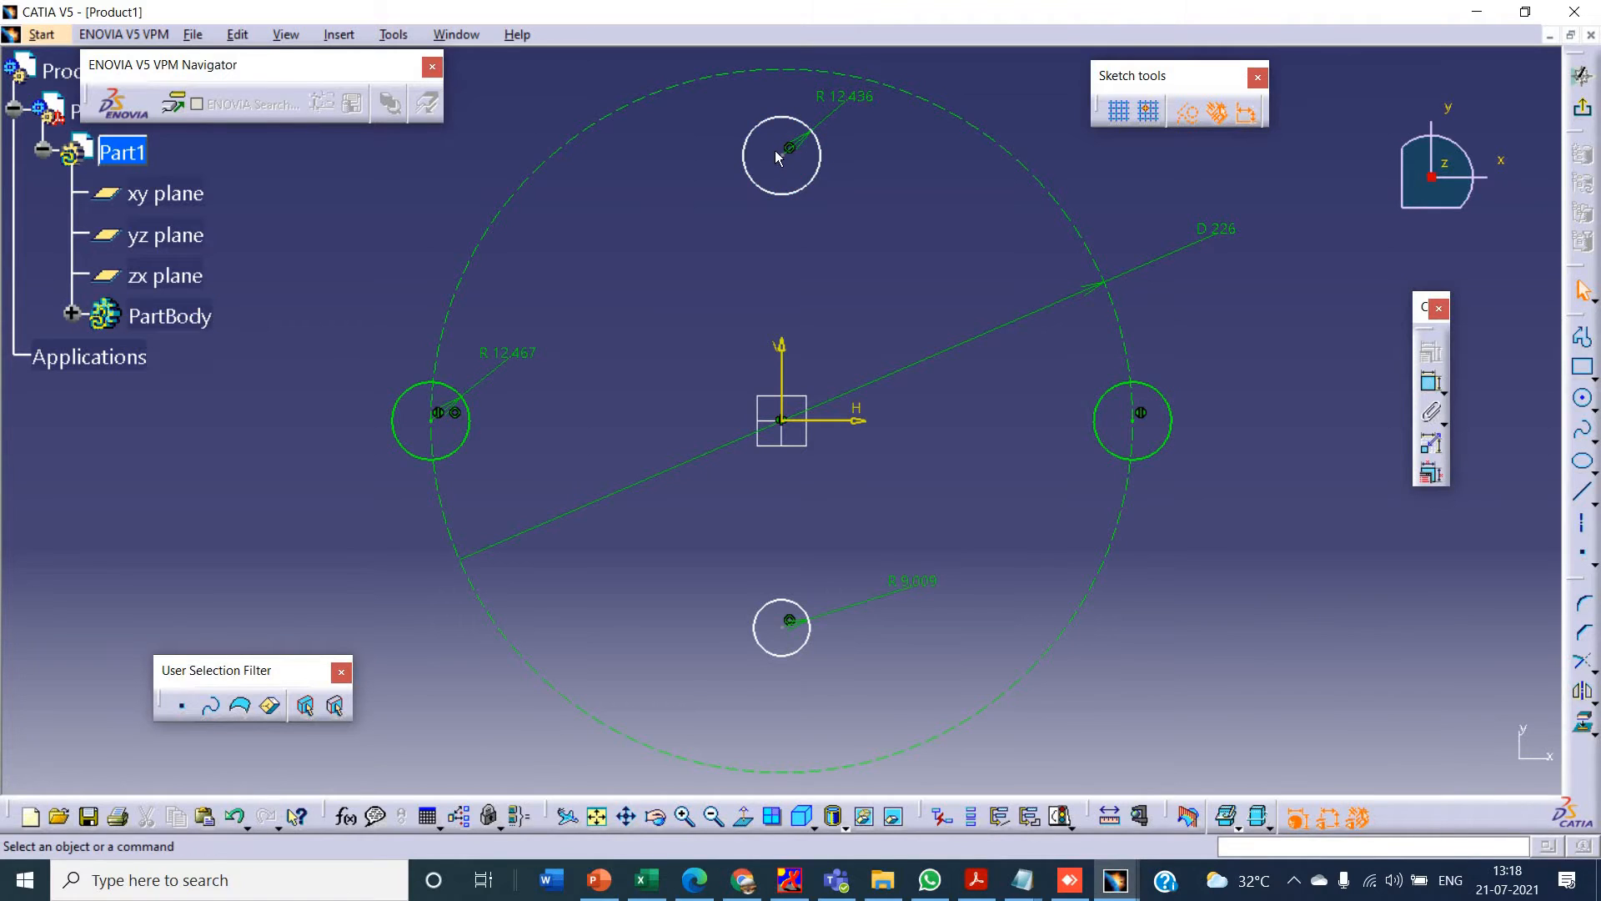
# - Make the top and bottom circles symmetric about the horizontal axis and delete the bottom circle's radius dimension
pyautogui.click(819, 150)
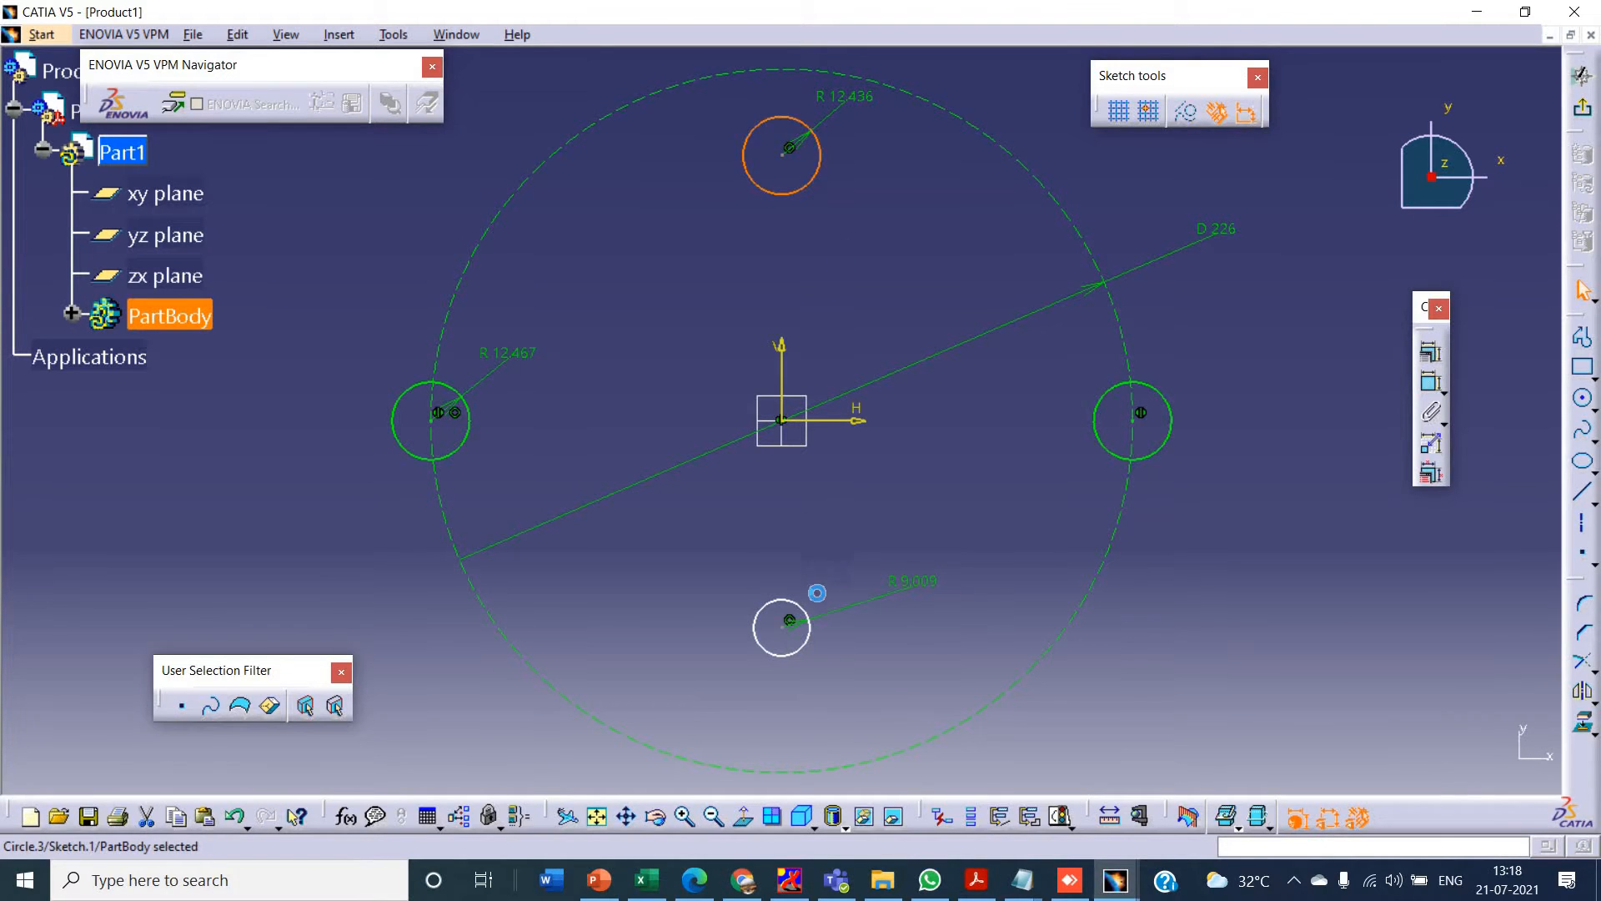
pyautogui.keyDown('ctrl'); pyautogui.click(809, 620); pyautogui.keyUp('ctrl')
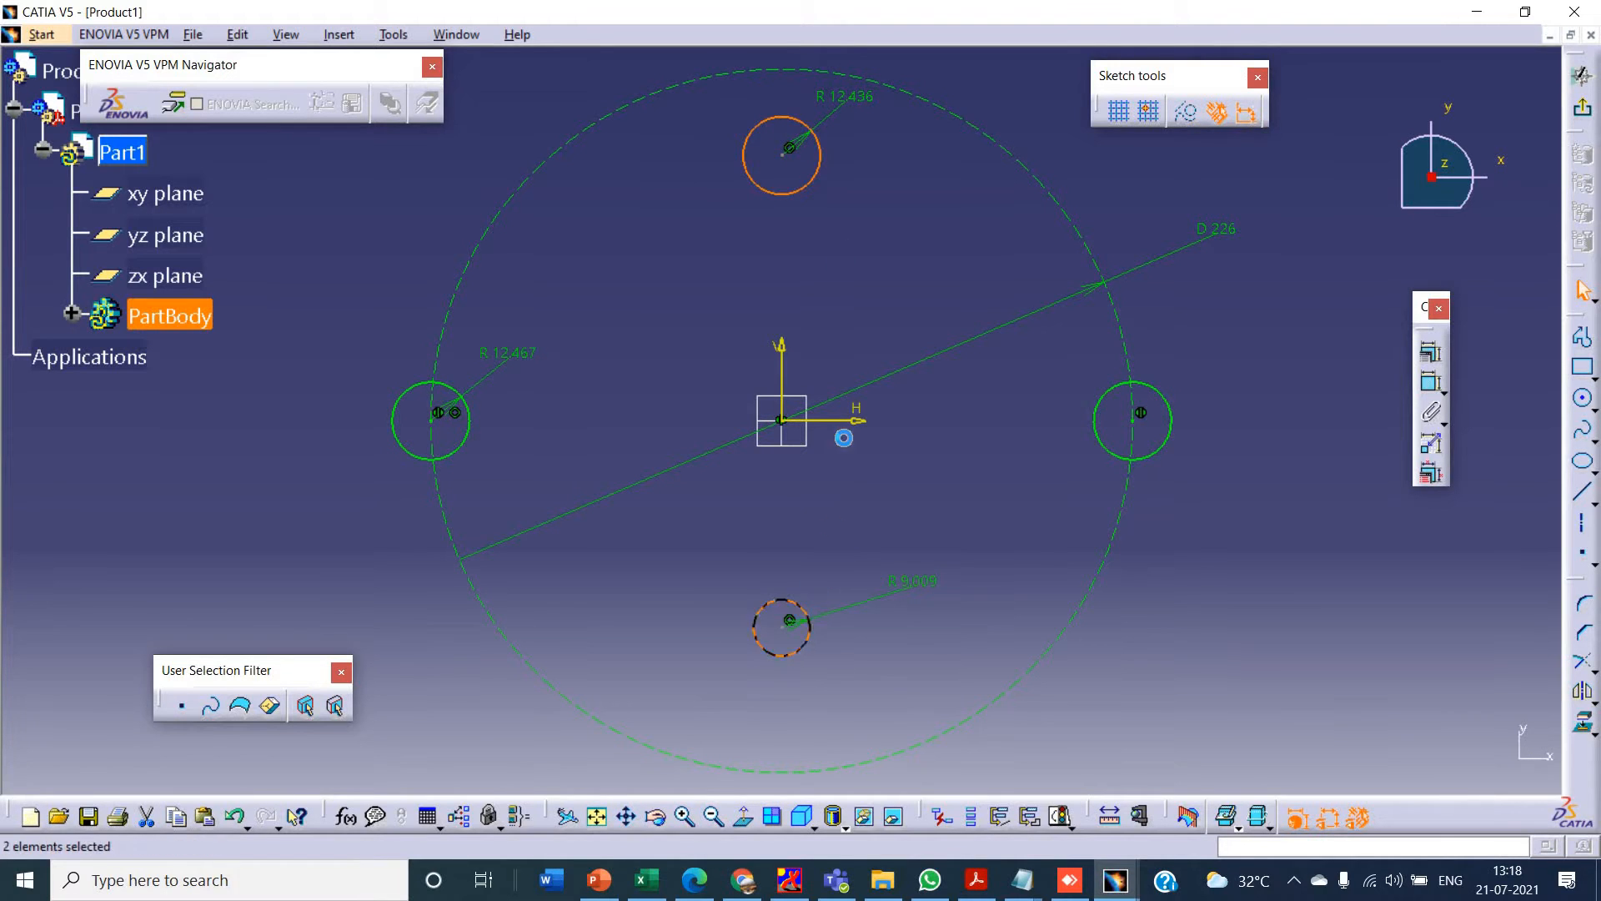
pyautogui.click(1431, 351)
pyautogui.click(846, 422)
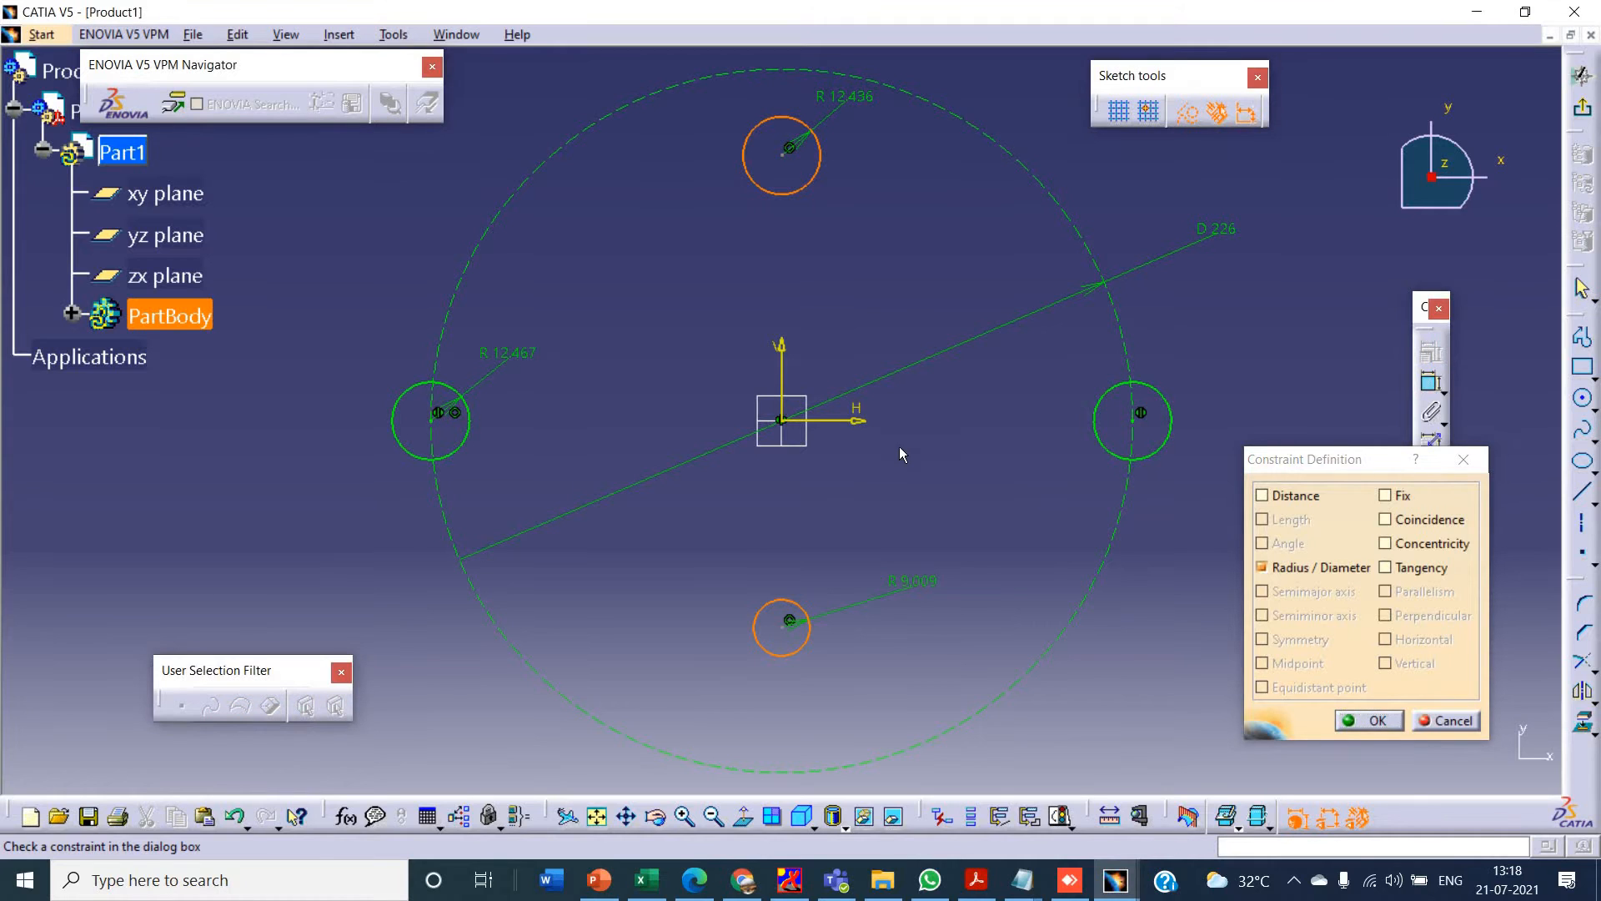
pyautogui.click(1462, 461)
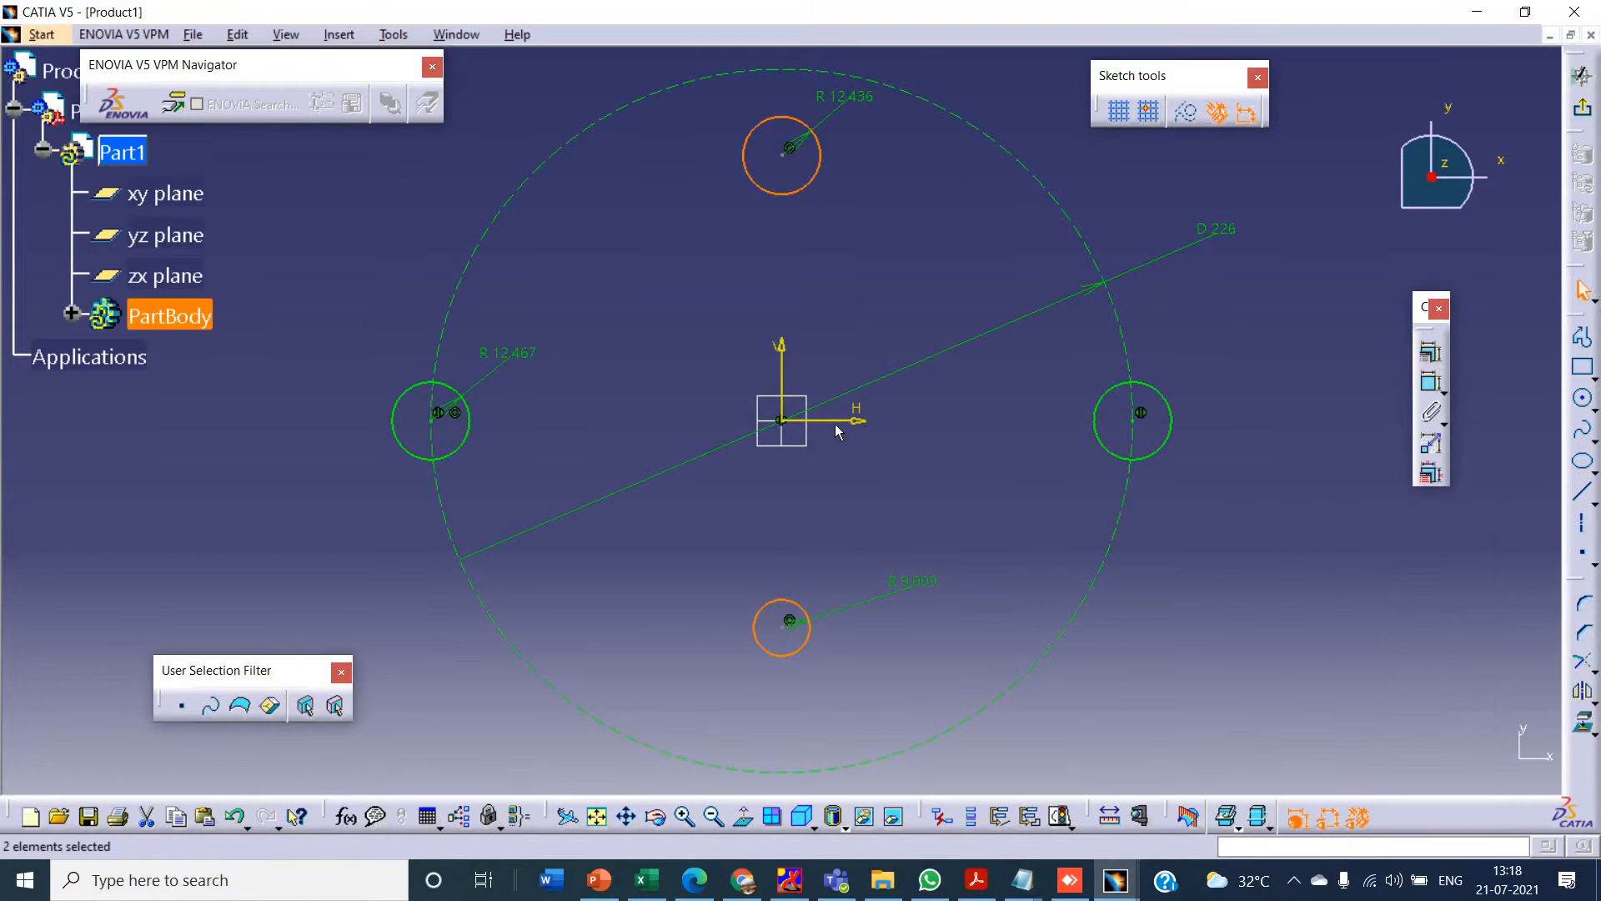
pyautogui.click(1431, 351)
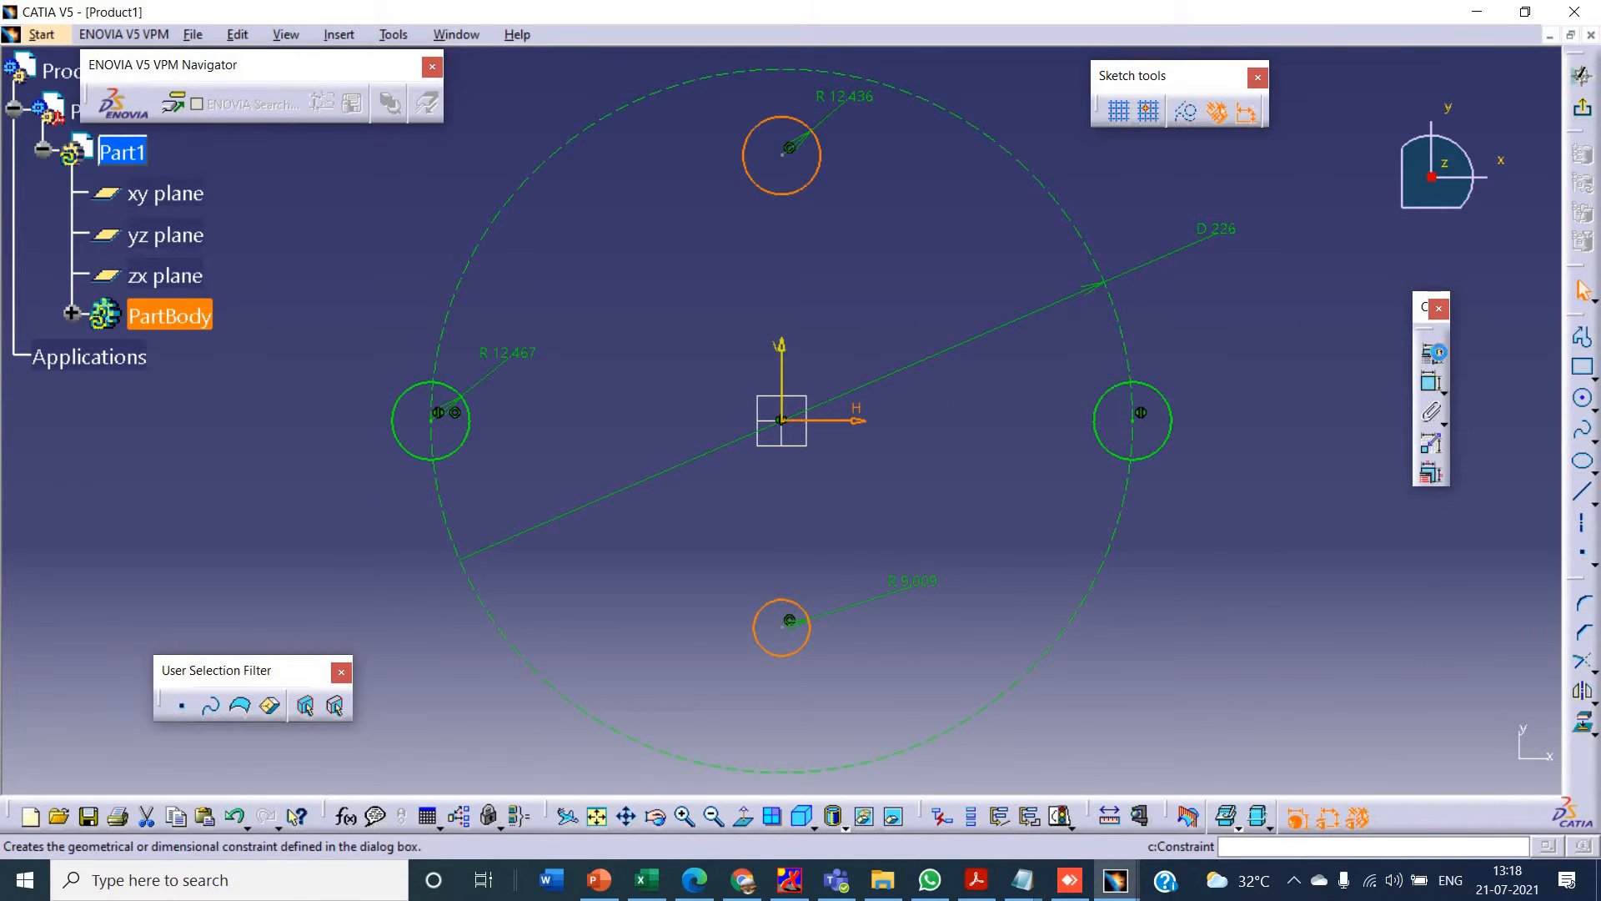
pyautogui.click(1319, 637)
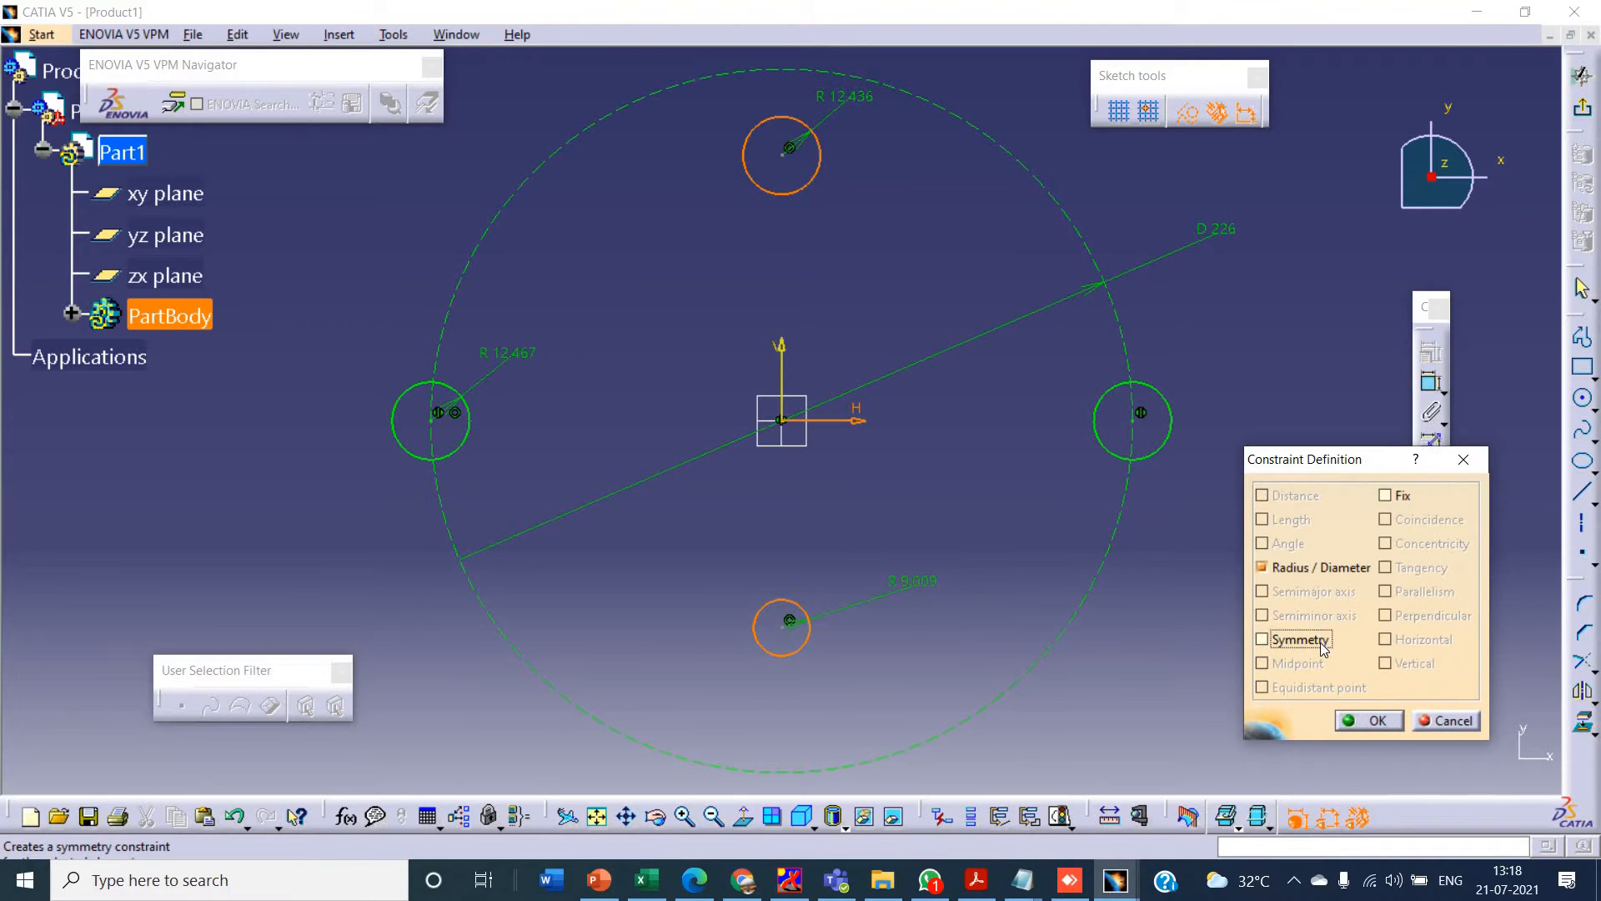
pyautogui.click(1363, 718)
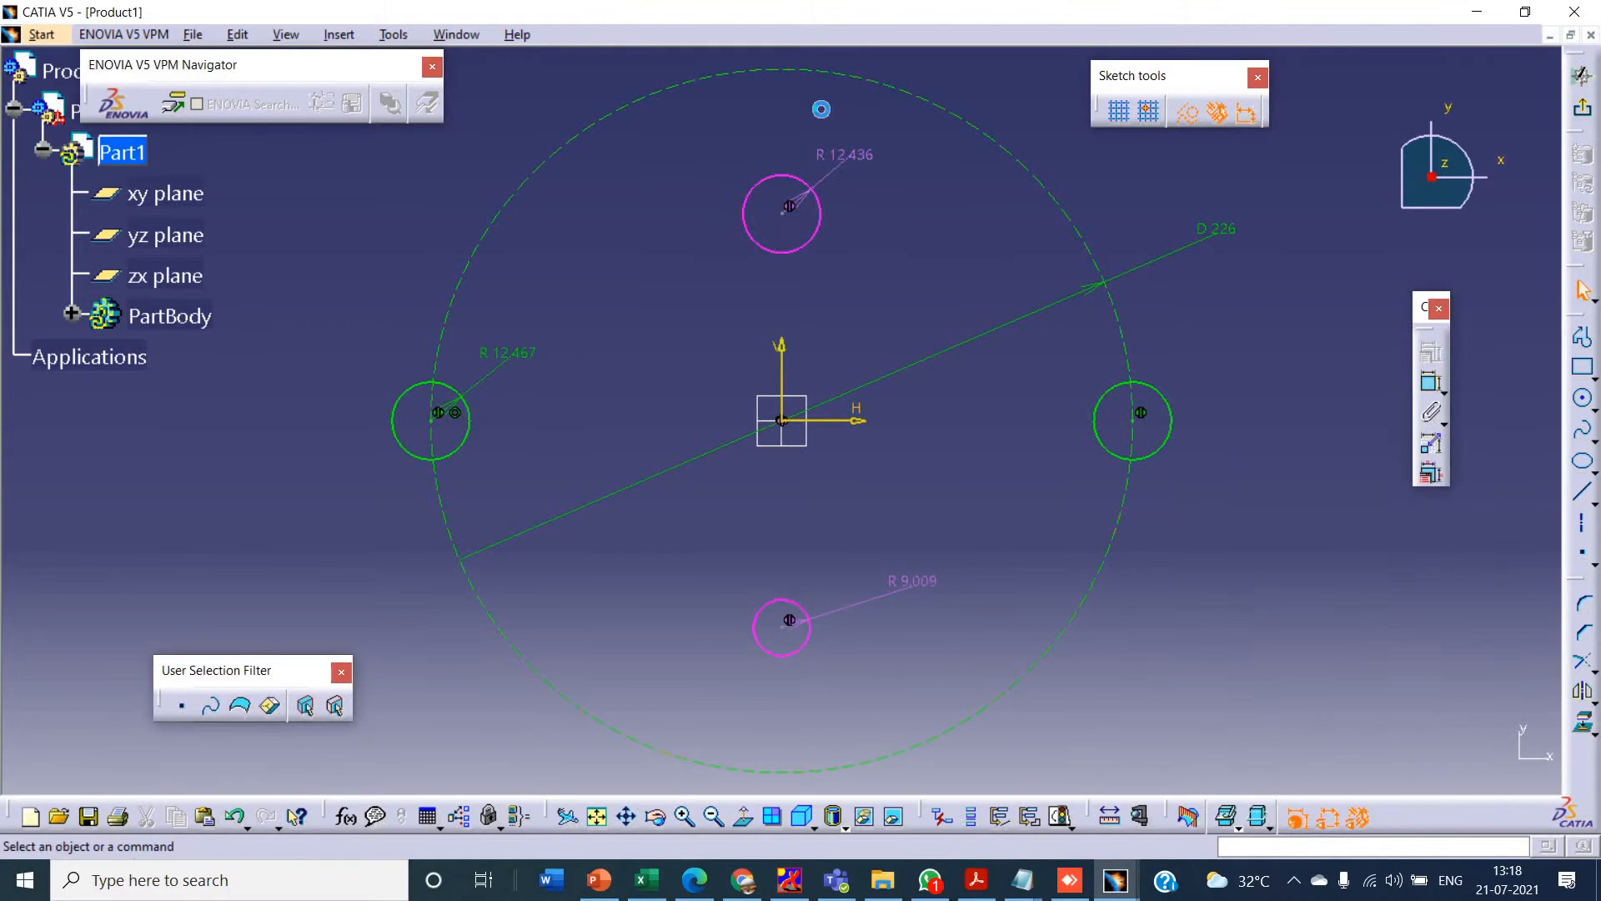
pyautogui.rightClick(932, 586)
pyautogui.click(967, 530)
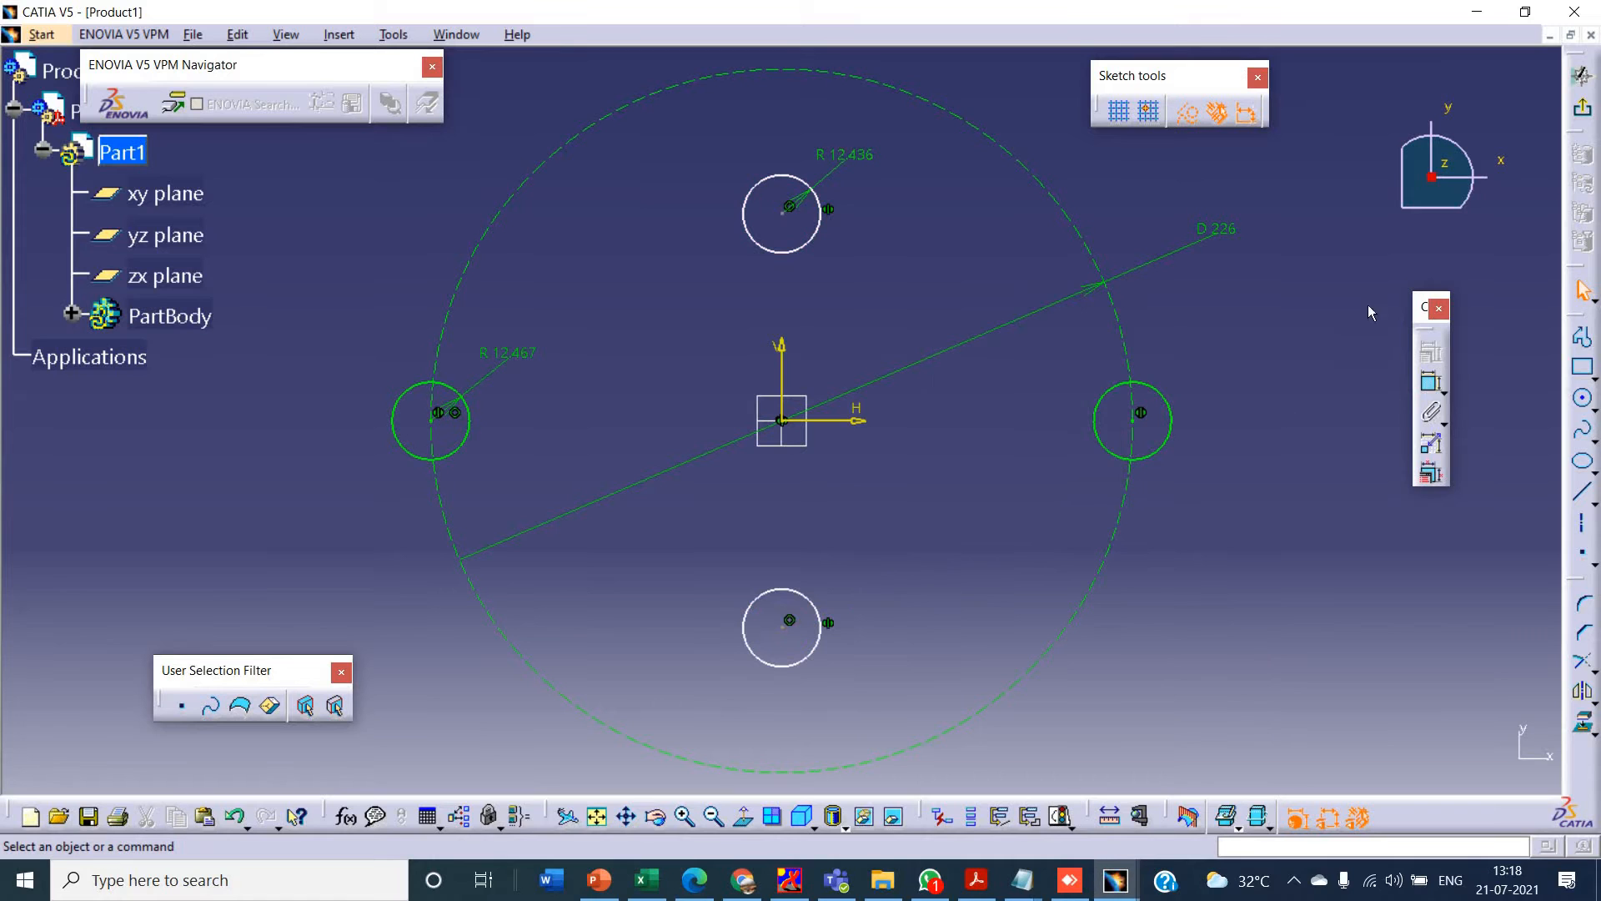
# - Make the top circle's centre coincident with the large construction circle
pyautogui.click(789, 208)
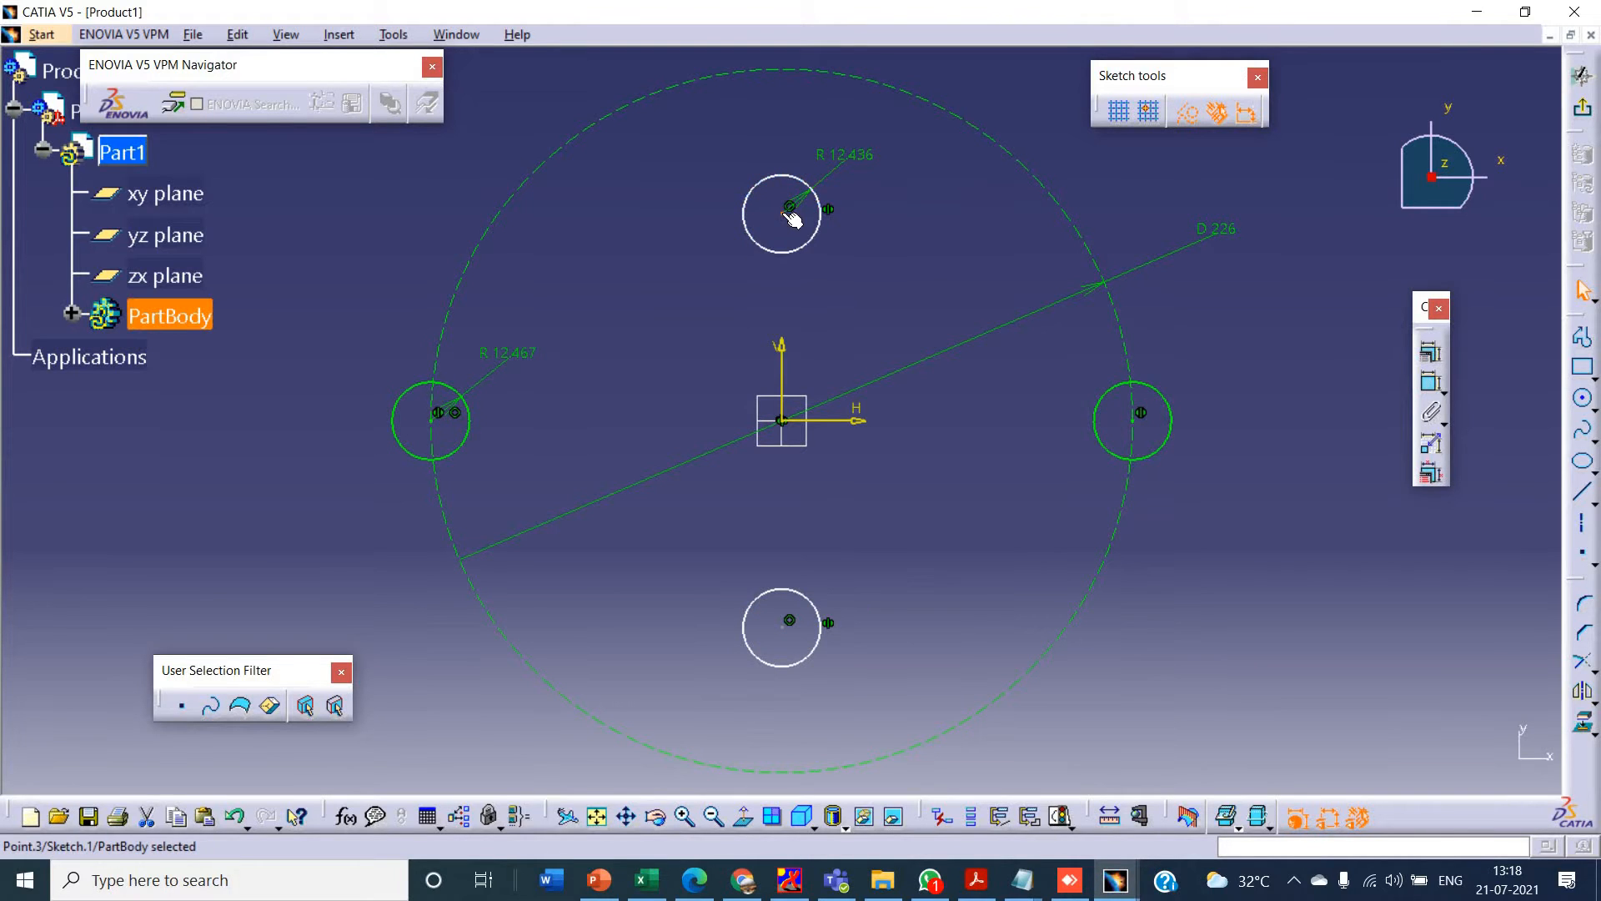
pyautogui.keyDown('ctrl'); pyautogui.click(815, 70); pyautogui.keyUp('ctrl')
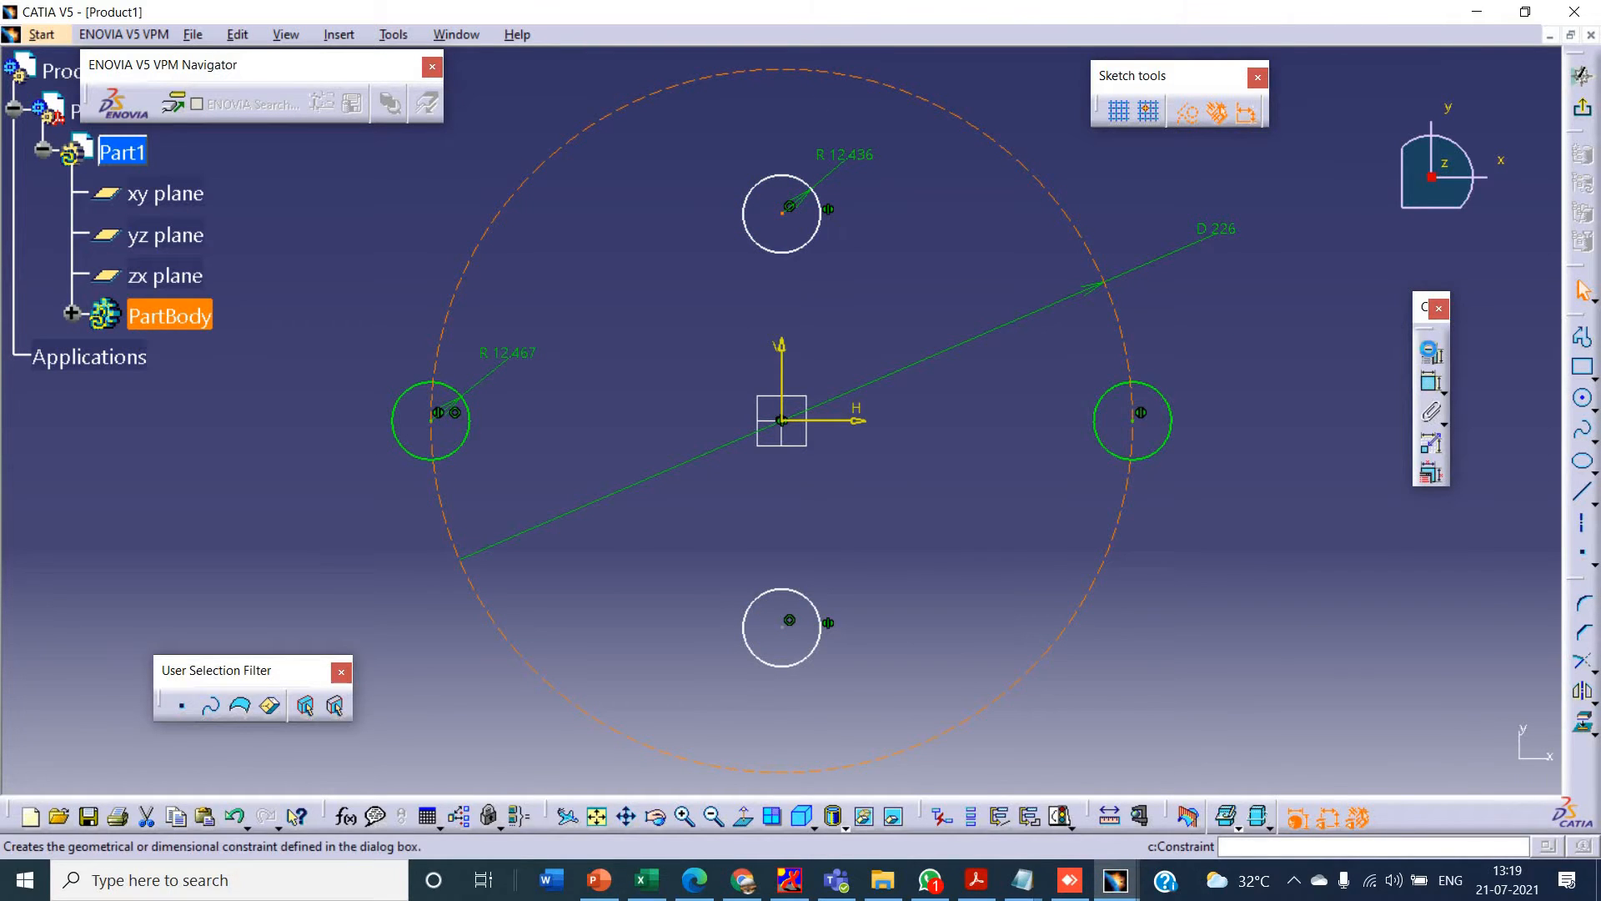
pyautogui.click(1431, 351)
pyautogui.click(1427, 519)
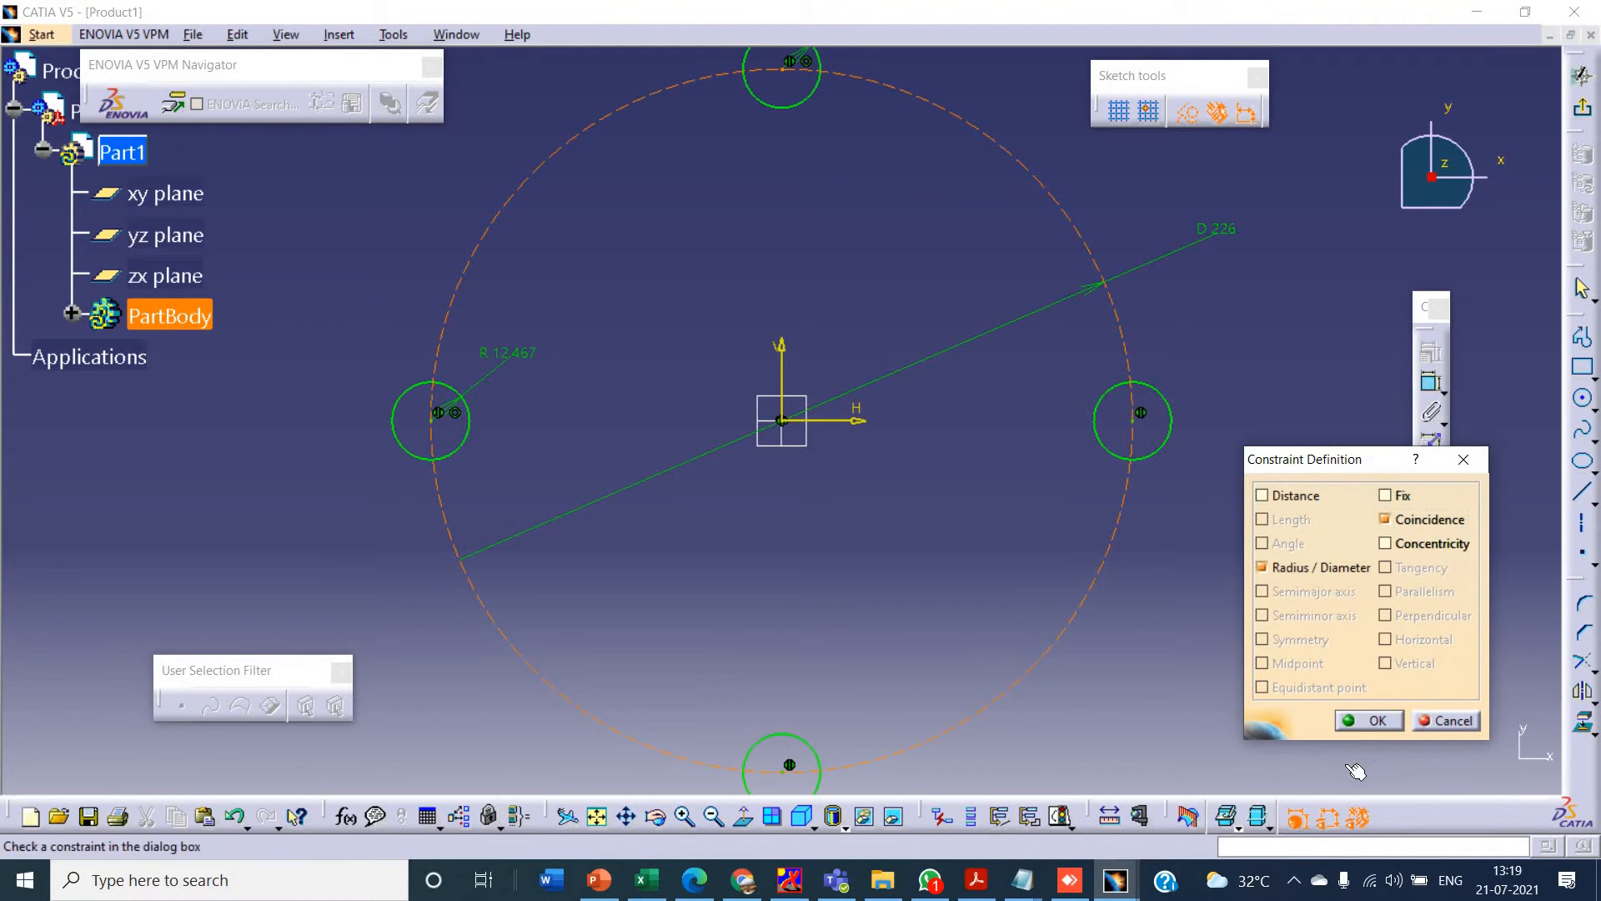
pyautogui.click(1371, 722)
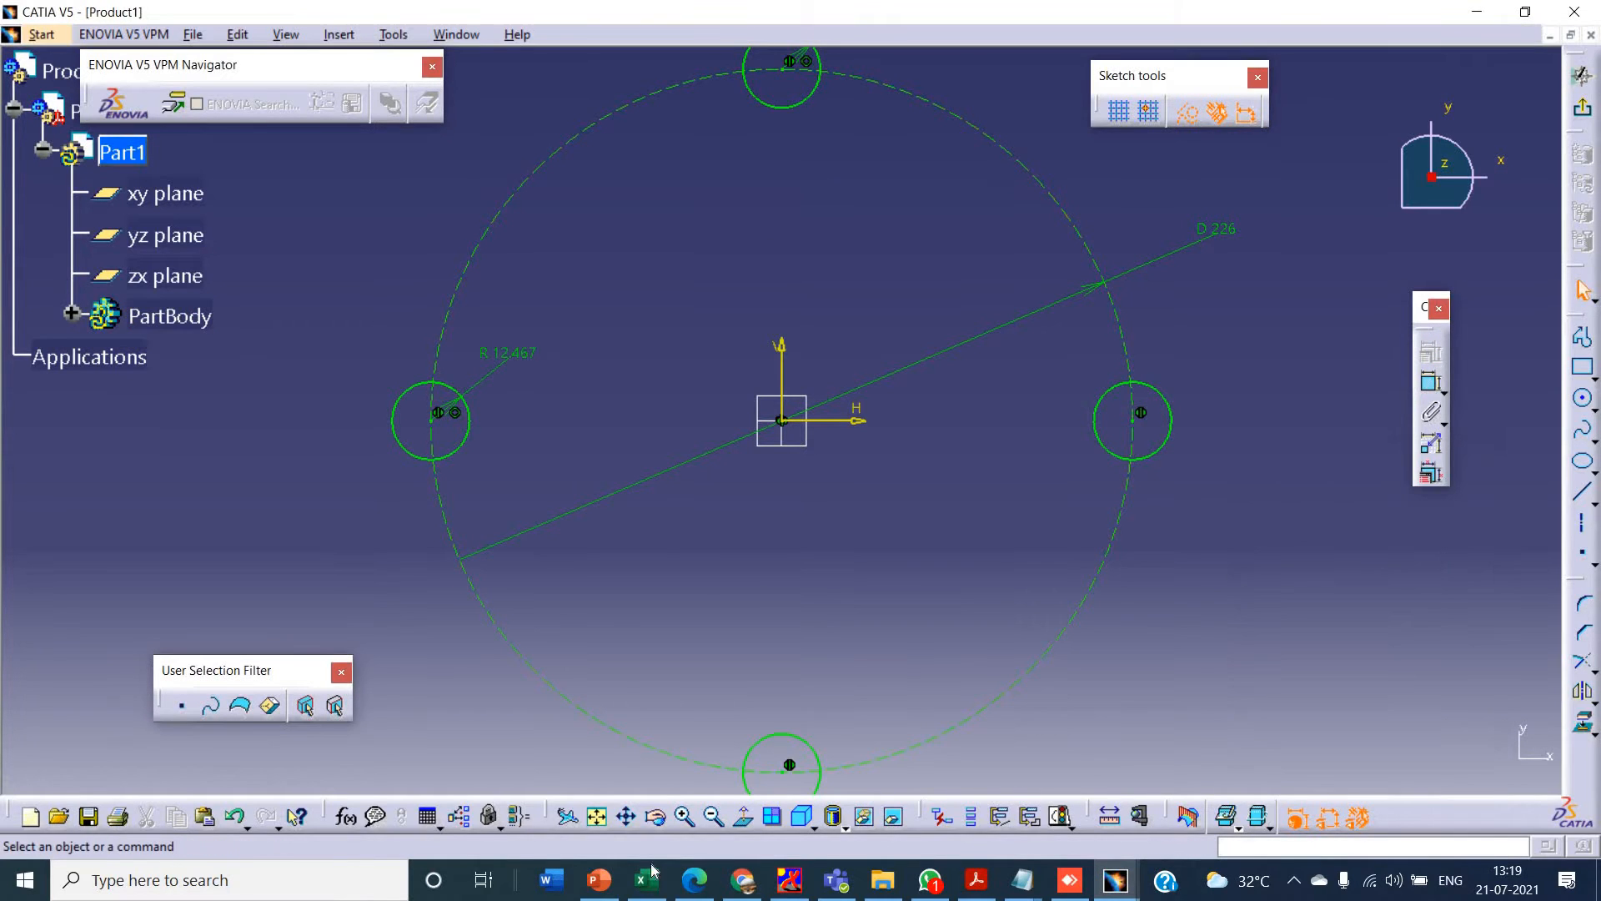
# - Check the reference drawing in PowerPoint and set the top and left circles' radii to 20 mm
pyautogui.click(607, 826)
pyautogui.hotkey('alt', 'Tab')
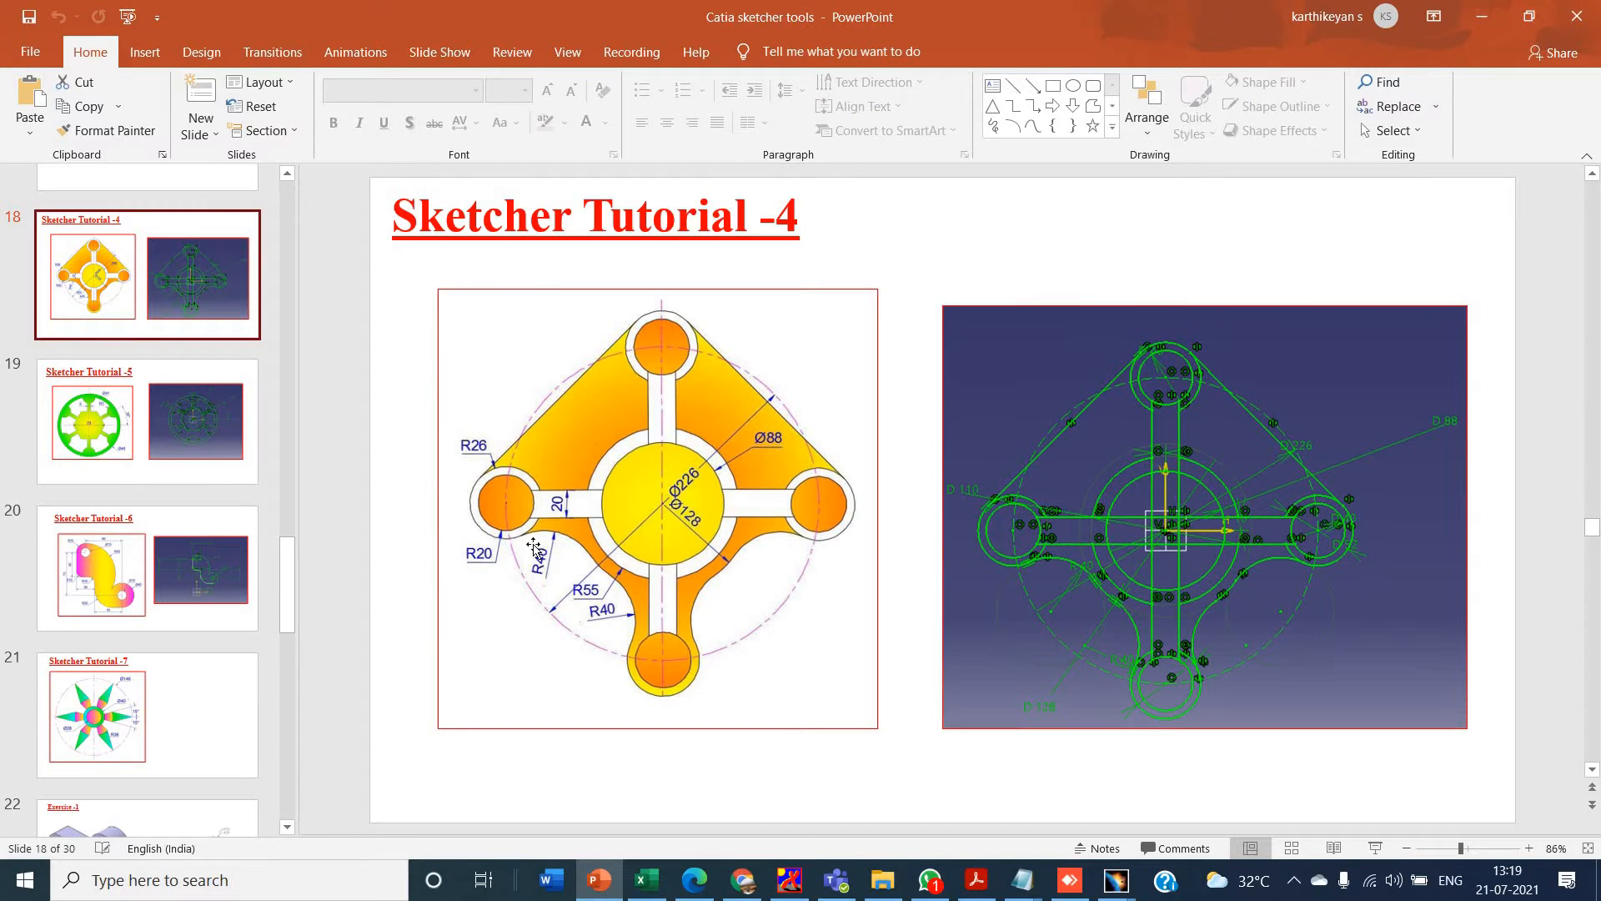
pyautogui.hotkey('alt', 'Tab')
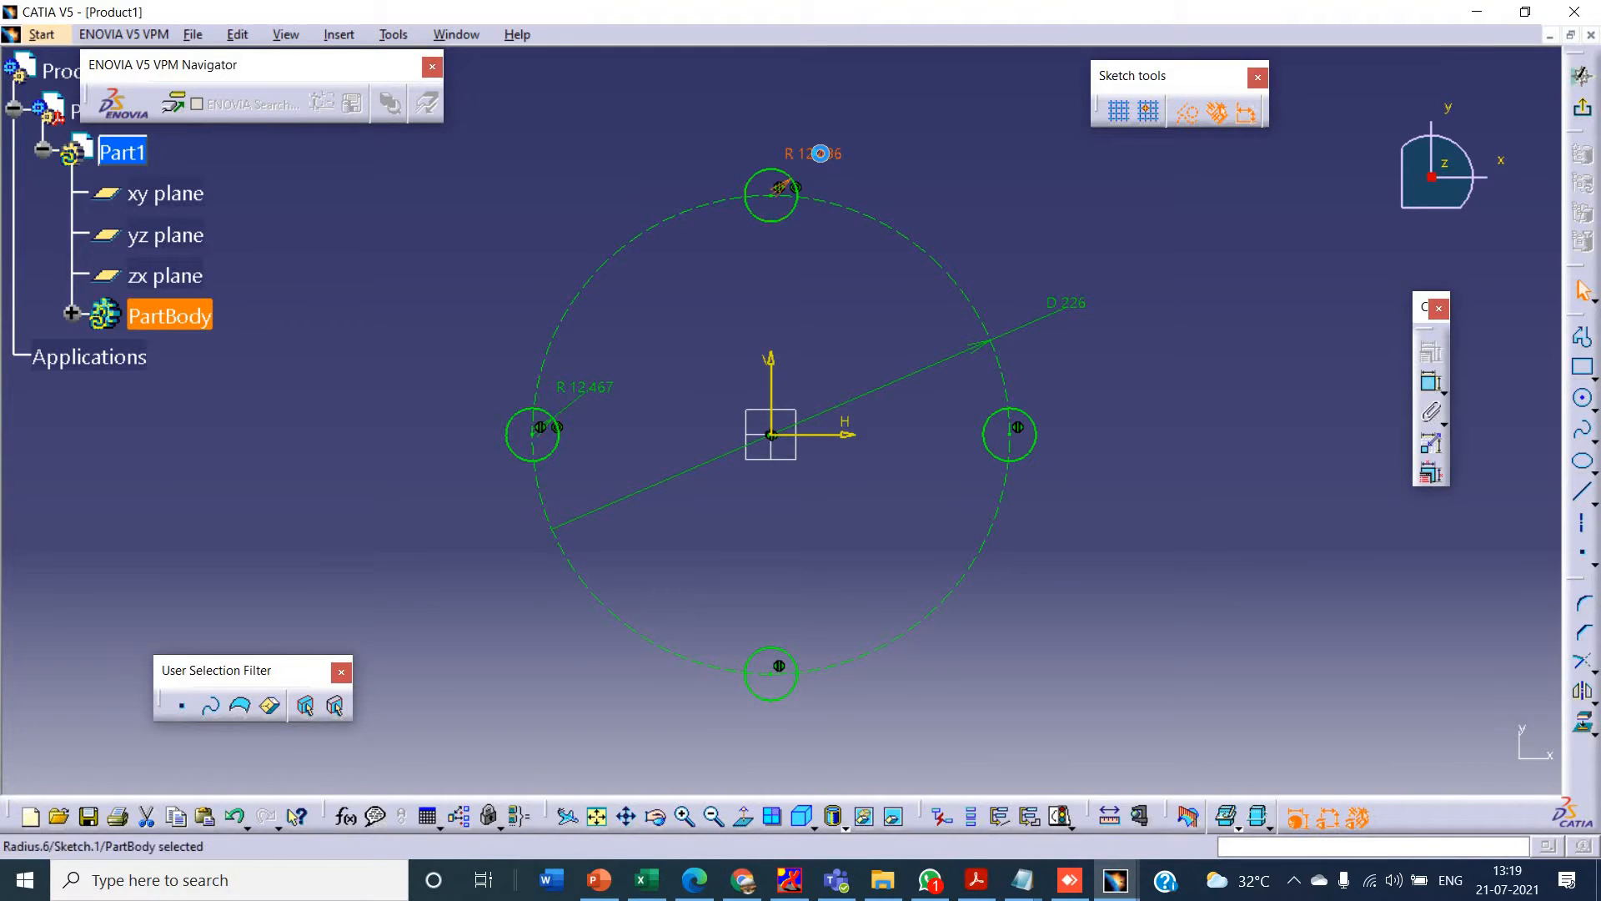
pyautogui.doubleClick(823, 162)
pyautogui.write('20')
pyautogui.press('Return')
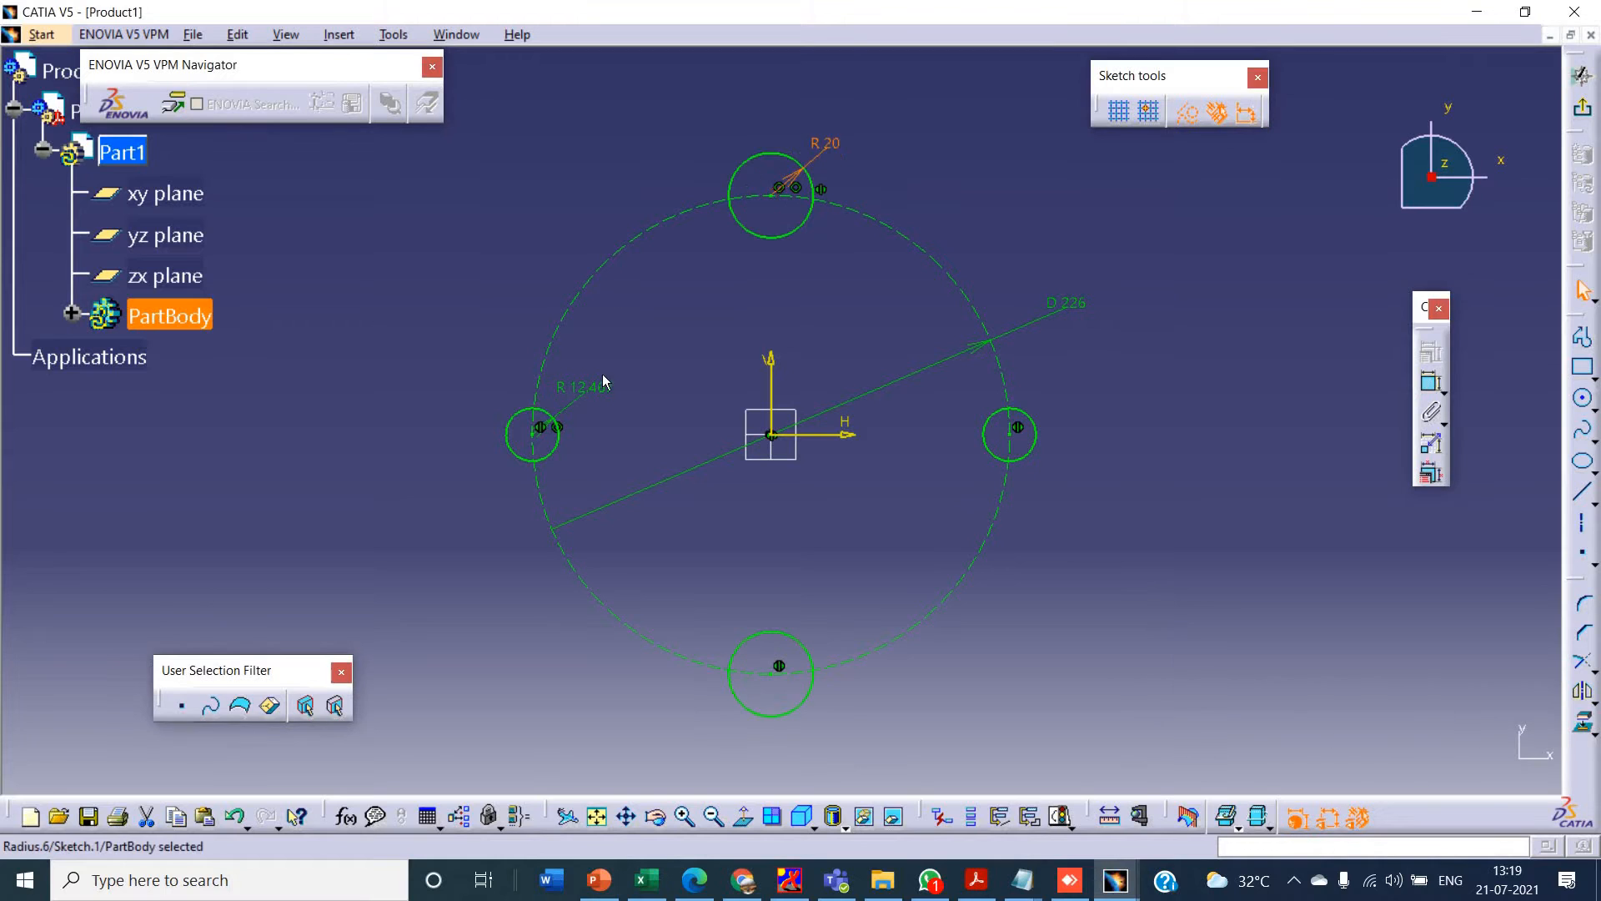
pyautogui.doubleClick(602, 388)
pyautogui.write('20mm')
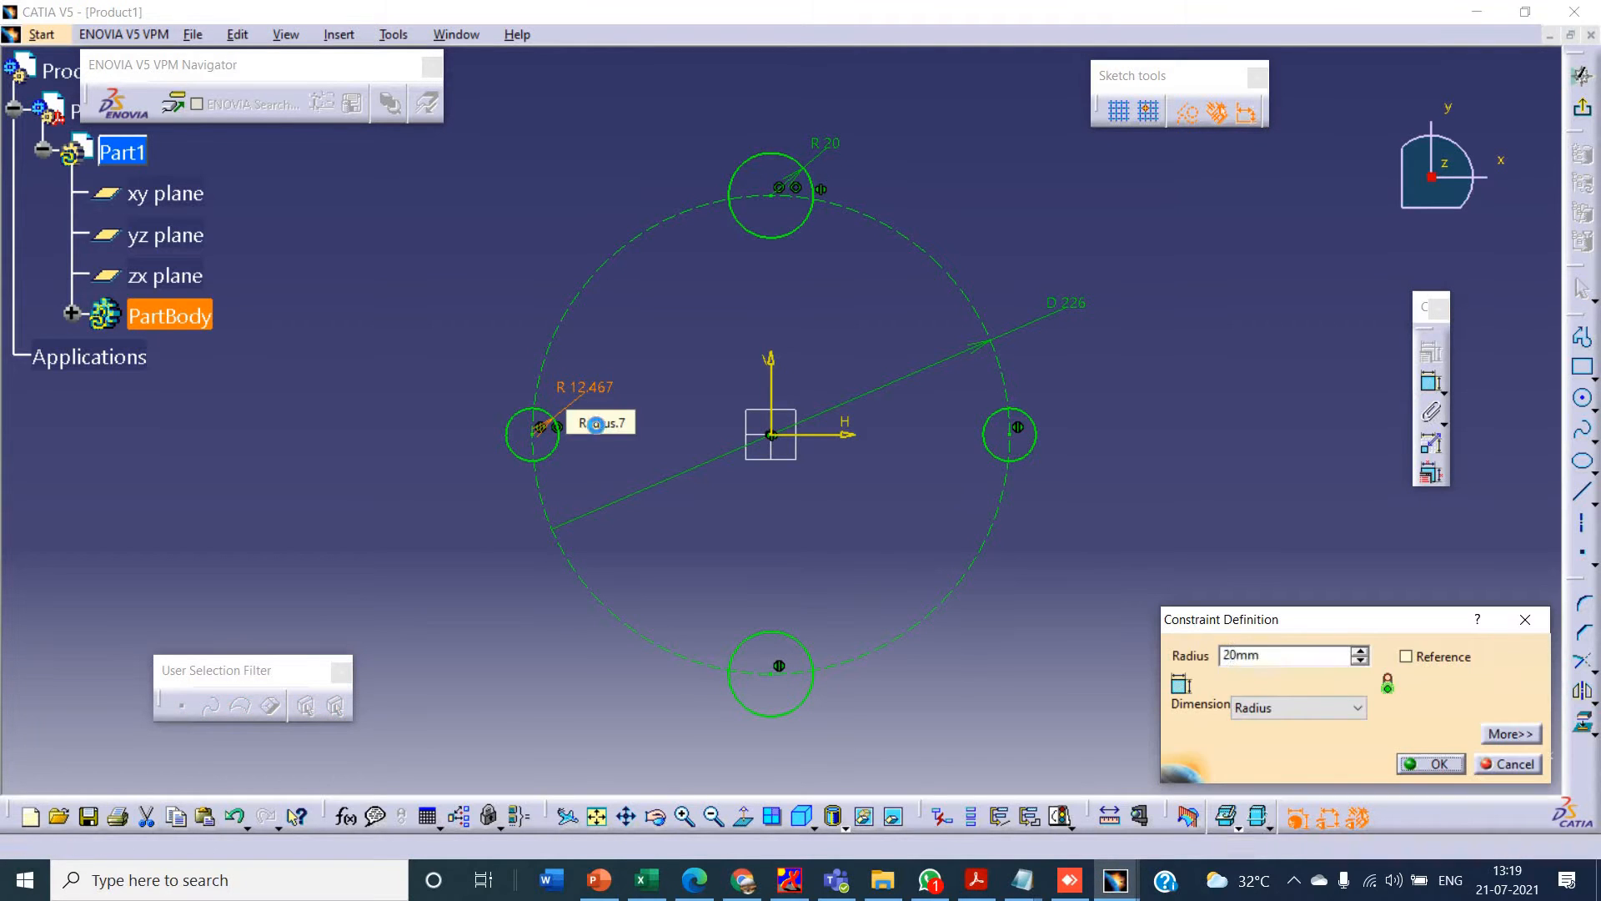
pyautogui.press('Return')
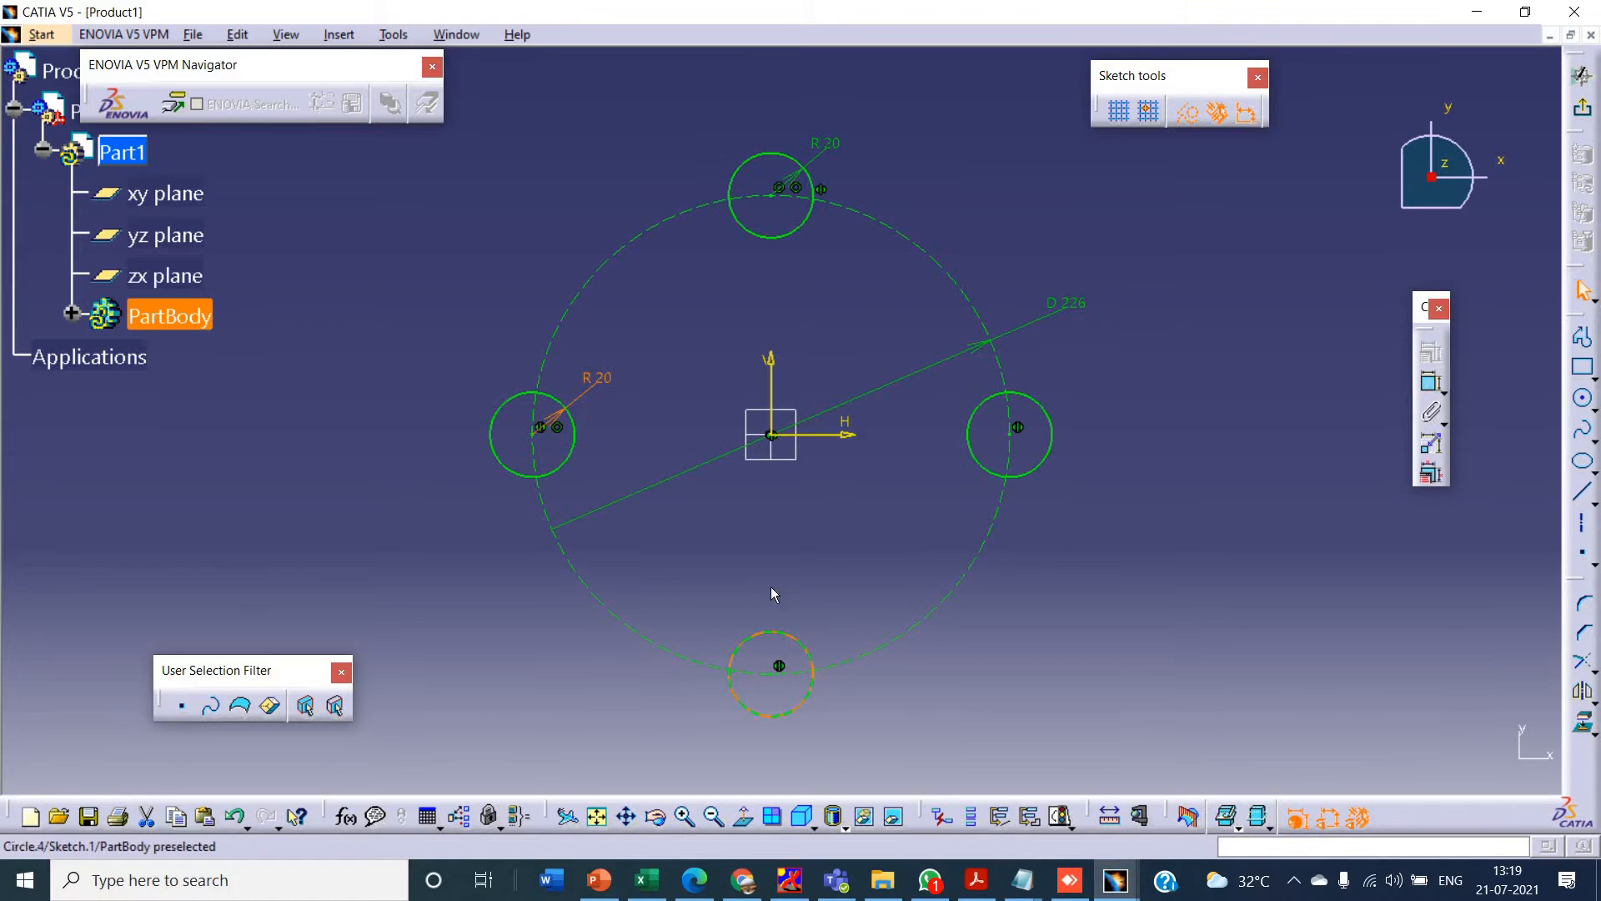
# - After checking the PowerPoint reference, draw outer circles concentric with the right and top circles, with radii of about 39 mm and 35 mm
pyautogui.hotkey('alt', 'Tab')
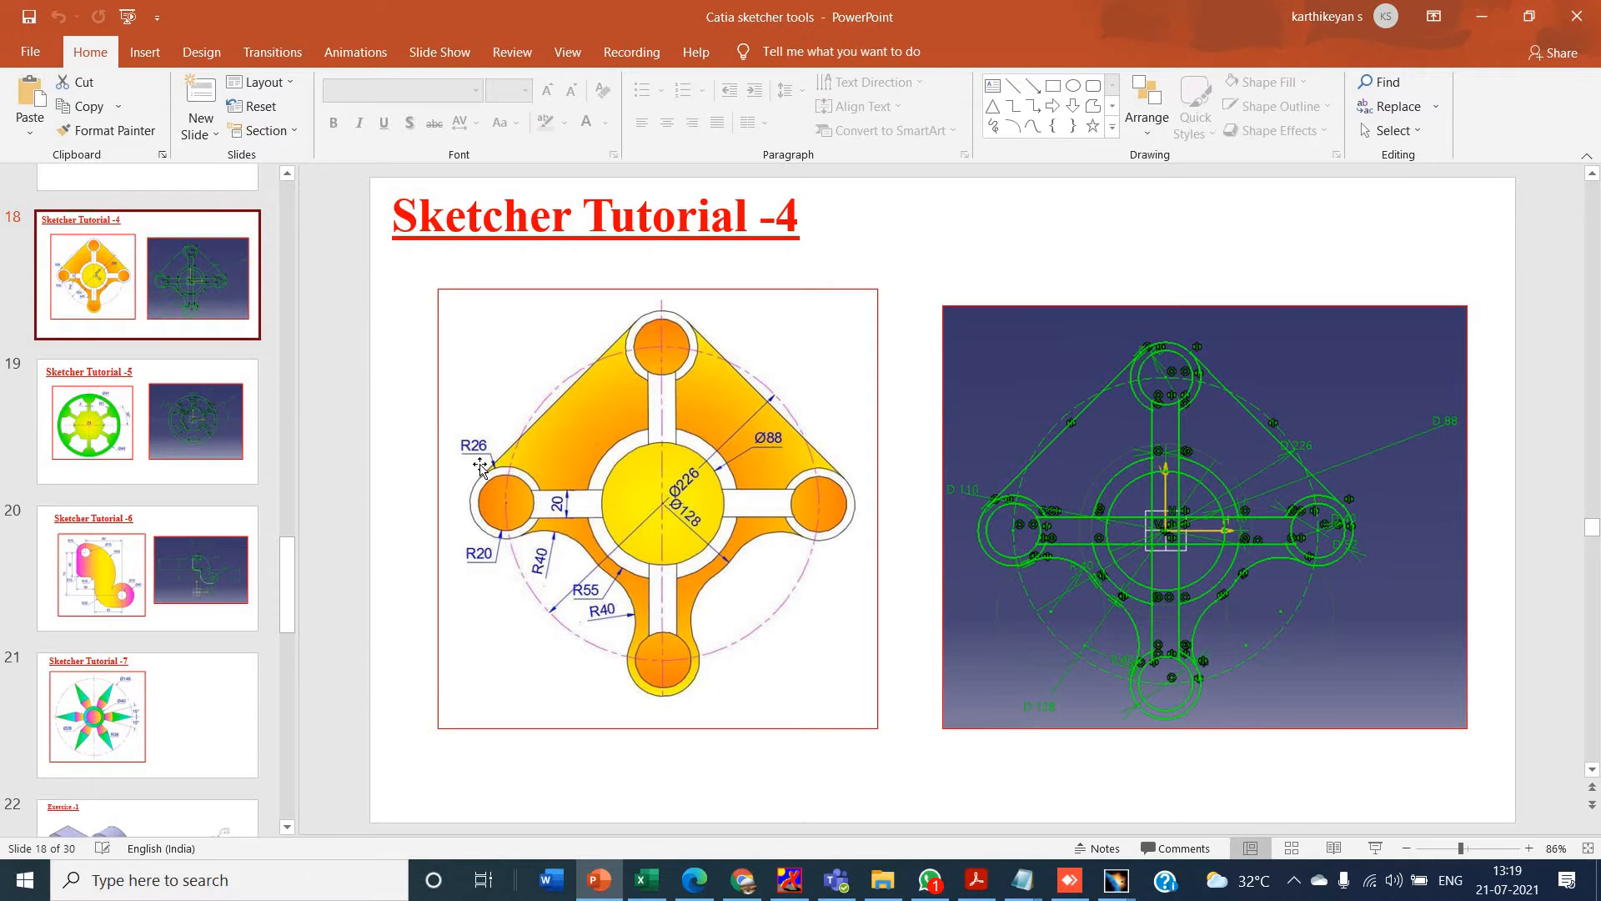
pyautogui.hotkey('alt', 'Tab')
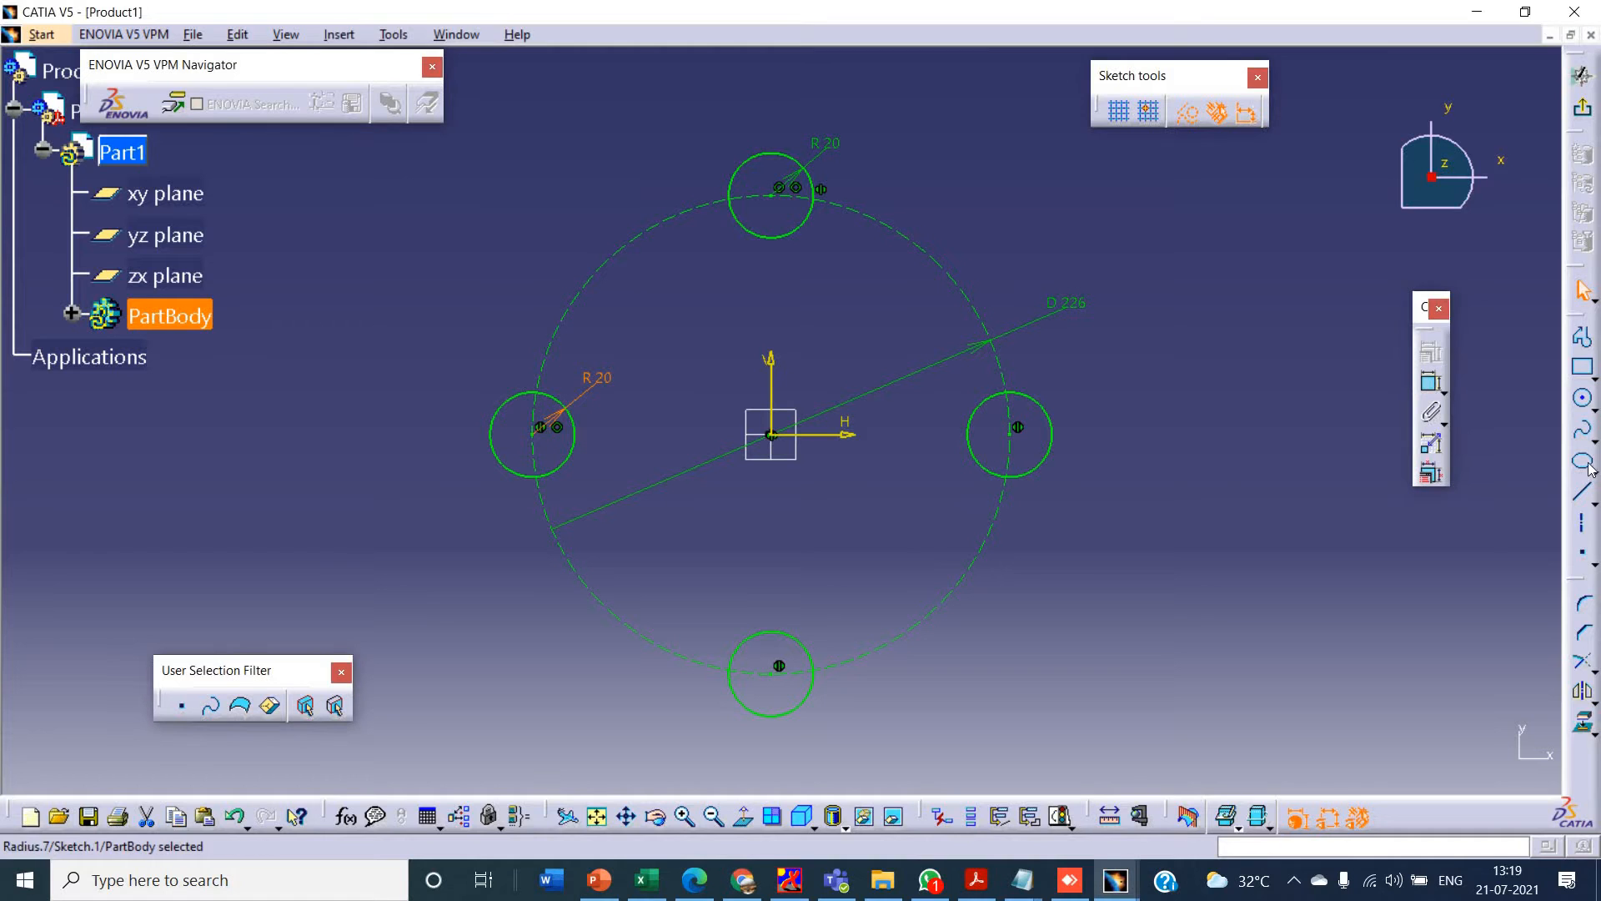
pyautogui.click(1584, 401)
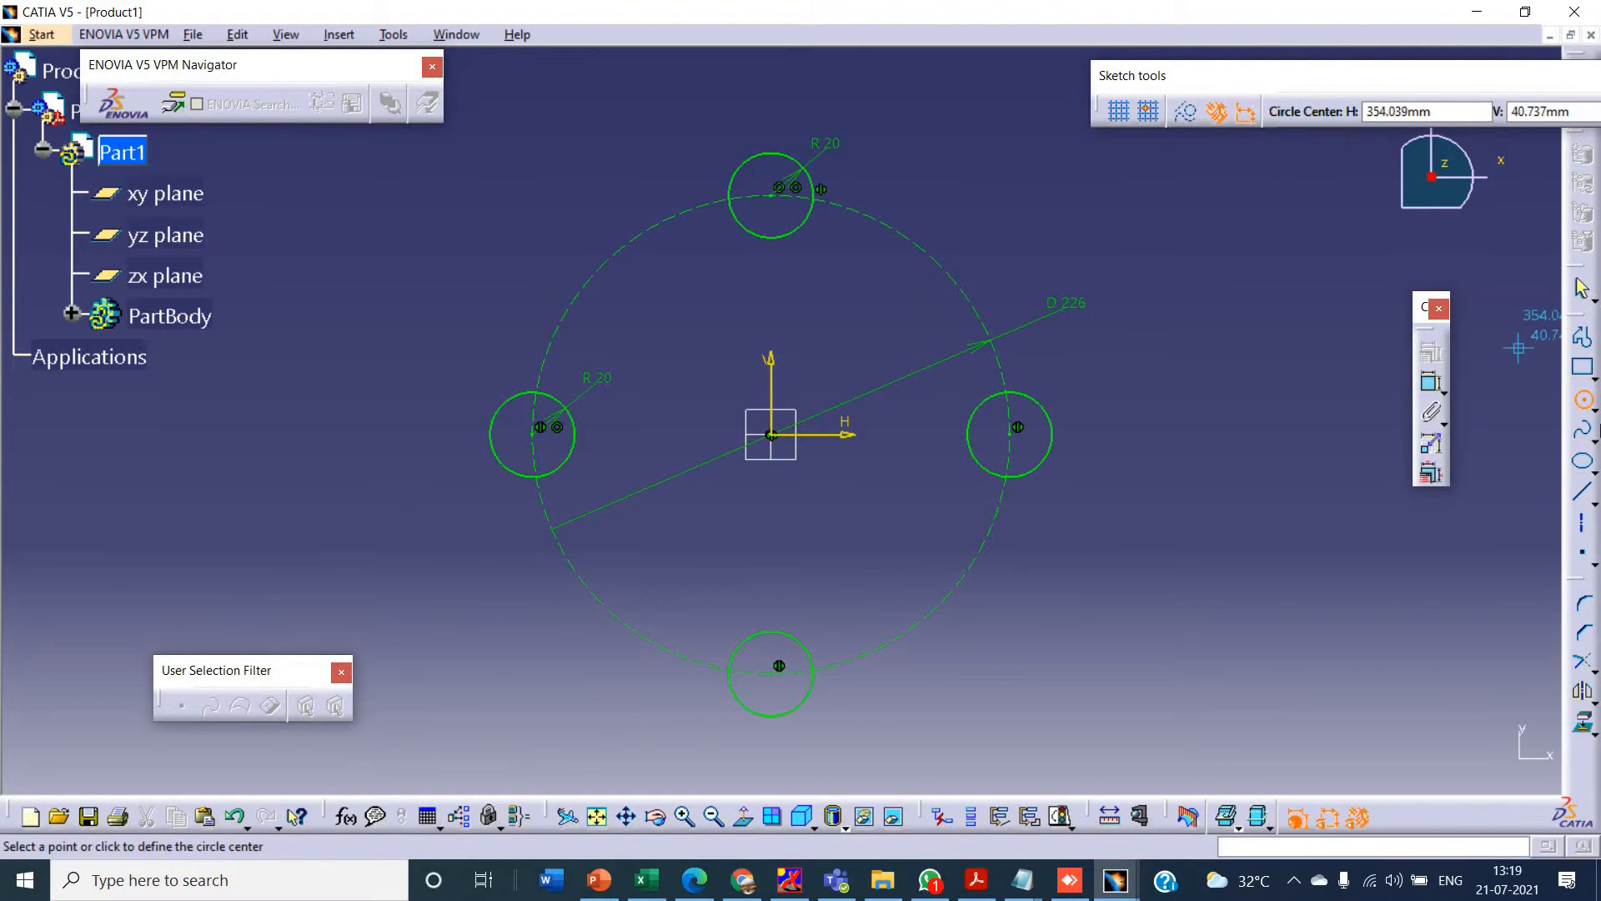
pyautogui.click(1017, 434)
pyautogui.click(1072, 487)
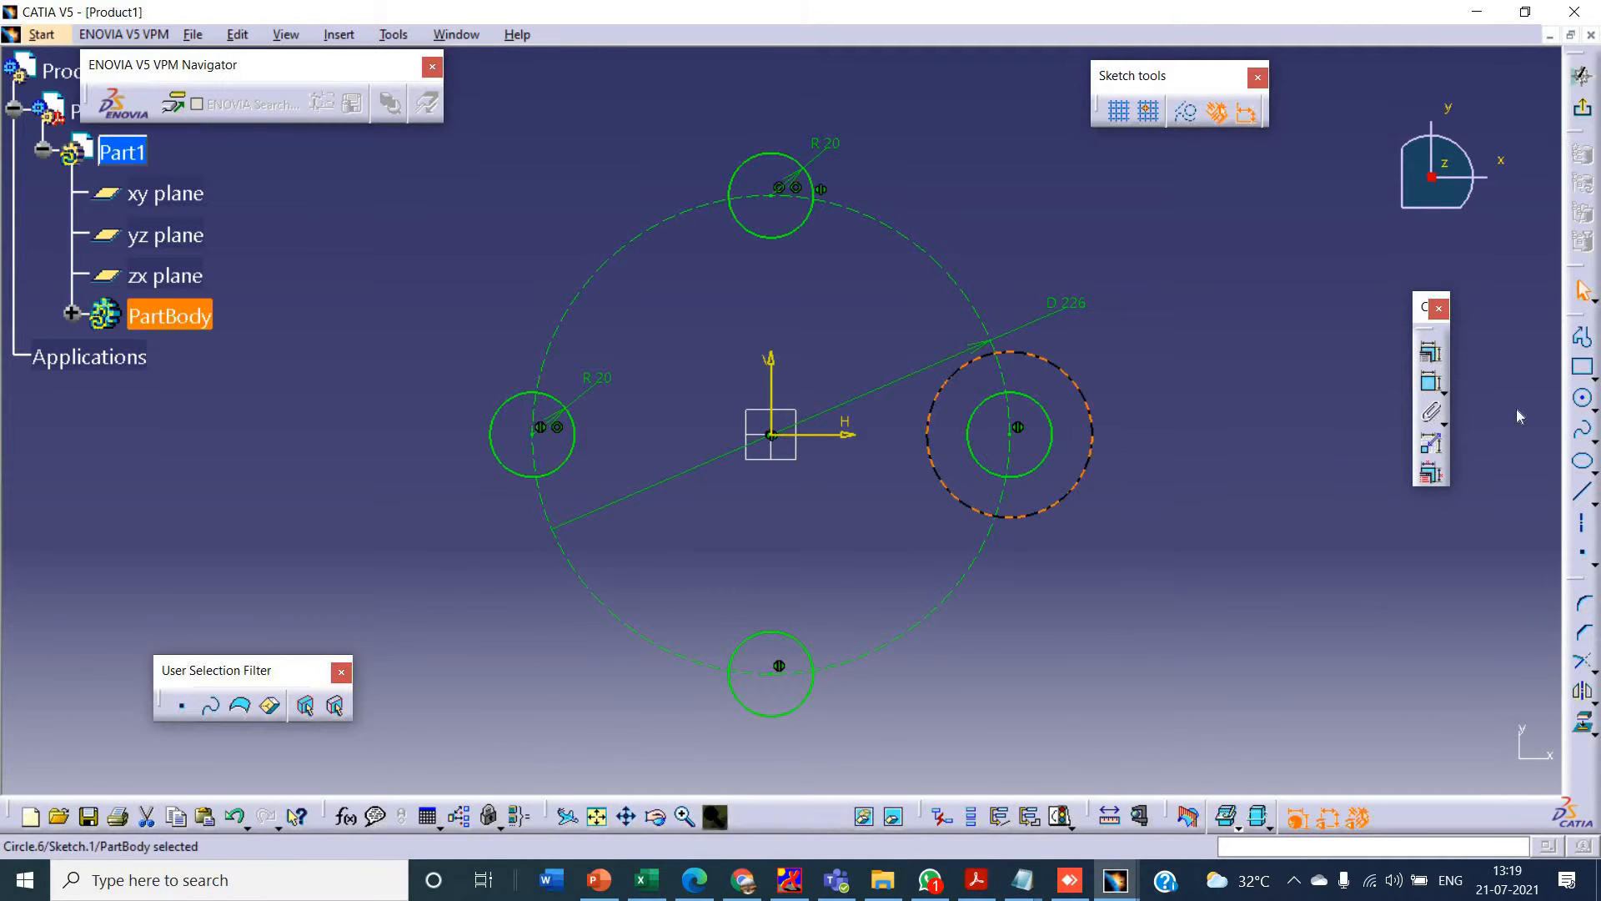
pyautogui.click(1581, 400)
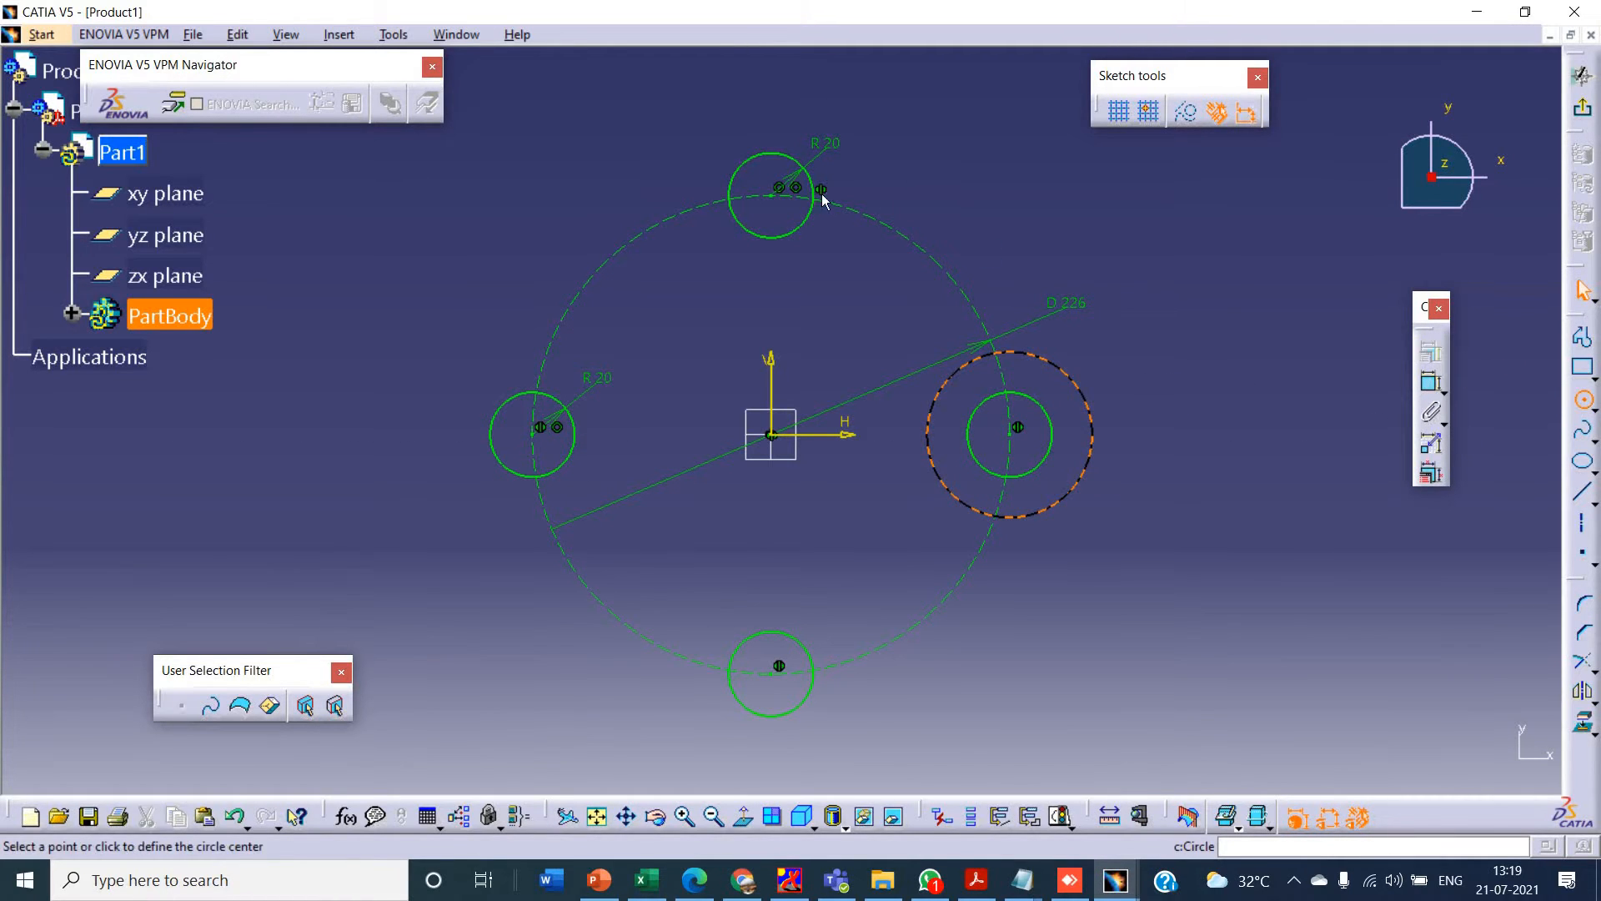
pyautogui.click(772, 199)
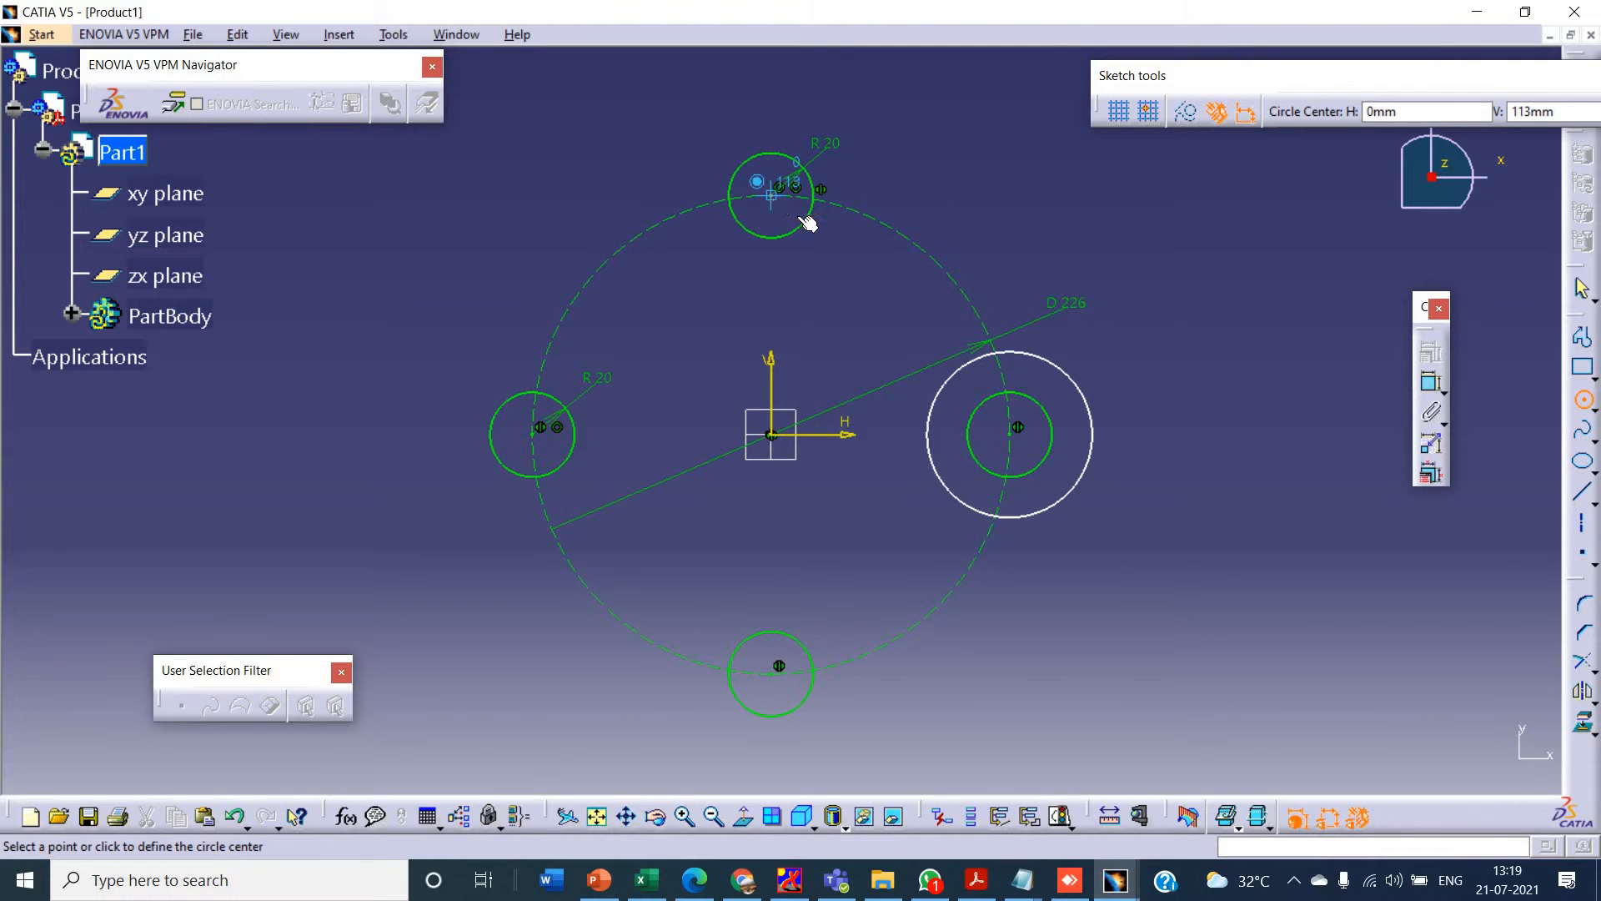
pyautogui.click(828, 241)
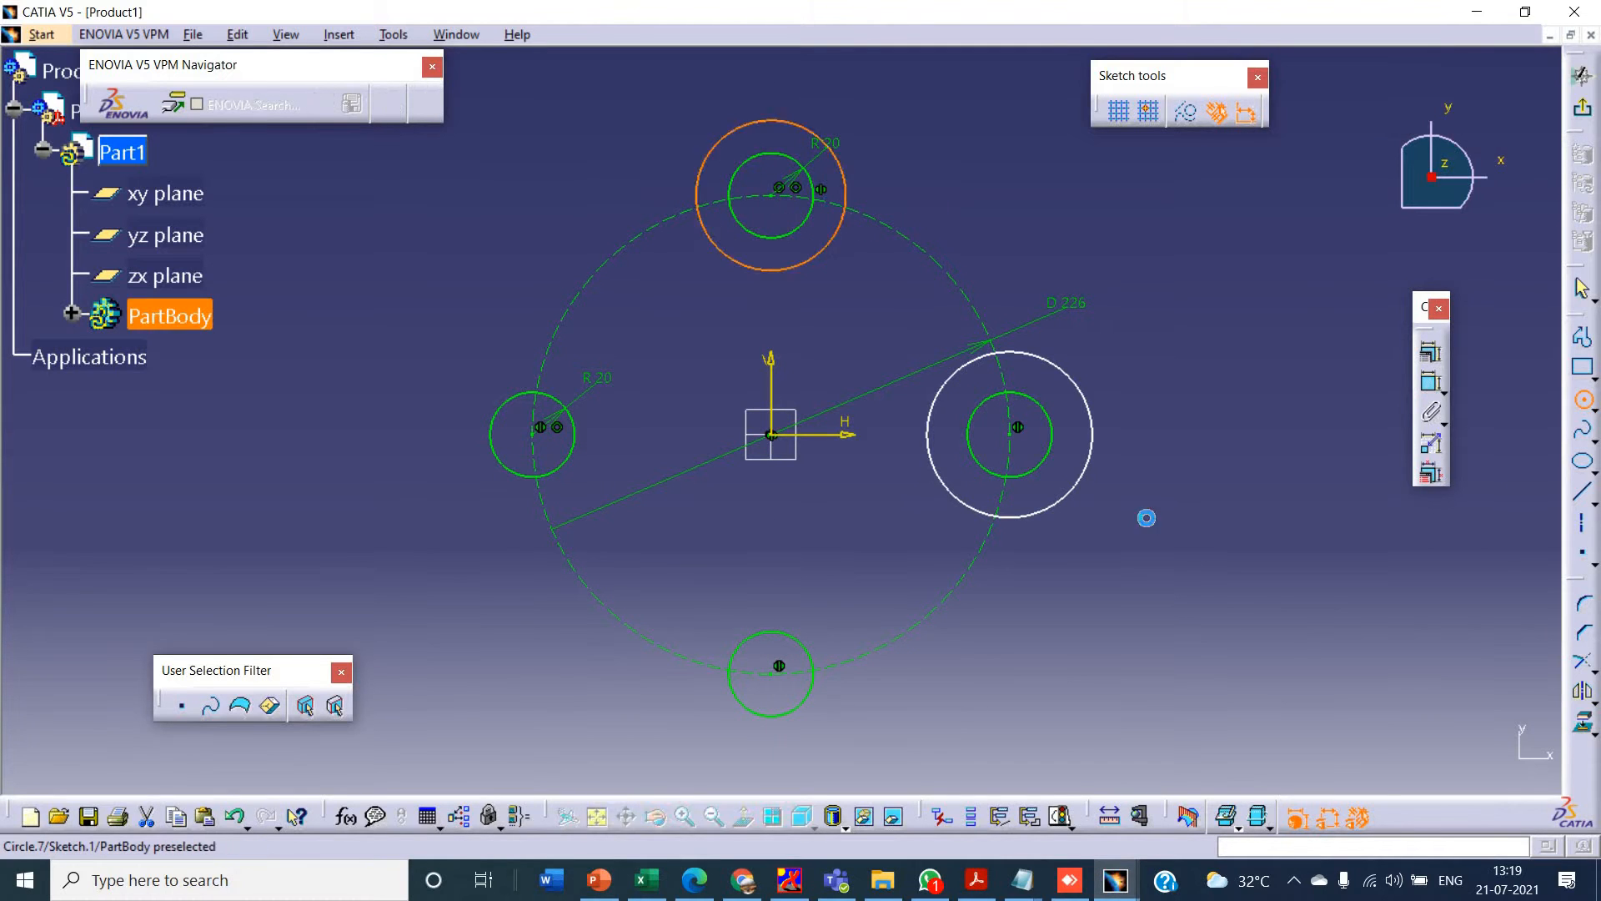
pyautogui.click(1431, 385)
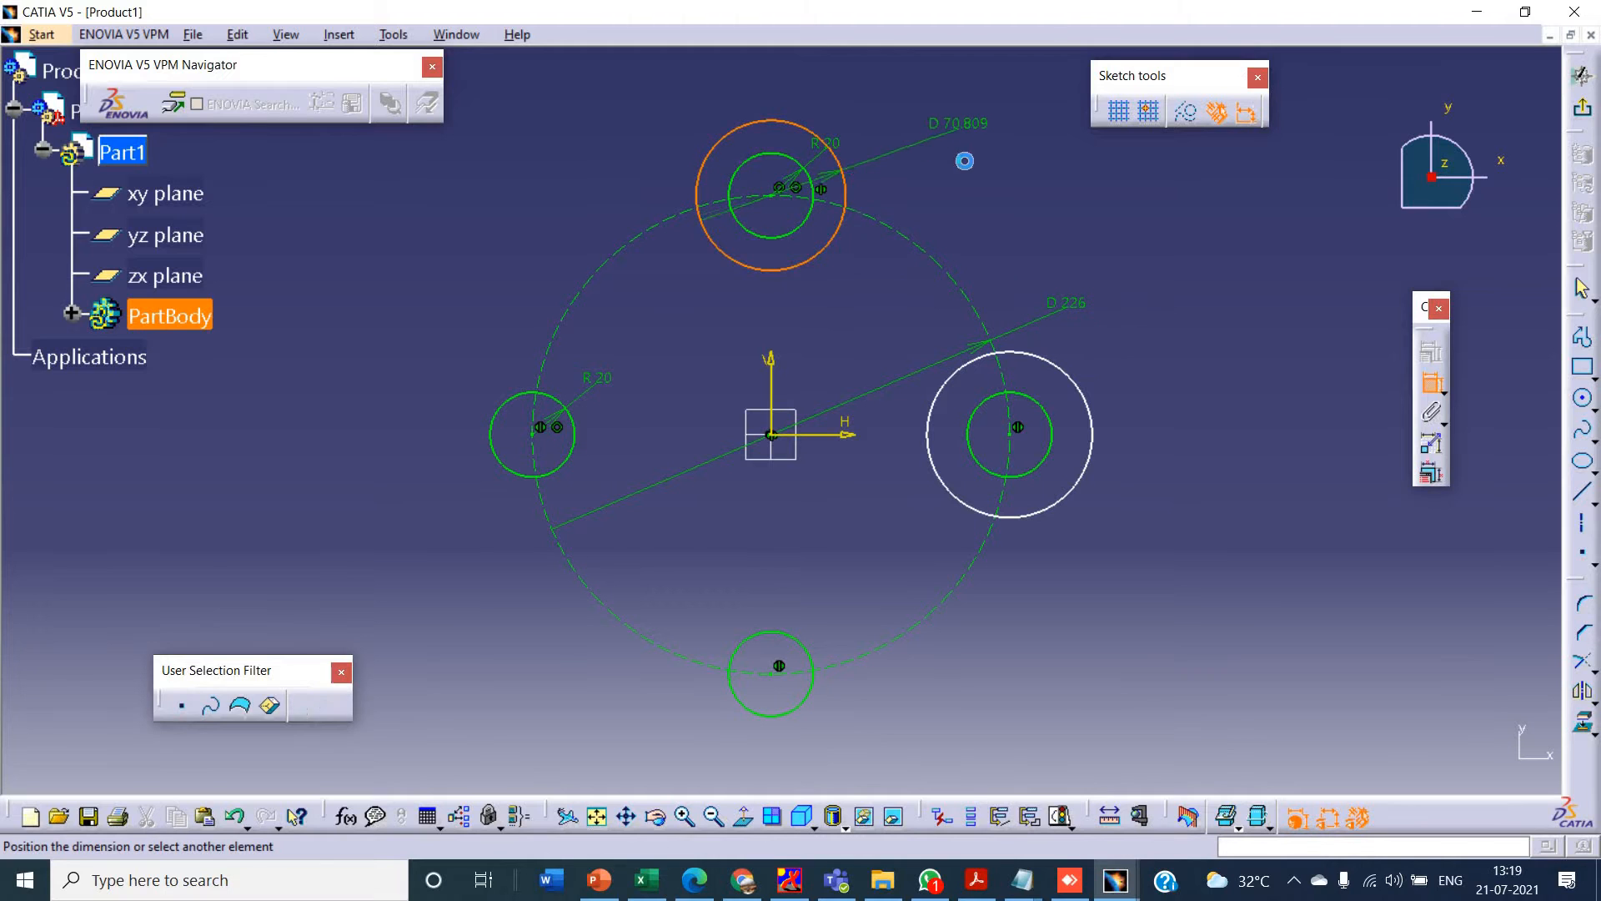
pyautogui.hotkey('alt', 'Tab')
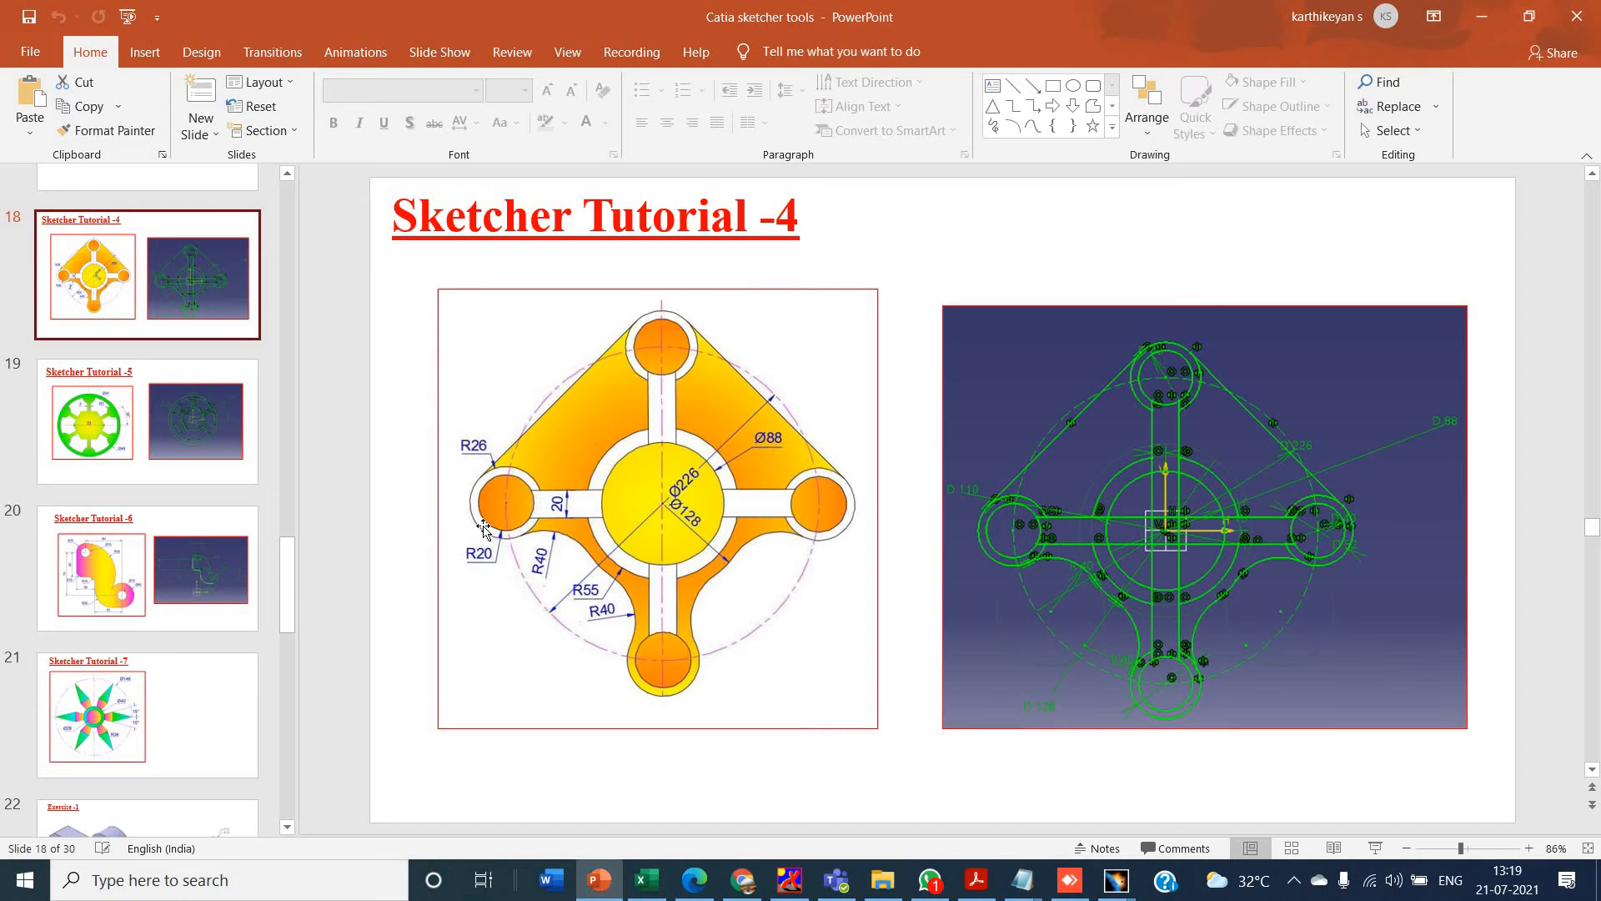
pyautogui.hotkey('alt', 'Tab')
pyautogui.rightClick(972, 108)
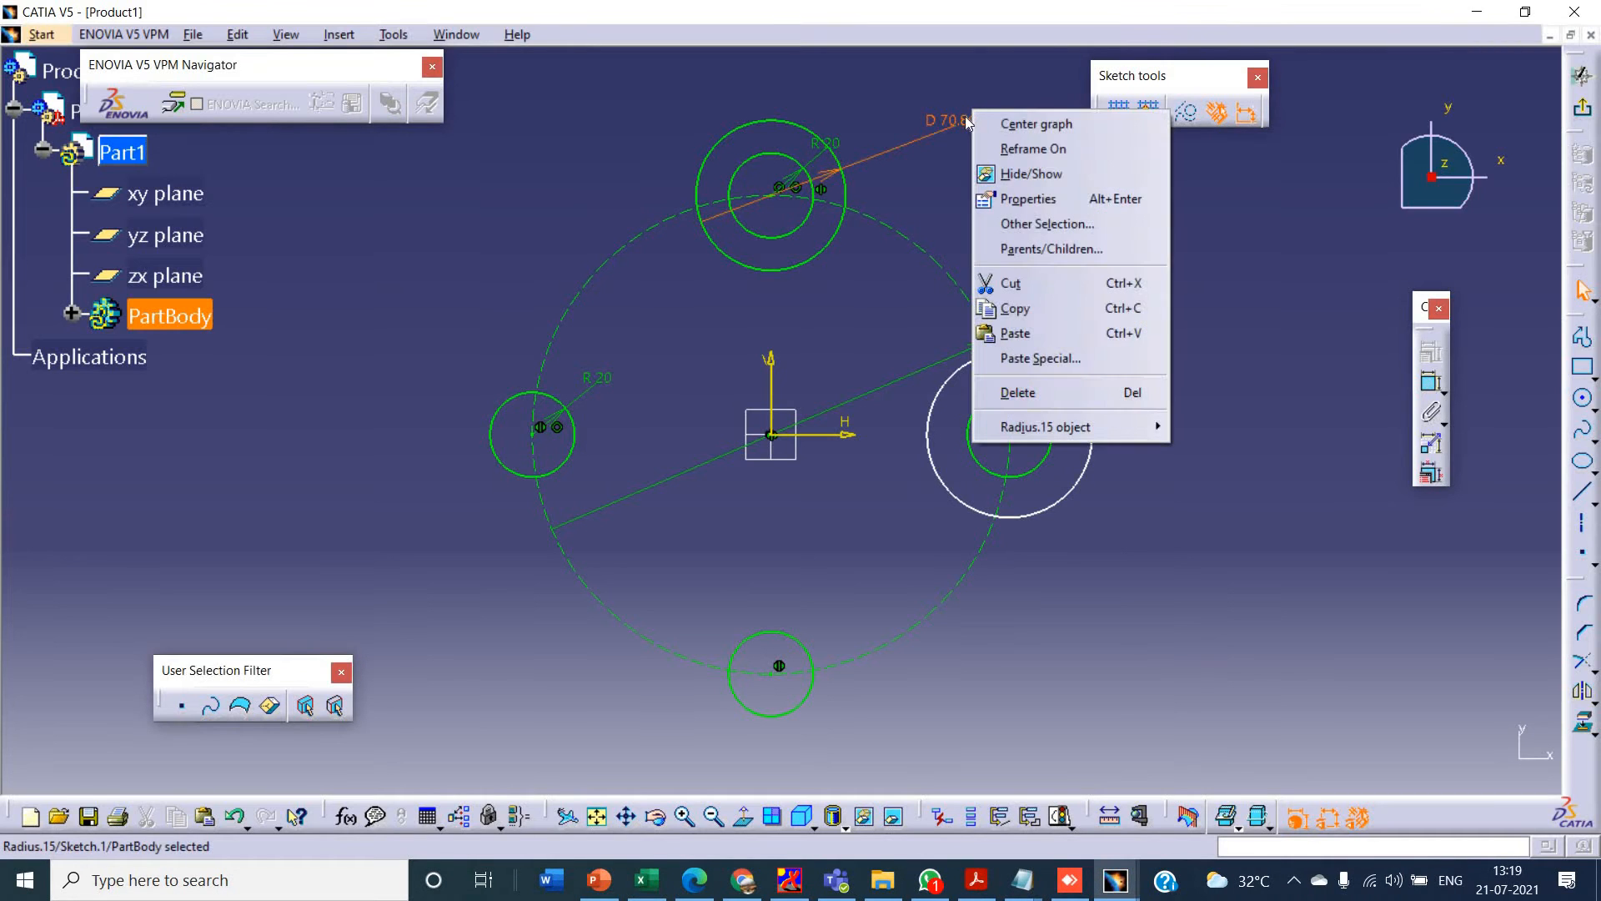
pyautogui.click(1047, 400)
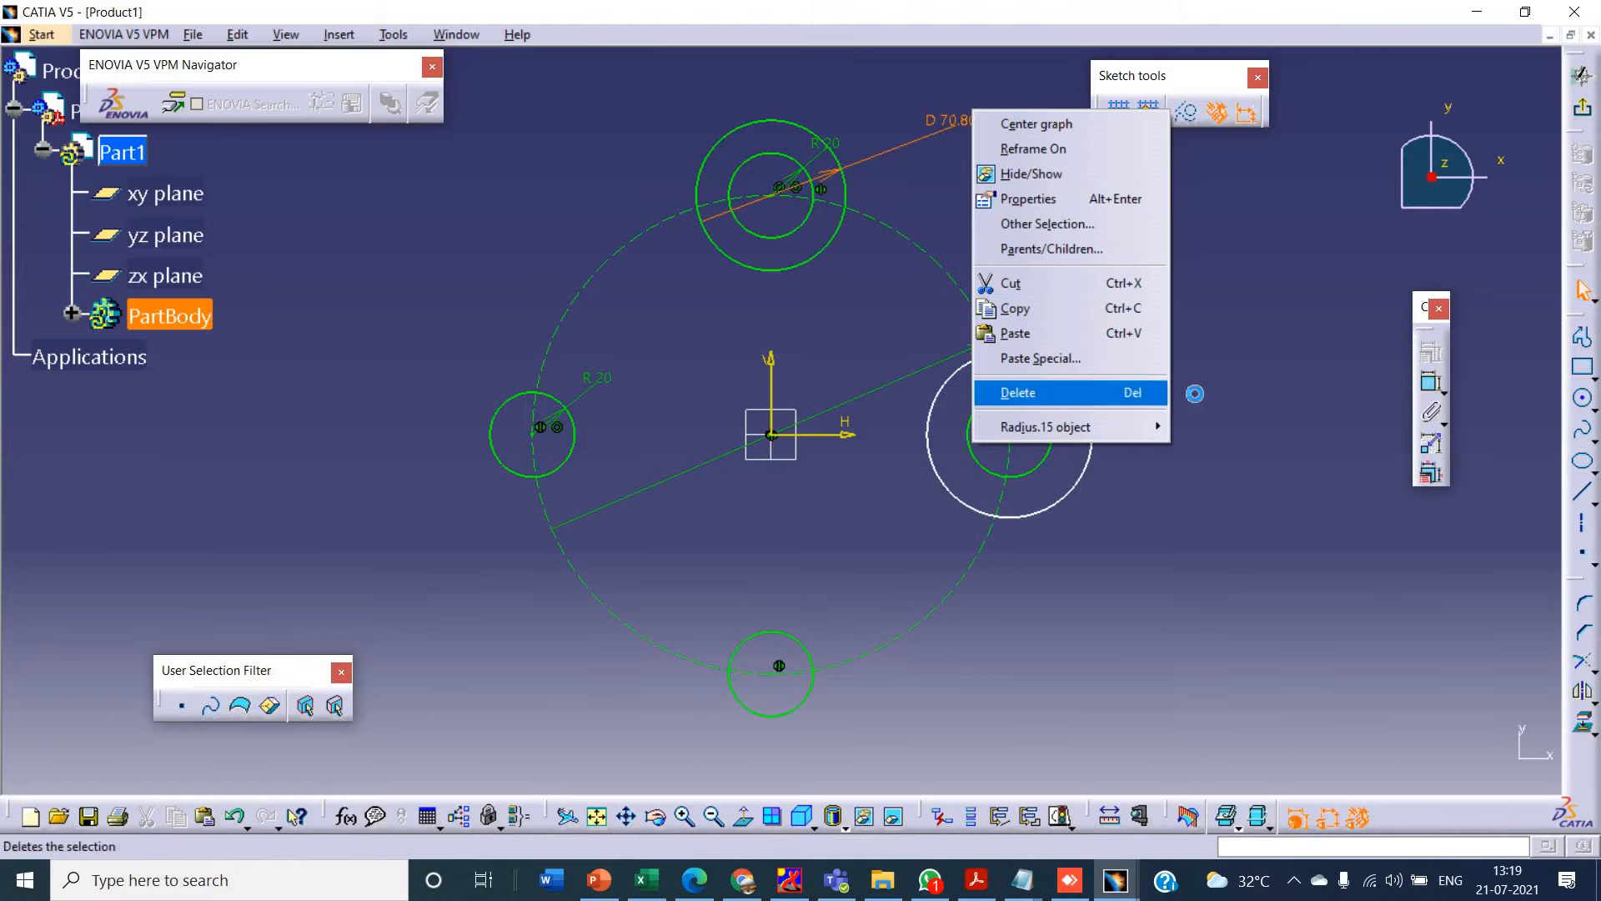
# - Dimension the top outer circle as a radius instead of a diameter
pyautogui.click(1430, 384)
pyautogui.click(840, 167)
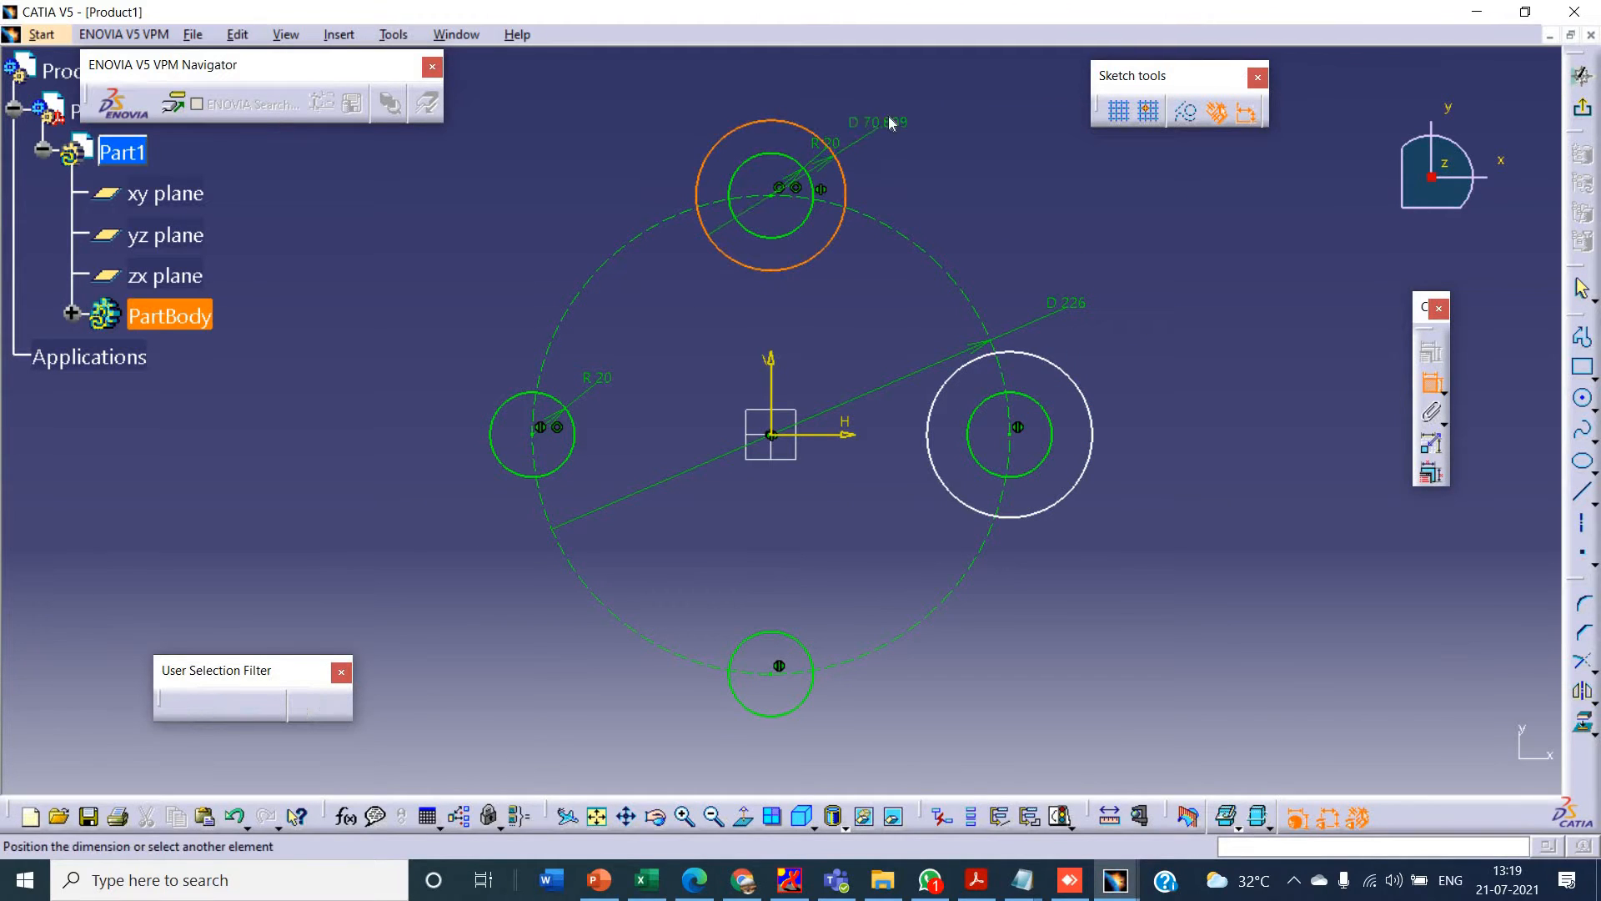
pyautogui.rightClick(889, 118)
pyautogui.click(936, 175)
pyautogui.click(981, 213)
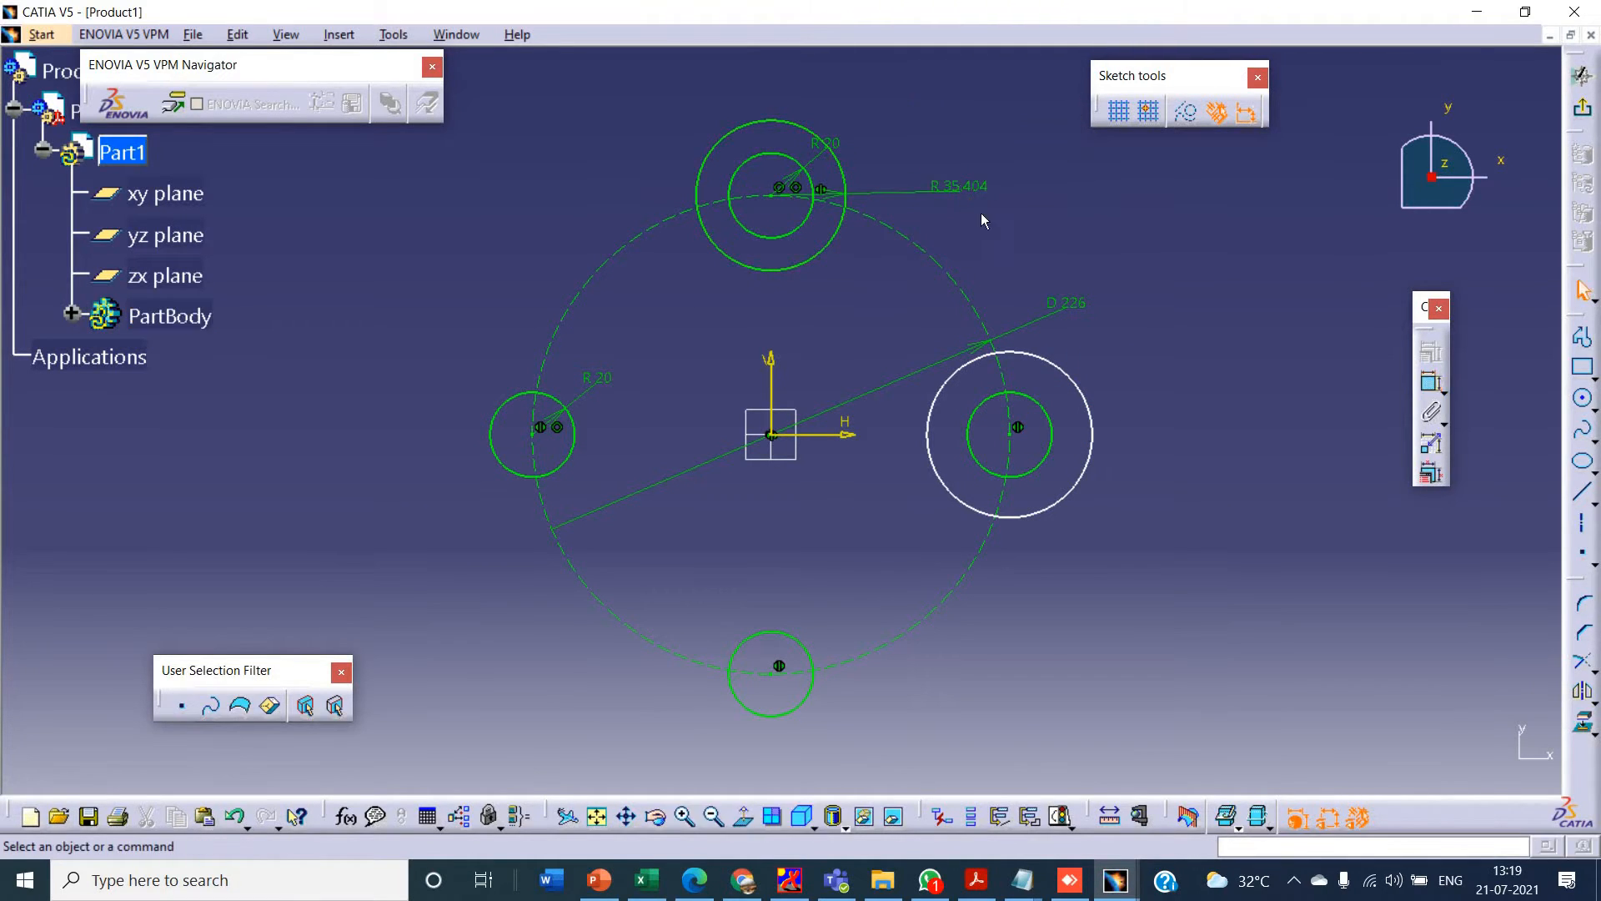
# - Set the top outer circle's radius to 26 mm, matching the reference drawing in PowerPoint
pyautogui.hotkey('alt', 'Tab')
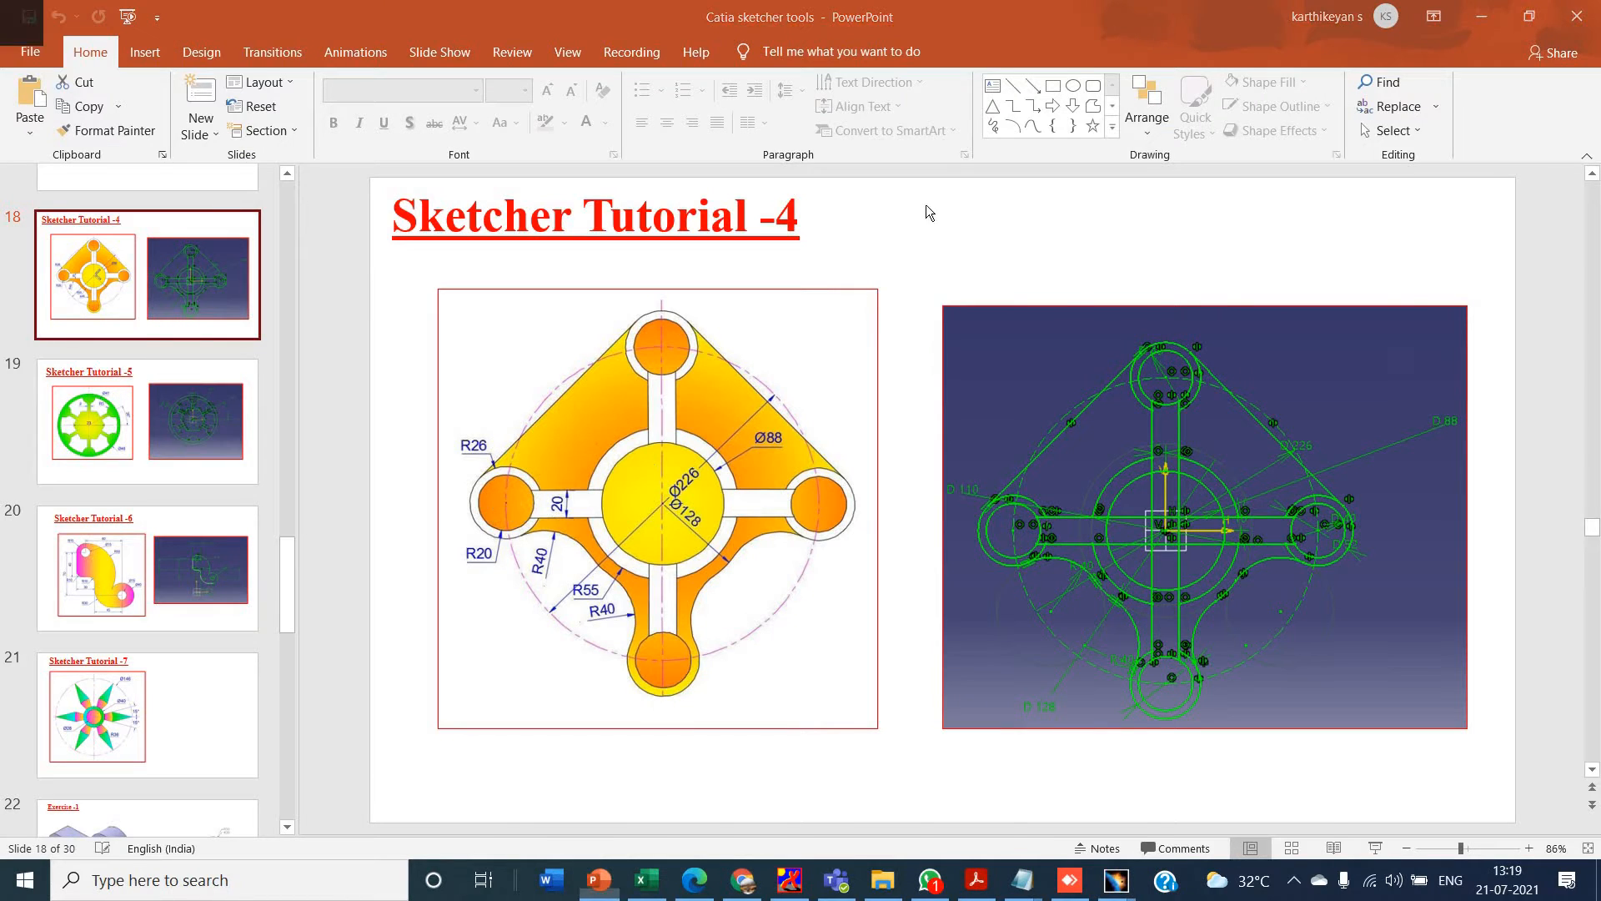
pyautogui.hotkey('alt', 'Tab')
pyautogui.doubleClick(950, 187)
pyautogui.write('26')
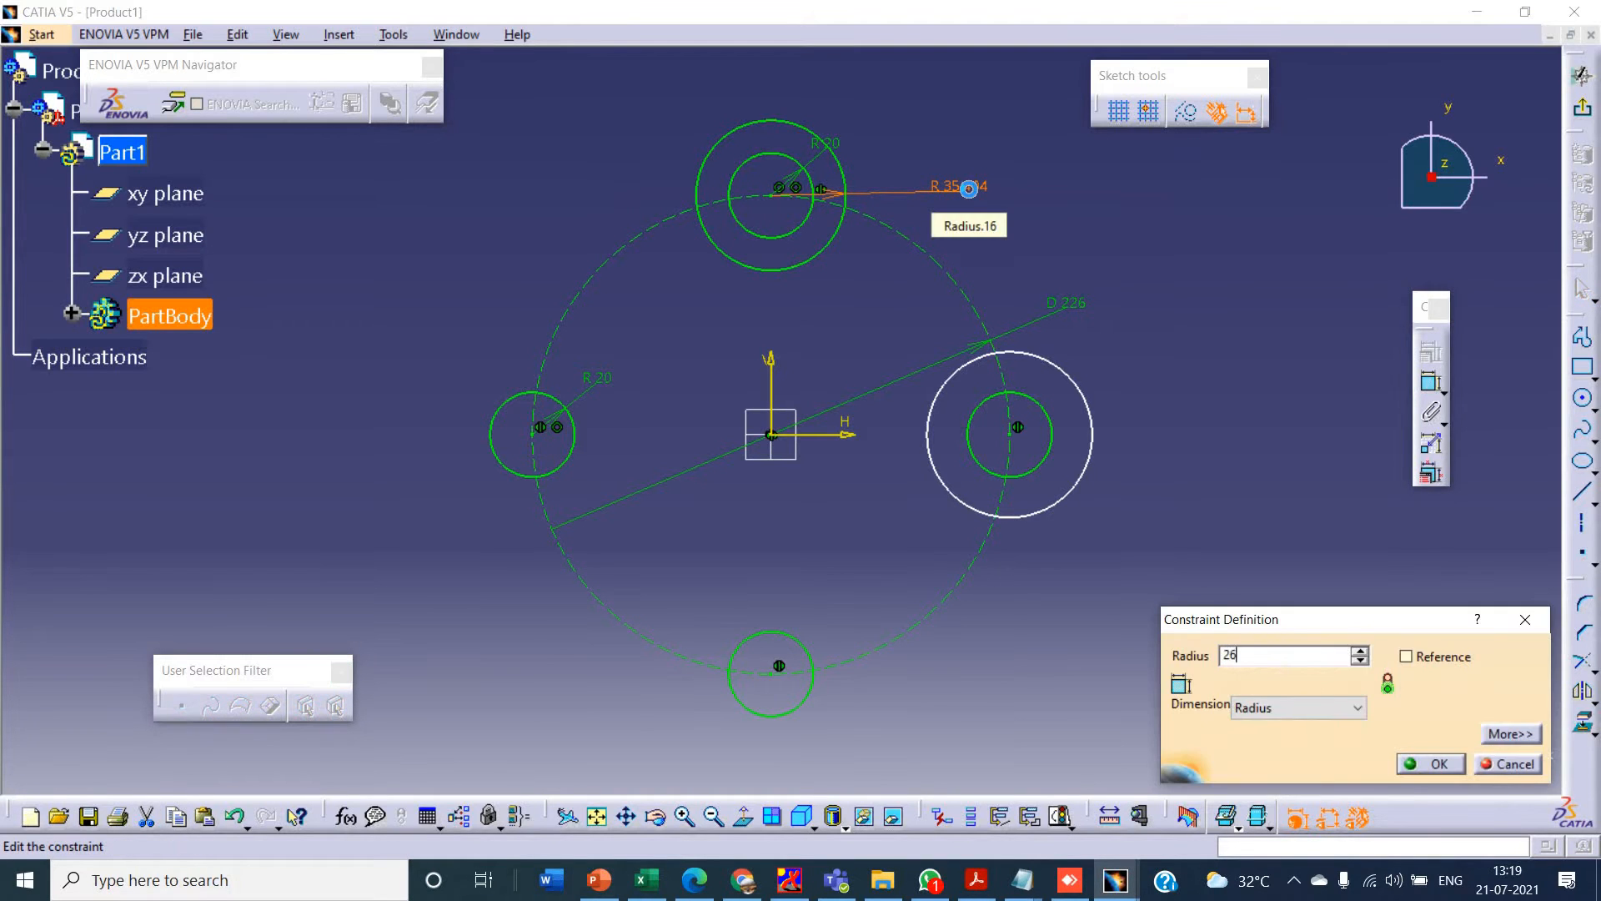
pyautogui.press('Return')
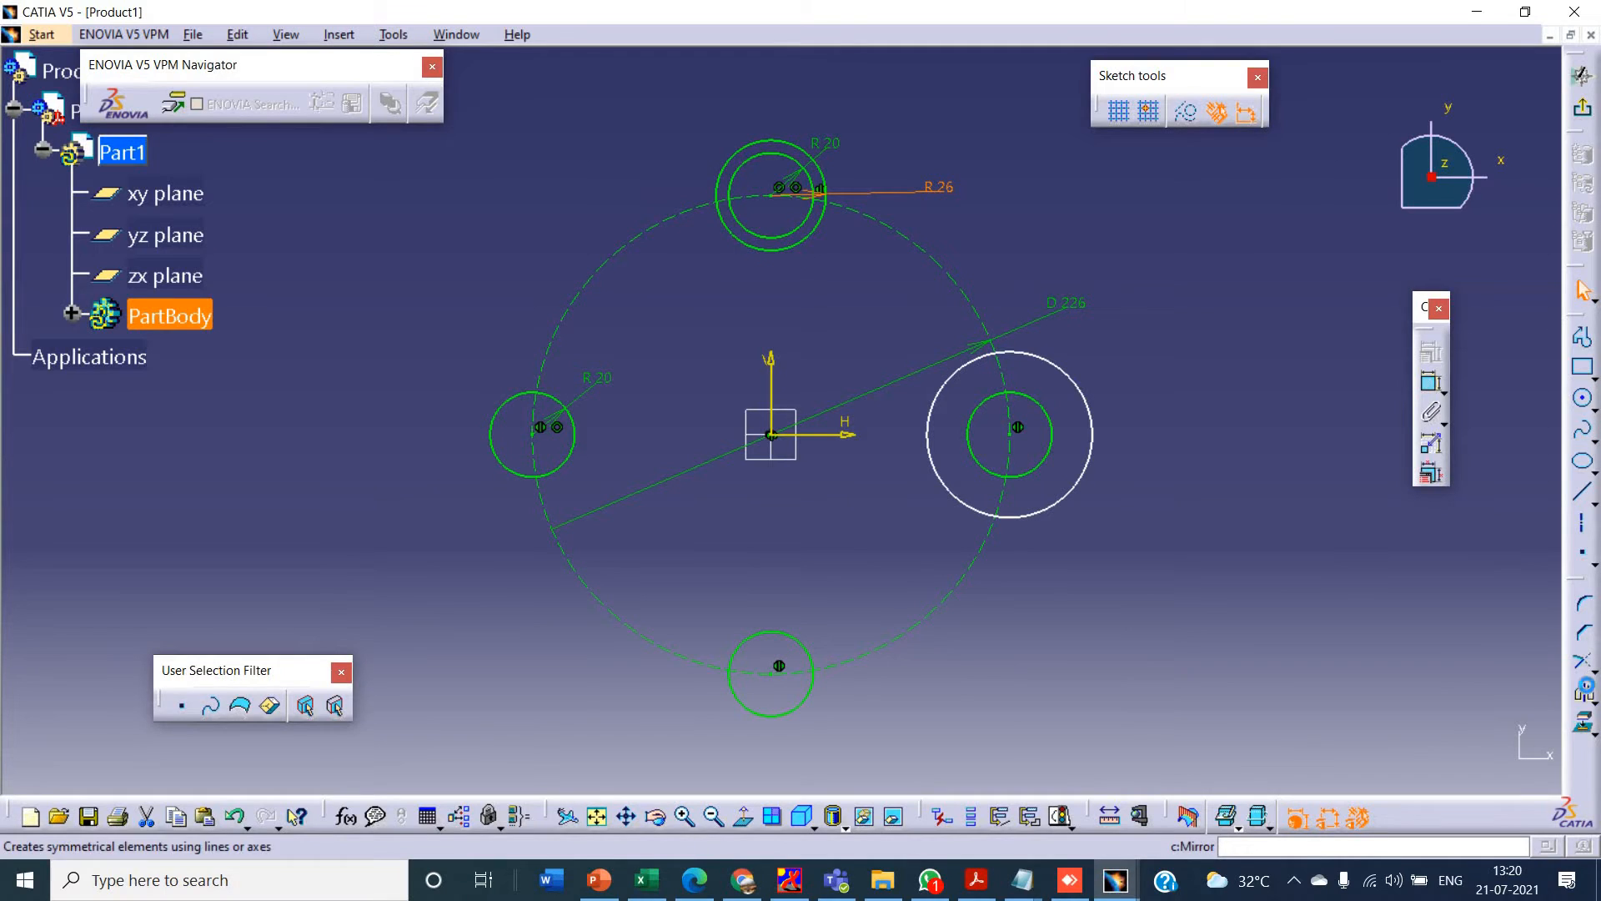
# - Mirror the top outer circle about the horizontal axis onto the bottom circle
pyautogui.click(1584, 692)
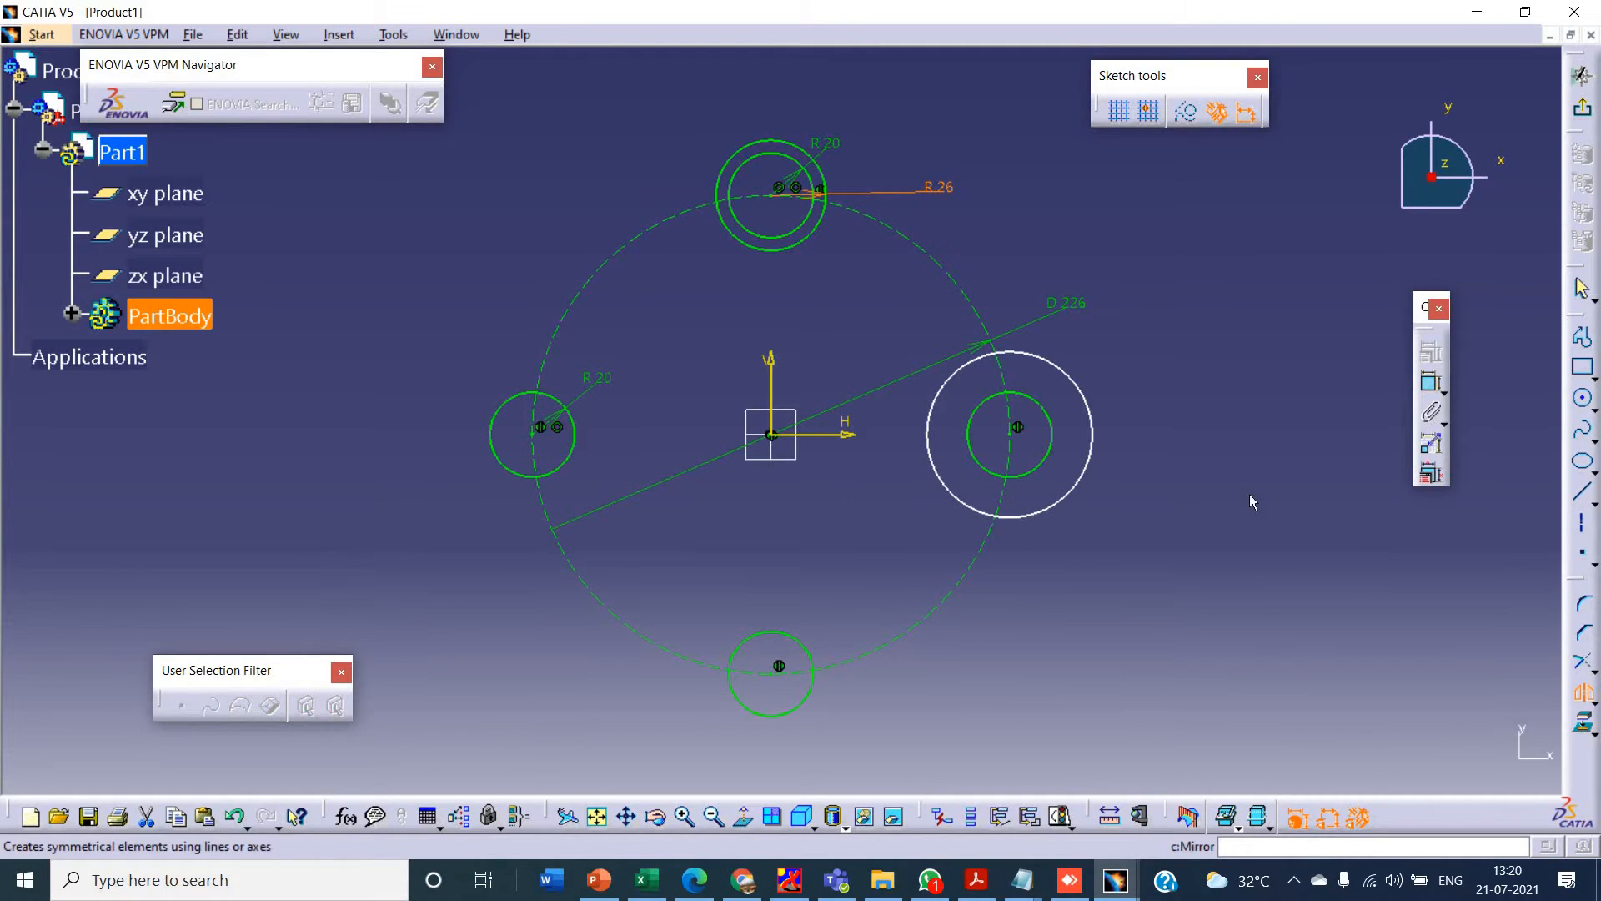
pyautogui.click(819, 167)
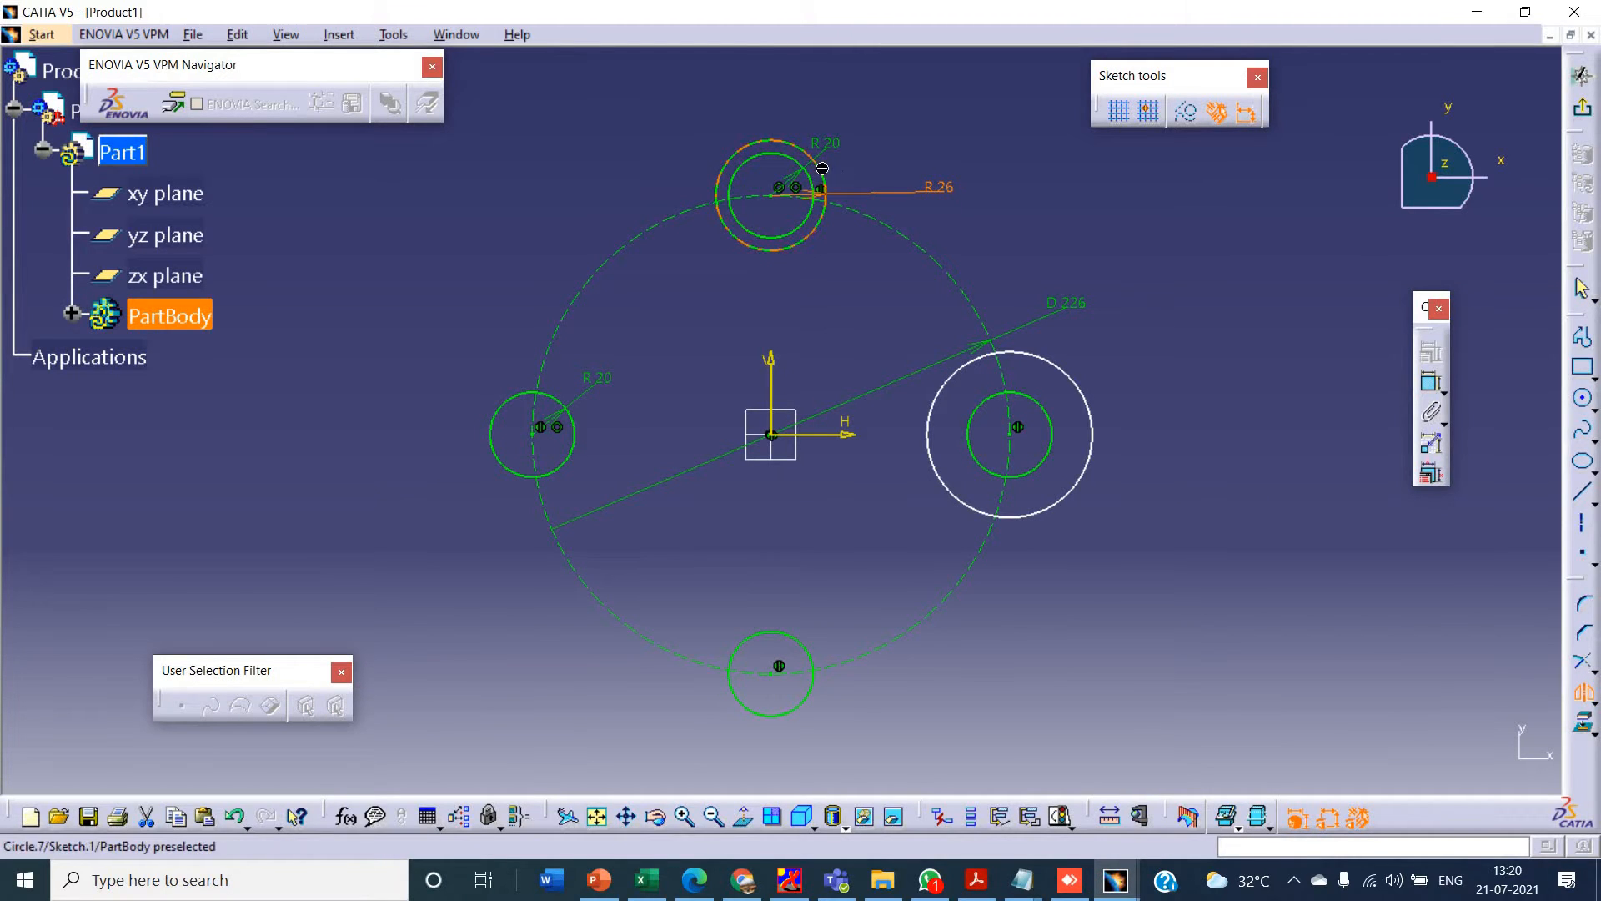
pyautogui.click(846, 437)
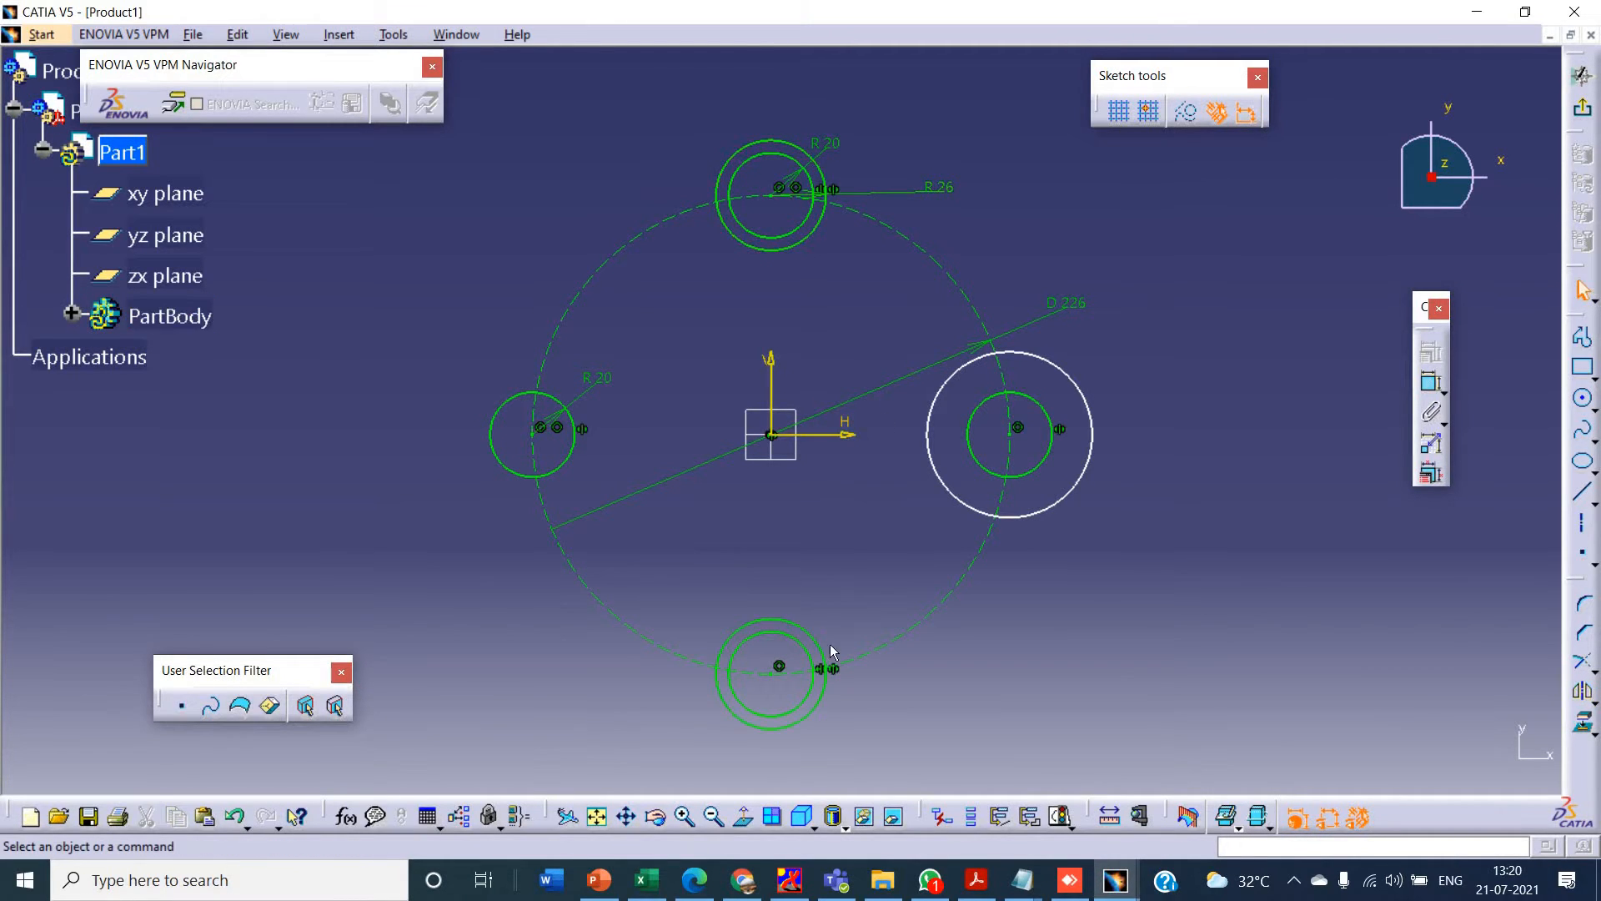
# - Add a radius dimension to the right outer circle and set it to 26 mm
pyautogui.click(1092, 390)
pyautogui.click(1426, 385)
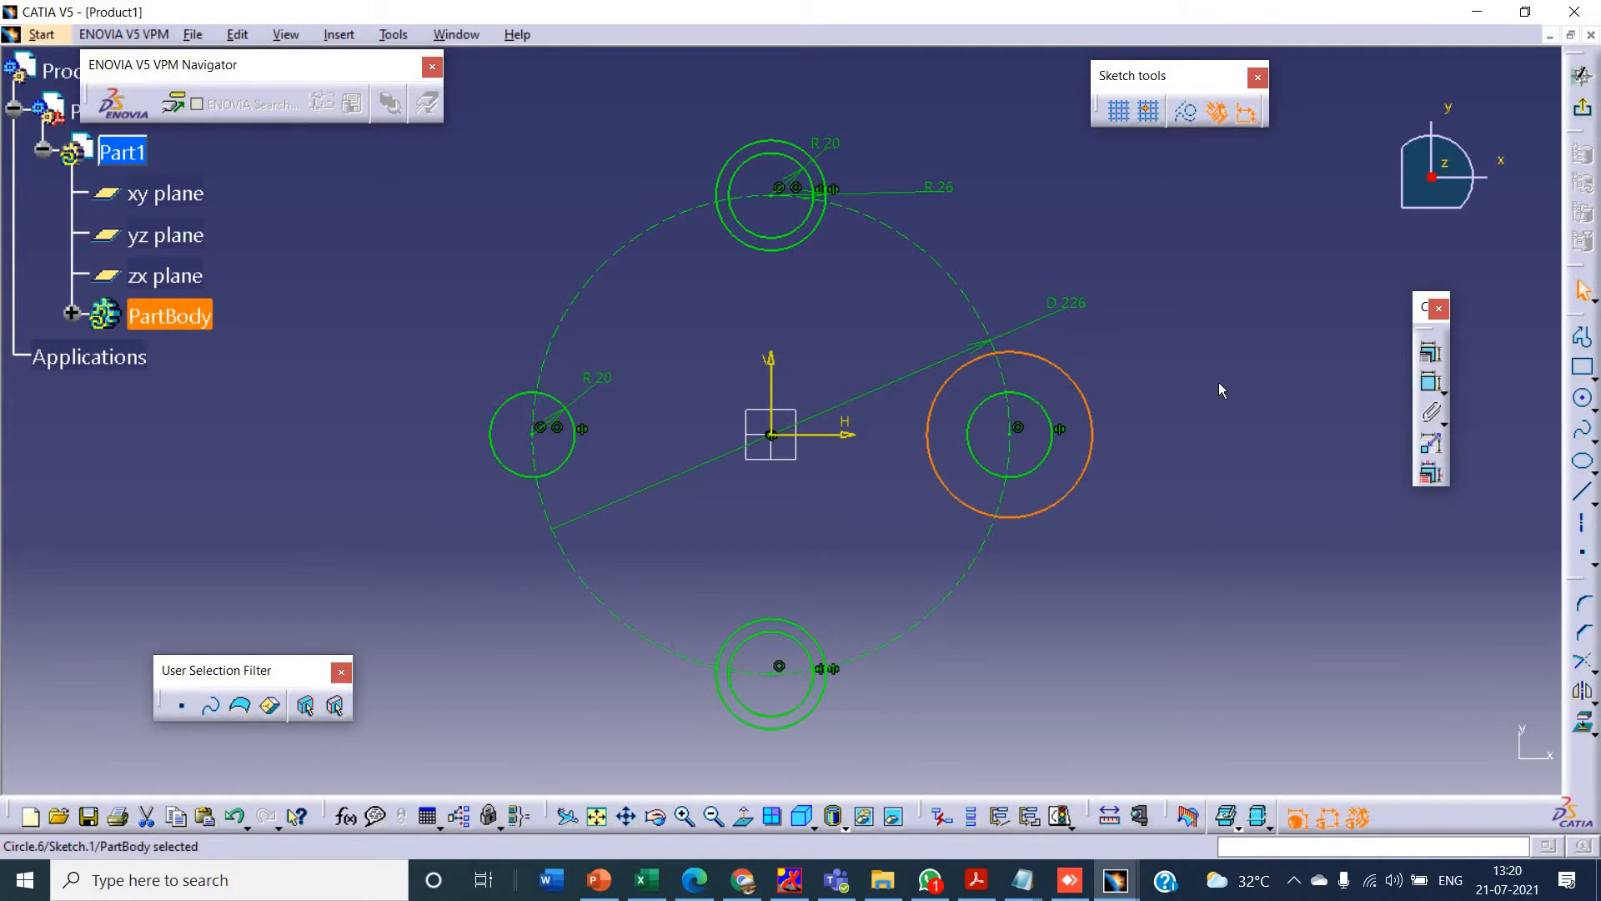
pyautogui.click(1424, 384)
pyautogui.rightClick(1207, 319)
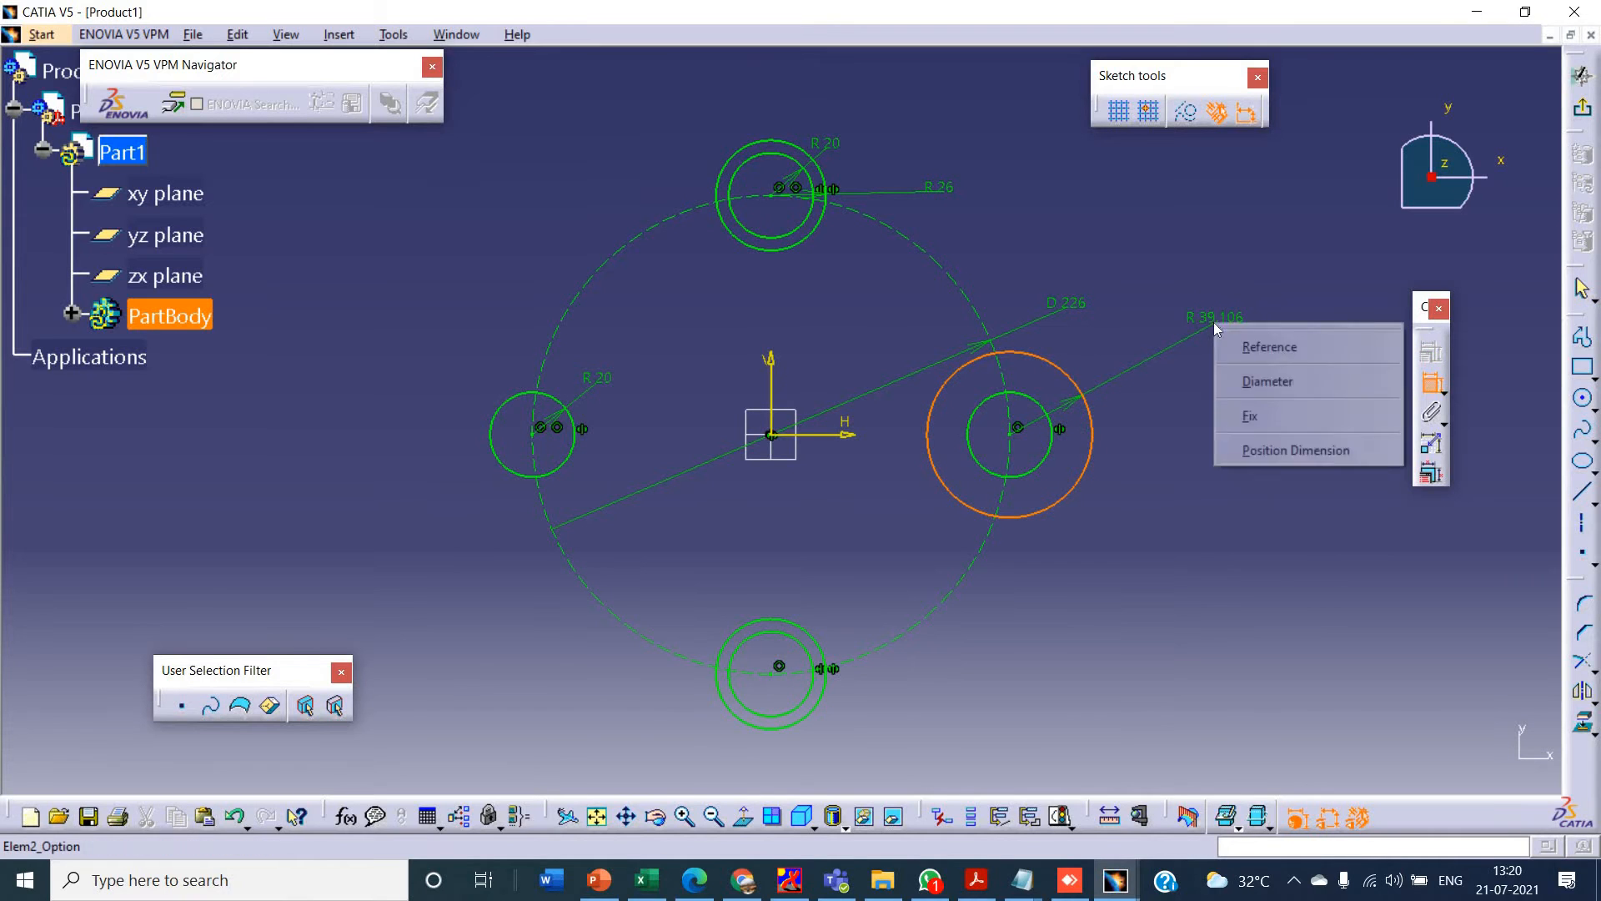
pyautogui.click(1202, 317)
pyautogui.click(1202, 320)
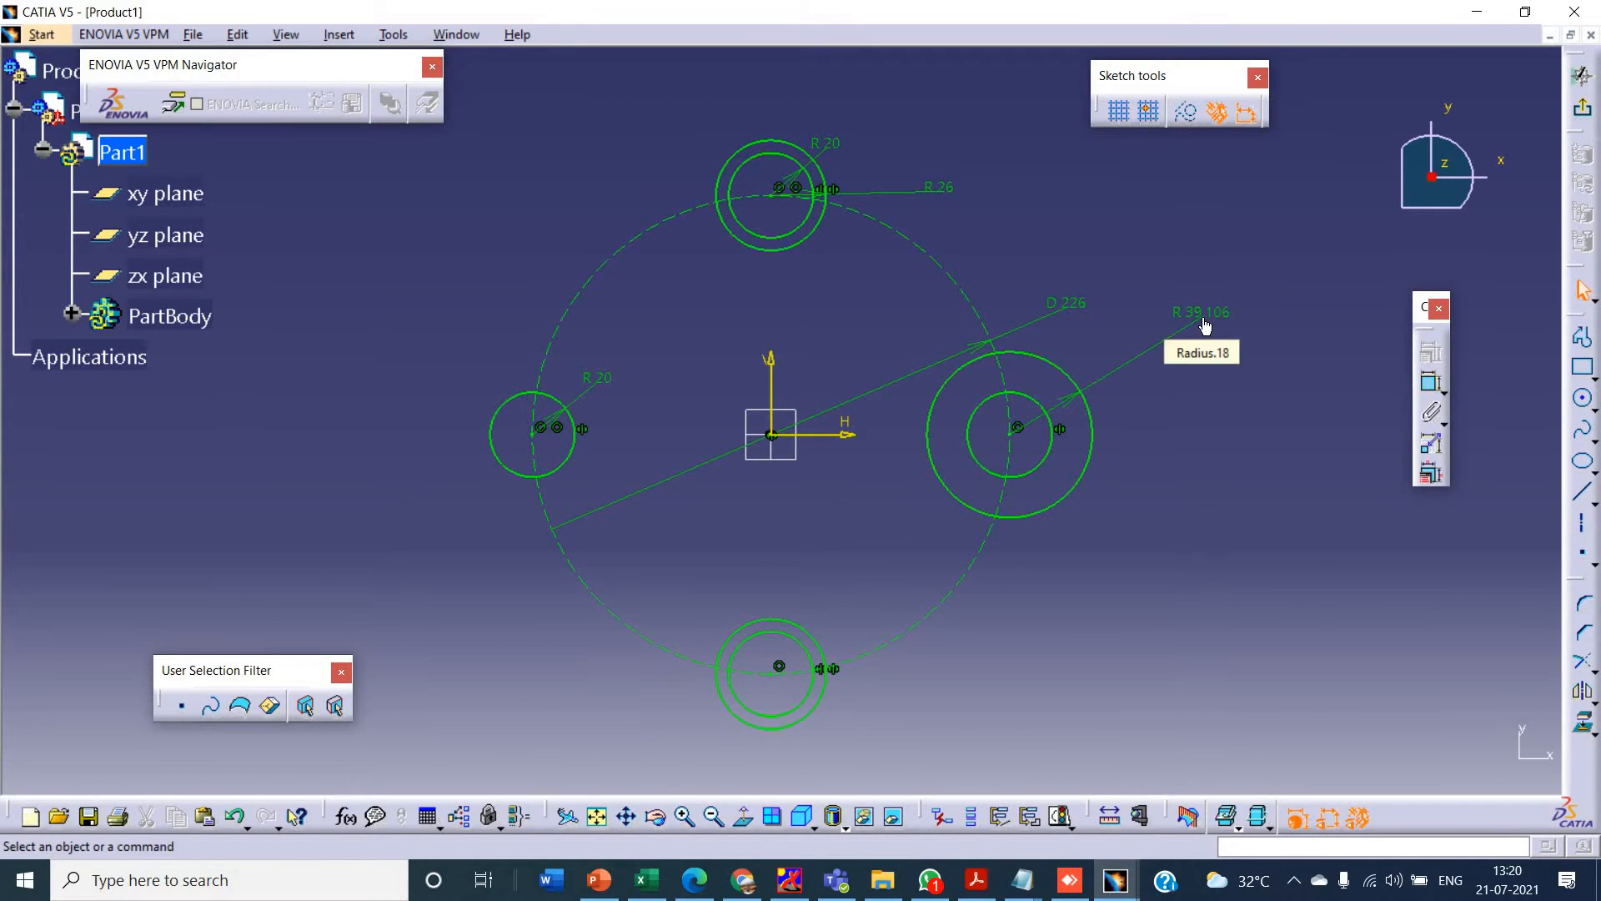
pyautogui.doubleClick(1201, 318)
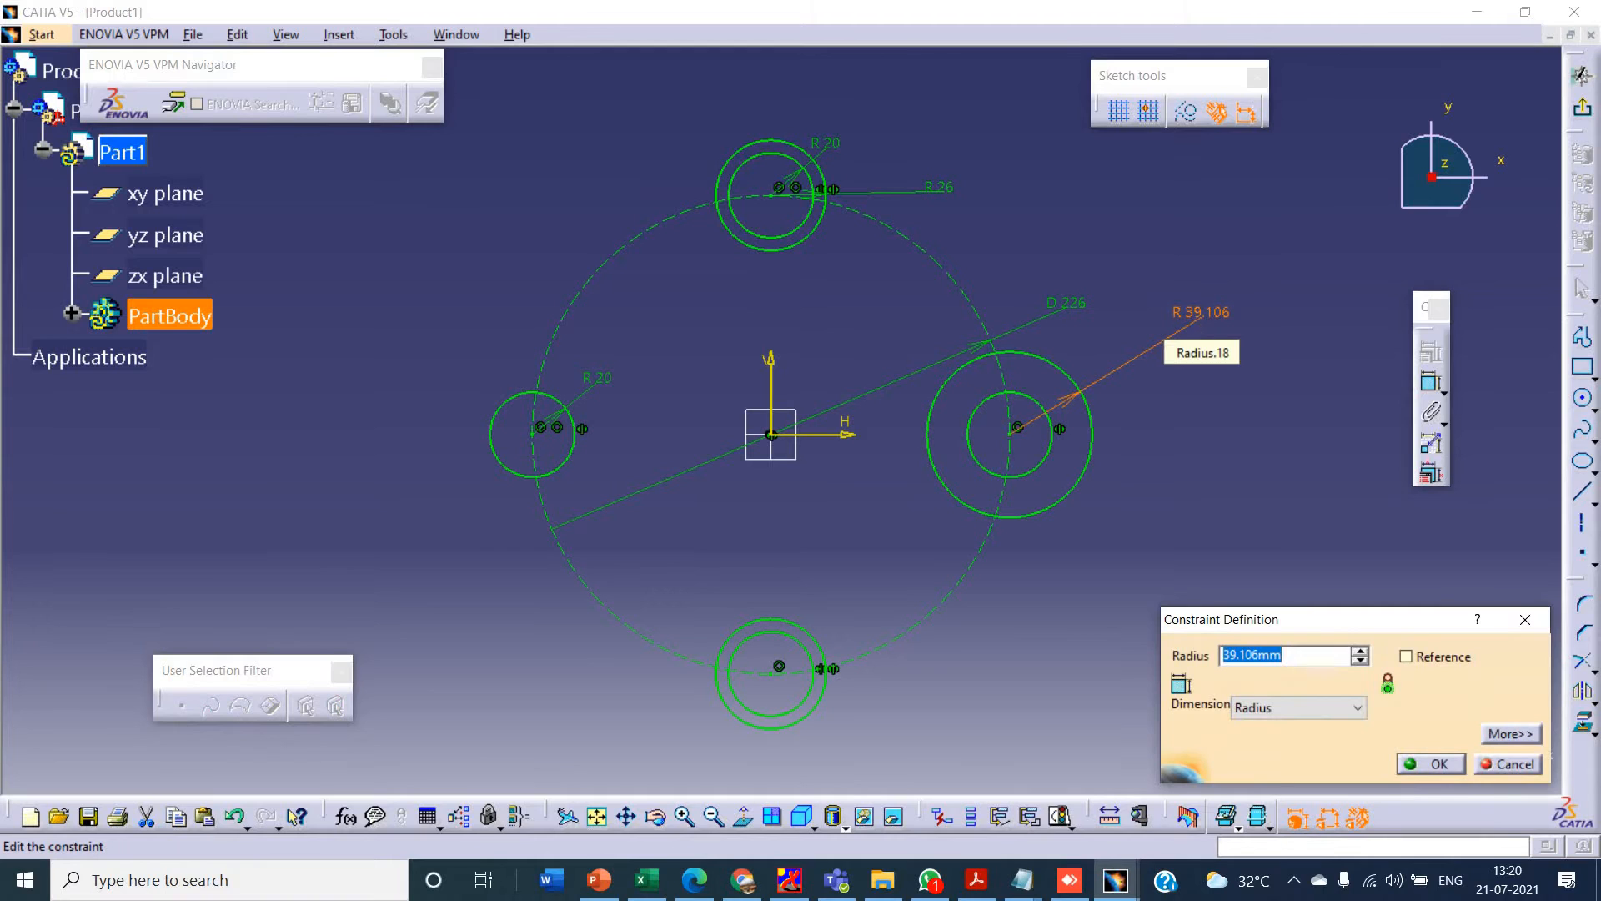
pyautogui.write('26')
pyautogui.press('Return')
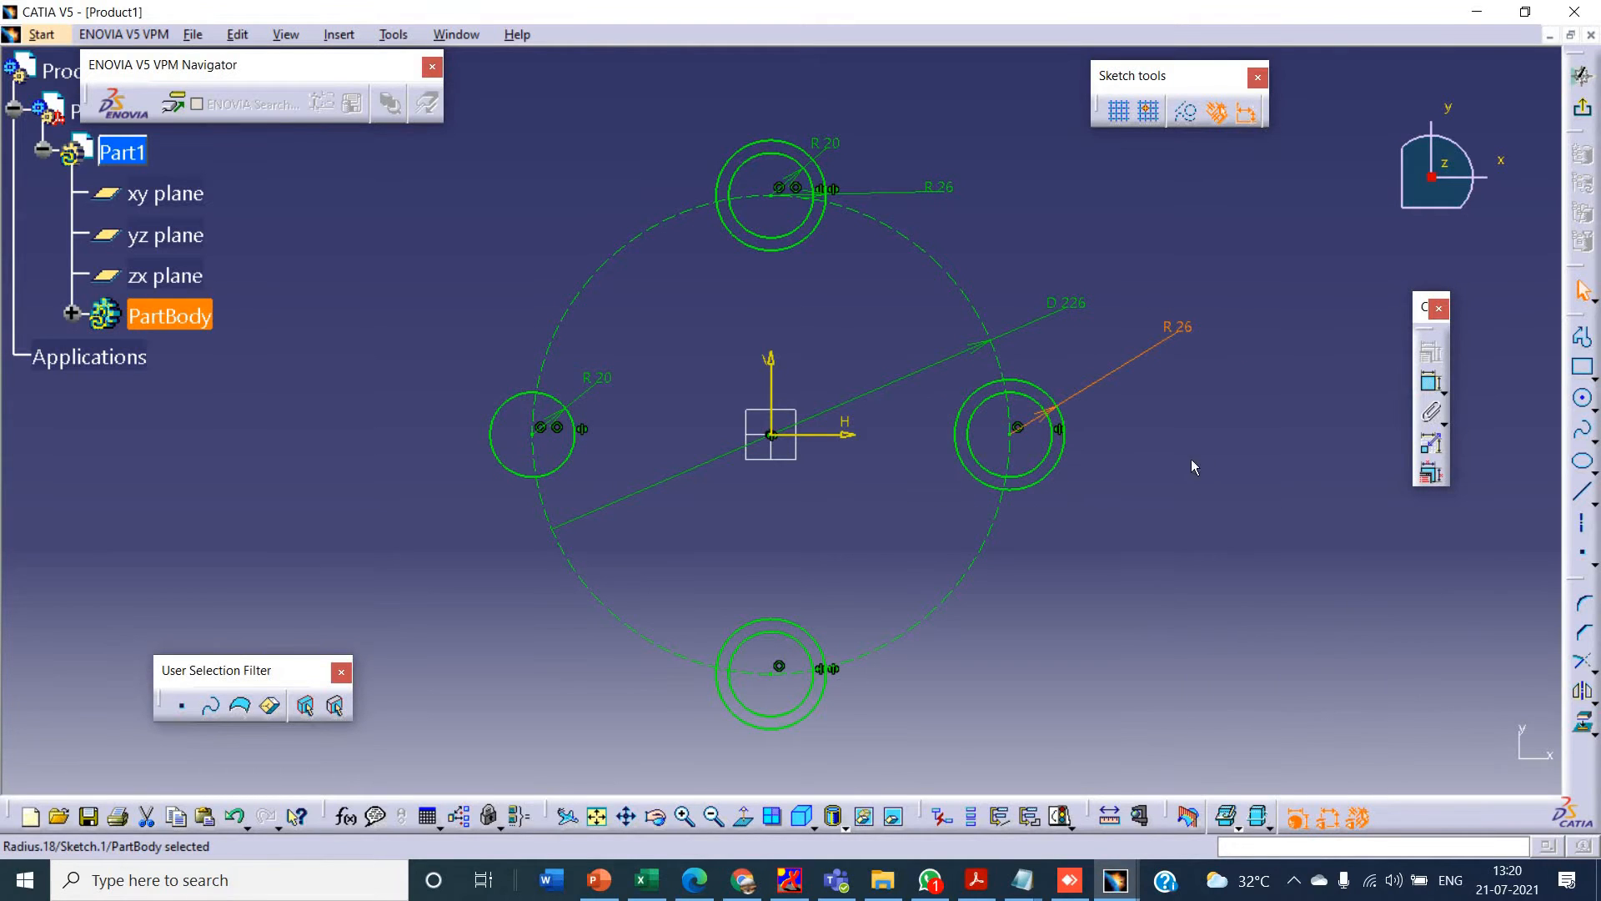
# - Mirror the right outer circle about the vertical axis onto the left circle
pyautogui.click(1582, 691)
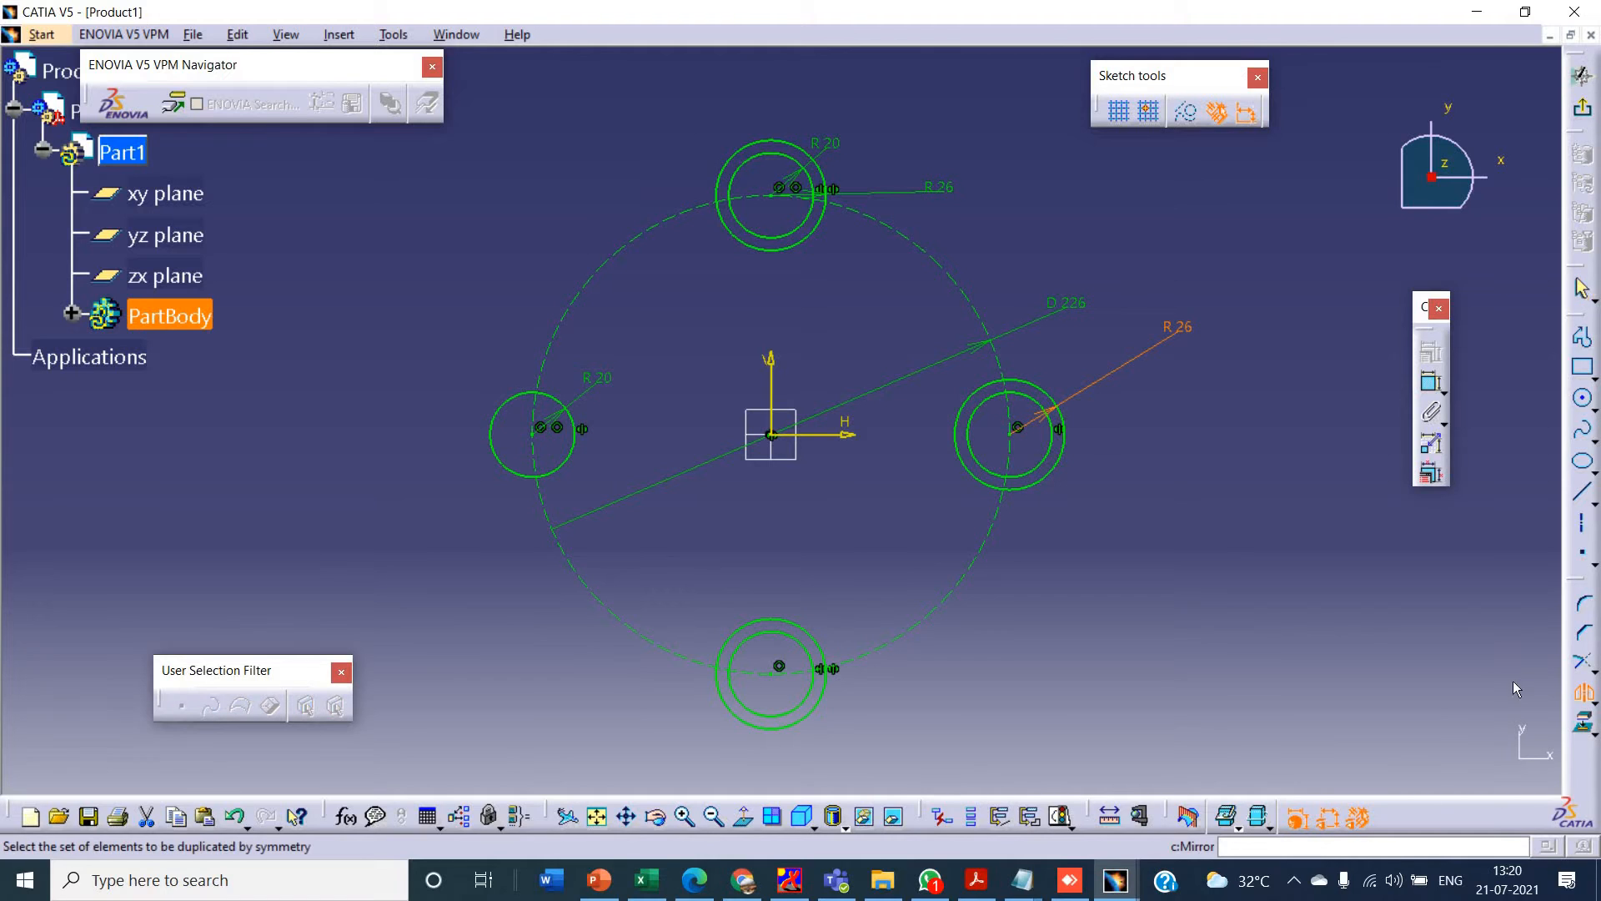
pyautogui.click(1067, 410)
pyautogui.click(765, 367)
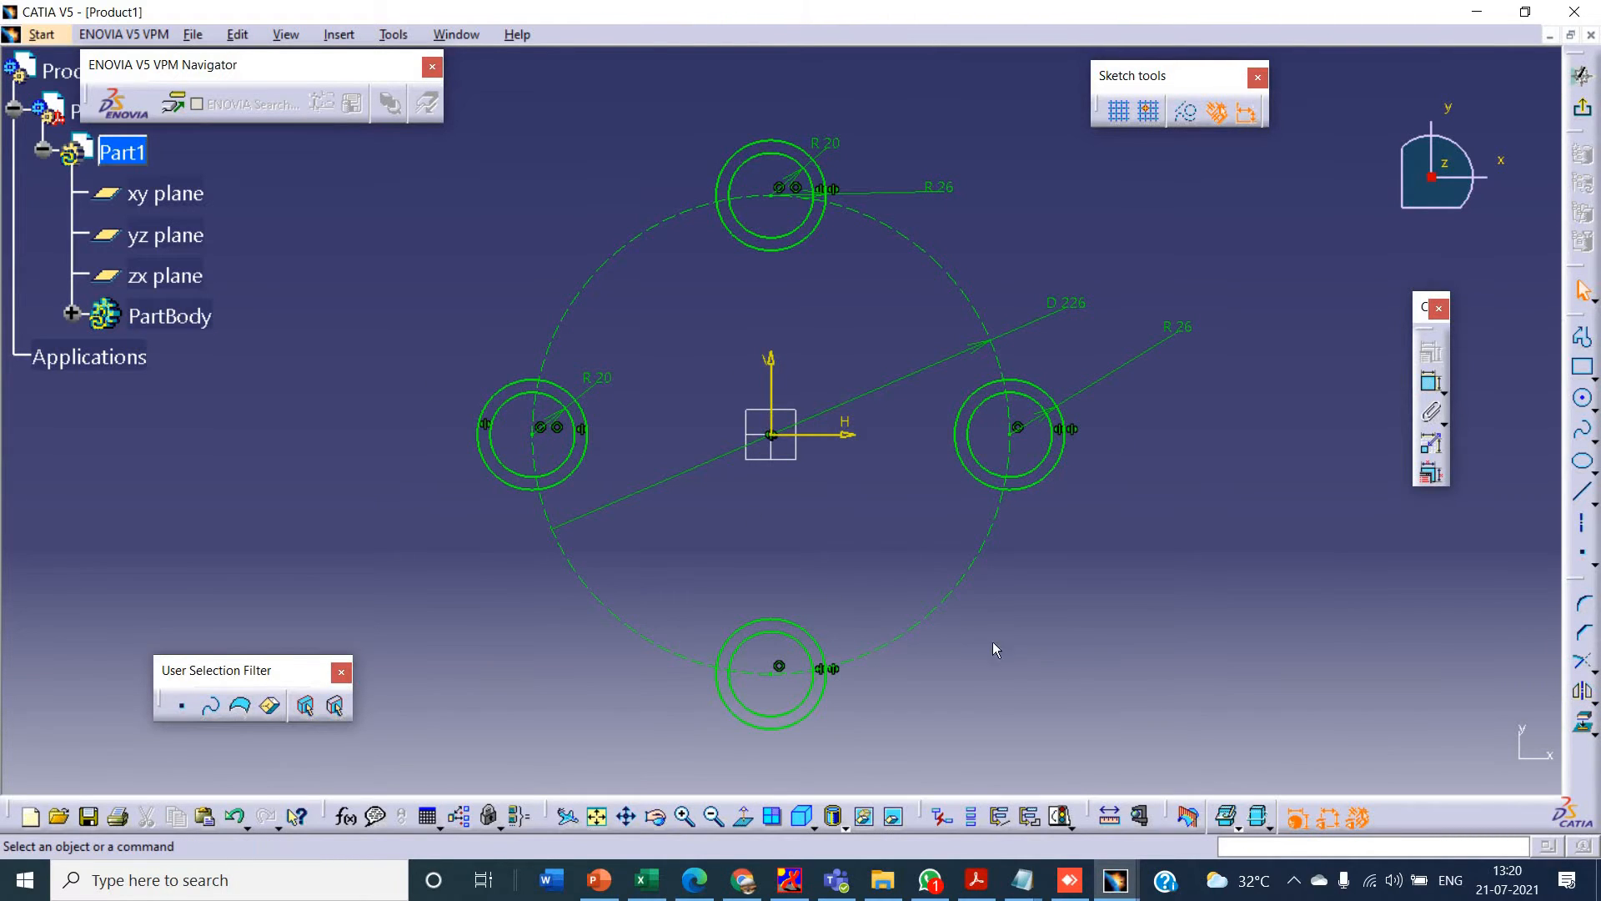
# - Check the reference drawing in PowerPoint and sketch a slanted line in CATIA from beside the top outer circle to just above the left one
pyautogui.hotkey('alt', 'Tab')
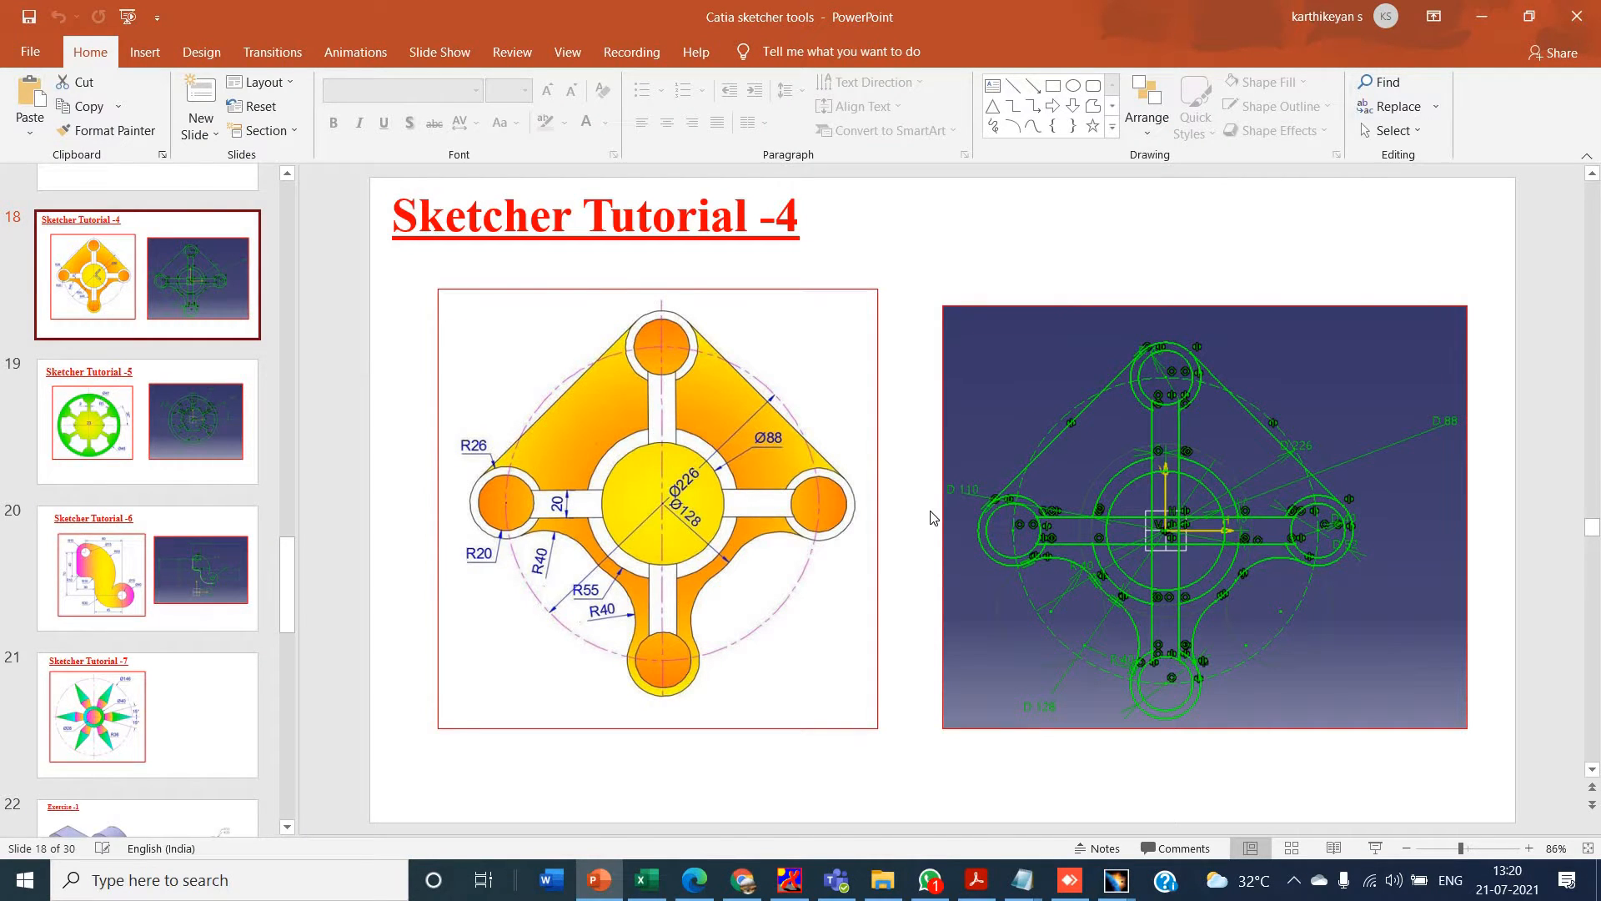
pyautogui.hotkey('alt', 'Tab')
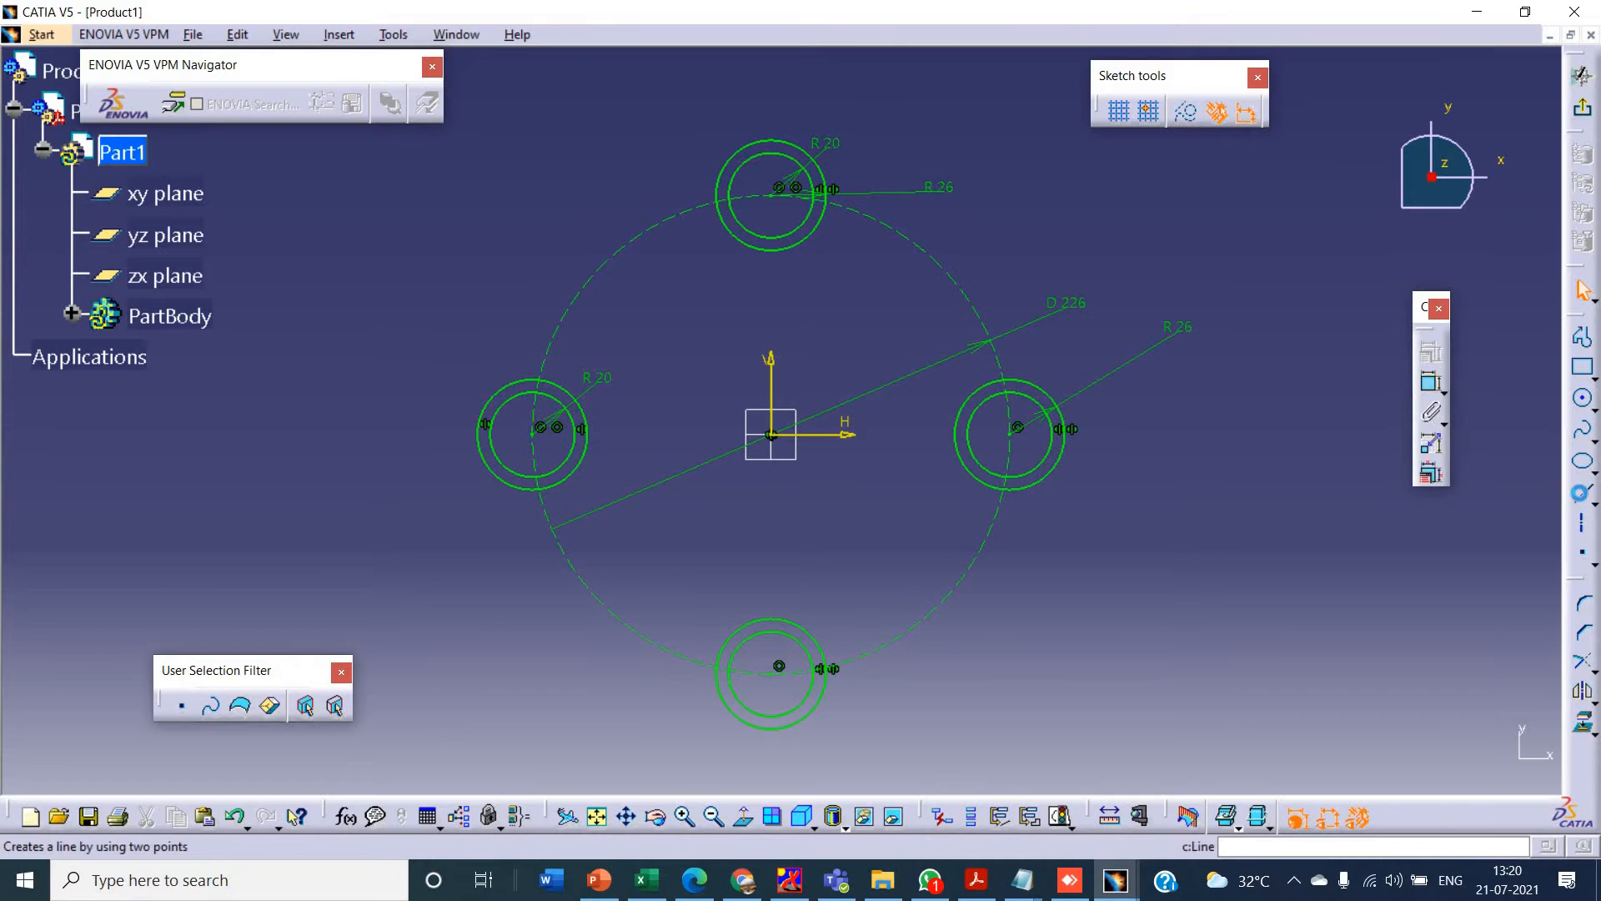
pyautogui.click(1581, 494)
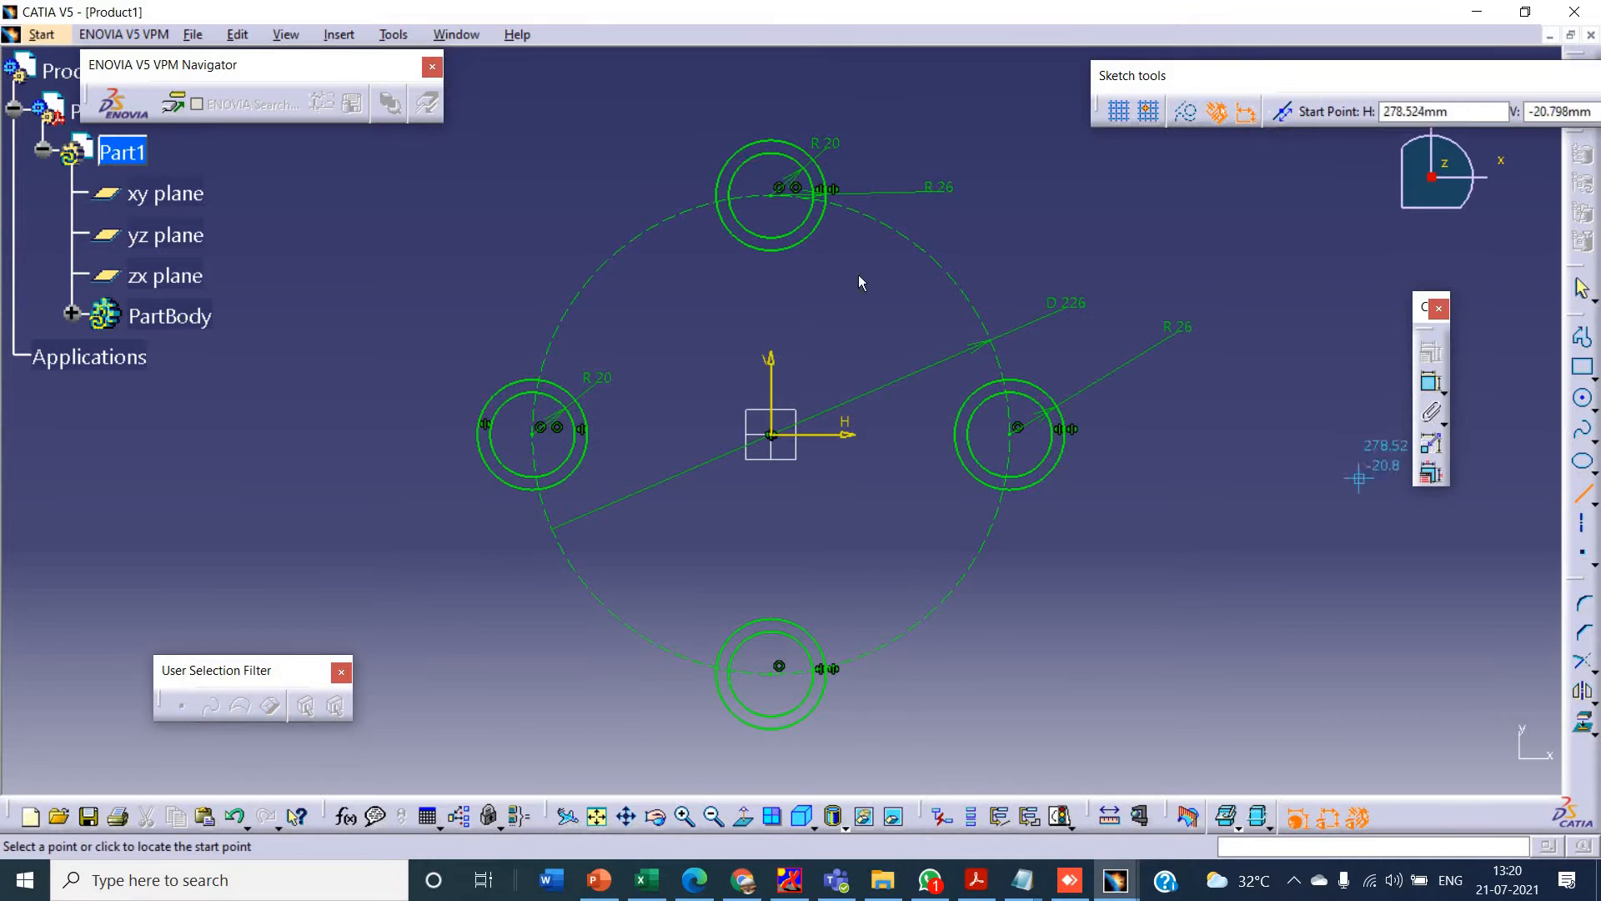
pyautogui.click(713, 176)
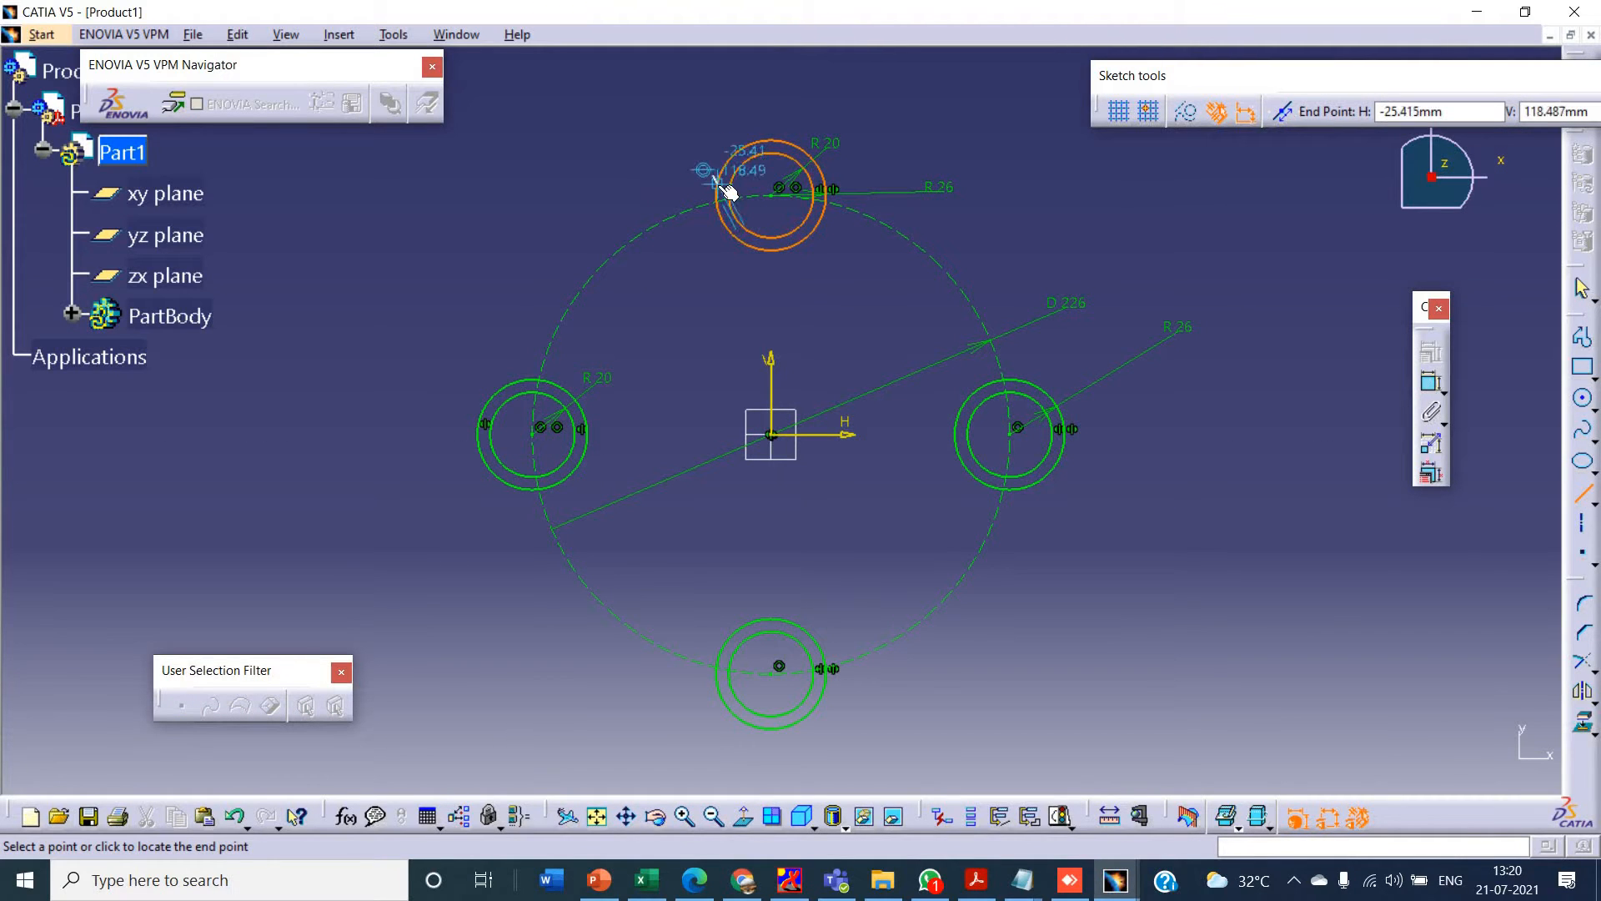
pyautogui.click(486, 354)
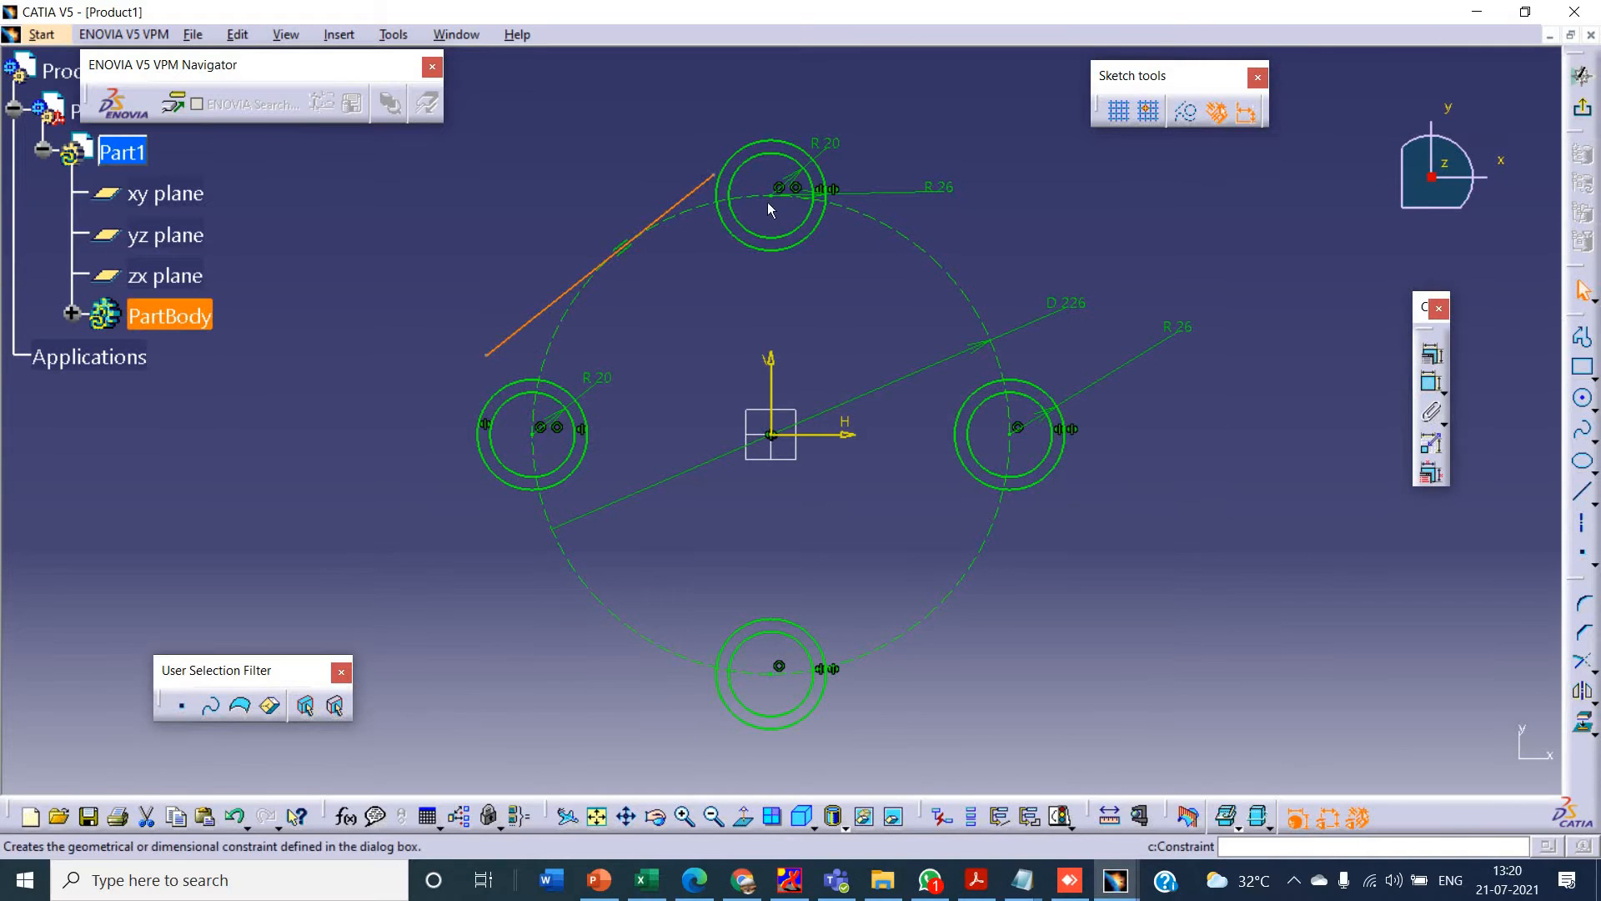
# - Add a tangency constraint between the slanted line and the top outer circle
pyautogui.click(692, 191)
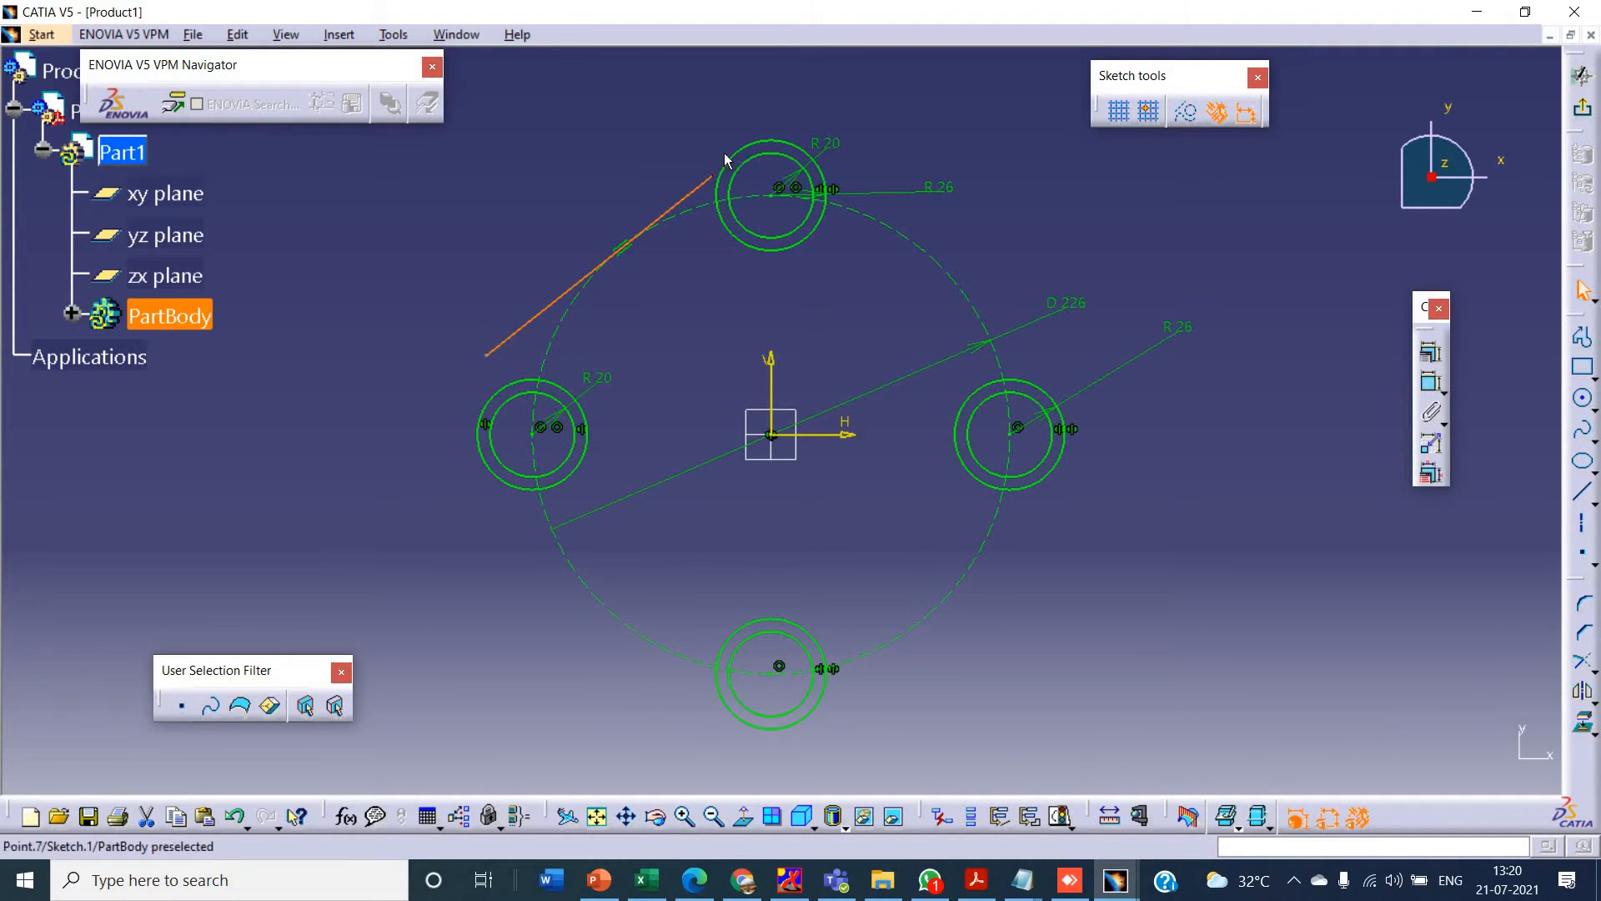
pyautogui.keyDown('ctrl'); pyautogui.click(717, 200); pyautogui.keyUp('ctrl')
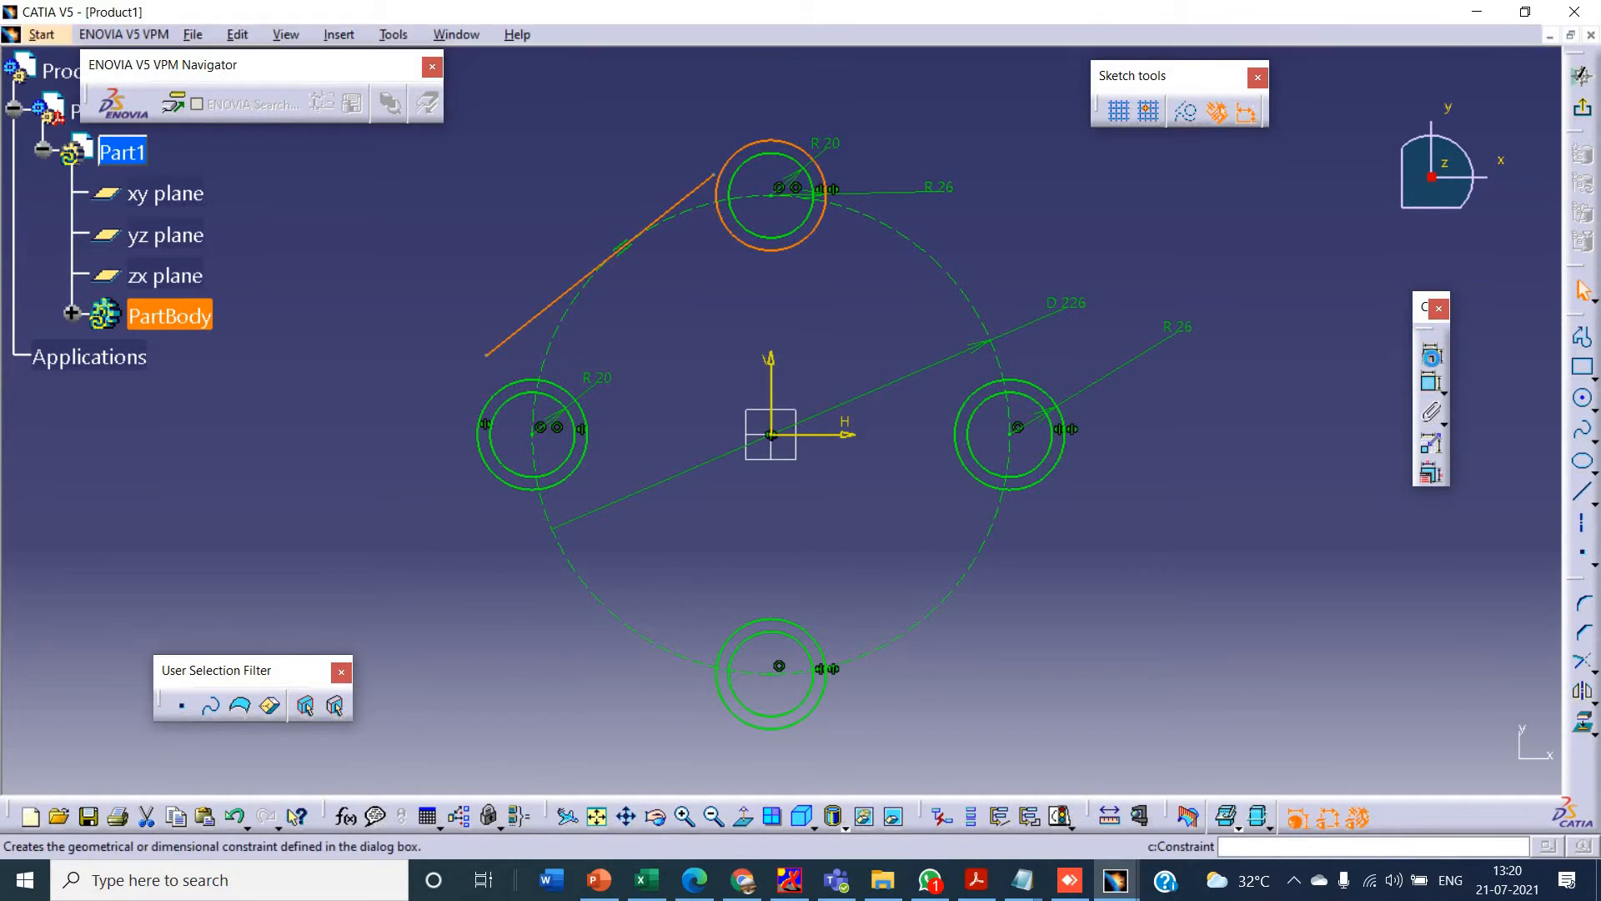
pyautogui.click(1431, 352)
pyautogui.click(1385, 567)
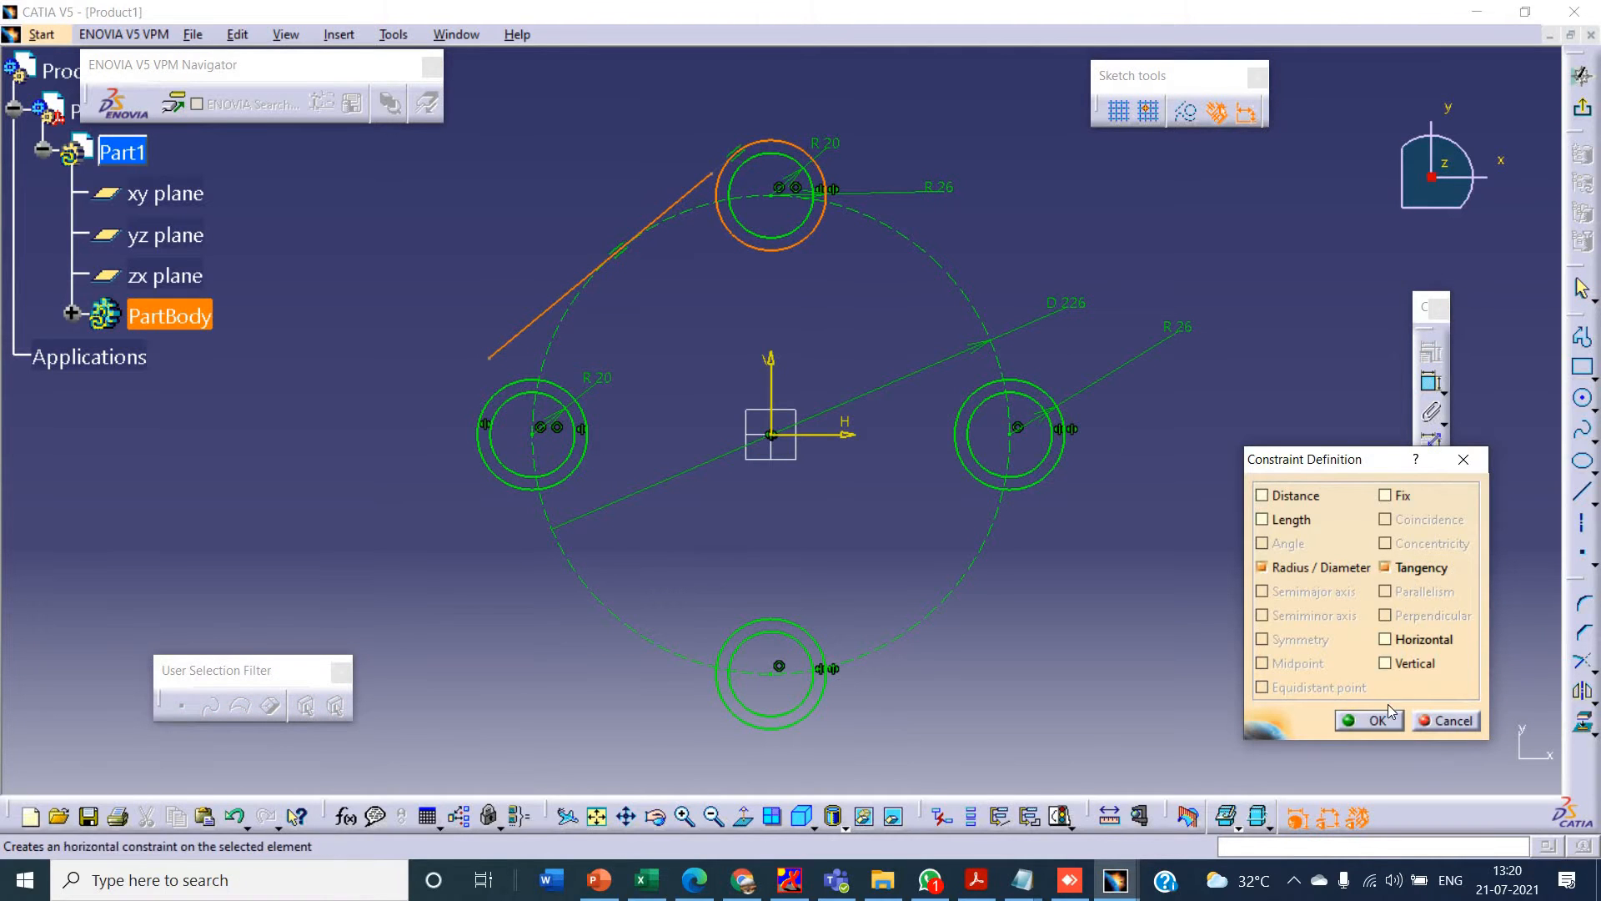
pyautogui.click(1372, 719)
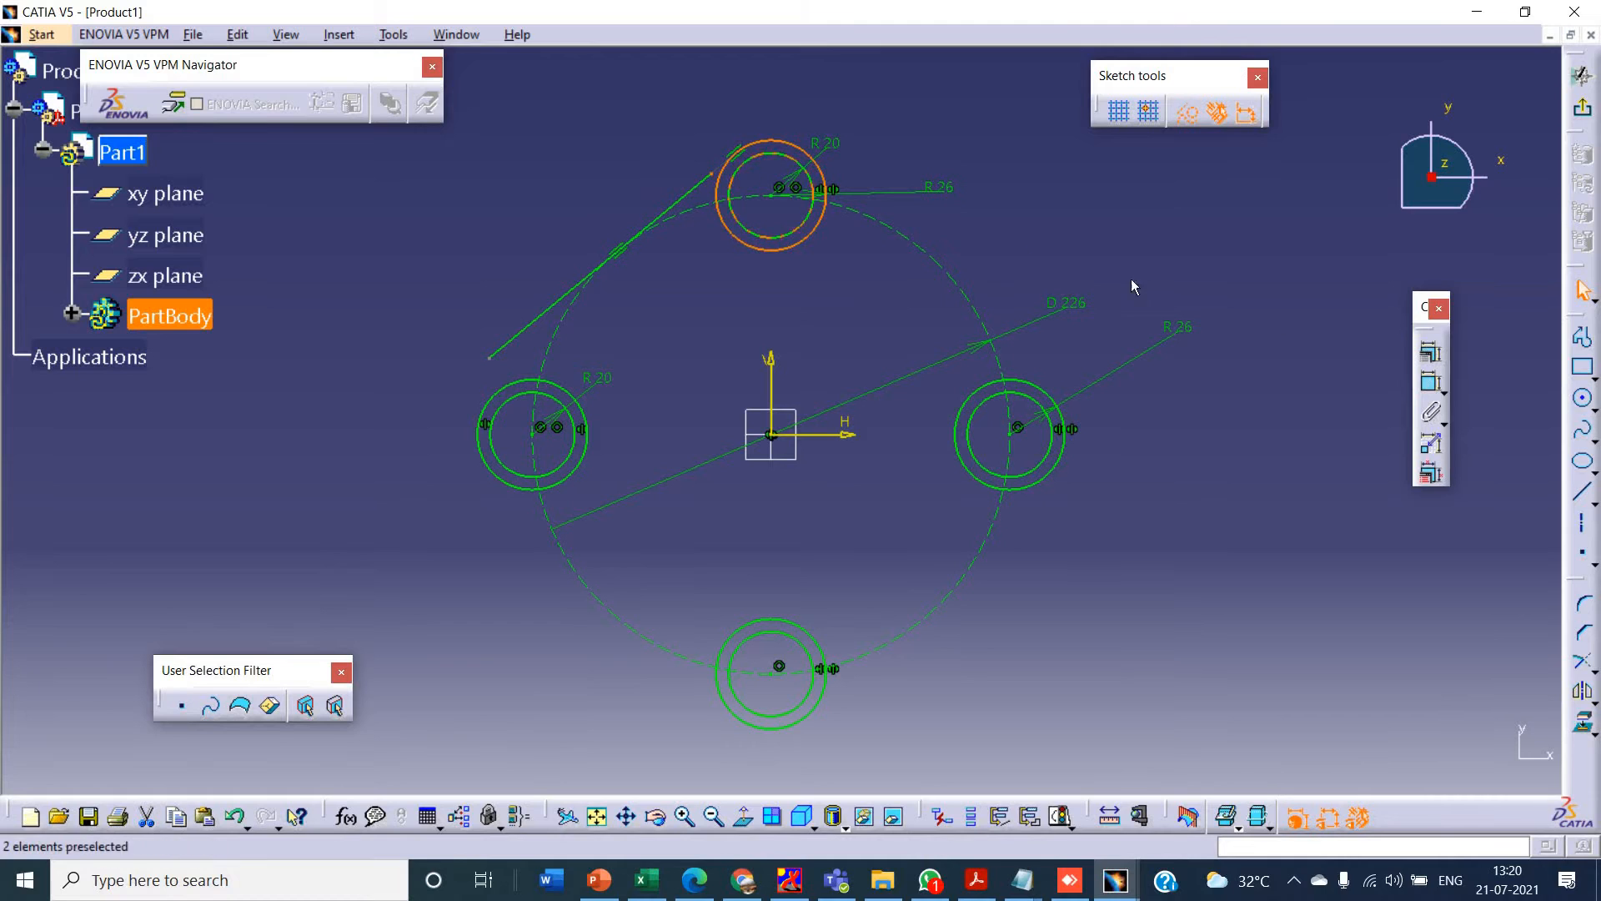
# - Make the slanted line's upper endpoint coincident with the top outer circle
pyautogui.click(1431, 351)
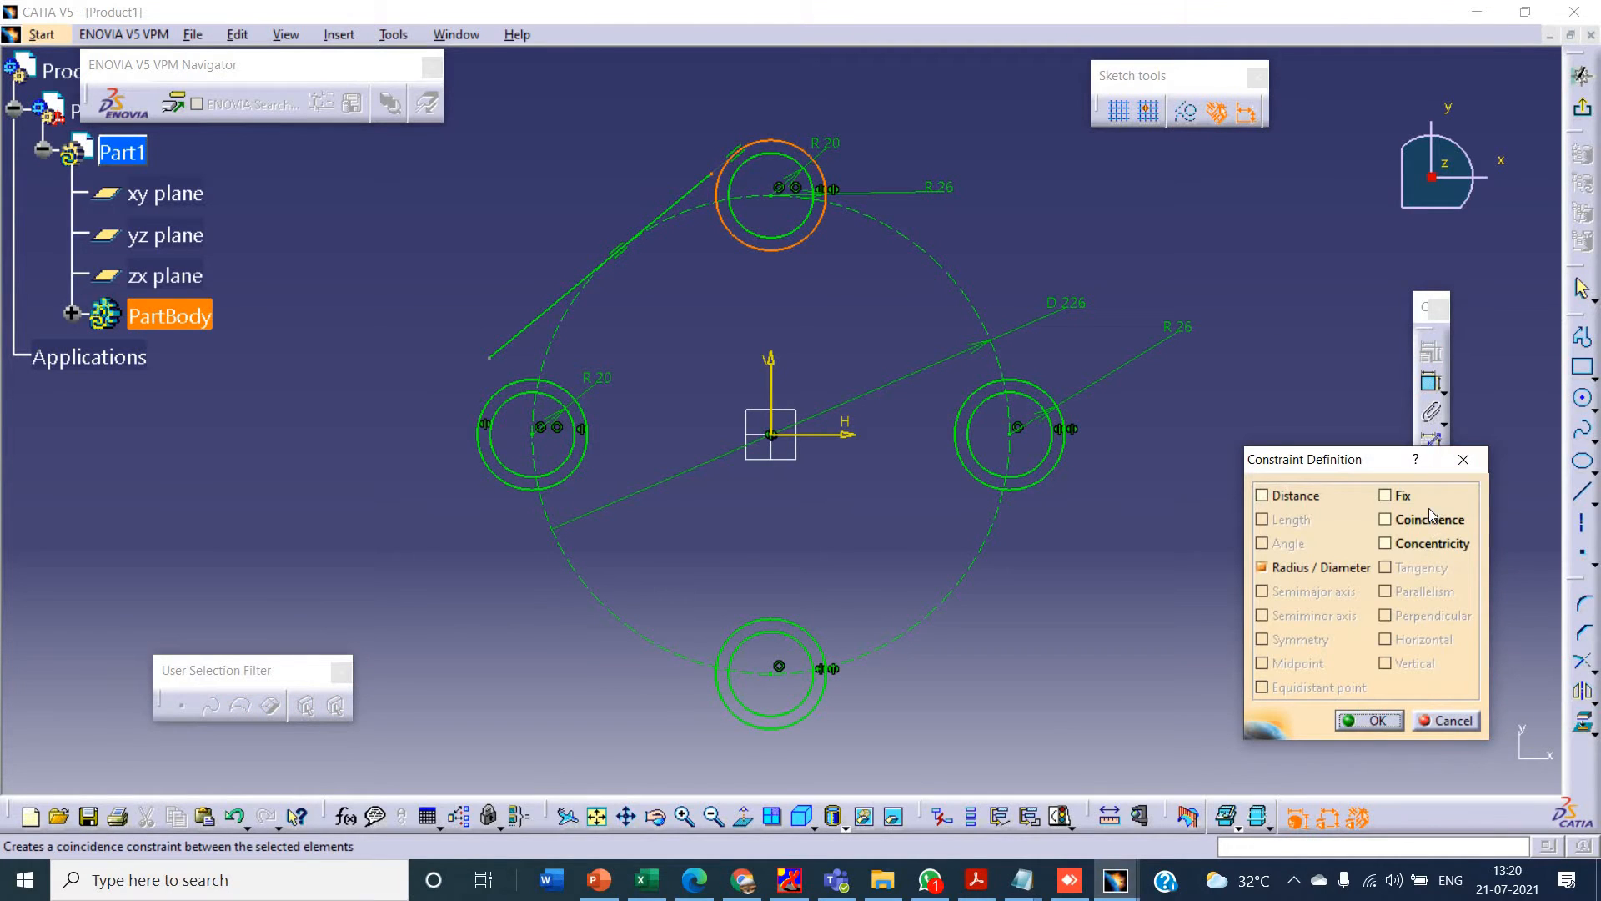
pyautogui.click(1426, 526)
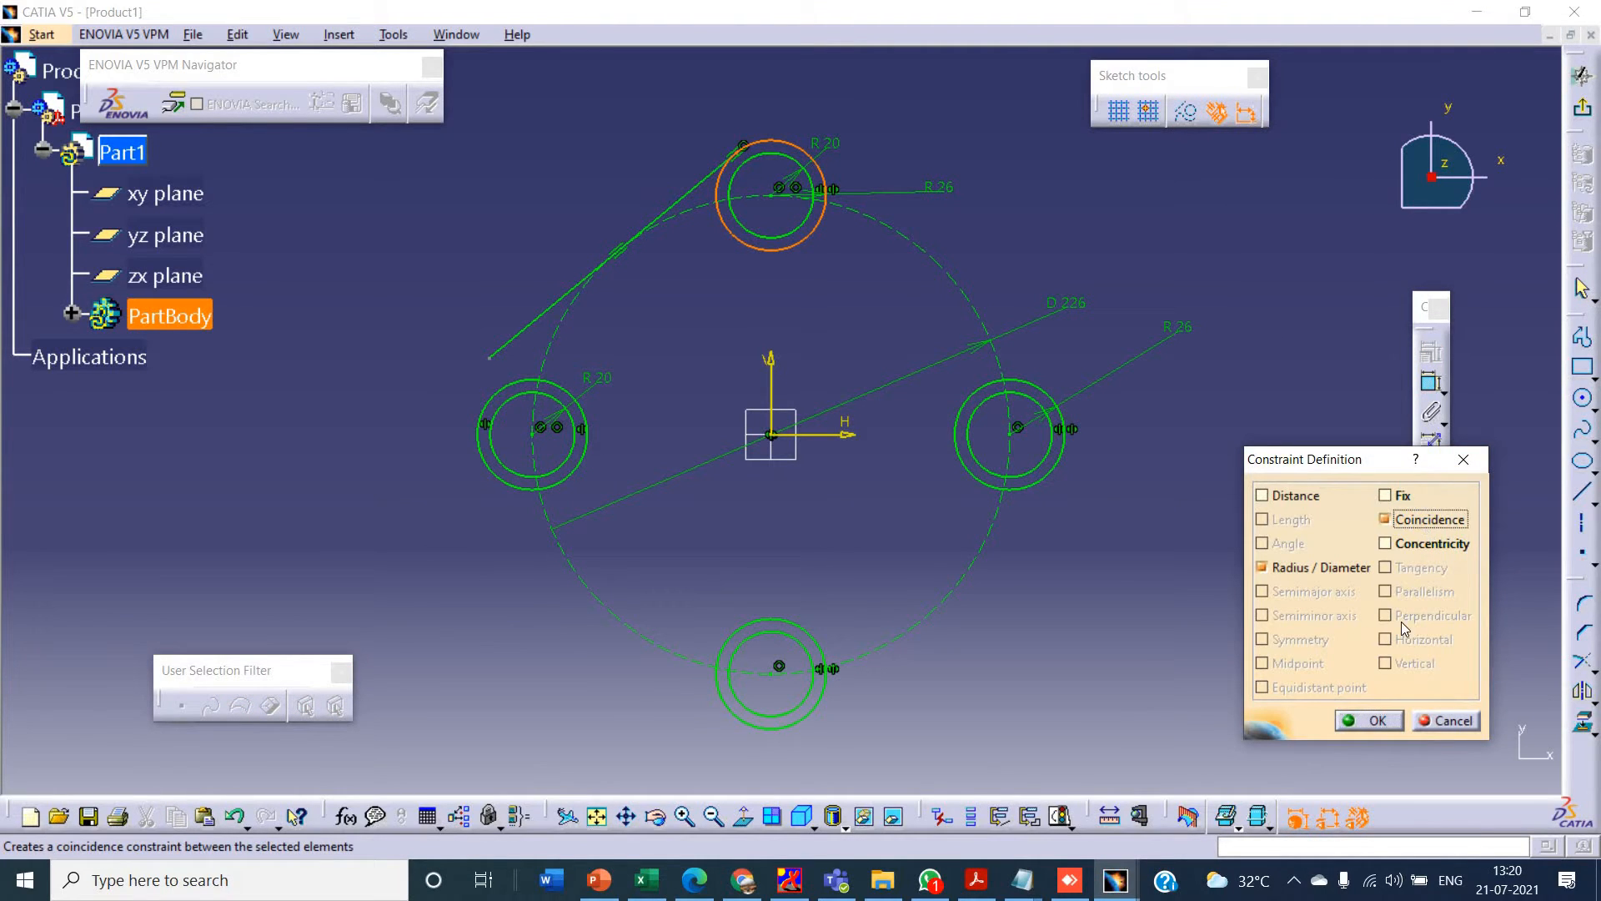
pyautogui.click(1360, 719)
# - Try to make the slanted line tangent to the left outer circle
pyautogui.click(510, 367)
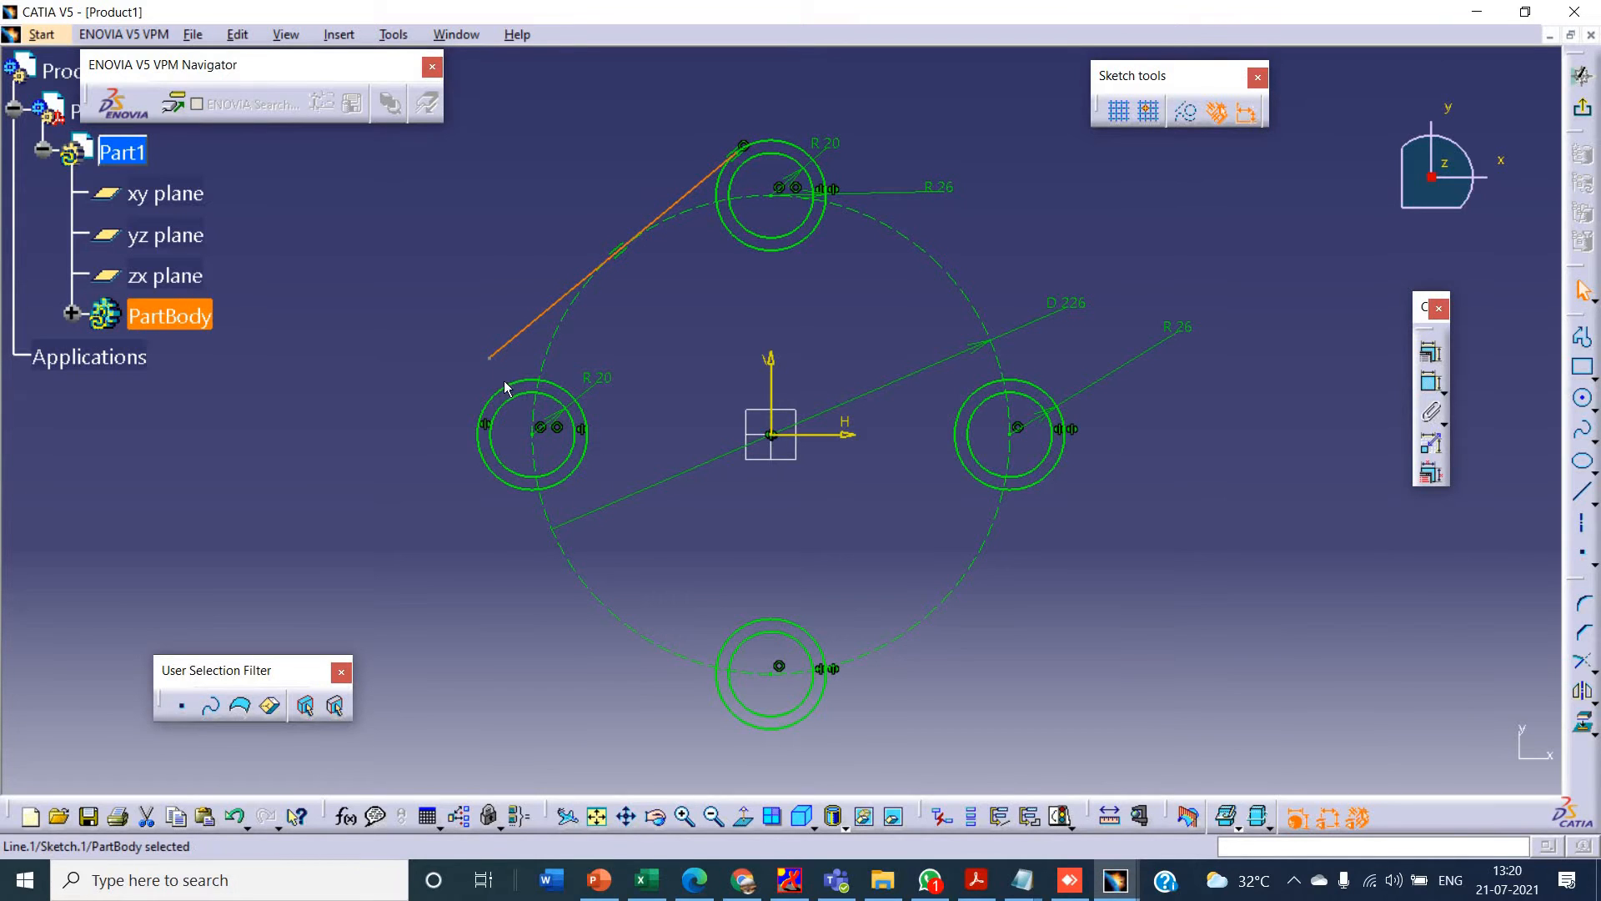
pyautogui.keyDown('ctrl'); pyautogui.click(504, 386); pyautogui.keyUp('ctrl')
pyautogui.click(1431, 351)
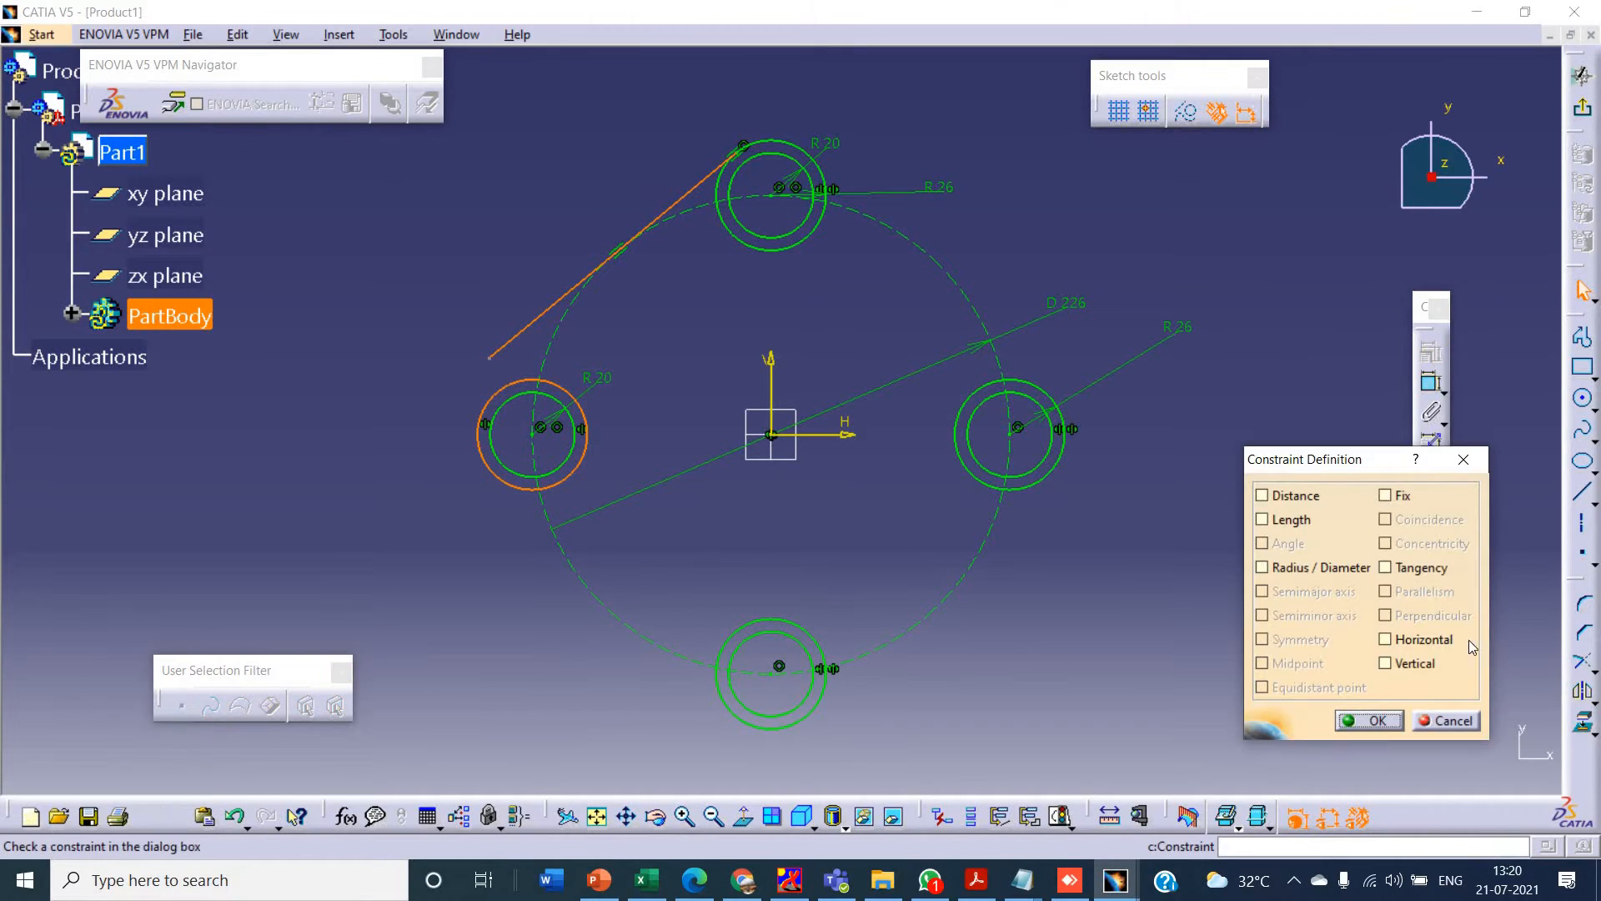
pyautogui.click(1425, 567)
pyautogui.click(1366, 718)
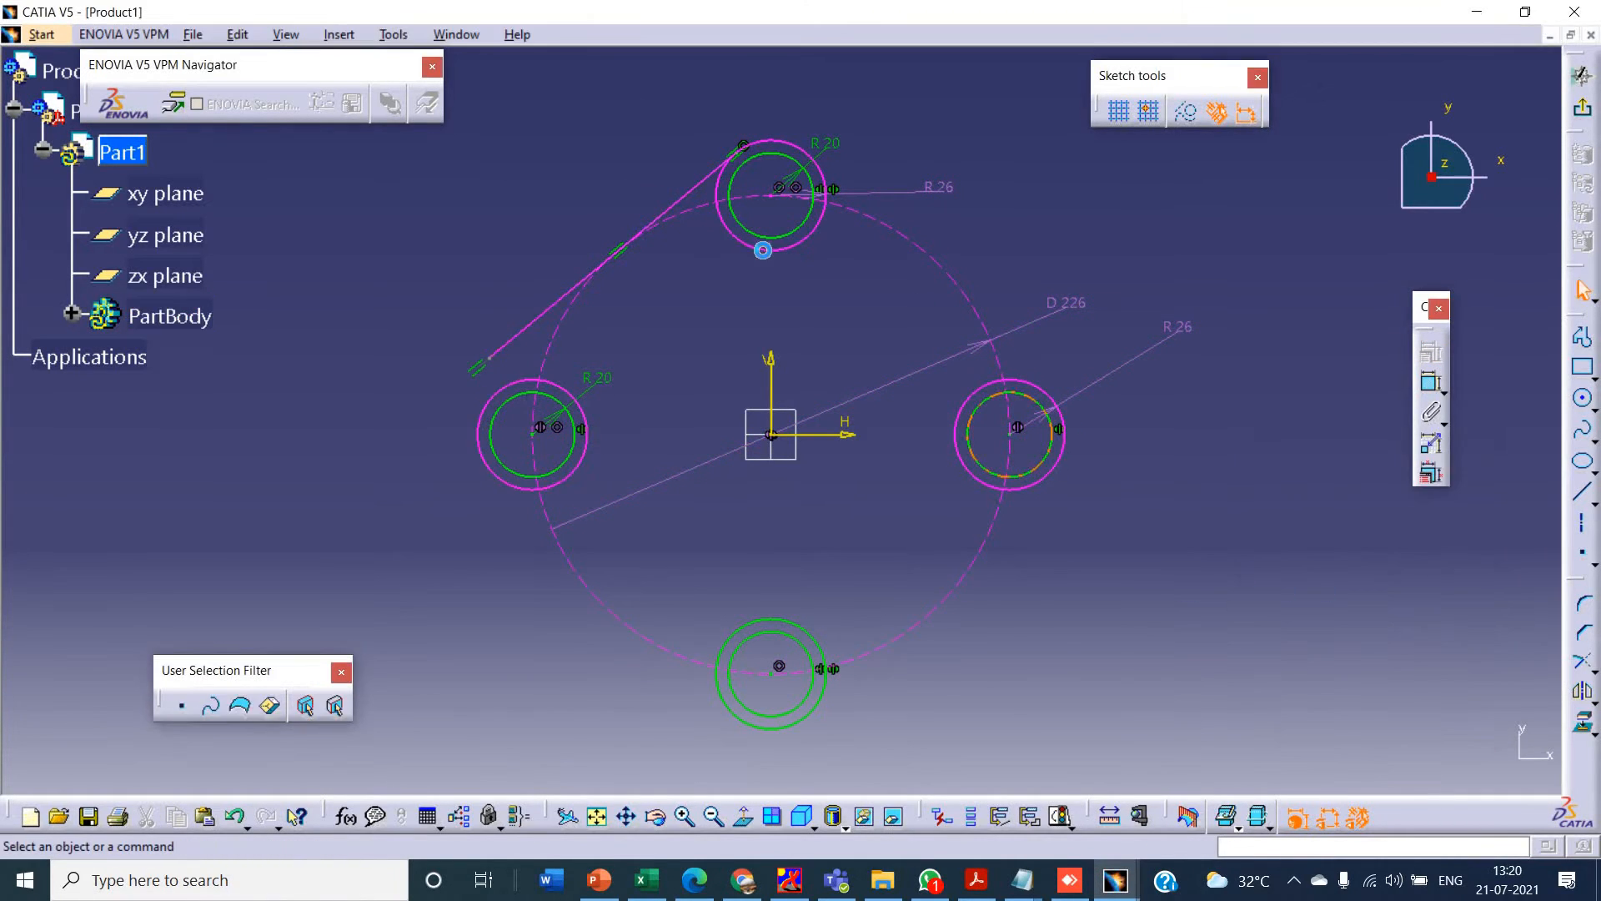
# - Try to make the slanted line's lower endpoint coincident with the left outer circle
pyautogui.click(486, 363)
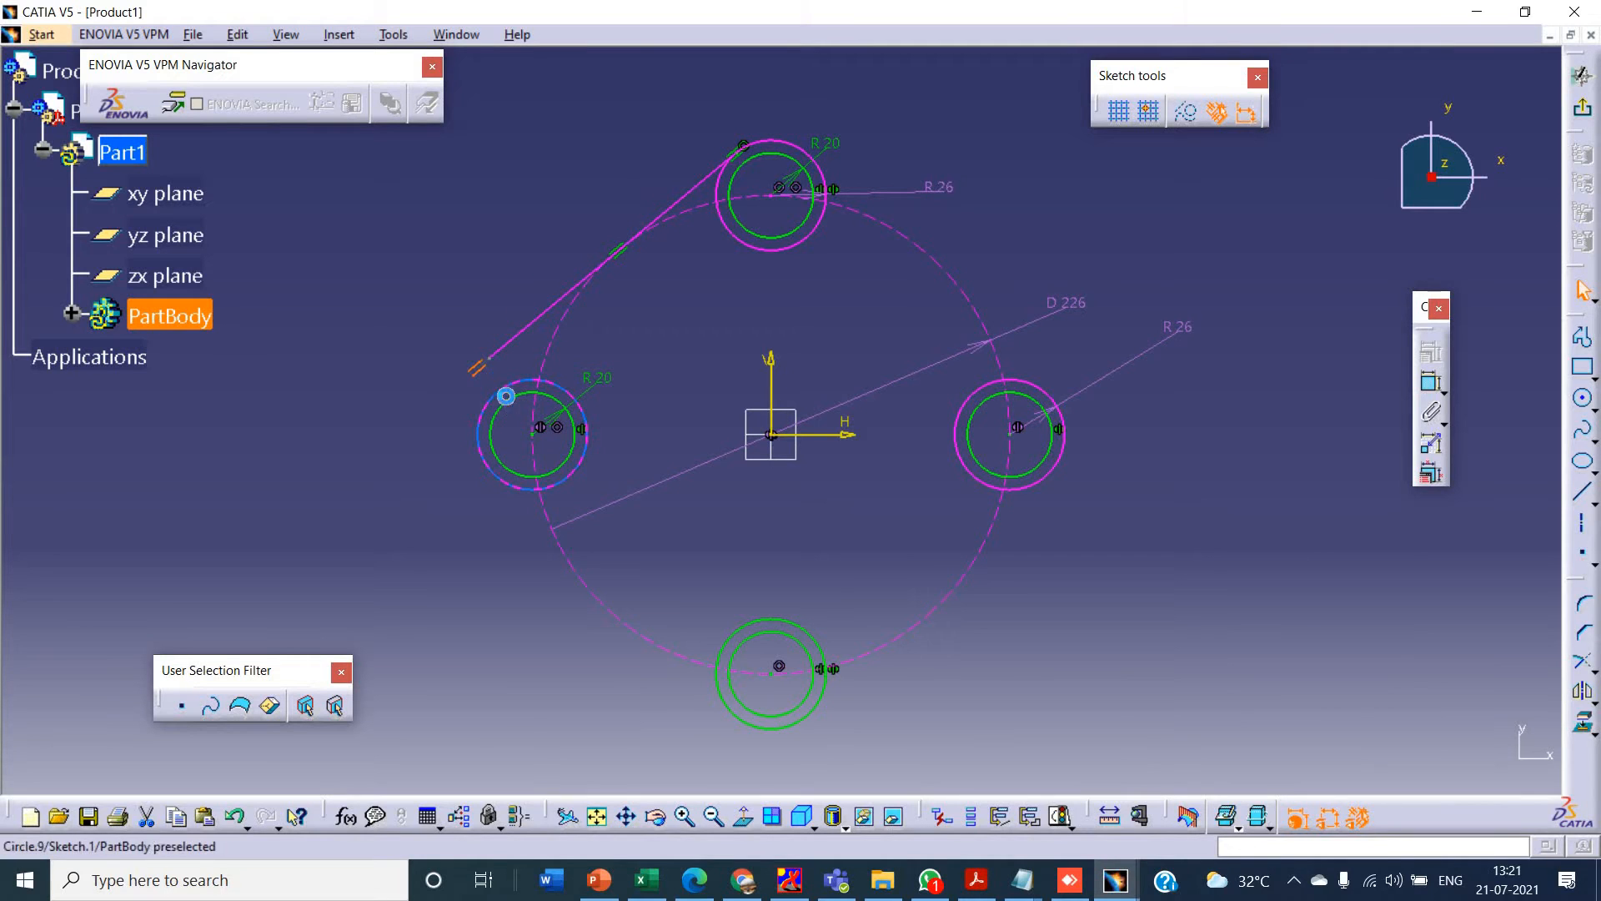
pyautogui.click(502, 387)
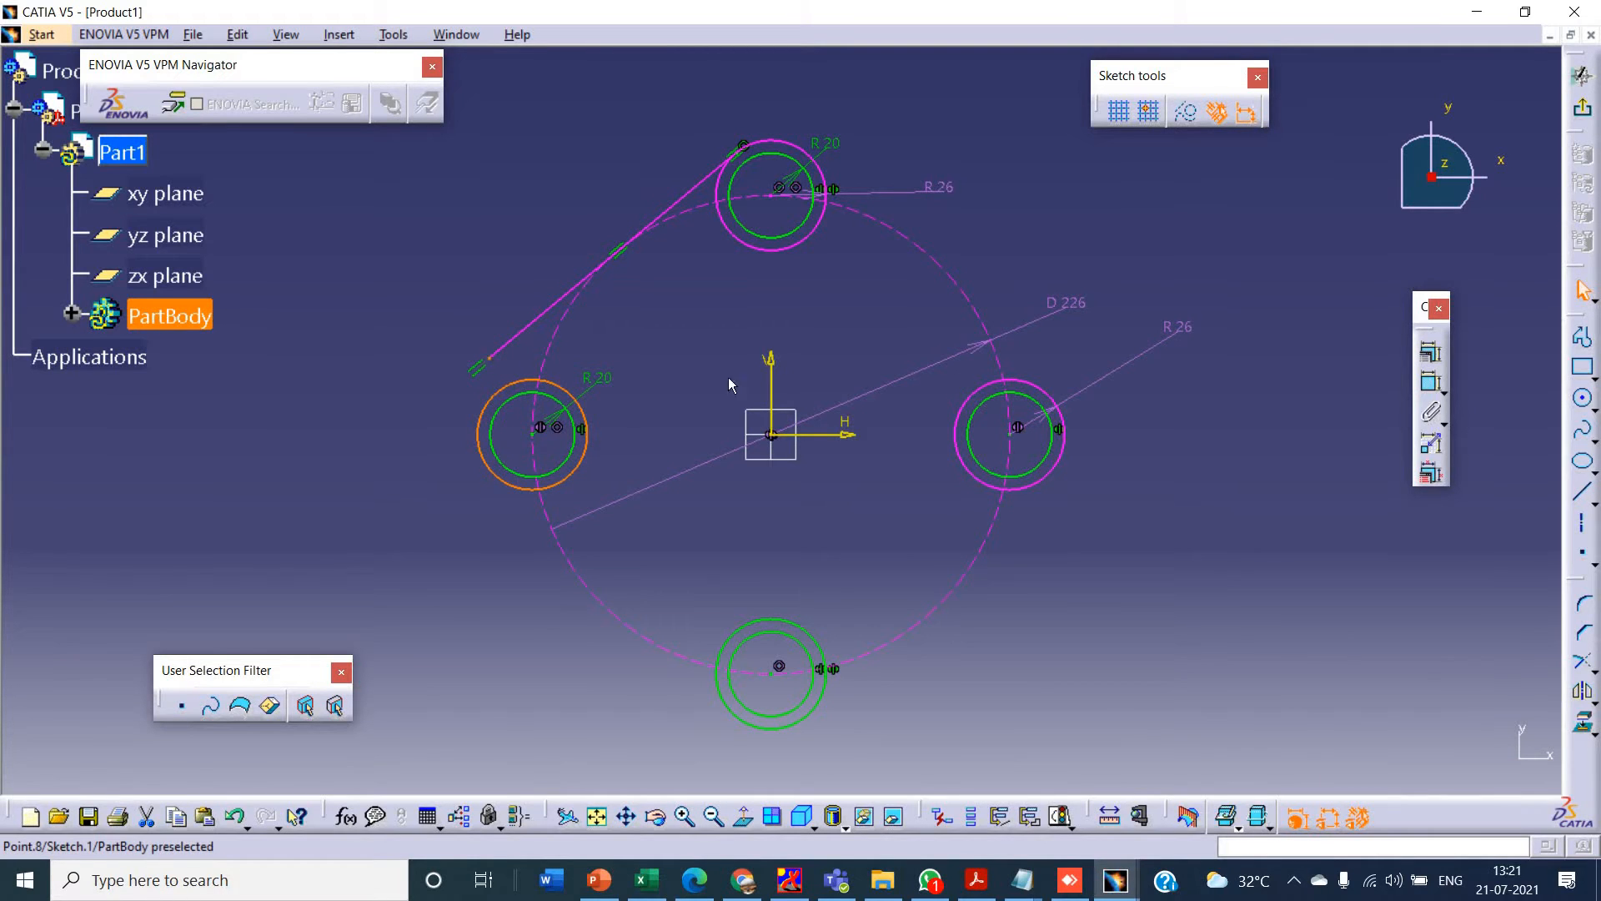
pyautogui.click(1430, 351)
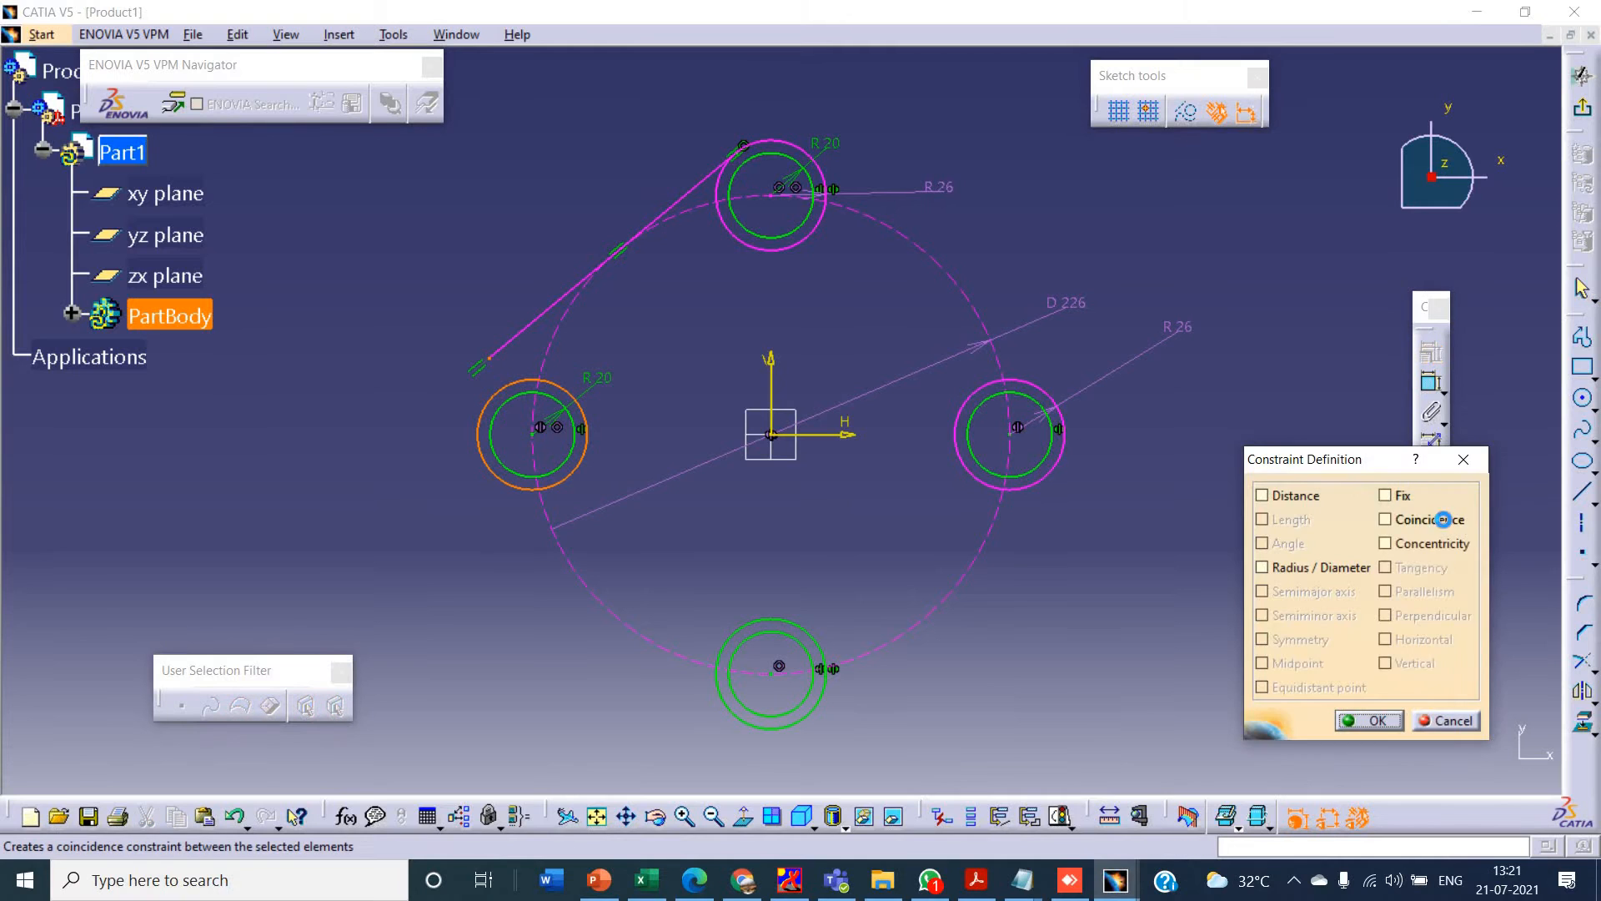
pyautogui.click(1442, 518)
pyautogui.click(1455, 722)
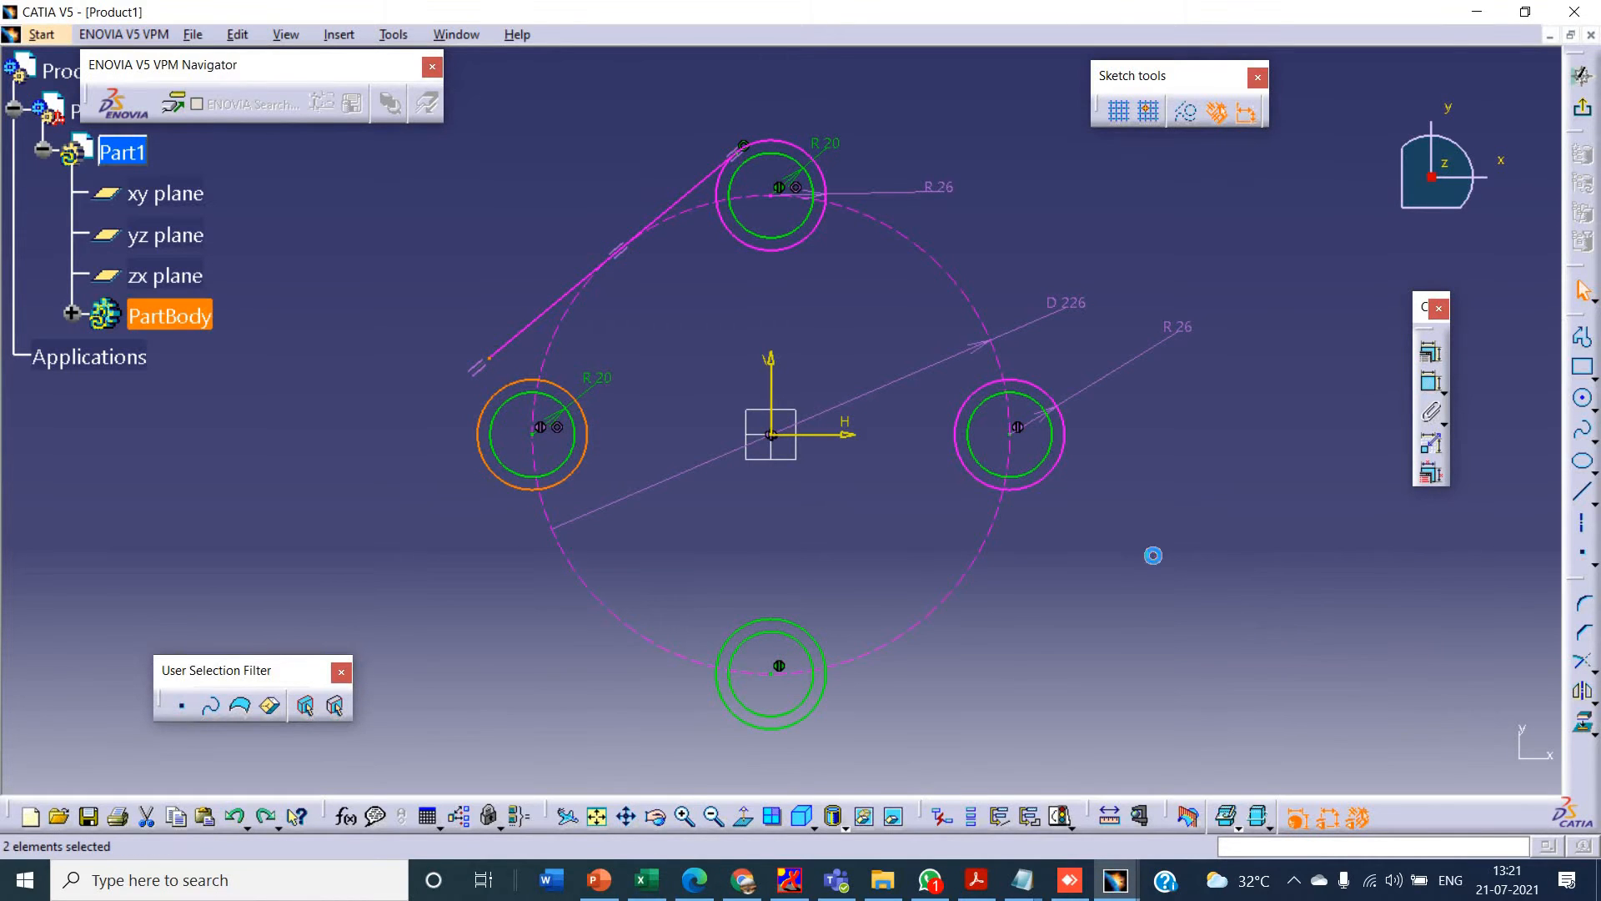
# - Delete the slanted line's tangency with the construction circle and make its lower endpoint coincident with the left outer circle
pyautogui.rightClick(621, 265)
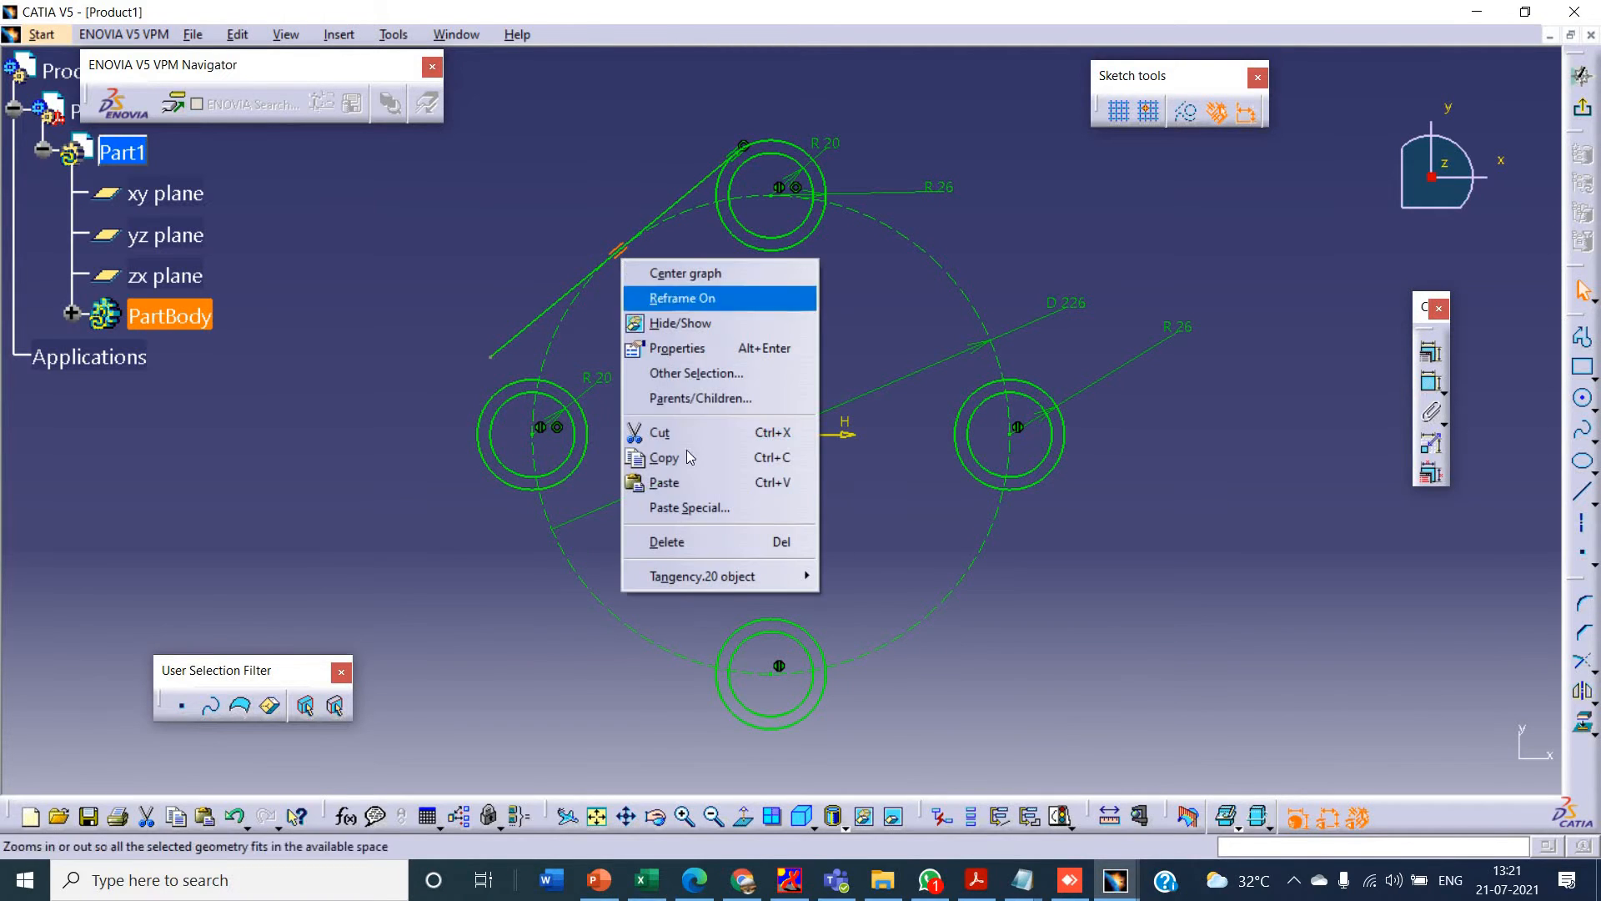
pyautogui.click(689, 540)
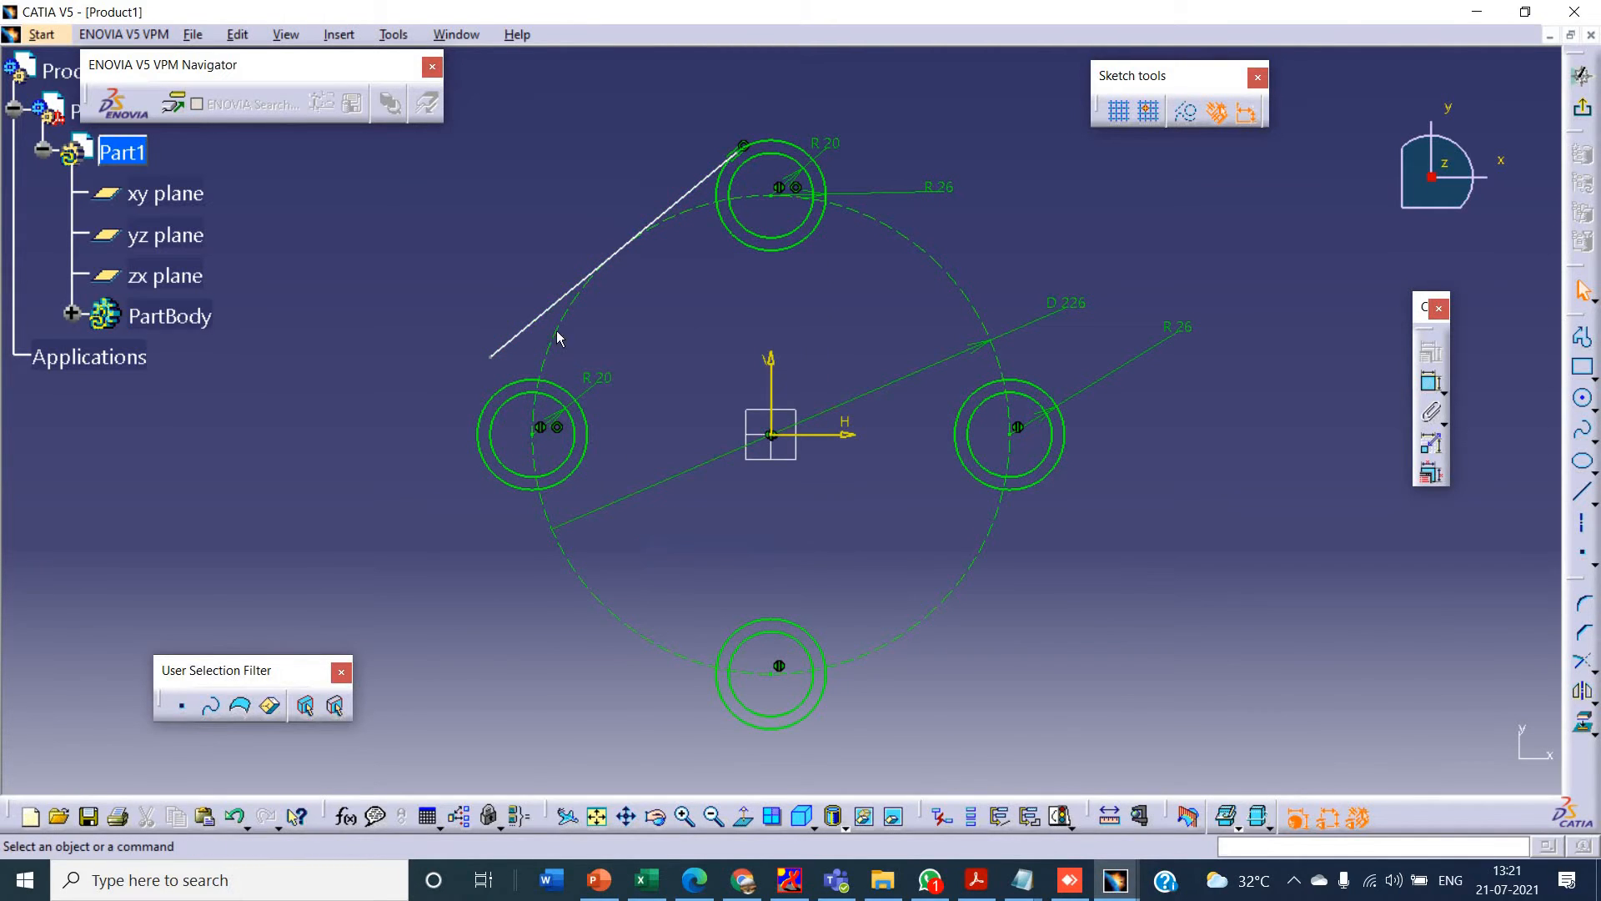
pyautogui.click(490, 356)
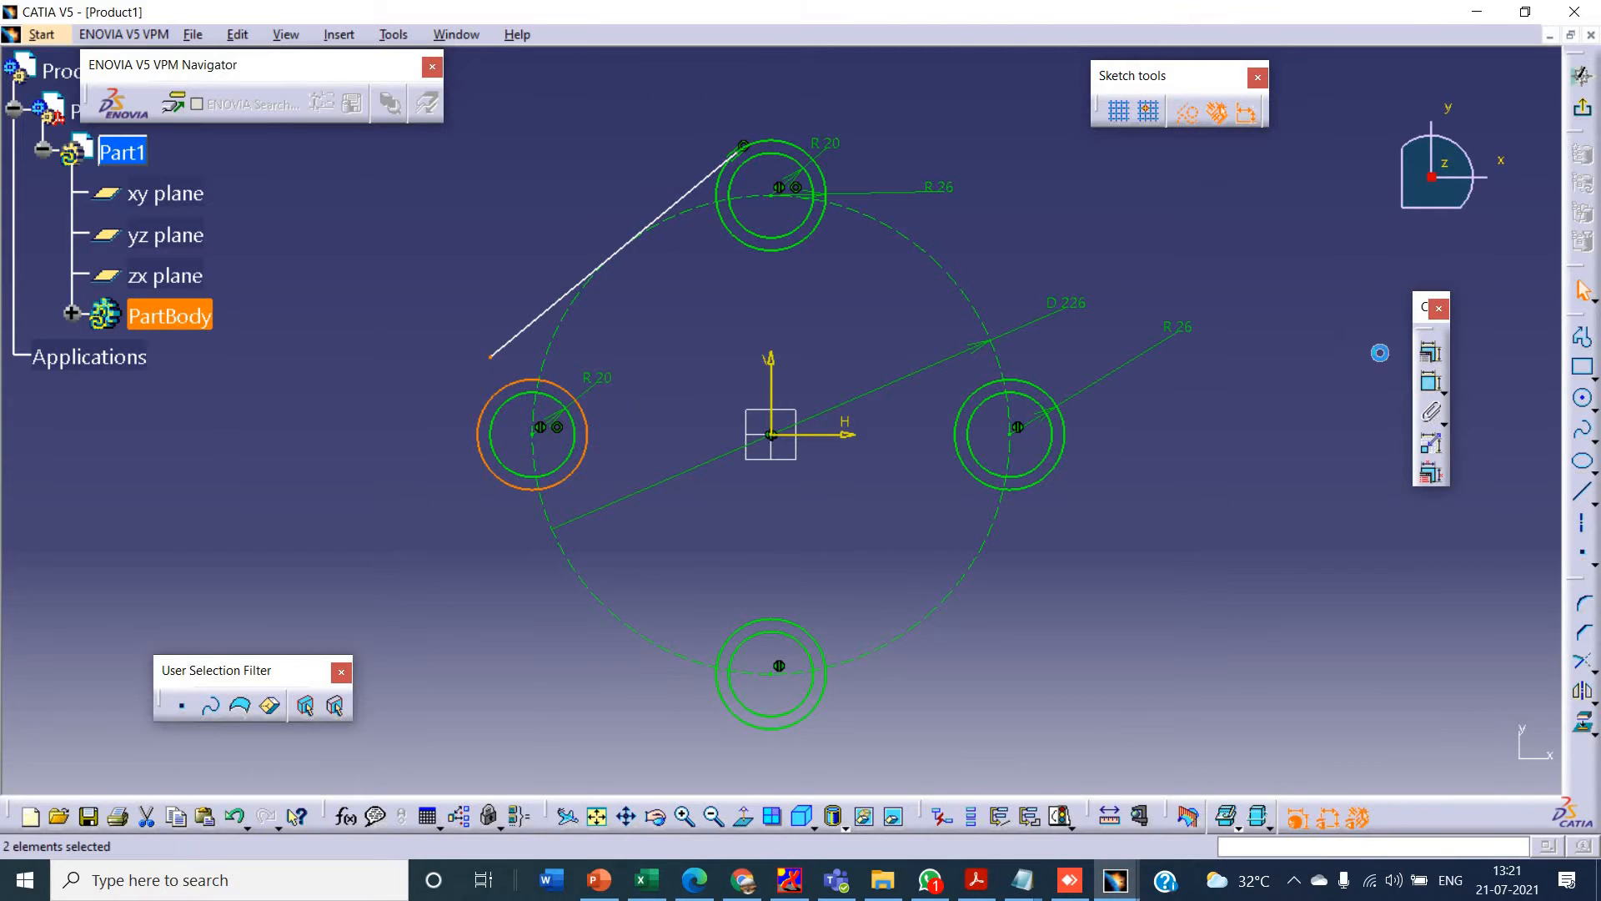
pyautogui.click(1431, 351)
pyautogui.click(1447, 521)
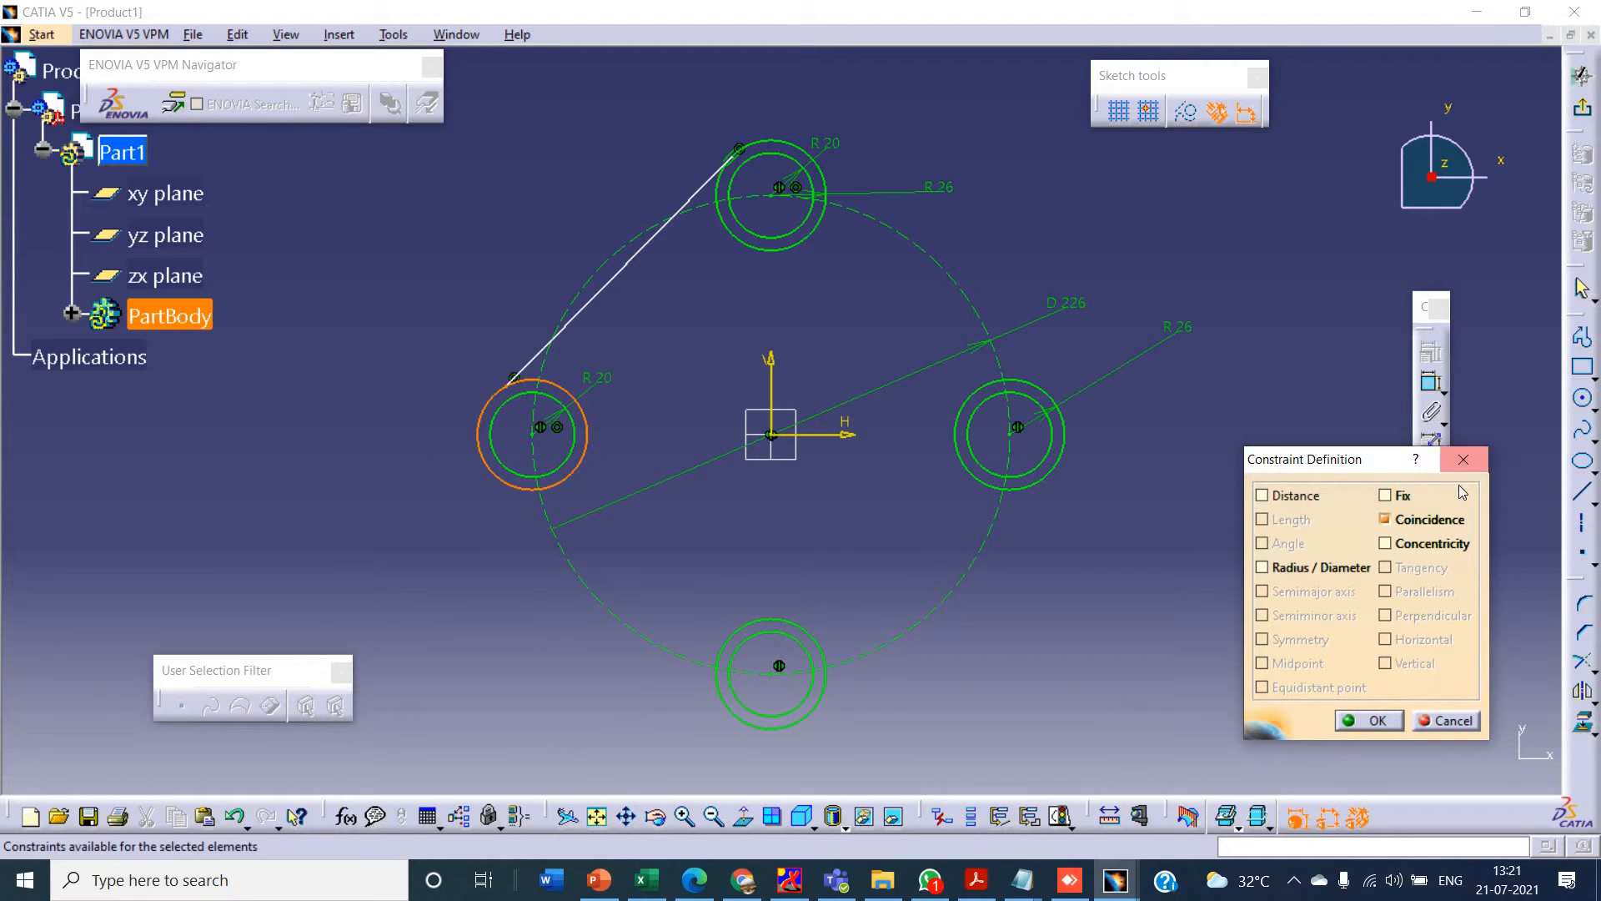
pyautogui.click(1369, 720)
# - Add a tangency constraint between the slanted line and the left outer circle
pyautogui.click(541, 372)
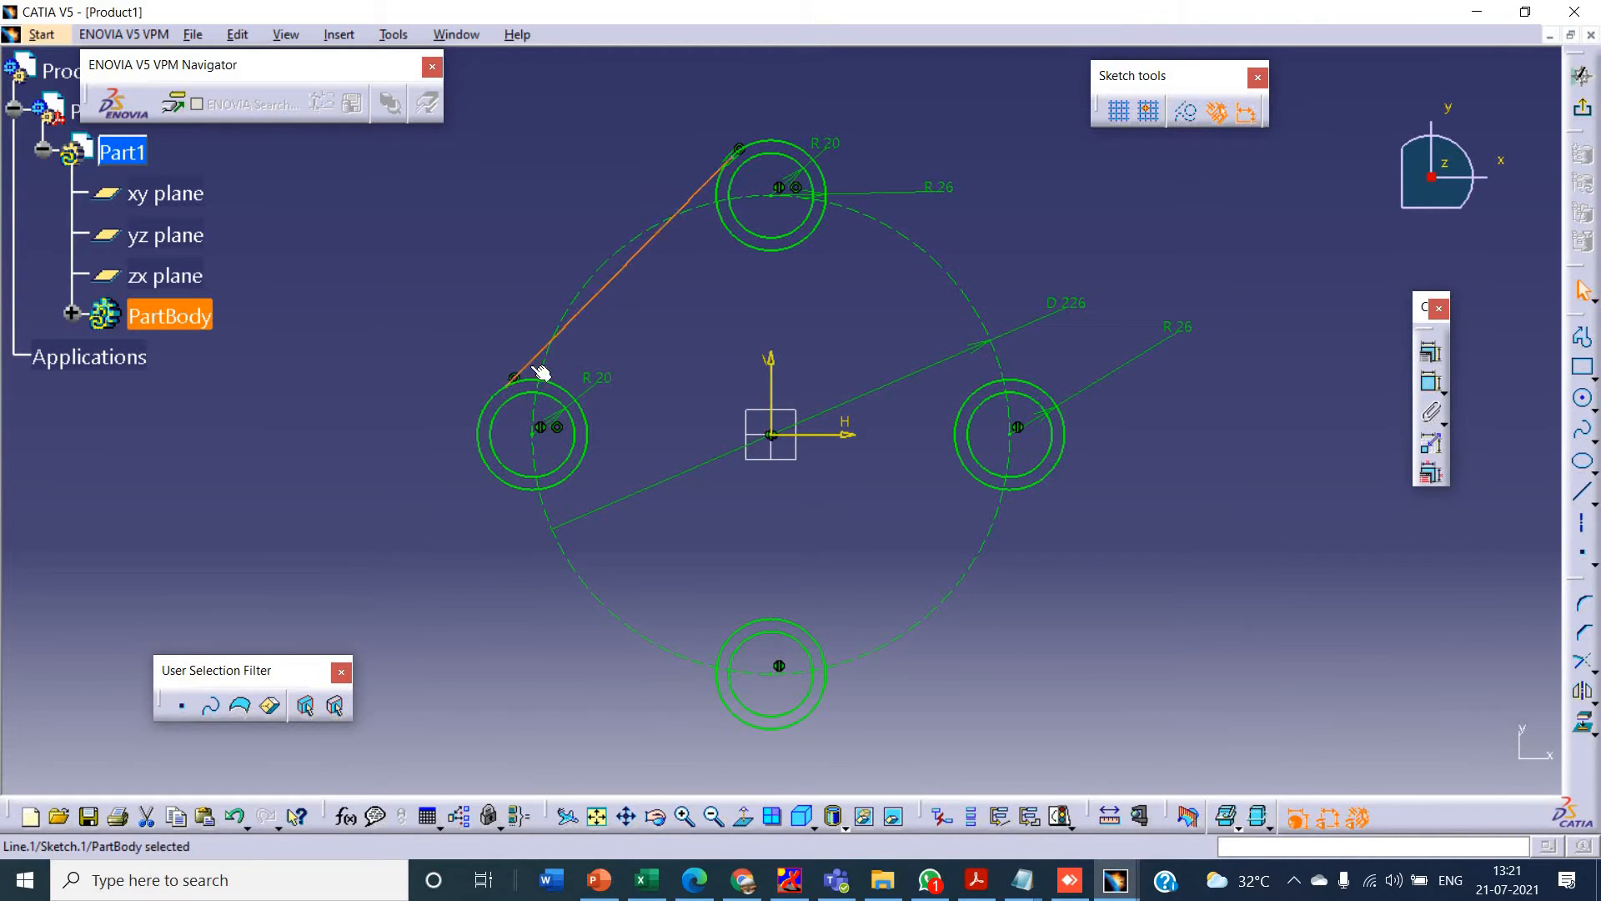
pyautogui.keyDown('ctrl'); pyautogui.click(518, 378); pyautogui.keyUp('ctrl')
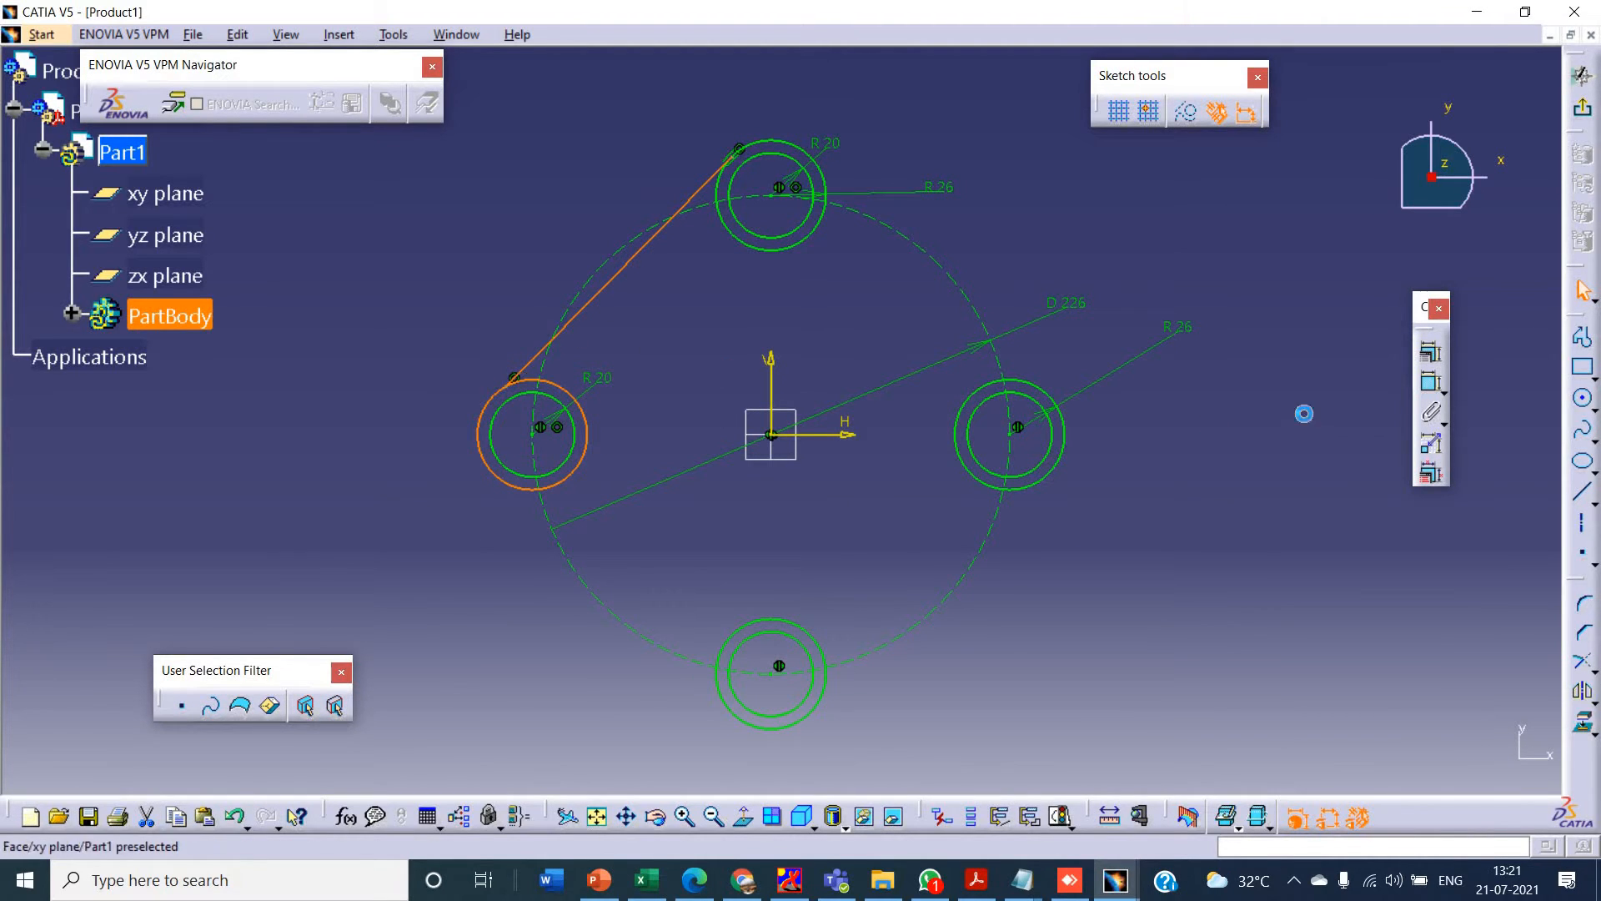
pyautogui.click(1431, 353)
pyautogui.click(1391, 564)
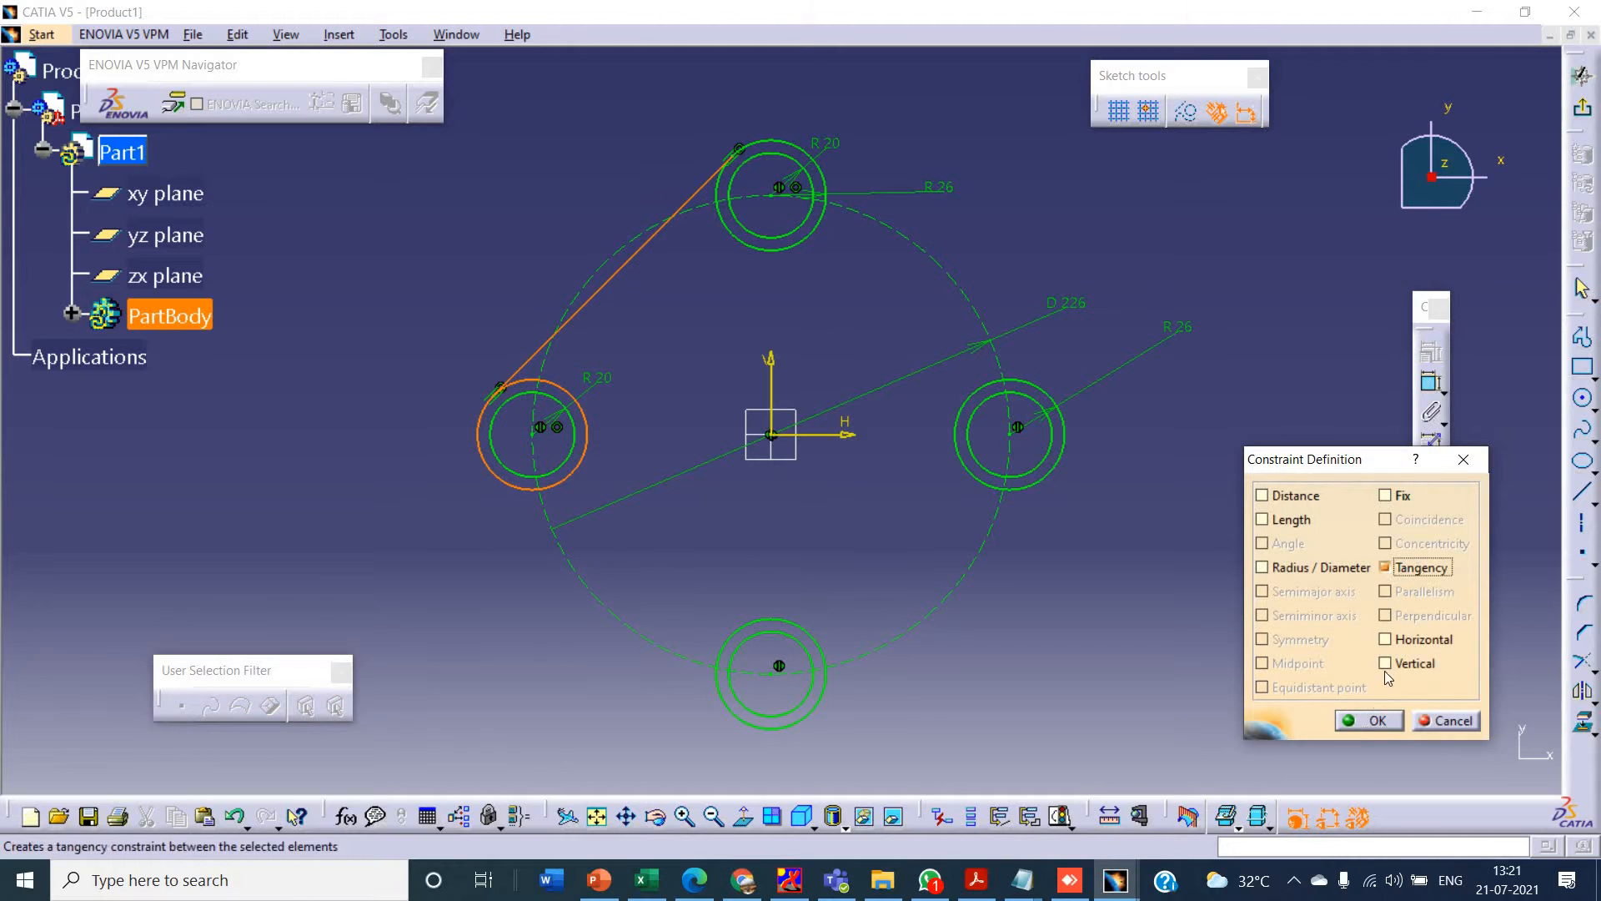
pyautogui.click(1369, 718)
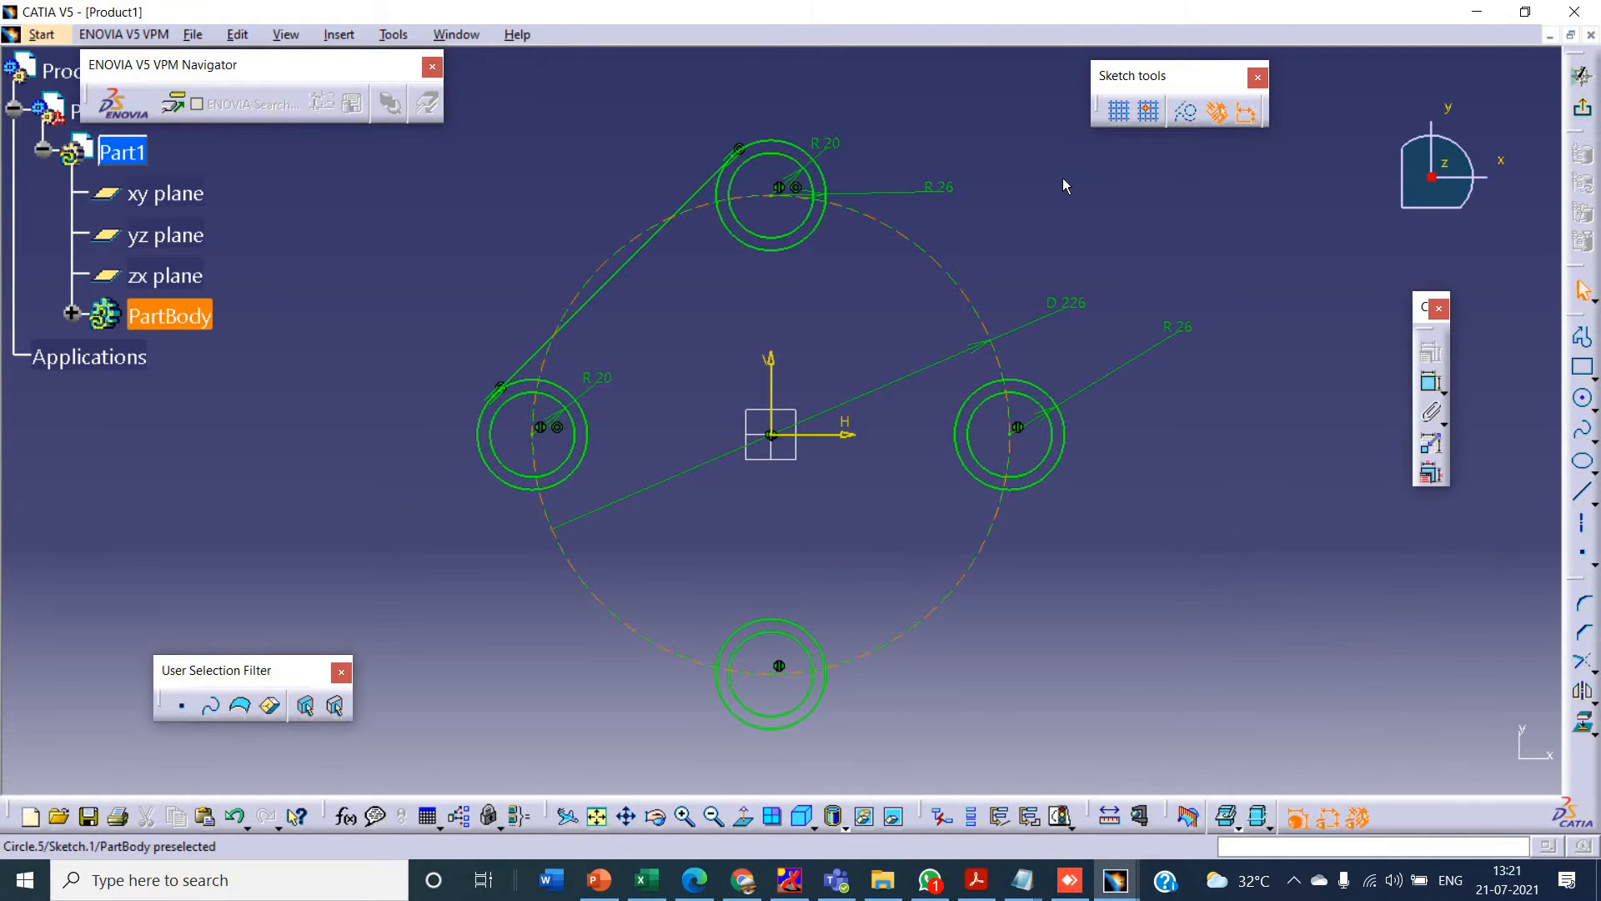
# - Check the reference drawing in PowerPoint and mirror the slanted tangent line about the vertical axis in CATIA
pyautogui.hotkey('alt', 'Tab')
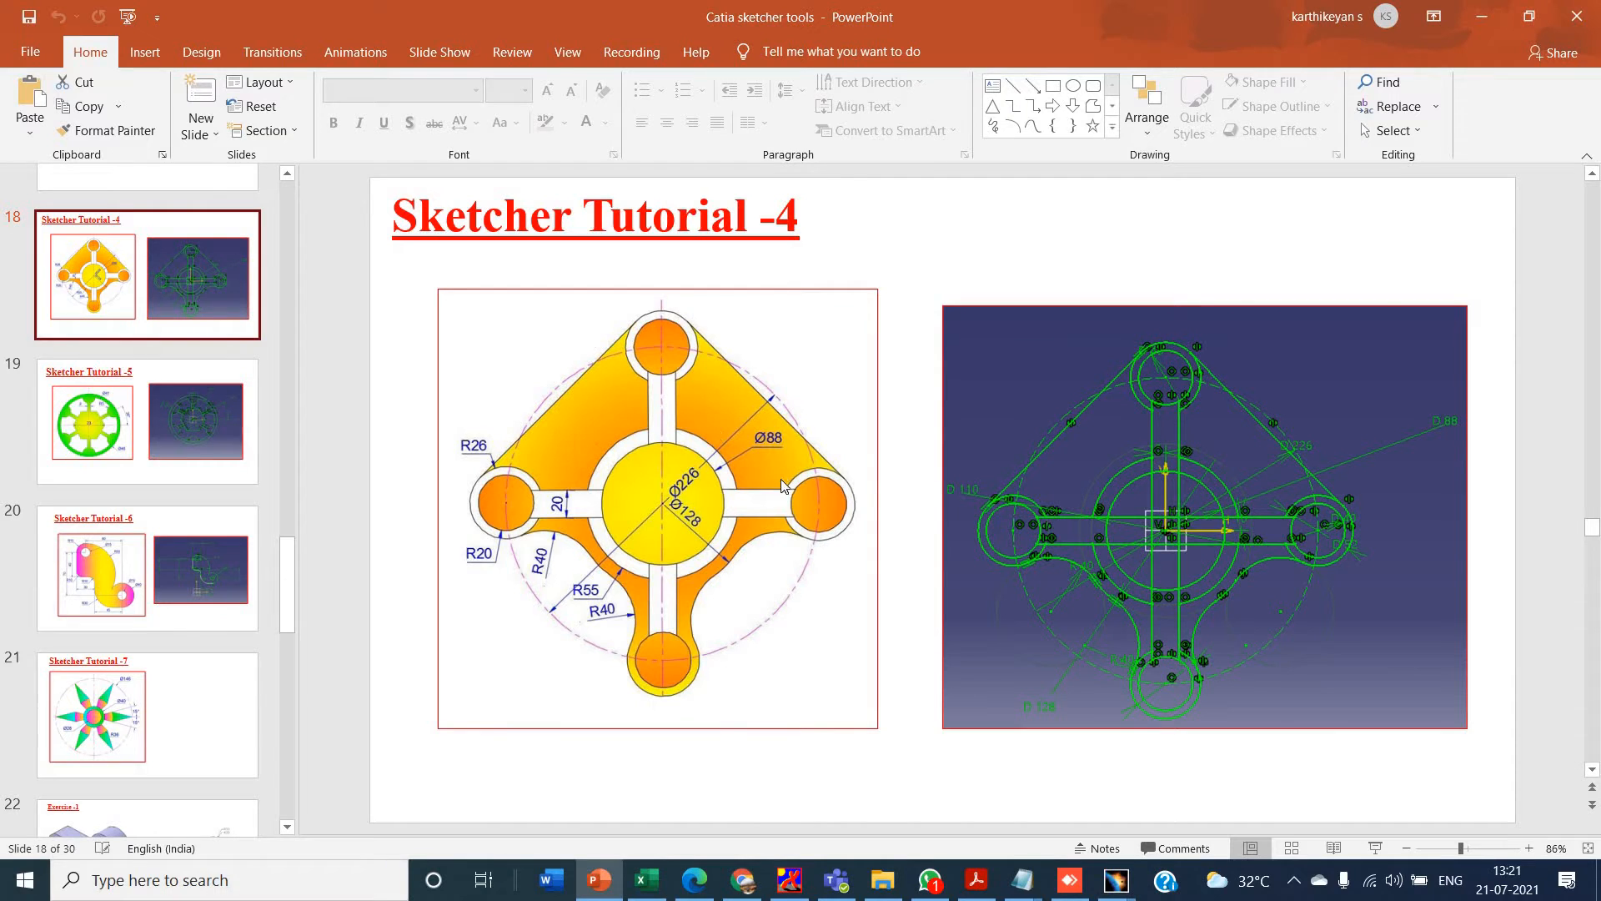
pyautogui.hotkey('alt', 'Tab')
pyautogui.click(710, 177)
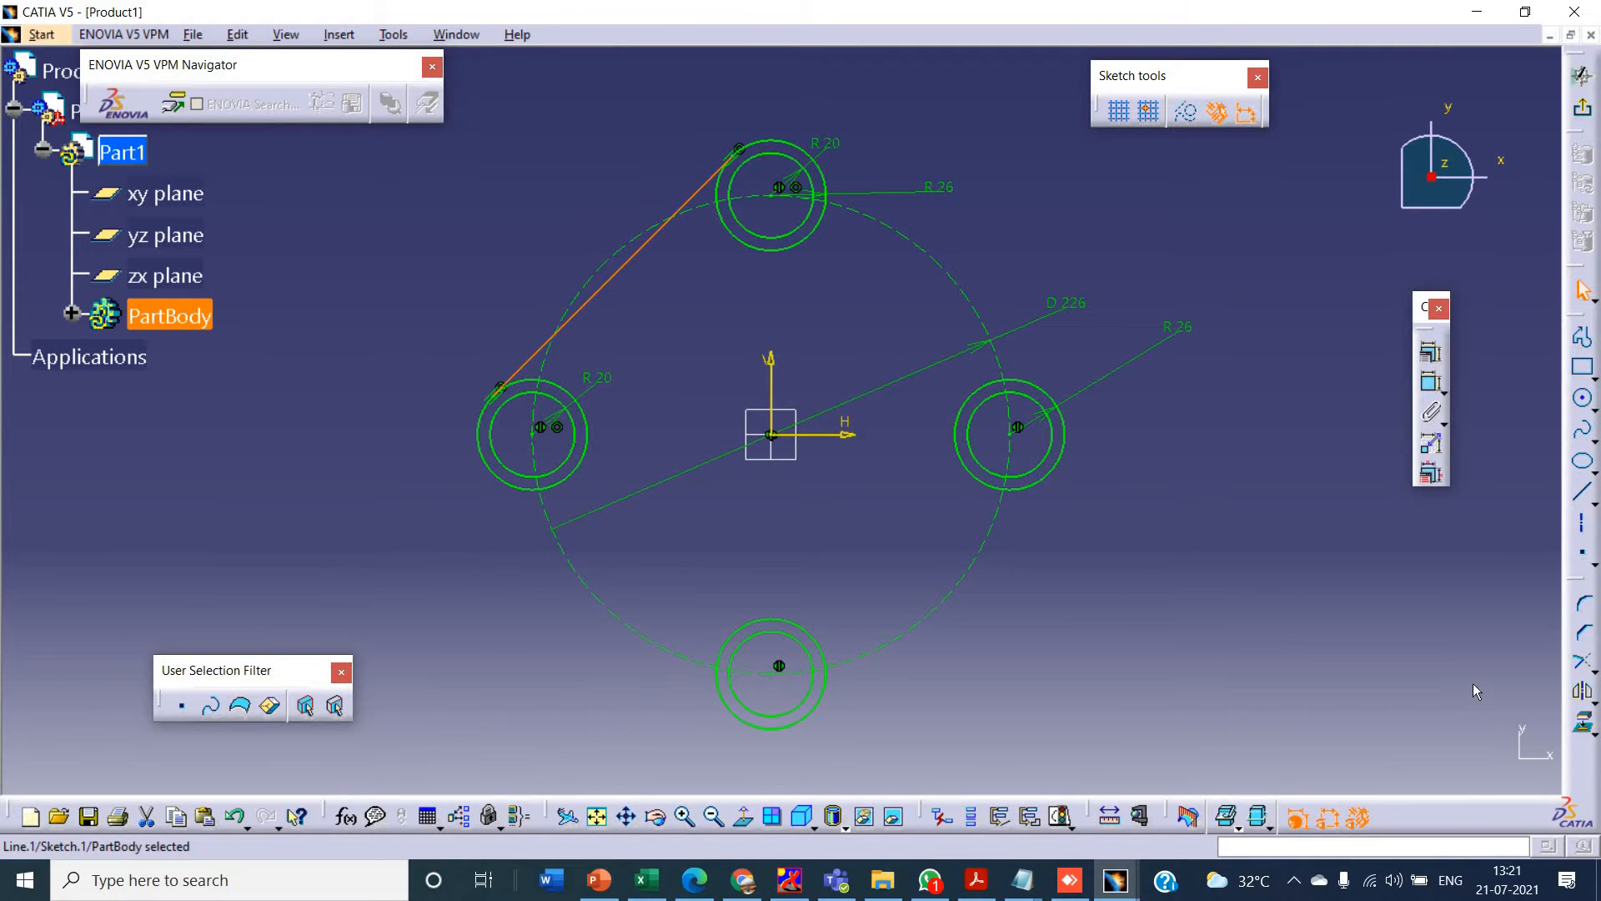
pyautogui.click(1579, 699)
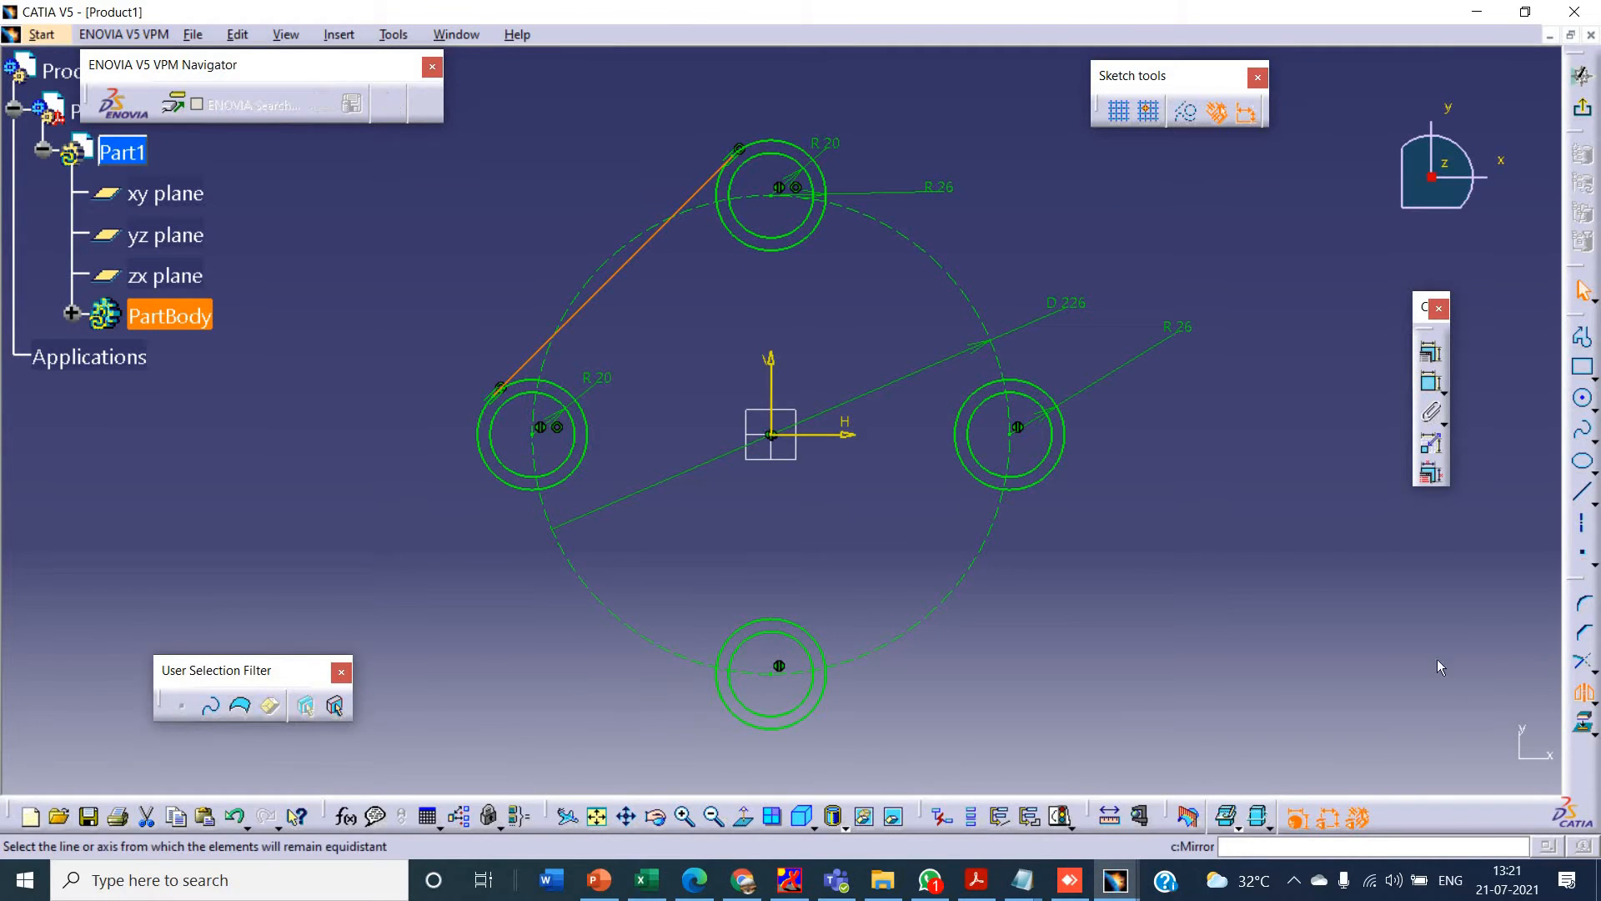
pyautogui.click(774, 367)
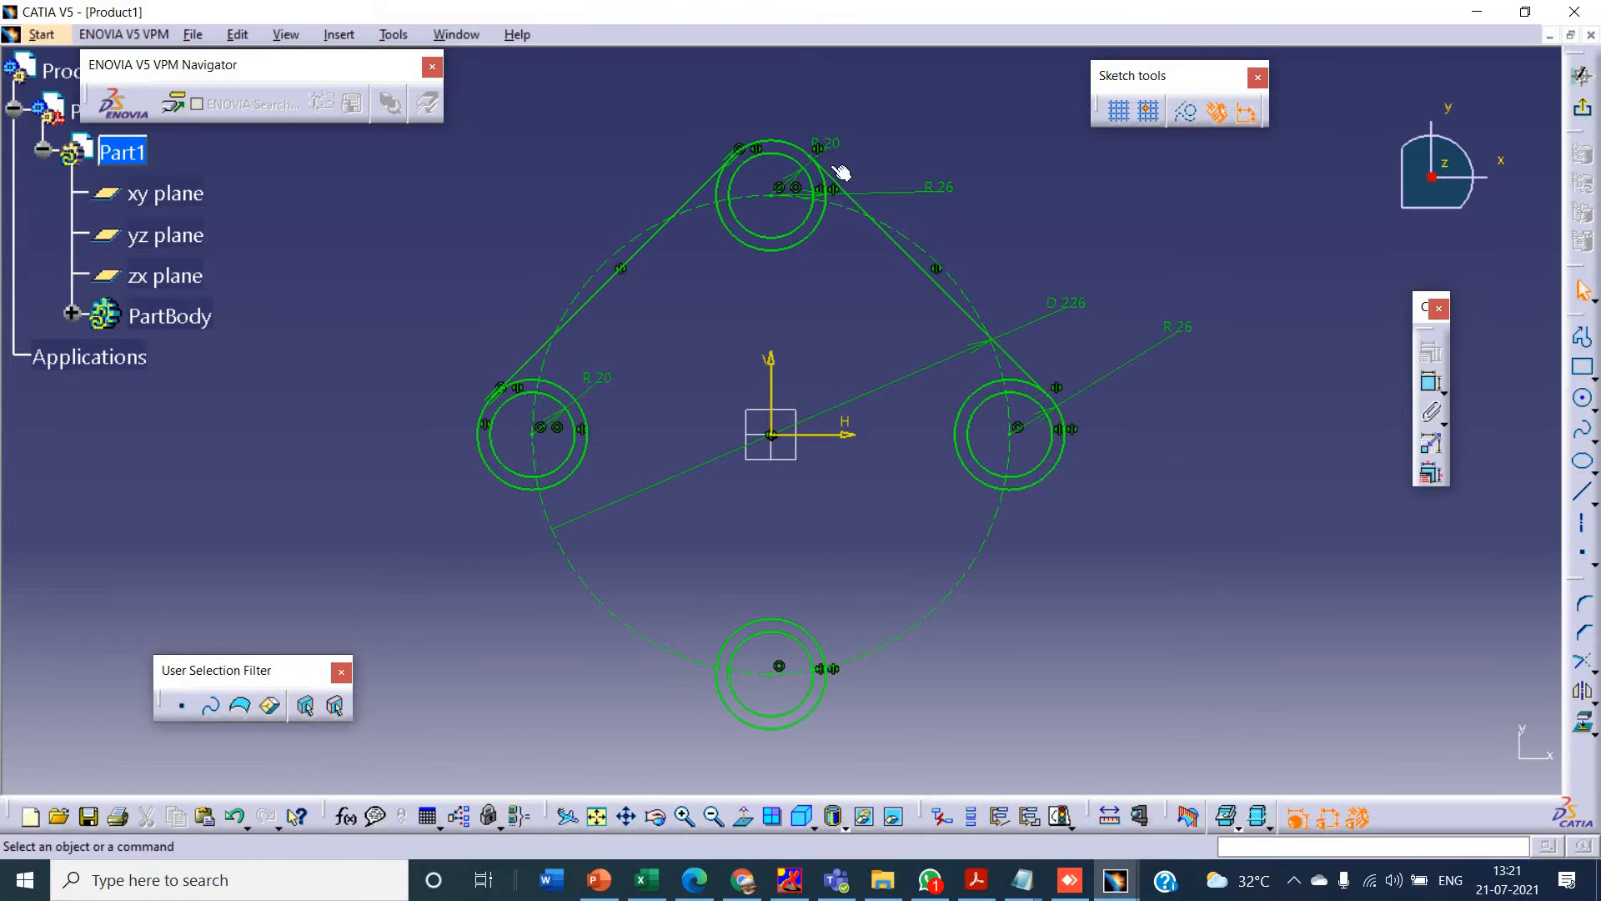
# - Check the Sketcher Tutorial-4 drawing in PowerPoint, and in CATIA sketch an arc from the left outer circle toward the lower outer circle
pyautogui.hotkey('alt', 'Tab')
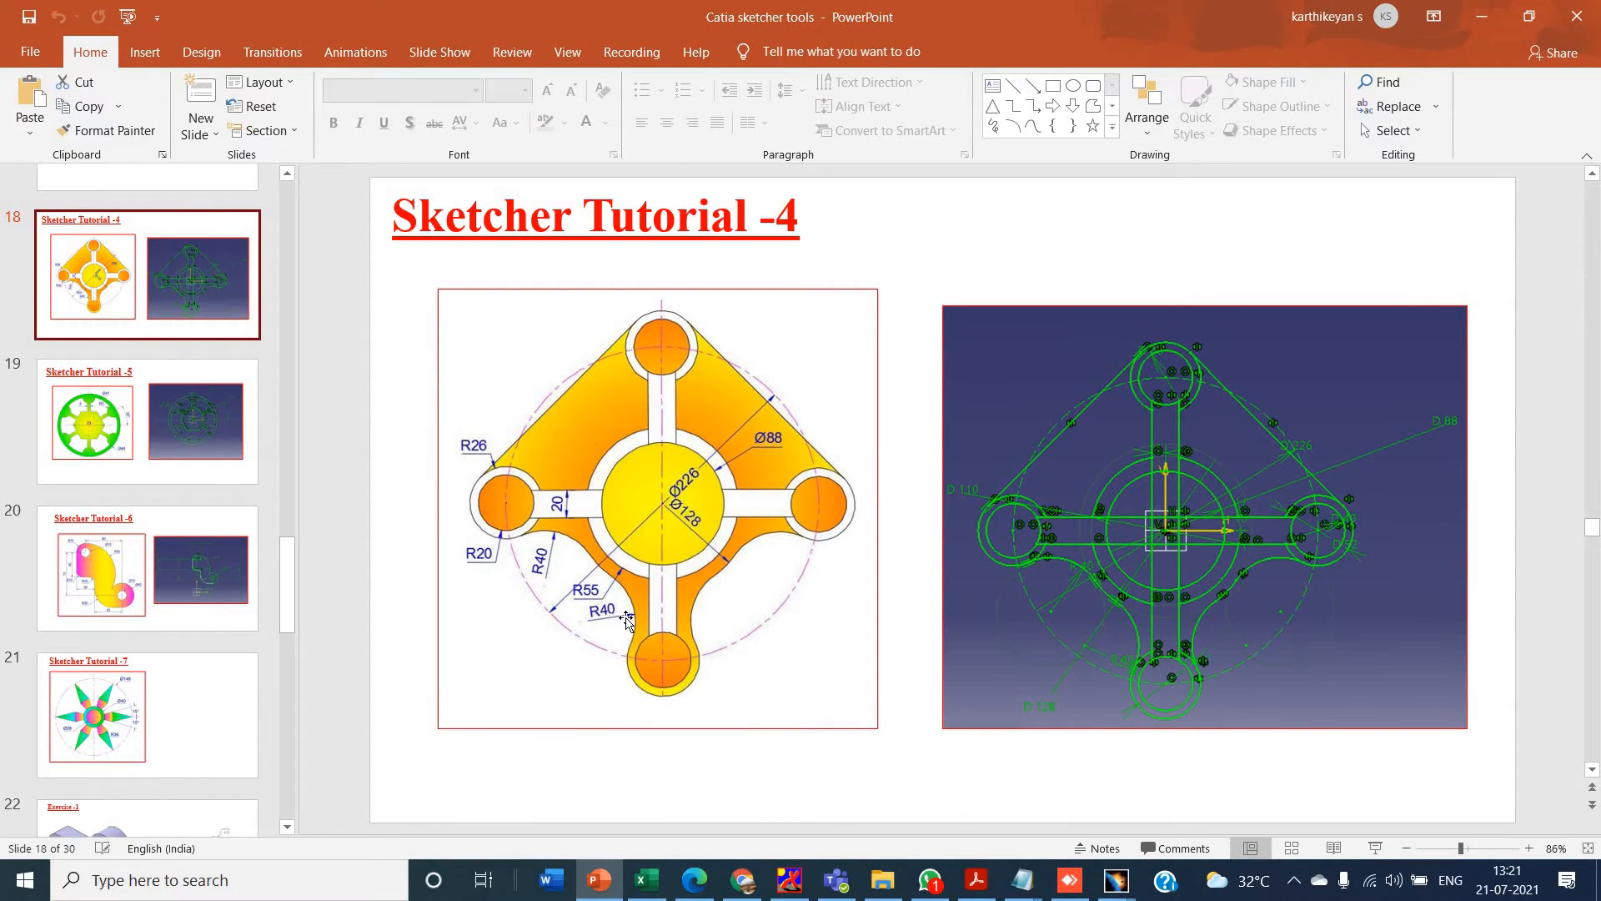
pyautogui.hotkey('alt', 'Tab')
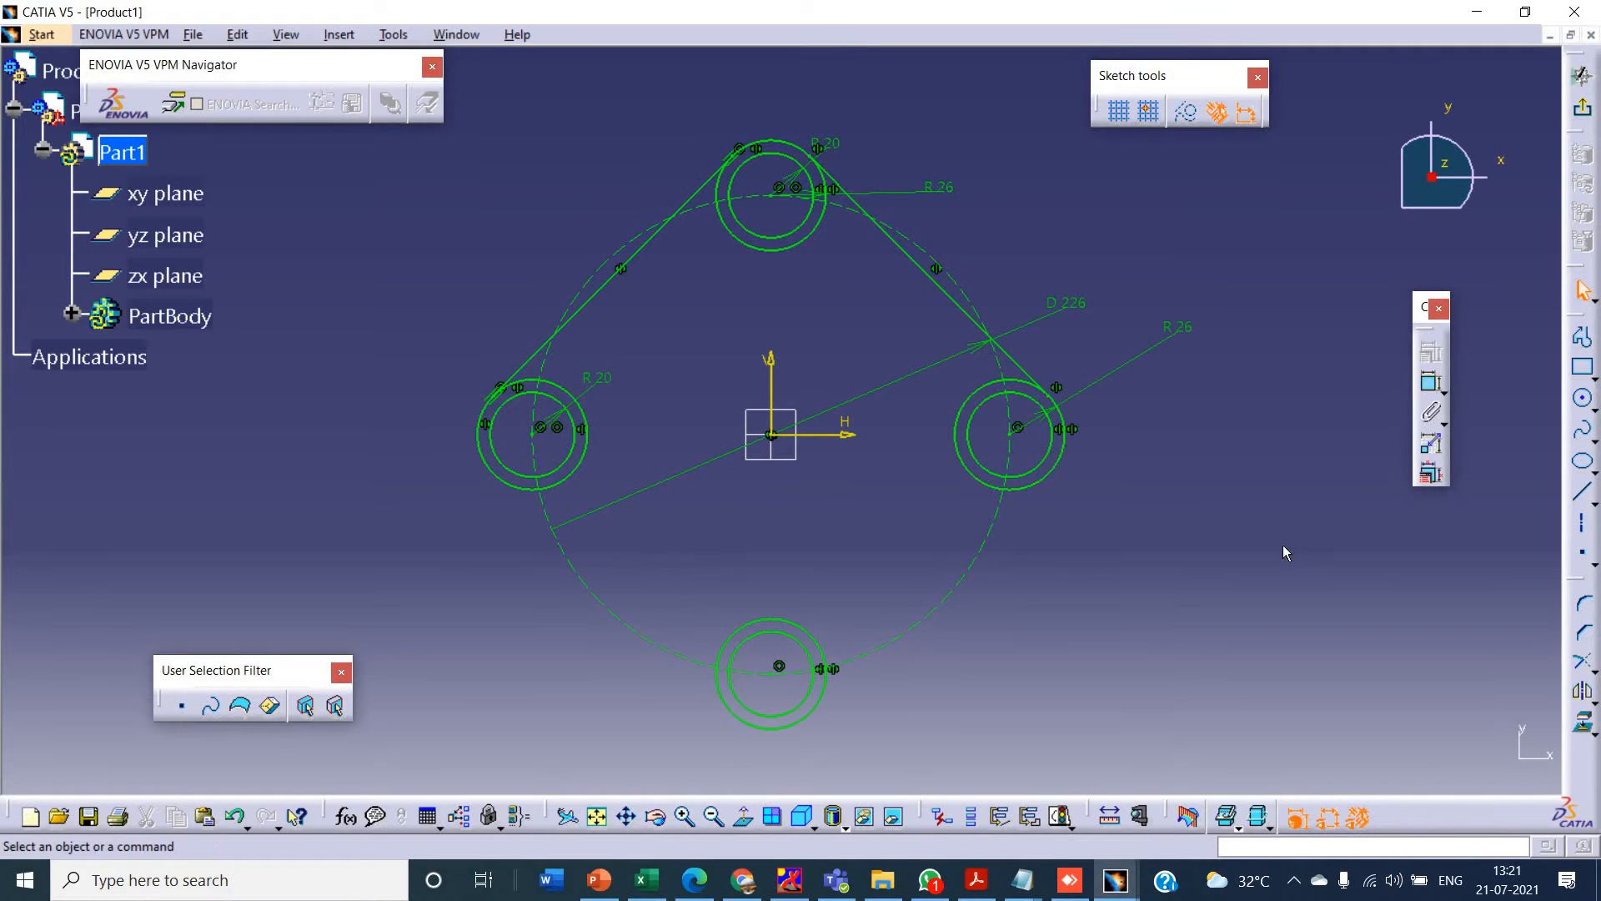
pyautogui.click(1594, 407)
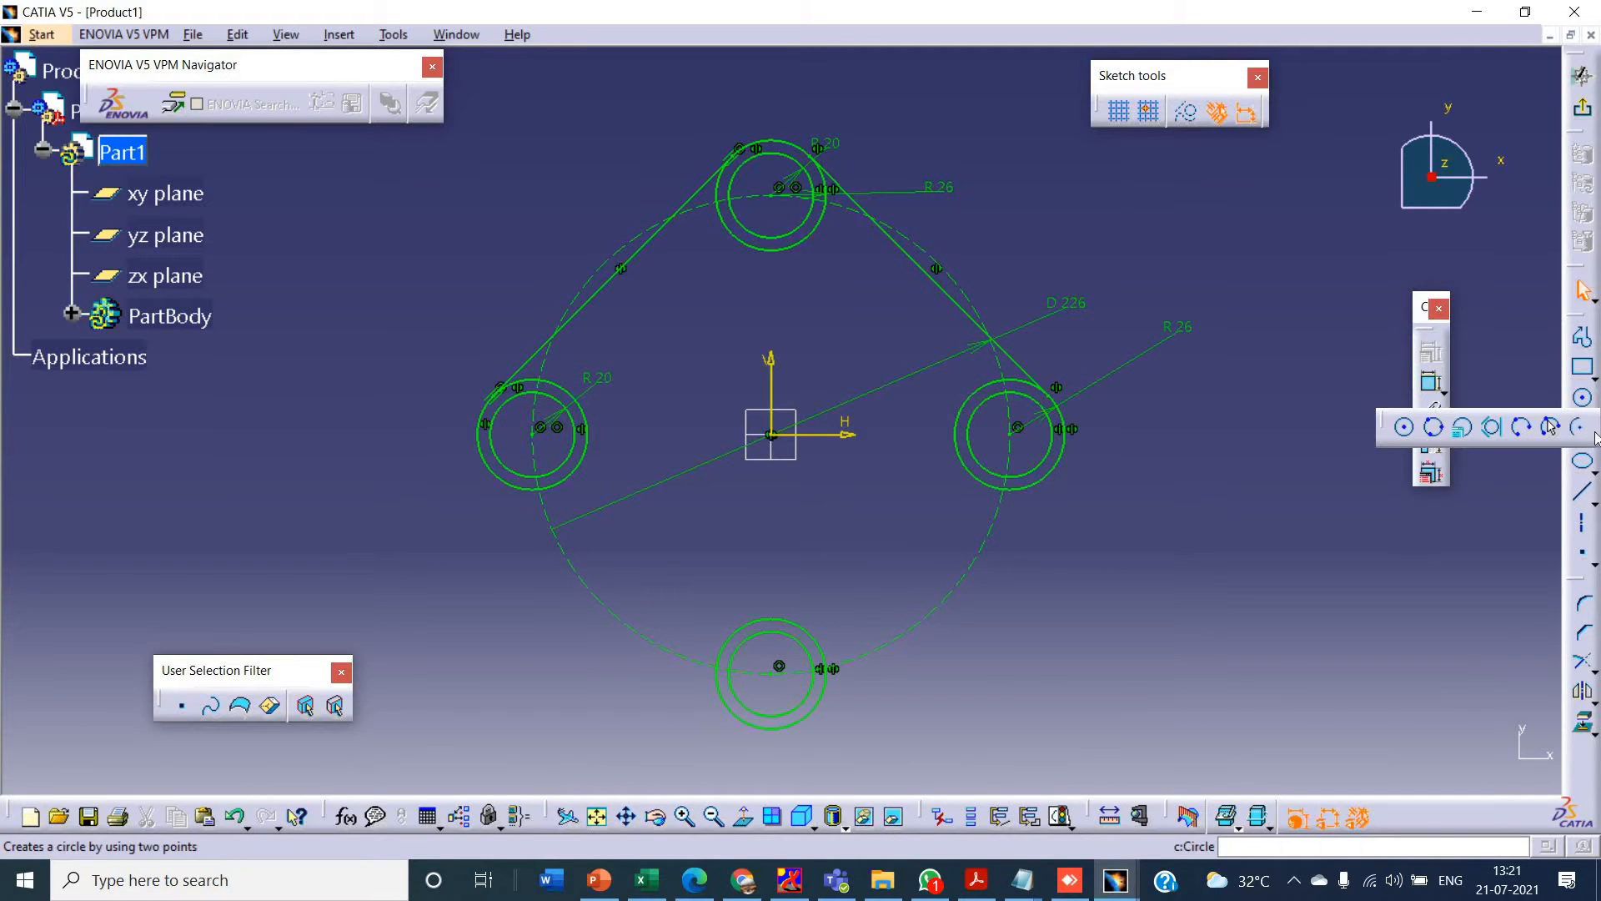
pyautogui.click(1550, 427)
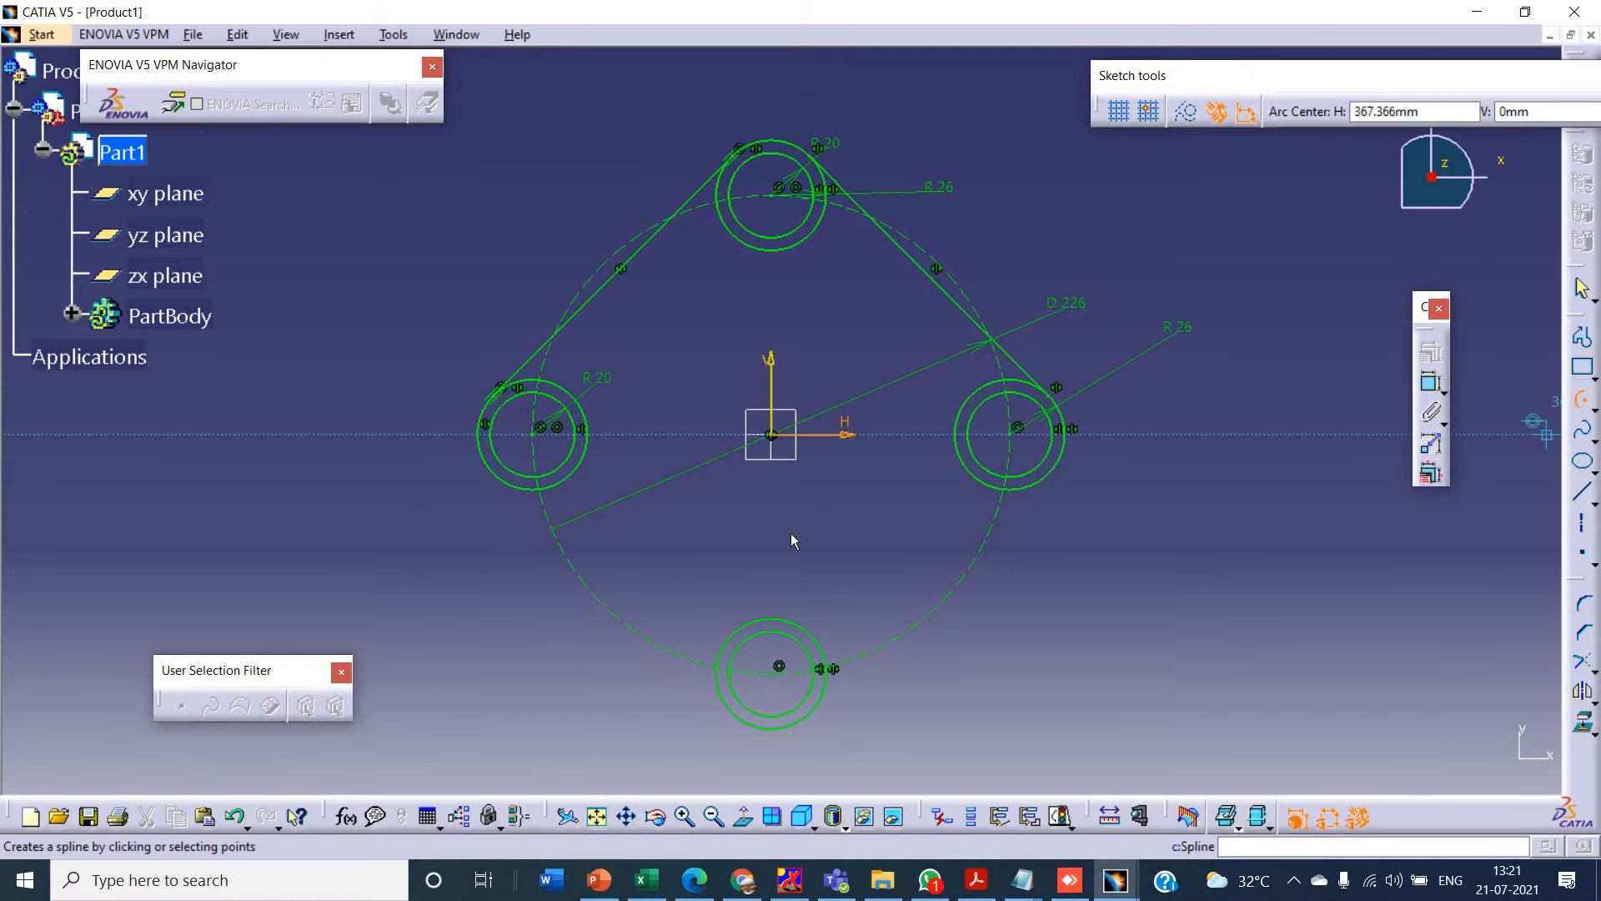
pyautogui.click(613, 550)
pyautogui.click(572, 474)
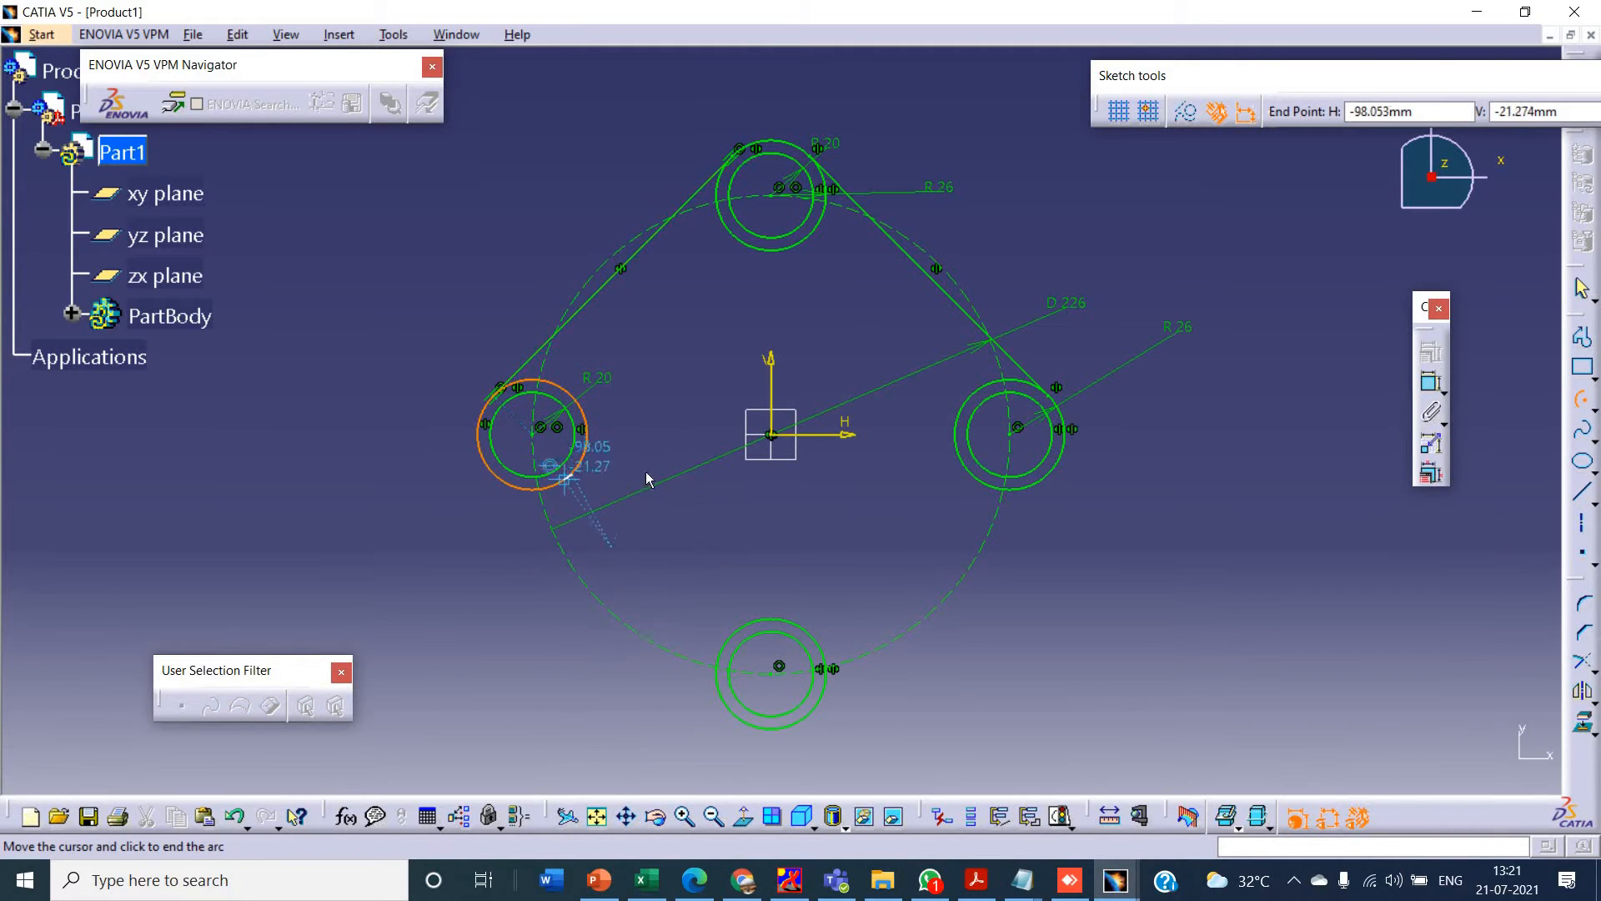
pyautogui.click(724, 612)
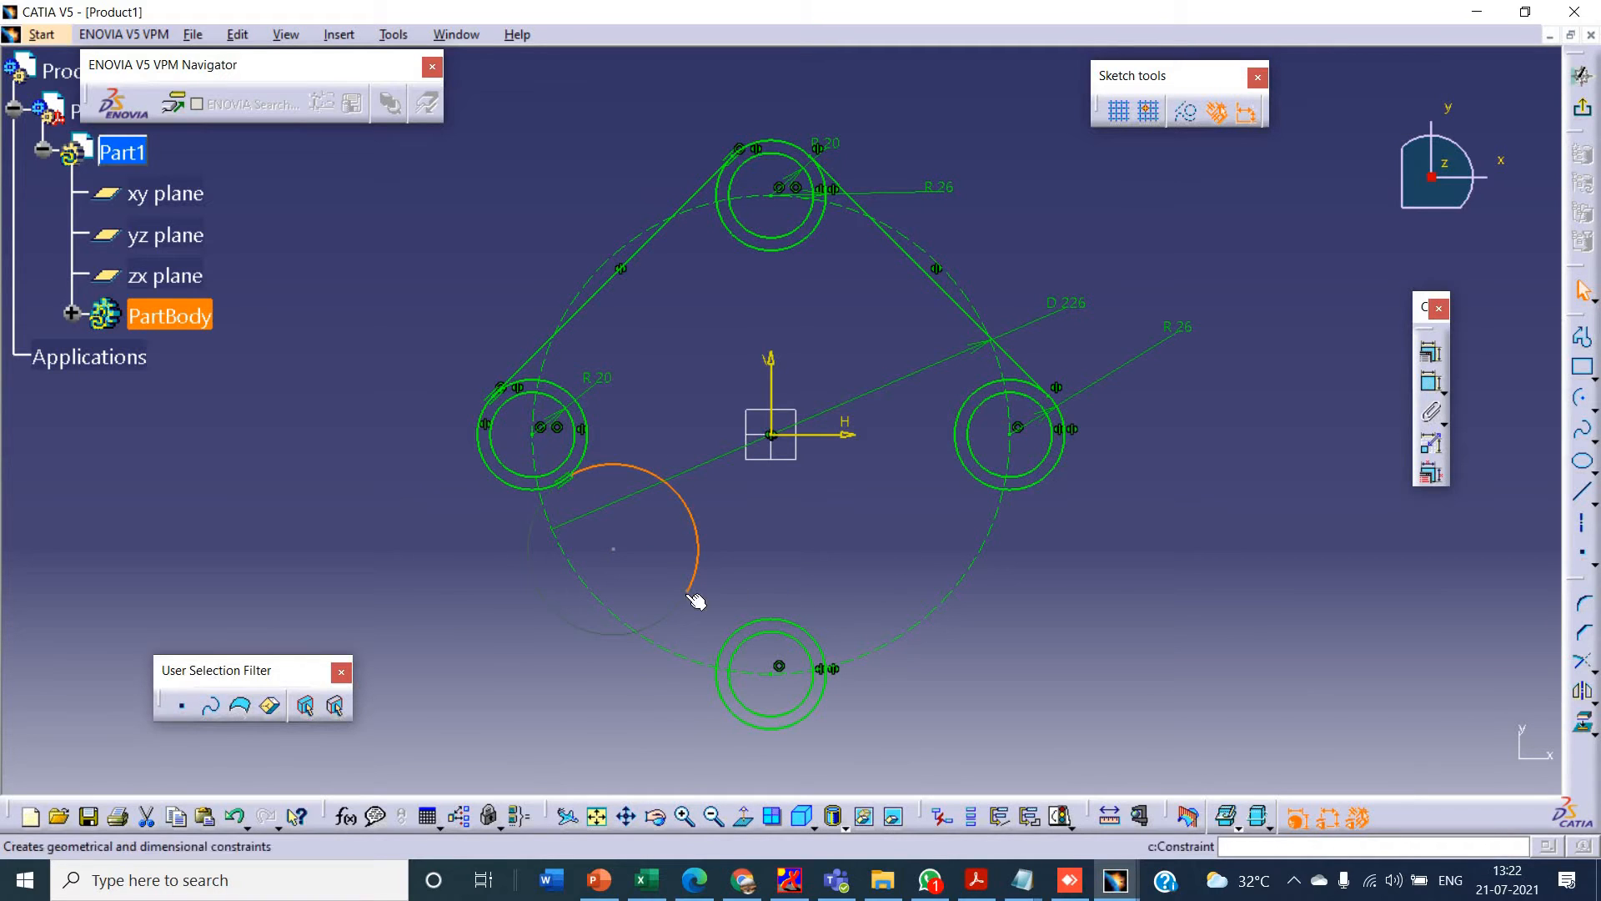
# - Make the arc's lower endpoint coincident with the lower outer circle
pyautogui.keyDown('ctrl'); pyautogui.click(749, 633); pyautogui.keyUp('ctrl')
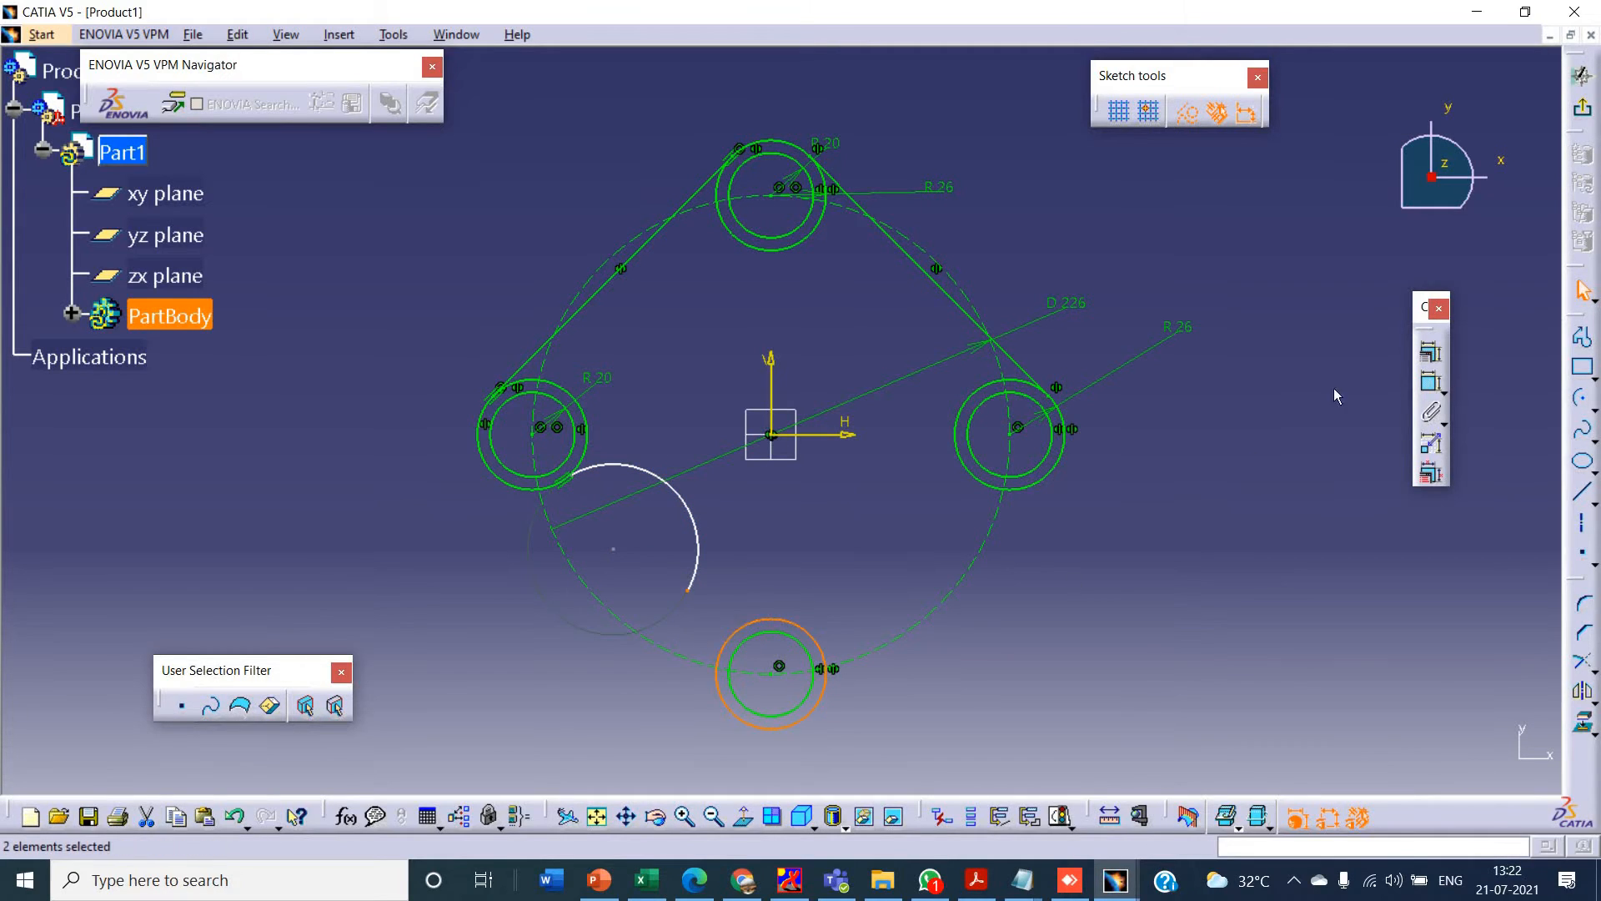
pyautogui.click(1427, 357)
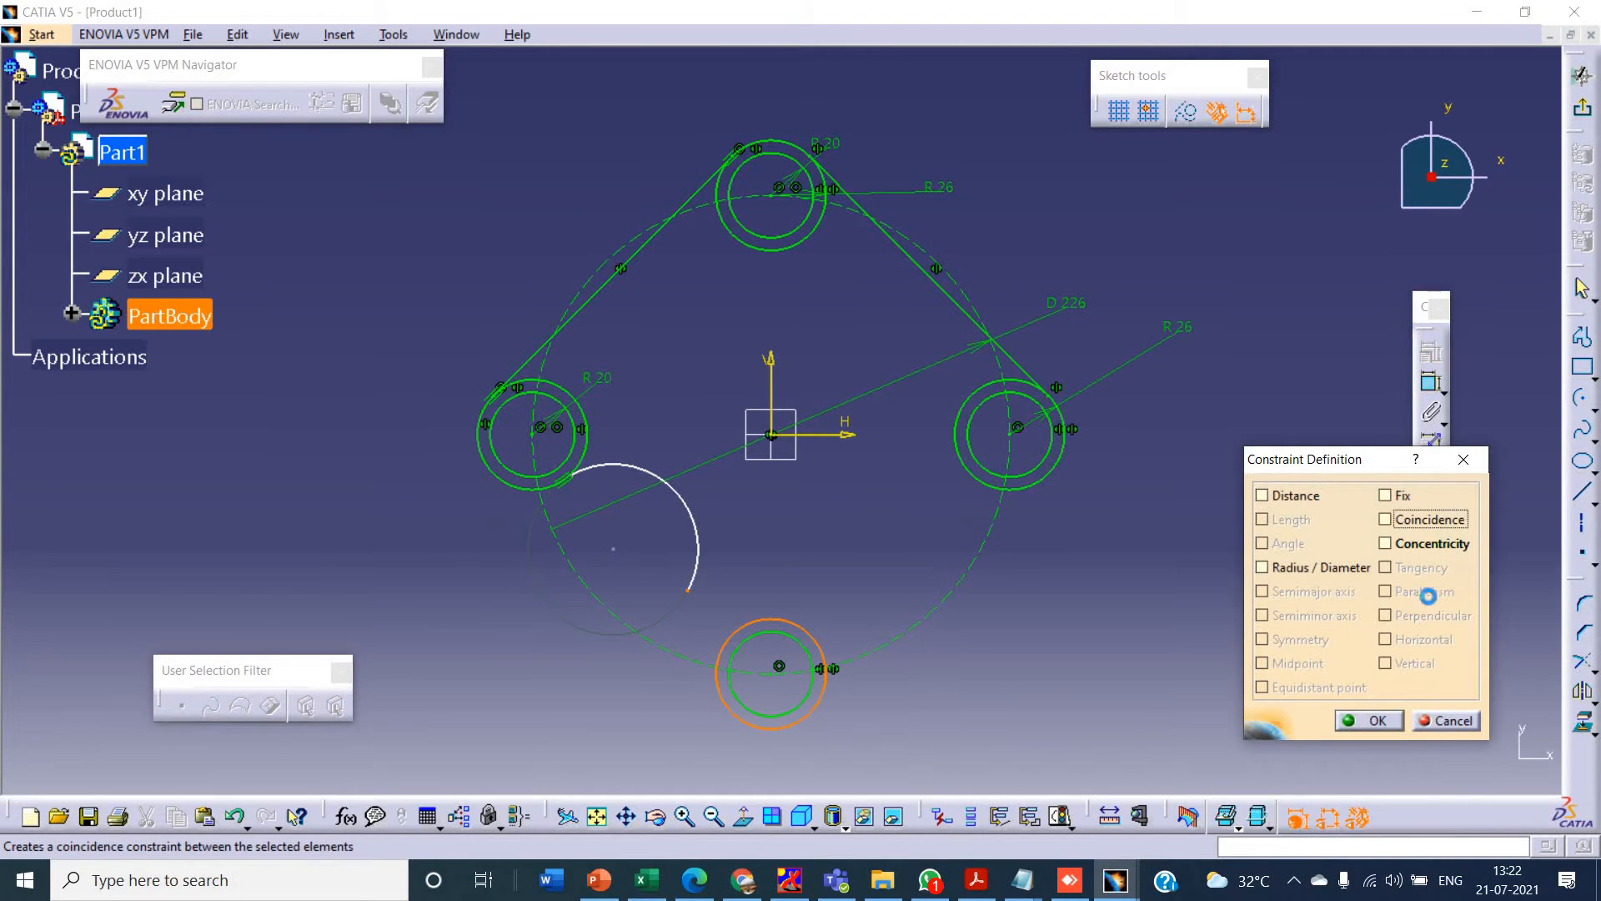
pyautogui.click(1384, 518)
pyautogui.click(1384, 721)
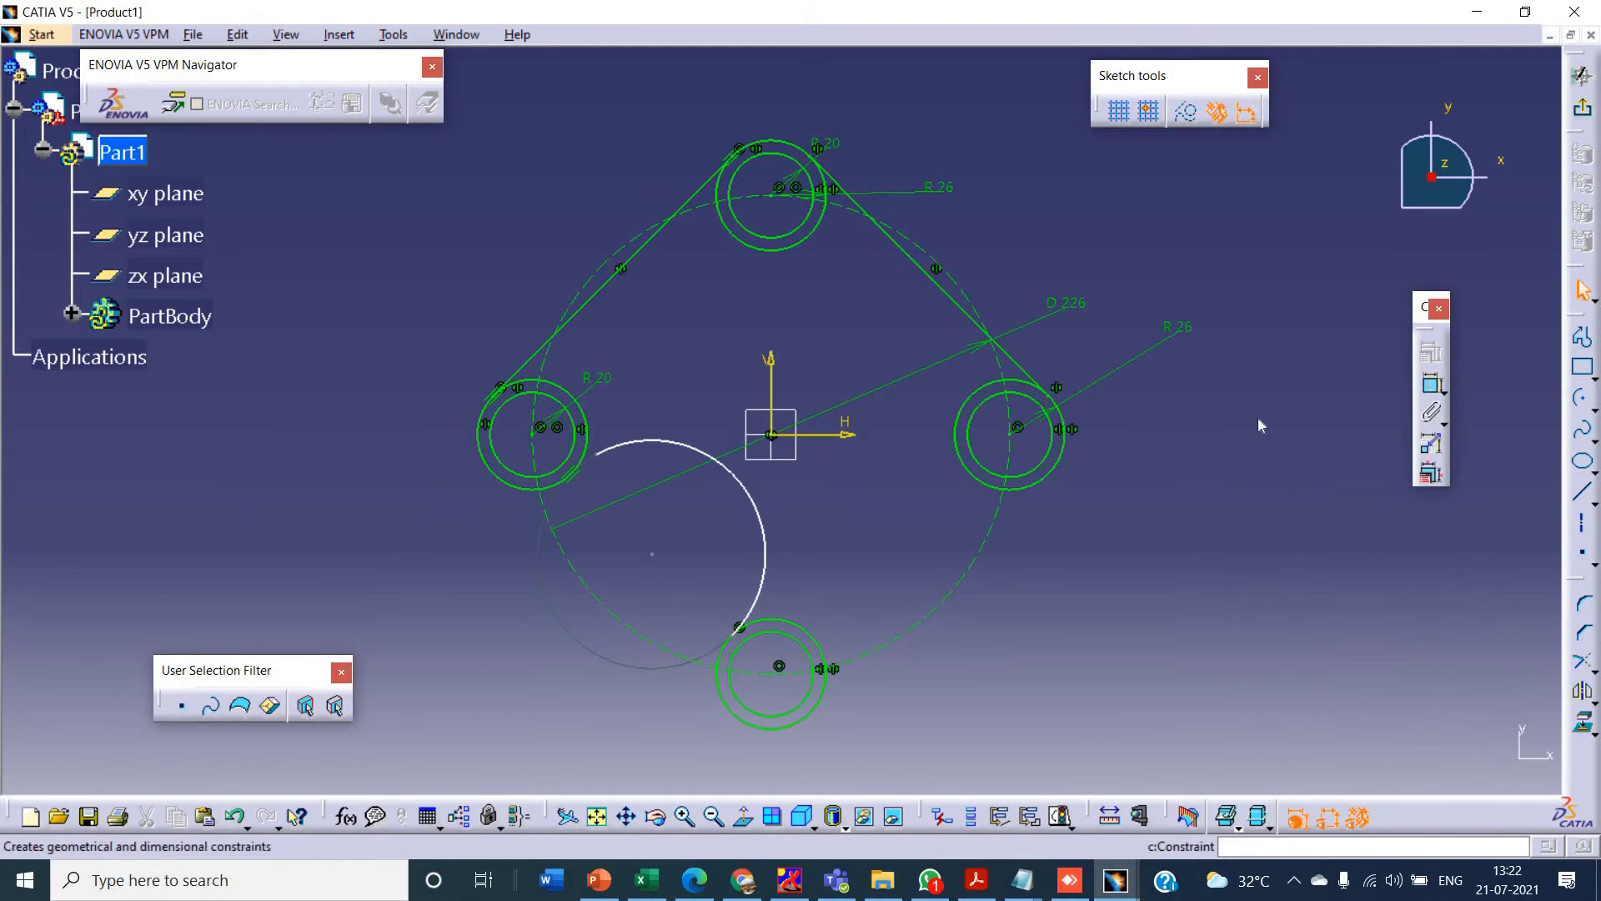
# - Dimension the arc's radius and make its upper endpoint coincident with the left outer circle
pyautogui.click(720, 479)
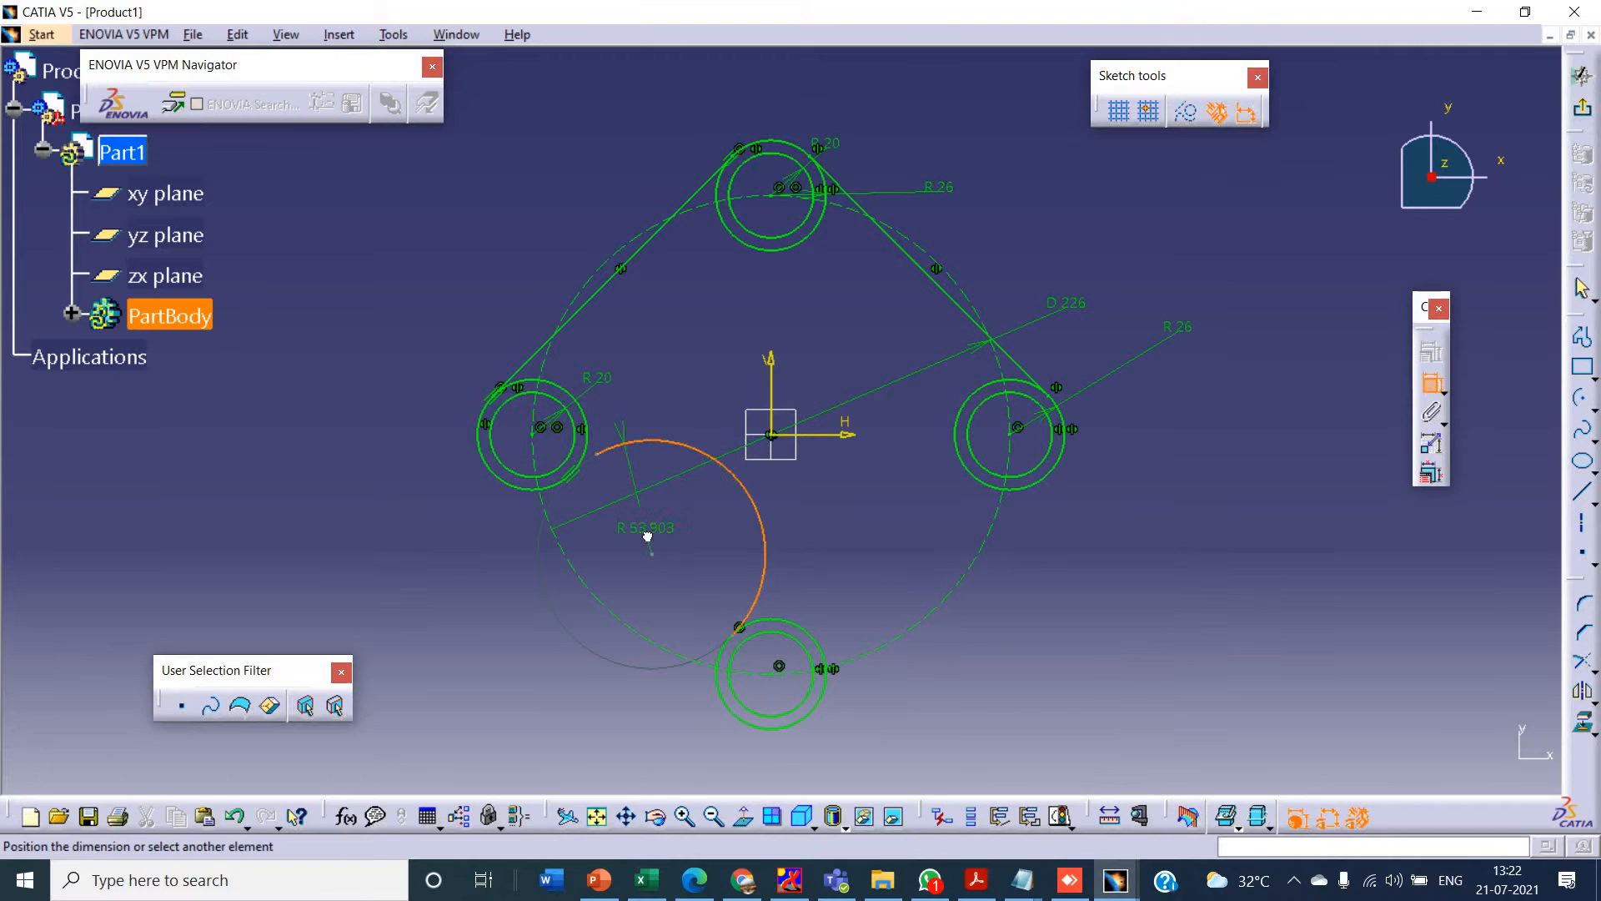
pyautogui.click(590, 461)
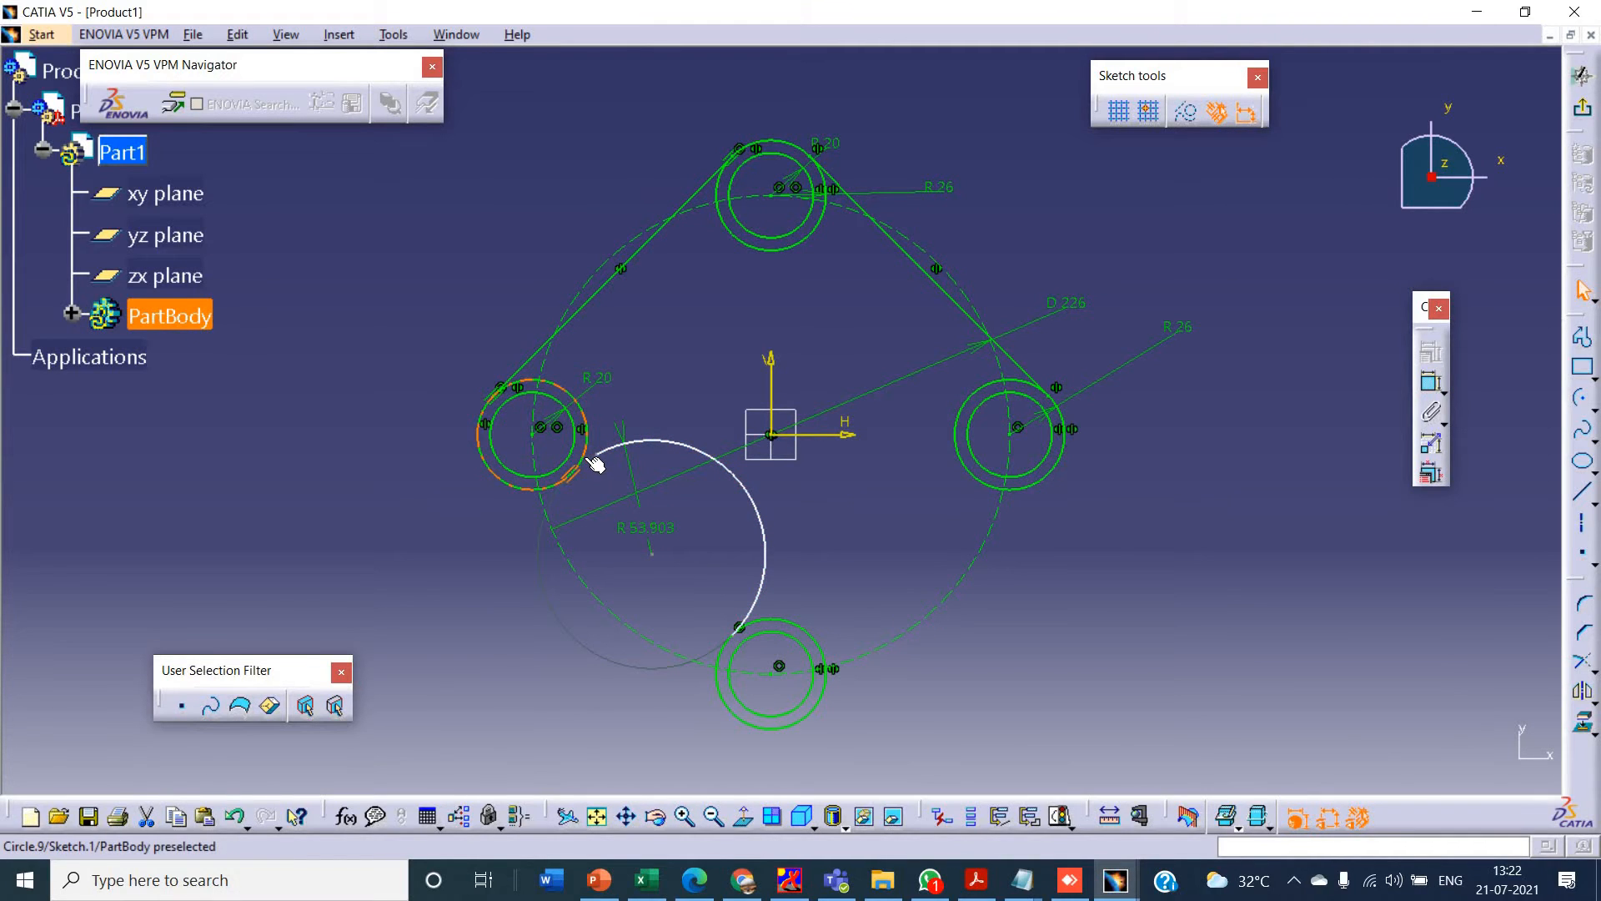
pyautogui.keyDown('ctrl'); pyautogui.click(585, 454); pyautogui.keyUp('ctrl')
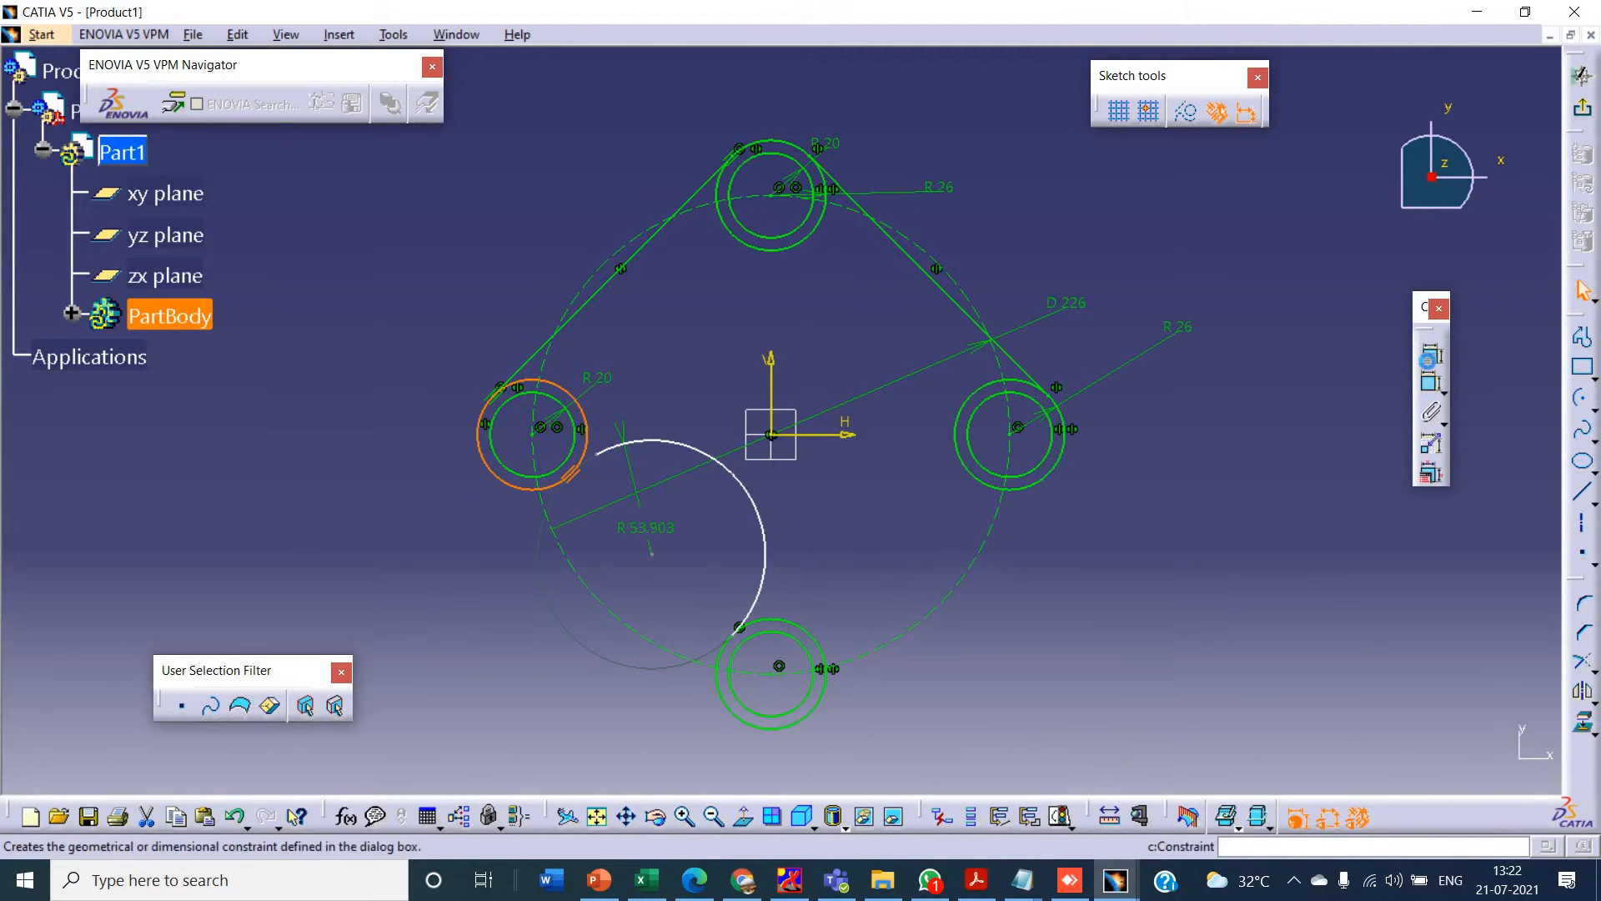
pyautogui.click(1431, 351)
pyautogui.click(1463, 460)
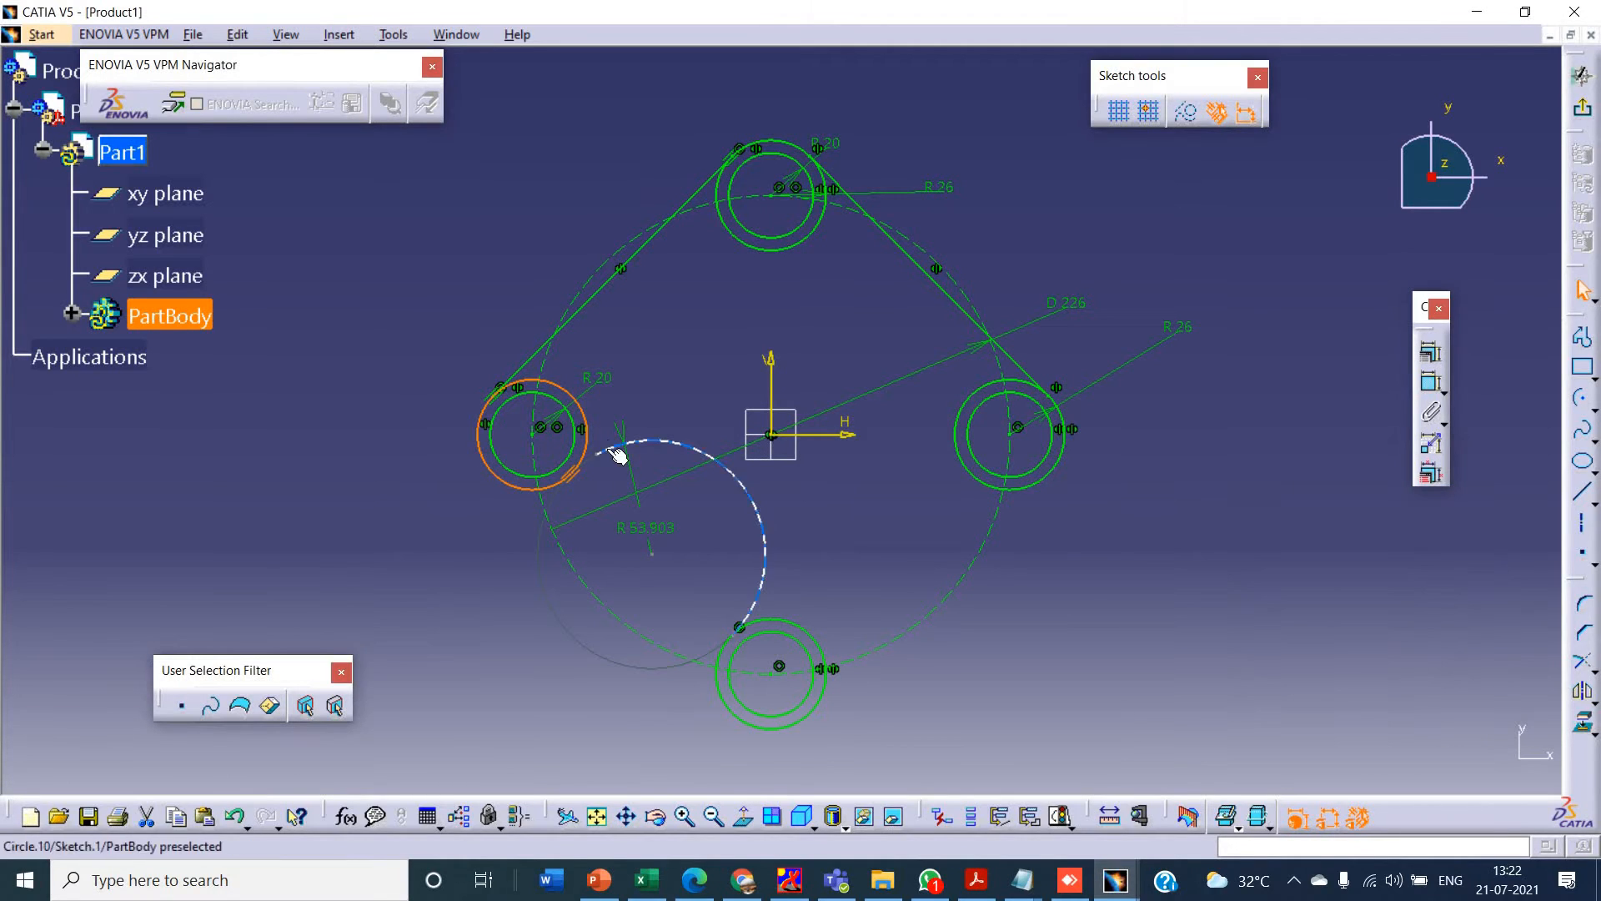
pyautogui.doubleClick(581, 463)
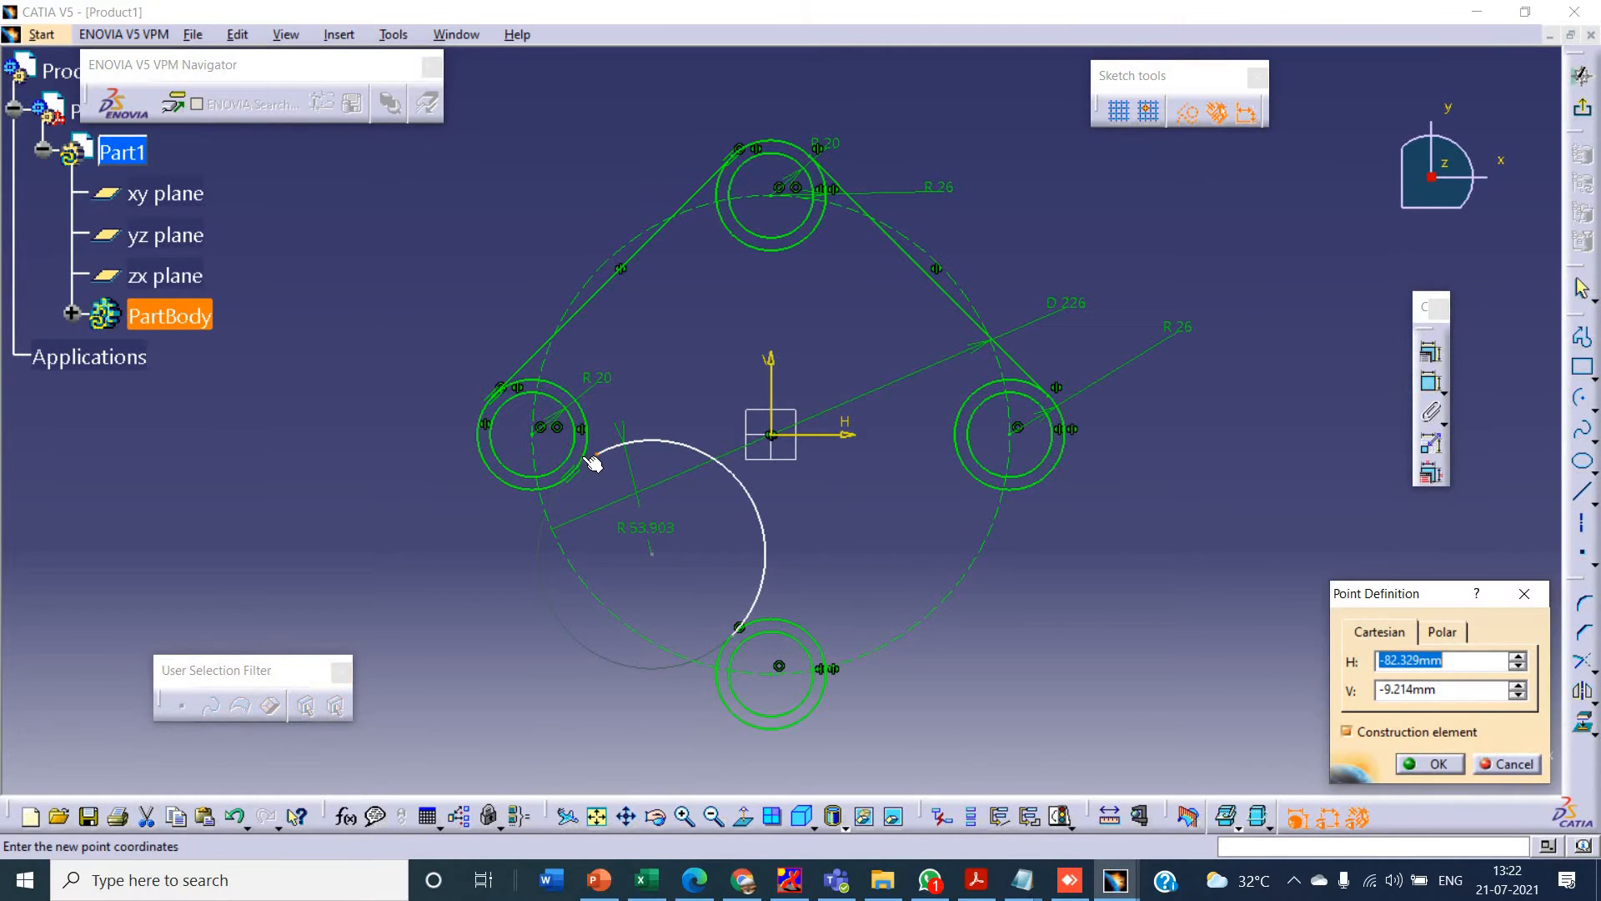
pyautogui.click(1490, 764)
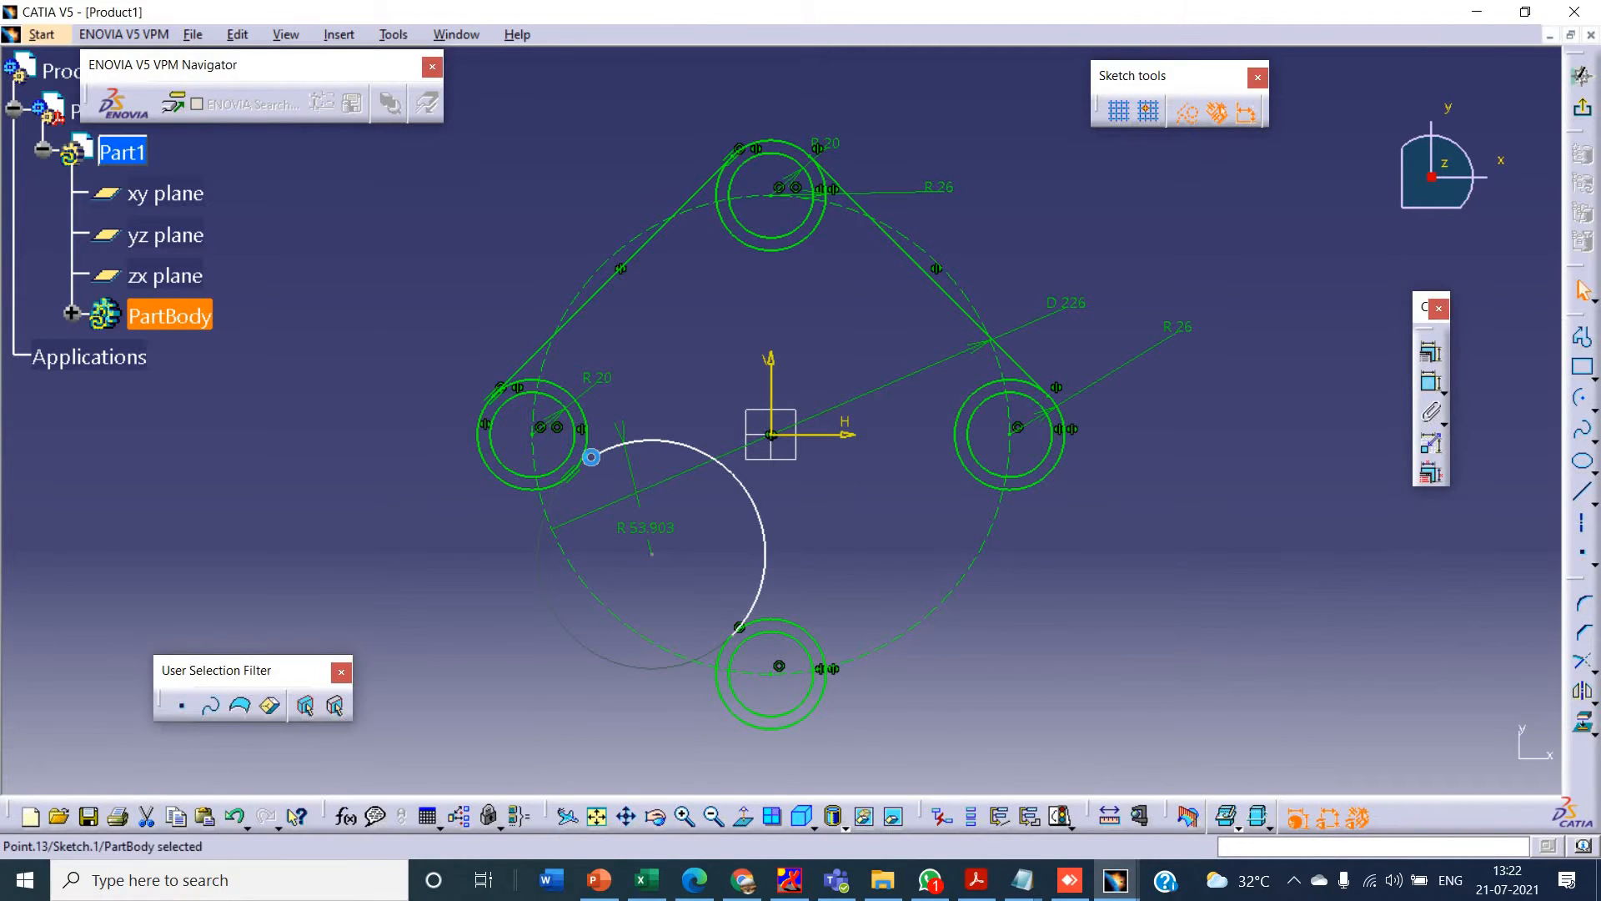
pyautogui.click(586, 454)
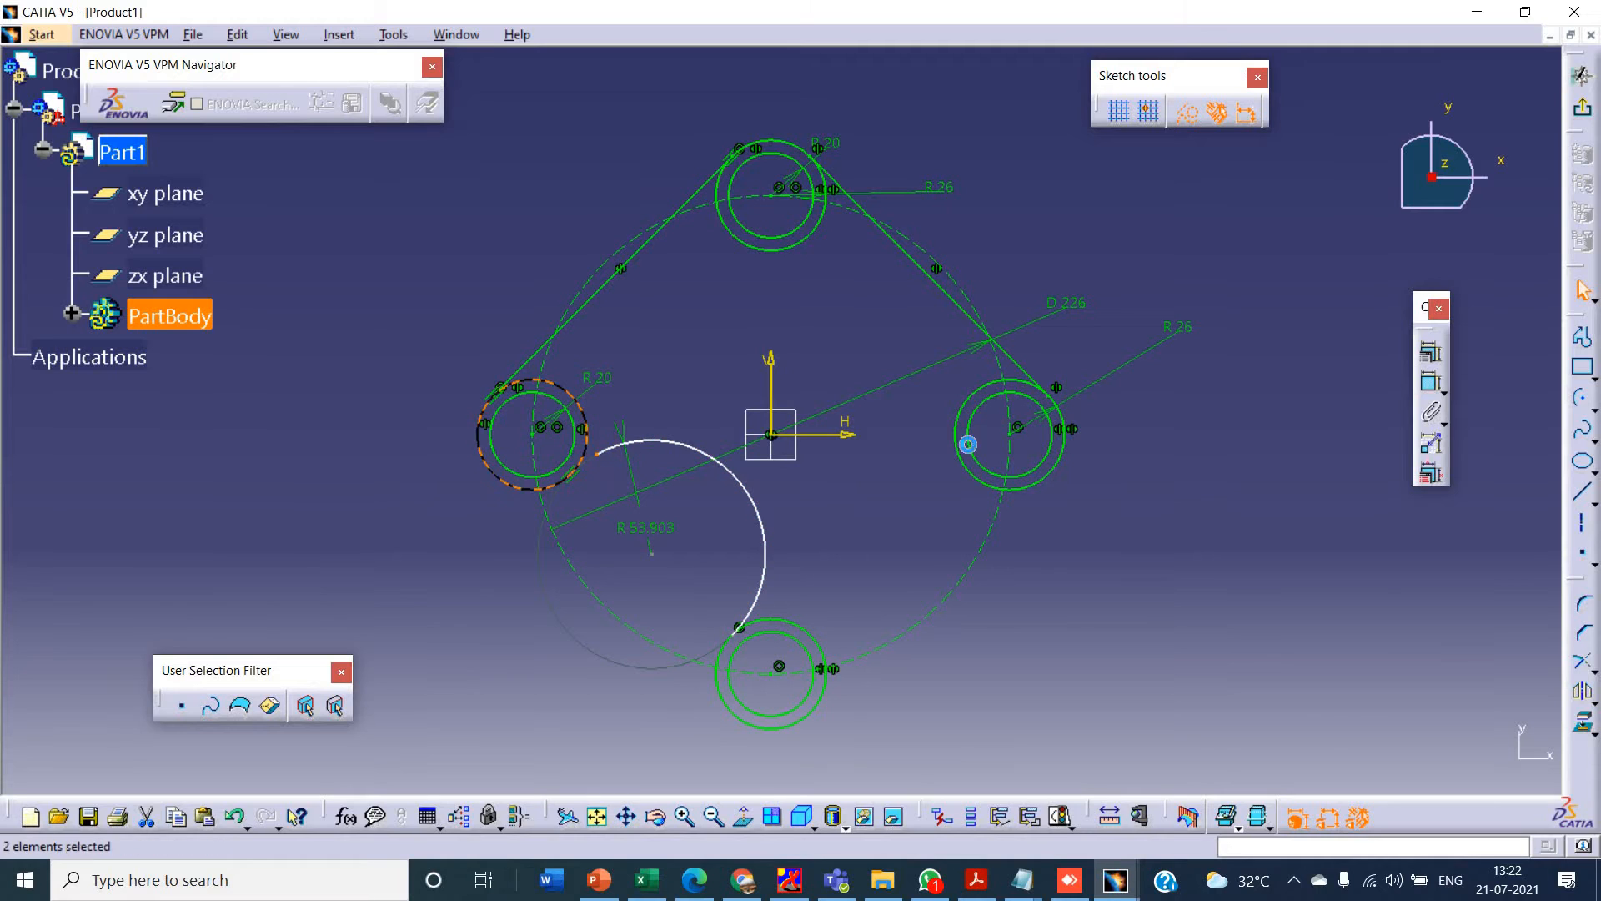
pyautogui.click(1437, 351)
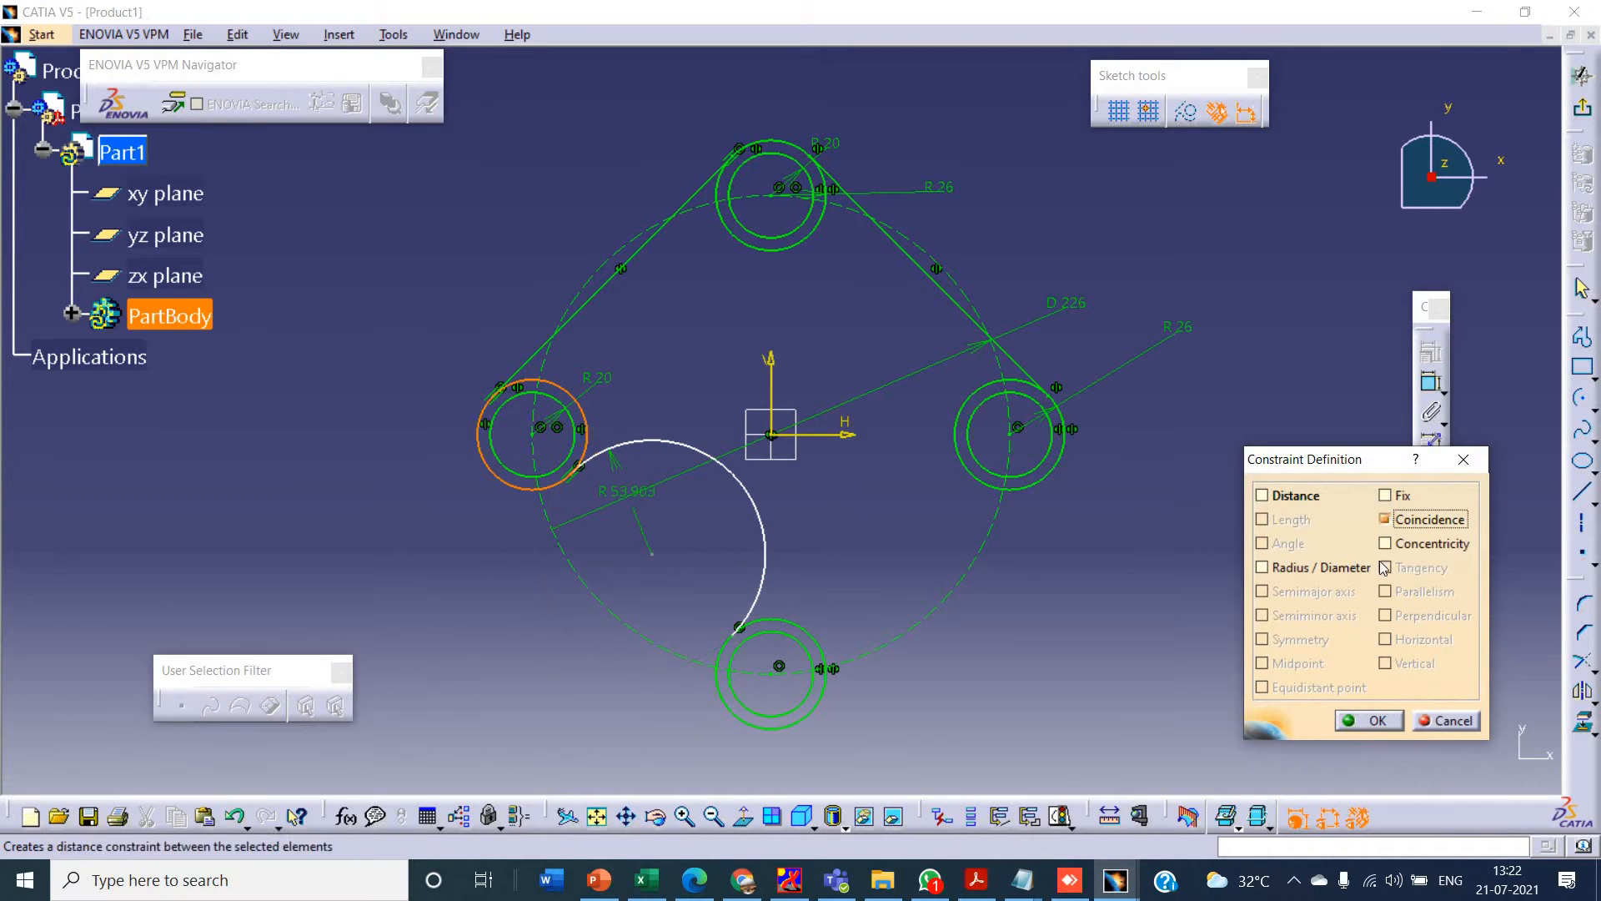
pyautogui.click(1370, 720)
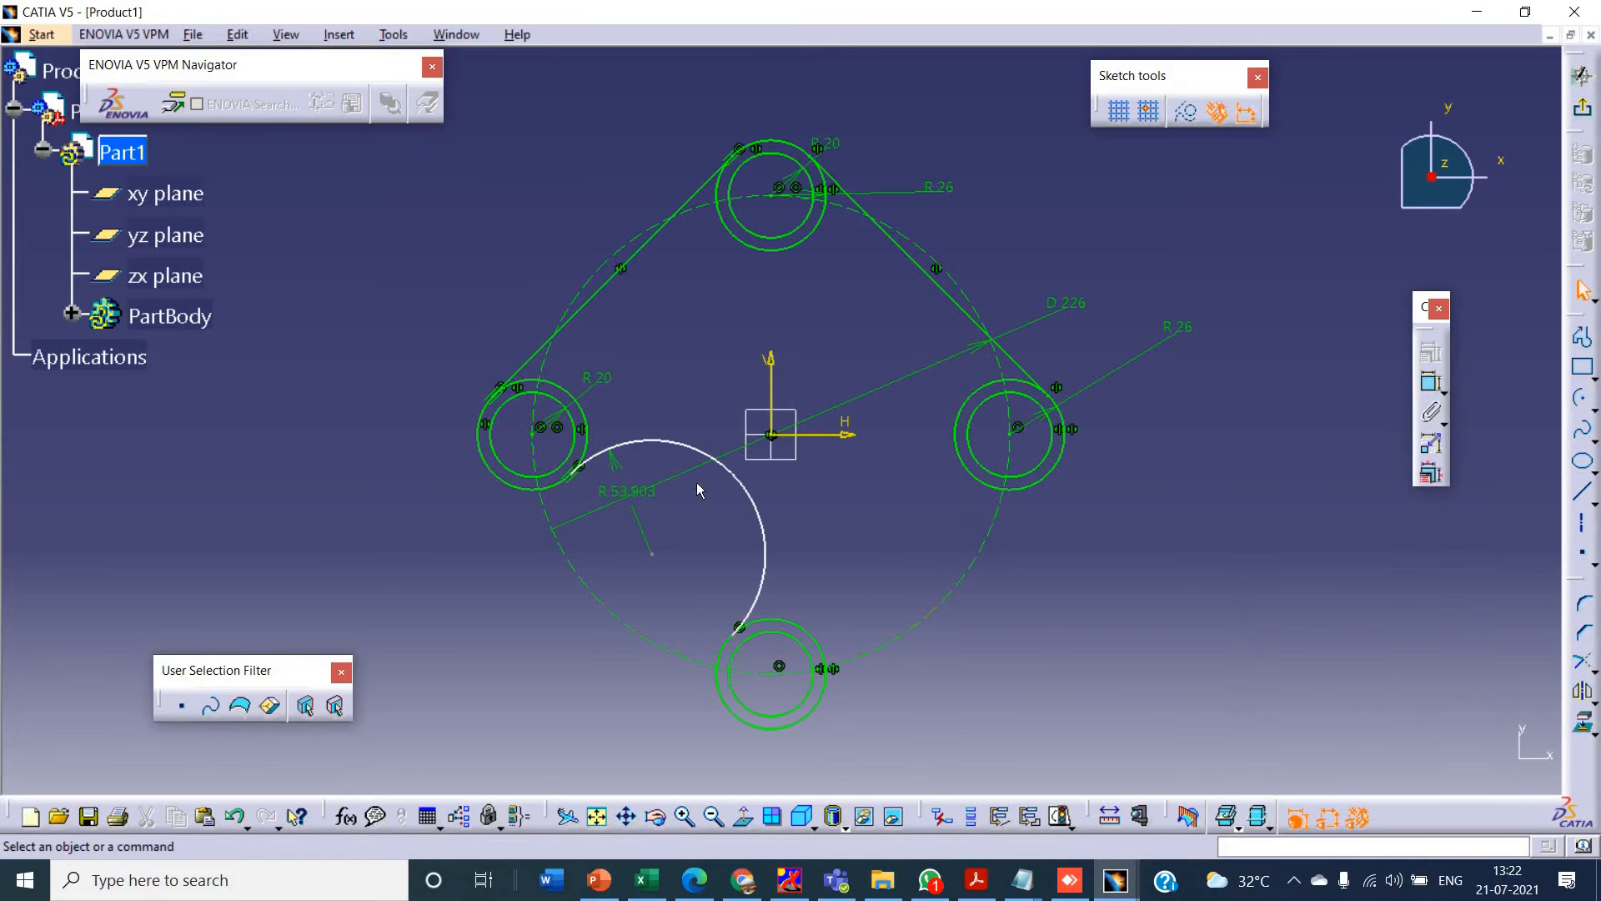
# - Try to set the construction circle's diameter to 40 mm, undo that change, and delete the connecting arc
pyautogui.hotkey('alt', 'Tab')
pyautogui.hotkey('alt', 'Tab')
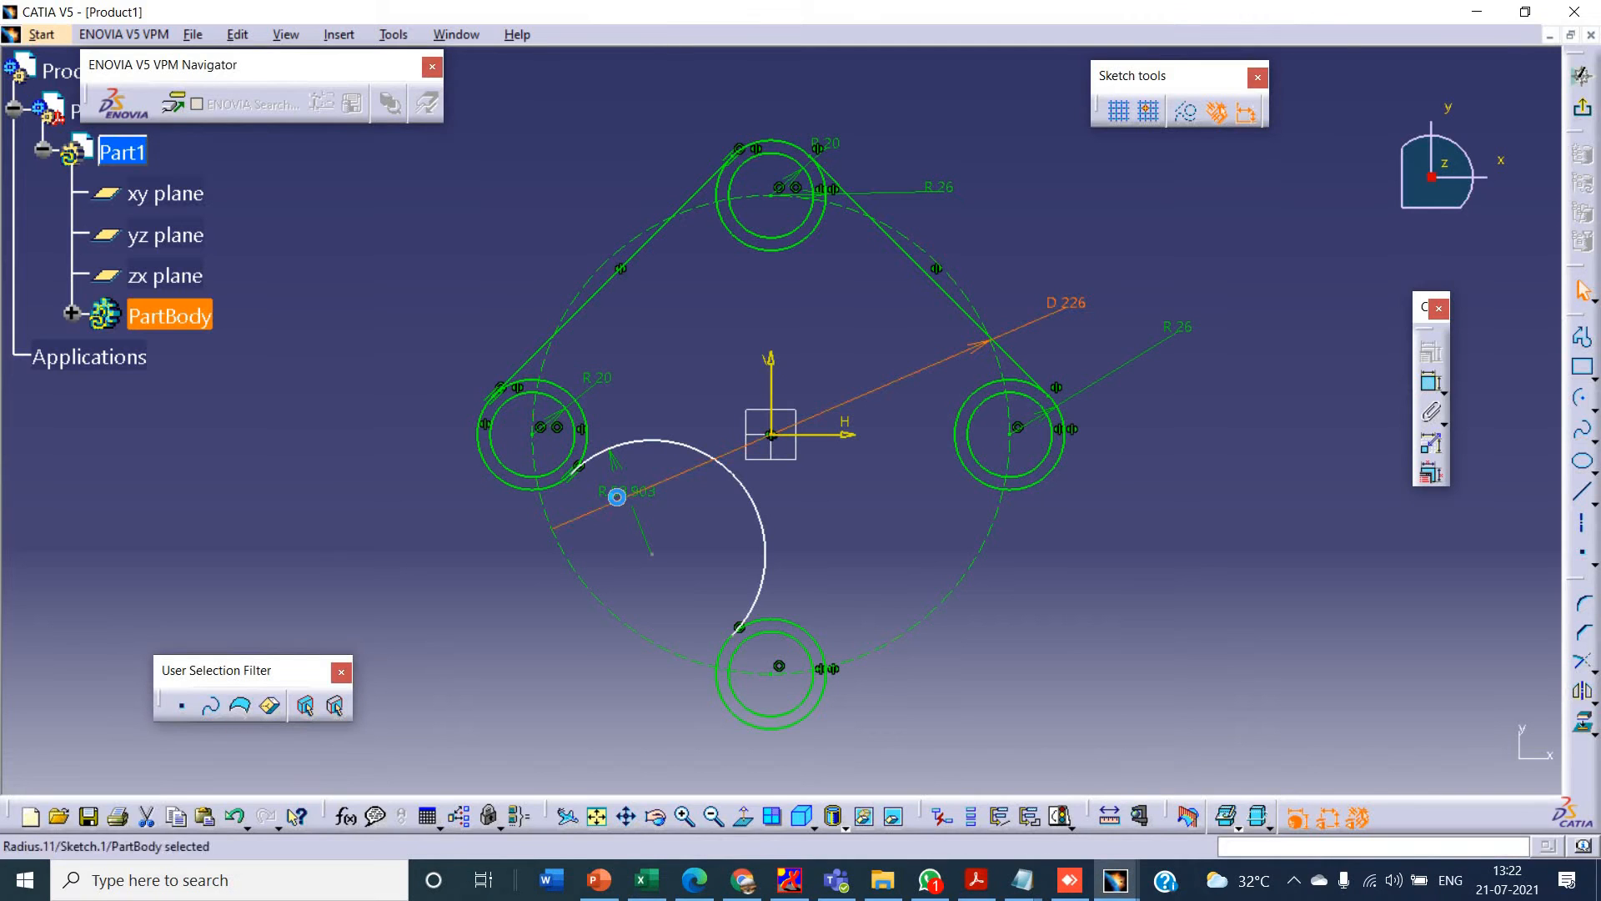
pyautogui.doubleClick(614, 498)
pyautogui.press('Return')
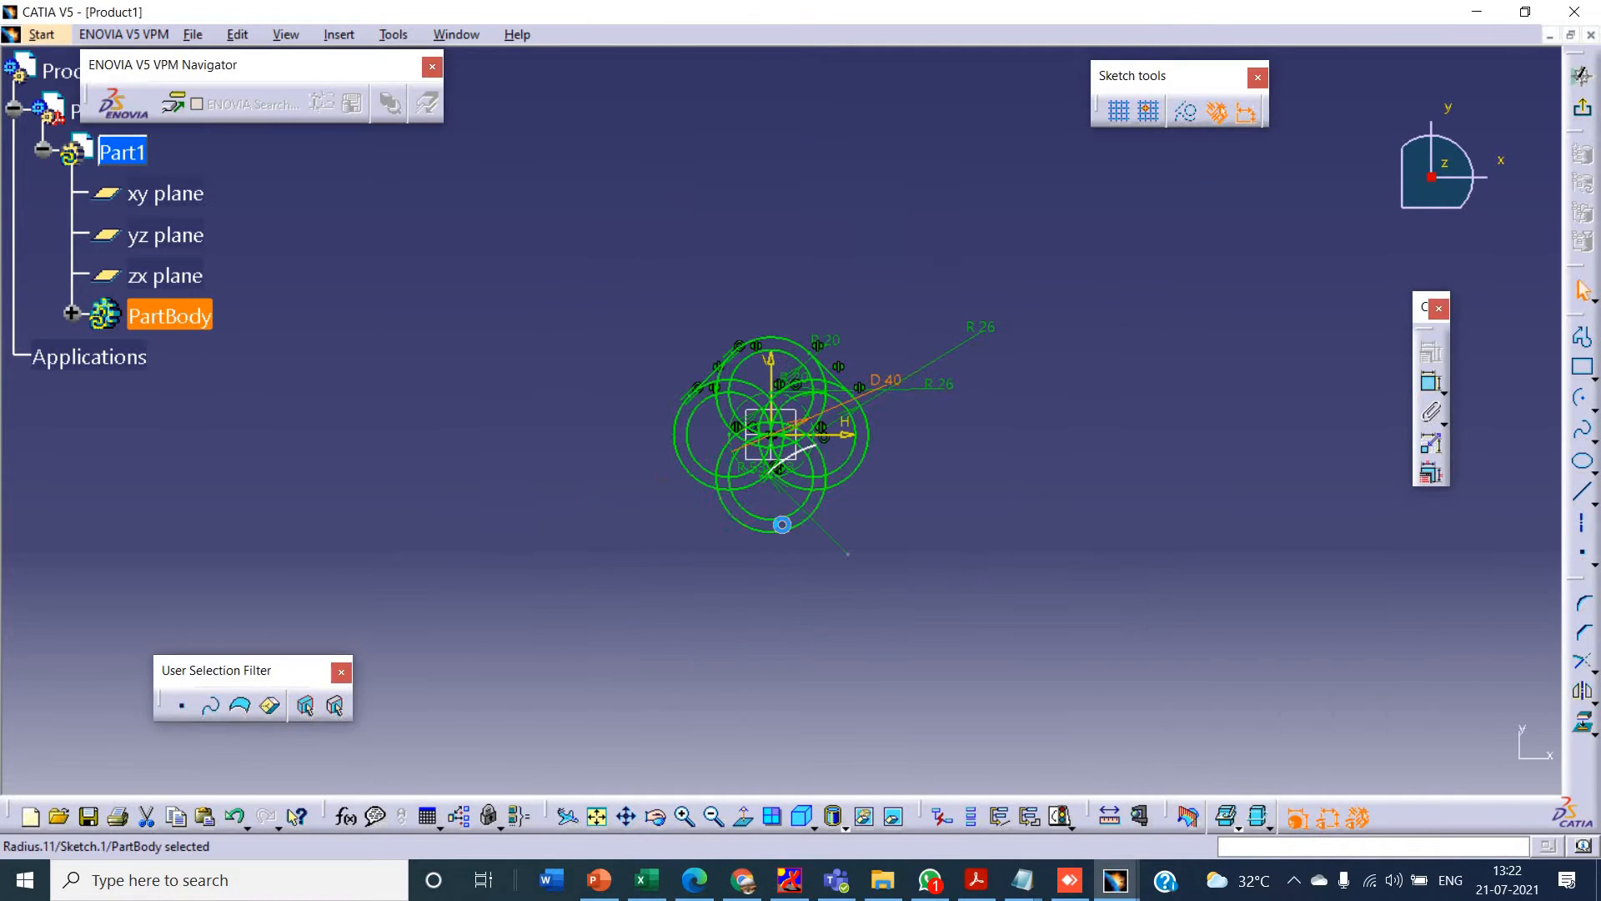
pyautogui.hotkey('ctrl', 'z')
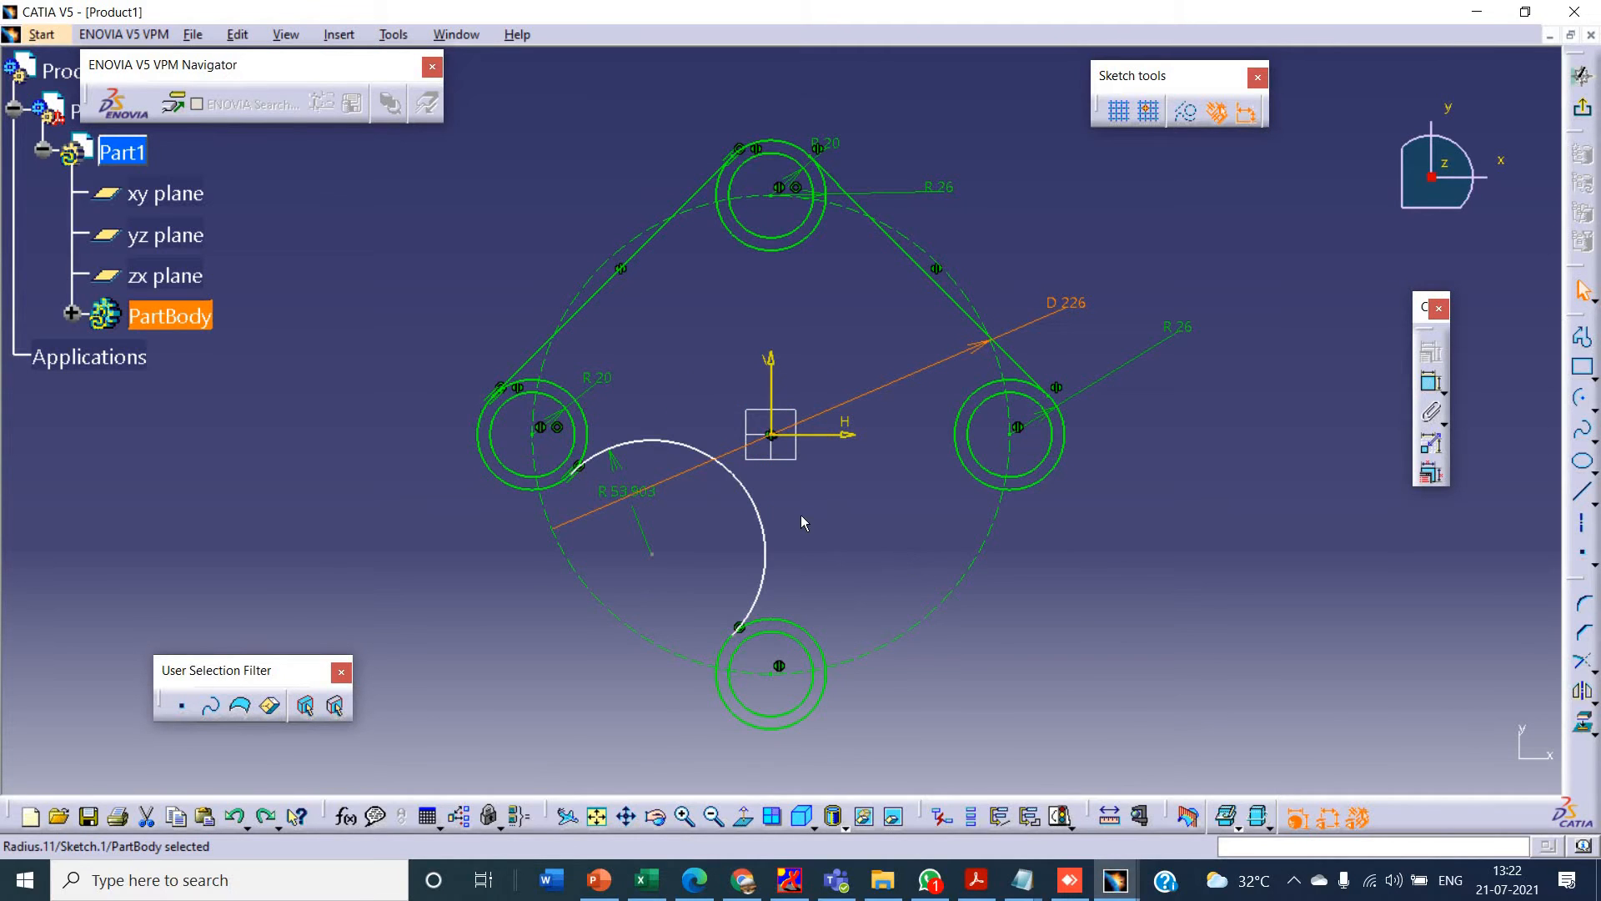
pyautogui.click(766, 509)
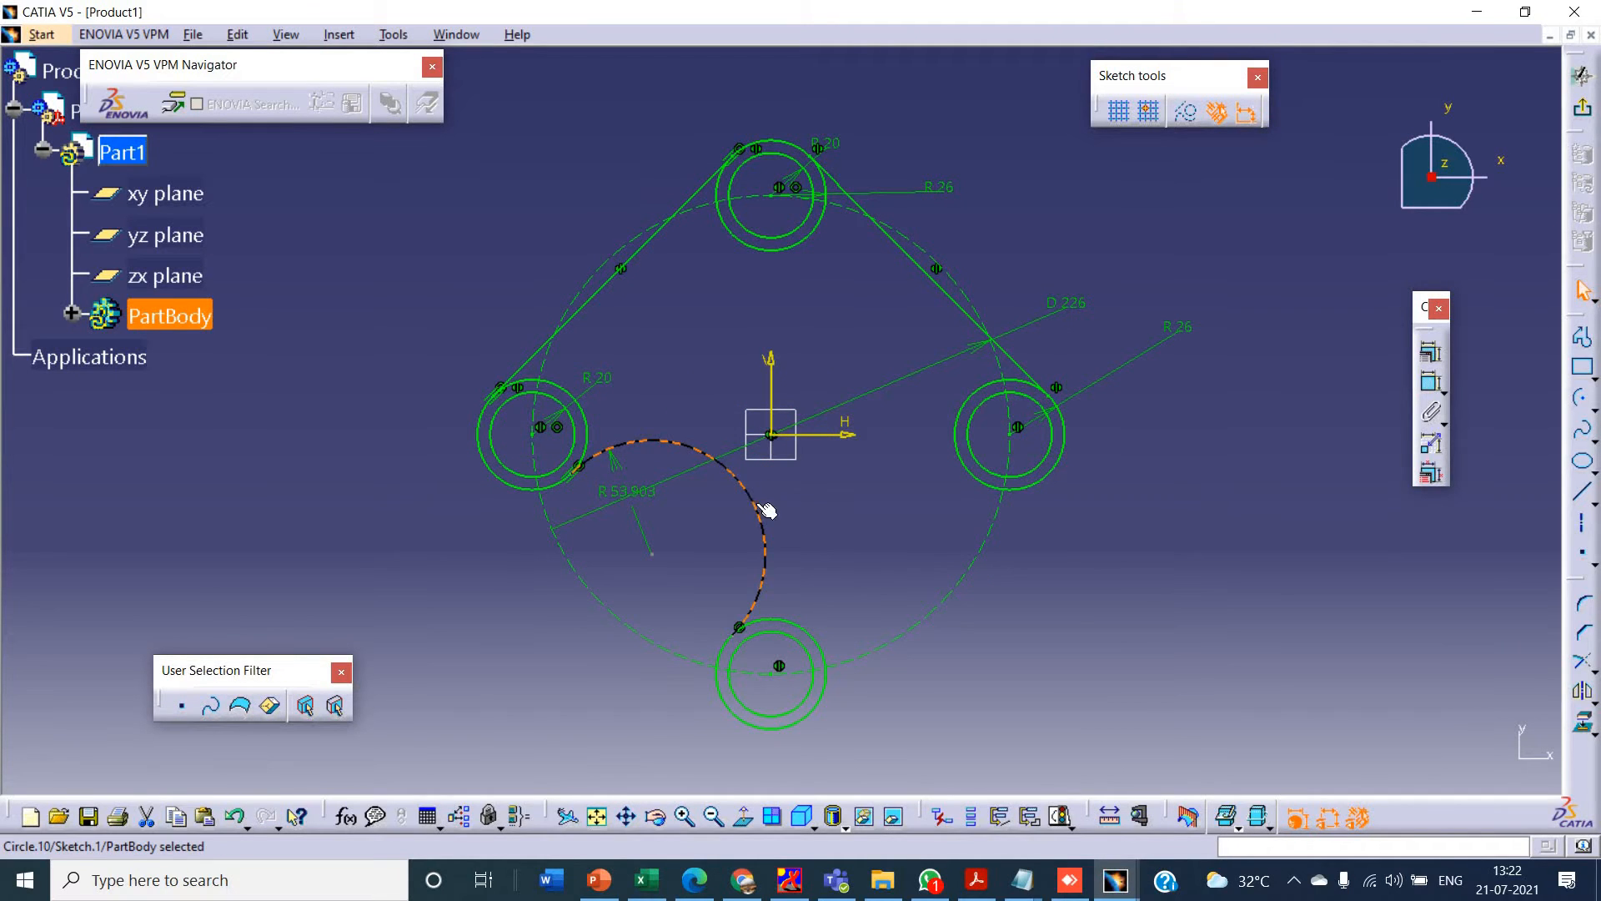
pyautogui.press('Delete')
# - Sketch a new arc with a radius of about 32 mm between the left and lower outer circles
pyautogui.click(1582, 398)
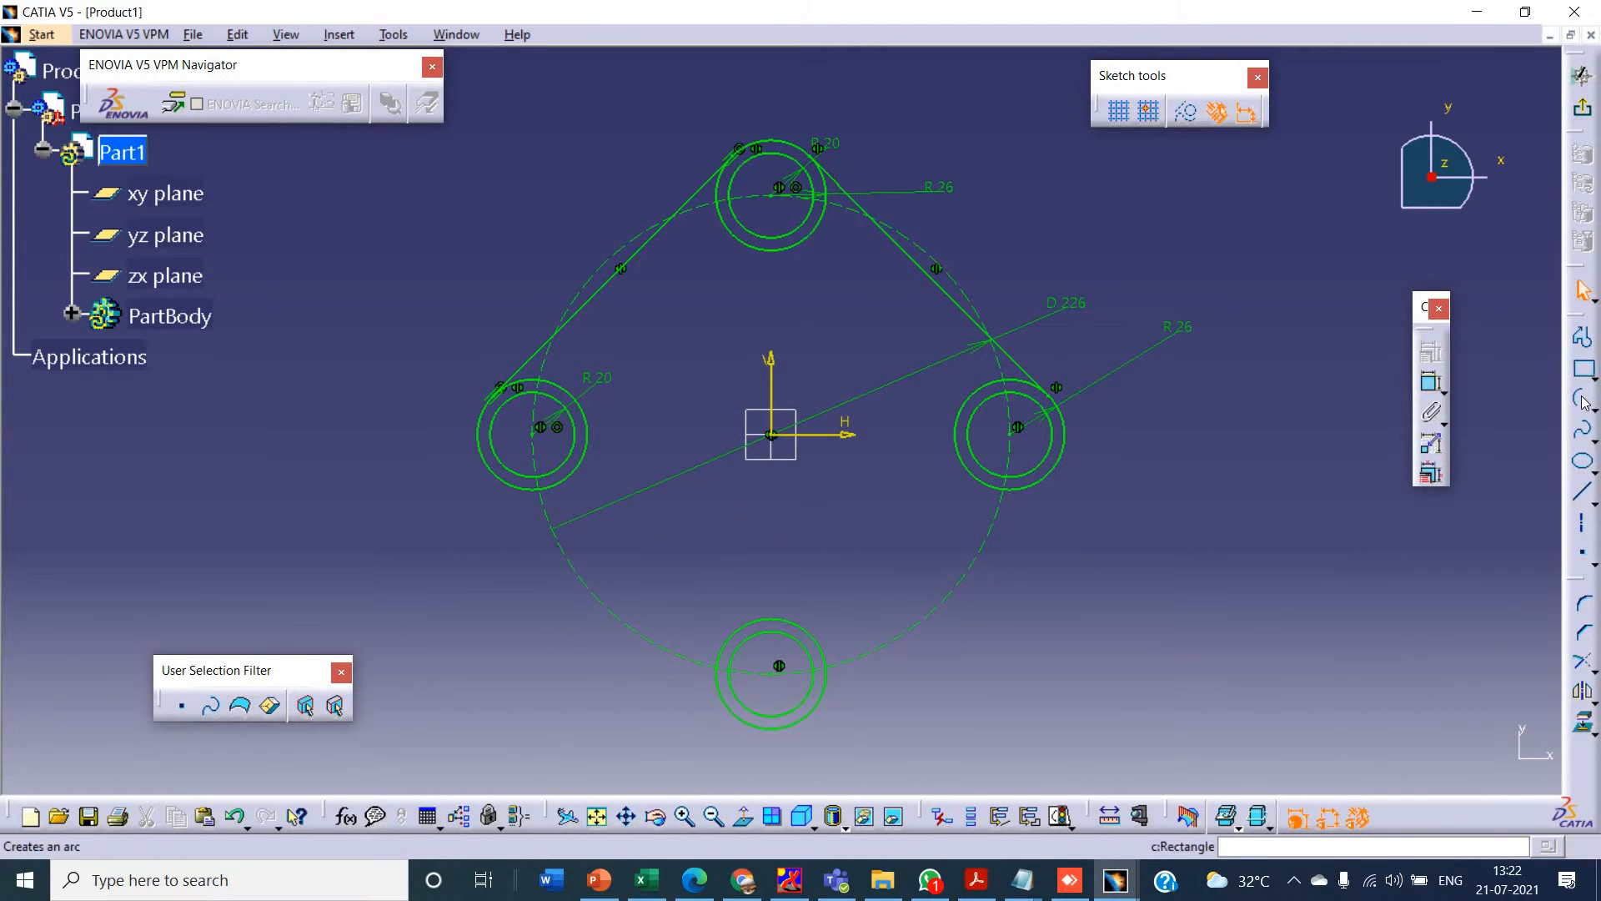
pyautogui.click(614, 552)
pyautogui.click(622, 487)
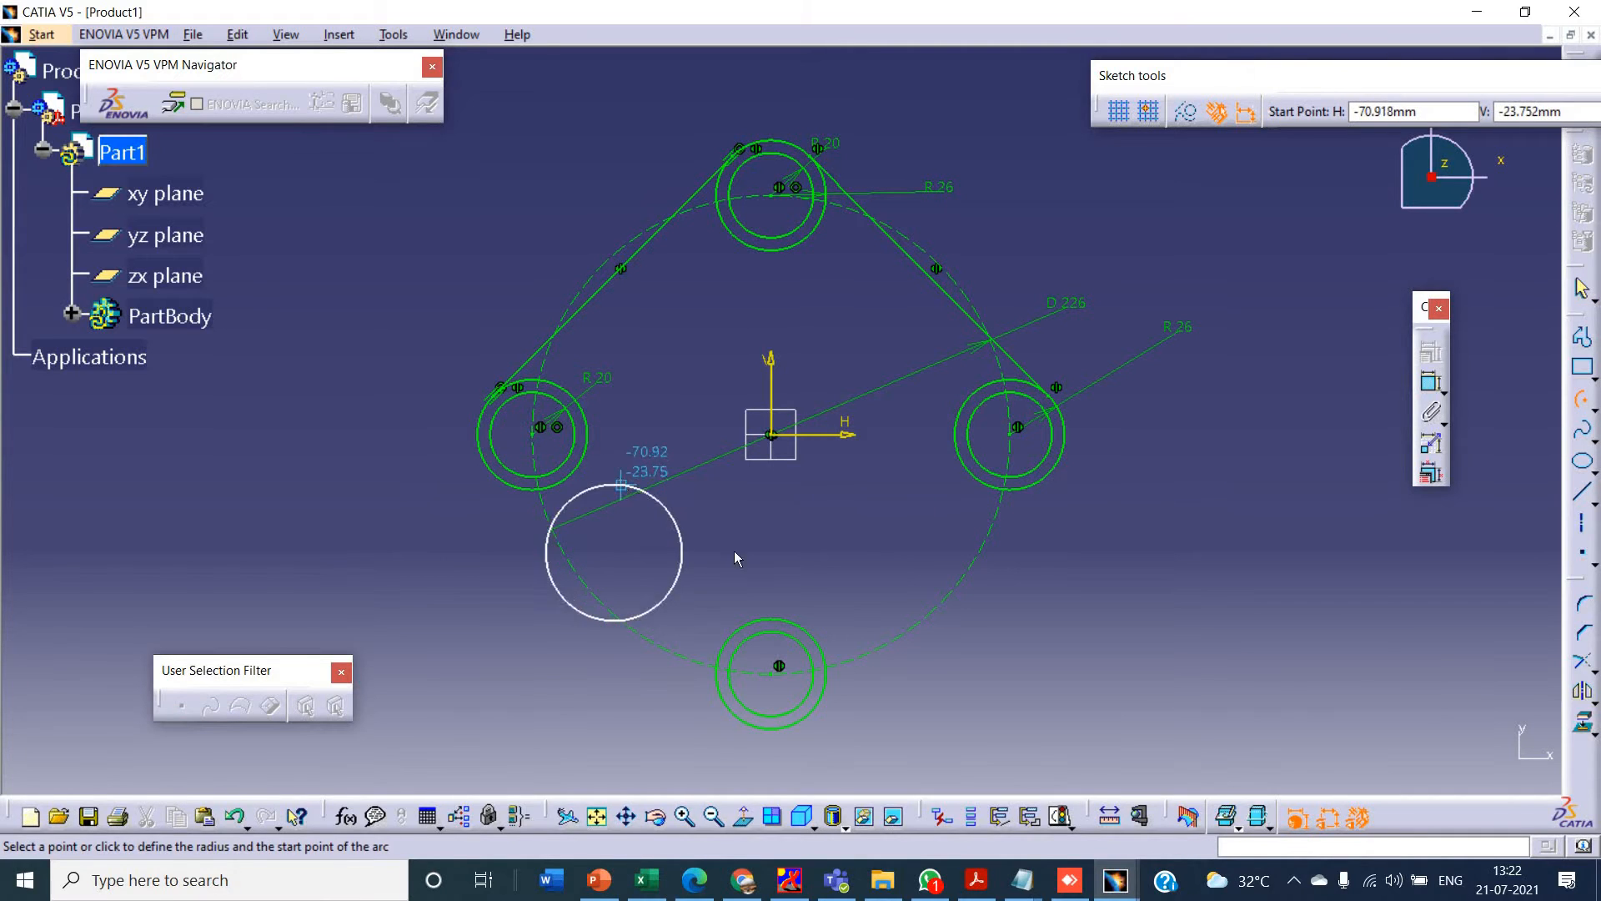
pyautogui.click(683, 555)
# - Dimension the new arc's radius and set it to 40 mm
pyautogui.click(662, 504)
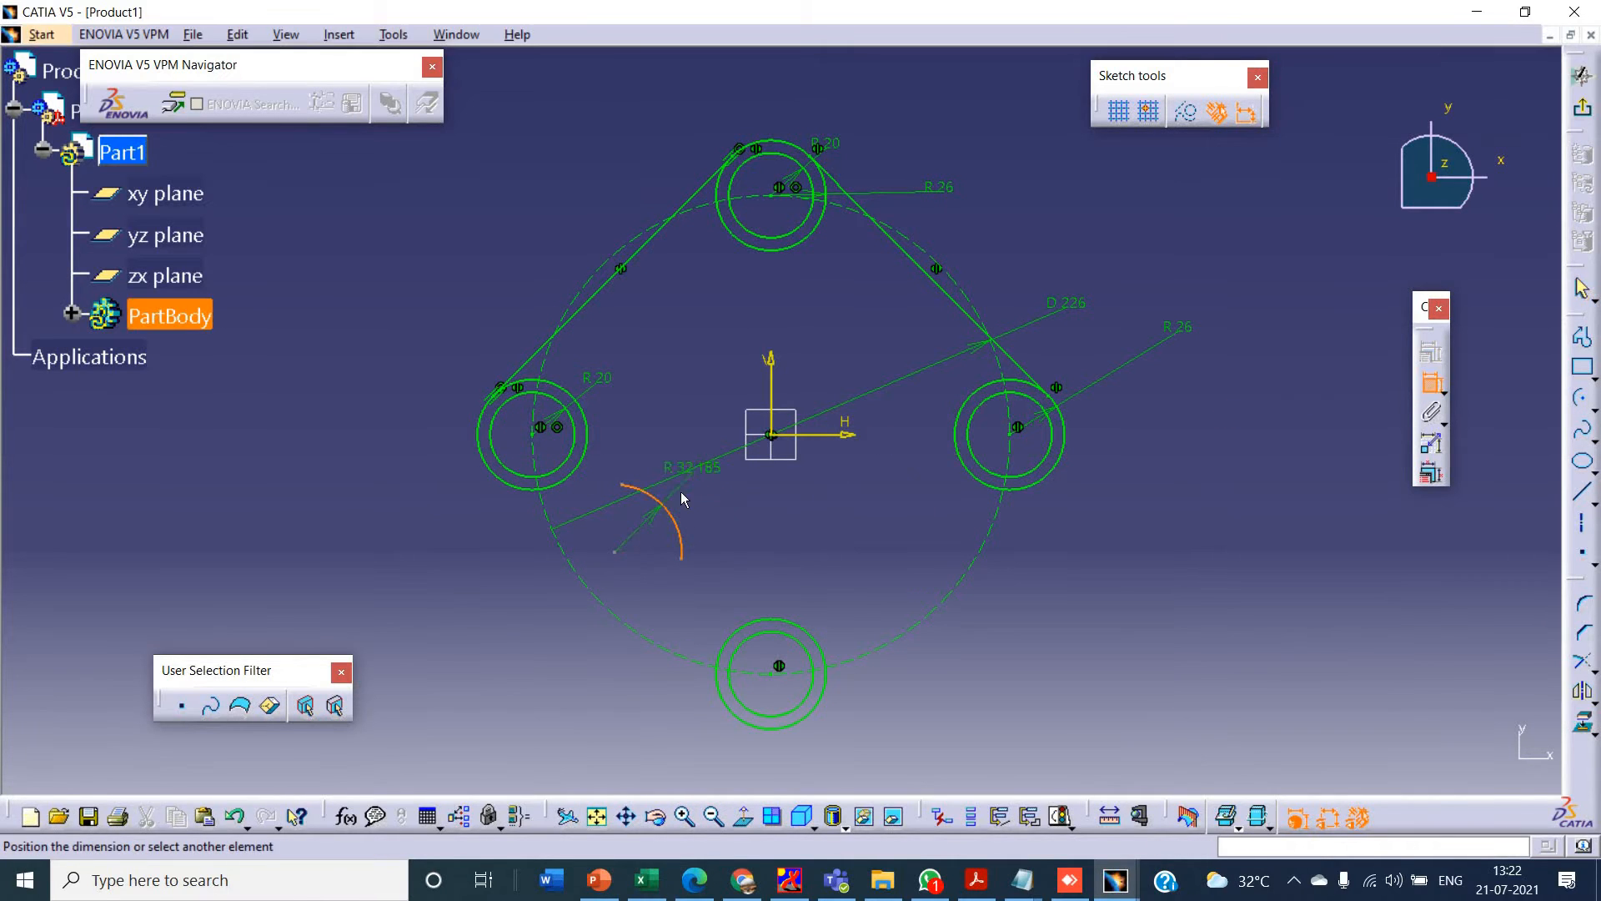
pyautogui.click(680, 487)
pyautogui.doubleClick(652, 512)
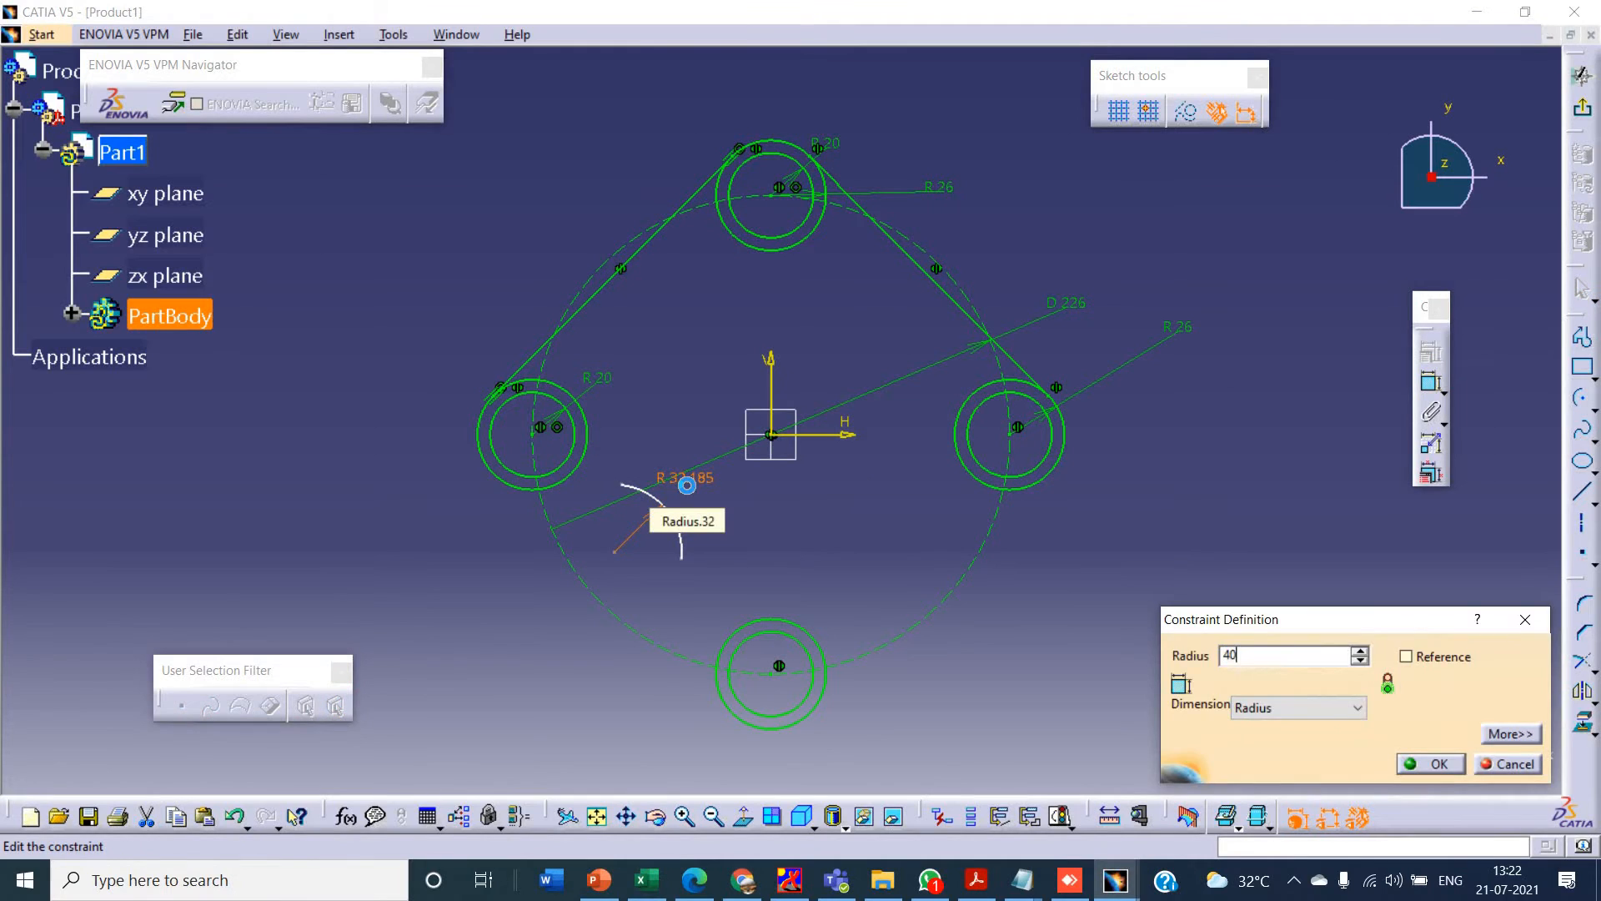
pyautogui.press('Return')
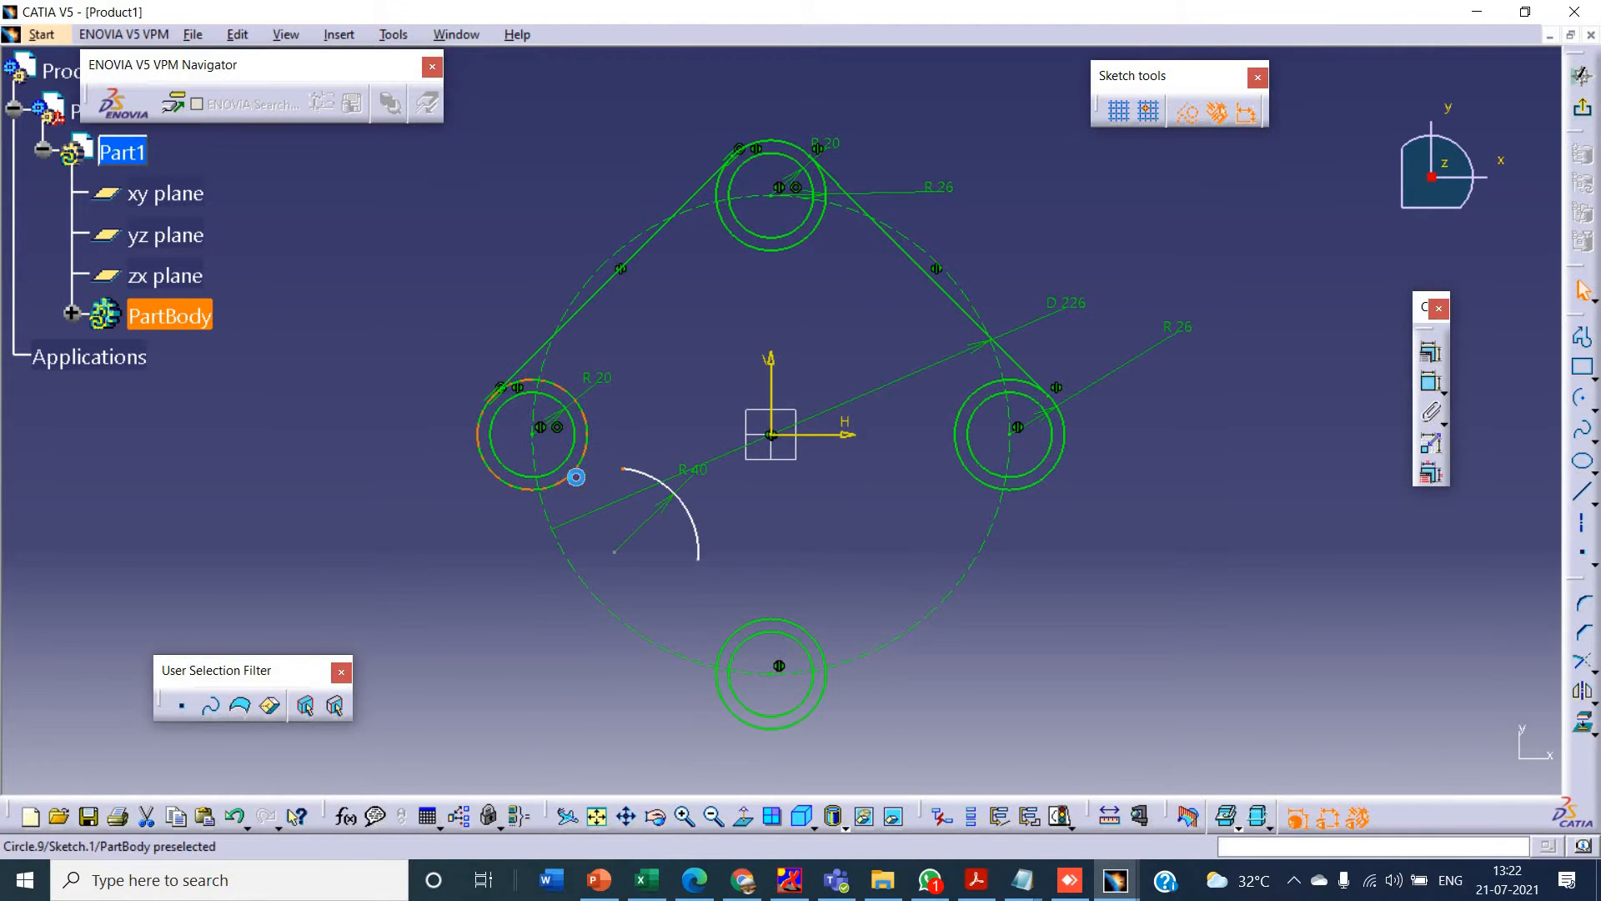
# - Try to add a tangency constraint between the 40 mm arc and the left outer circle
pyautogui.click(576, 477)
pyautogui.click(1430, 352)
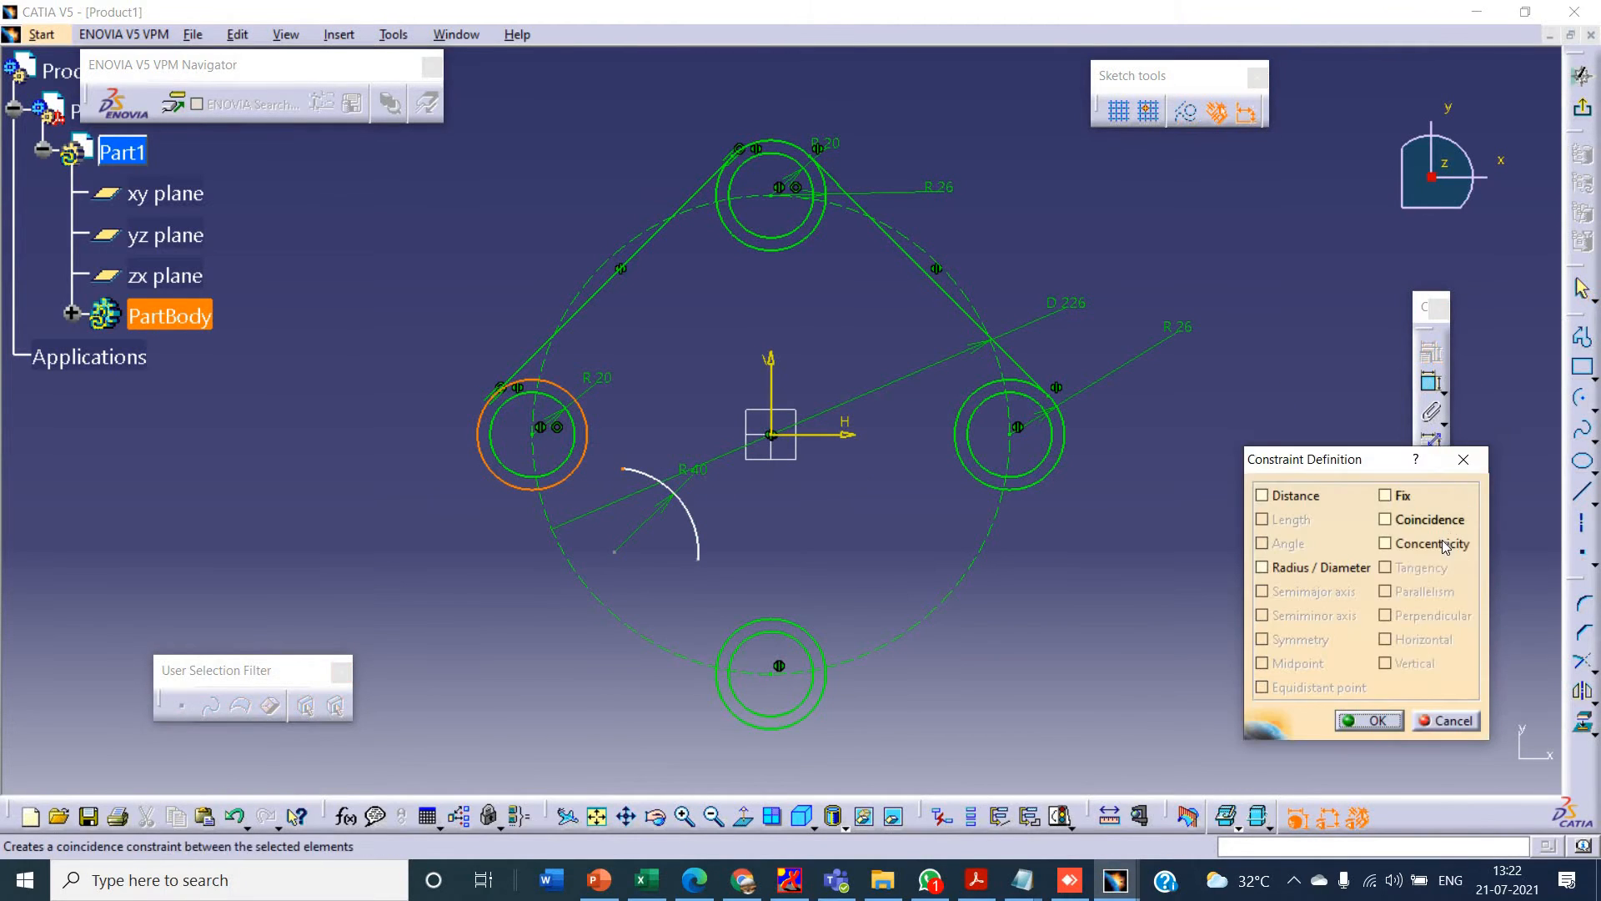
pyautogui.click(1465, 460)
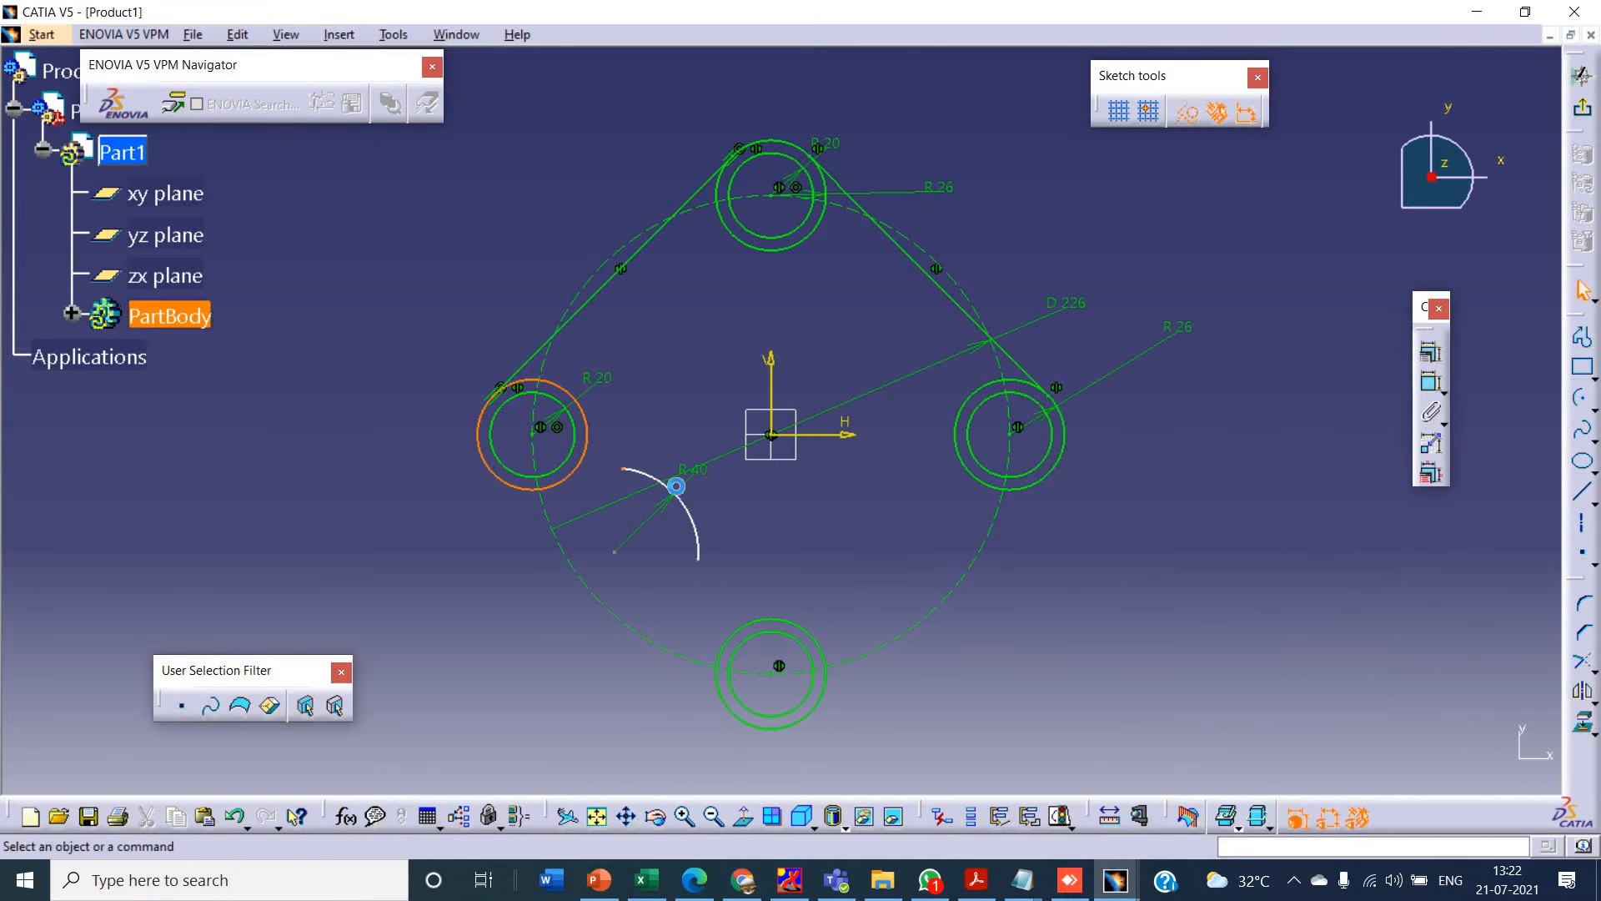
pyautogui.click(689, 515)
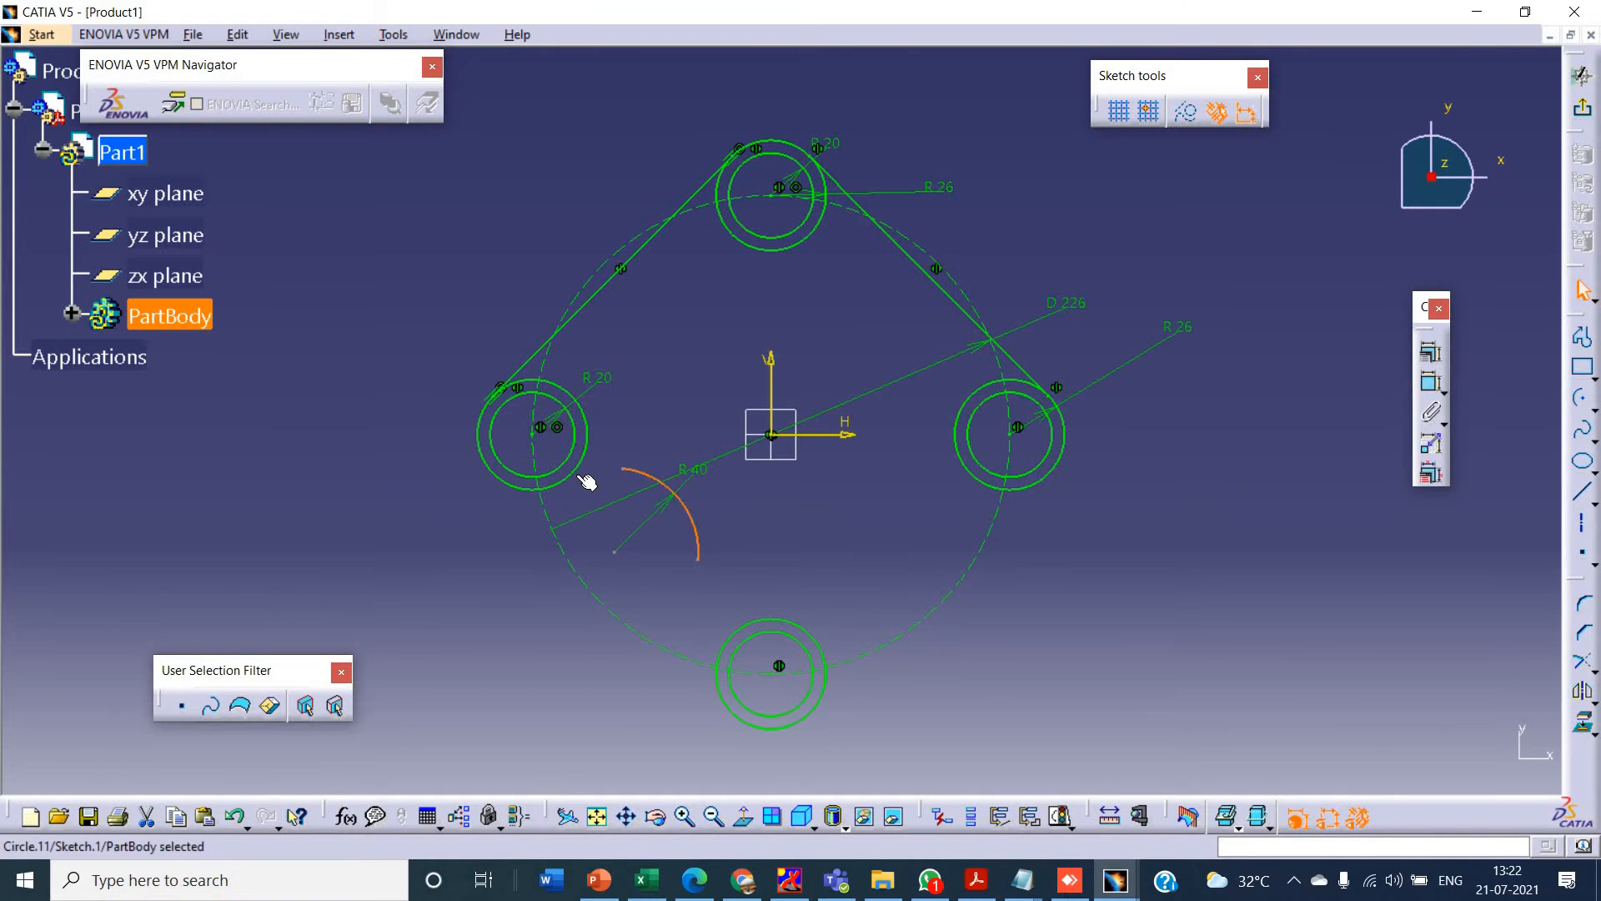
pyautogui.click(1431, 352)
pyautogui.click(1413, 568)
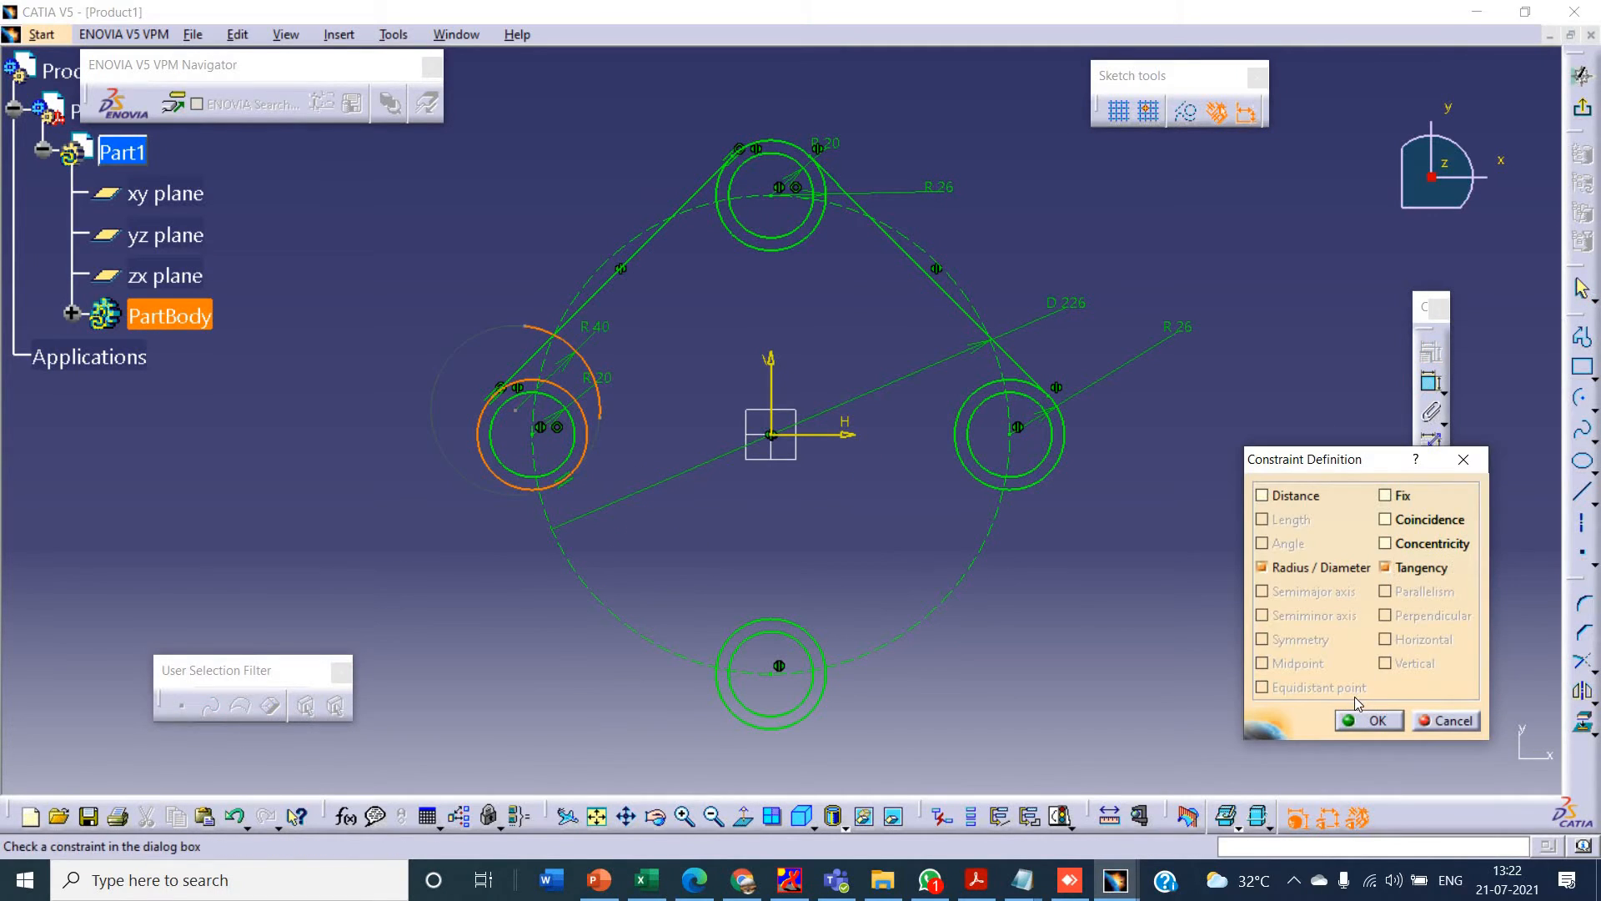
pyautogui.click(1448, 722)
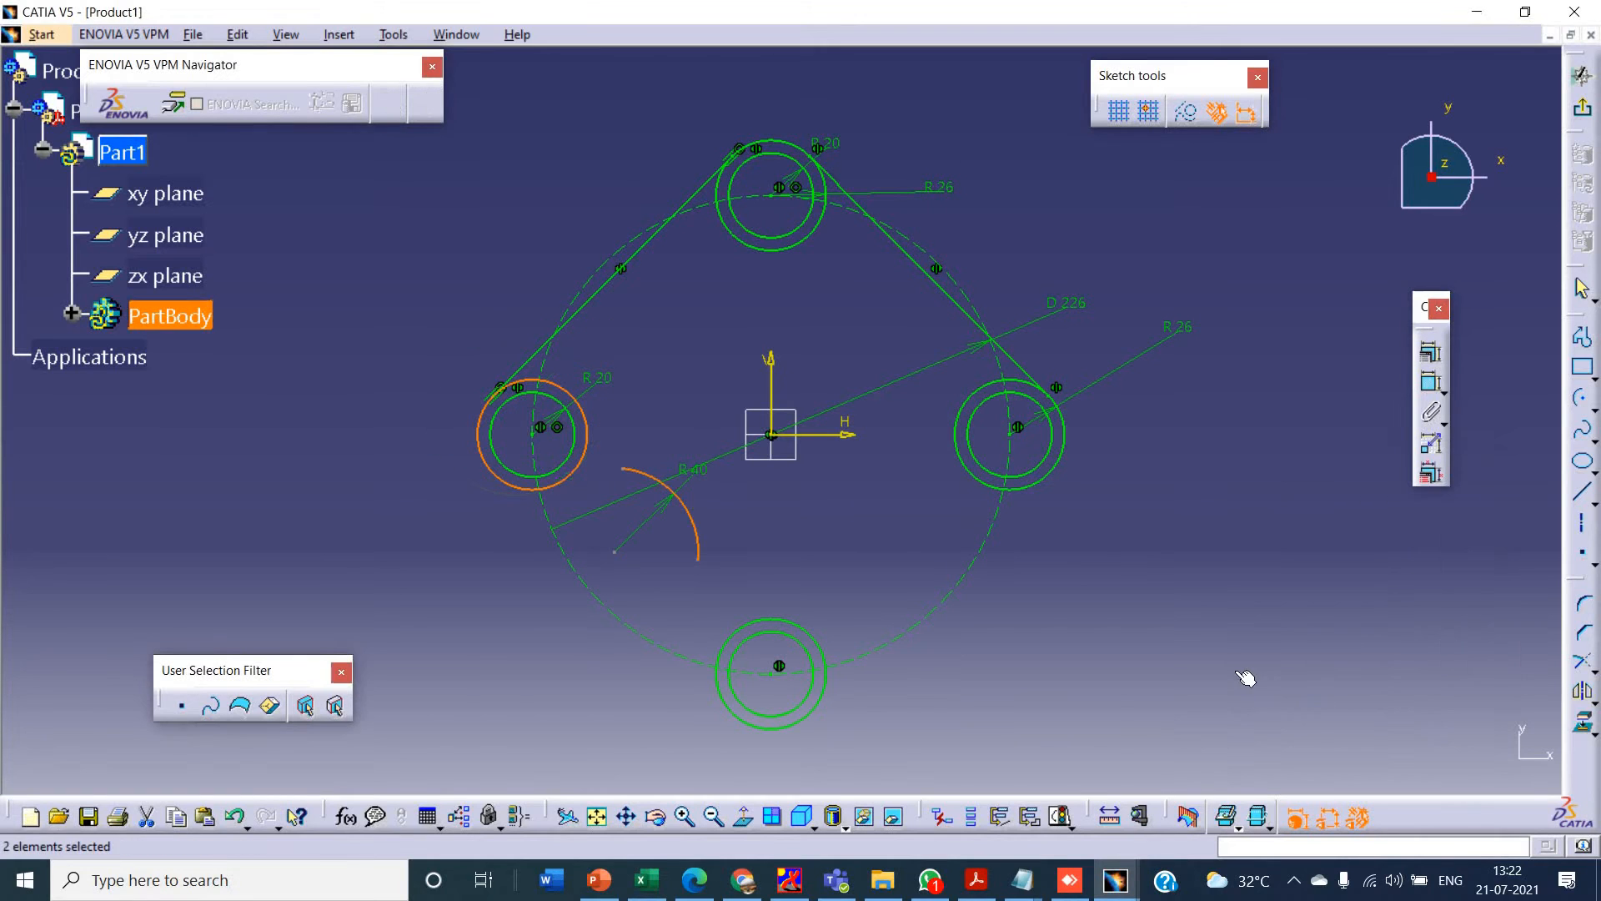
# - Make the 40 mm arc's upper endpoint coincident with the left outer circle
pyautogui.click(627, 472)
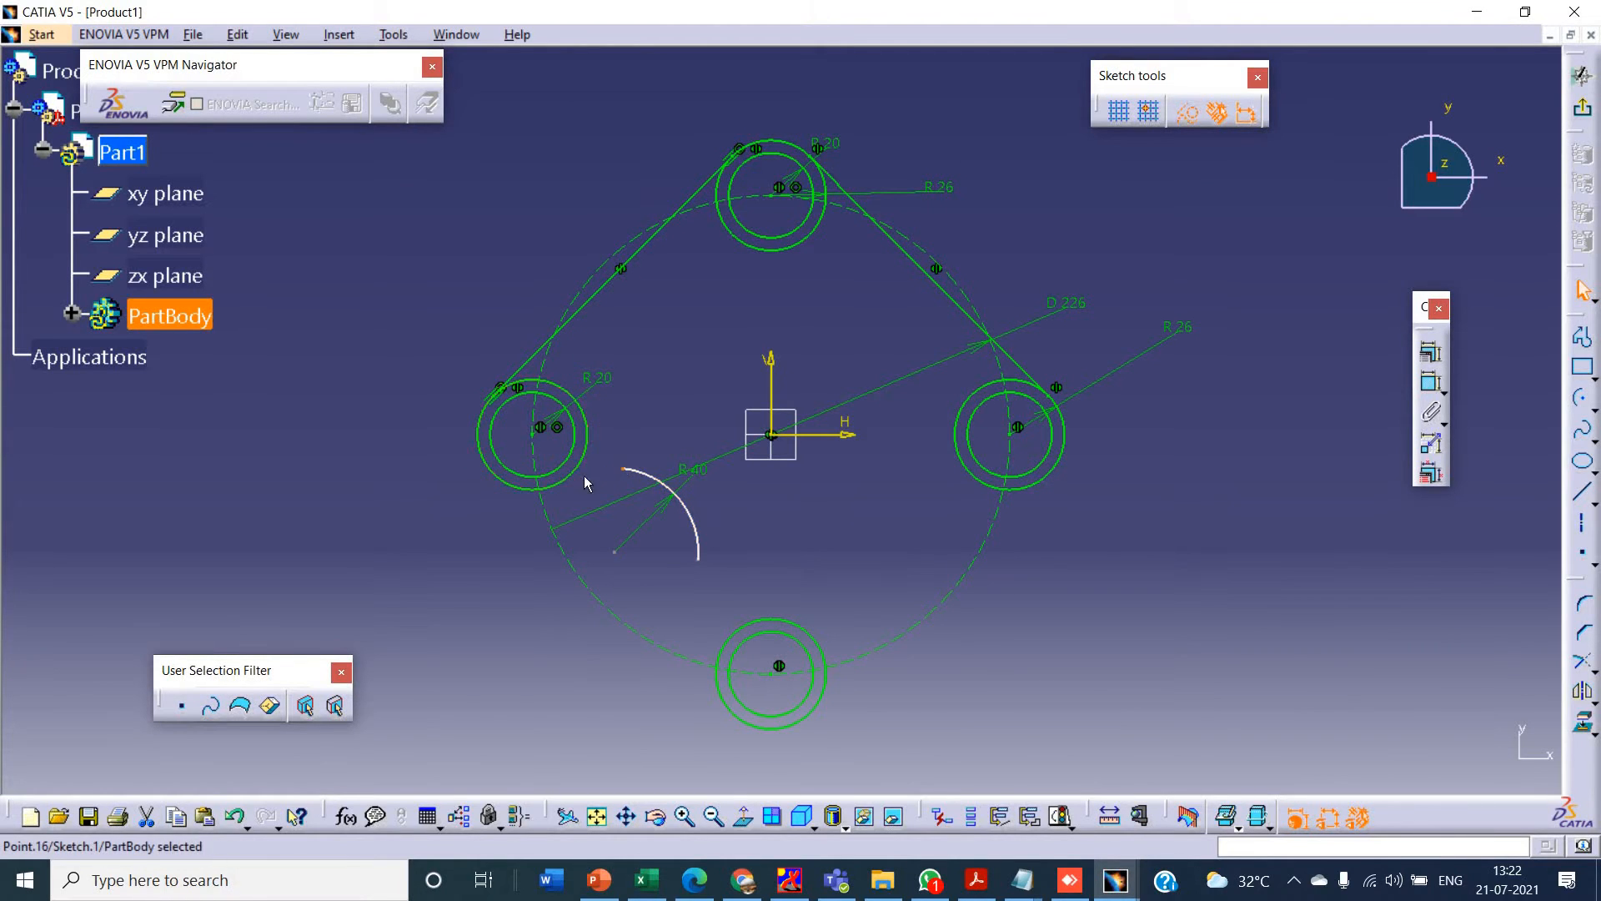
pyautogui.click(1428, 354)
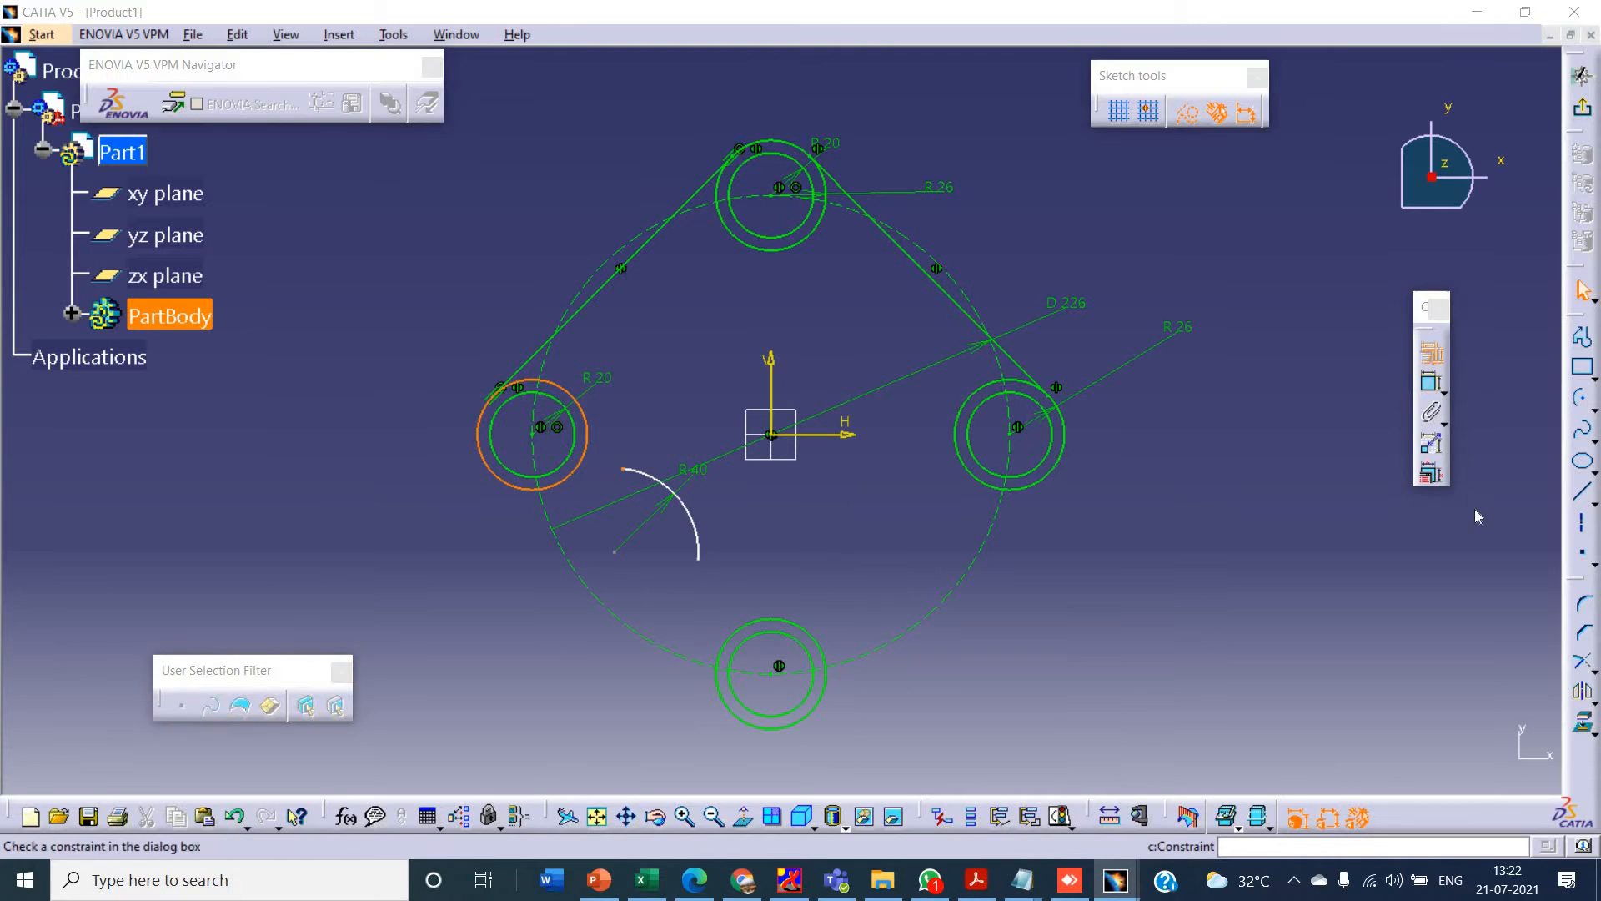
pyautogui.click(1384, 518)
pyautogui.click(1376, 720)
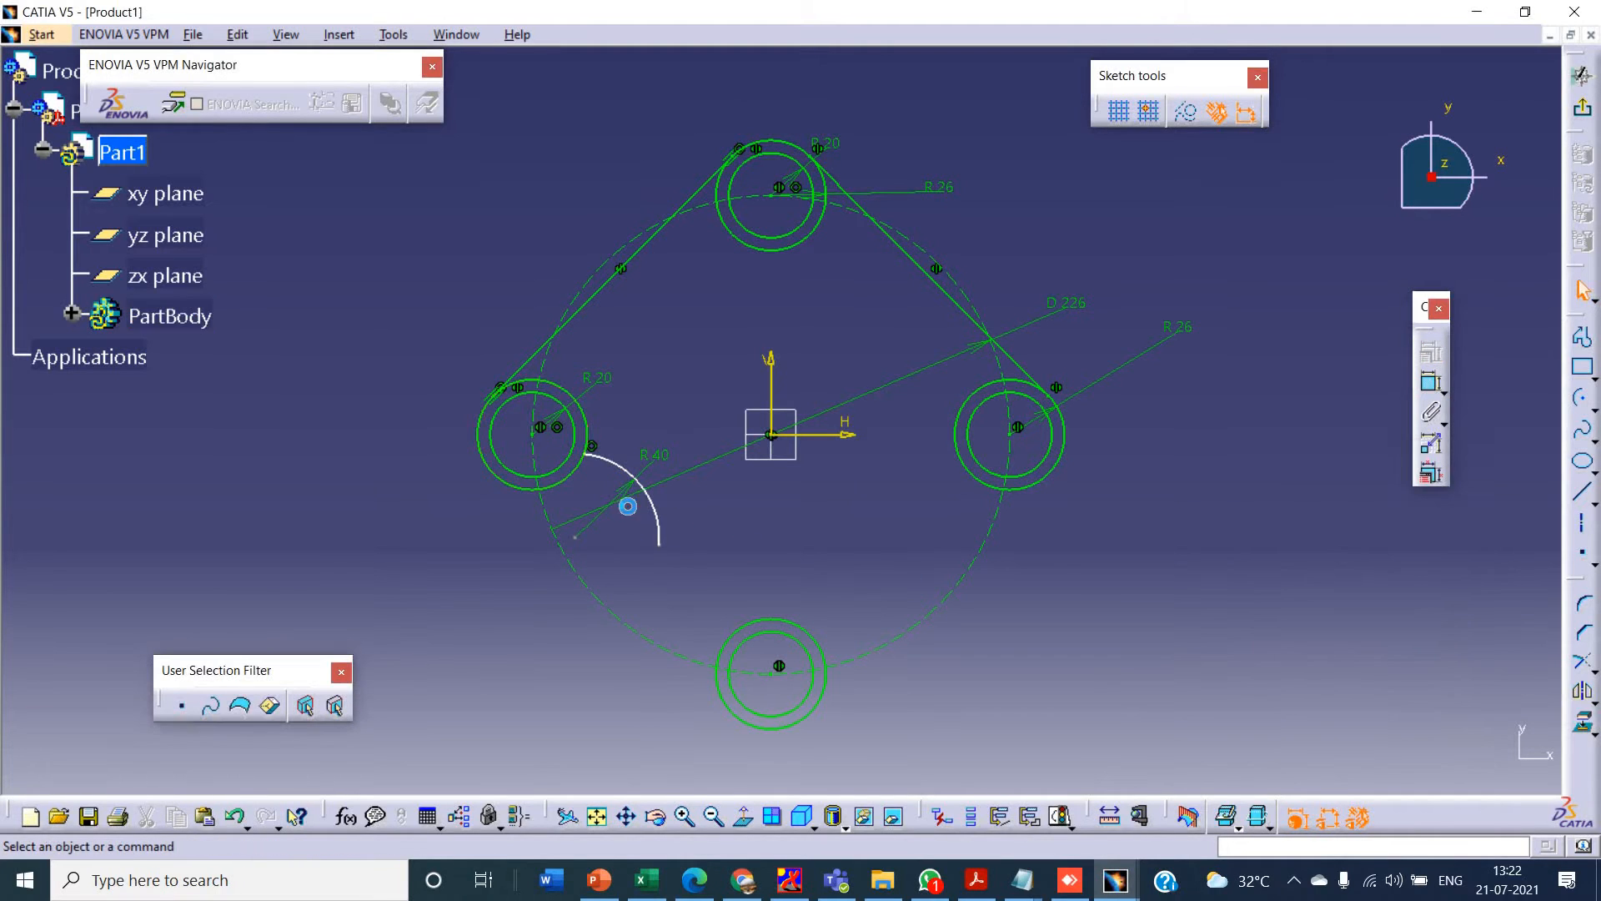
# - Add a tangency constraint between the 40 mm arc and the left outer circle
pyautogui.keyDown('ctrl'); pyautogui.click(573, 474); pyautogui.keyUp('ctrl')
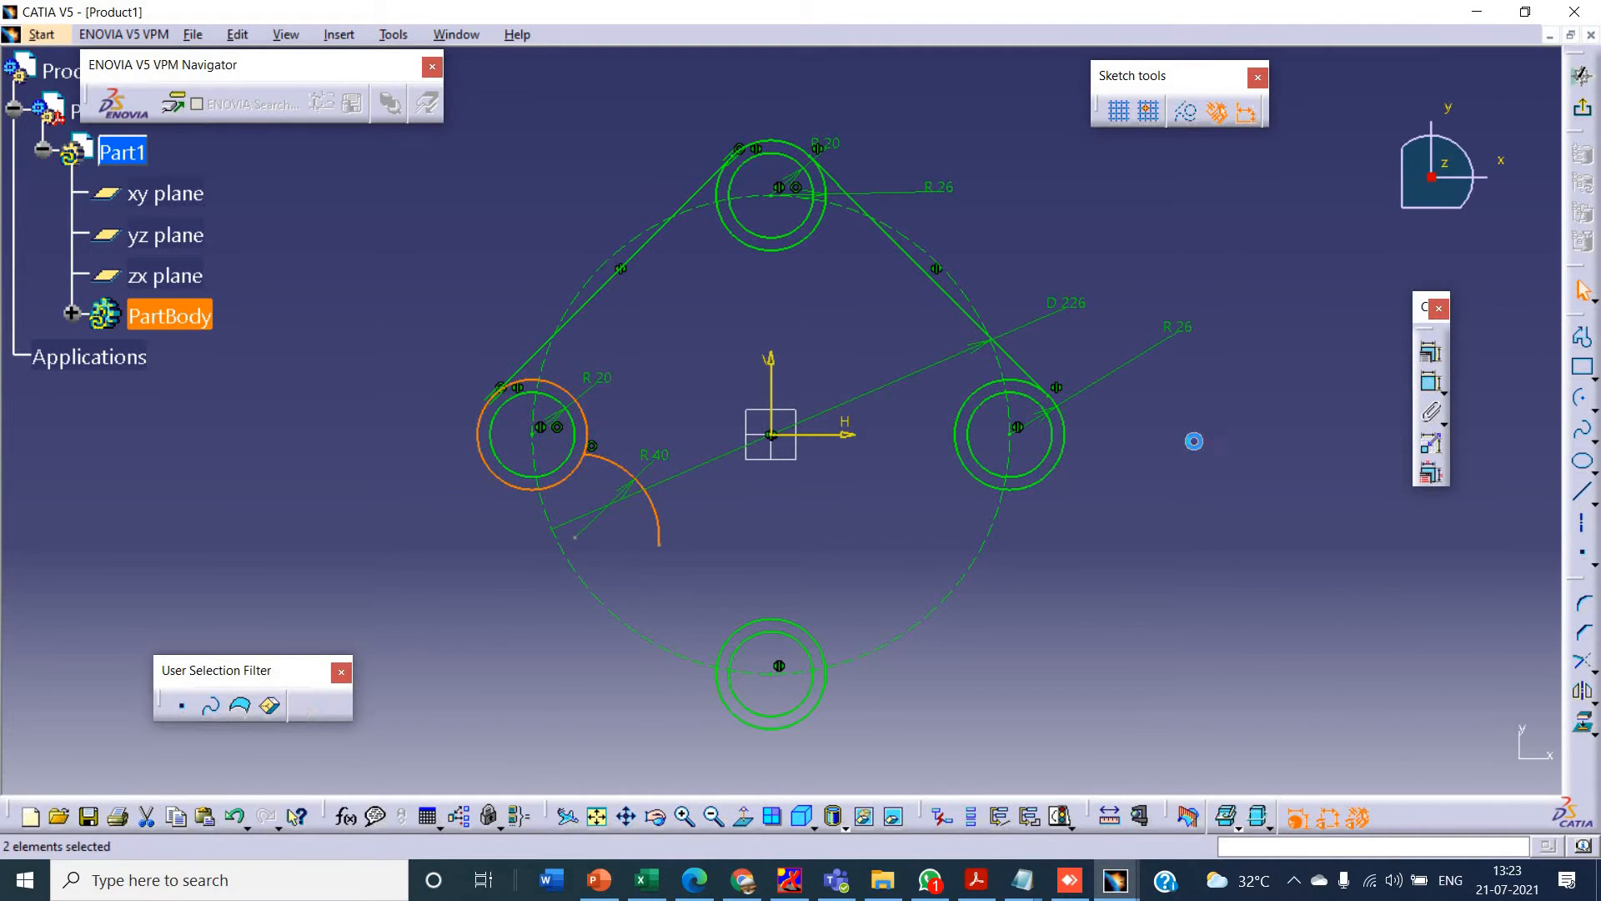
pyautogui.click(1430, 354)
pyautogui.click(1401, 570)
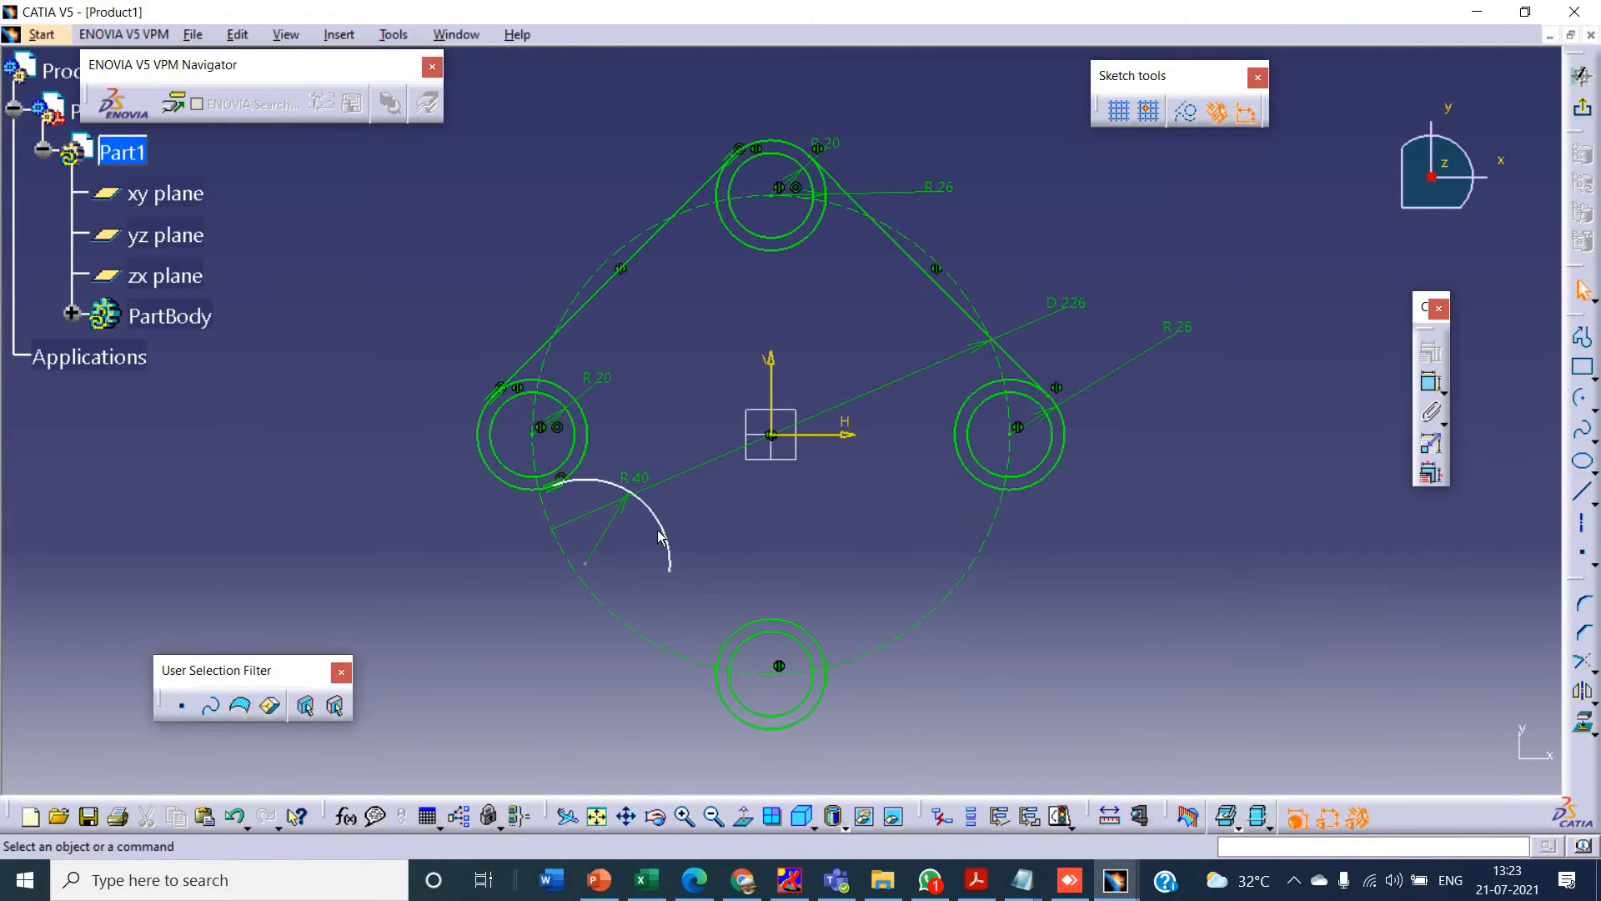
pyautogui.click(661, 531)
pyautogui.click(1404, 602)
# - Check the Sketcher Tutorial-4 drawing in PowerPoint, and draw a circle about 116 mm in diameter centred on the sketch origin
pyautogui.hotkey('alt', 'Tab')
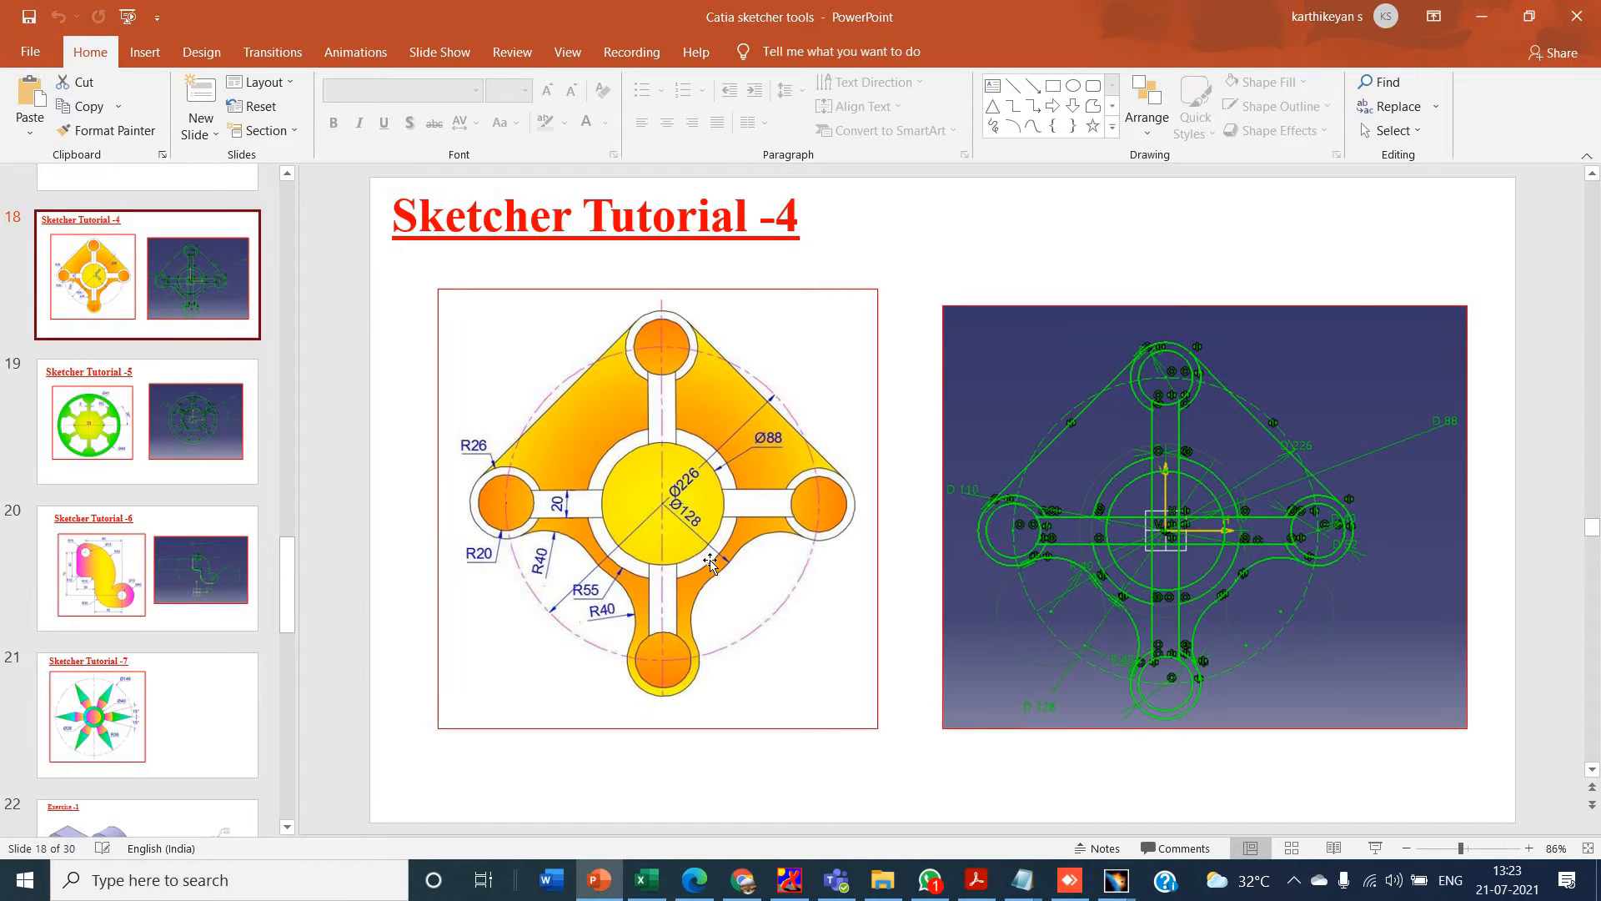
pyautogui.hotkey('alt', 'Tab')
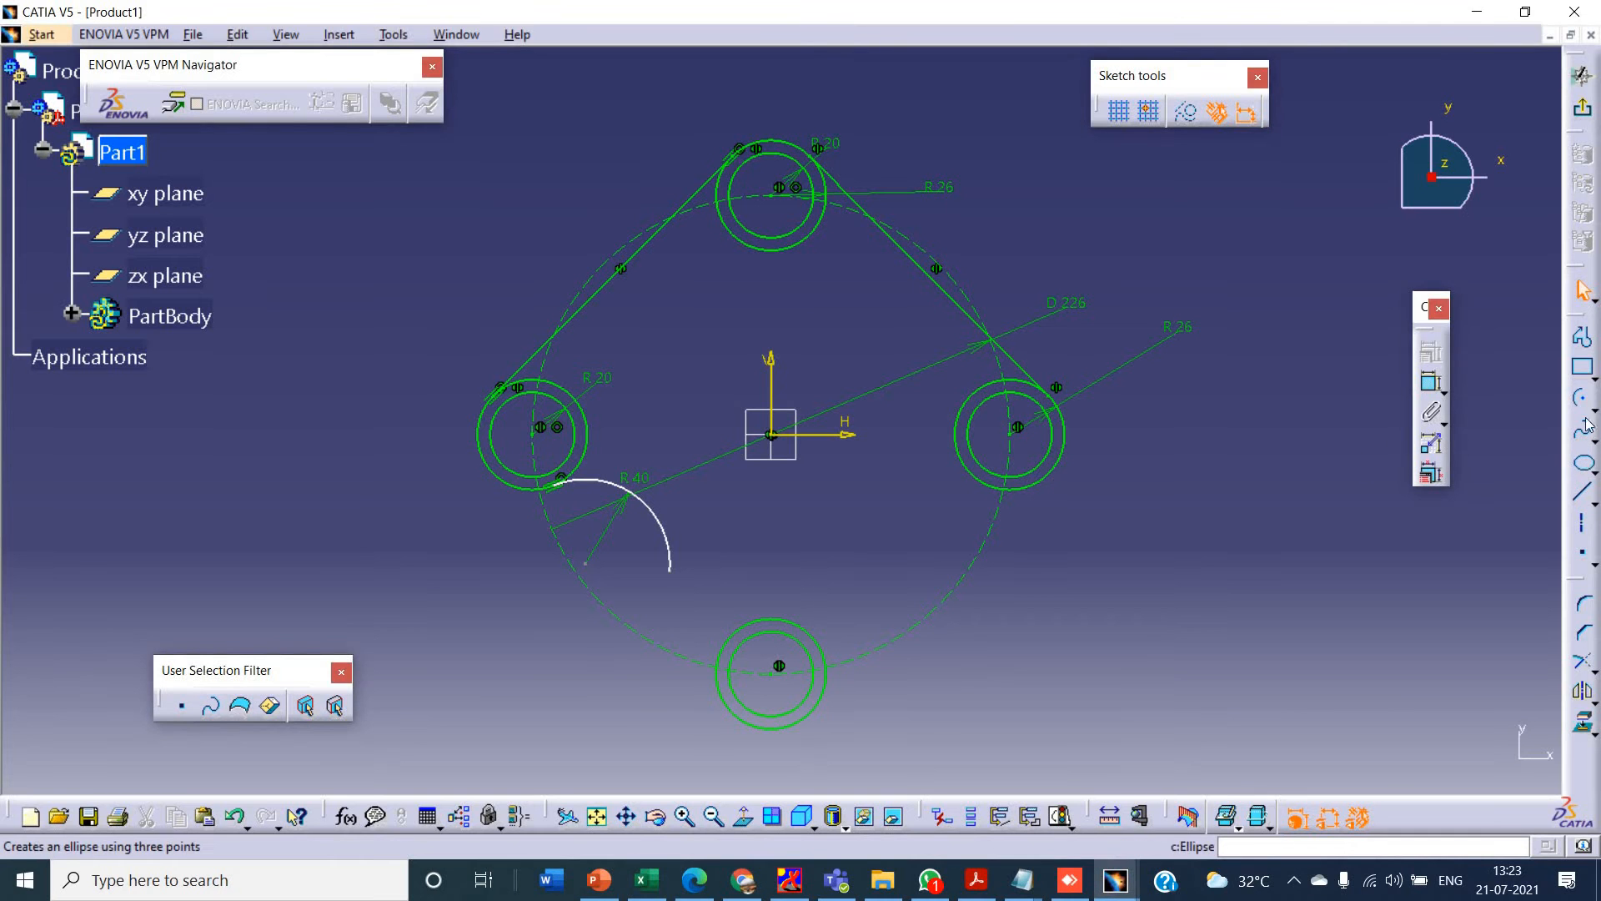
pyautogui.click(1595, 406)
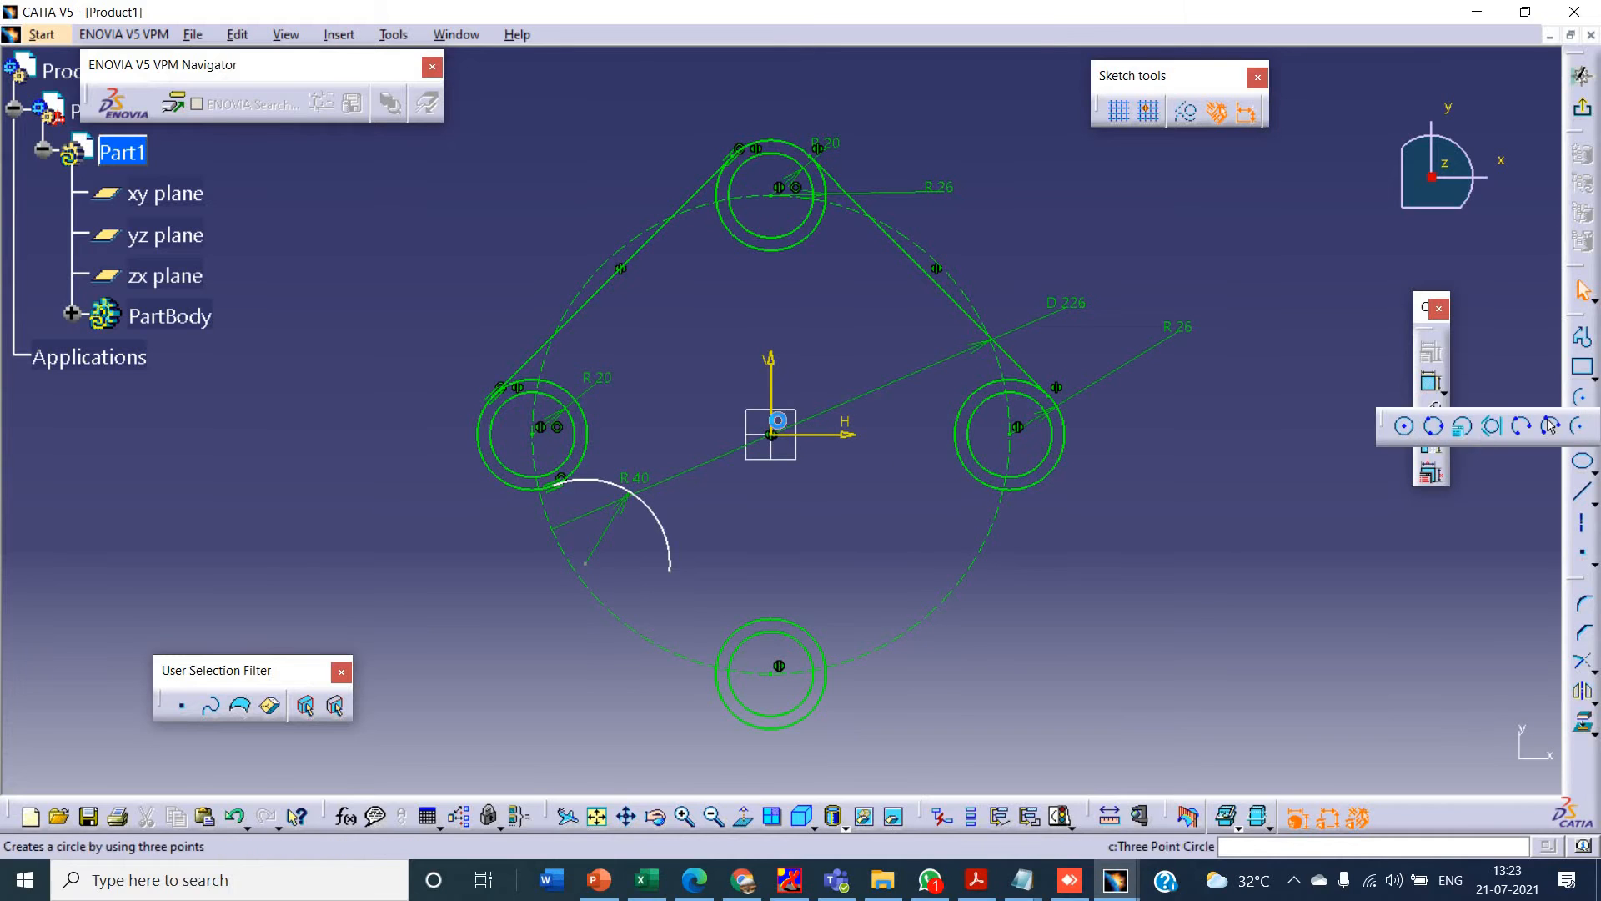
pyautogui.click(1408, 430)
pyautogui.click(771, 434)
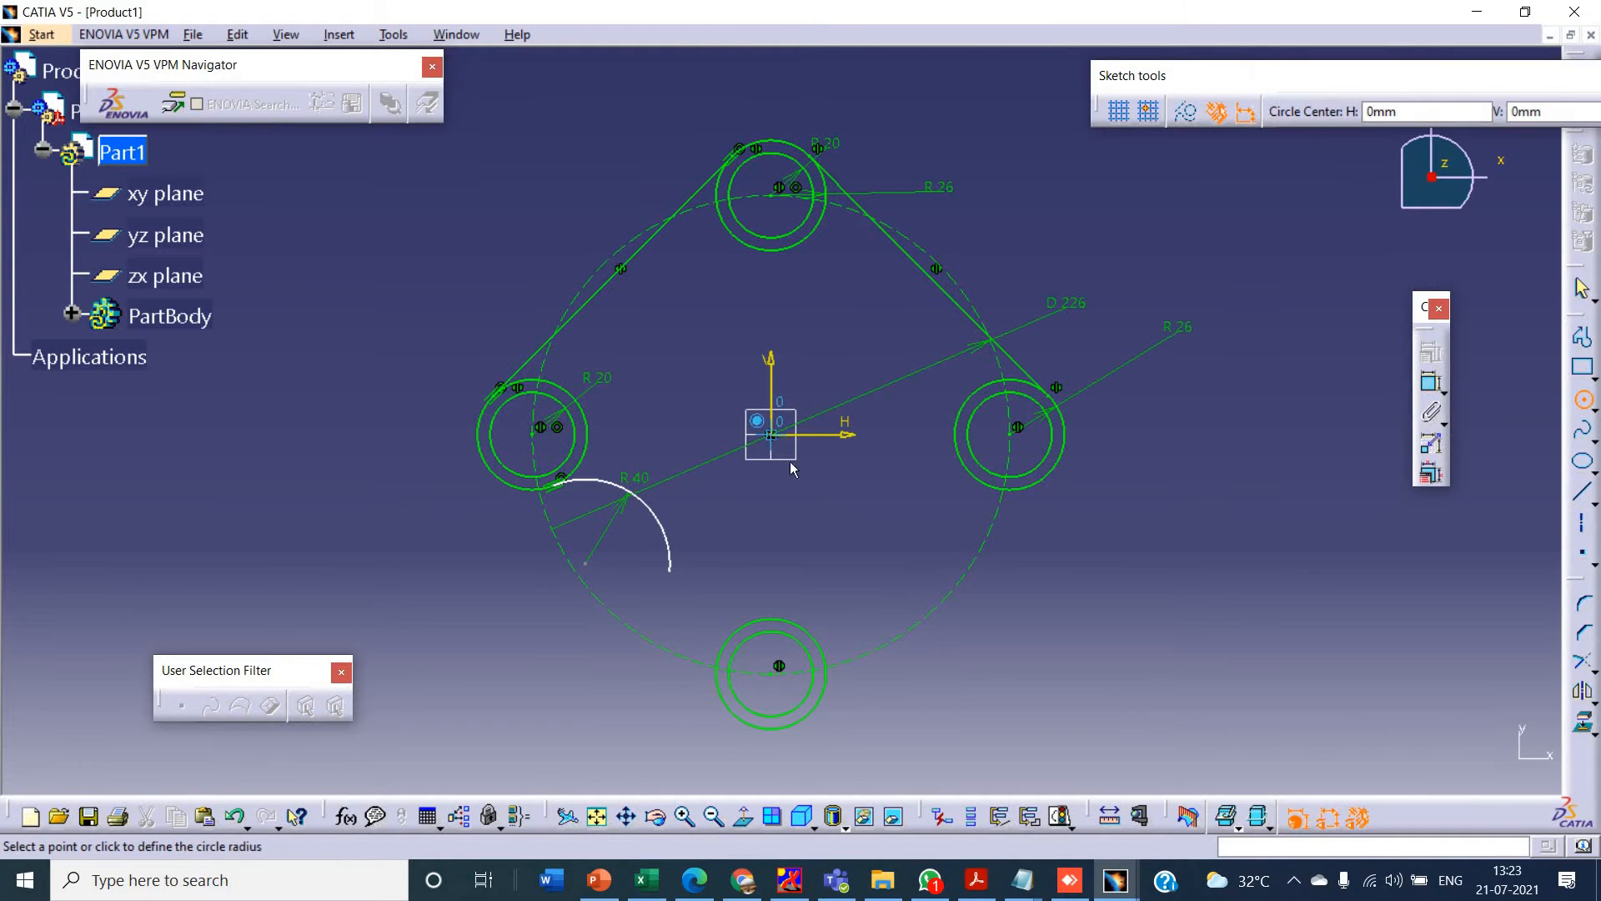
pyautogui.click(868, 512)
# - Dimension the centre circle as a diameter and set it to 128 mm
pyautogui.click(1431, 382)
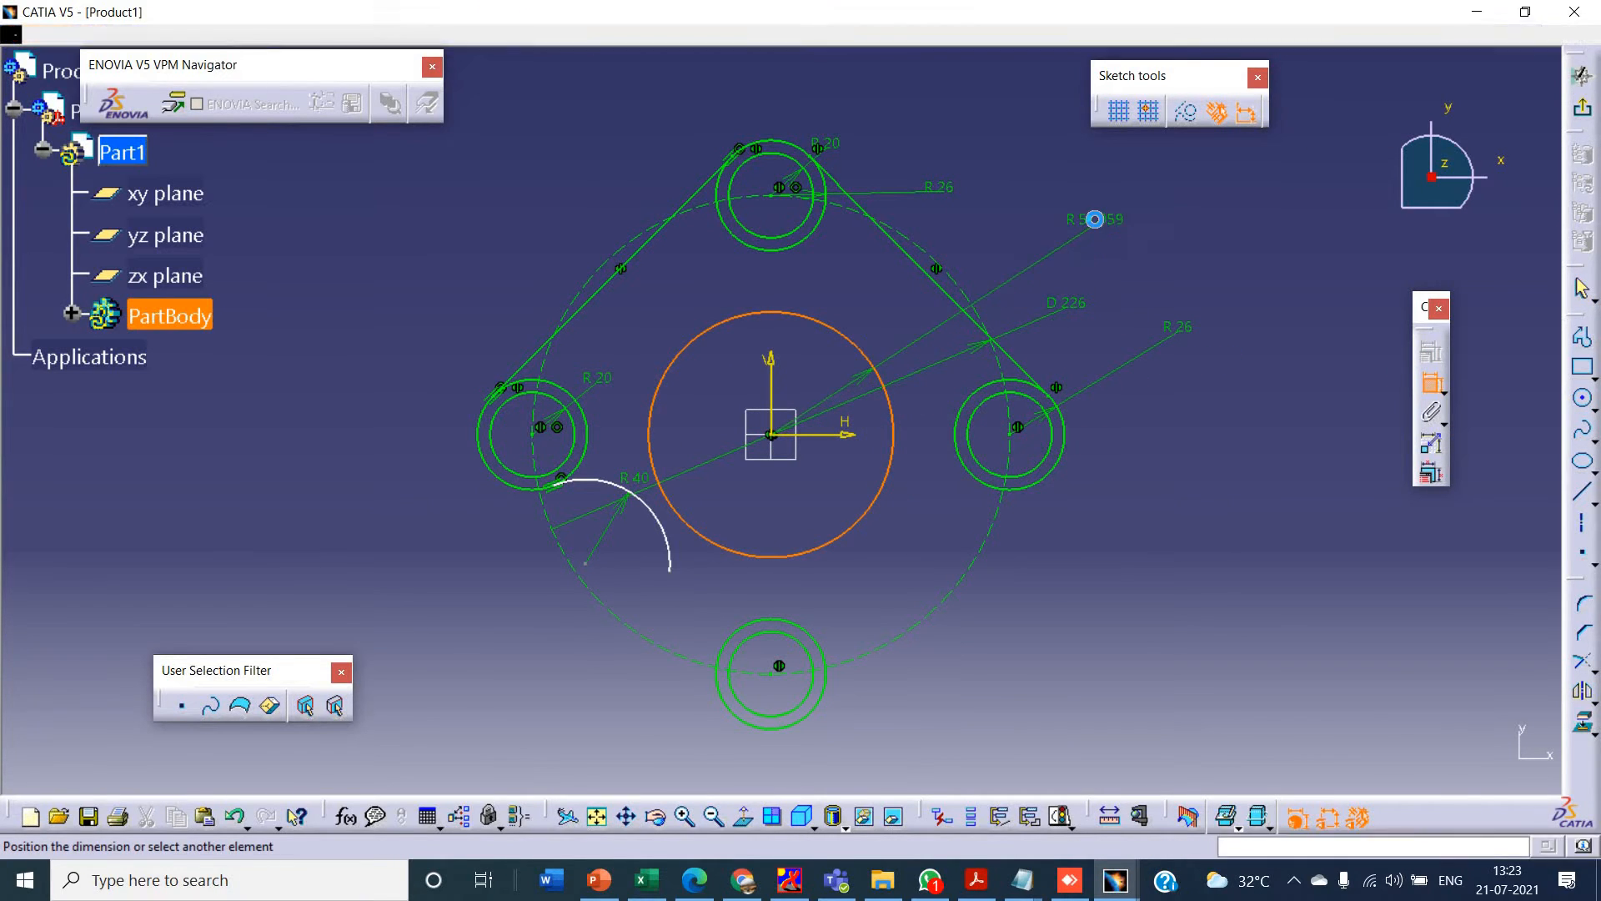
pyautogui.rightClick(1098, 223)
pyautogui.click(1184, 401)
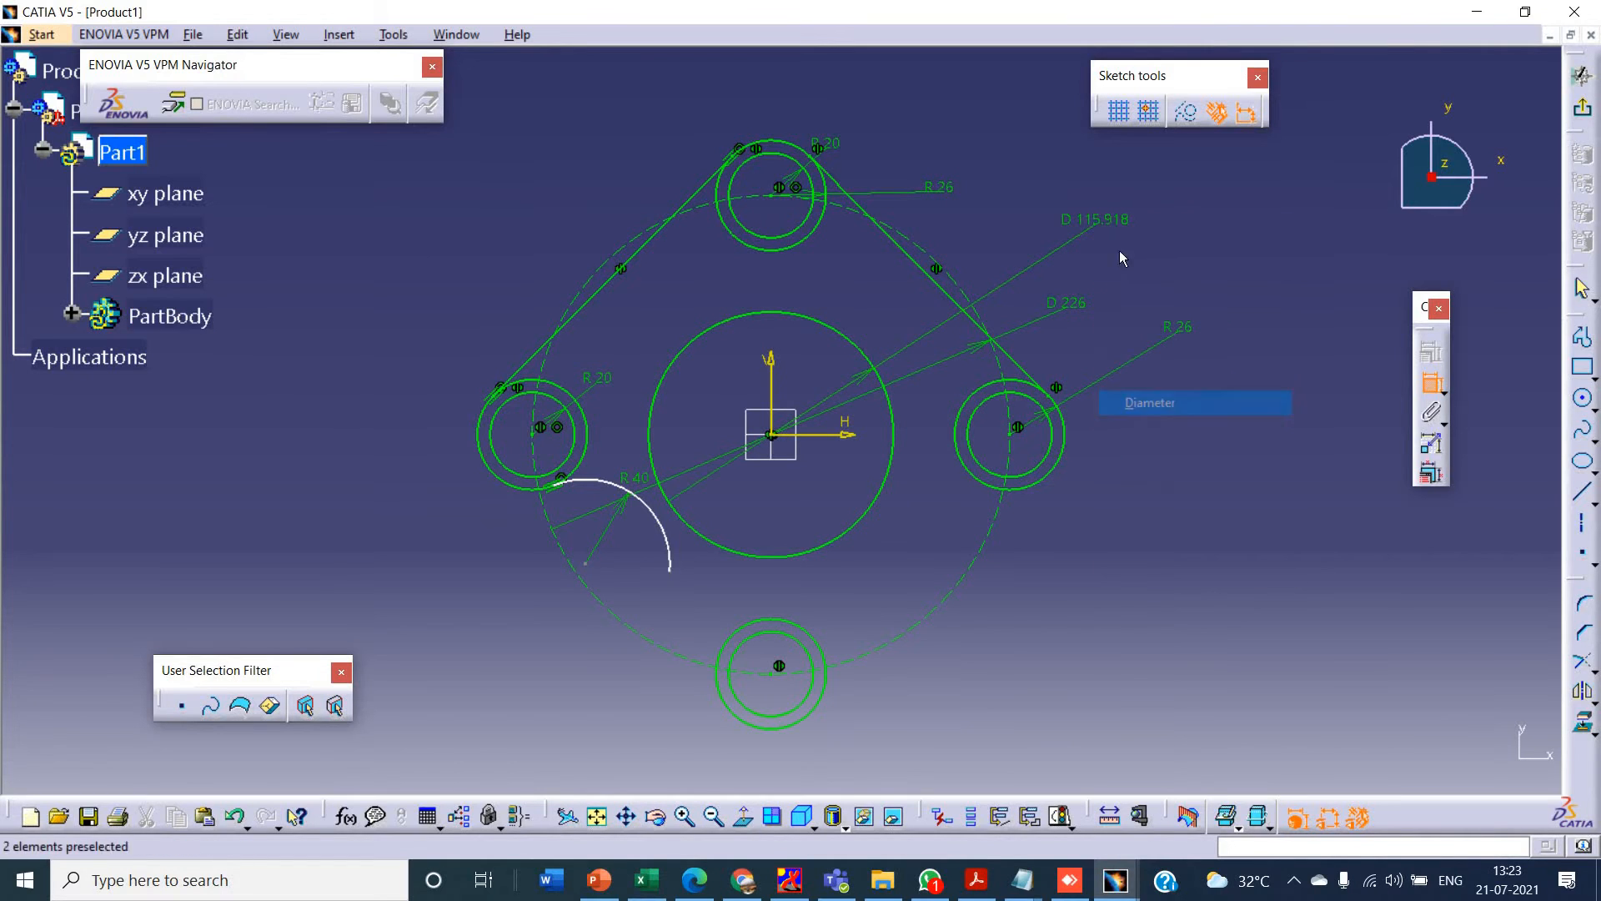
pyautogui.click(1107, 219)
pyautogui.doubleClick(1108, 218)
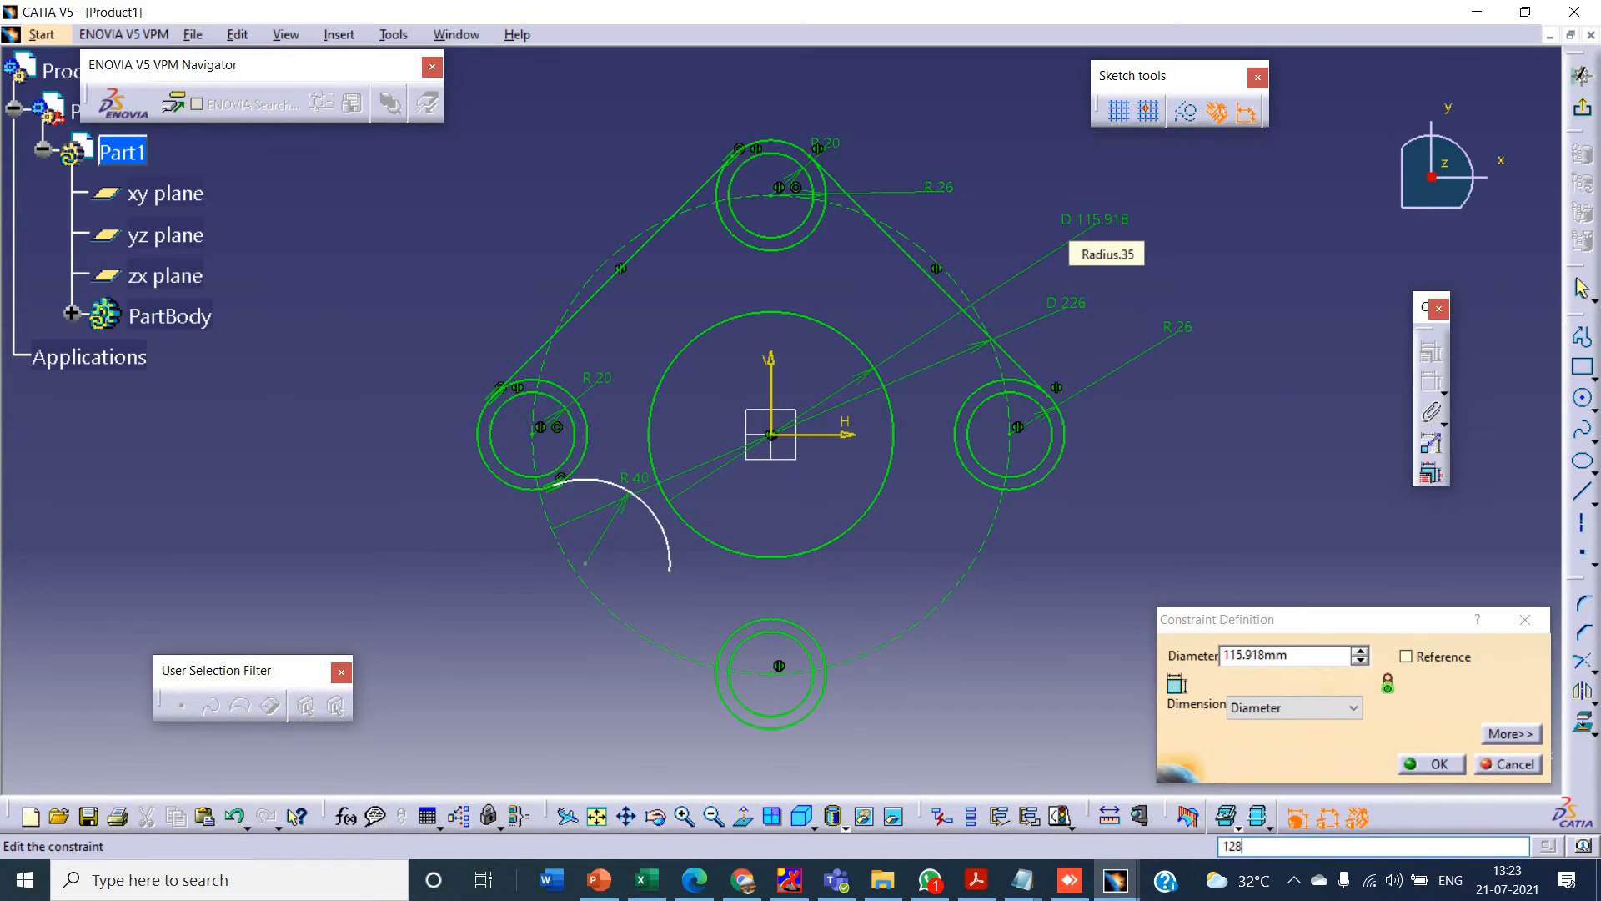
pyautogui.press('Return')
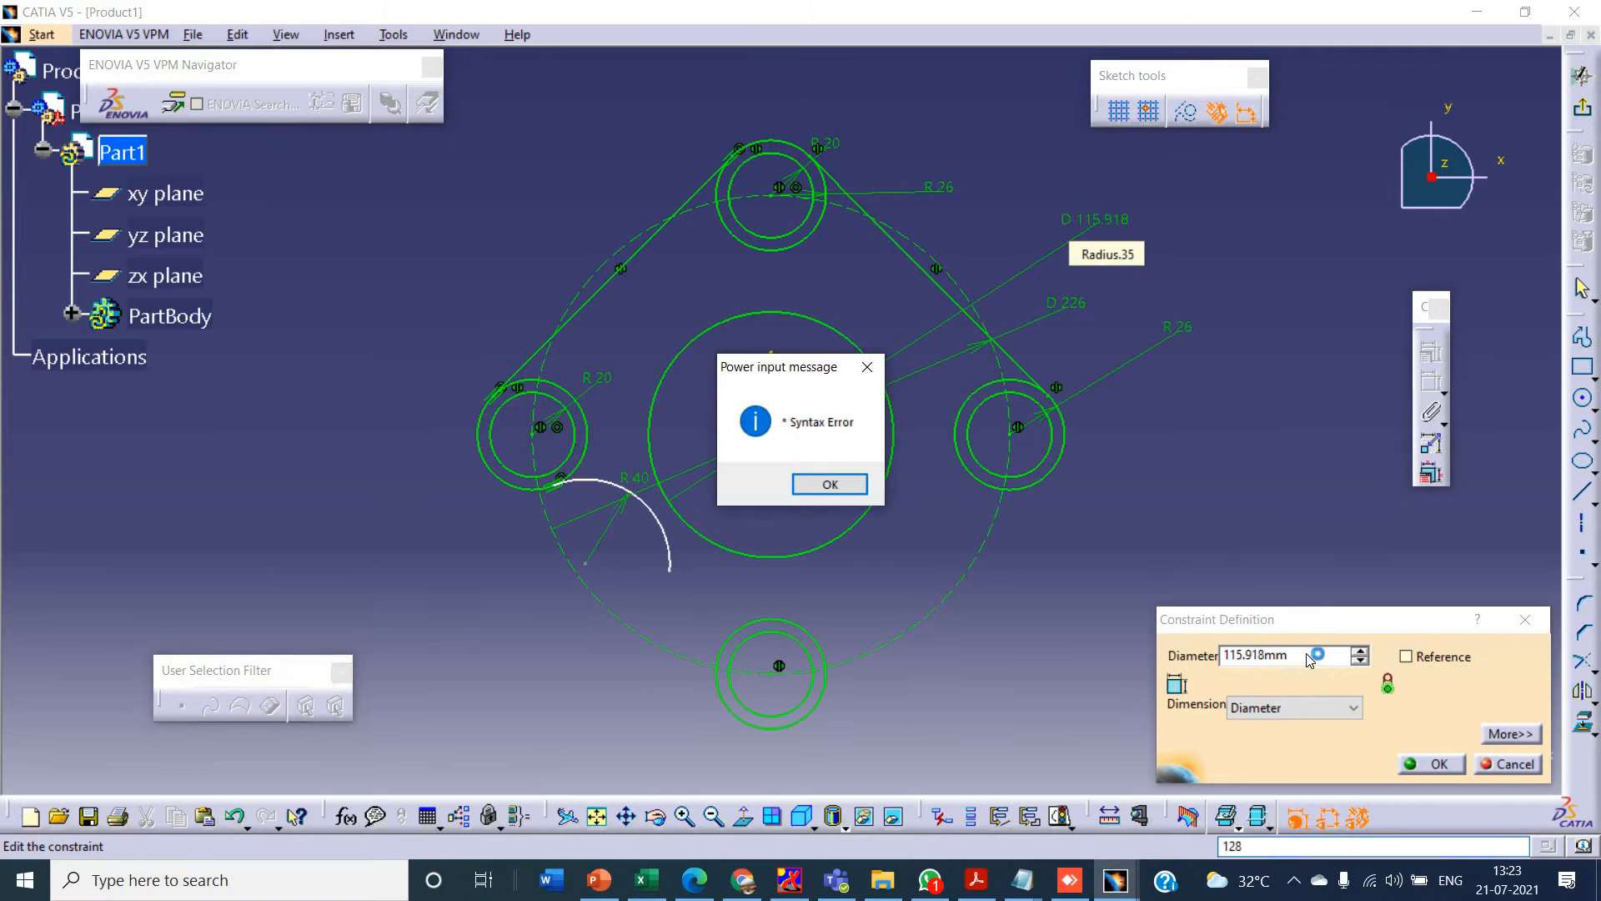
pyautogui.click(859, 487)
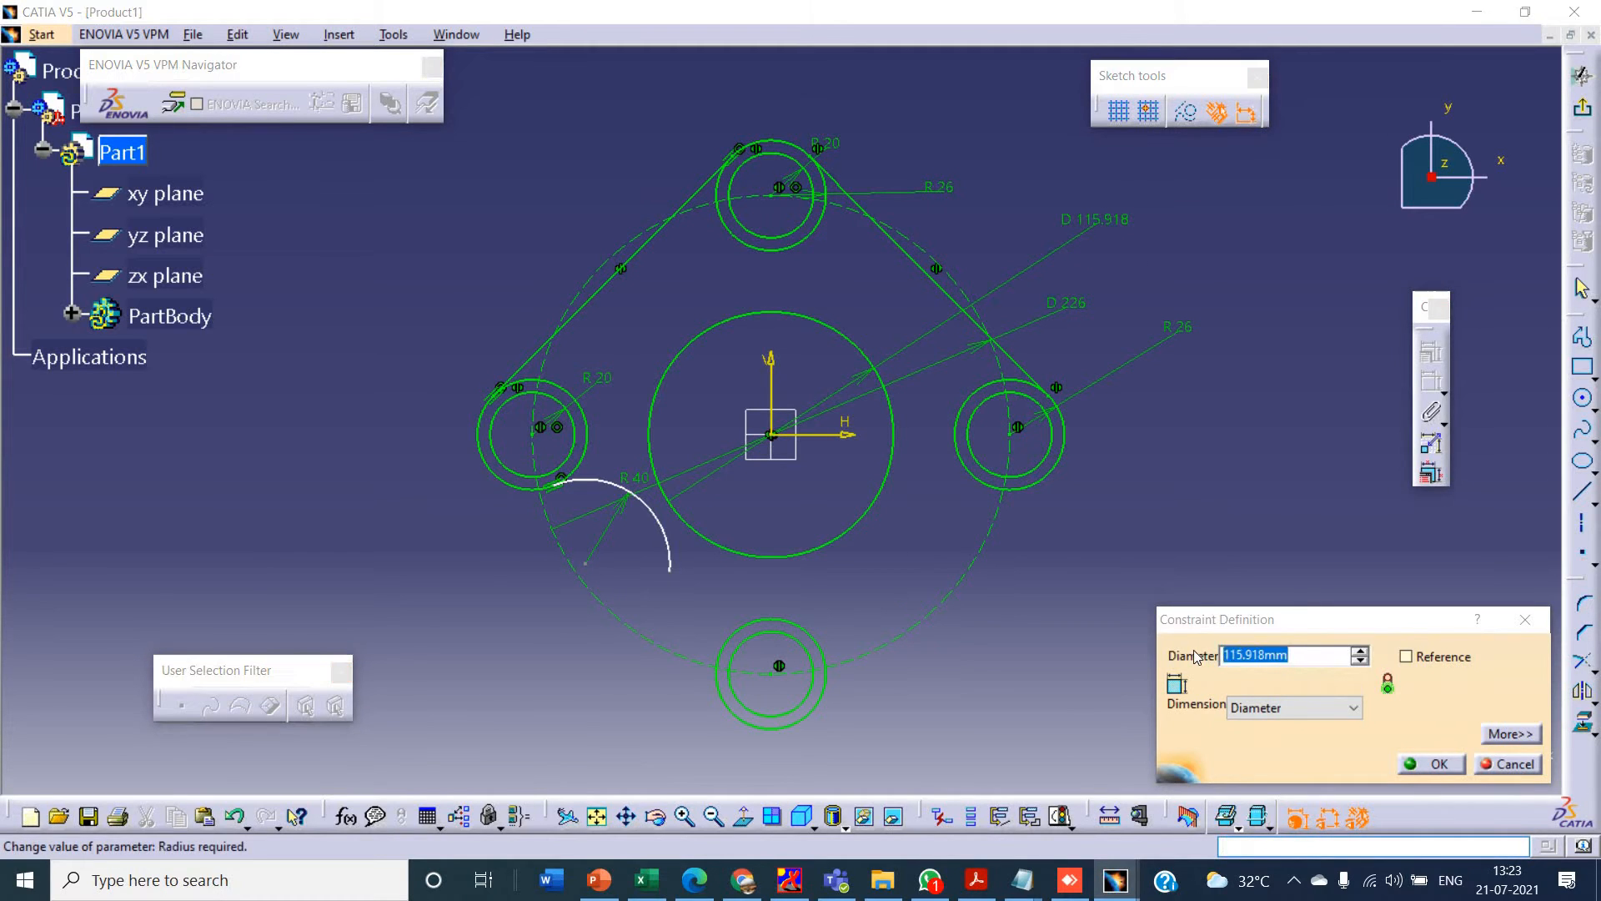
pyautogui.press('Return')
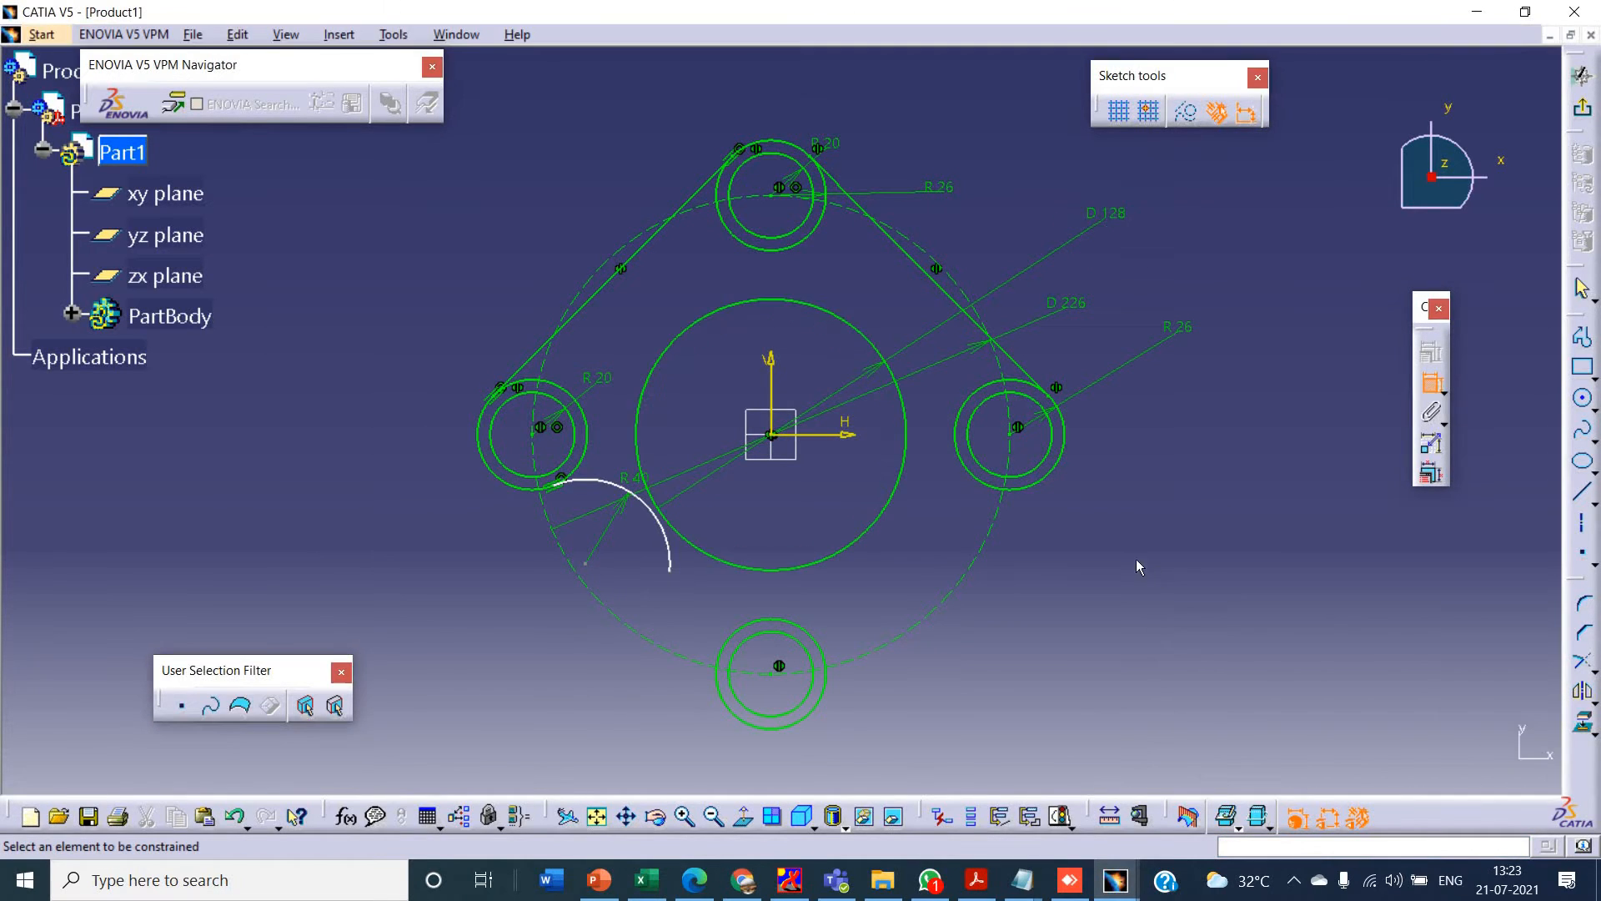
pyautogui.hotkey('alt', 'Tab')
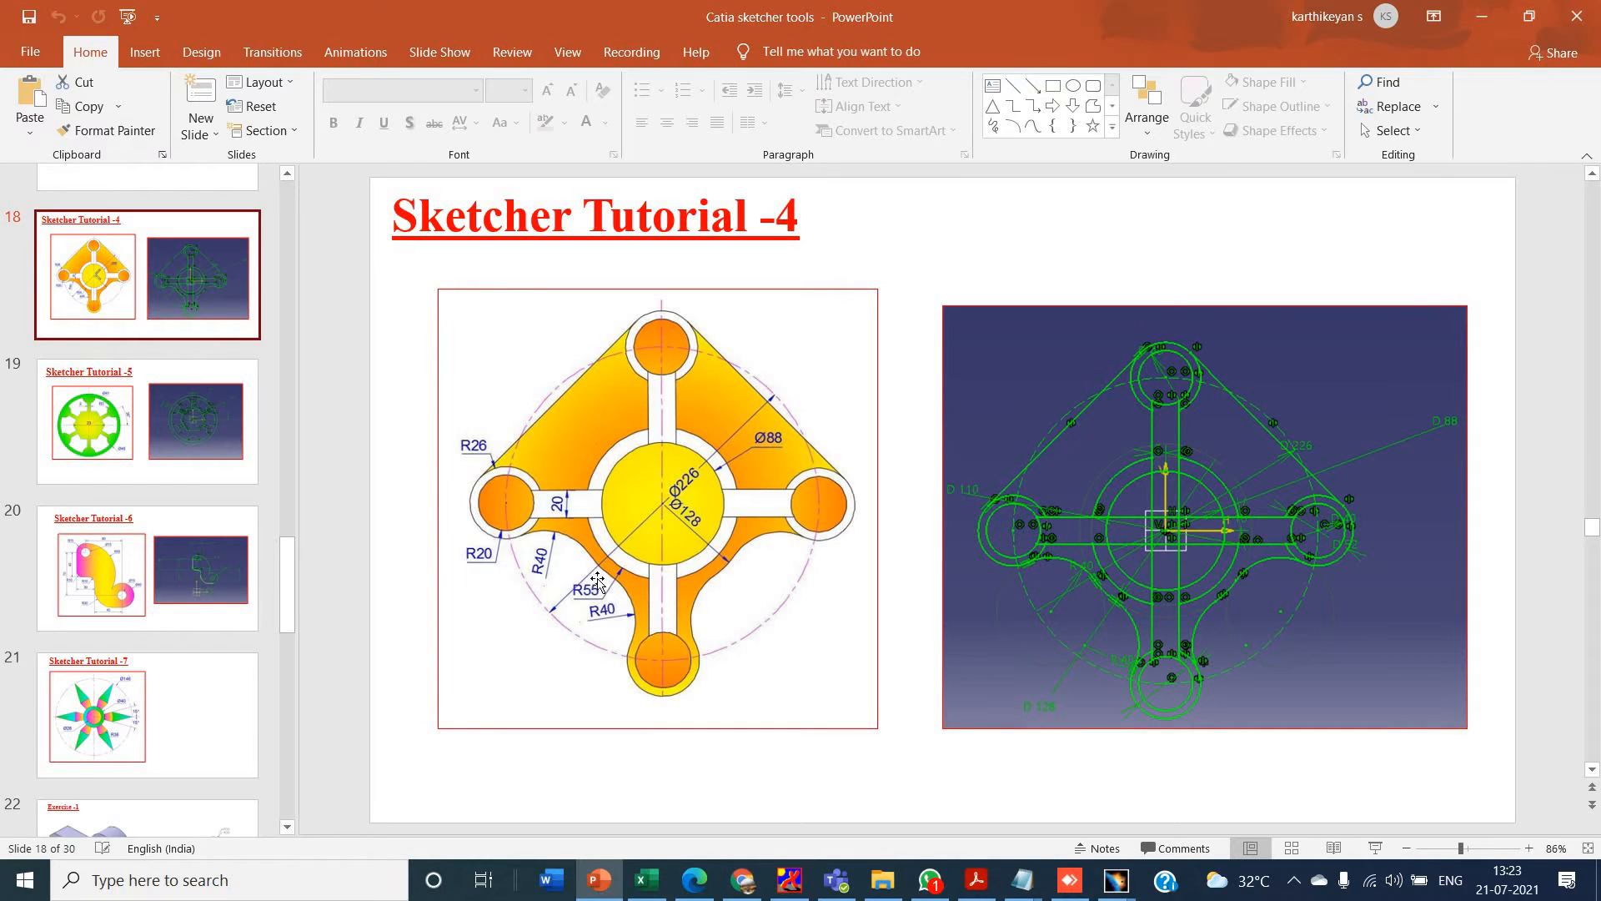
pyautogui.hotkey('alt', 'Tab')
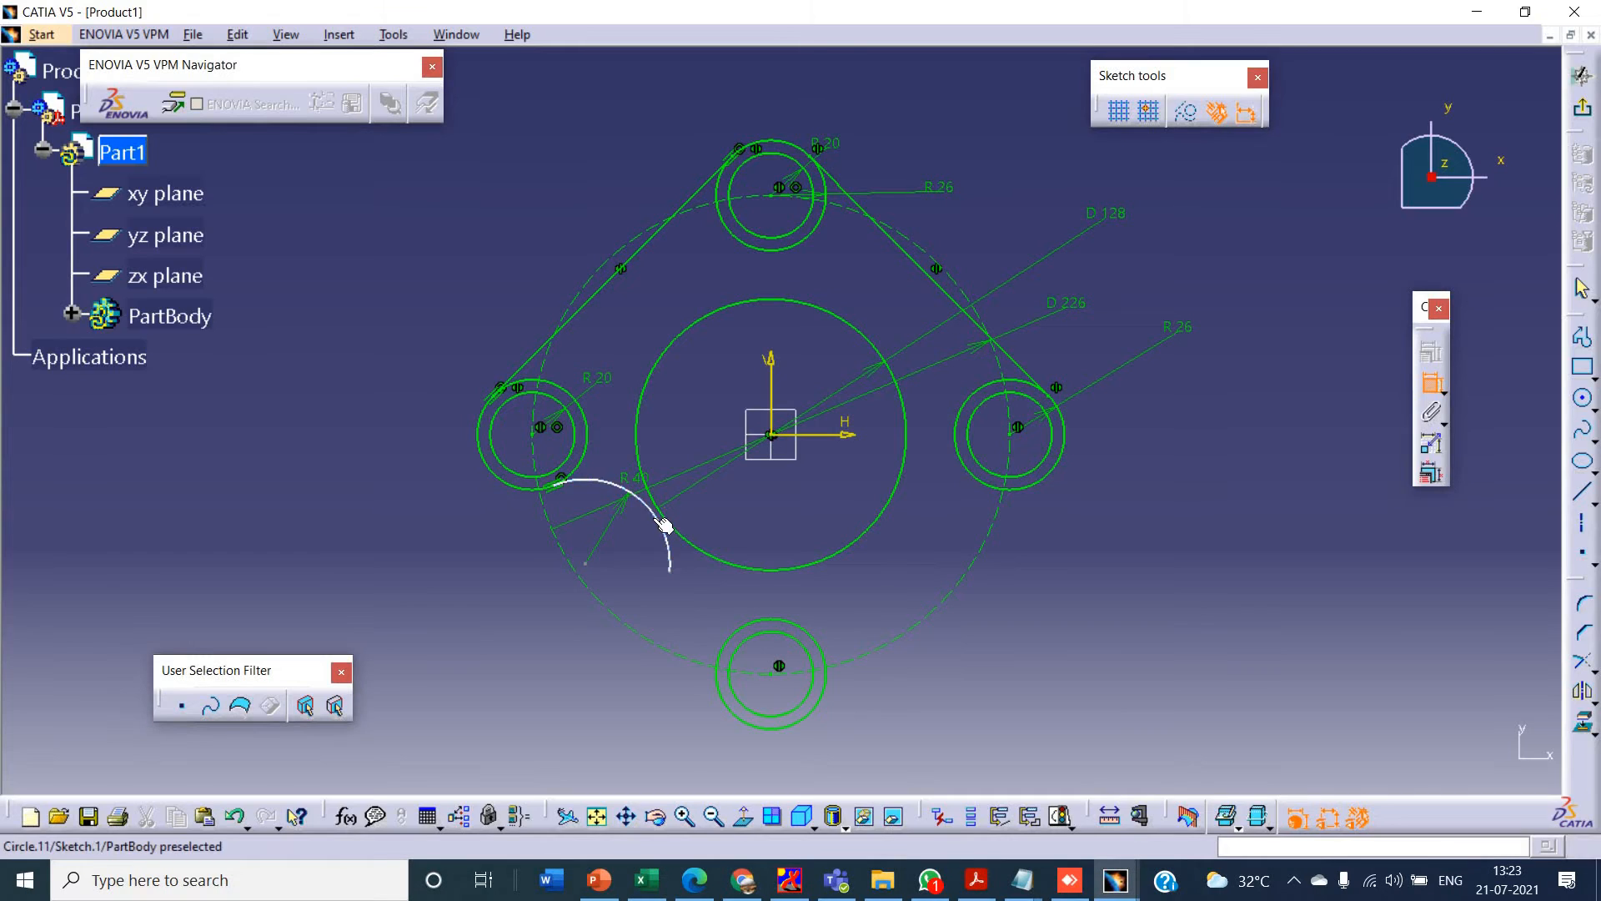
pyautogui.click(651, 506)
pyautogui.rightClick(632, 528)
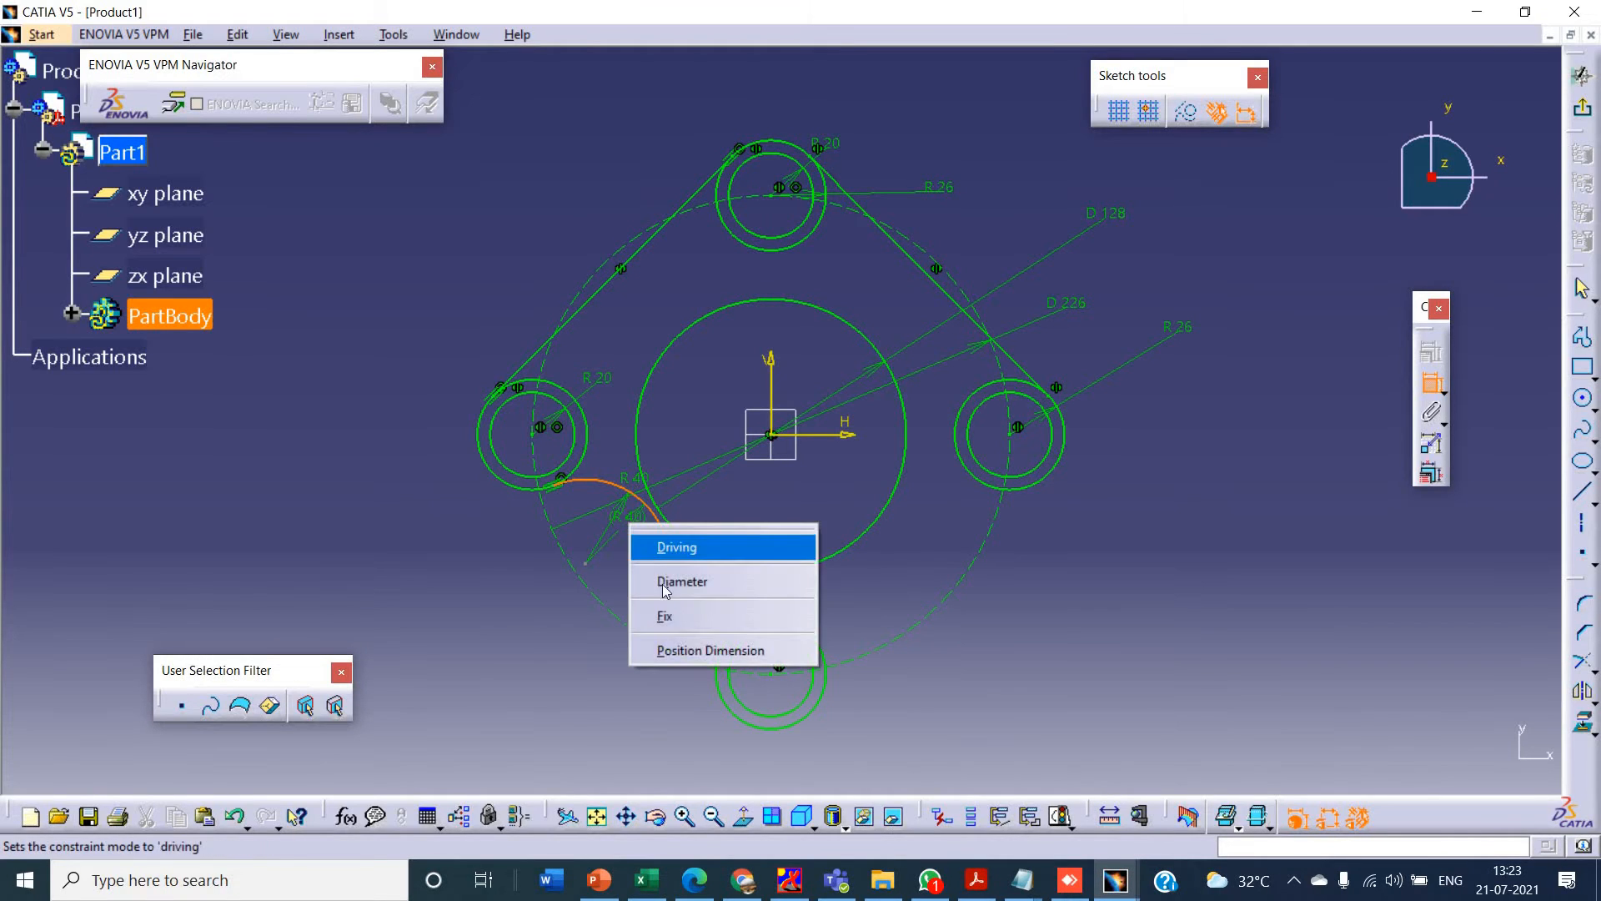
pyautogui.click(1431, 395)
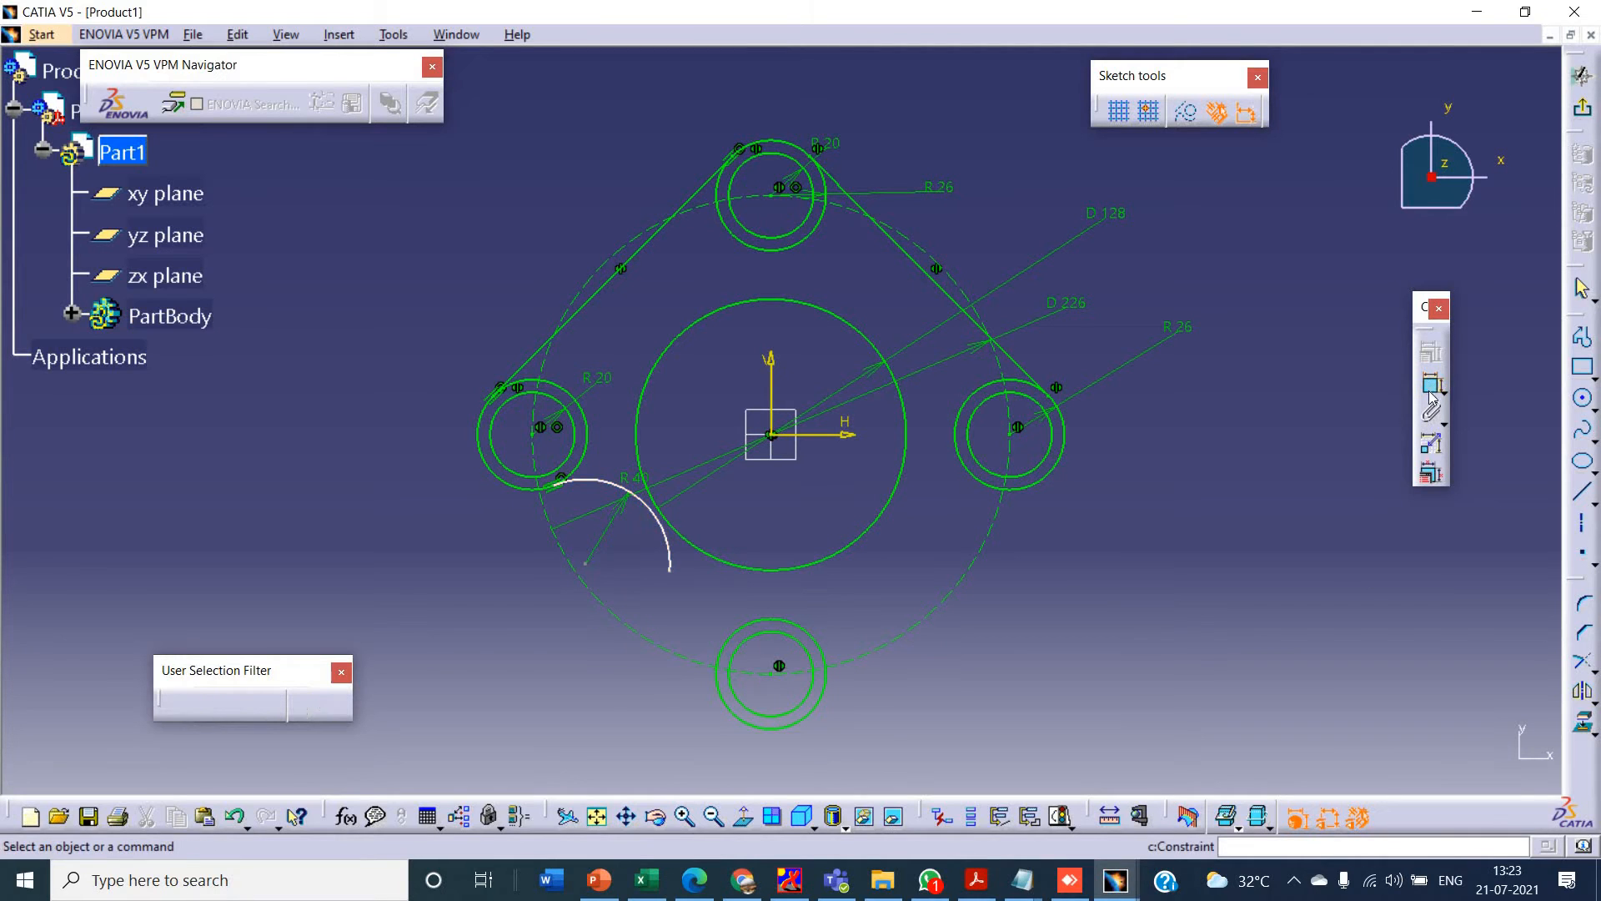
# - Add a tangency constraint between the 40 mm arc and the 128 mm centre circle
pyautogui.keyDown('ctrl'); pyautogui.click(682, 536); pyautogui.keyUp('ctrl')
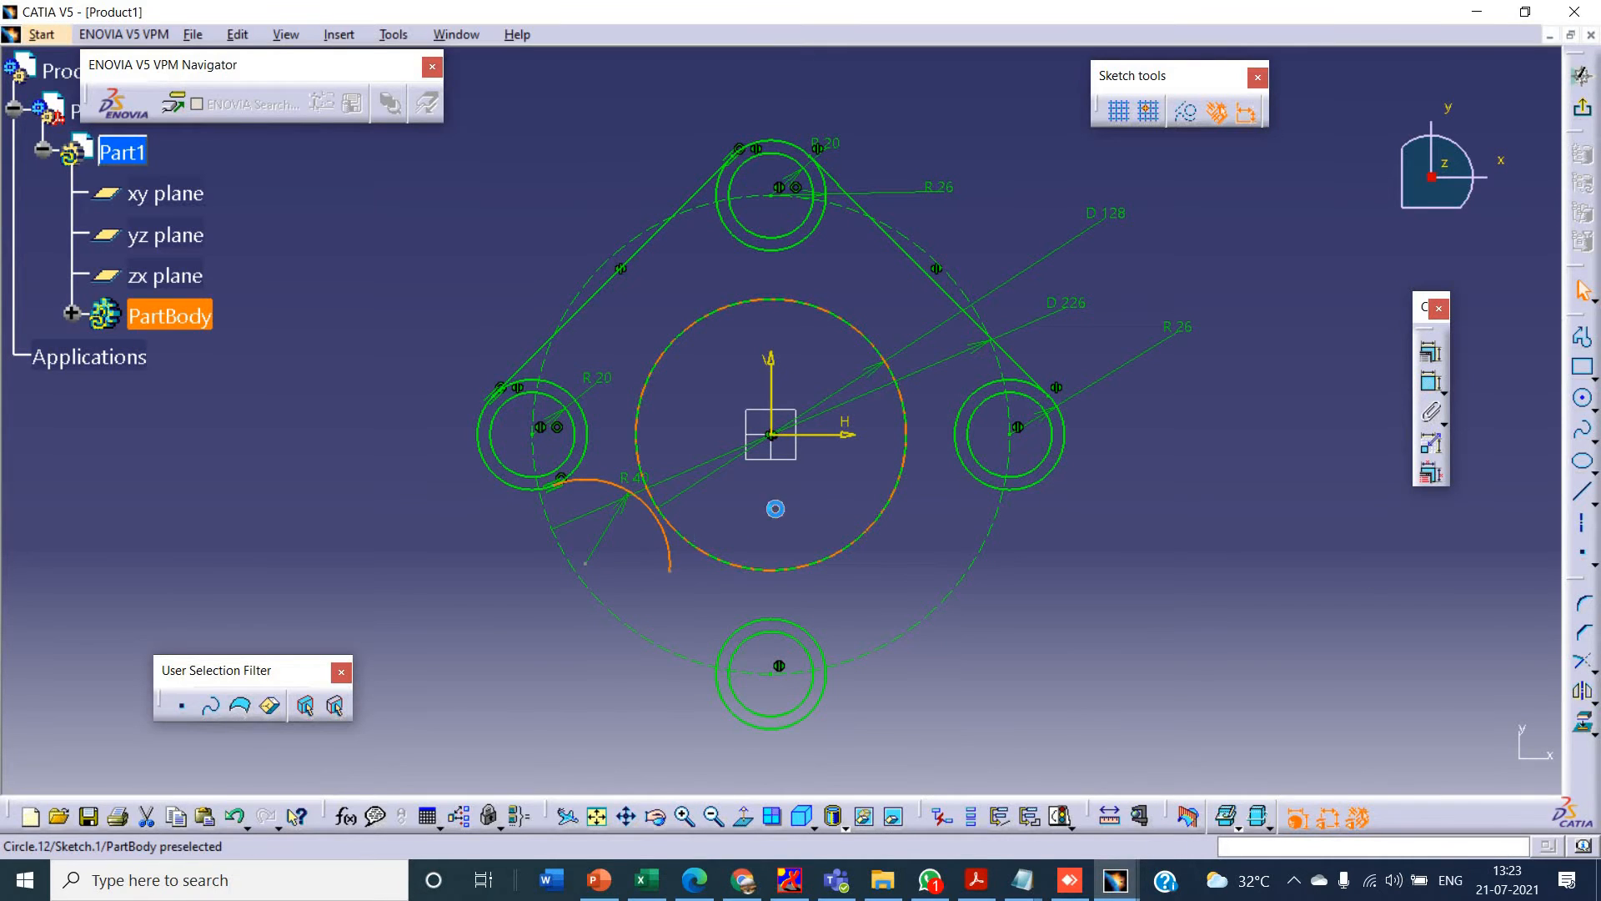
pyautogui.click(1431, 381)
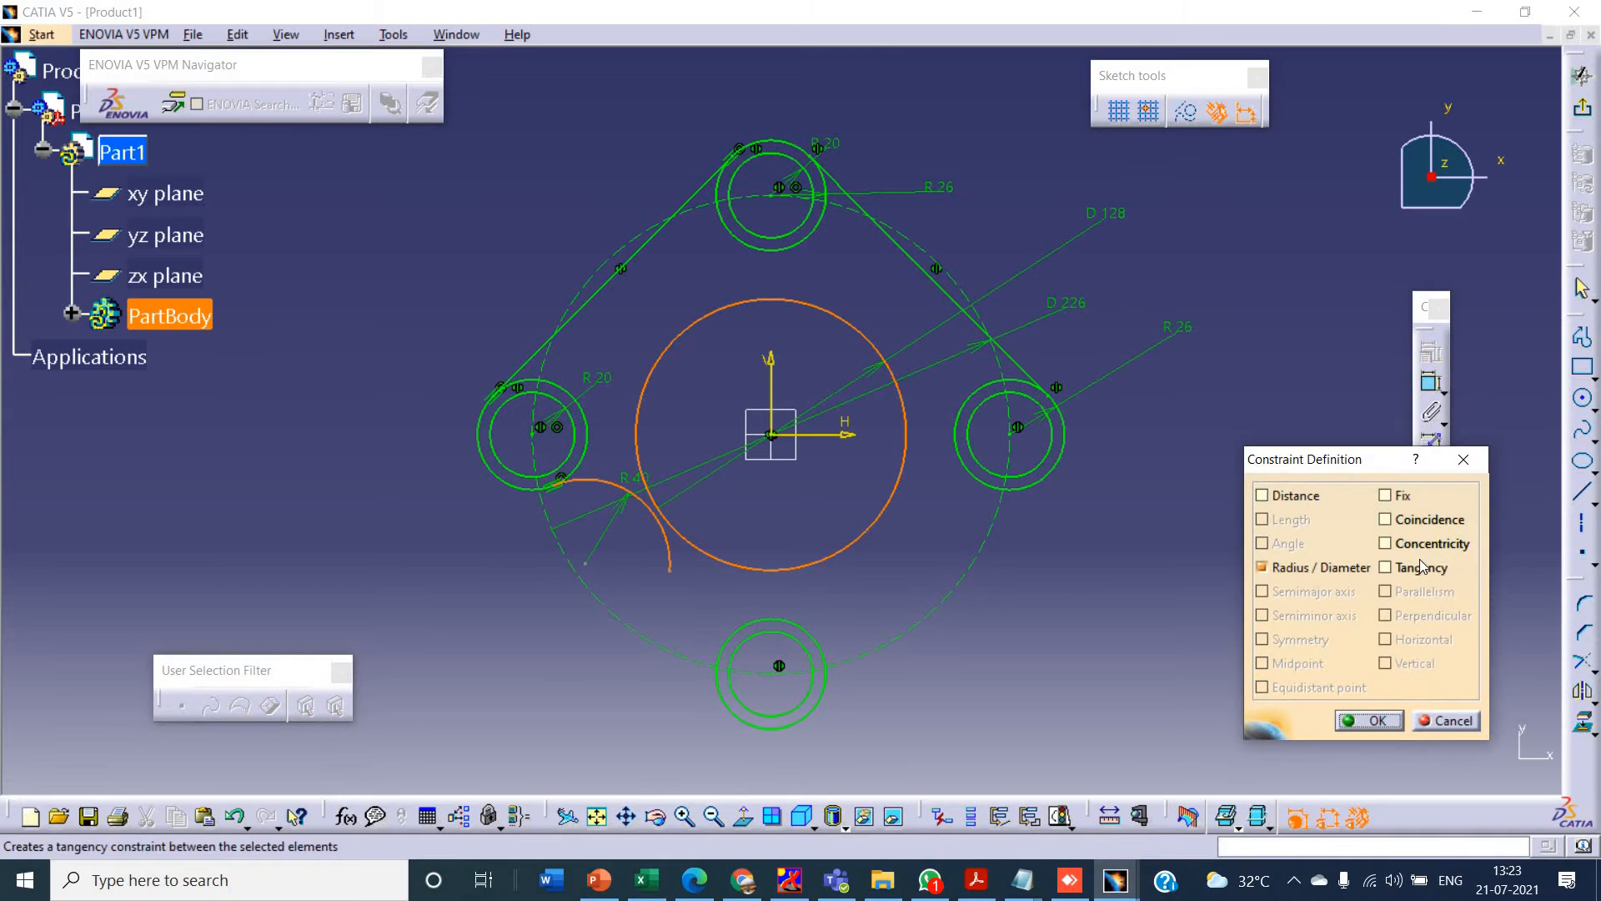
pyautogui.click(1417, 564)
pyautogui.click(1376, 720)
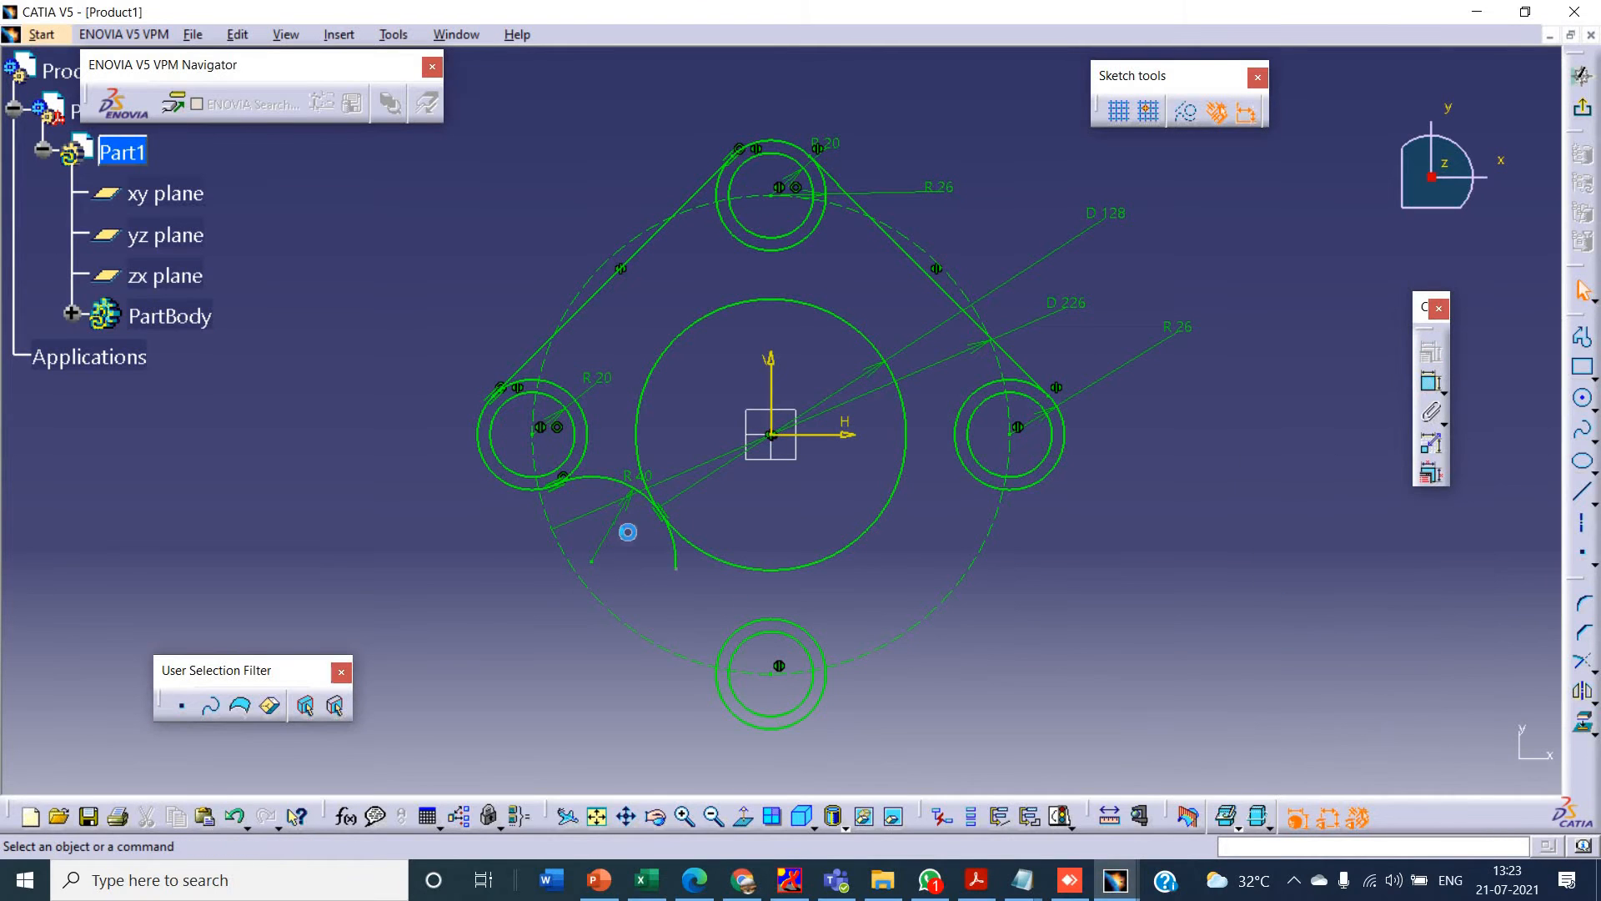
# - Use Quick Trim to remove the 40 mm arc's end beyond its tangent point with the centre circle
pyautogui.click(1593, 671)
pyautogui.click(1521, 691)
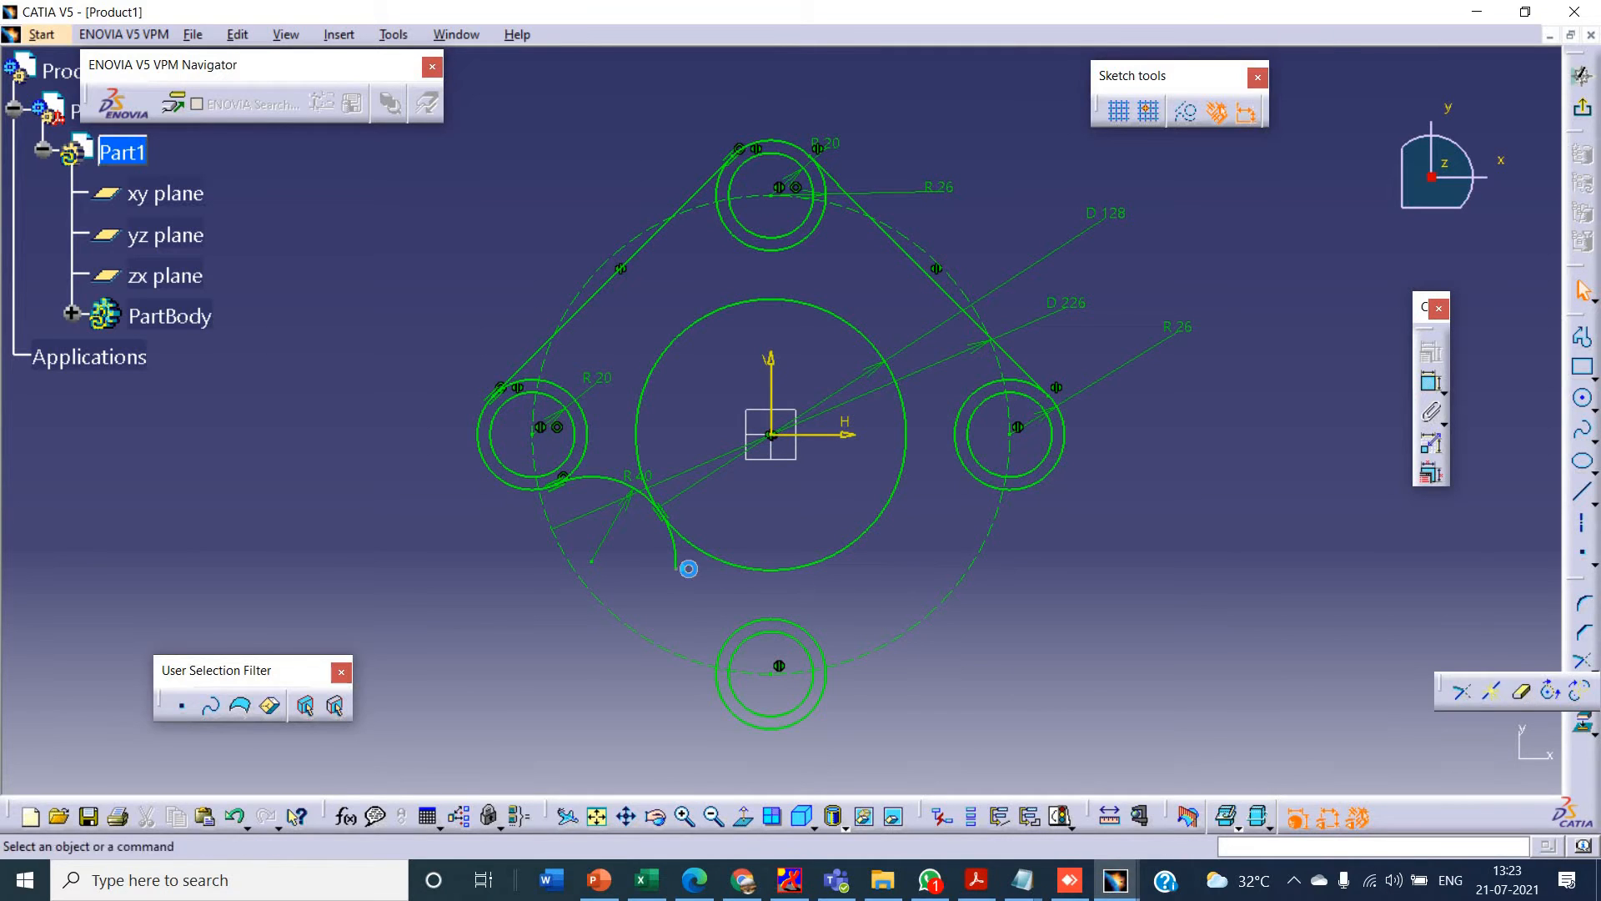
pyautogui.click(674, 551)
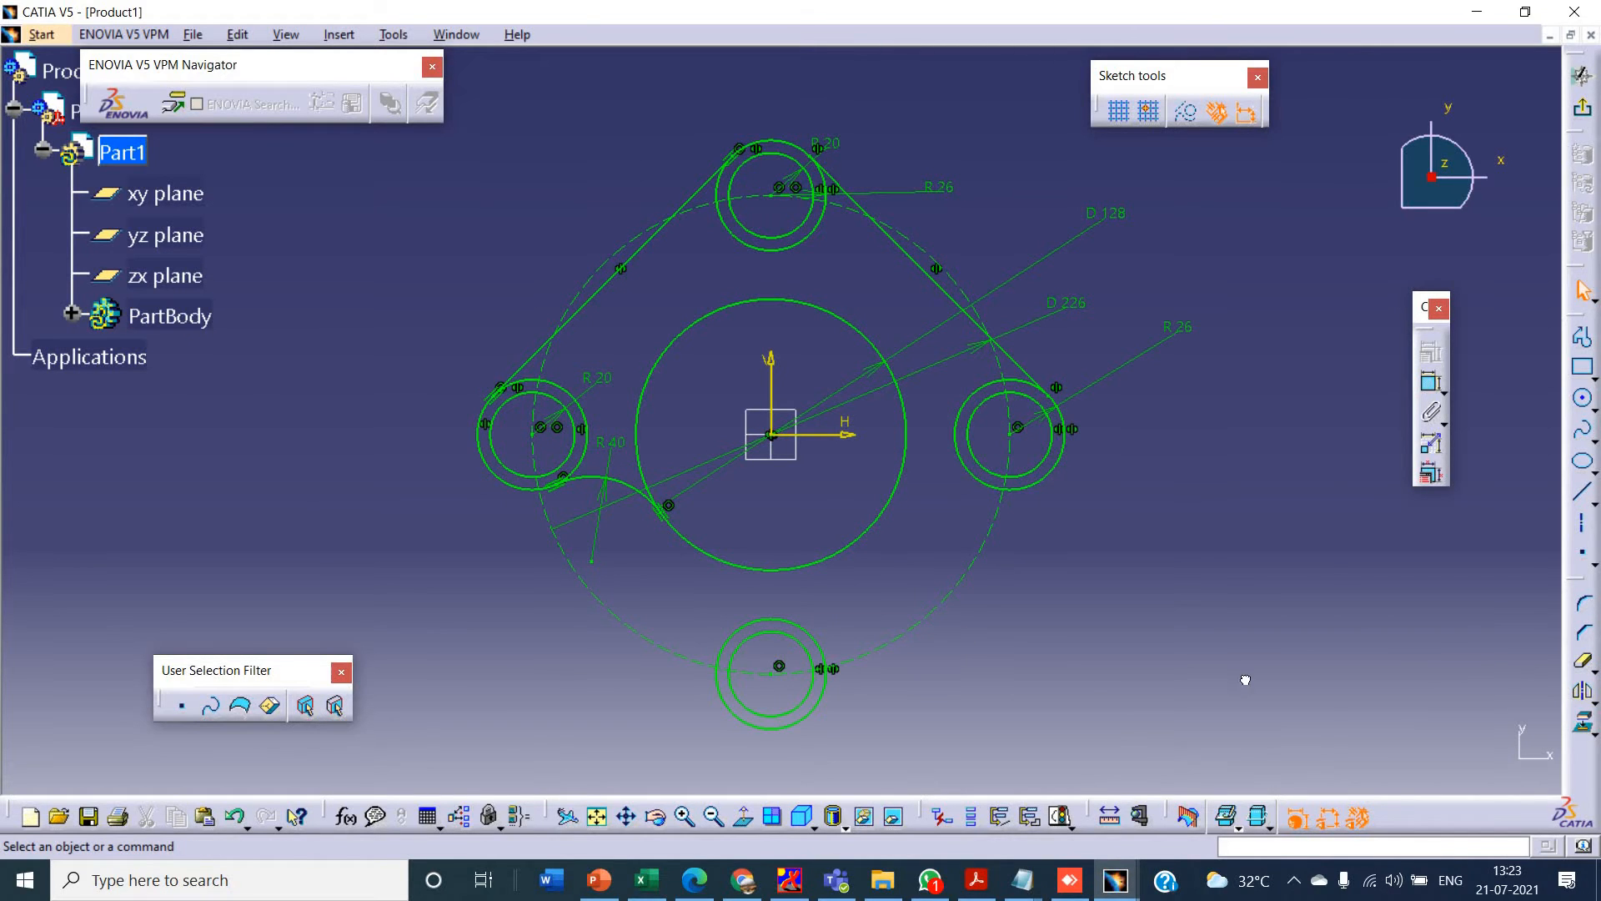
# - Sketch an arc with a radius of about 25 mm from the lower outer circle up towards the centre circle
pyautogui.click(1592, 406)
pyautogui.click(1549, 419)
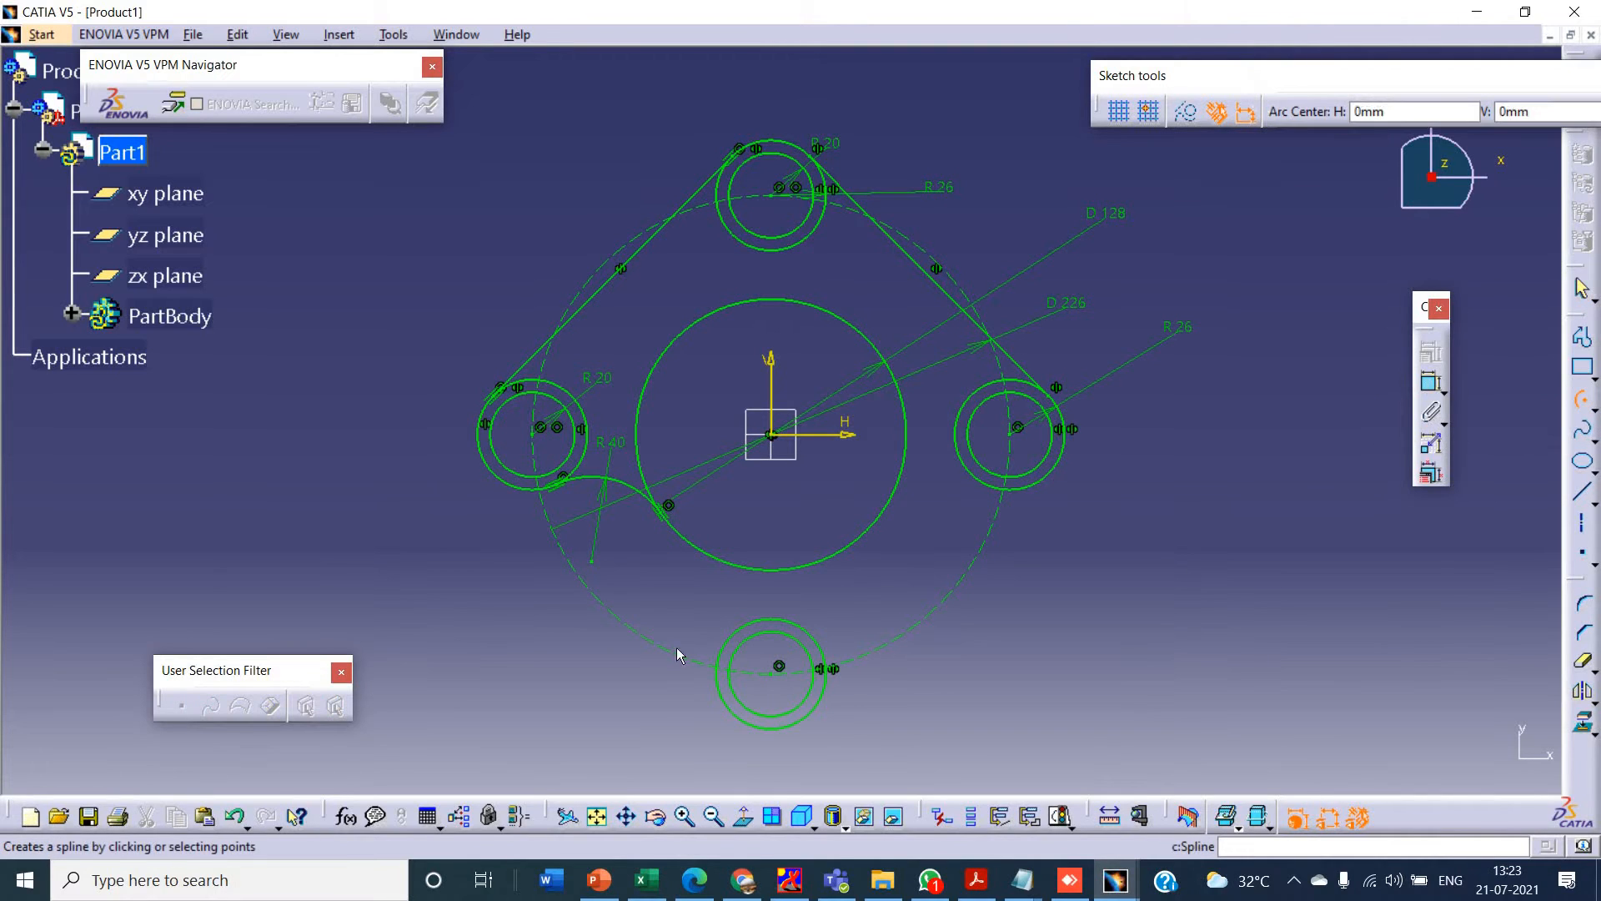
pyautogui.click(683, 612)
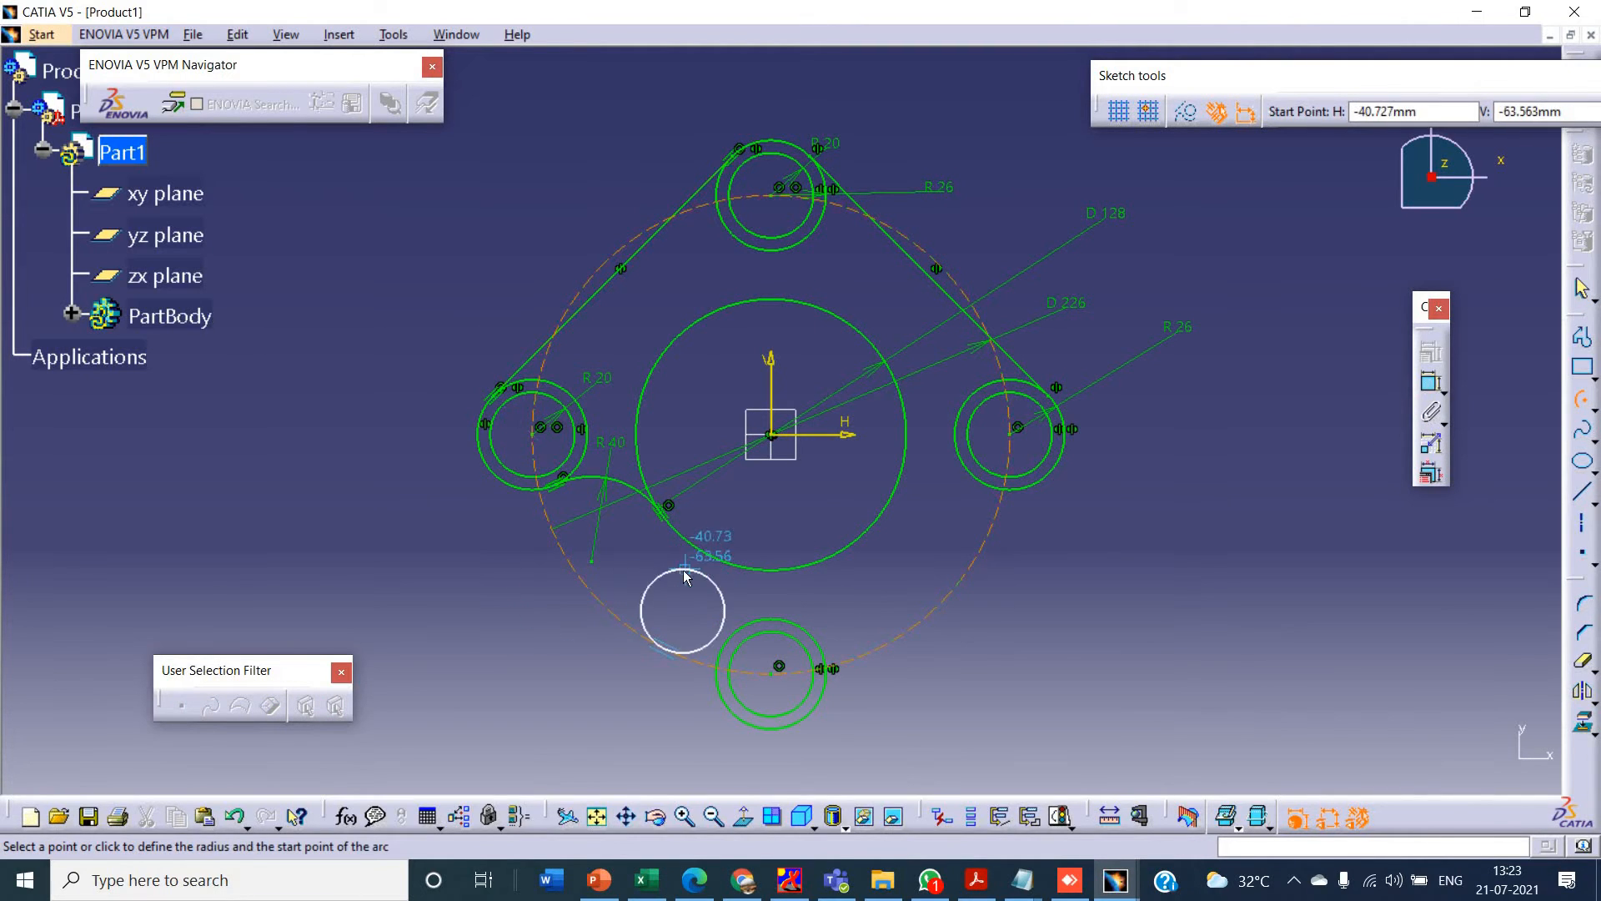
pyautogui.click(729, 631)
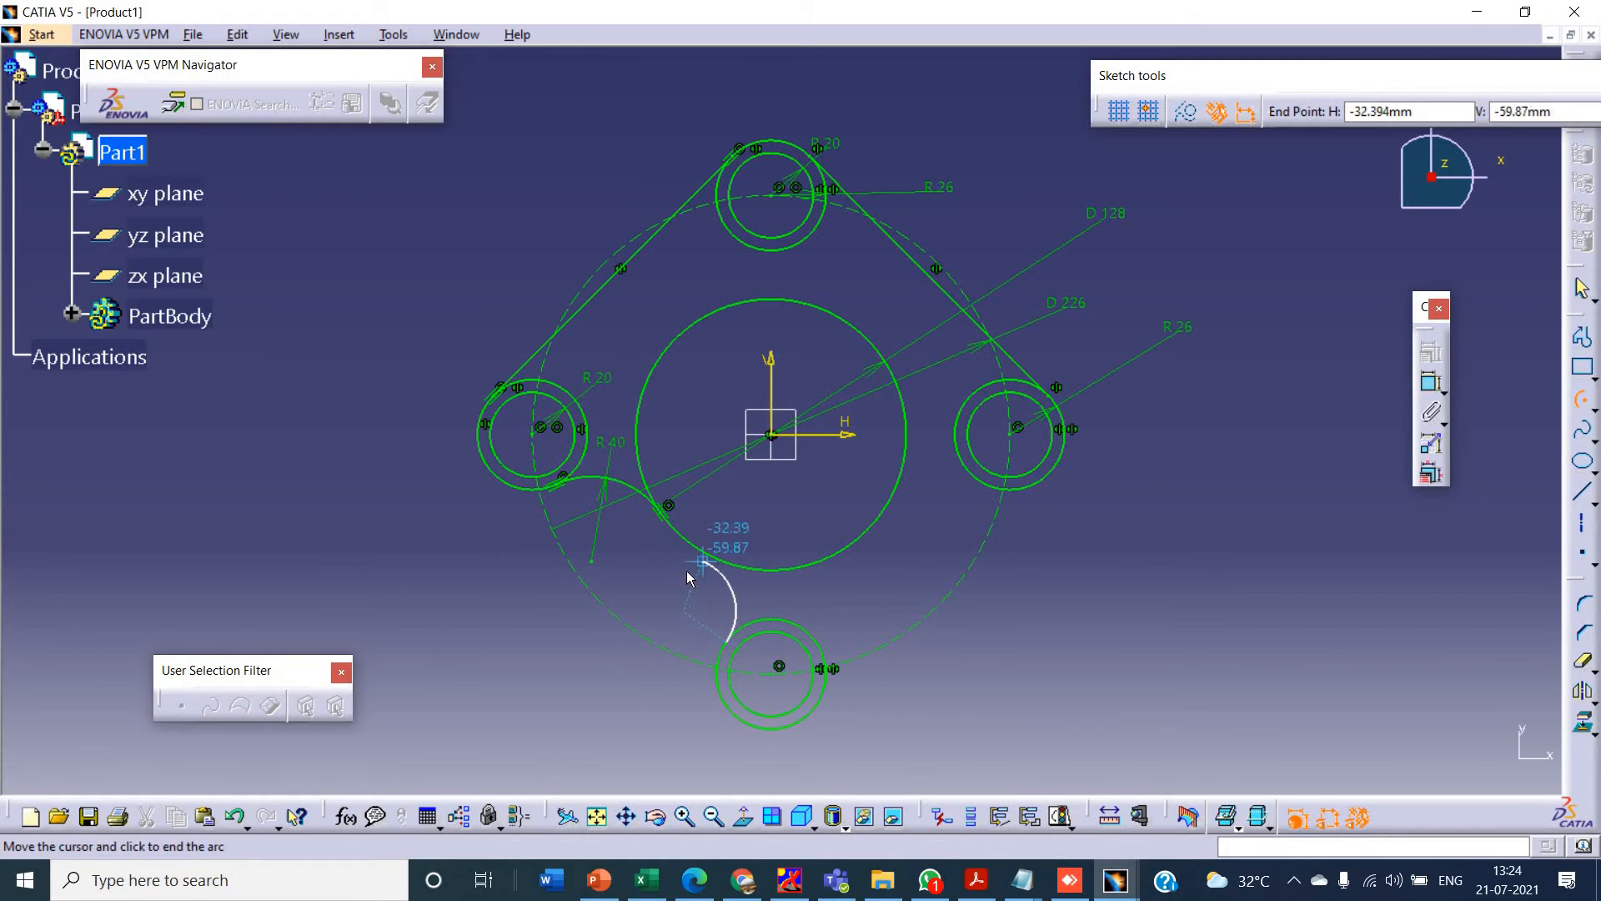
pyautogui.click(686, 557)
# - Dimension the radius of the arc at the lower outer circle and set it to 40 mm
pyautogui.click(1431, 382)
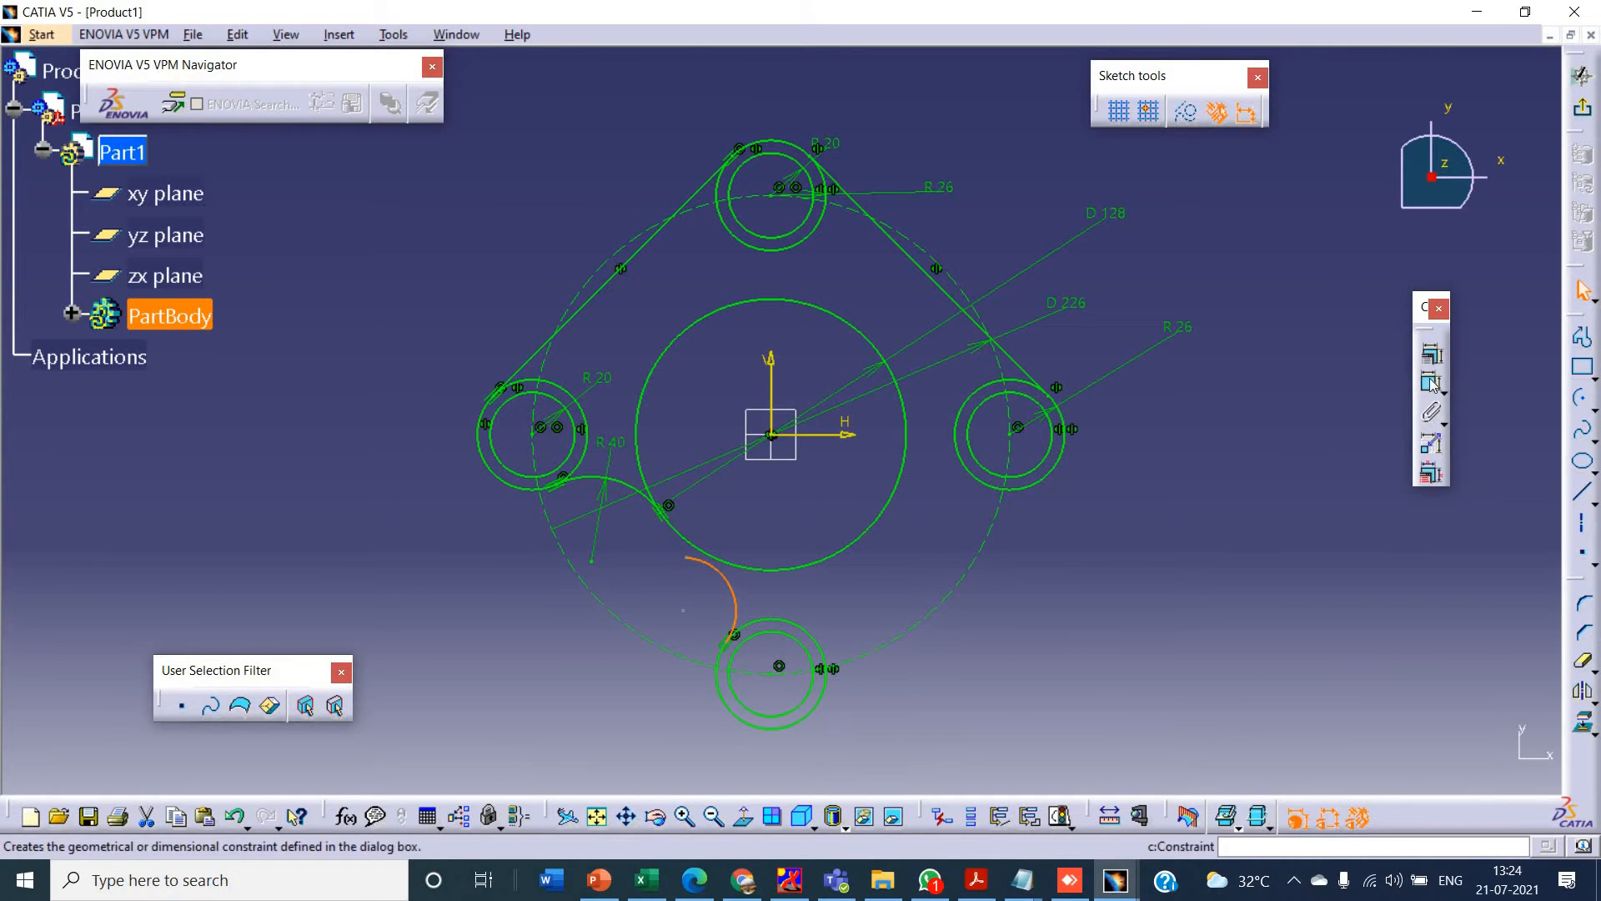
pyautogui.click(727, 599)
pyautogui.click(705, 615)
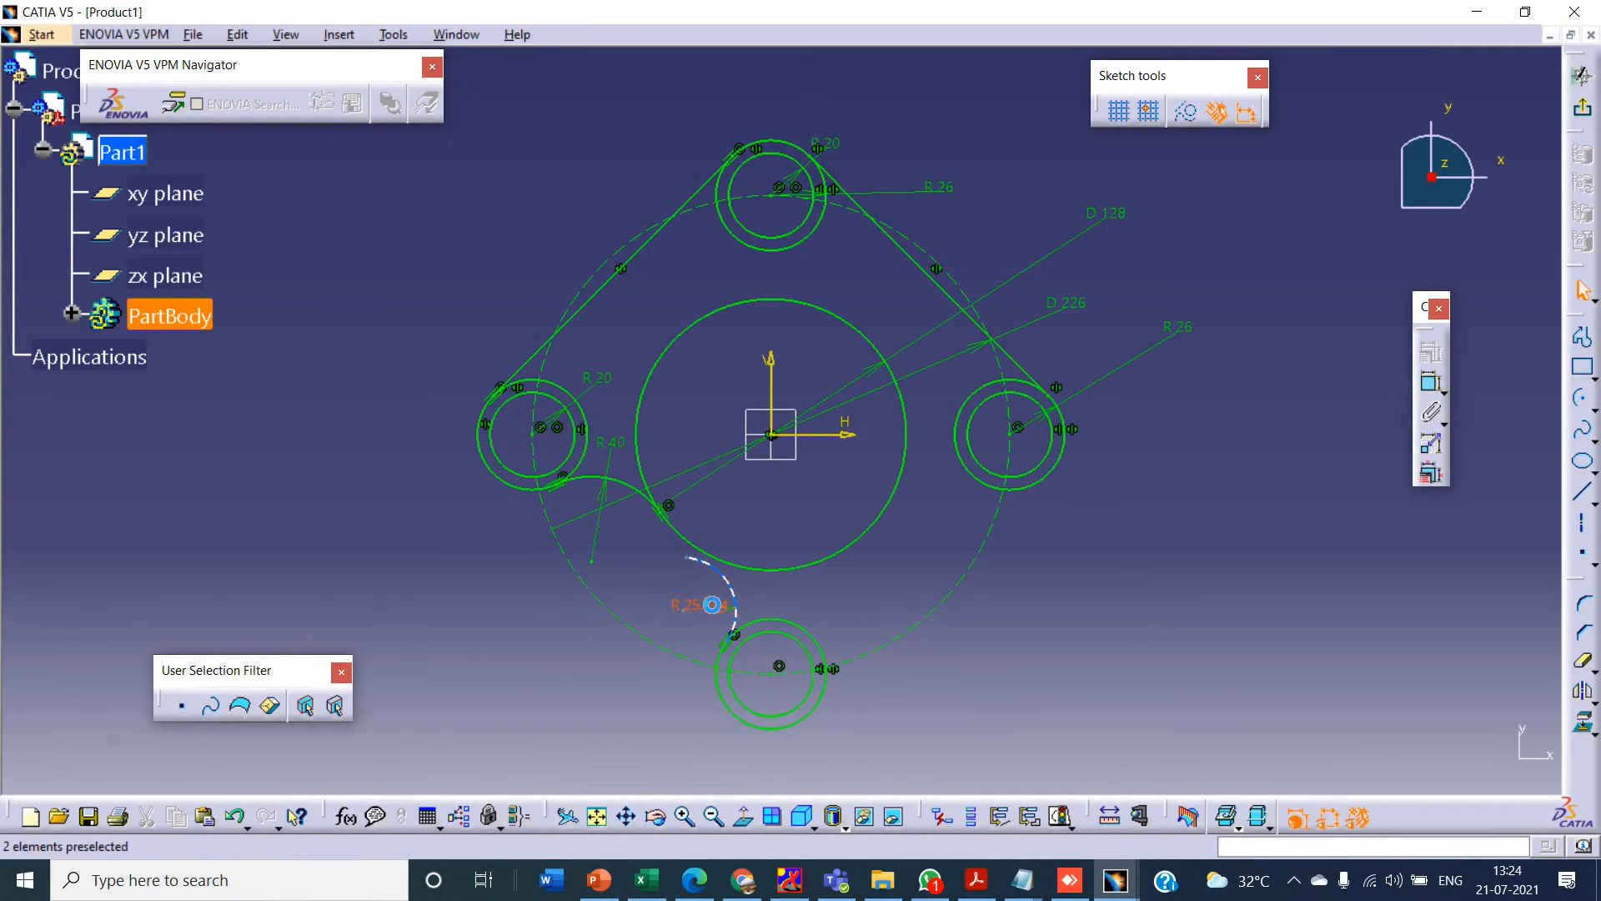
pyautogui.doubleClick(714, 611)
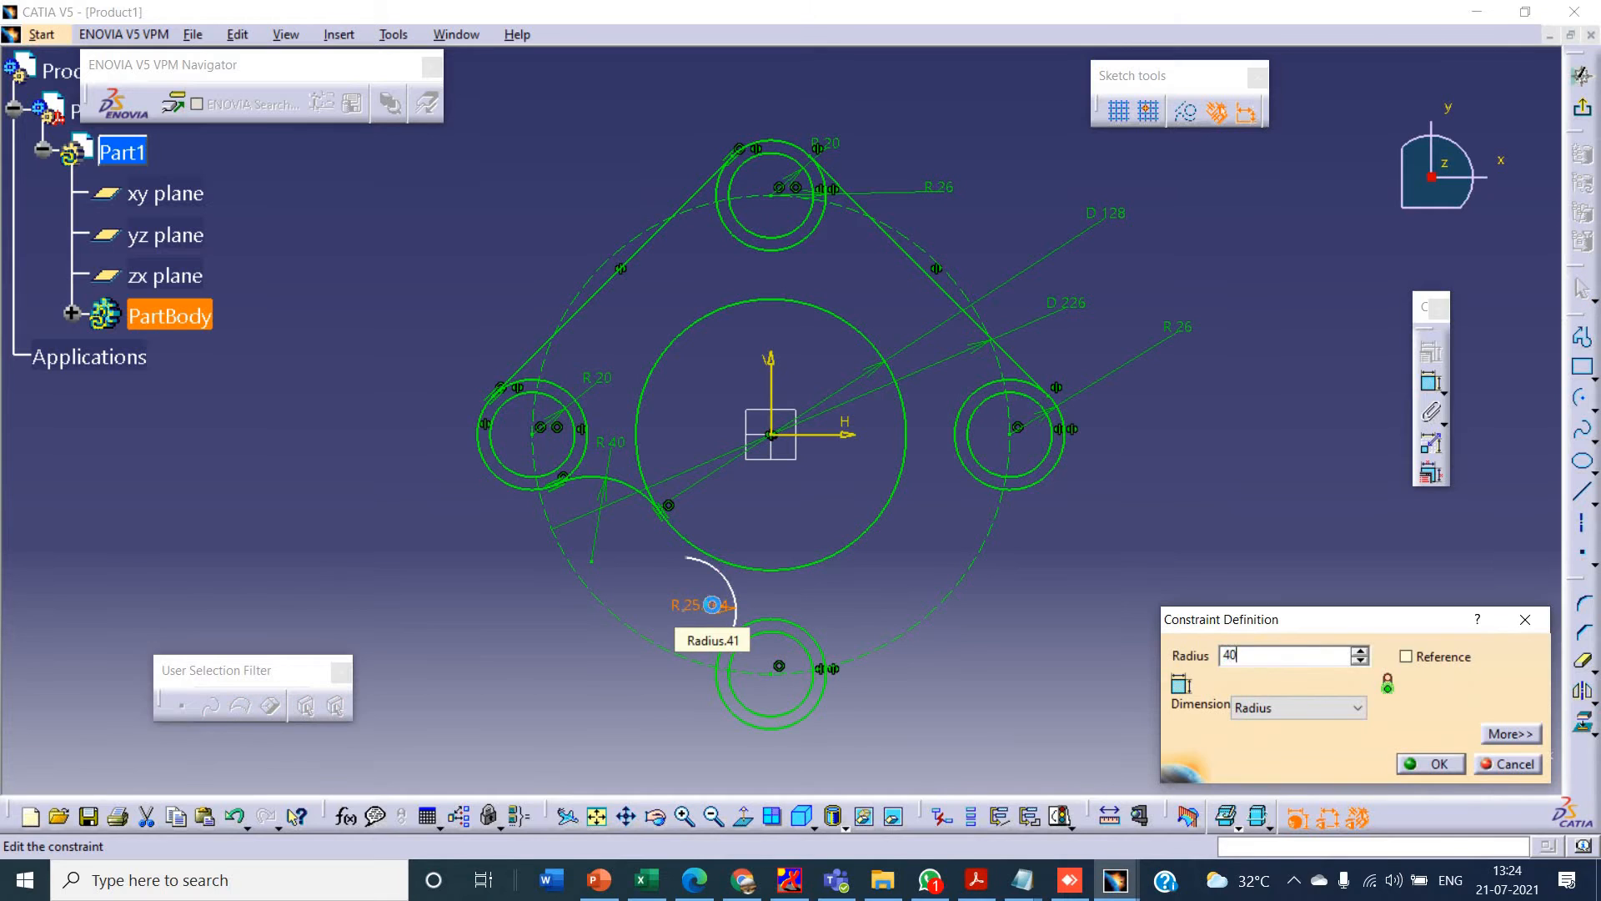
pyautogui.press('Return')
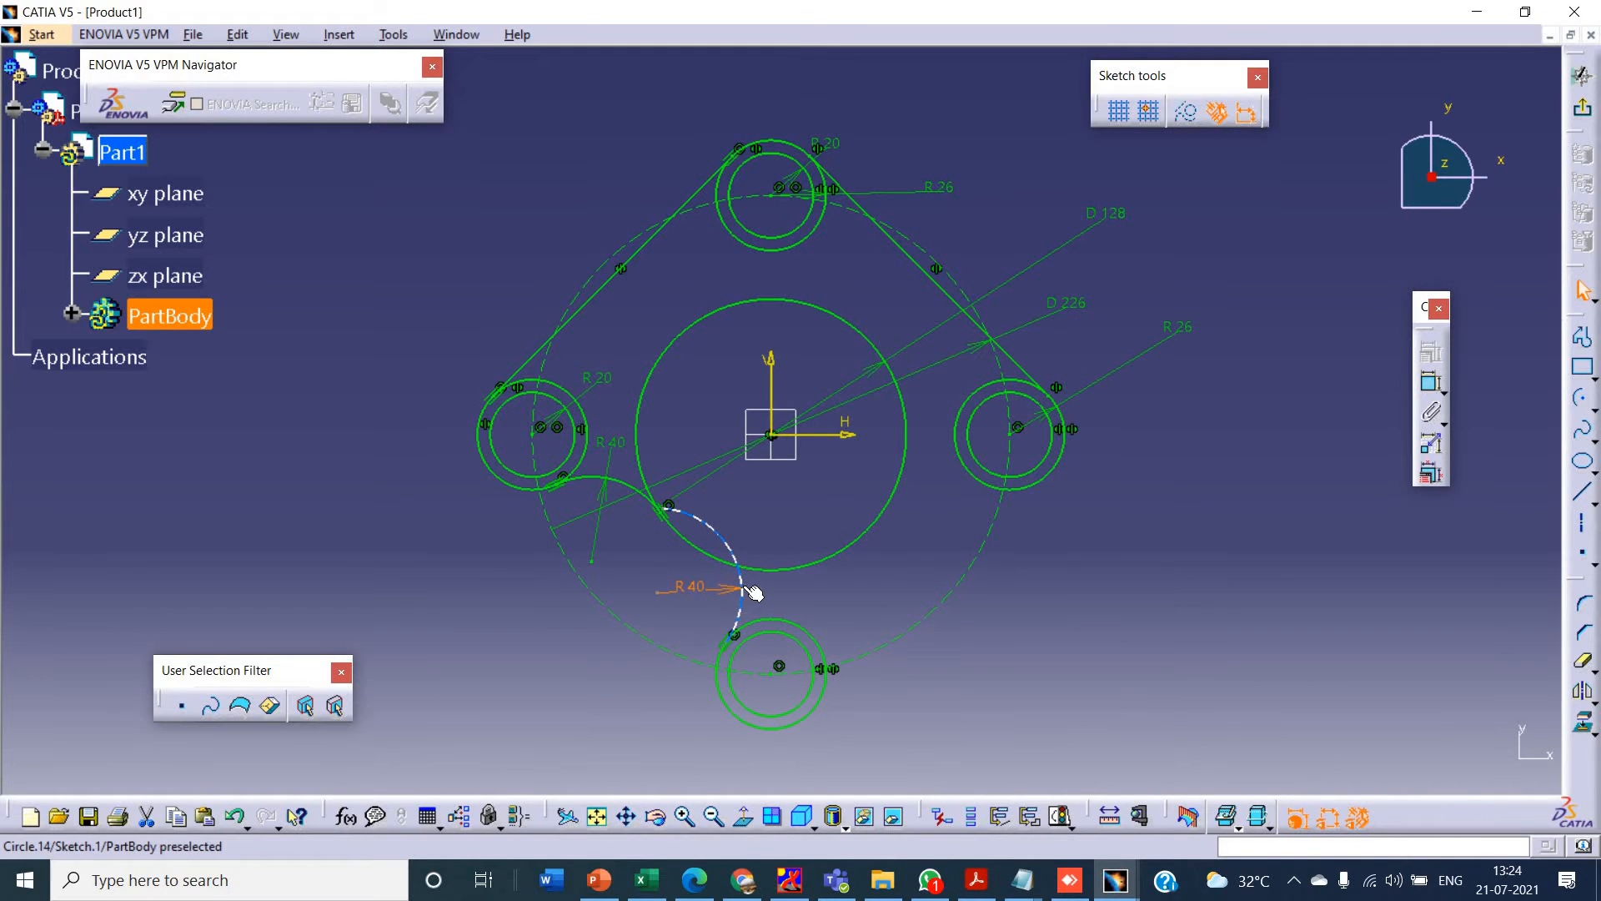
# - Make the lower 40 mm arc tangent to the 128 mm centre circle and trim off its overhanging end
pyautogui.click(738, 581)
pyautogui.keyDown('ctrl'); pyautogui.click(905, 515); pyautogui.keyUp('ctrl')
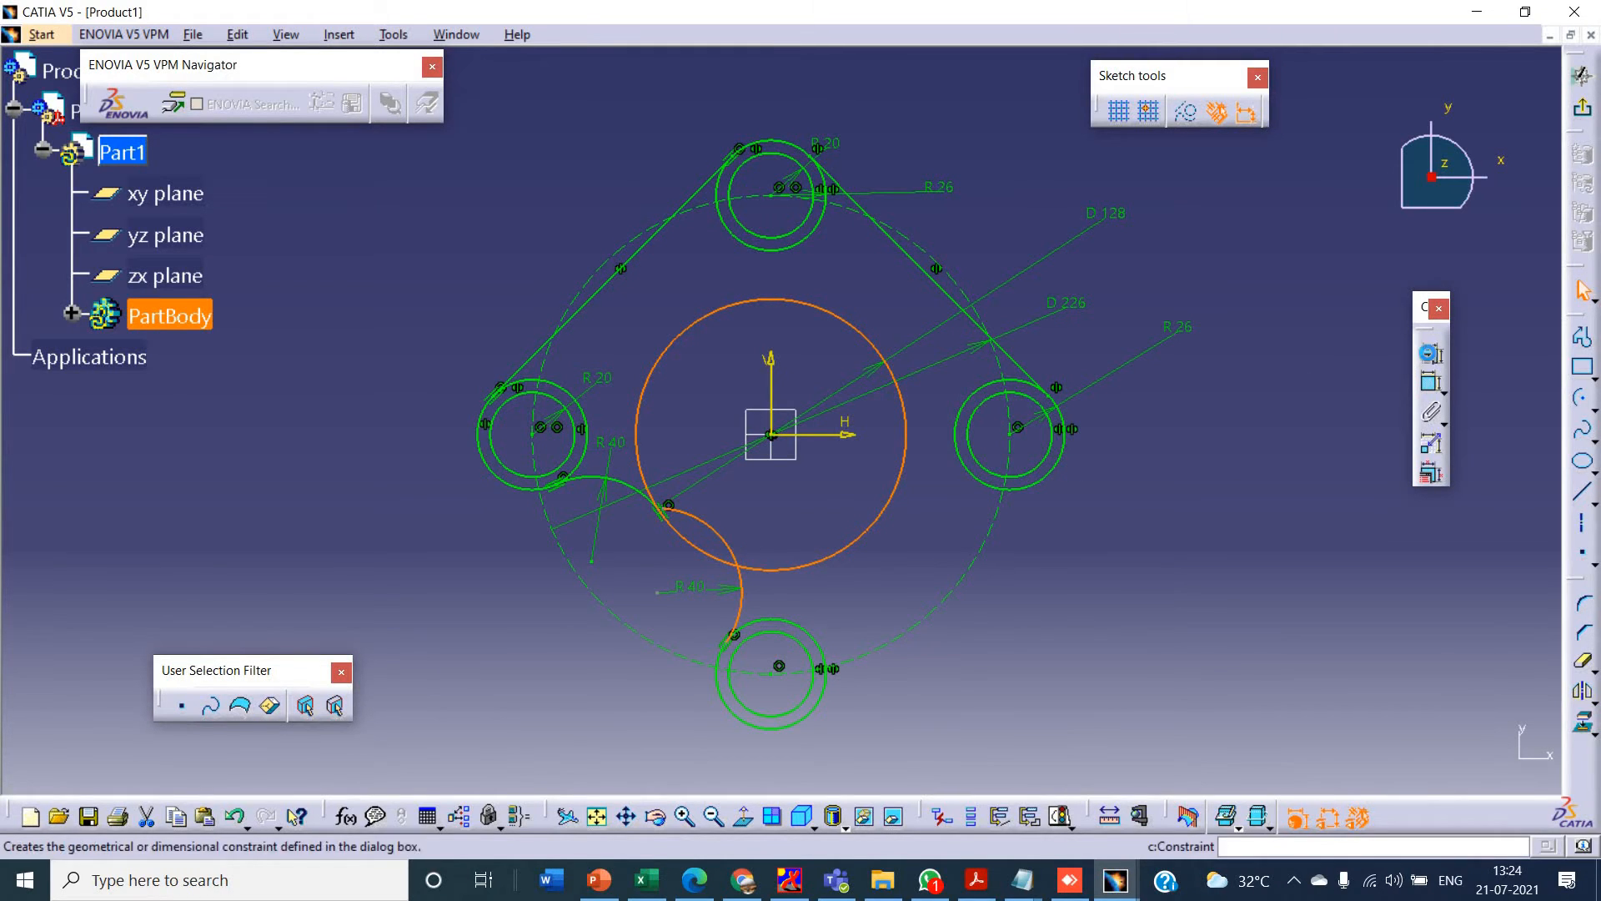
pyautogui.click(1431, 352)
pyautogui.click(1427, 568)
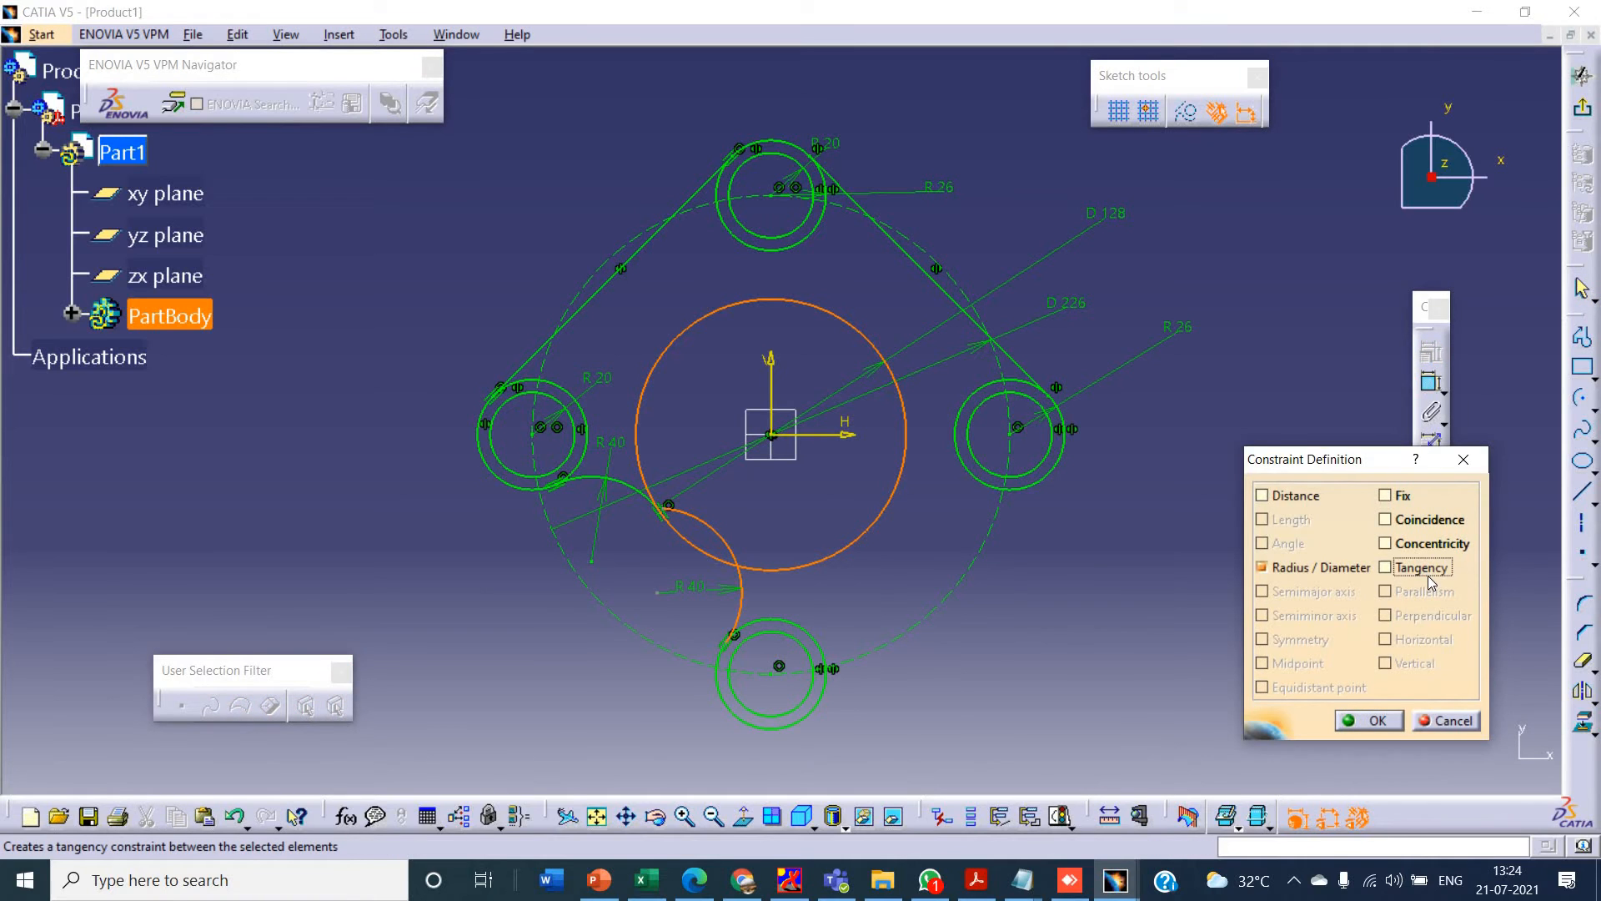
pyautogui.click(1370, 720)
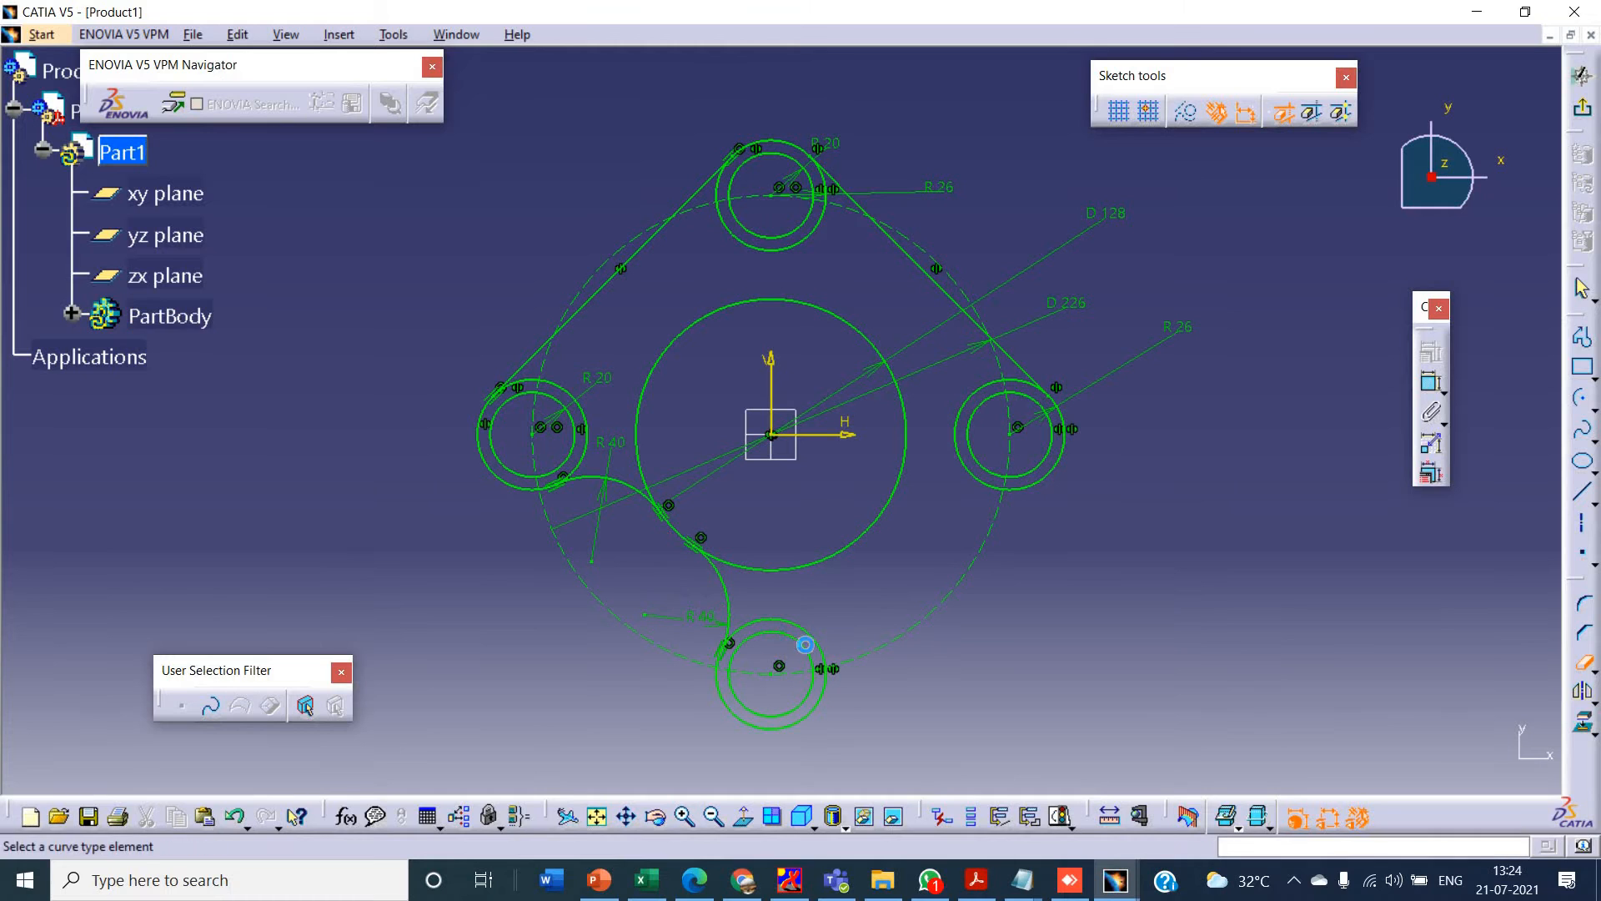
# - Recheck the tutorial drawing in PowerPoint, and undo the removal of the 40 mm arc at the left outer circle
pyautogui.hotkey('alt', 'Tab')
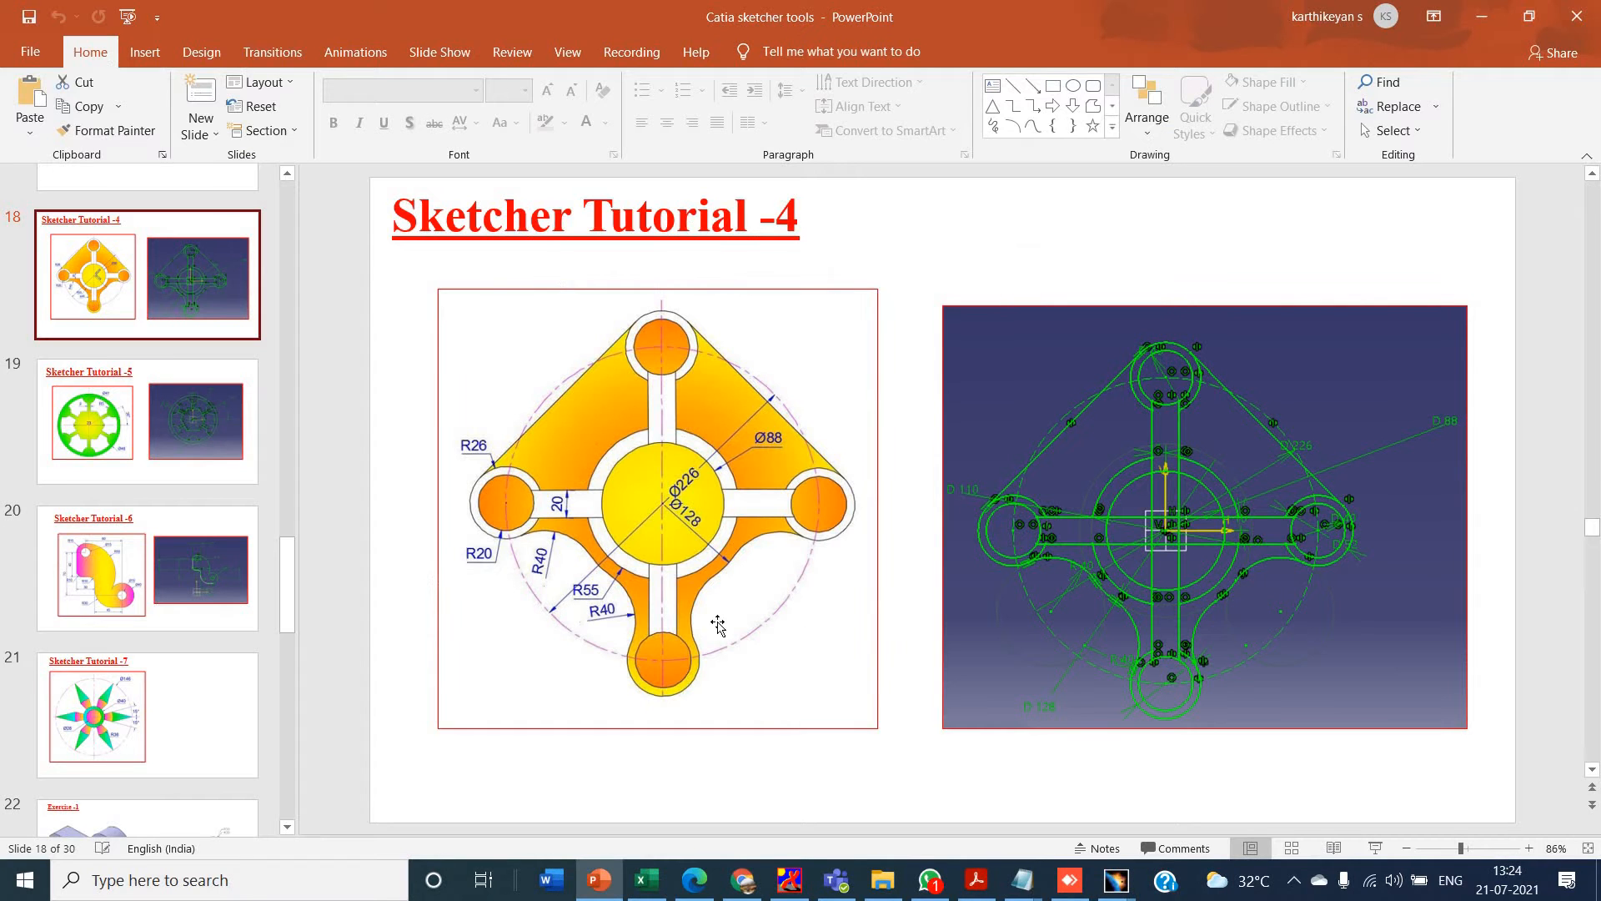
pyautogui.hotkey('alt', 'Tab')
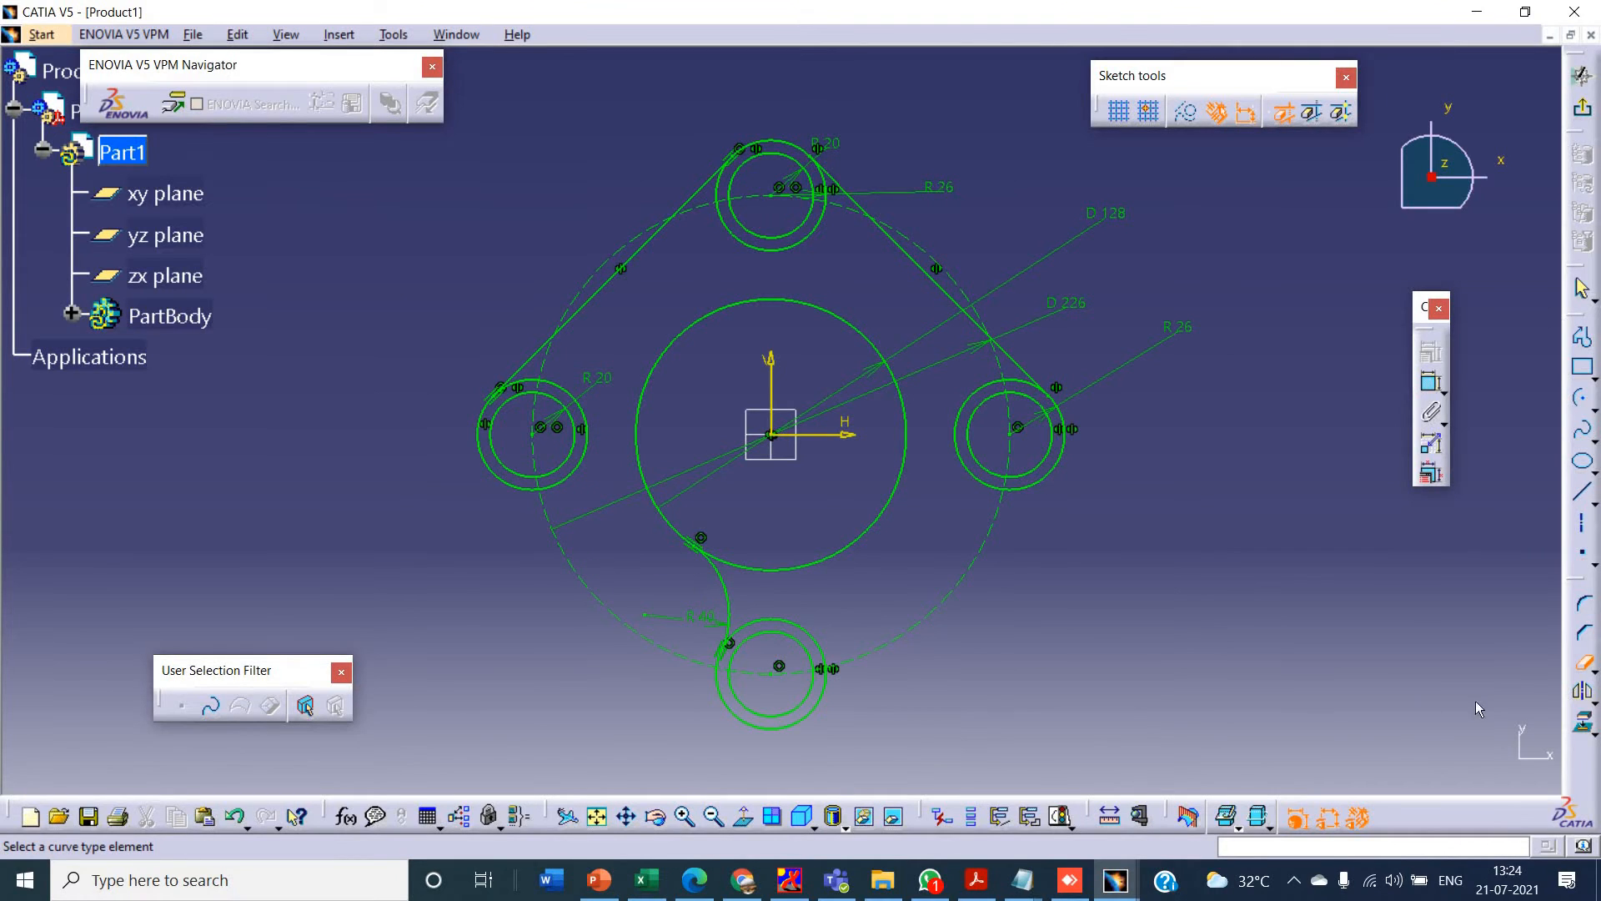
pyautogui.click(1573, 667)
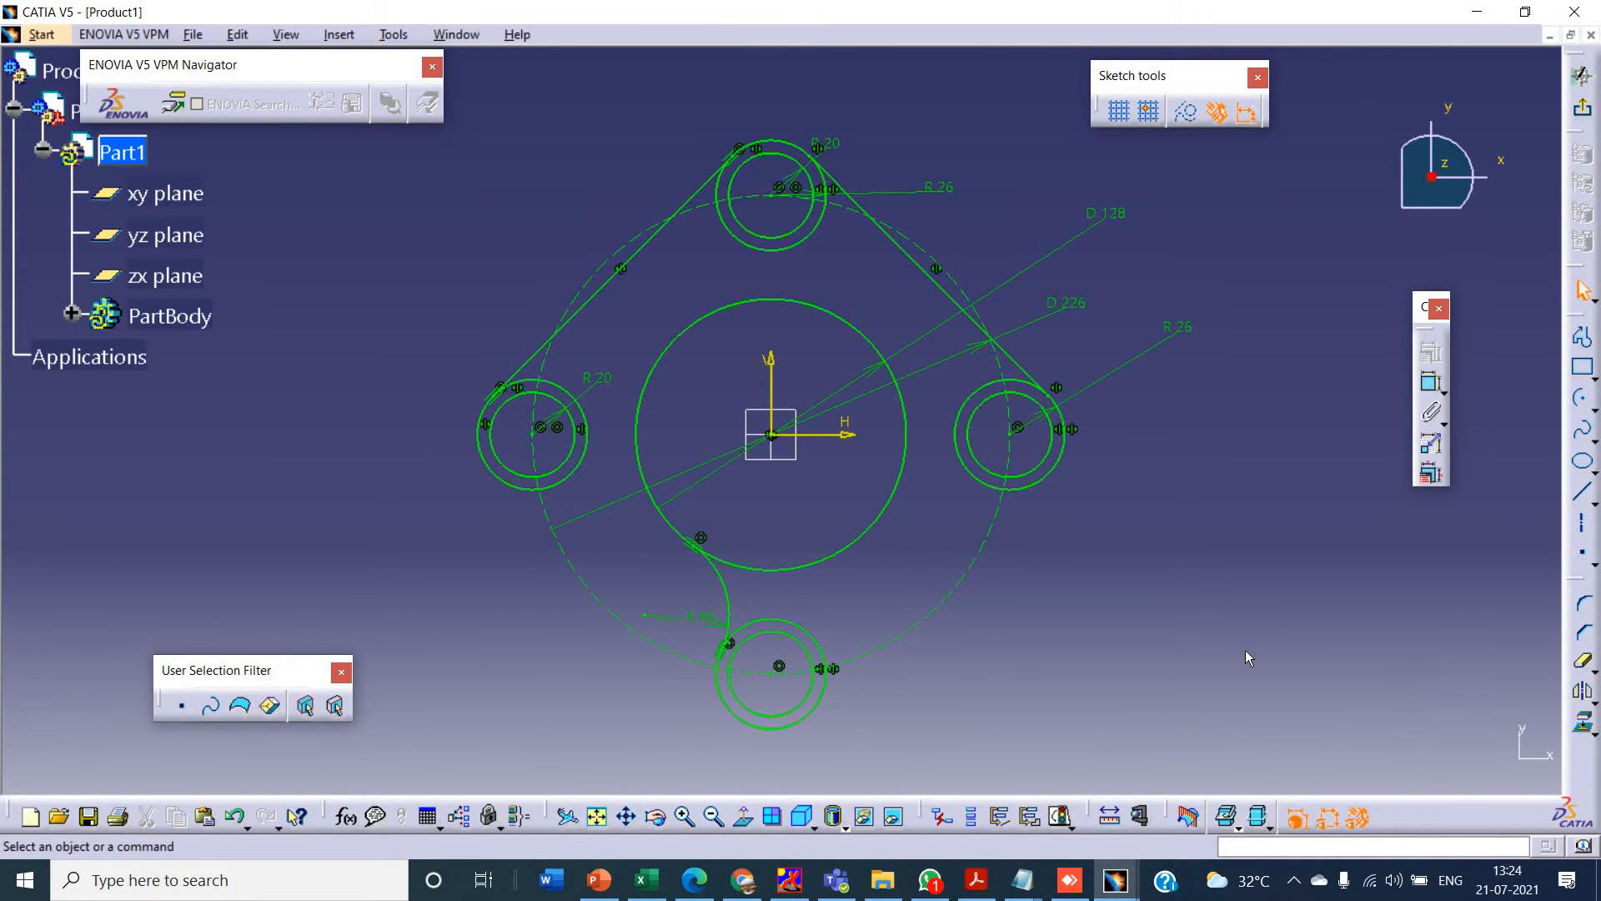
pyautogui.hotkey('ctrl', 'z')
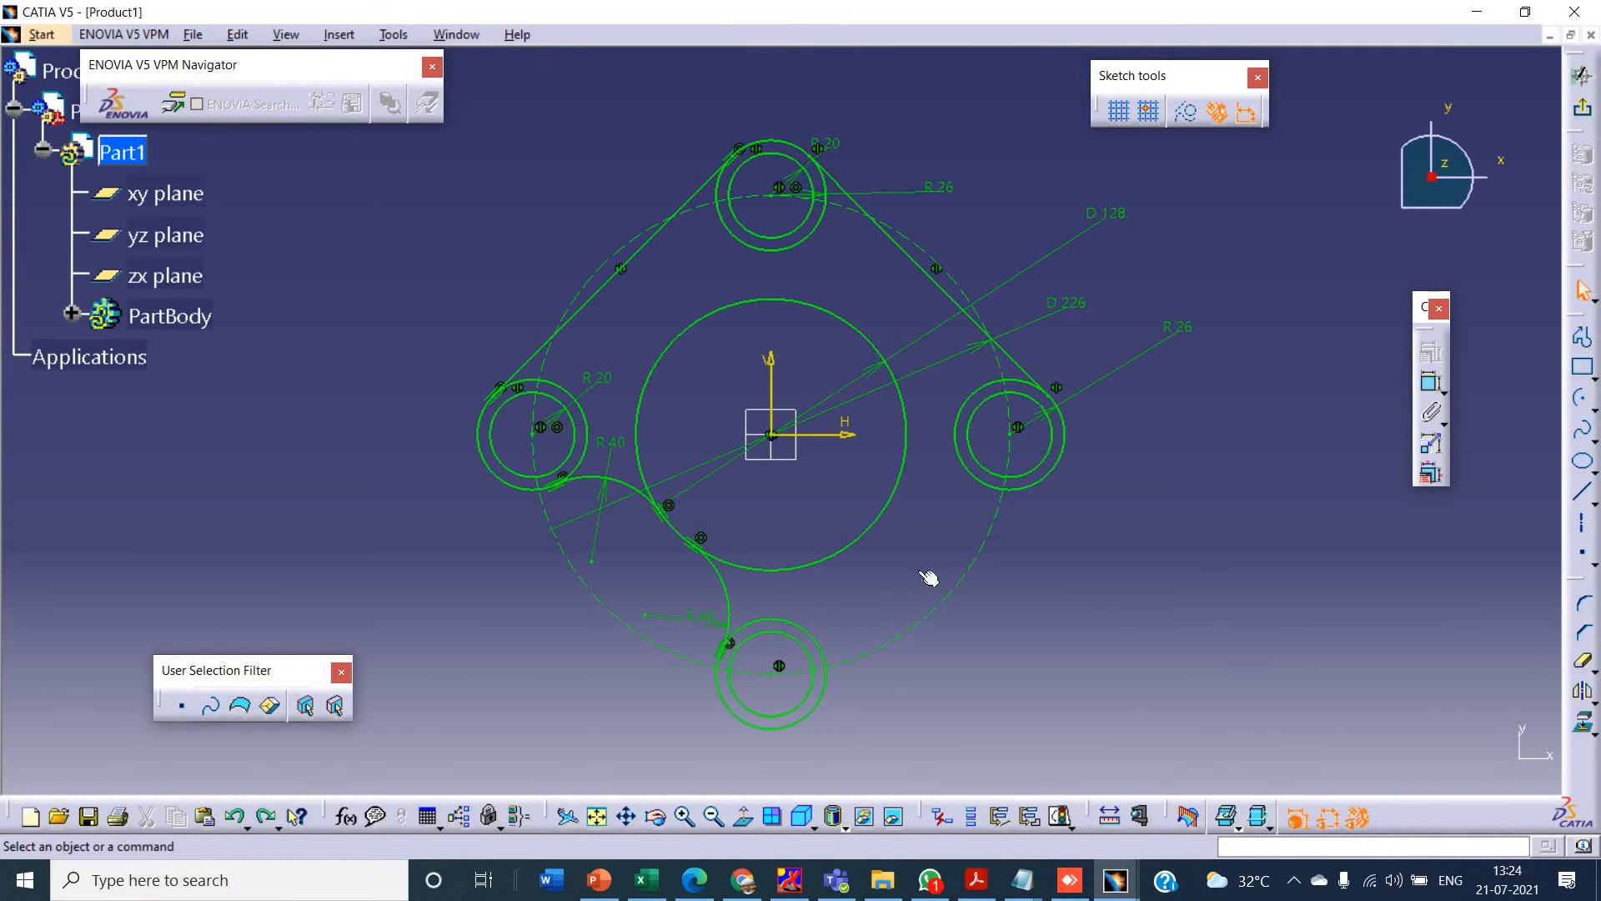
pyautogui.click(630, 490)
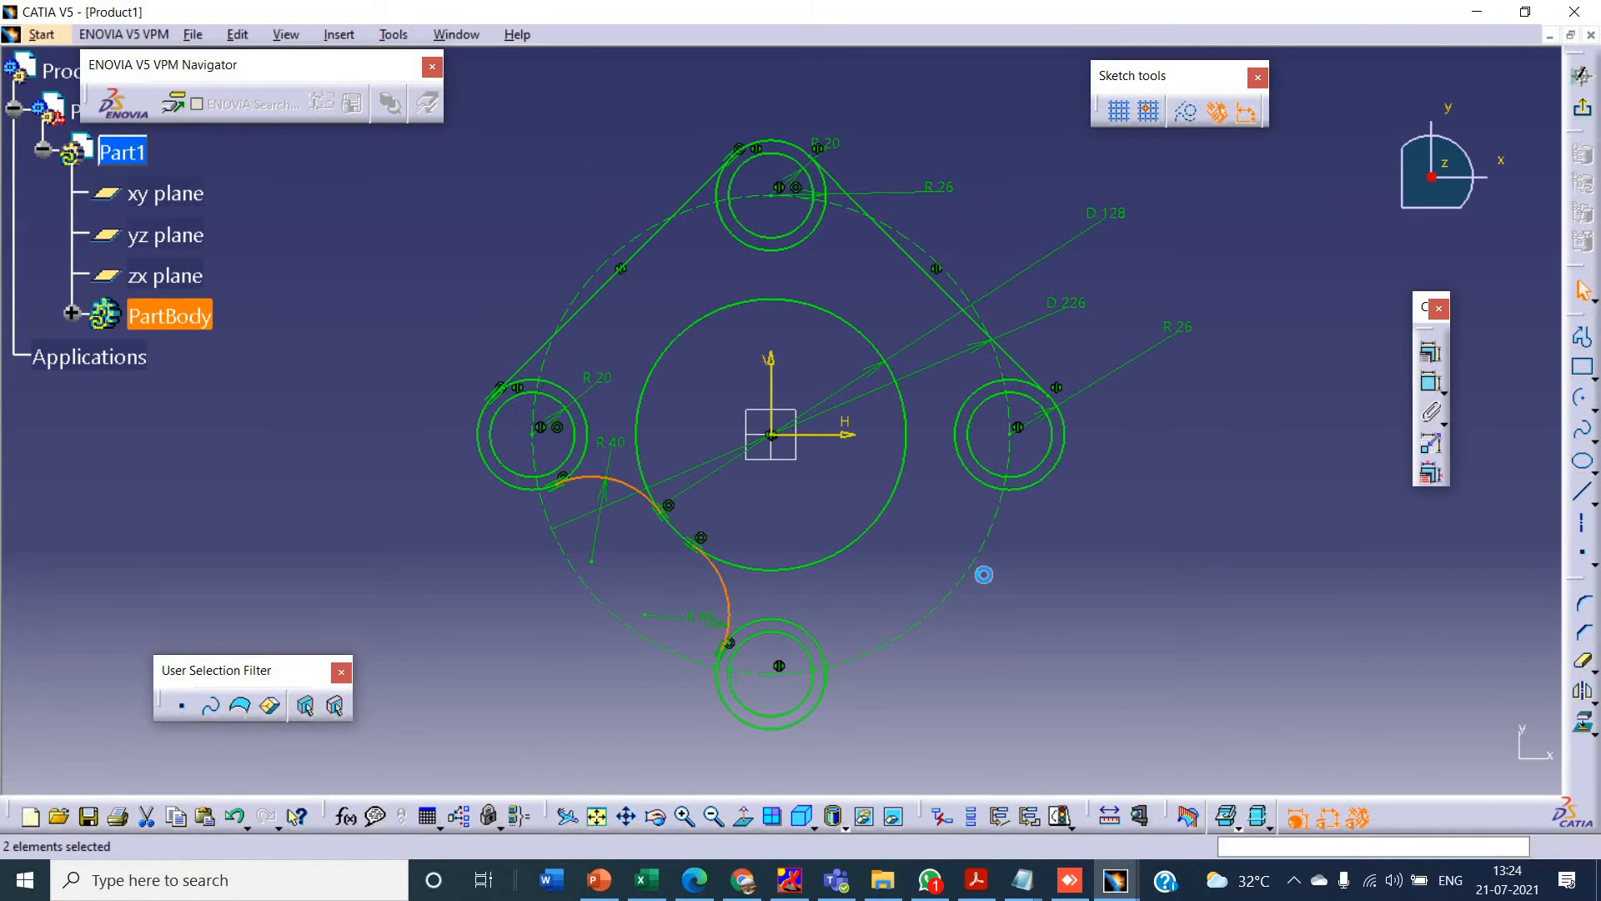
pyautogui.click(845, 255)
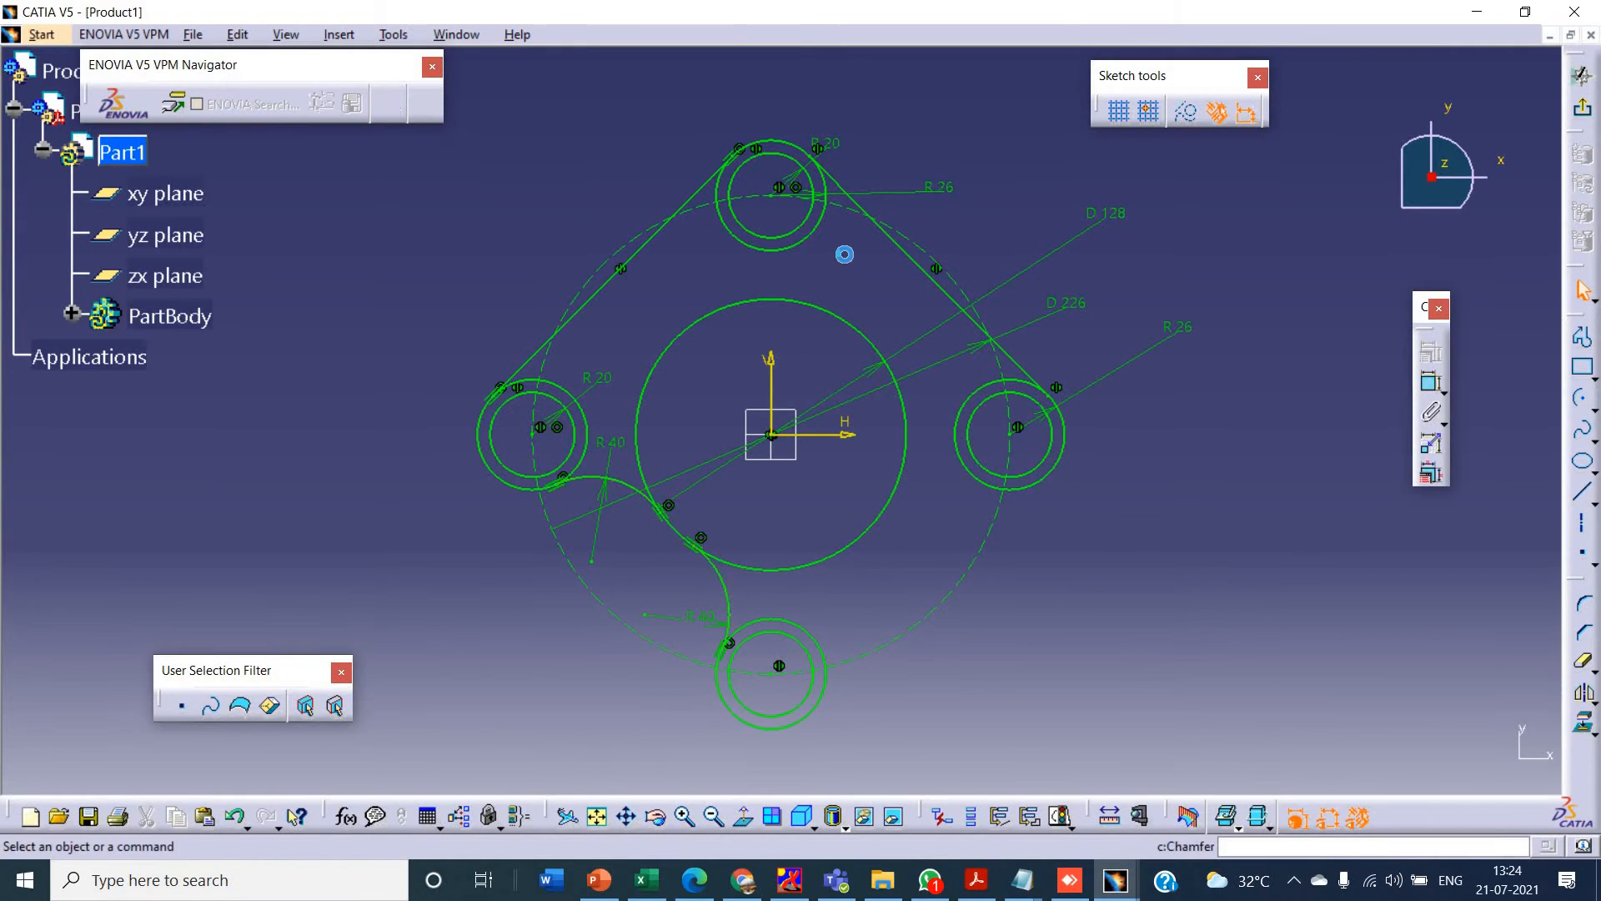
pyautogui.click(769, 367)
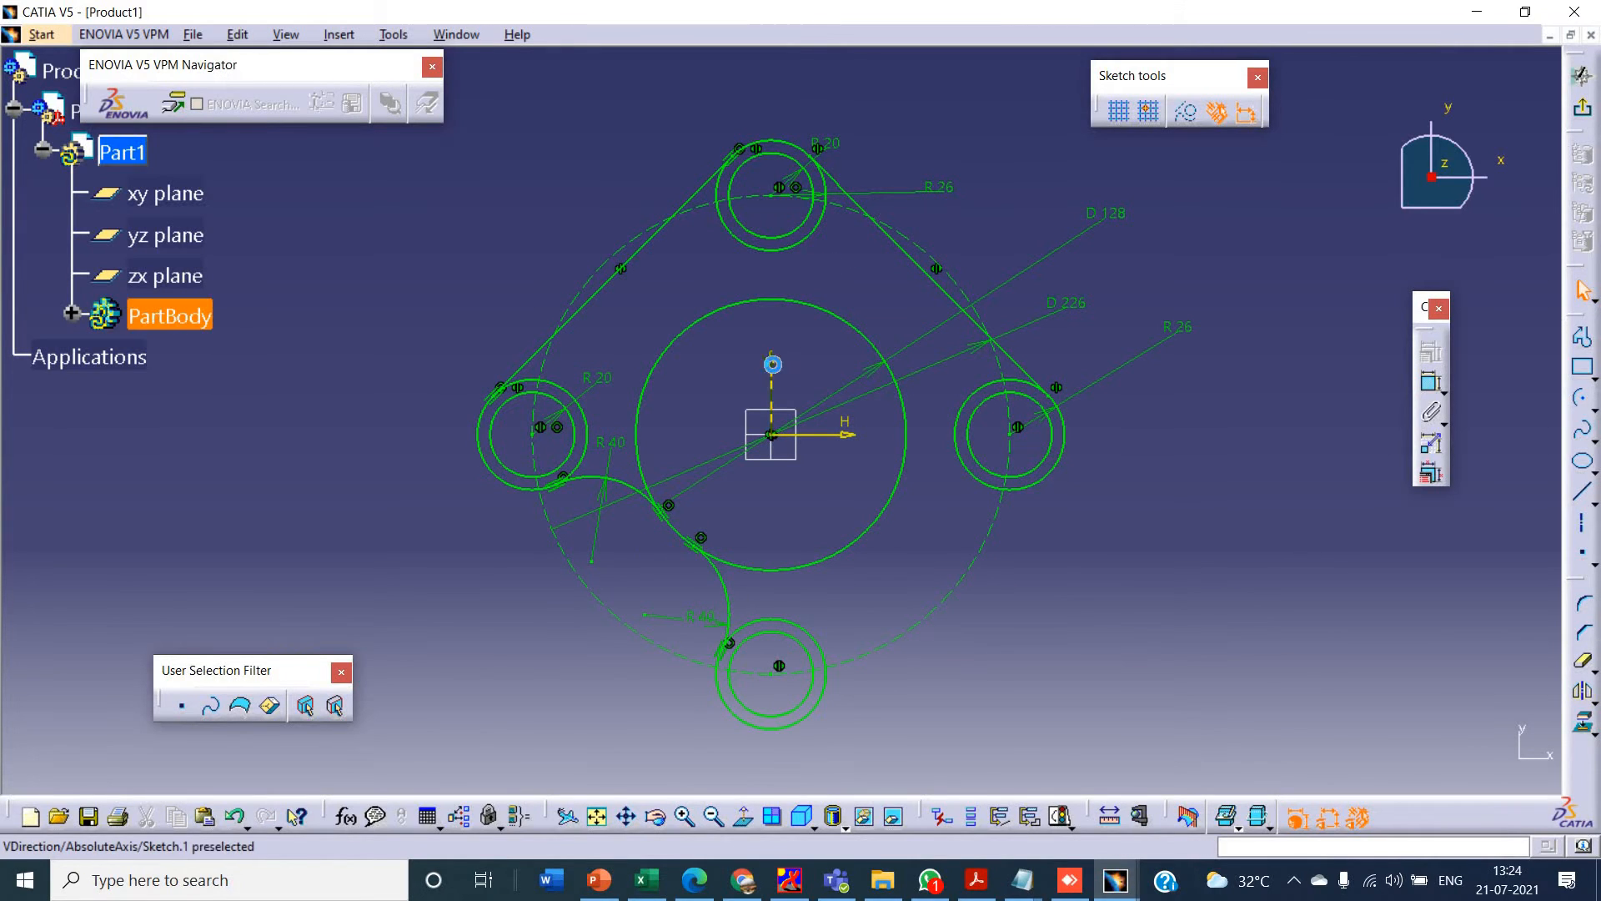
# - Mirror the two 40 mm arcs about the sketch's vertical axis
pyautogui.click(718, 583)
pyautogui.keyDown('ctrl'); pyautogui.click(636, 483); pyautogui.keyUp('ctrl')
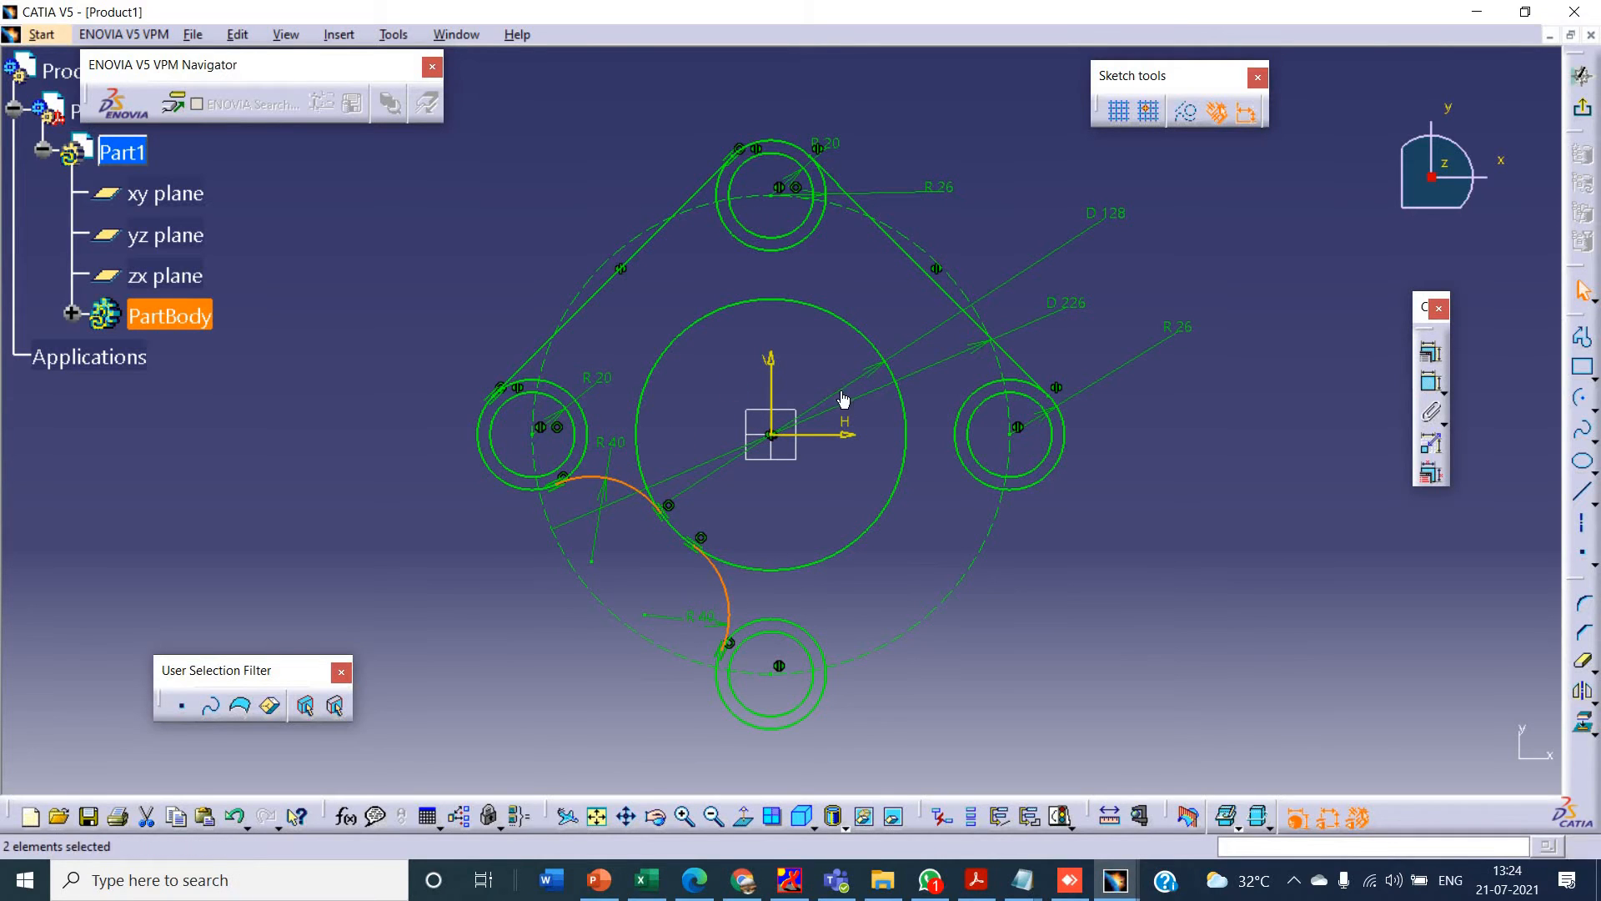
pyautogui.click(1582, 692)
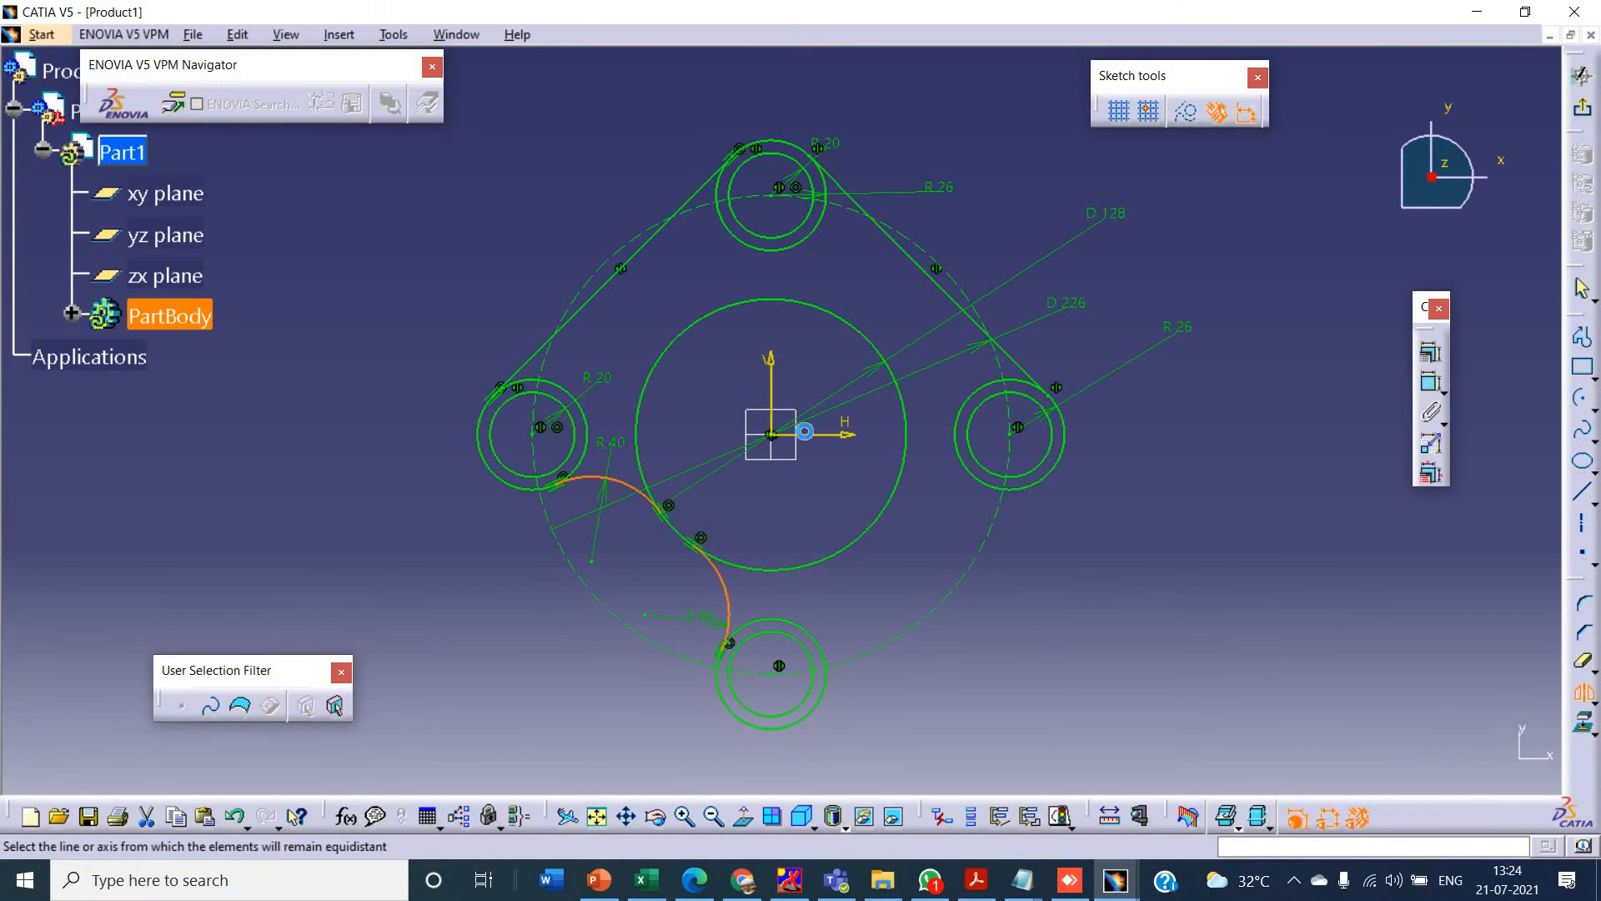
pyautogui.click(773, 367)
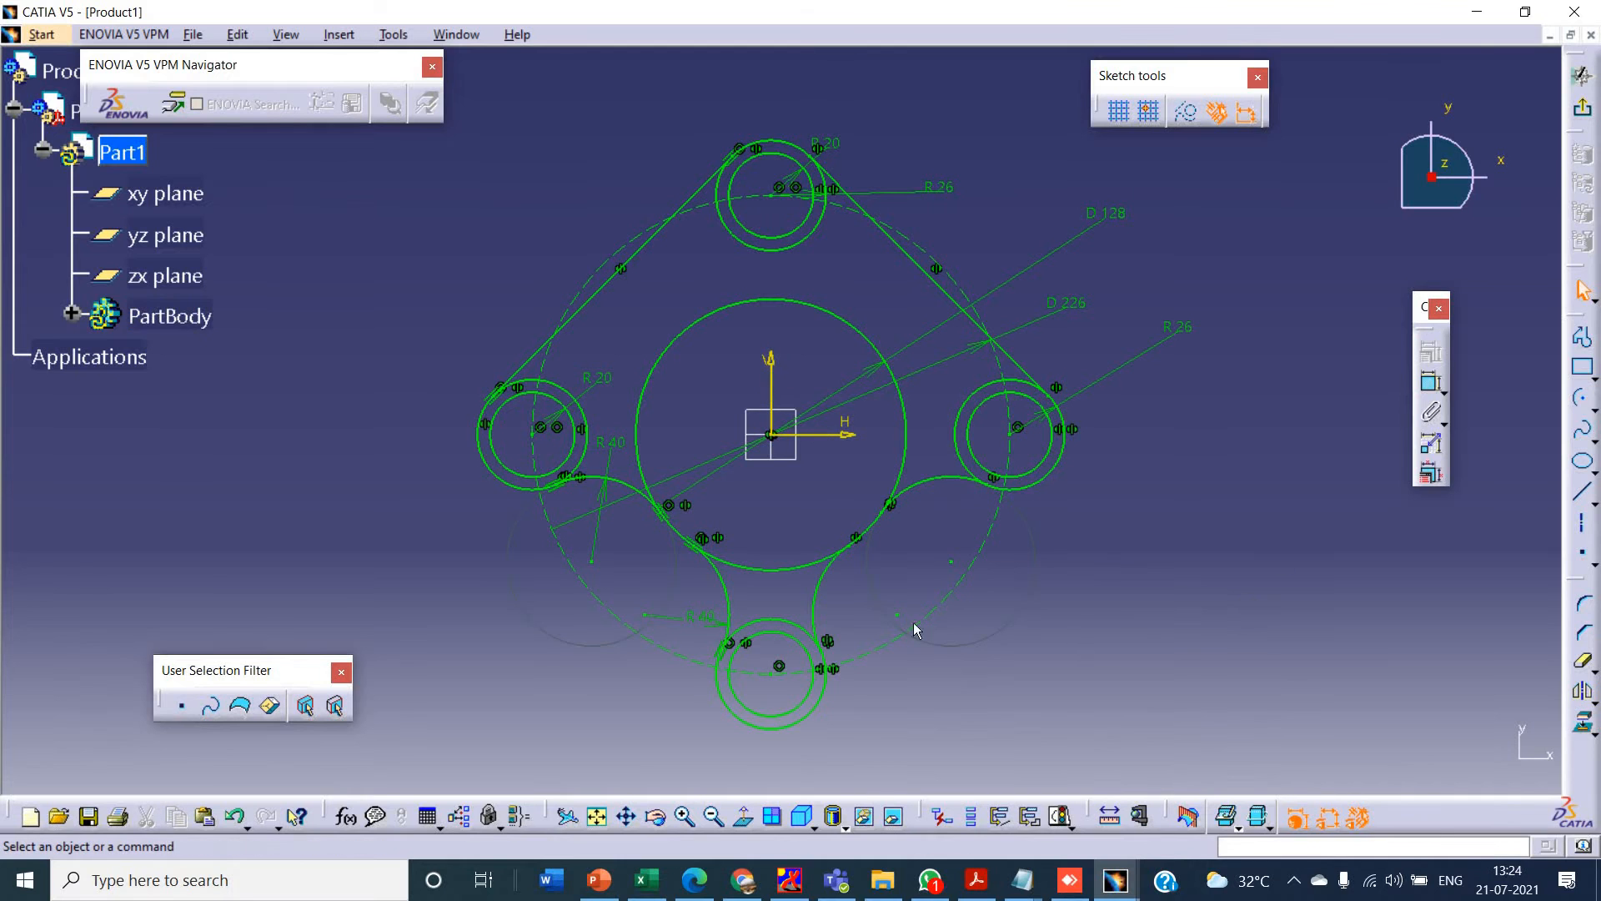
# - Compare with the tutorial drawing in PowerPoint, and trim away the upper portion of the 128 mm centre circle
pyautogui.hotkey('alt', 'Tab')
pyautogui.hotkey('alt', 'Tab')
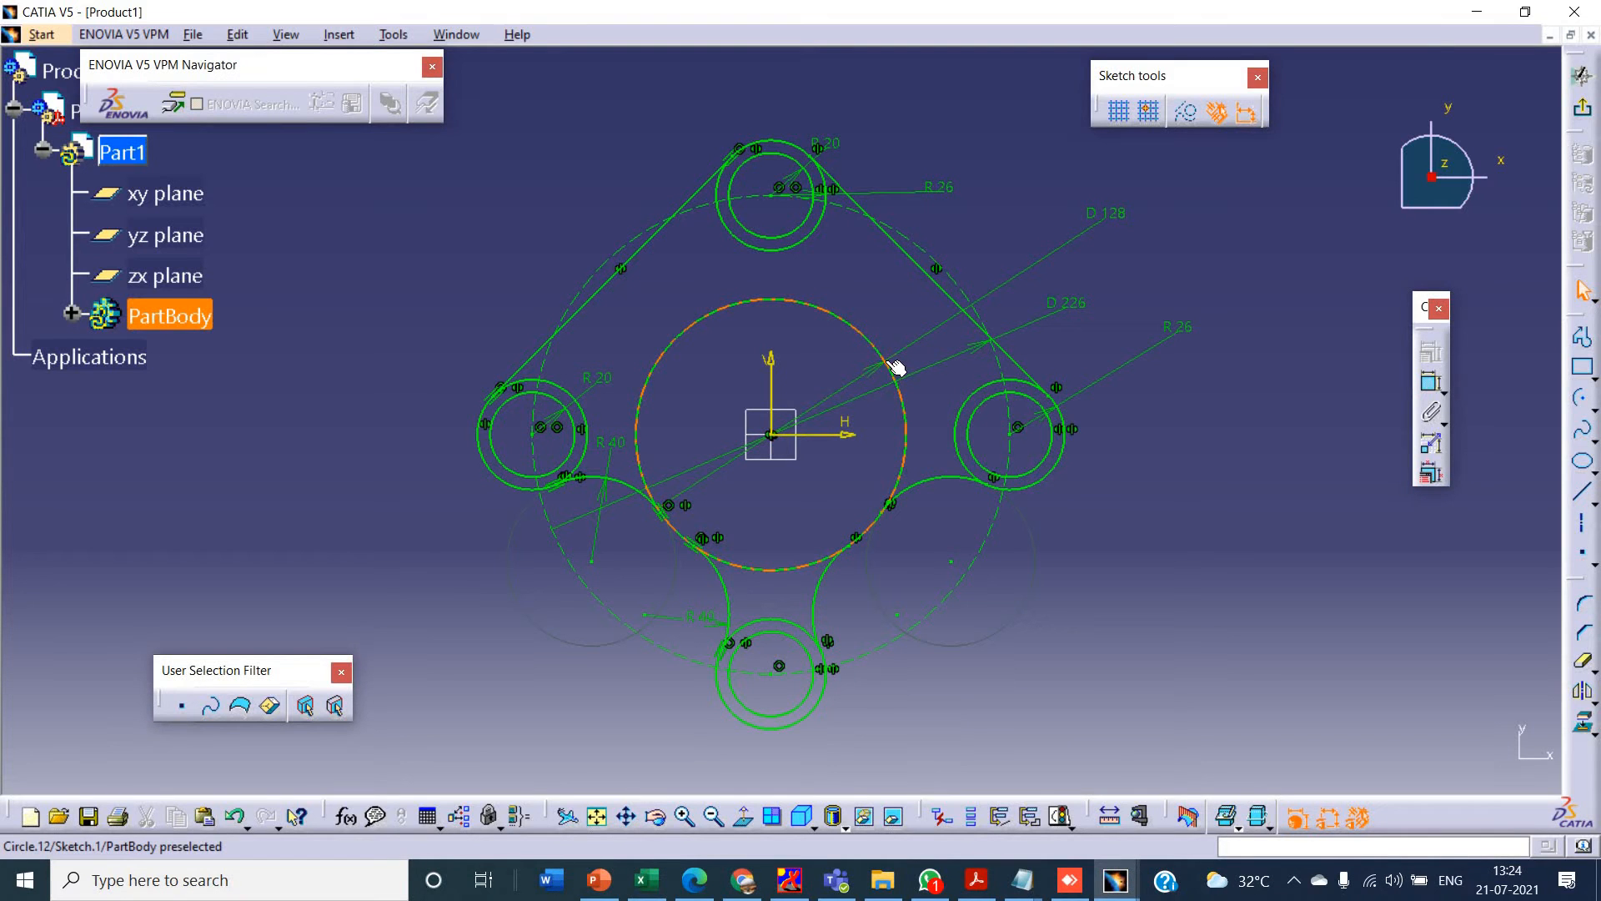
pyautogui.hotkey('alt', 'Tab')
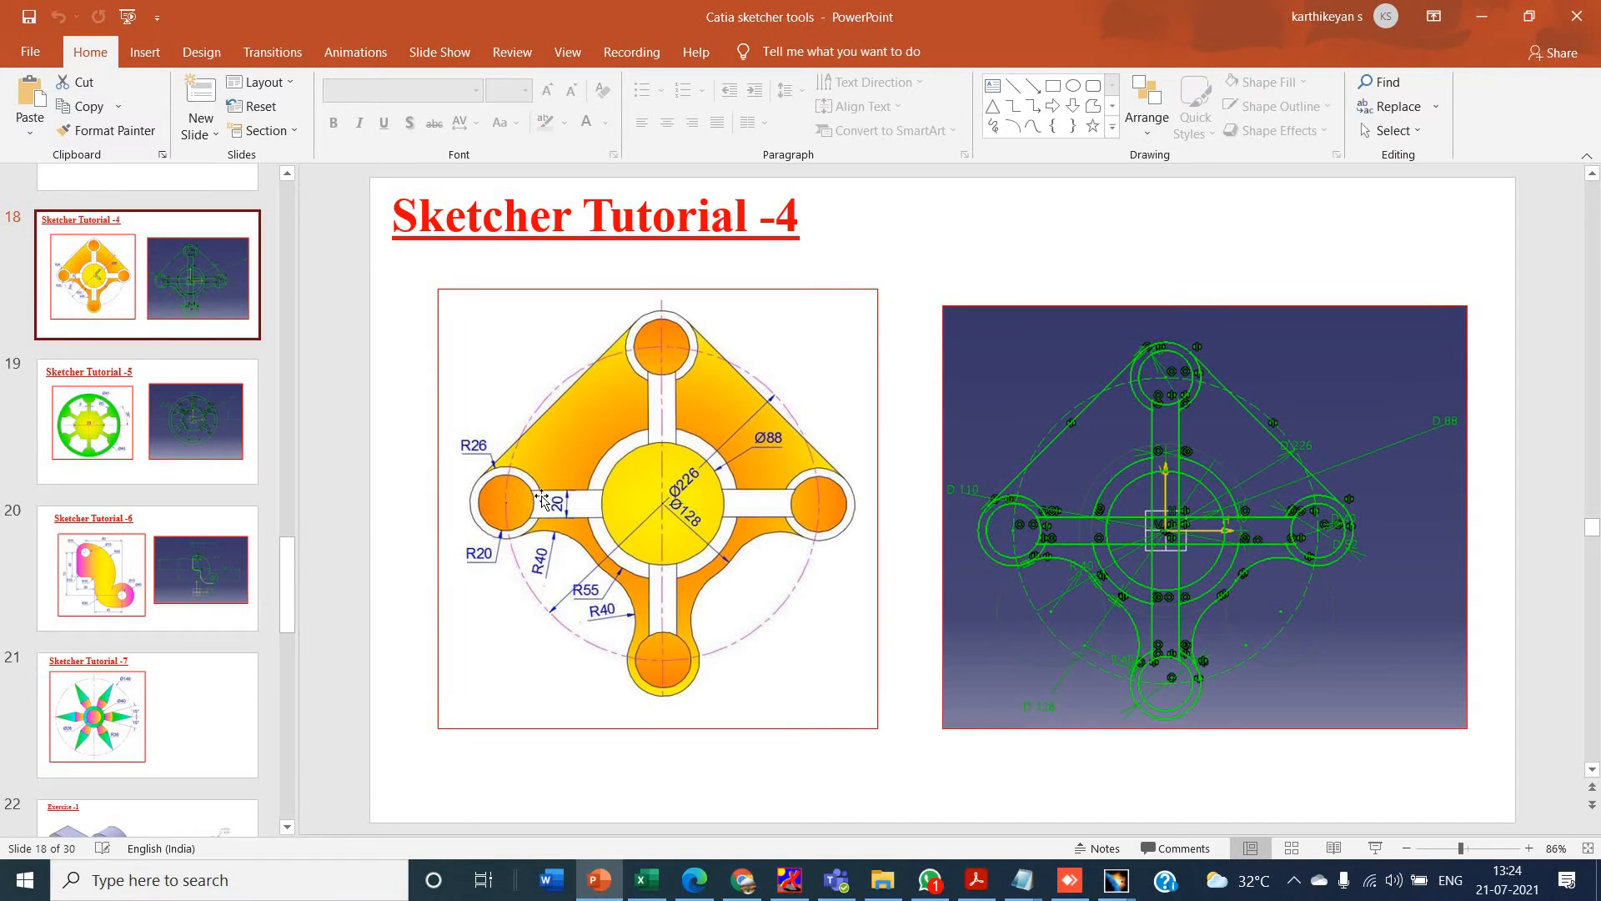
pyautogui.hotkey('alt', 'Tab')
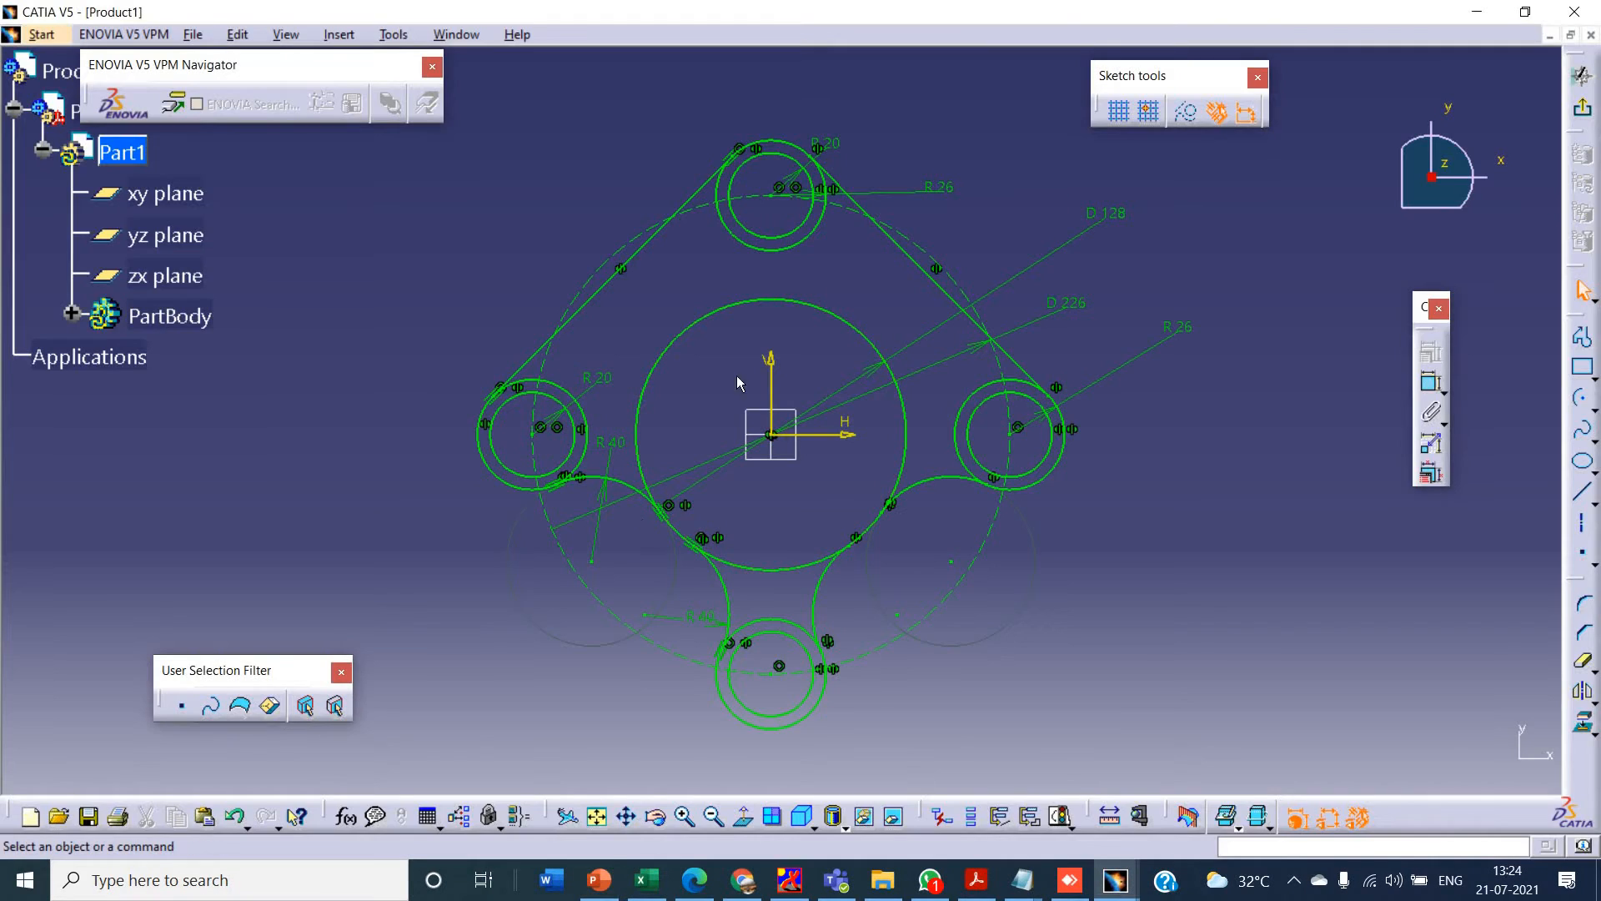
pyautogui.hotkey('alt', 'Tab')
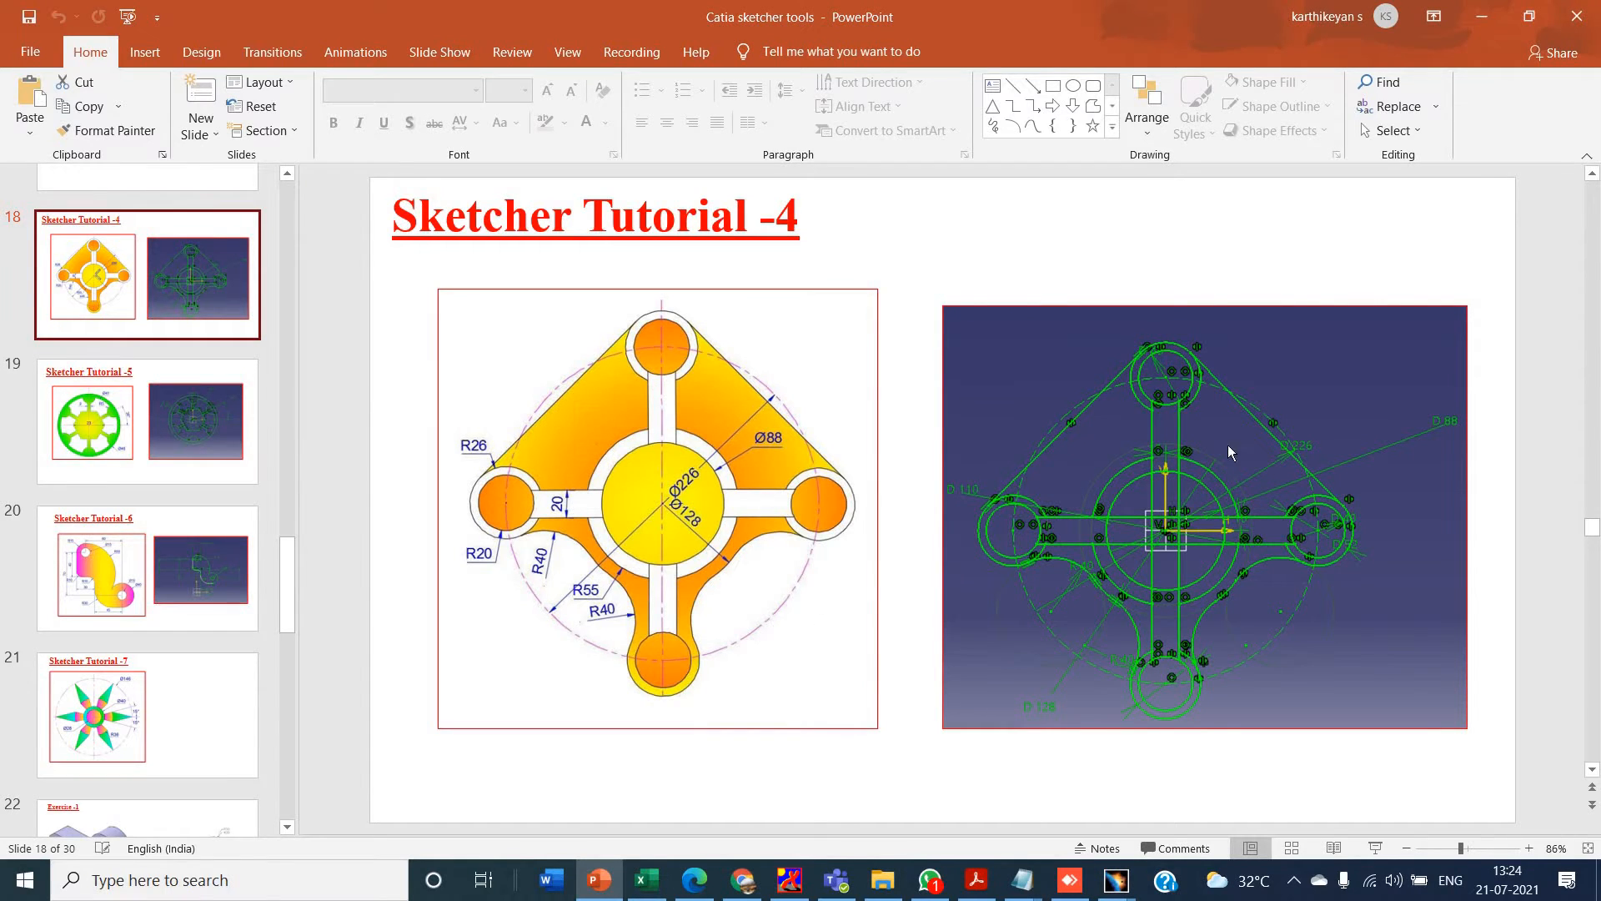
pyautogui.hotkey('alt', 'Tab')
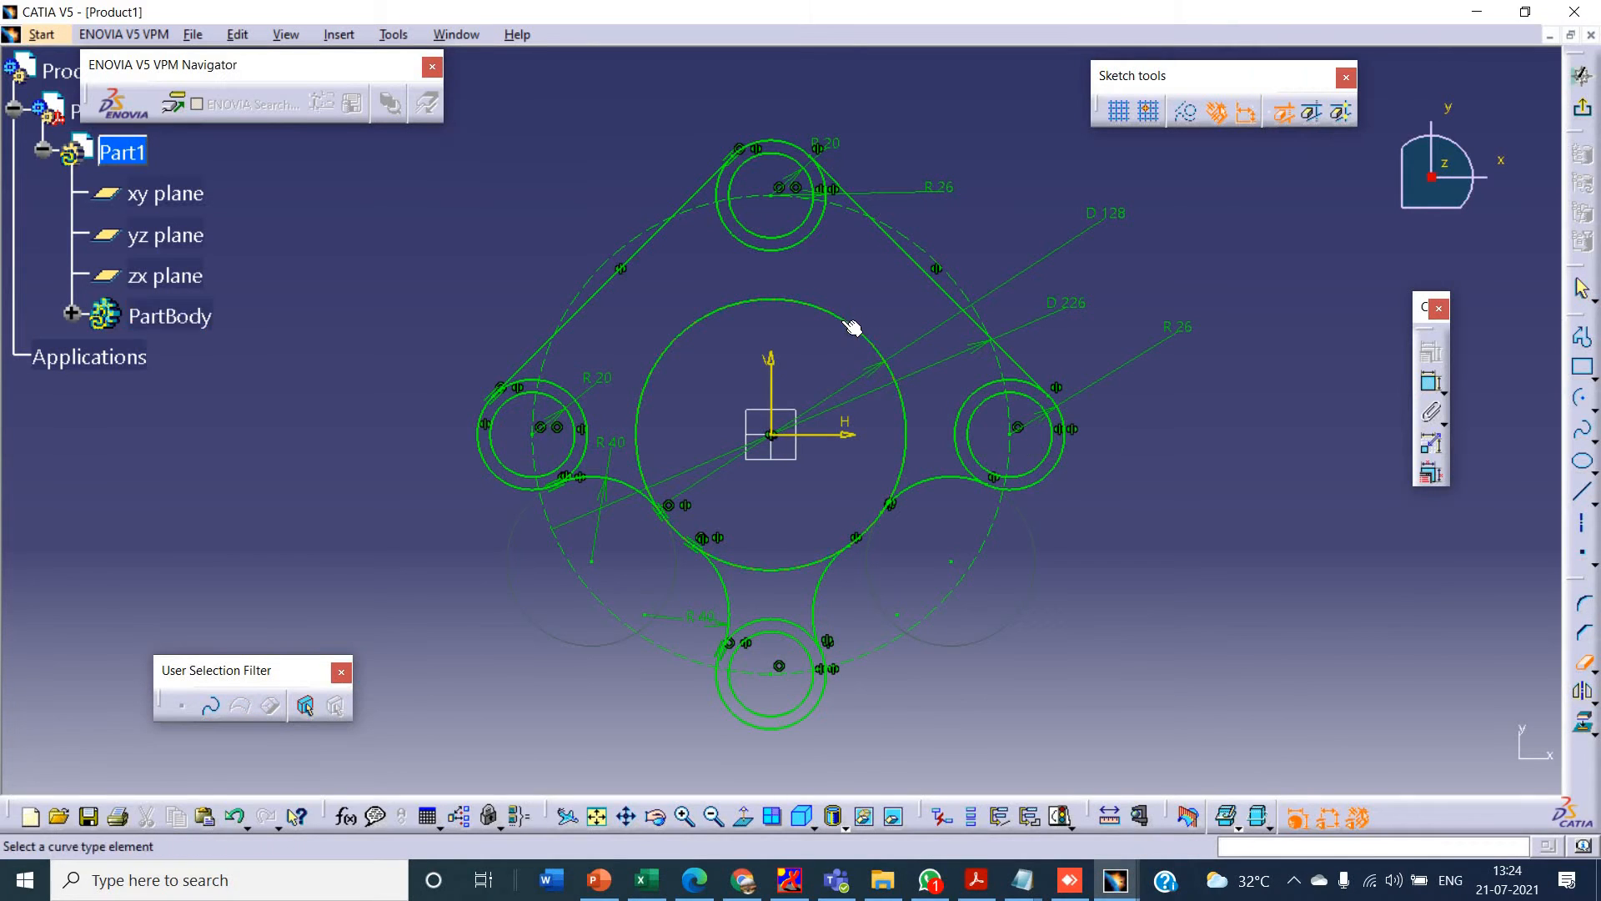
pyautogui.click(840, 315)
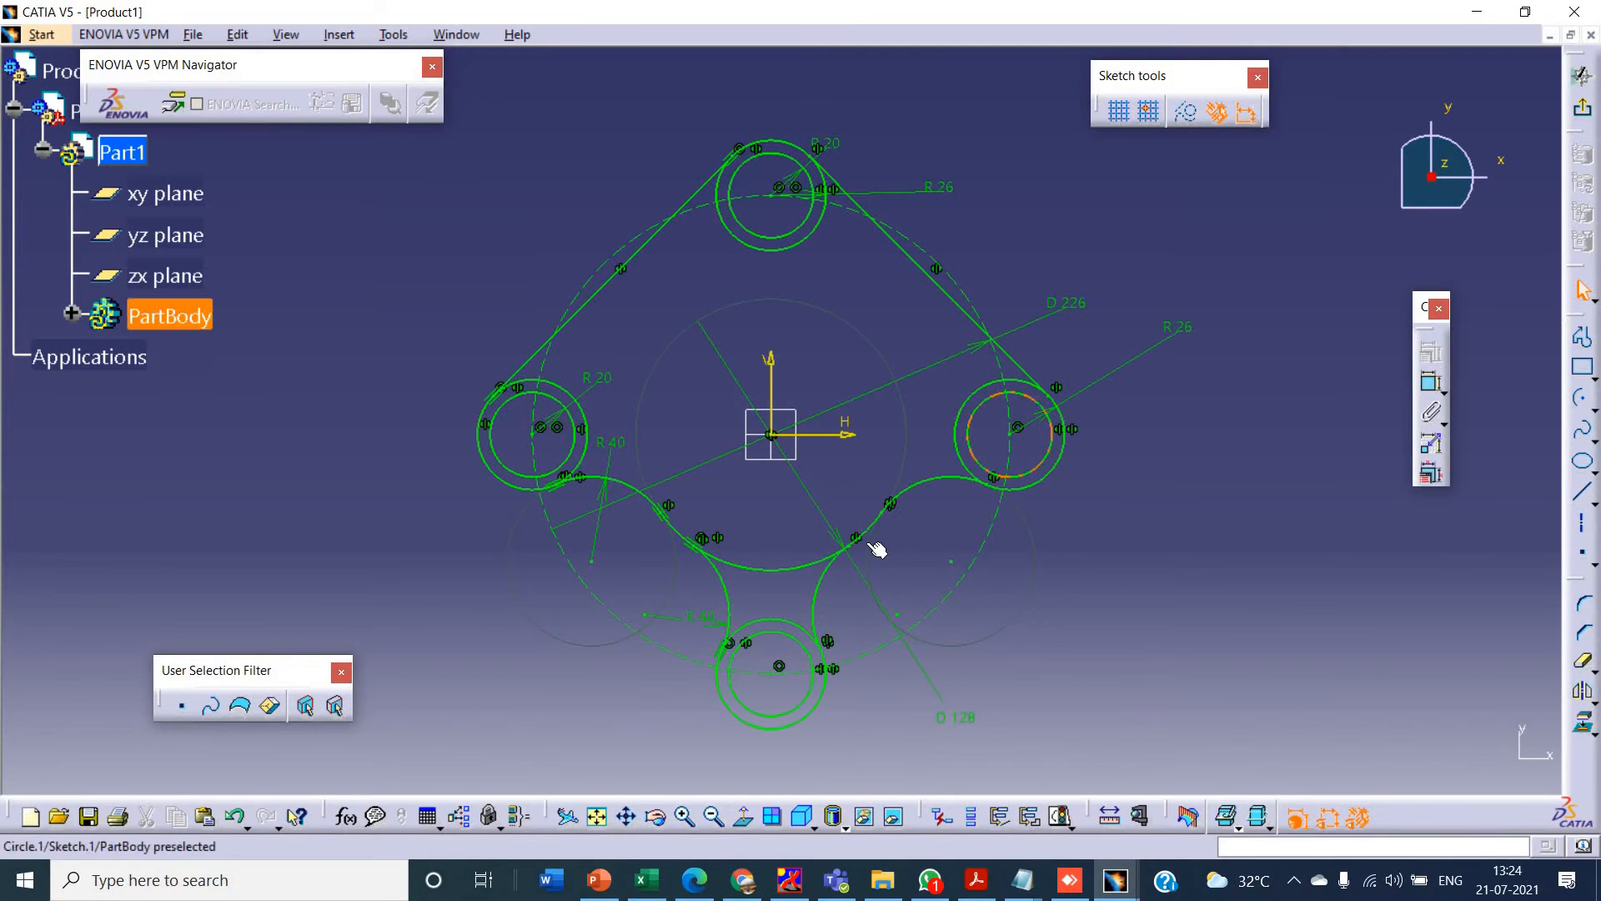
# - Trim away the portion of the 128 mm circle that spans between the two lower 40 mm arcs
pyautogui.hotkey('alt', 'Tab')
pyautogui.hotkey('alt', 'Tab')
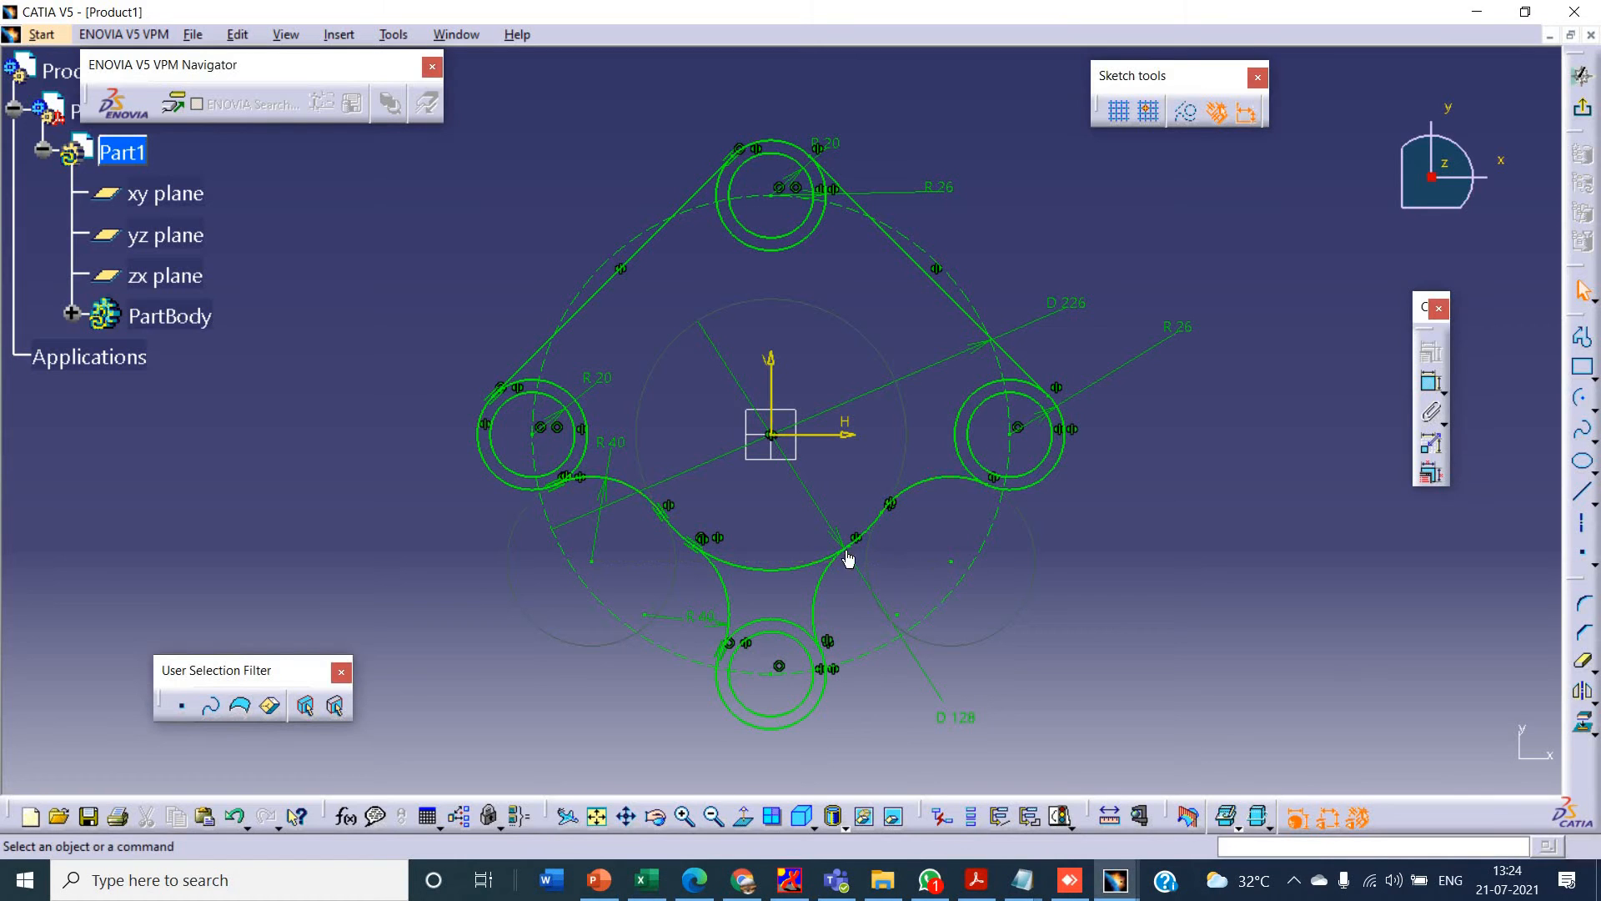
pyautogui.click(790, 573)
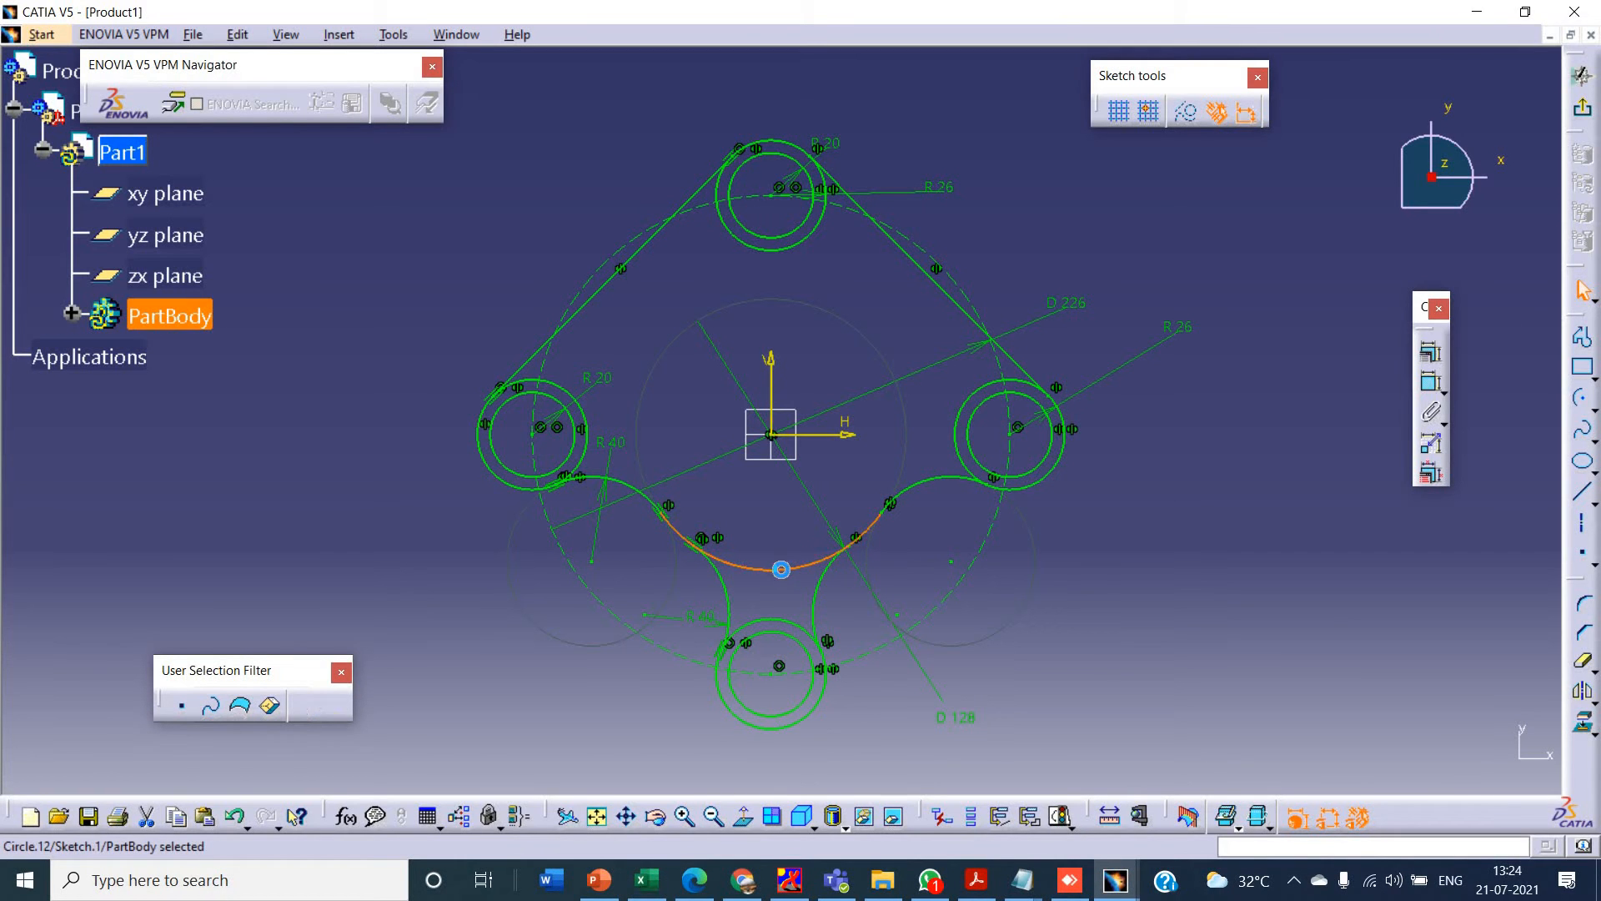
pyautogui.click(1584, 662)
pyautogui.click(791, 574)
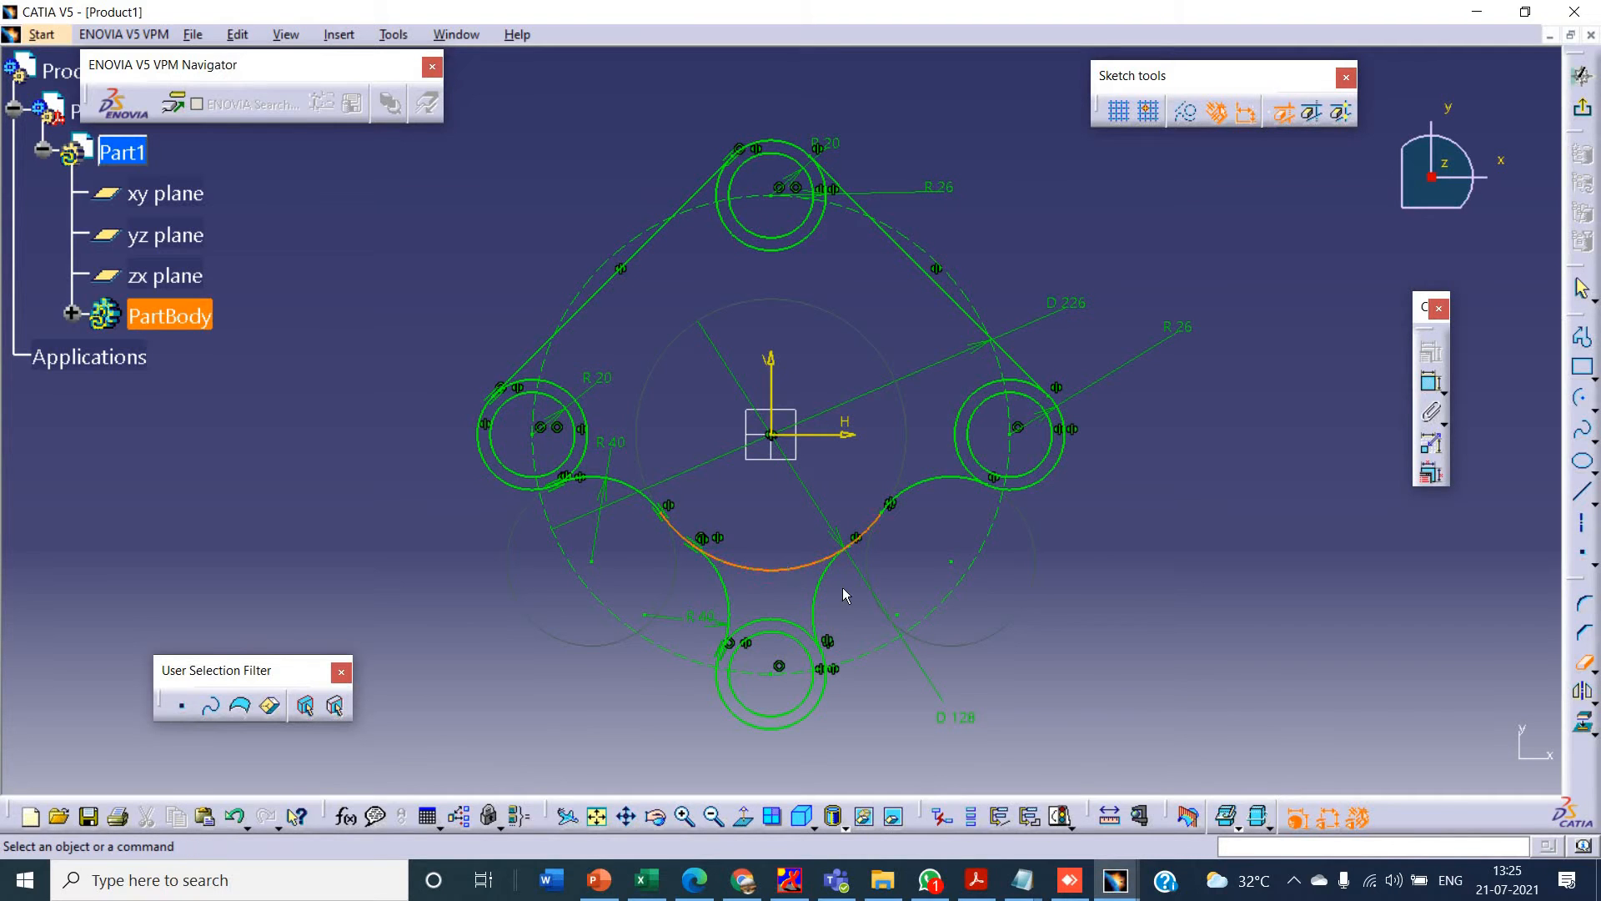
# - Recheck the tutorial drawing, and sketch two concentric circles at the origin with radii of about 42 mm and 52 mm
pyautogui.hotkey('alt', 'Tab')
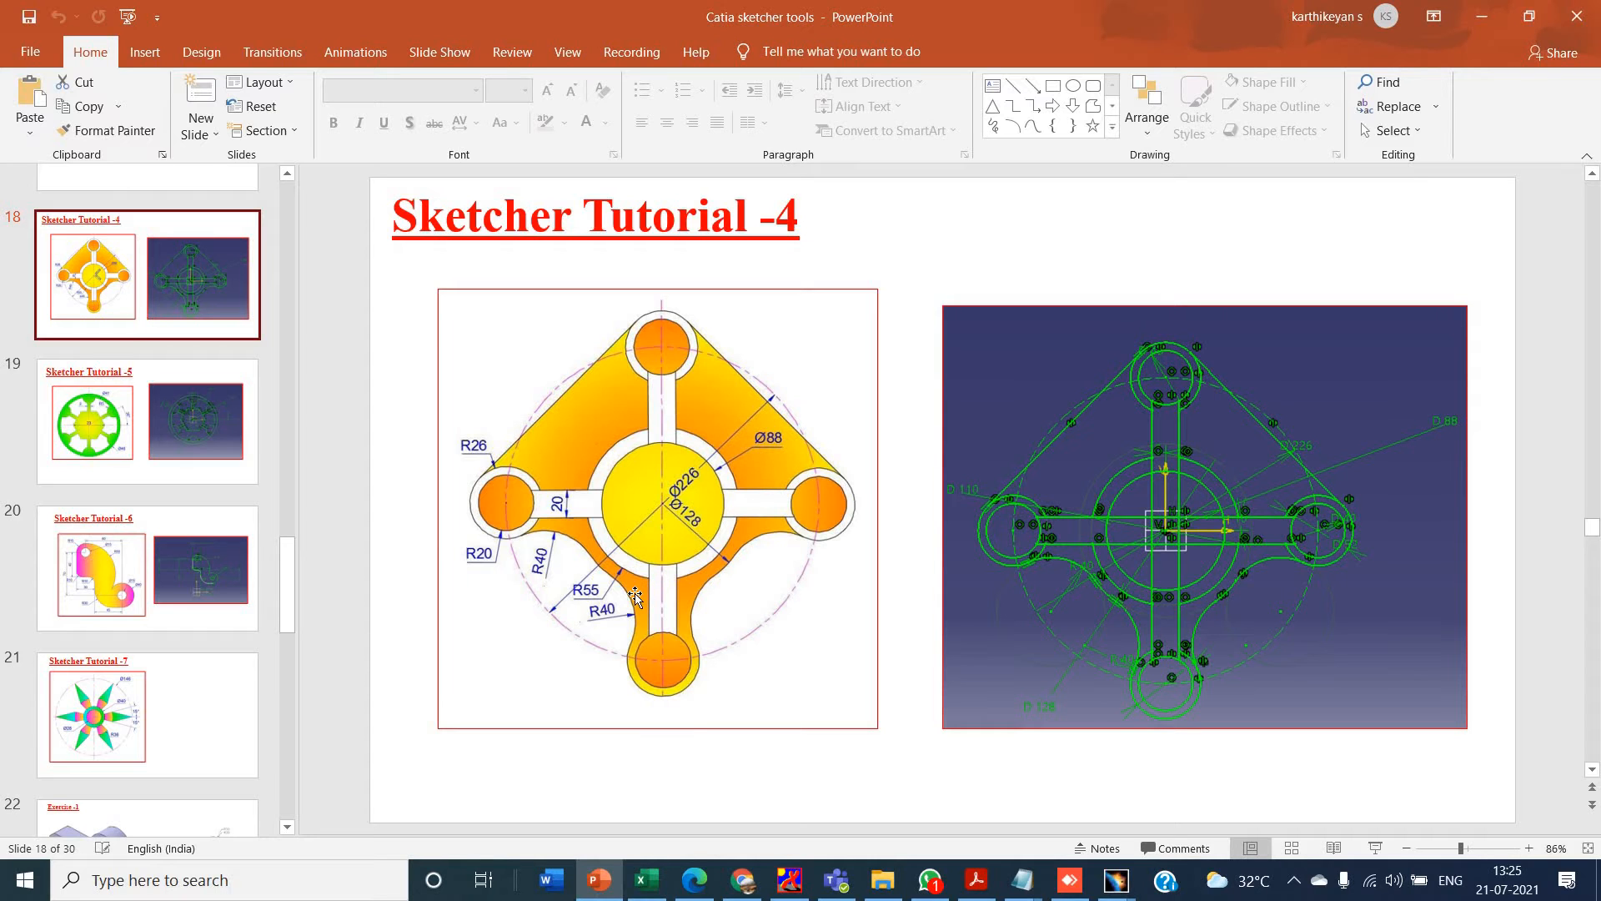
pyautogui.hotkey('alt', 'Tab')
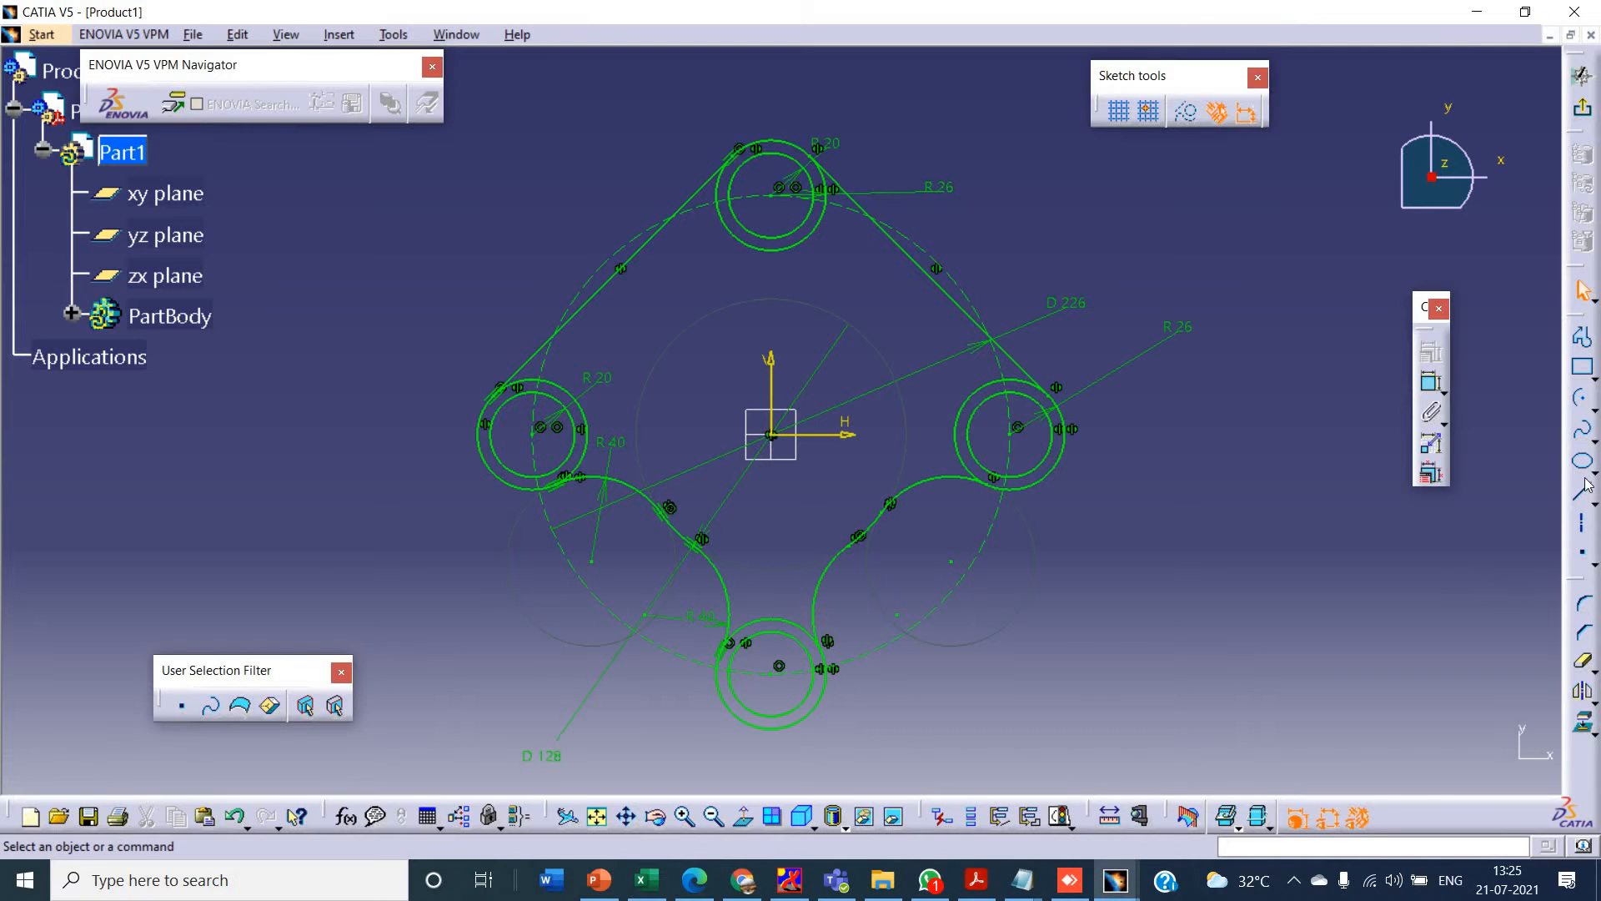
pyautogui.click(1592, 410)
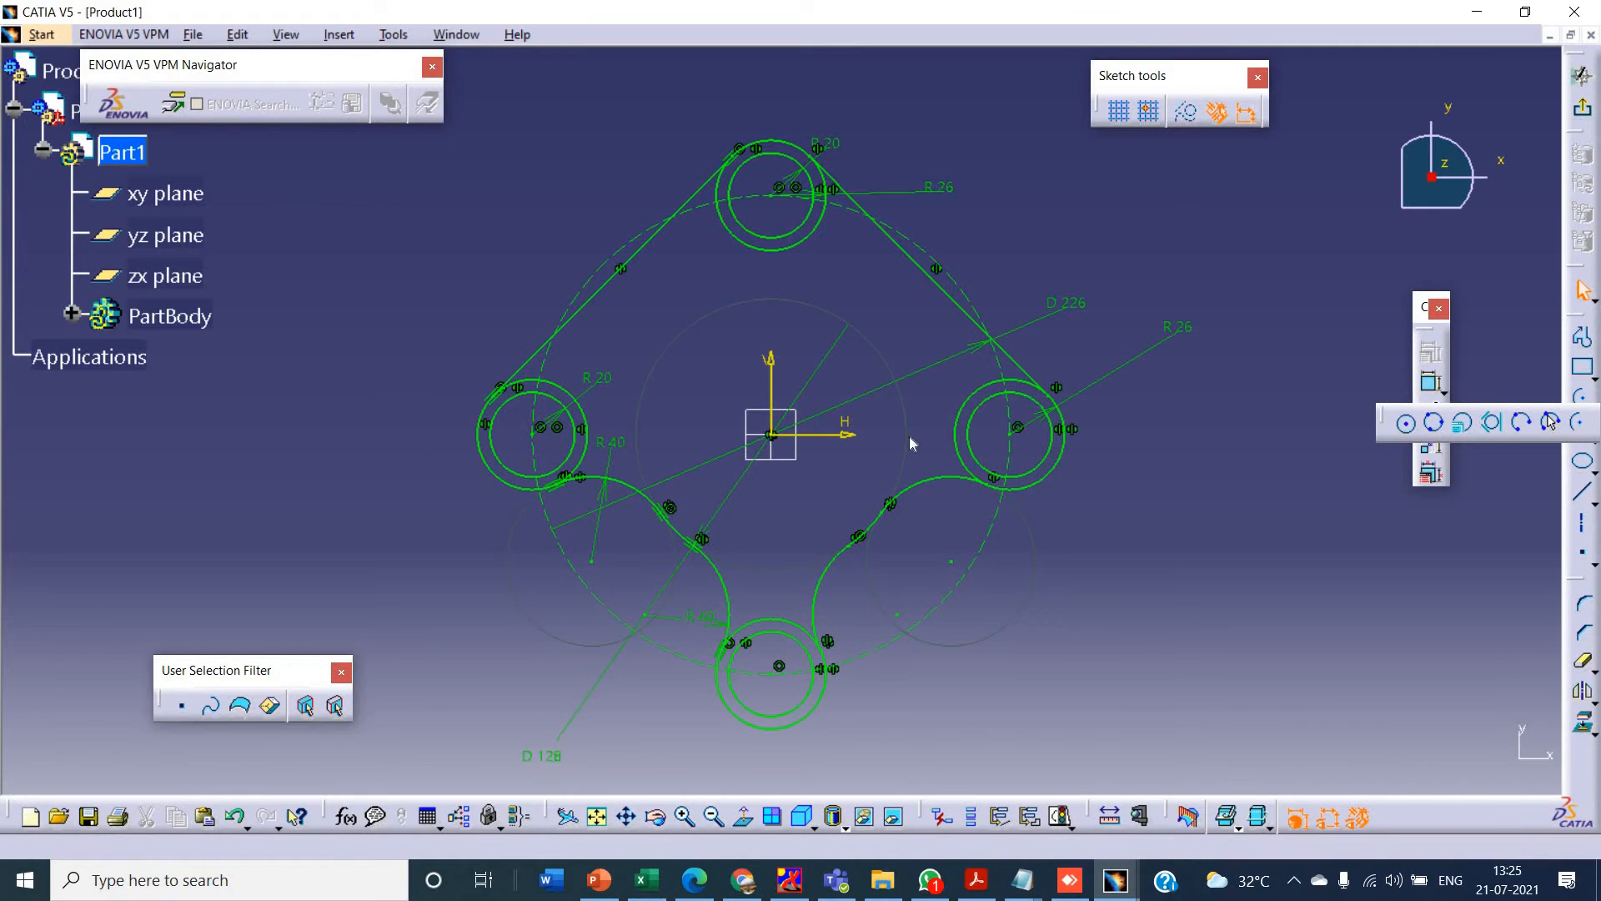
pyautogui.click(1421, 422)
pyautogui.click(771, 434)
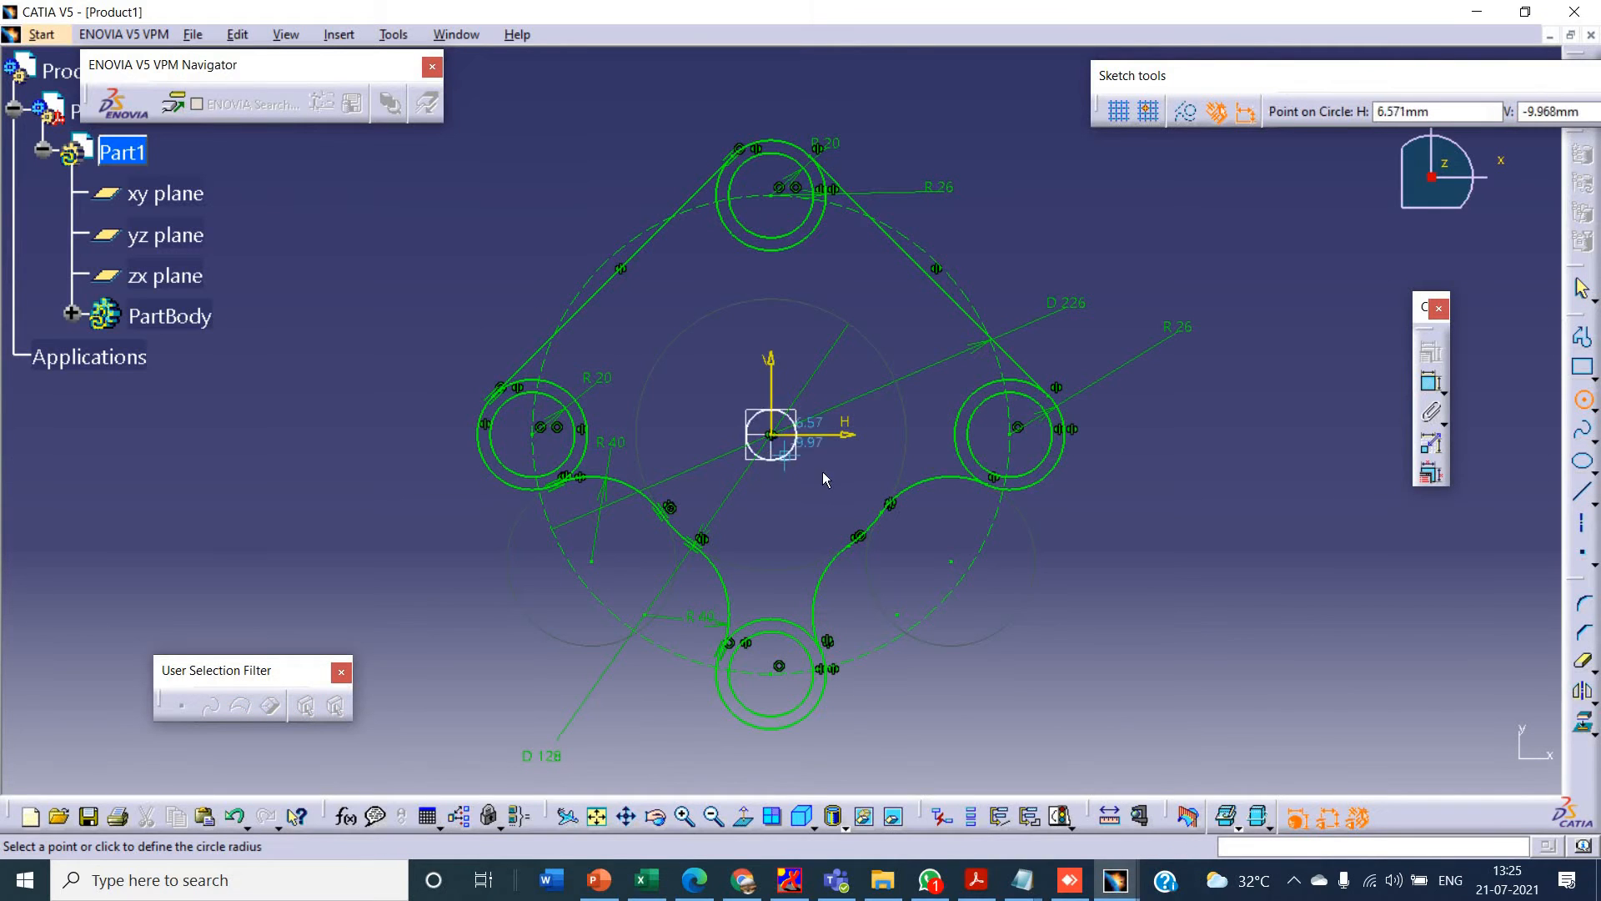
pyautogui.click(849, 474)
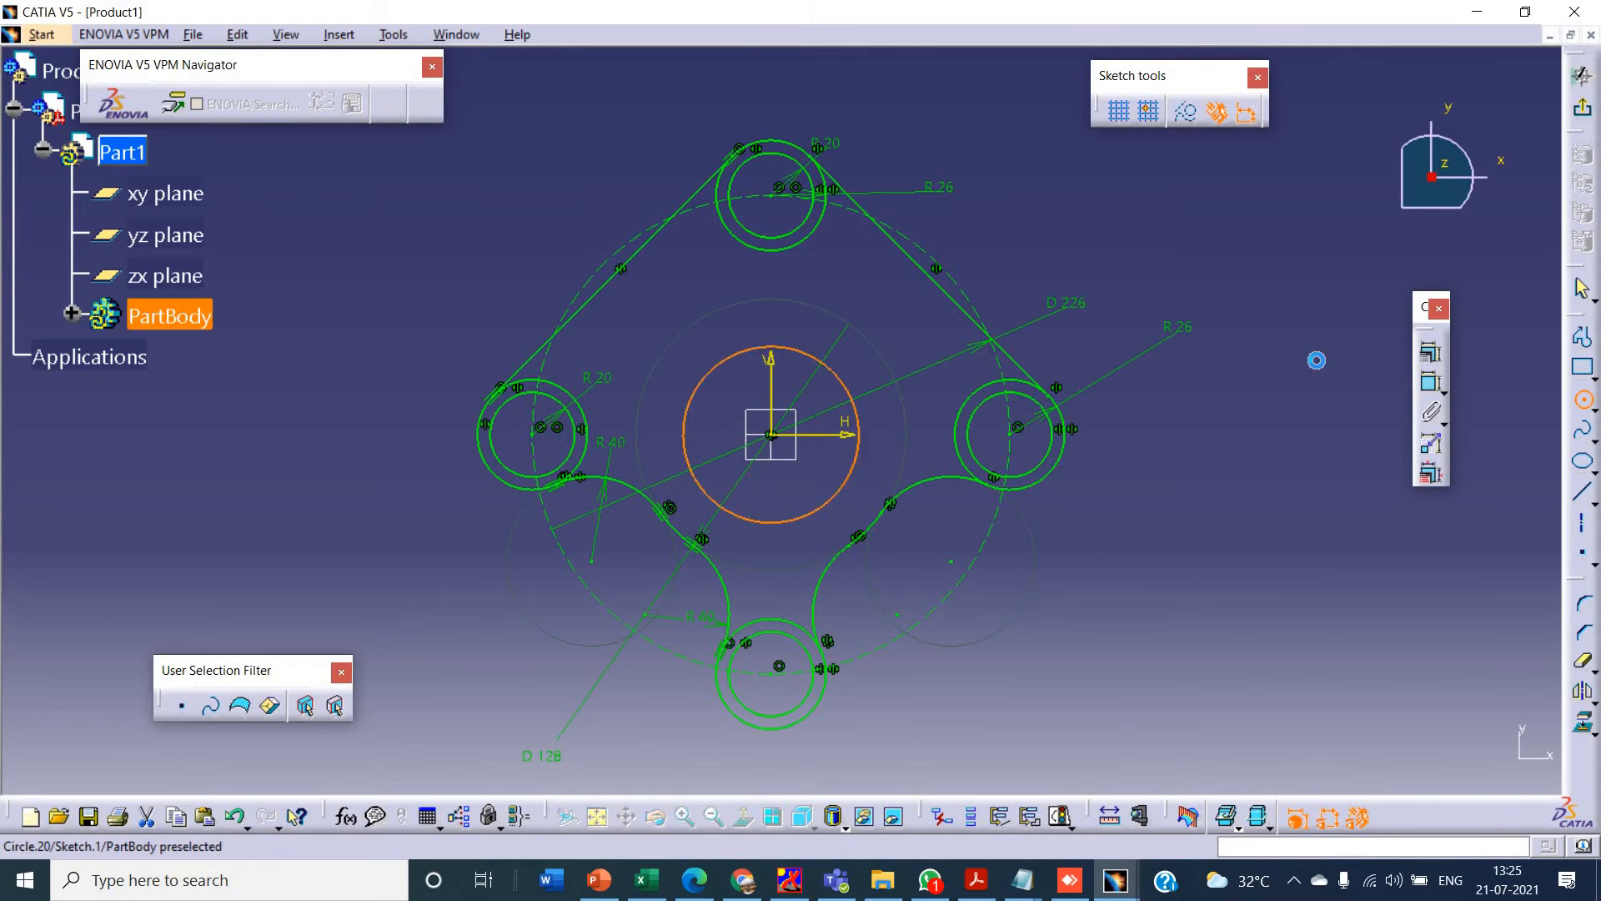
pyautogui.click(1583, 398)
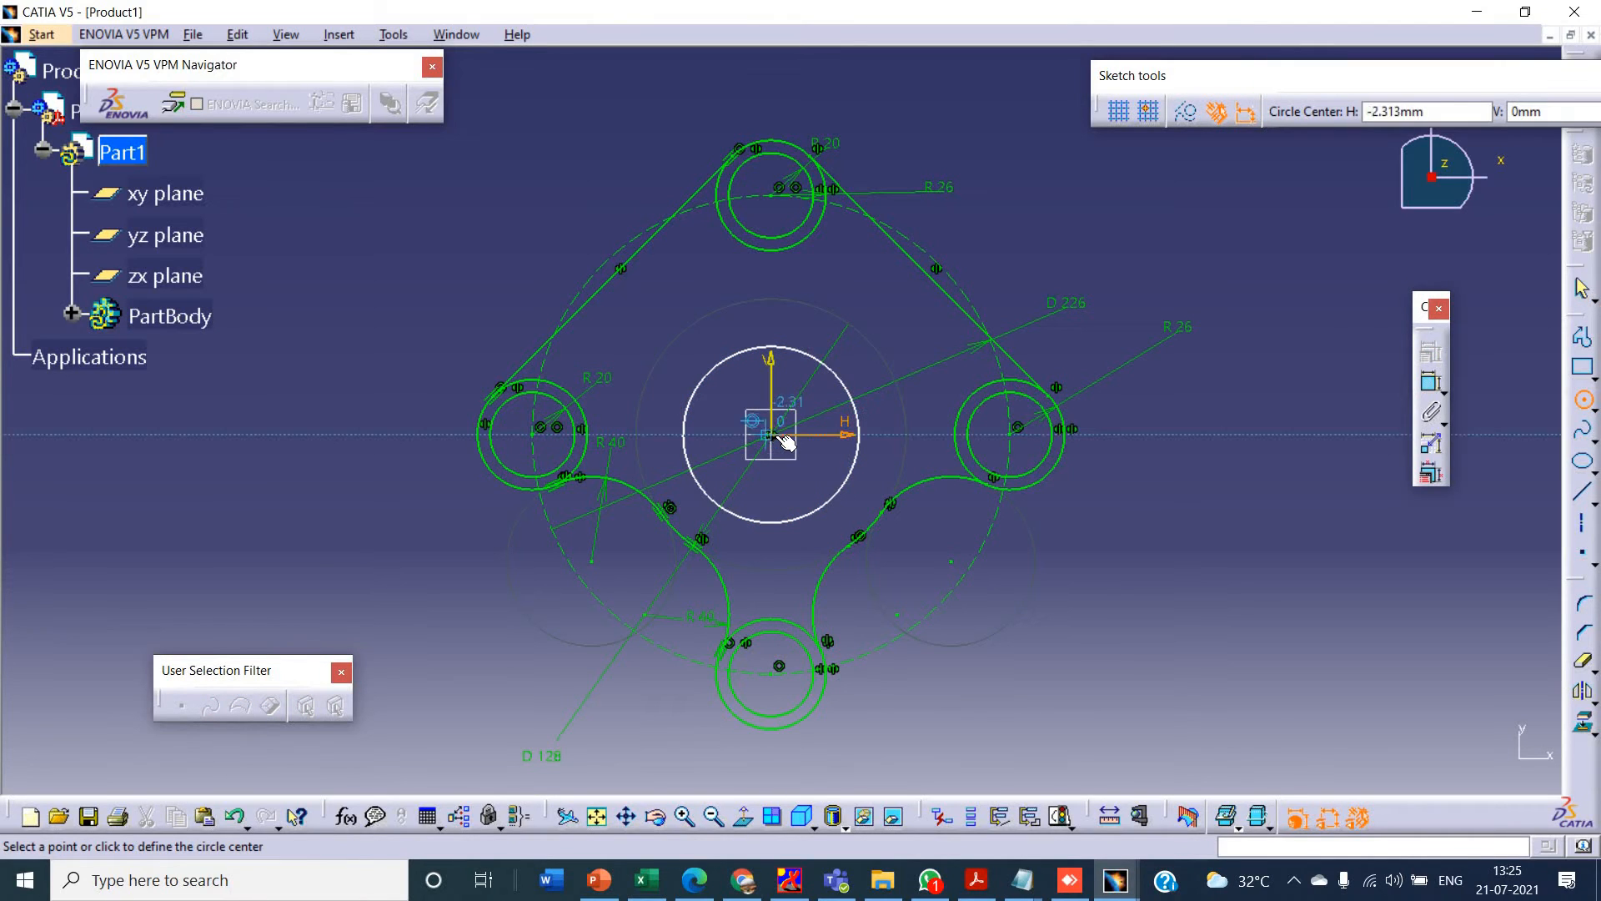
pyautogui.click(772, 434)
pyautogui.click(870, 490)
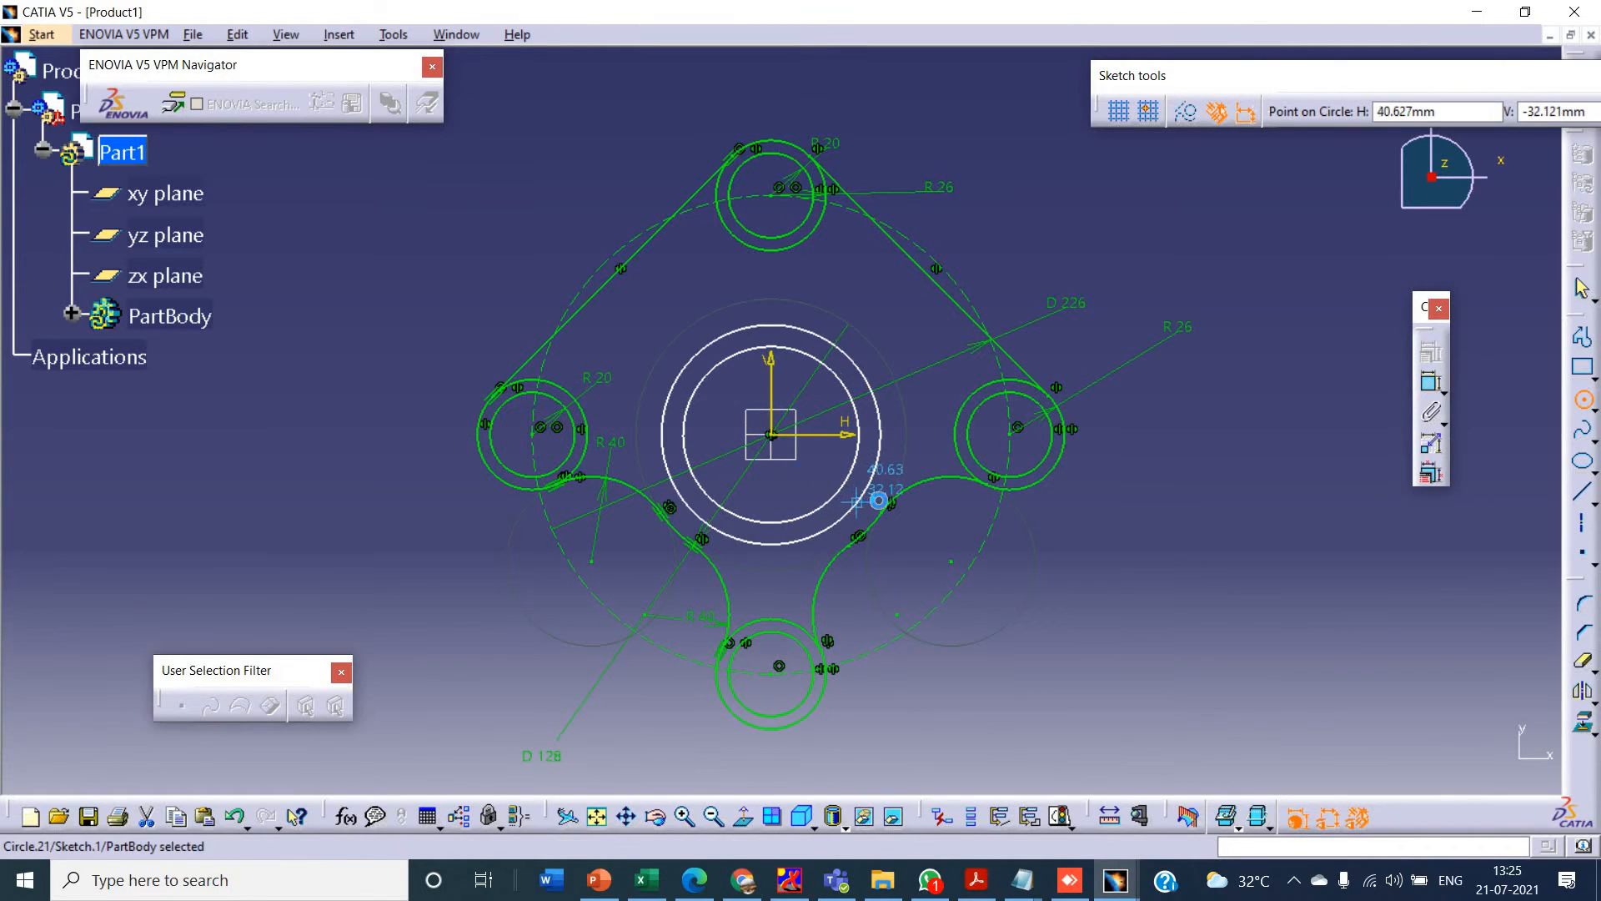
# - Dimension the outer of the two new centre circles as a radius and set it to 55 mm
pyautogui.click(1431, 381)
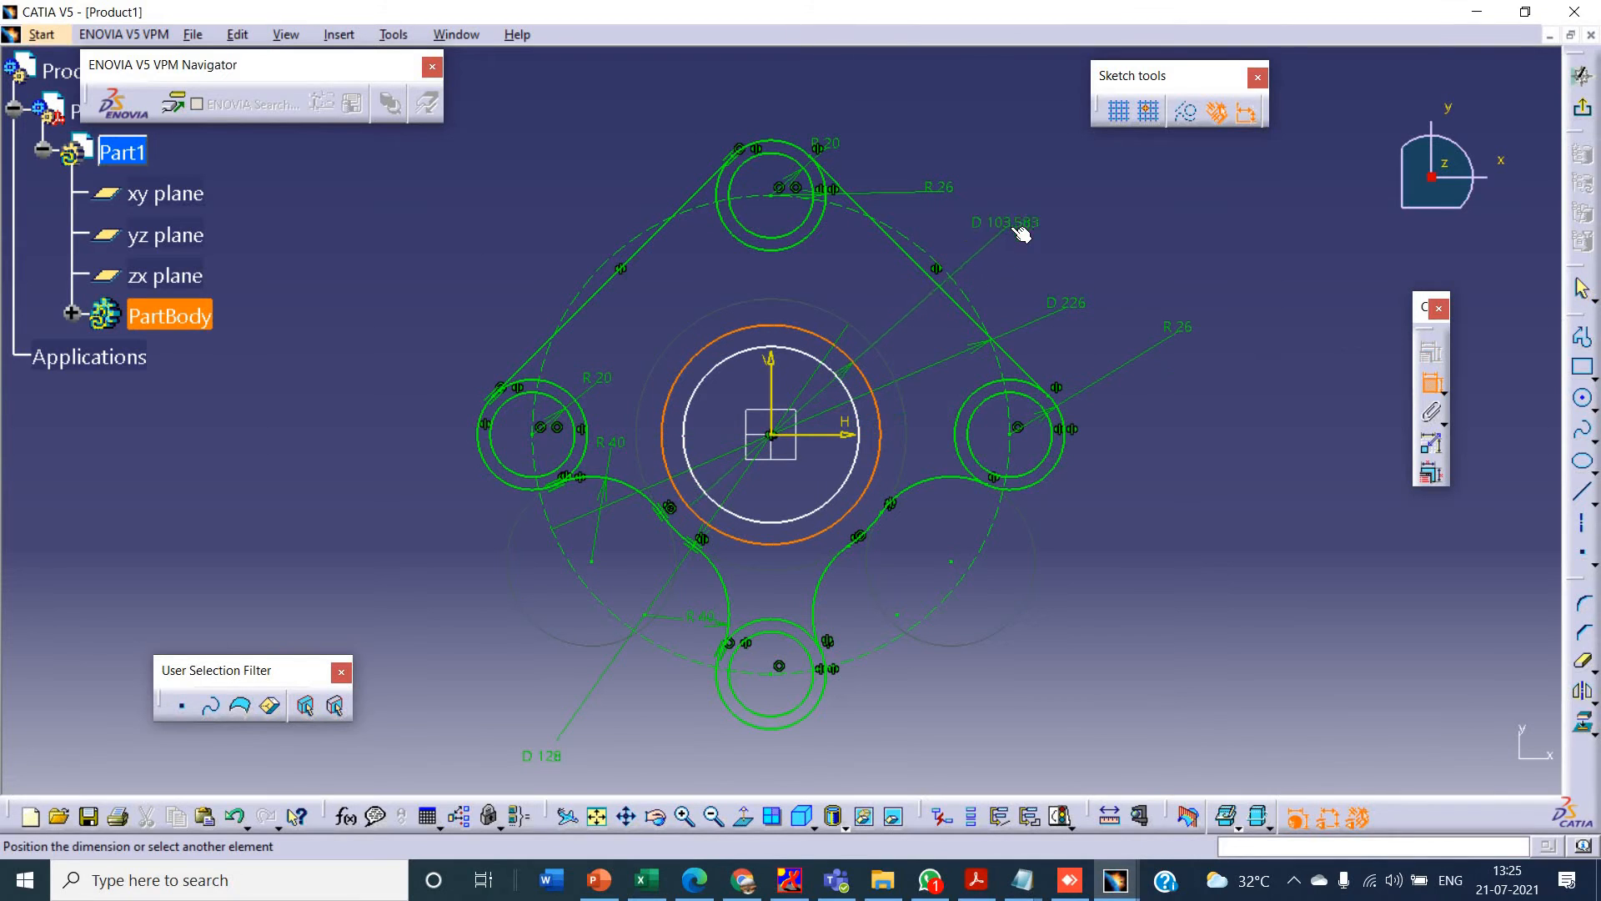
pyautogui.rightClick(1014, 231)
pyautogui.click(1072, 285)
pyautogui.click(1060, 179)
pyautogui.doubleClick(1061, 181)
pyautogui.write('5')
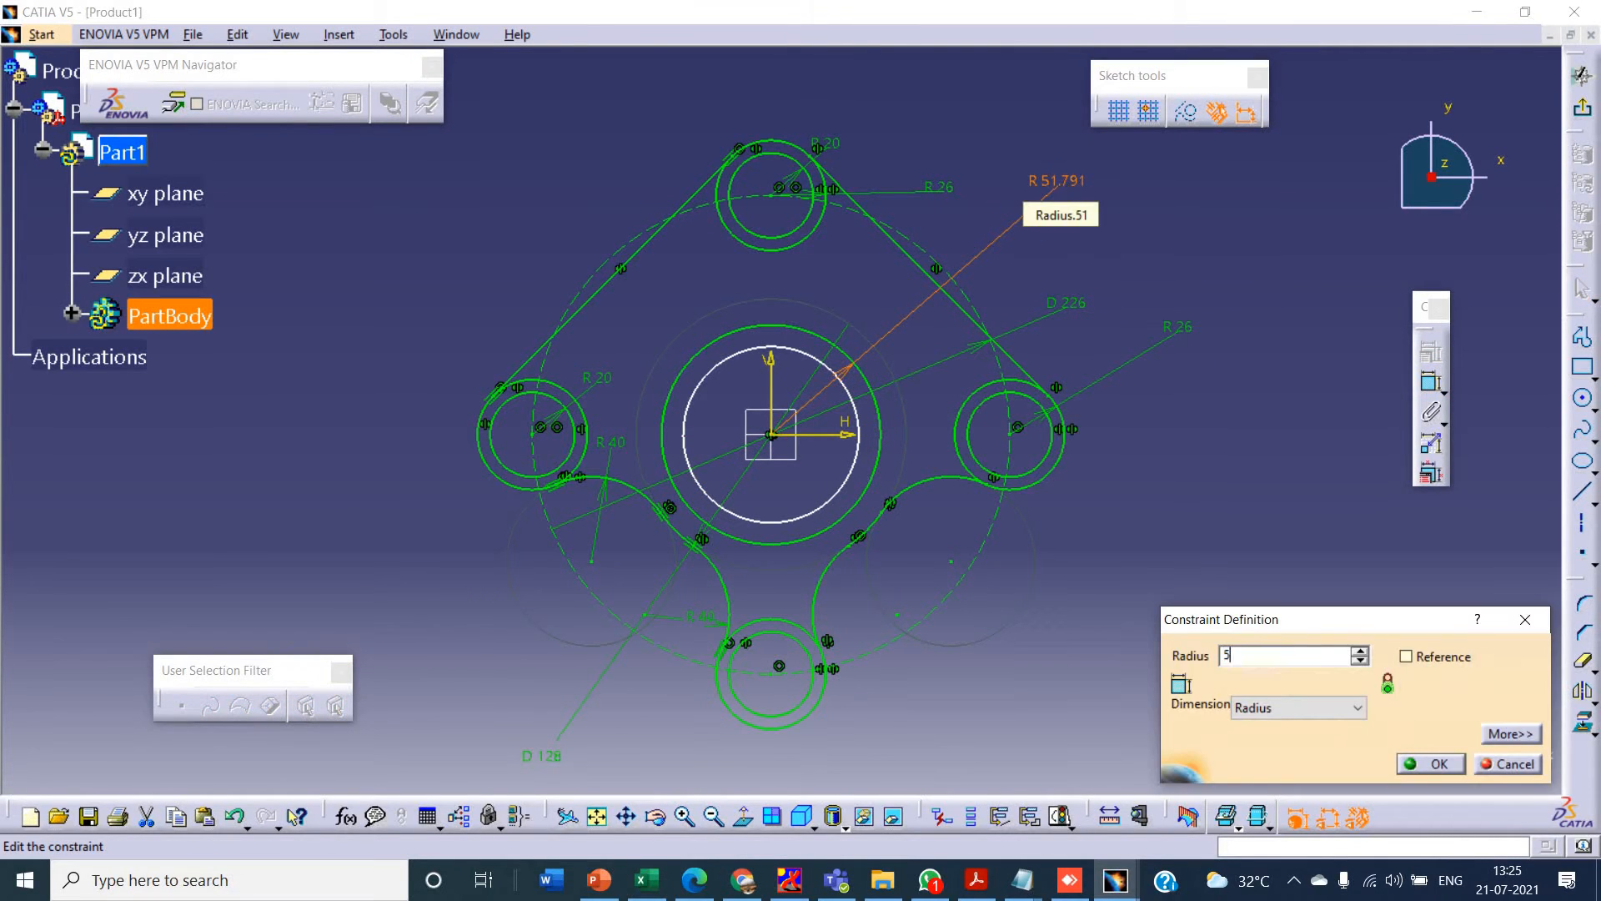
pyautogui.write('5')
pyautogui.press('Return')
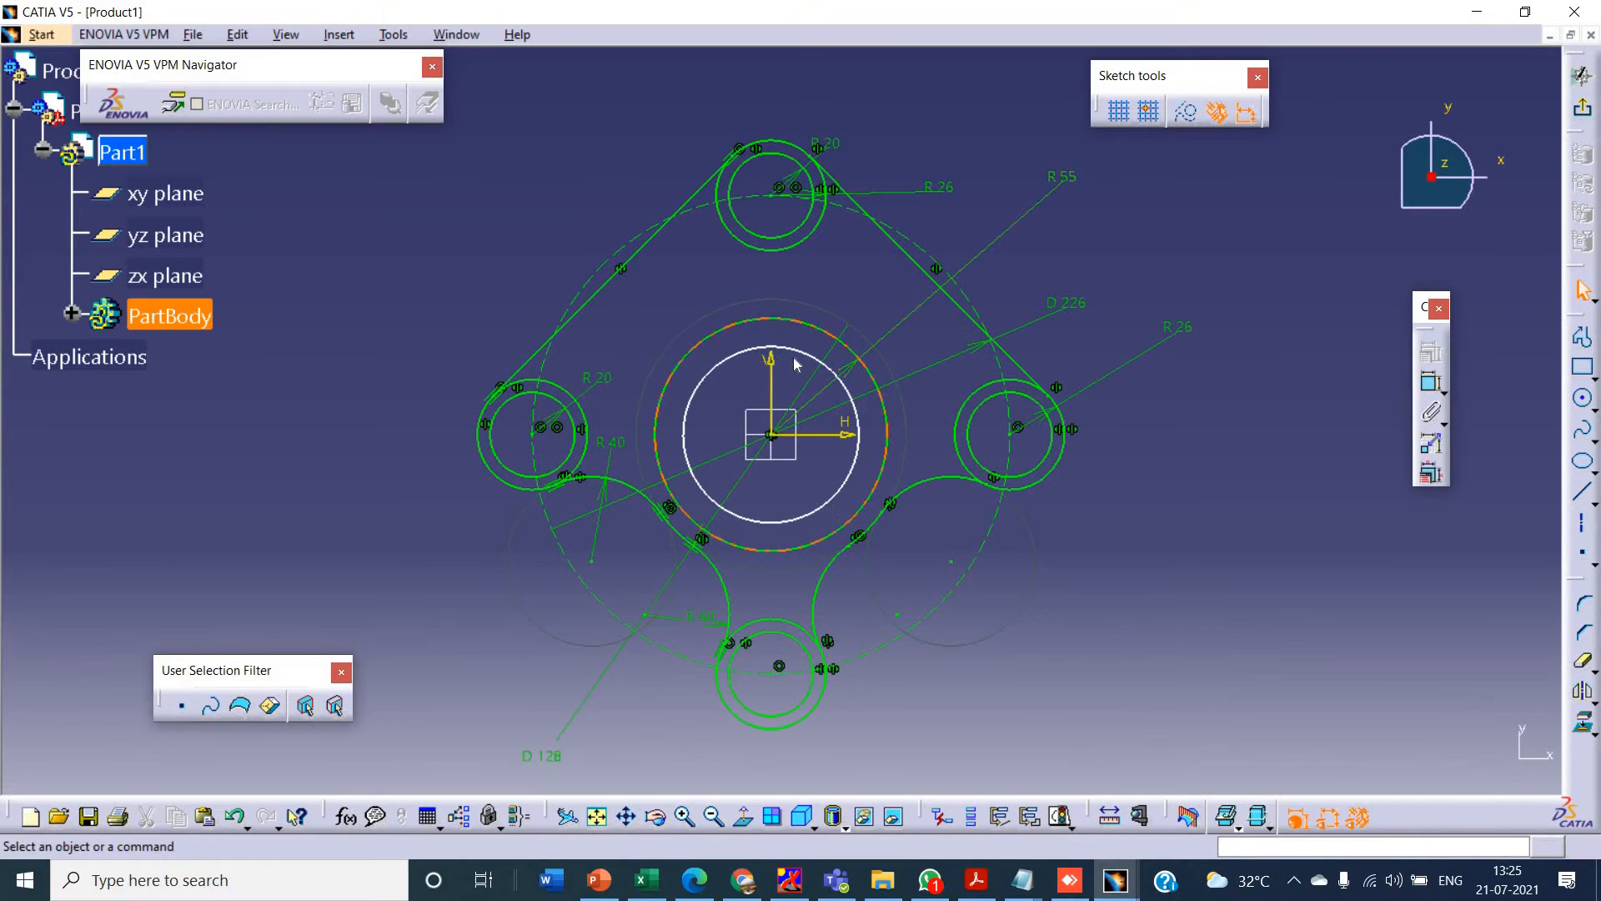
# - Dimension the inner centre circle as a diameter and set it to 88 mm as in the tutorial drawing
pyautogui.click(796, 361)
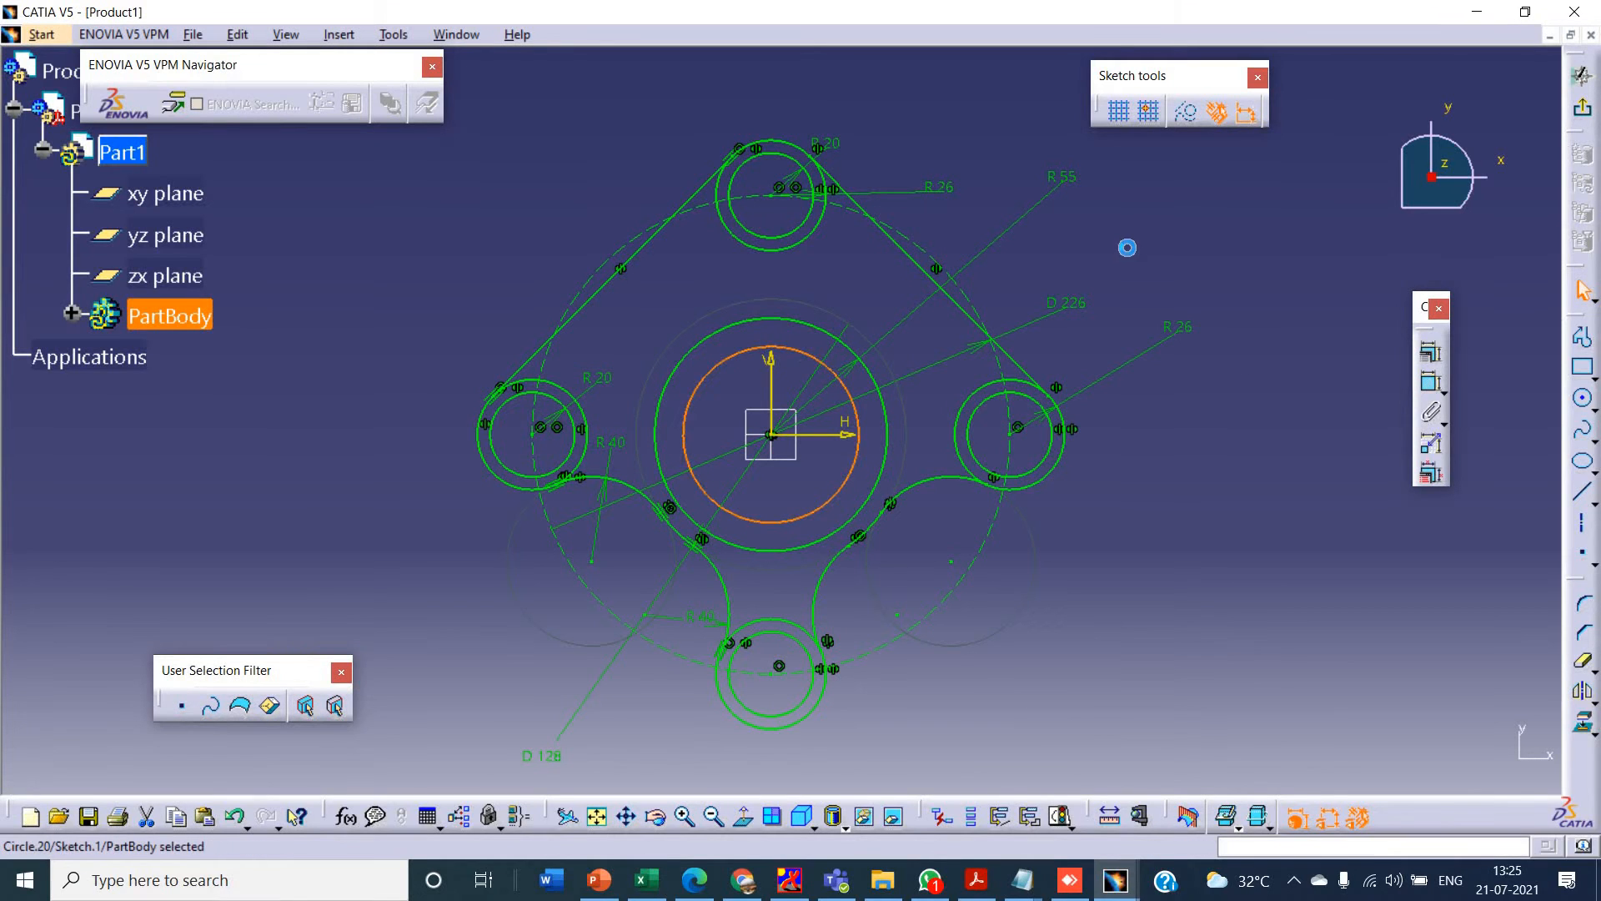
pyautogui.click(1431, 382)
pyautogui.rightClick(1088, 213)
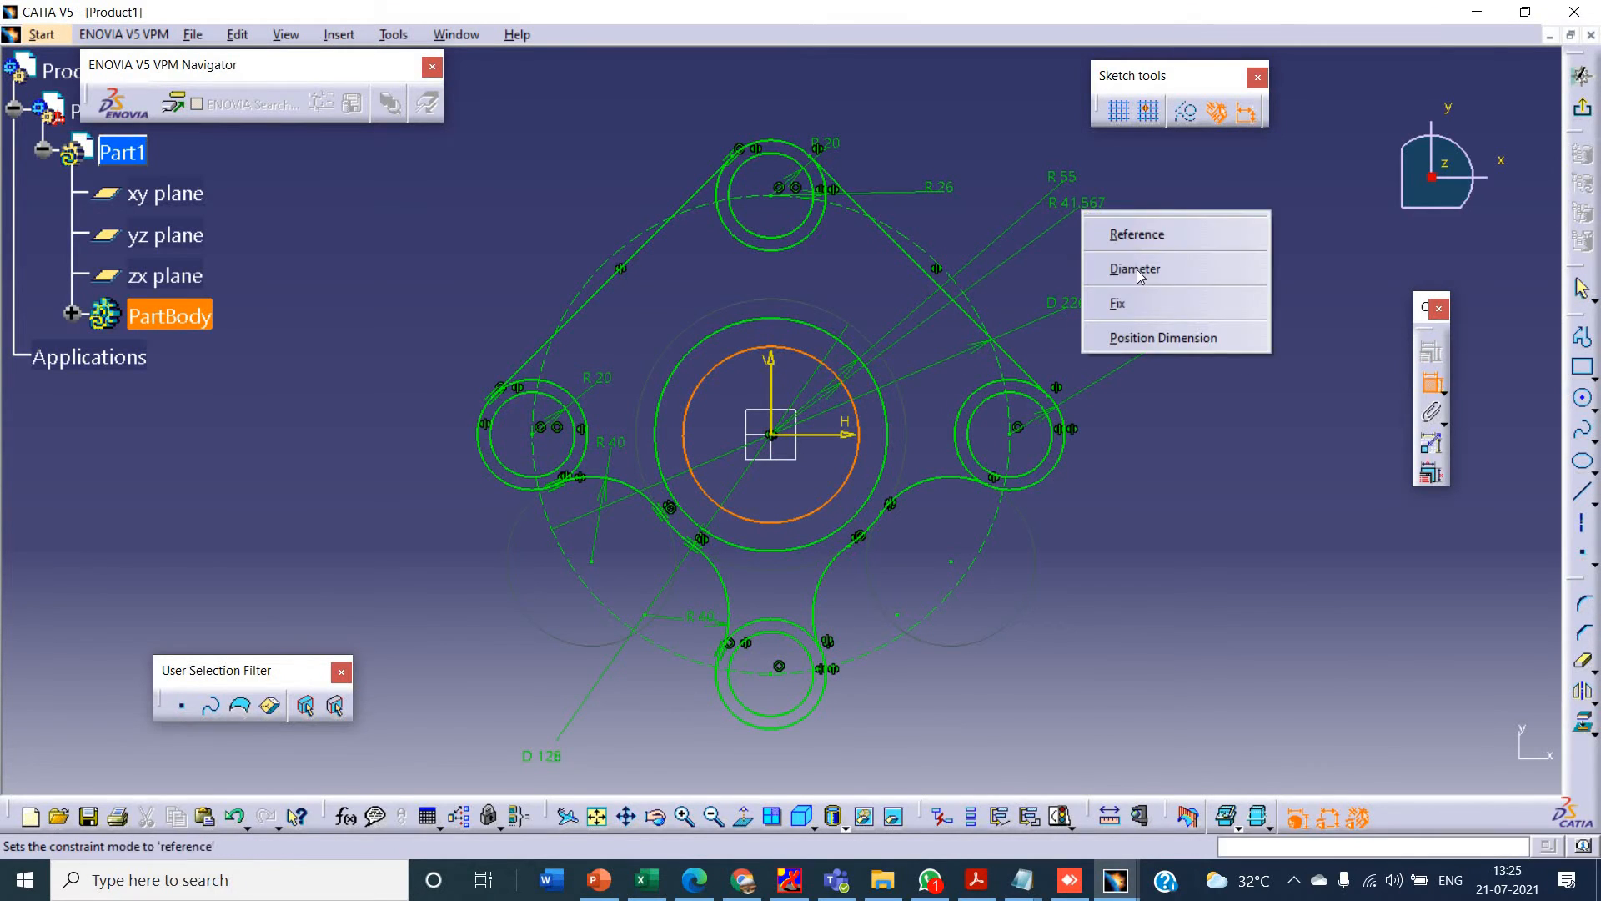
pyautogui.click(1126, 261)
pyautogui.click(1124, 260)
pyautogui.hotkey('alt', 'Tab')
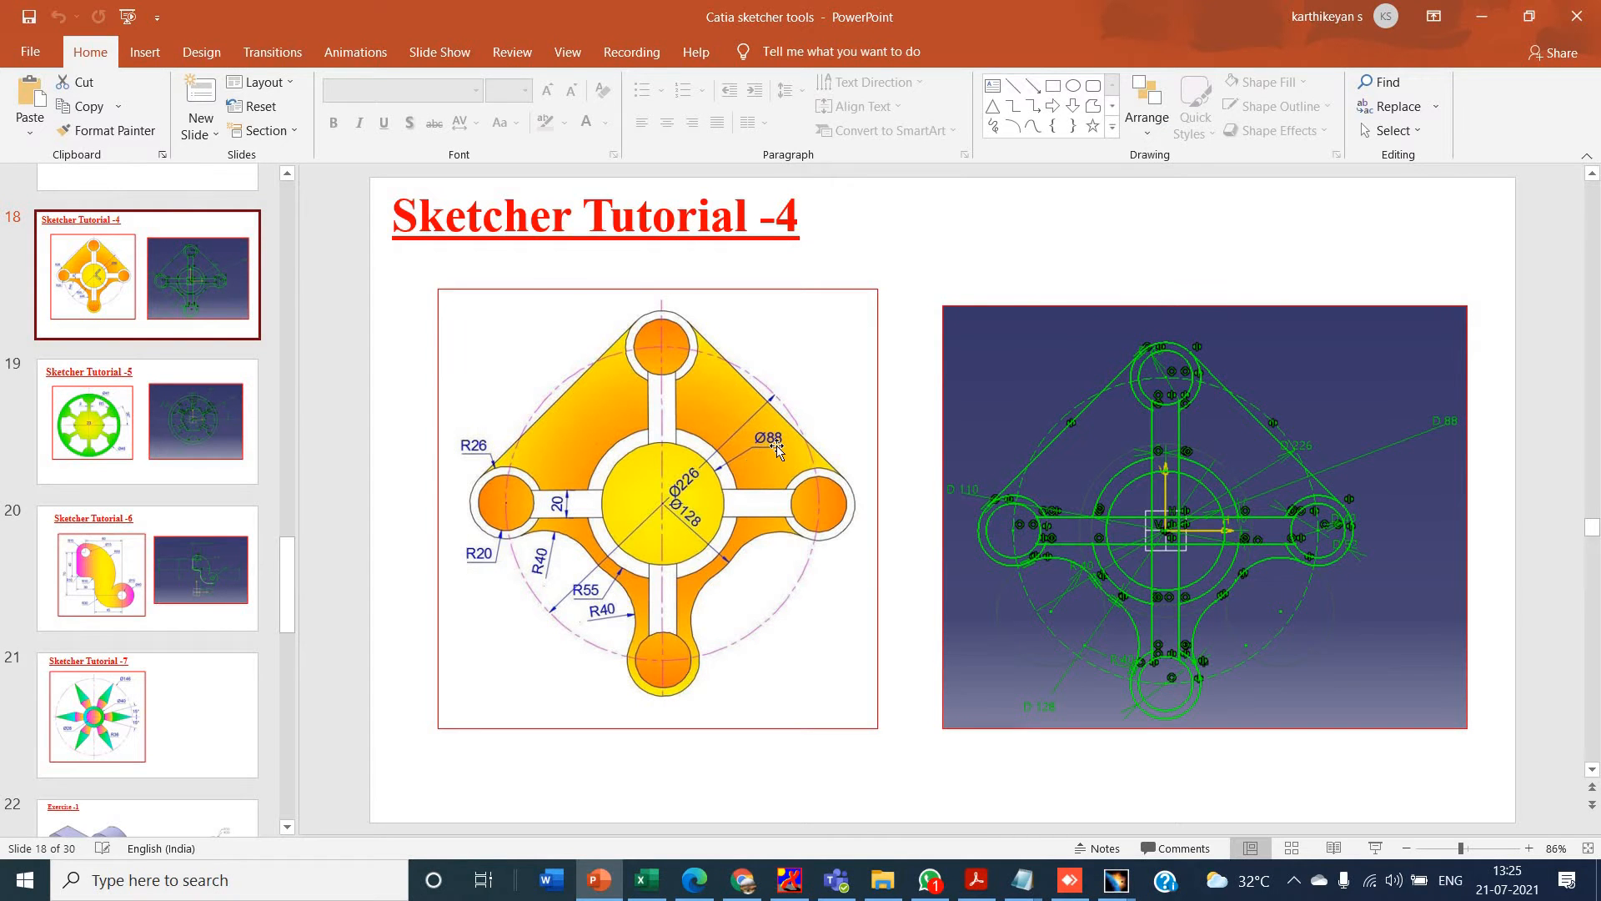
pyautogui.hotkey('alt', 'Tab')
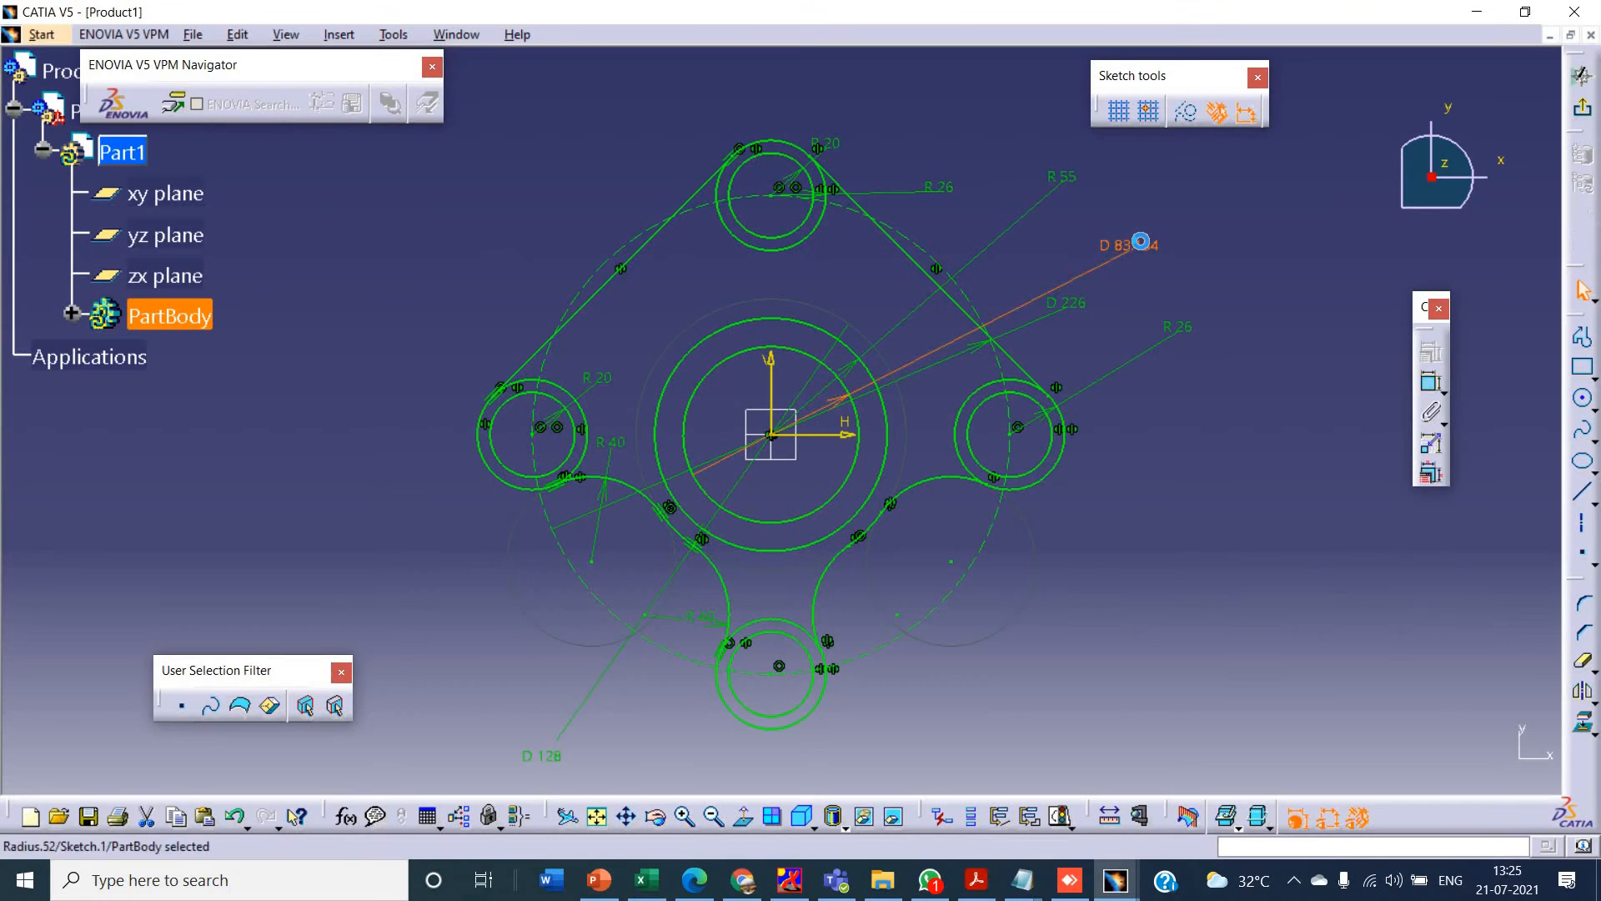
pyautogui.doubleClick(1142, 248)
pyautogui.write('88')
pyautogui.press('Return')
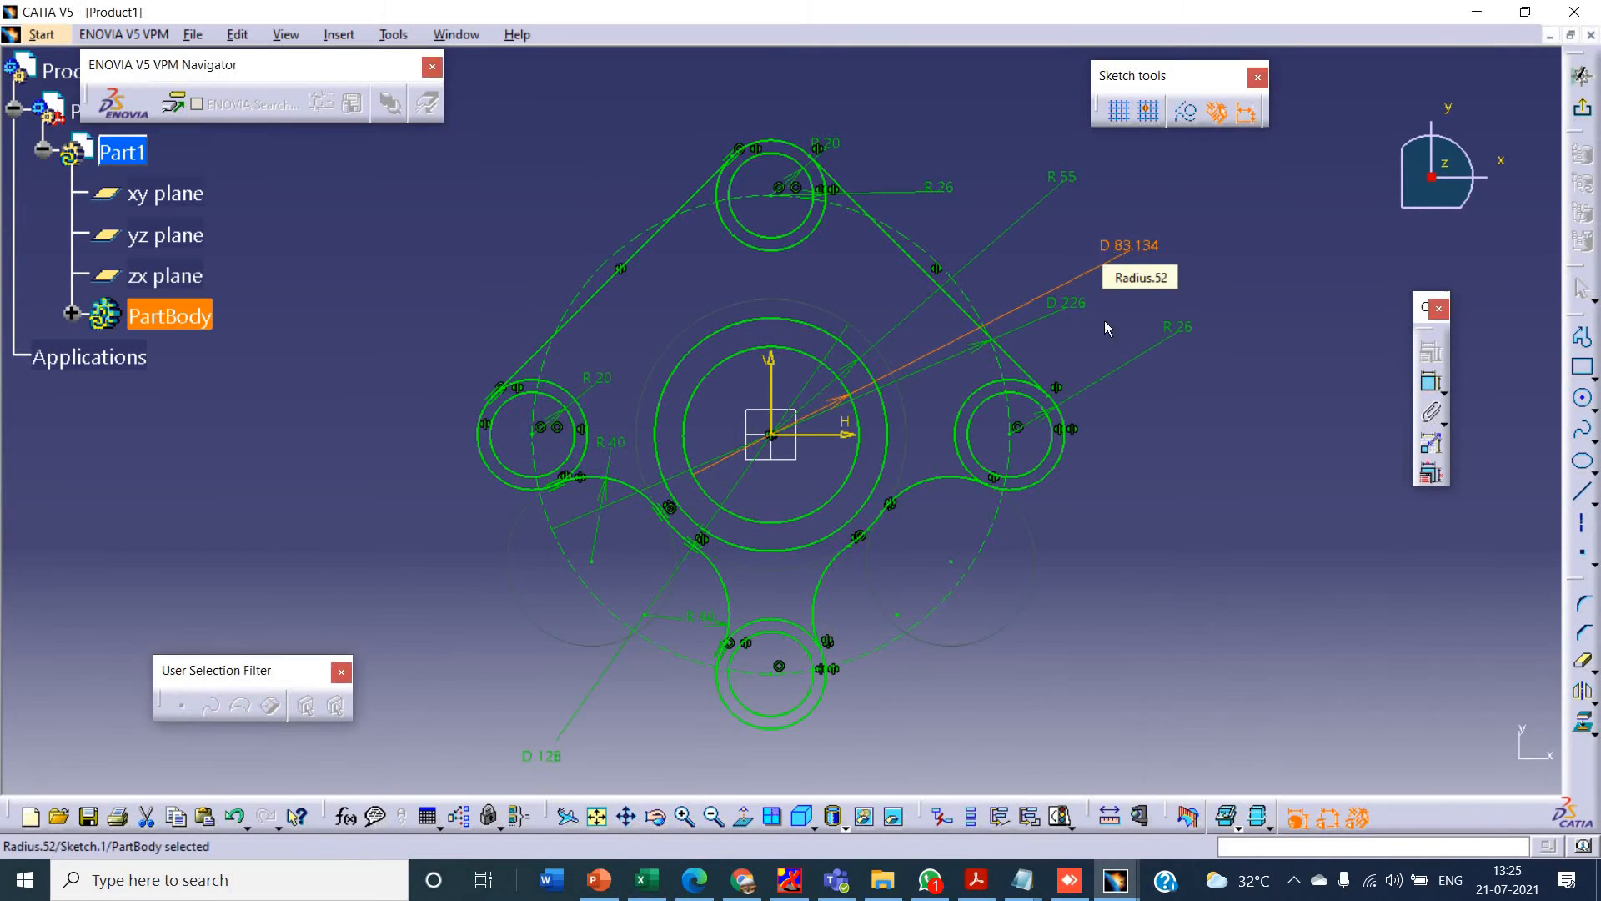
# - Recheck the tutorial drawing, and sketch a vertical line about 9 mm left of the vertical axis, from the top 20 mm radius circle to the 88 mm circle
pyautogui.hotkey('alt', 'Tab')
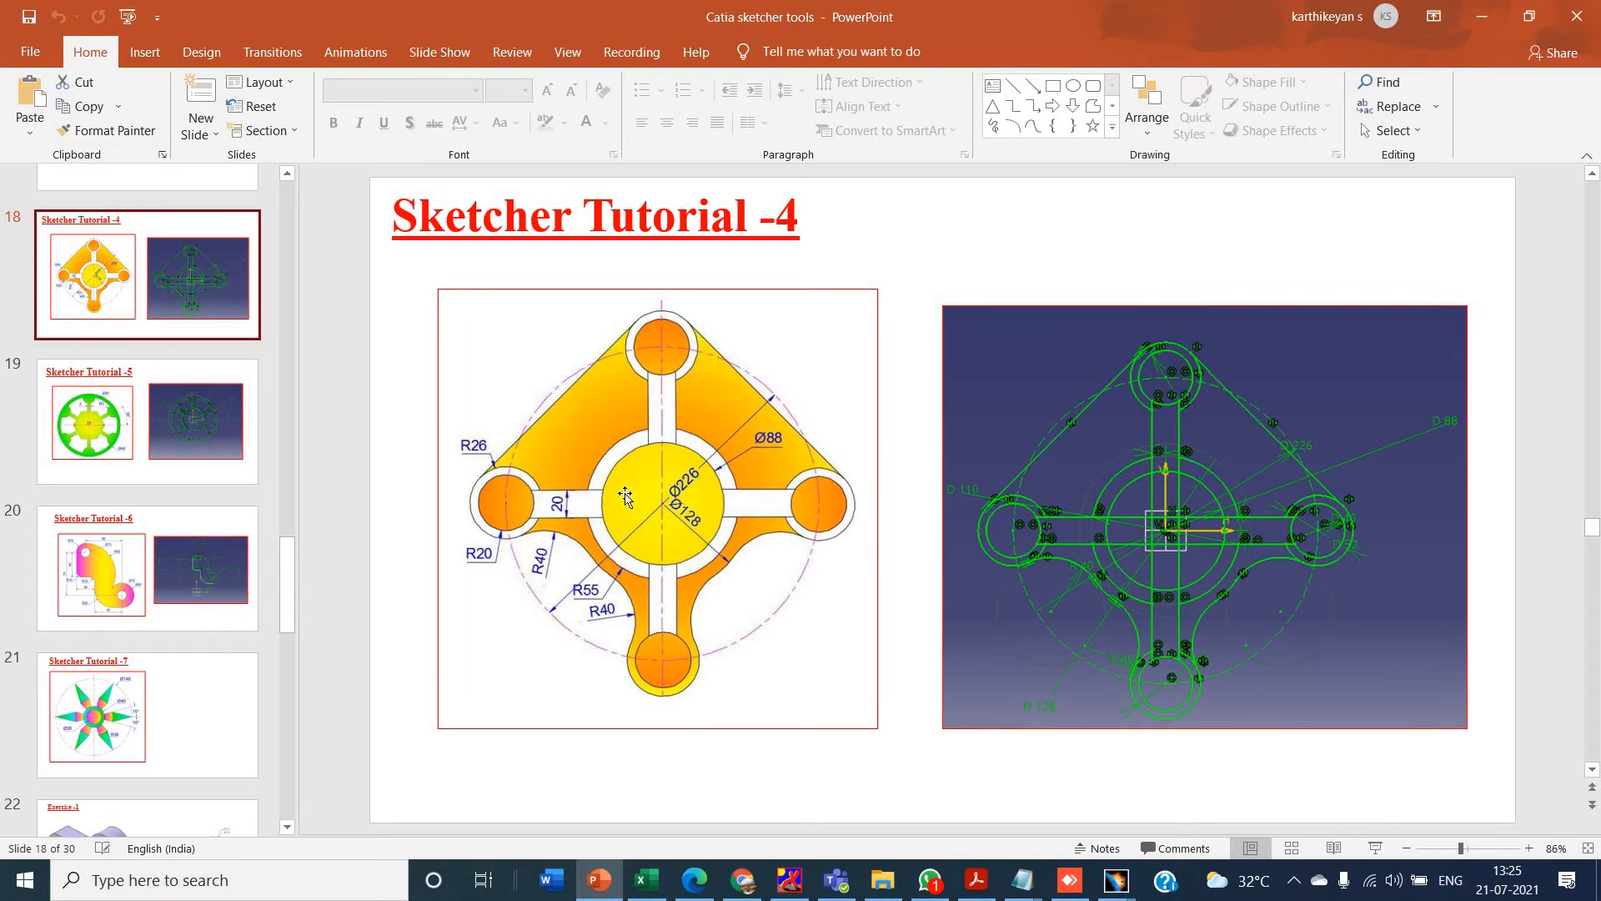
pyautogui.hotkey('alt', 'Tab')
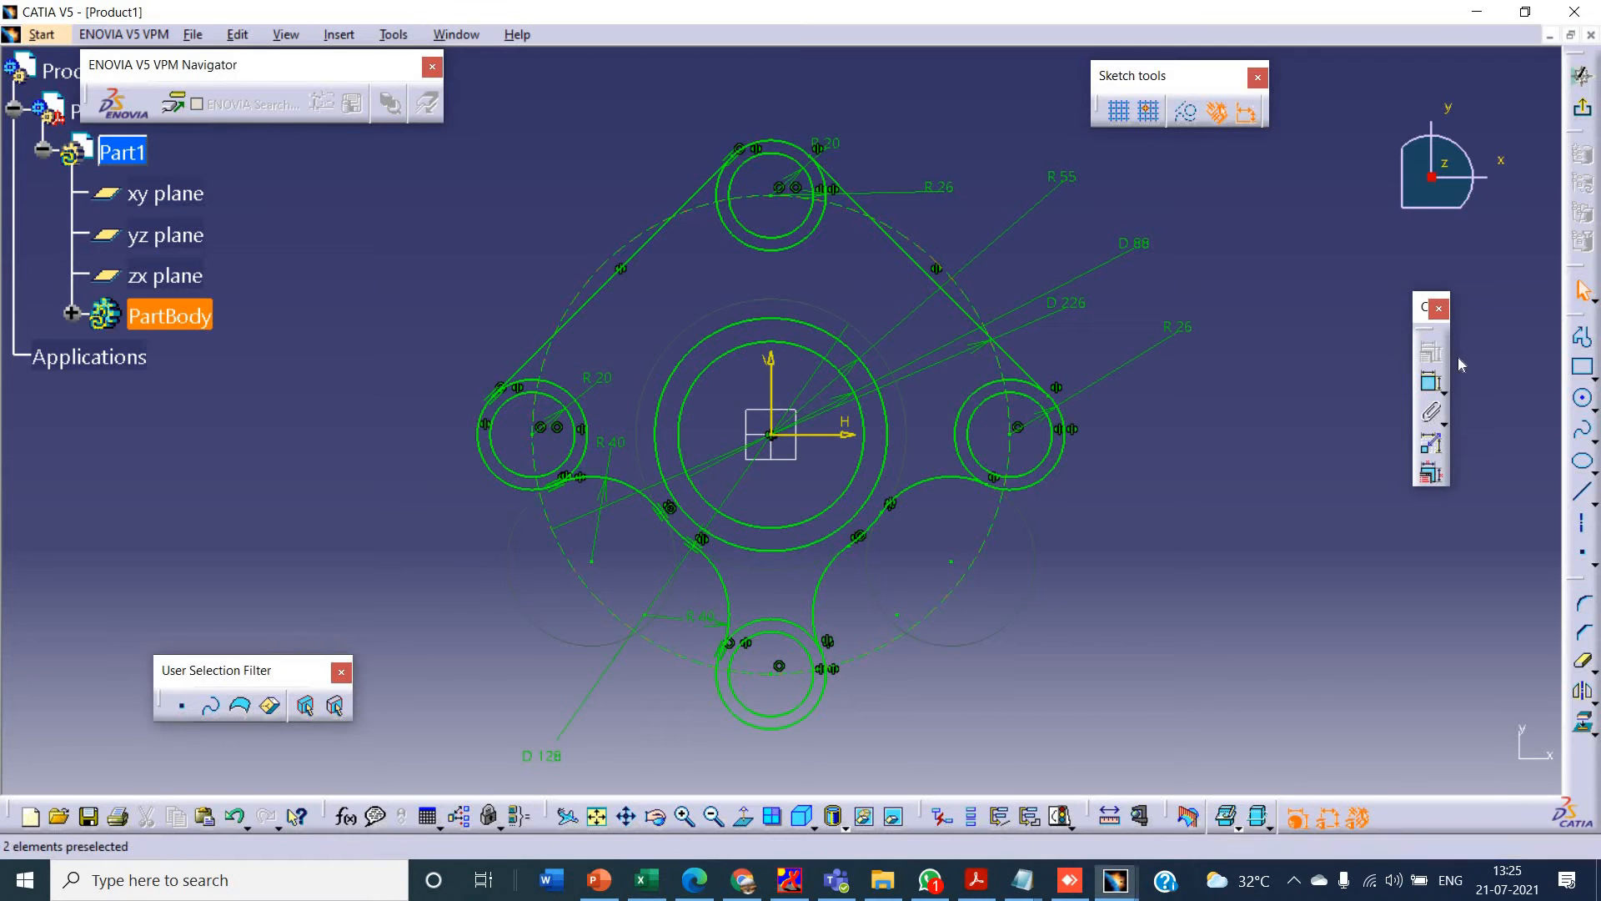
pyautogui.click(1582, 493)
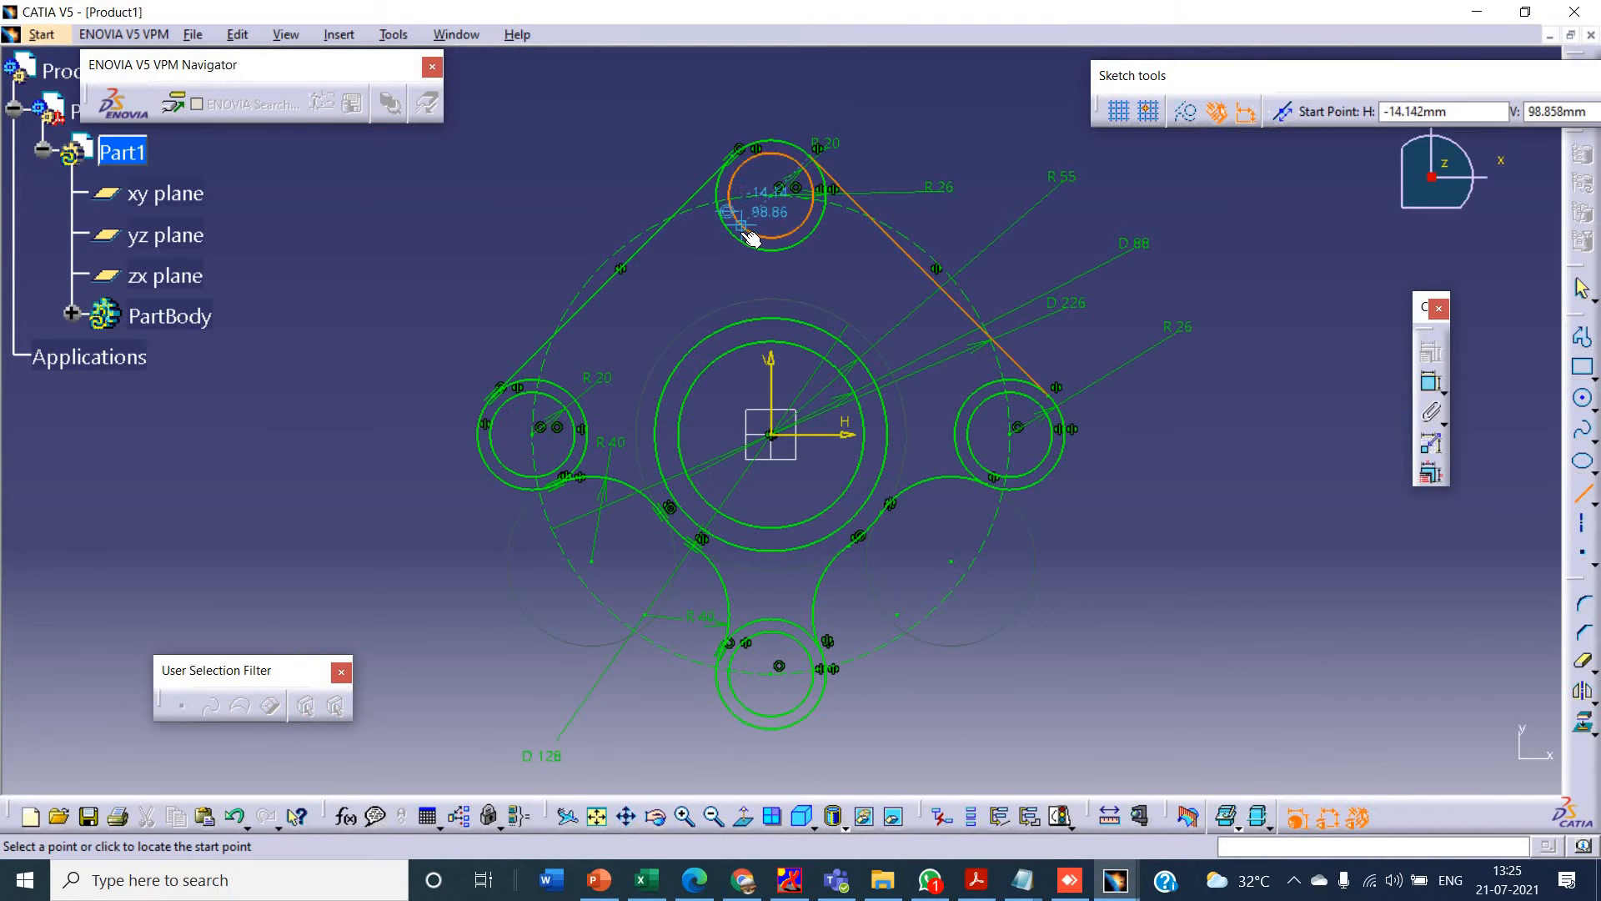
pyautogui.hotkey('alt', 'Tab')
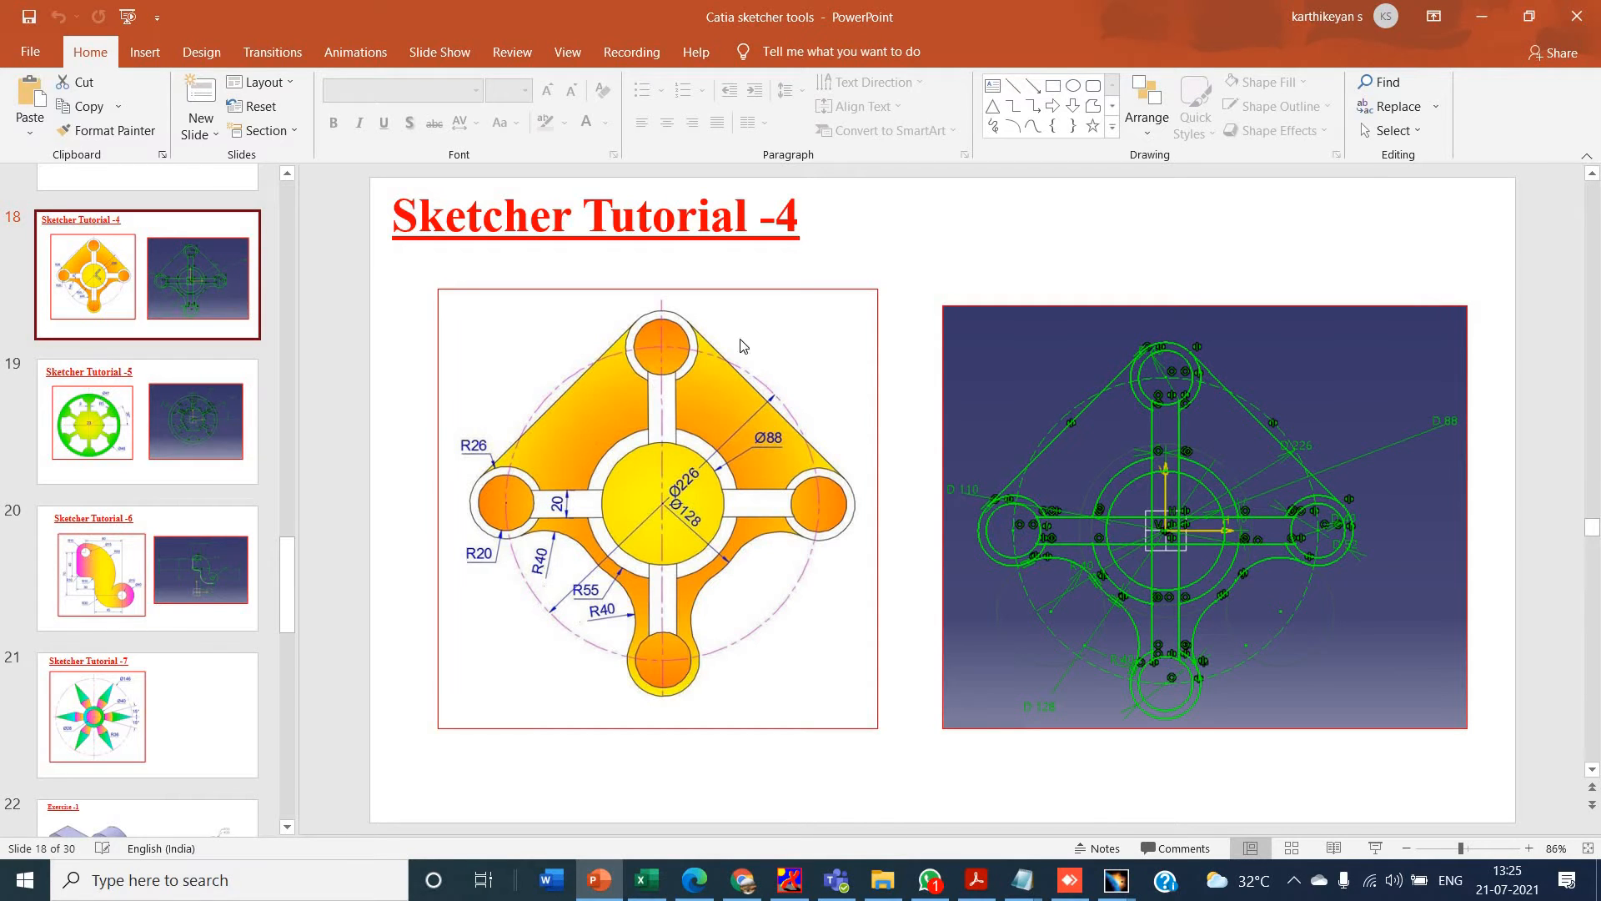
pyautogui.hotkey('alt', 'Tab')
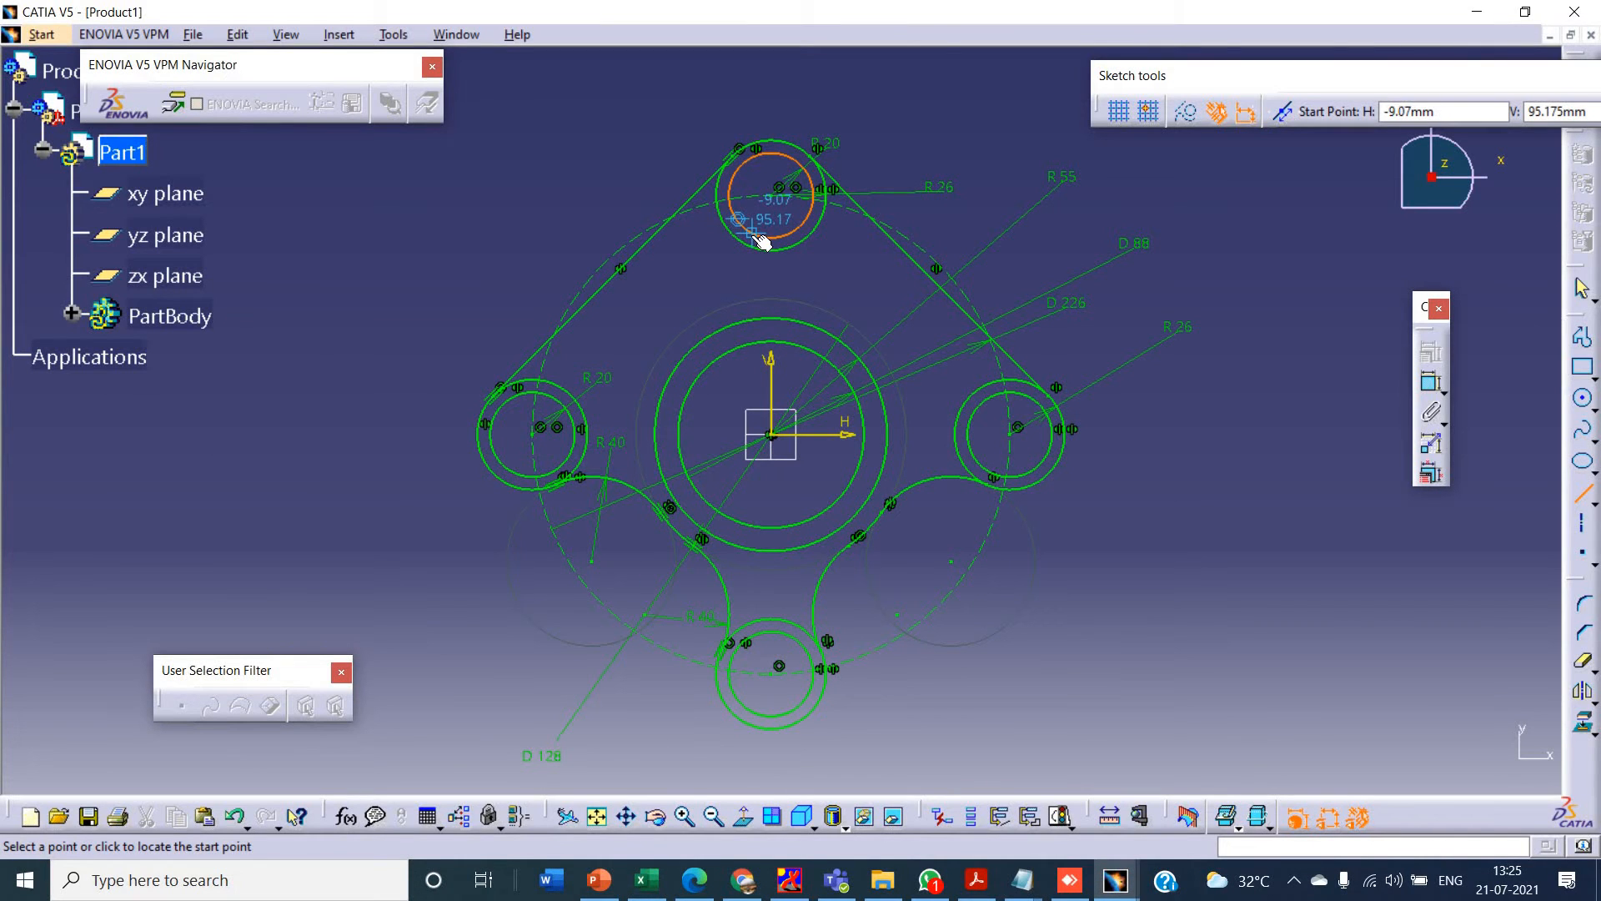
pyautogui.click(752, 237)
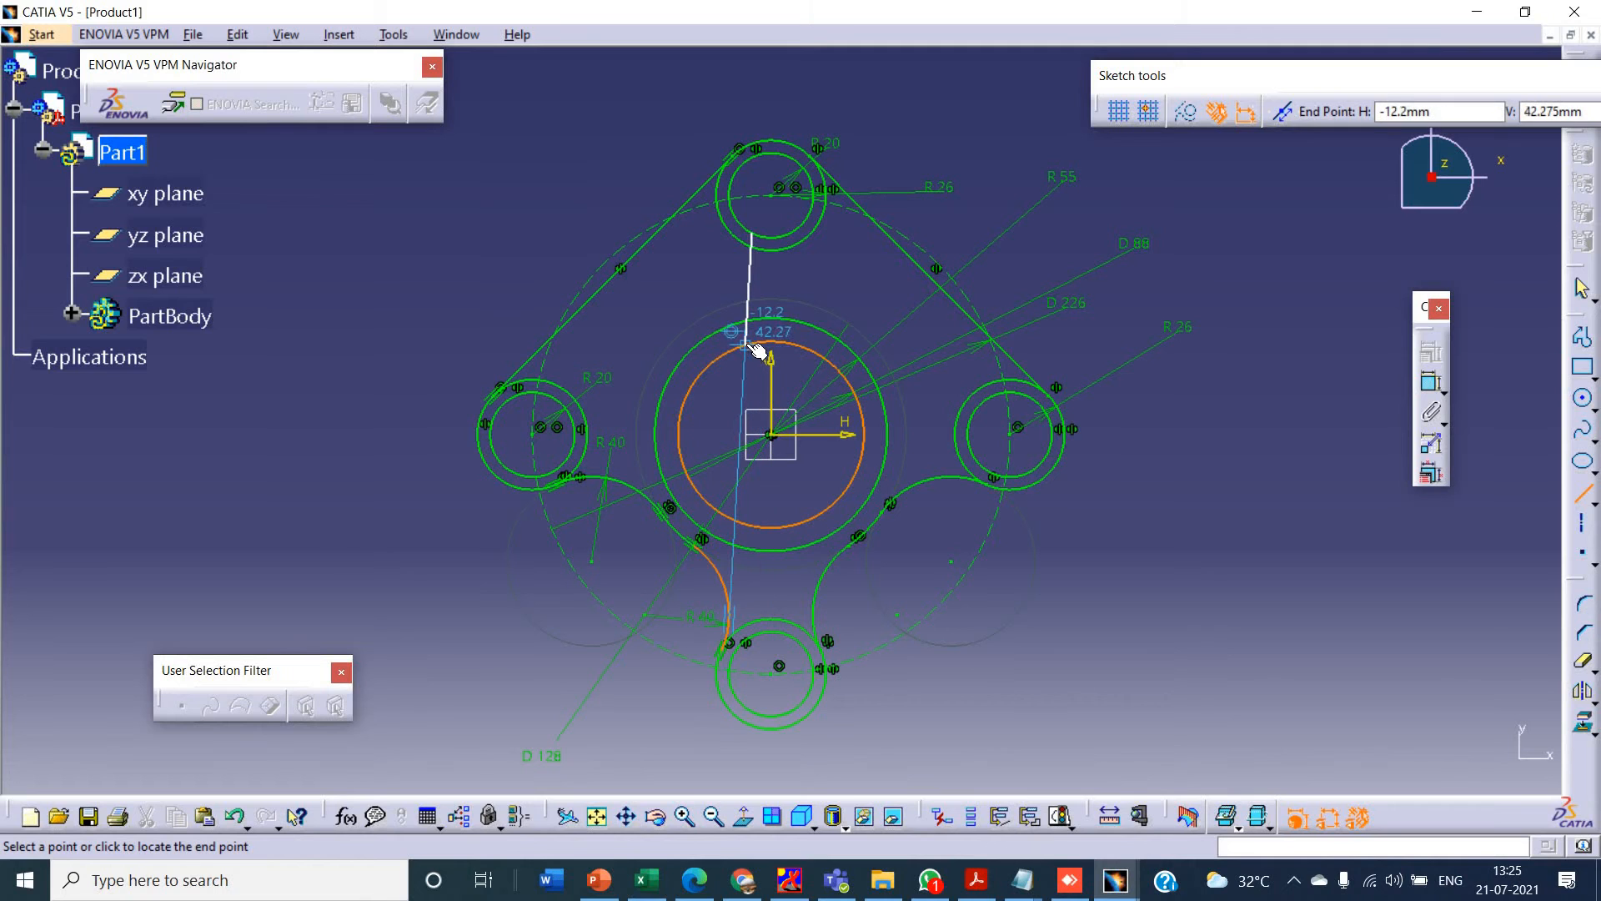
pyautogui.press('Escape')
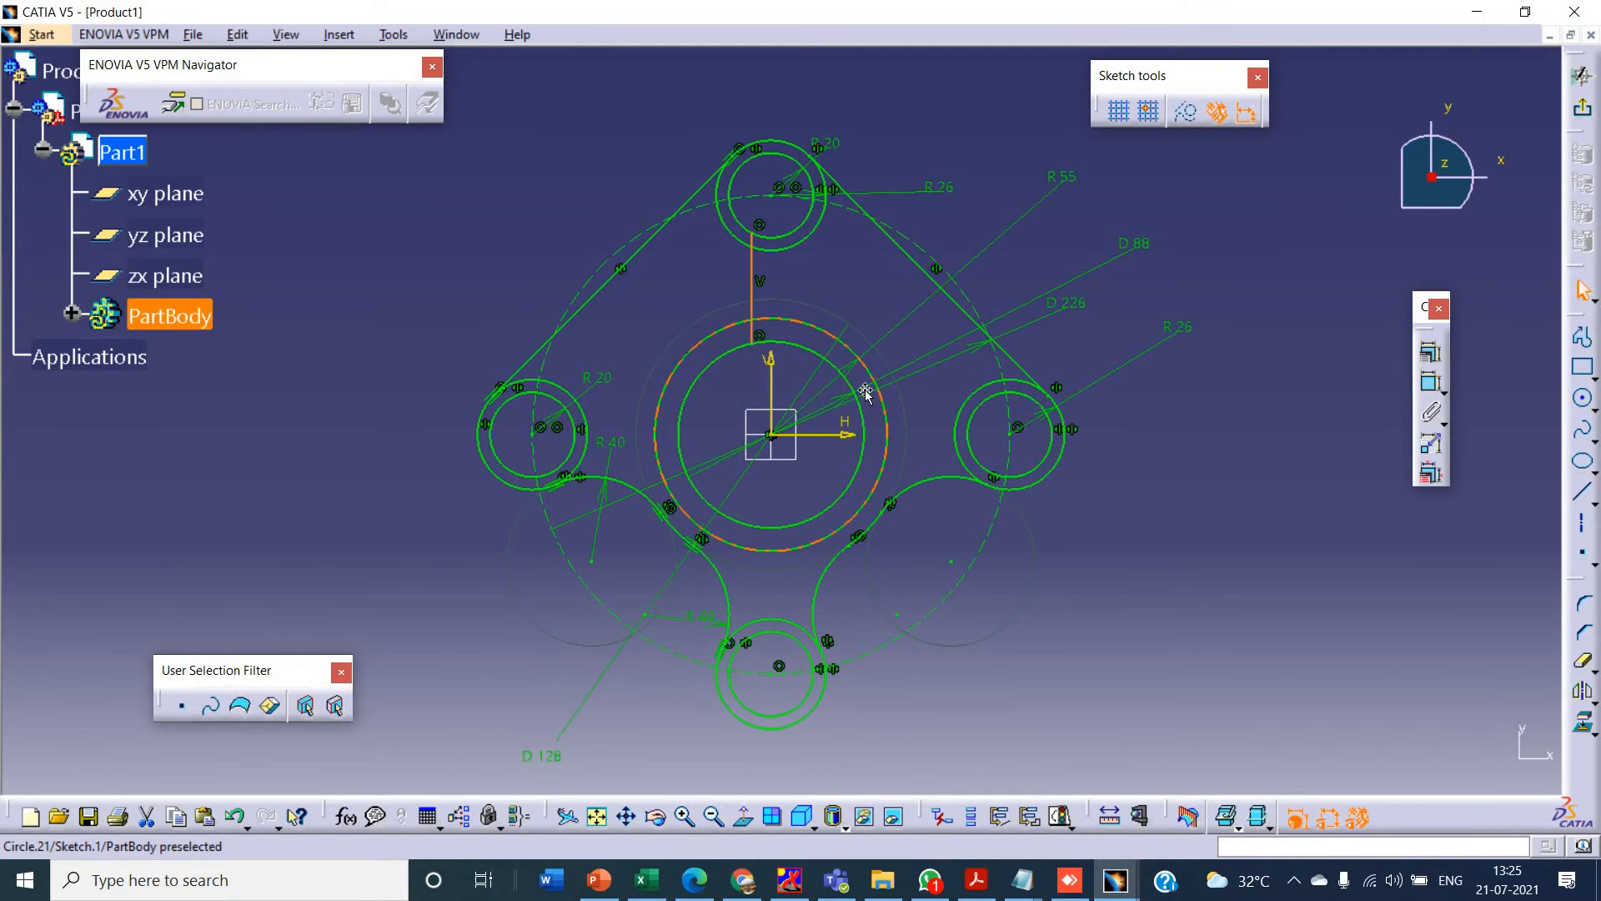
# - Check the spoke width in the tutorial drawing, and mirror the vertical spoke line about the sketch's vertical axis
pyautogui.hotkey('alt', 'Tab')
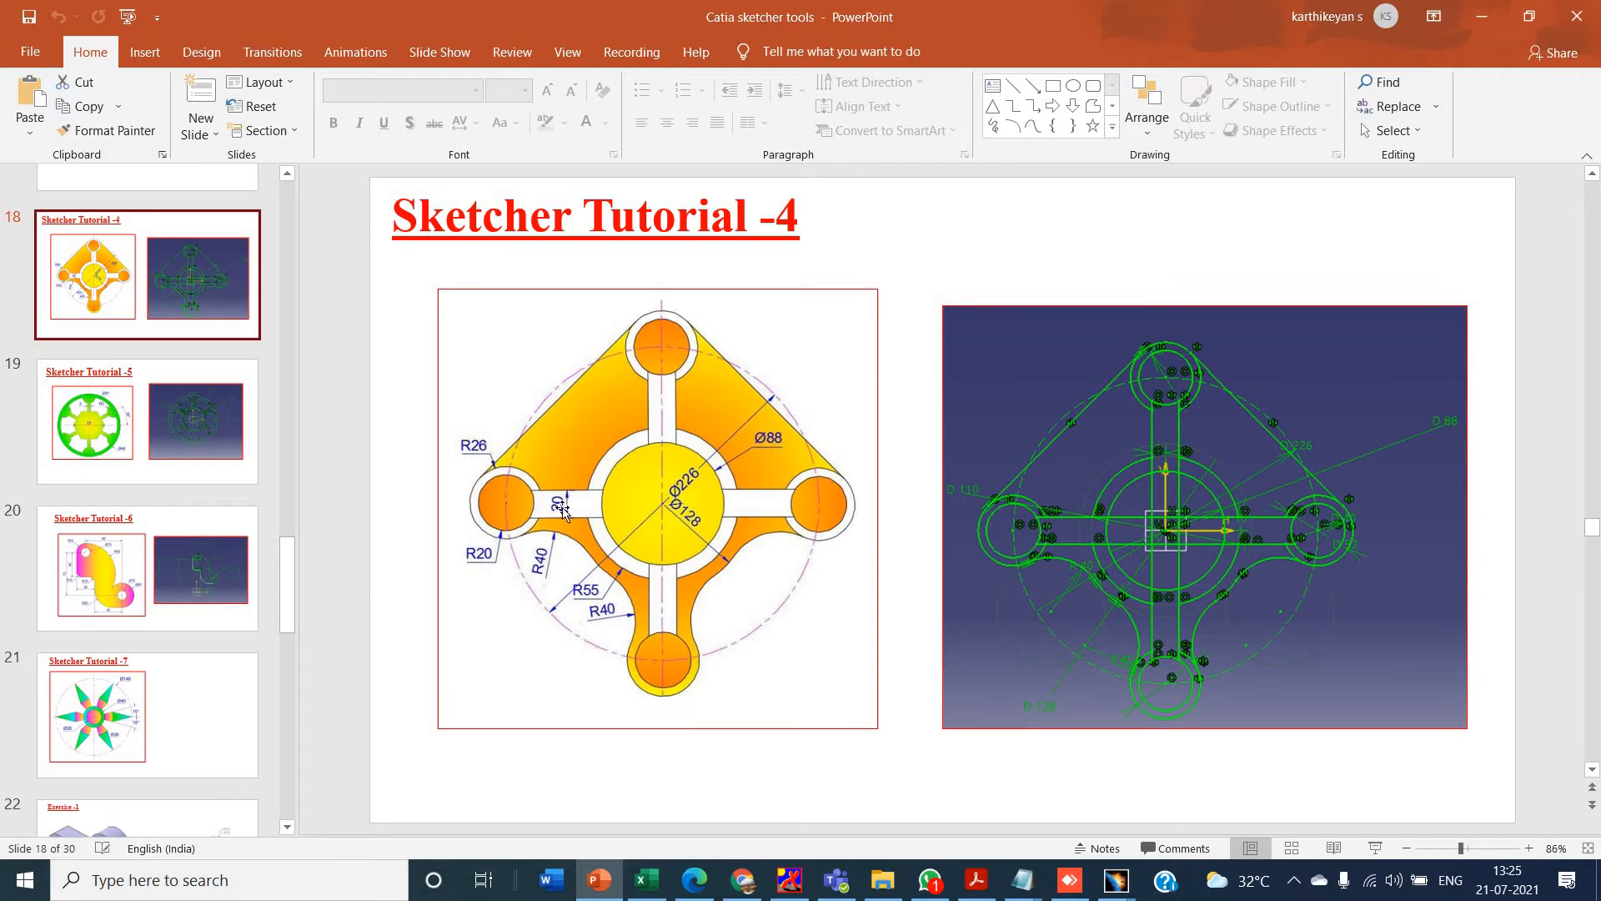
pyautogui.hotkey('alt', 'Tab')
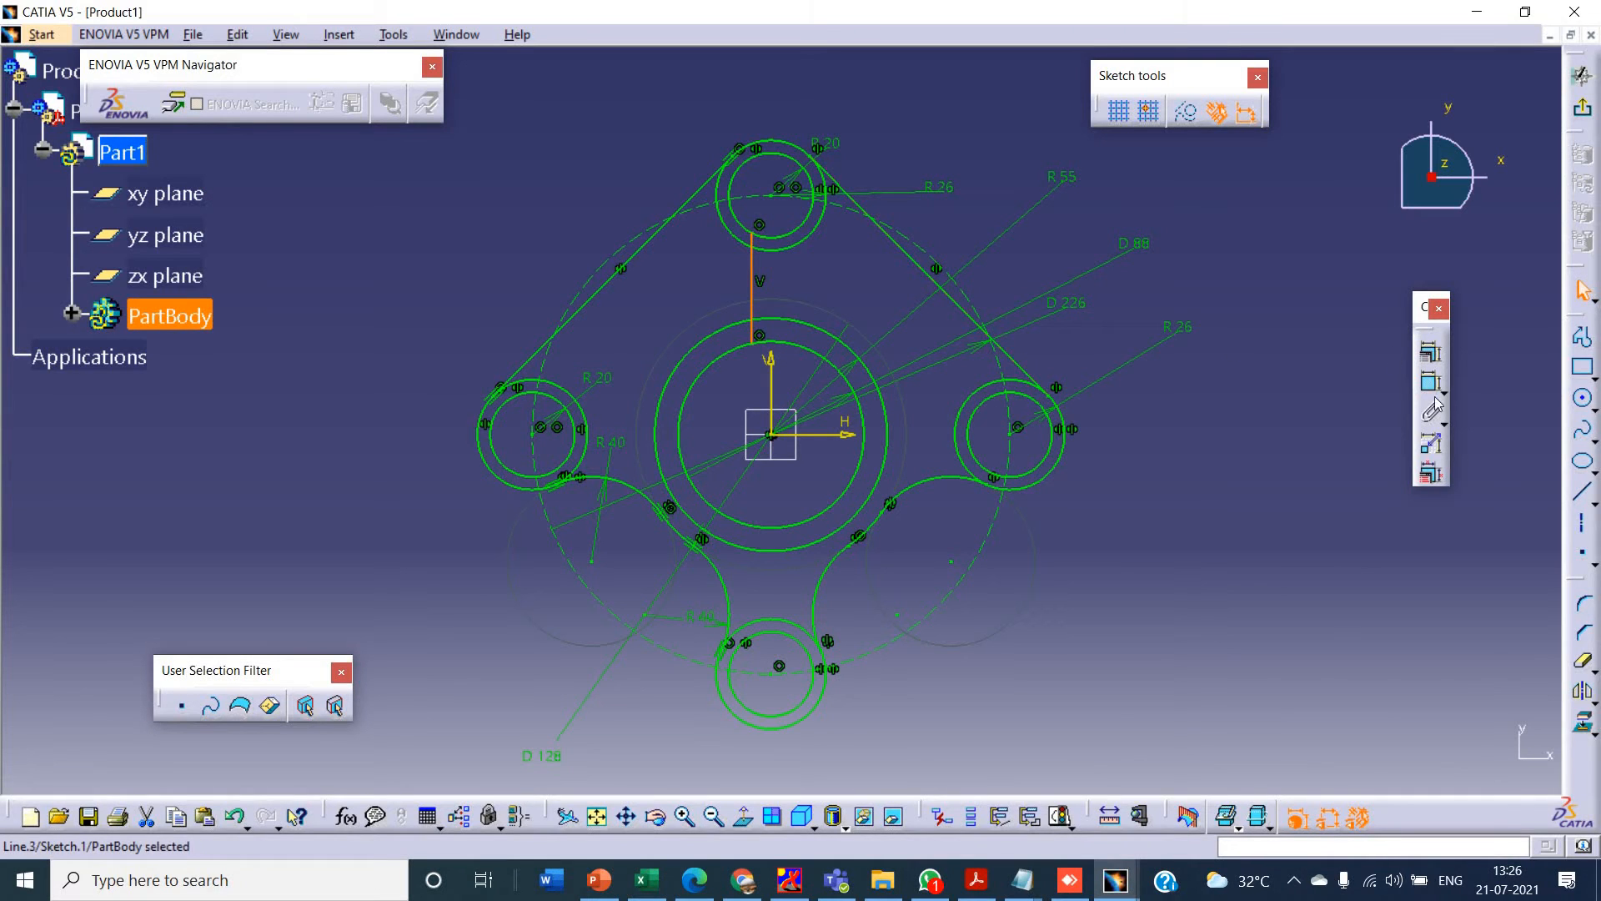
pyautogui.click(1582, 690)
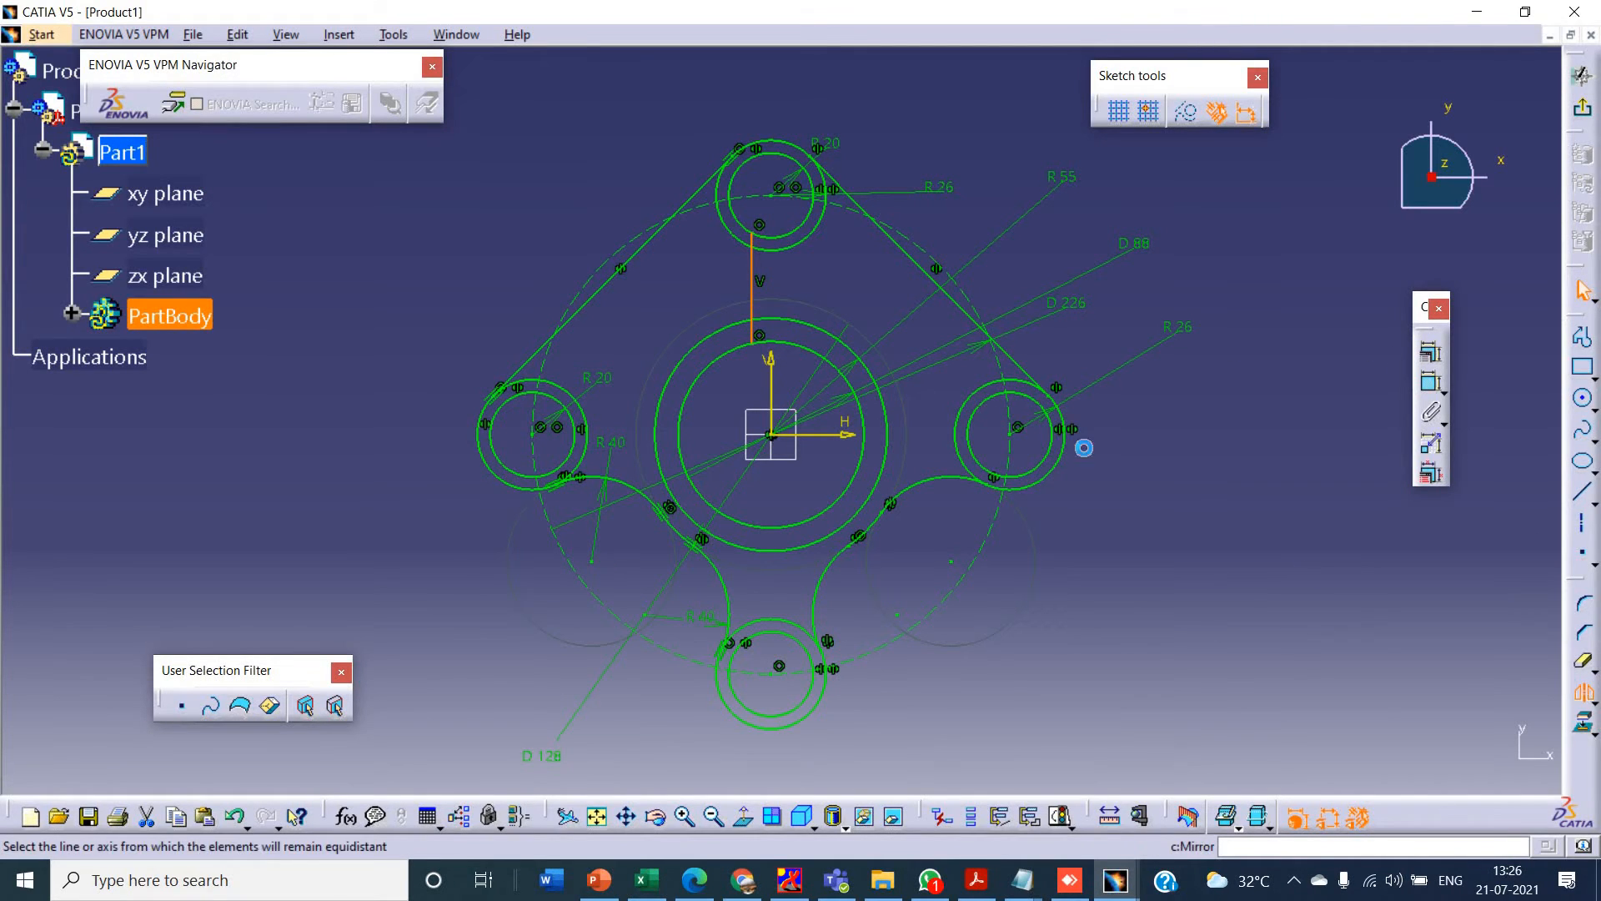
pyautogui.click(770, 367)
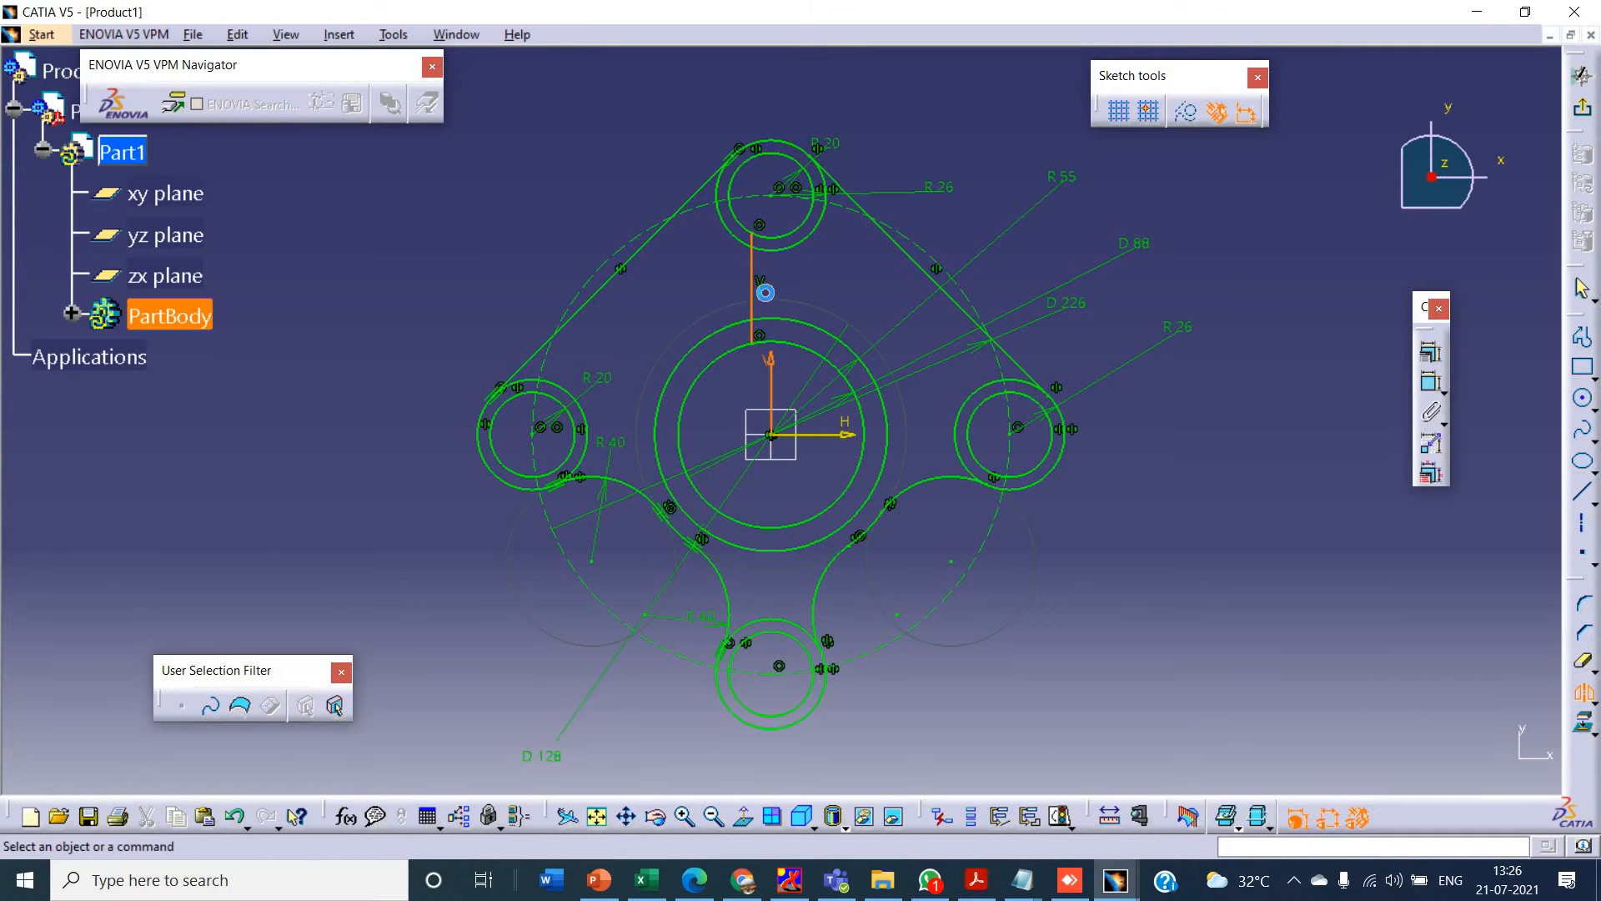
# - Dimension the distance between the two upper spoke lines and set it to 20 mm
pyautogui.click(1431, 381)
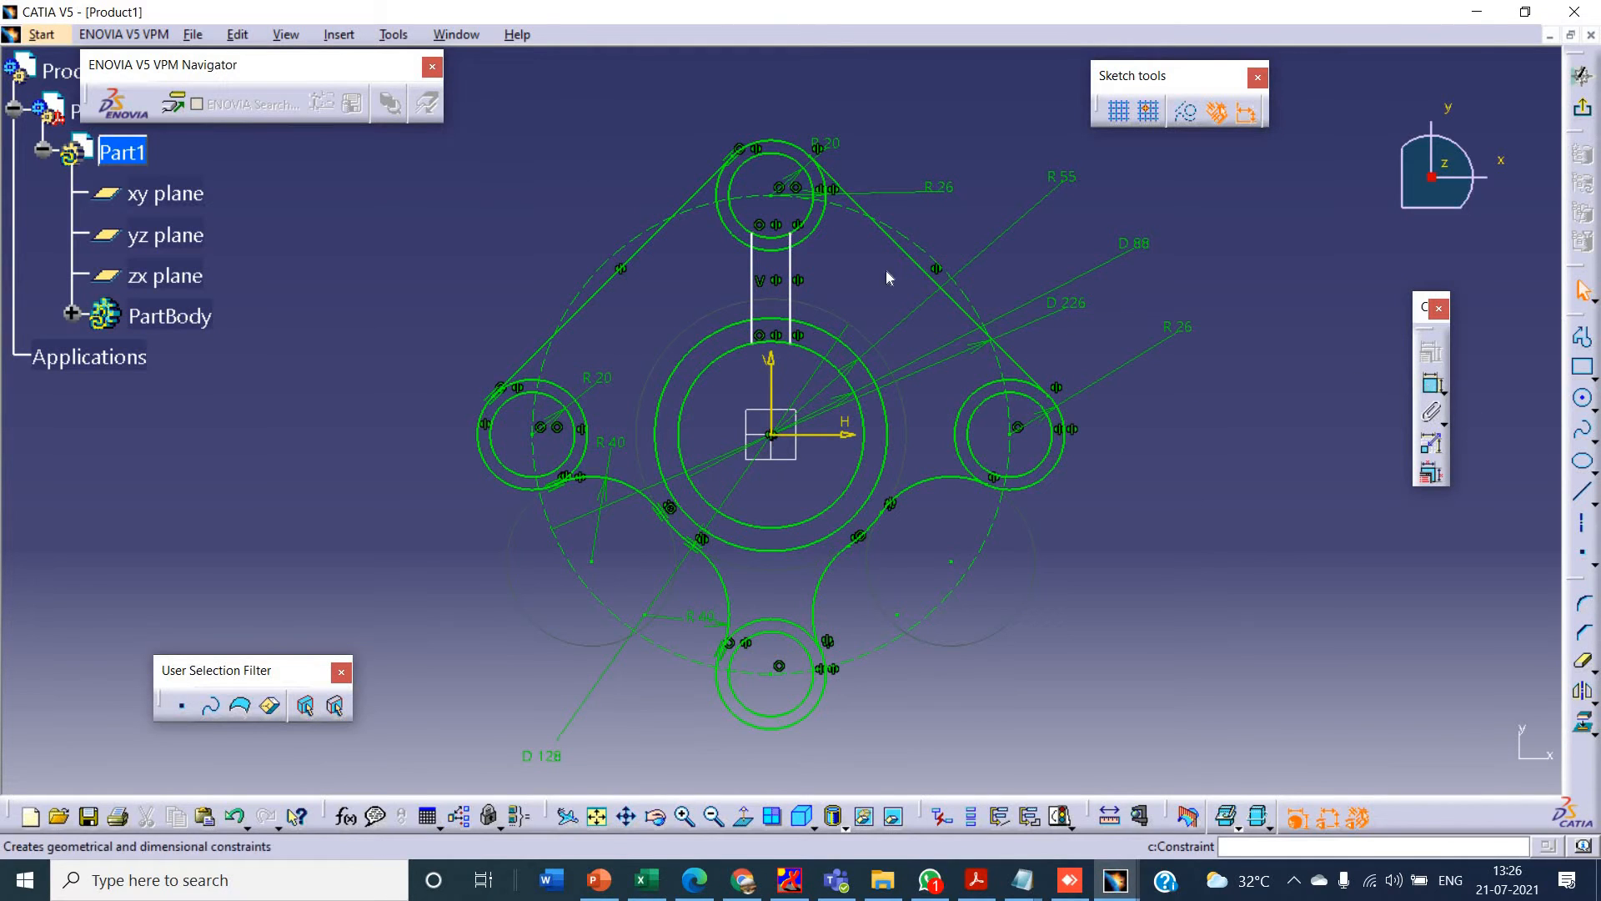
pyautogui.click(790, 276)
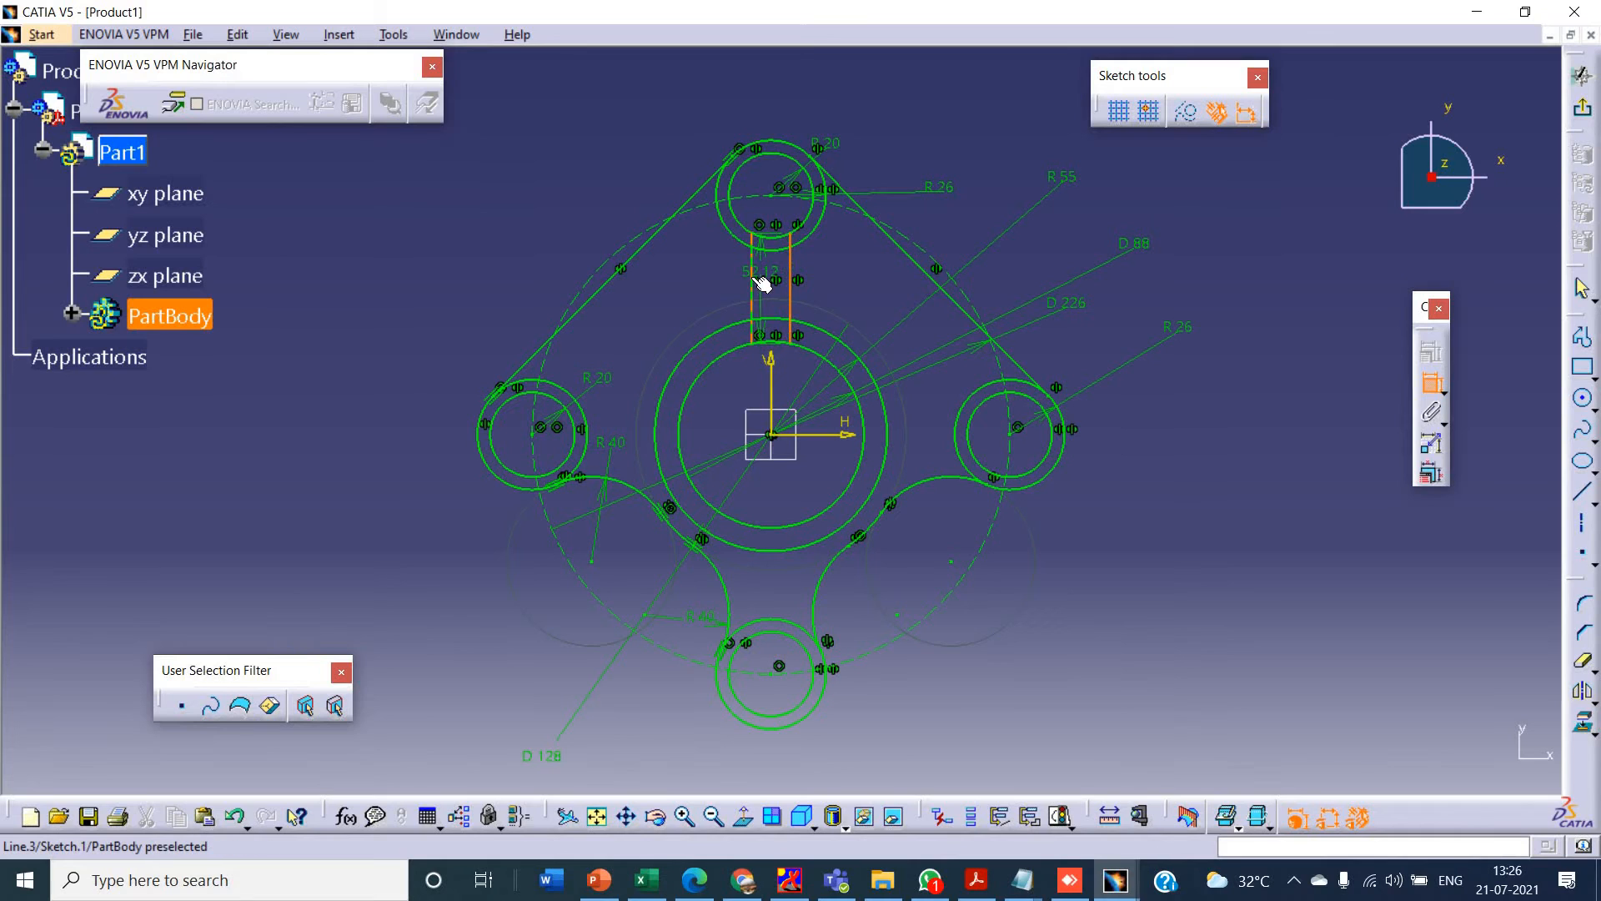
pyautogui.click(753, 275)
pyautogui.click(777, 98)
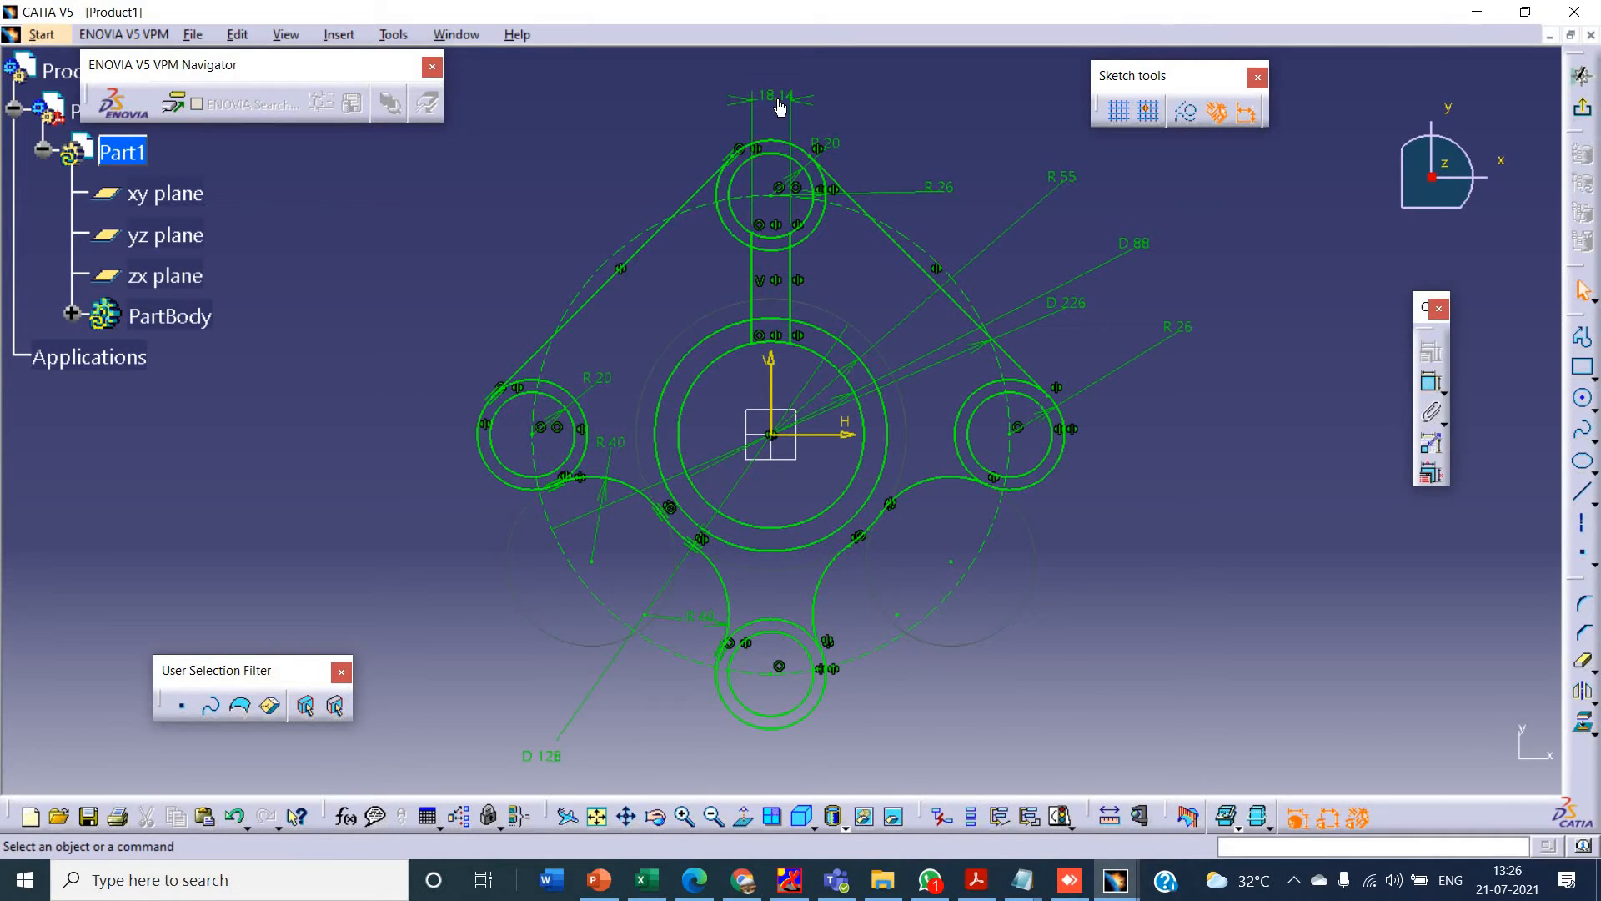
pyautogui.doubleClick(777, 99)
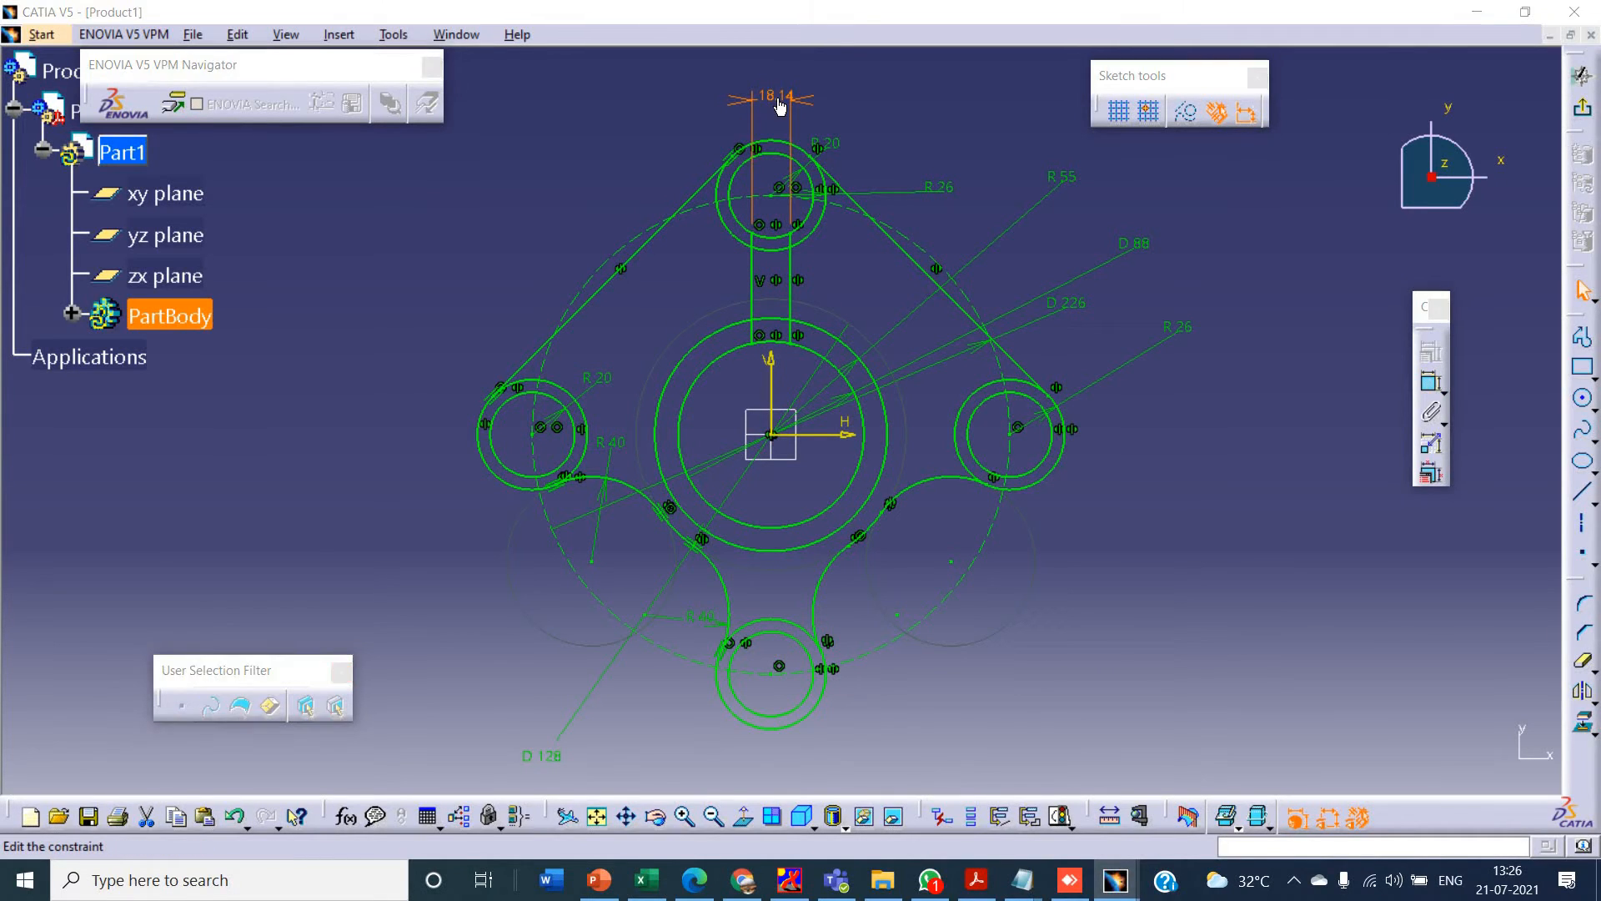
pyautogui.press('Return')
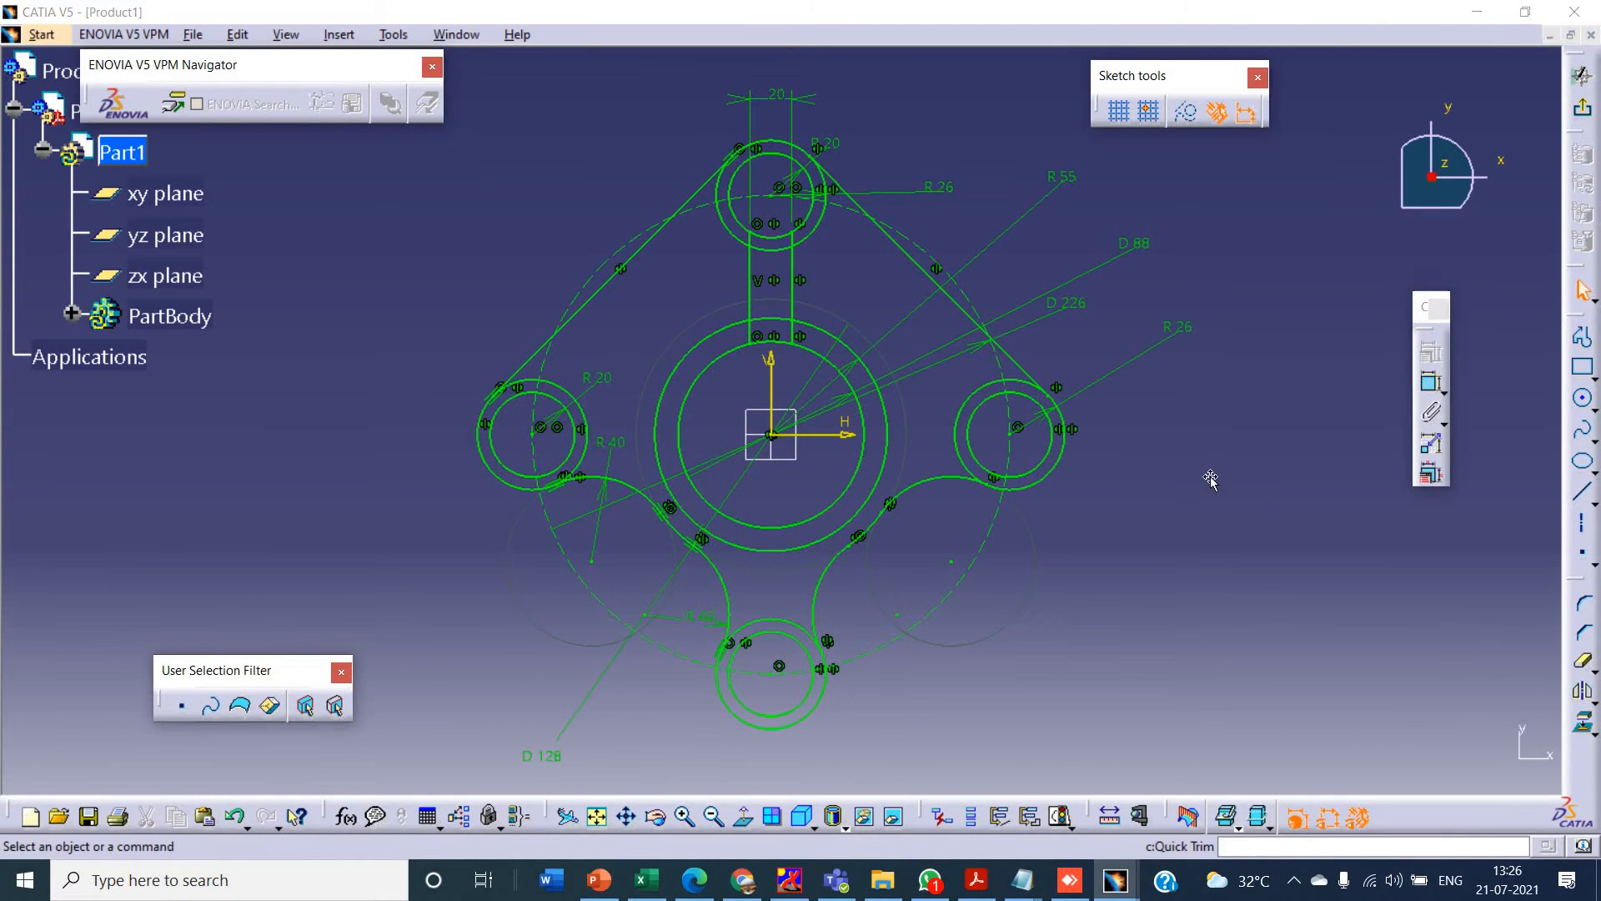
# - Quick-trim the top 26 mm radius circle and the 55 mm radius centre circle between the two upper spoke lines, comparing with the tutorial drawing
pyautogui.hotkey('alt', 'Tab')
pyautogui.hotkey('alt', 'Tab')
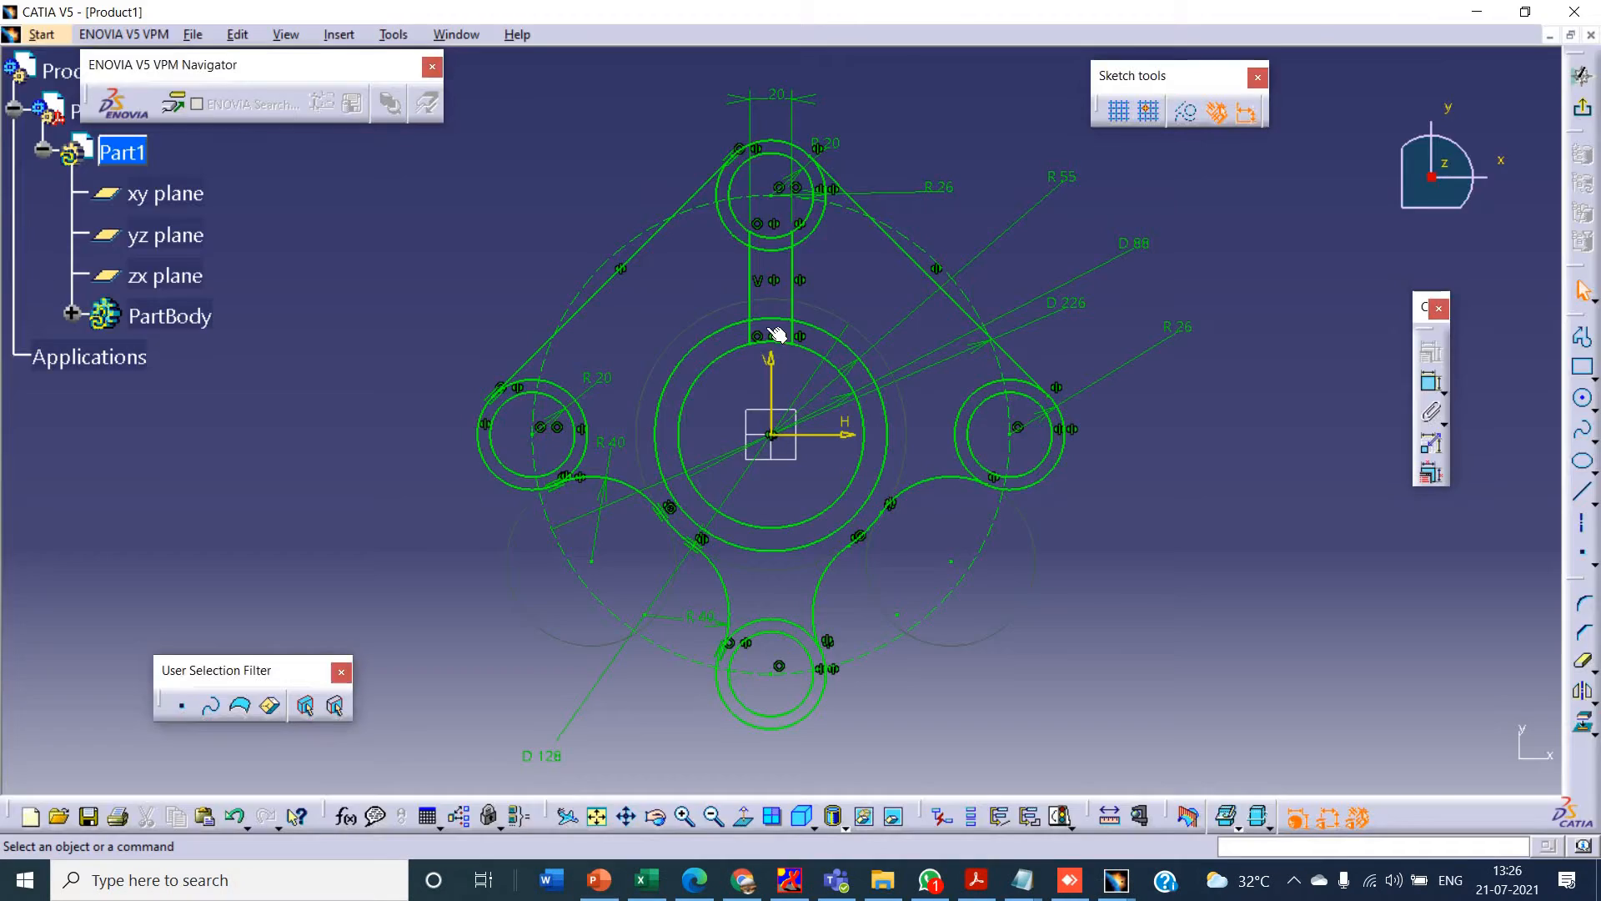
pyautogui.click(772, 248)
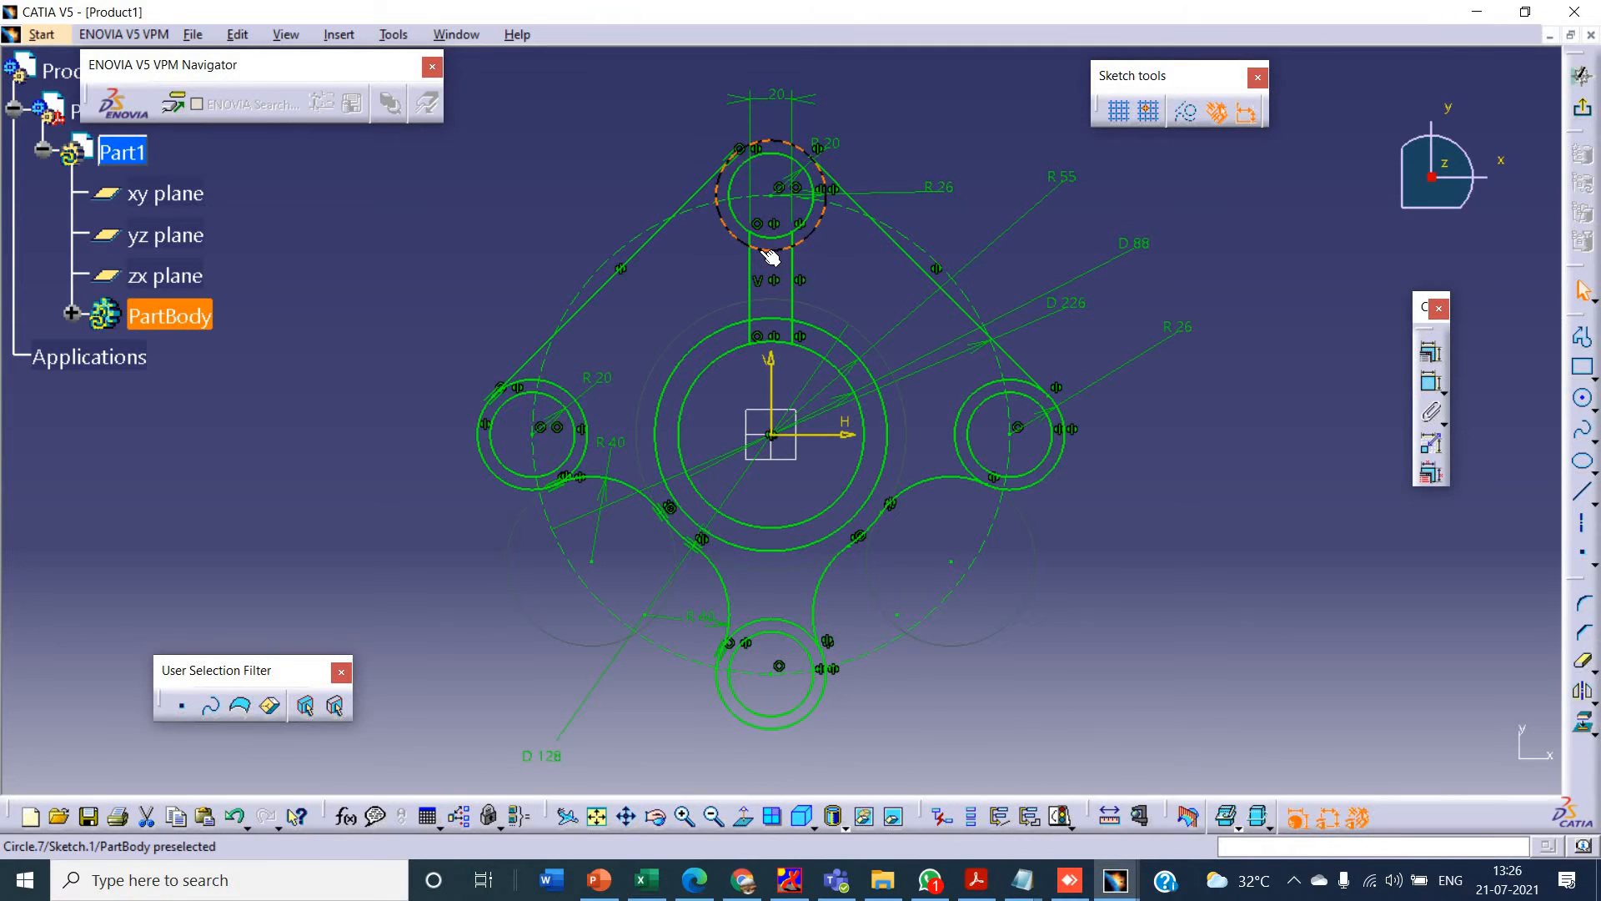
pyautogui.click(957, 402)
pyautogui.click(1581, 661)
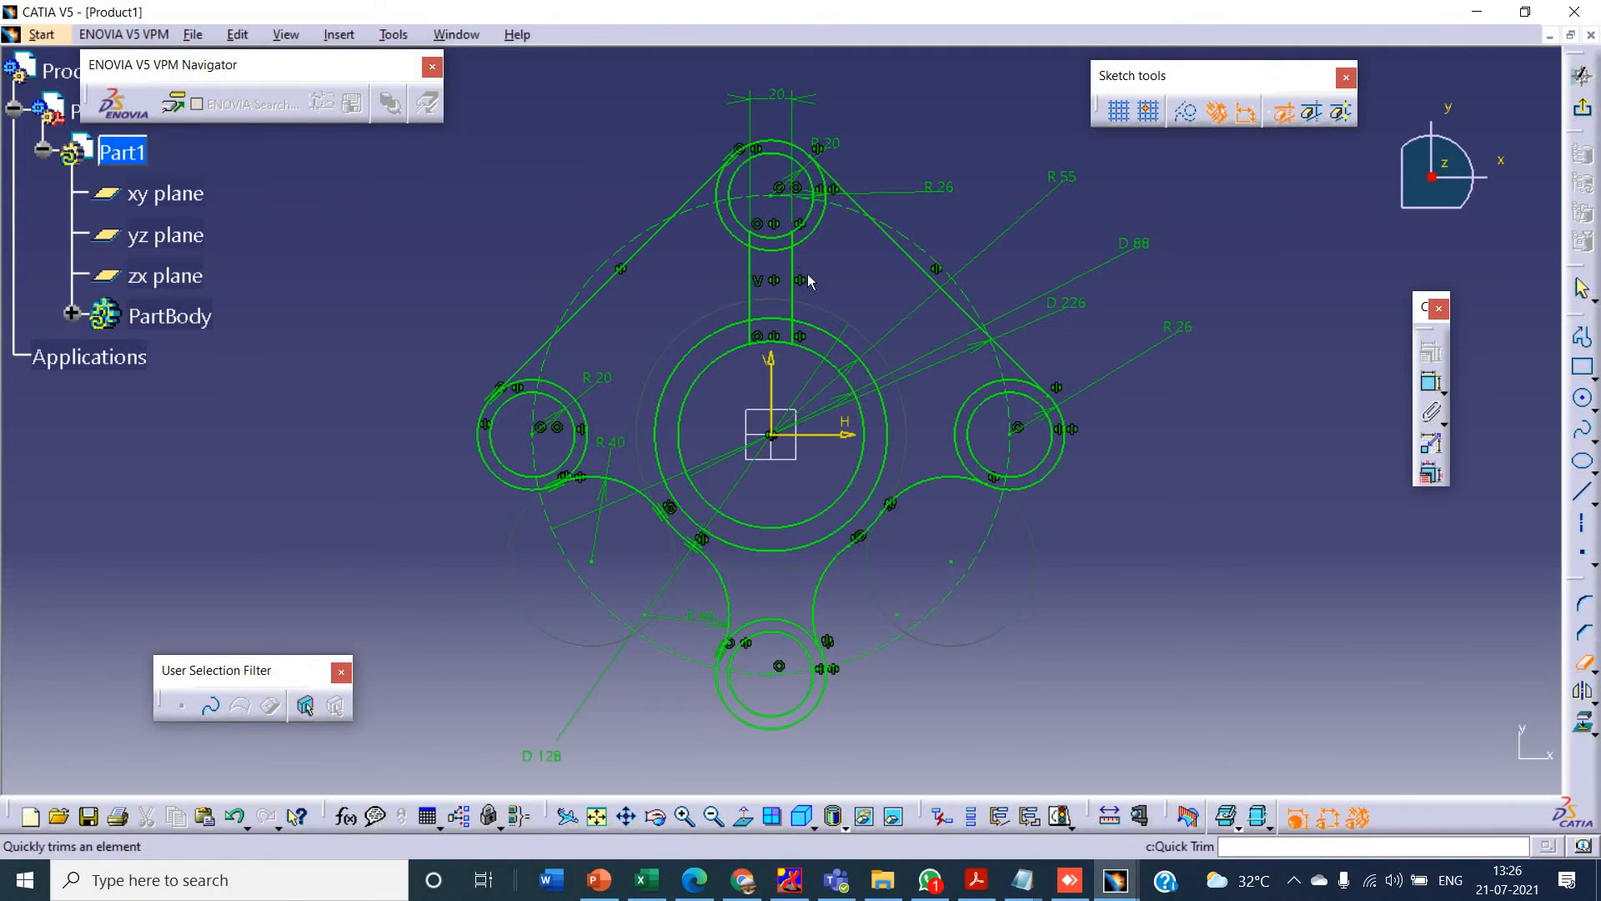
pyautogui.click(770, 250)
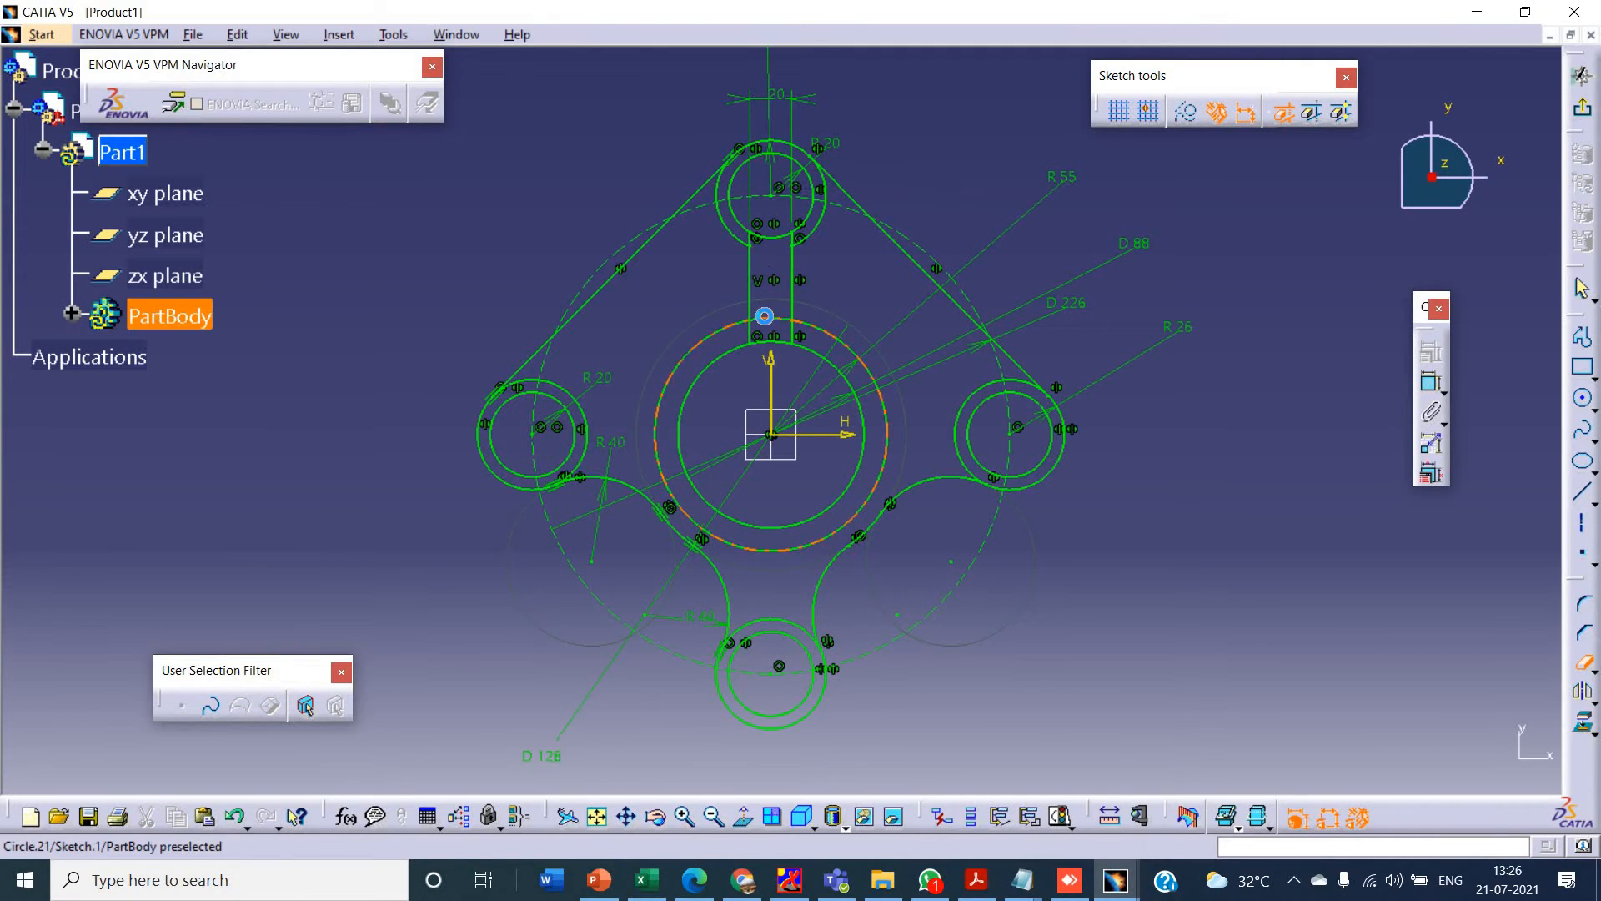
pyautogui.hotkey('alt', 'Tab')
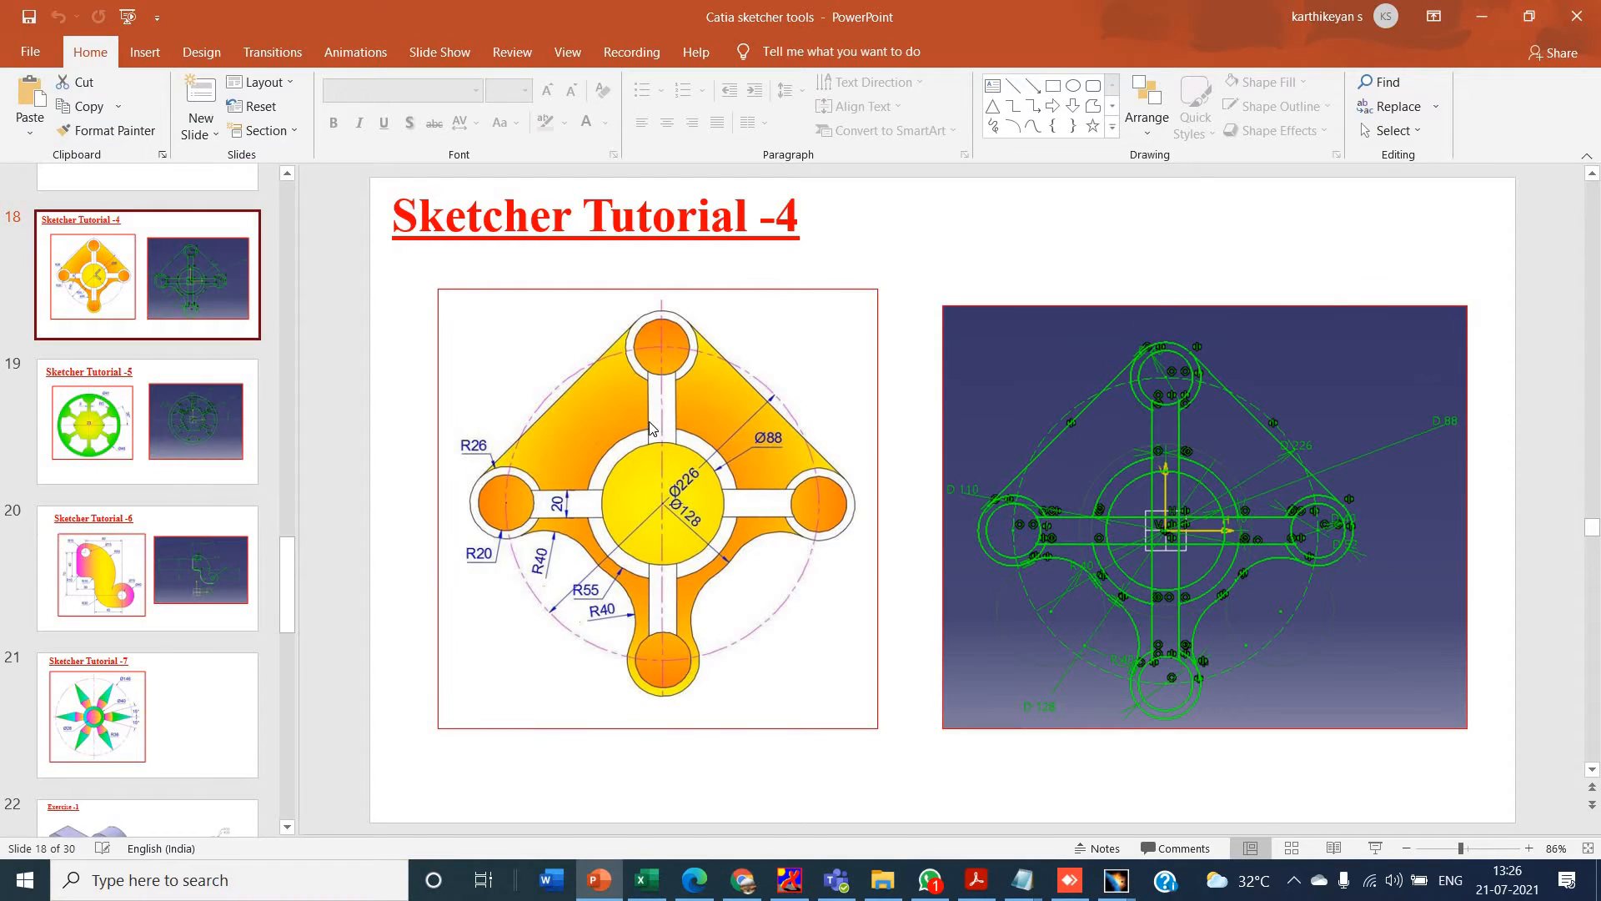
pyautogui.hotkey('alt', 'Tab')
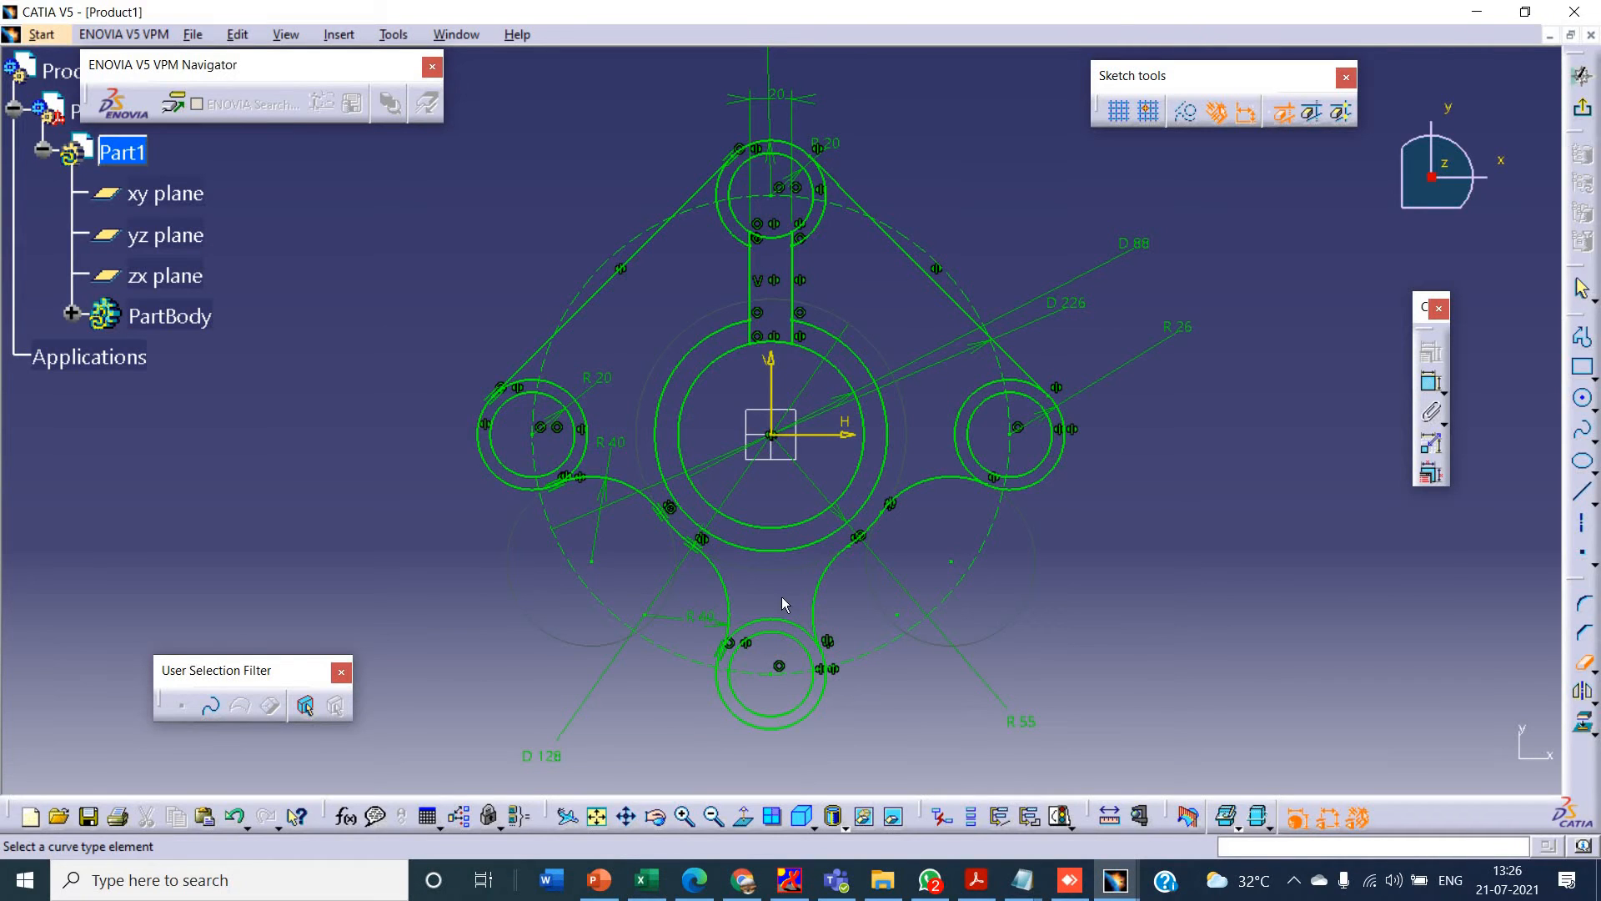
pyautogui.hotkey('alt', 'Tab')
pyautogui.hotkey('alt', 'Tab')
pyautogui.click(1585, 664)
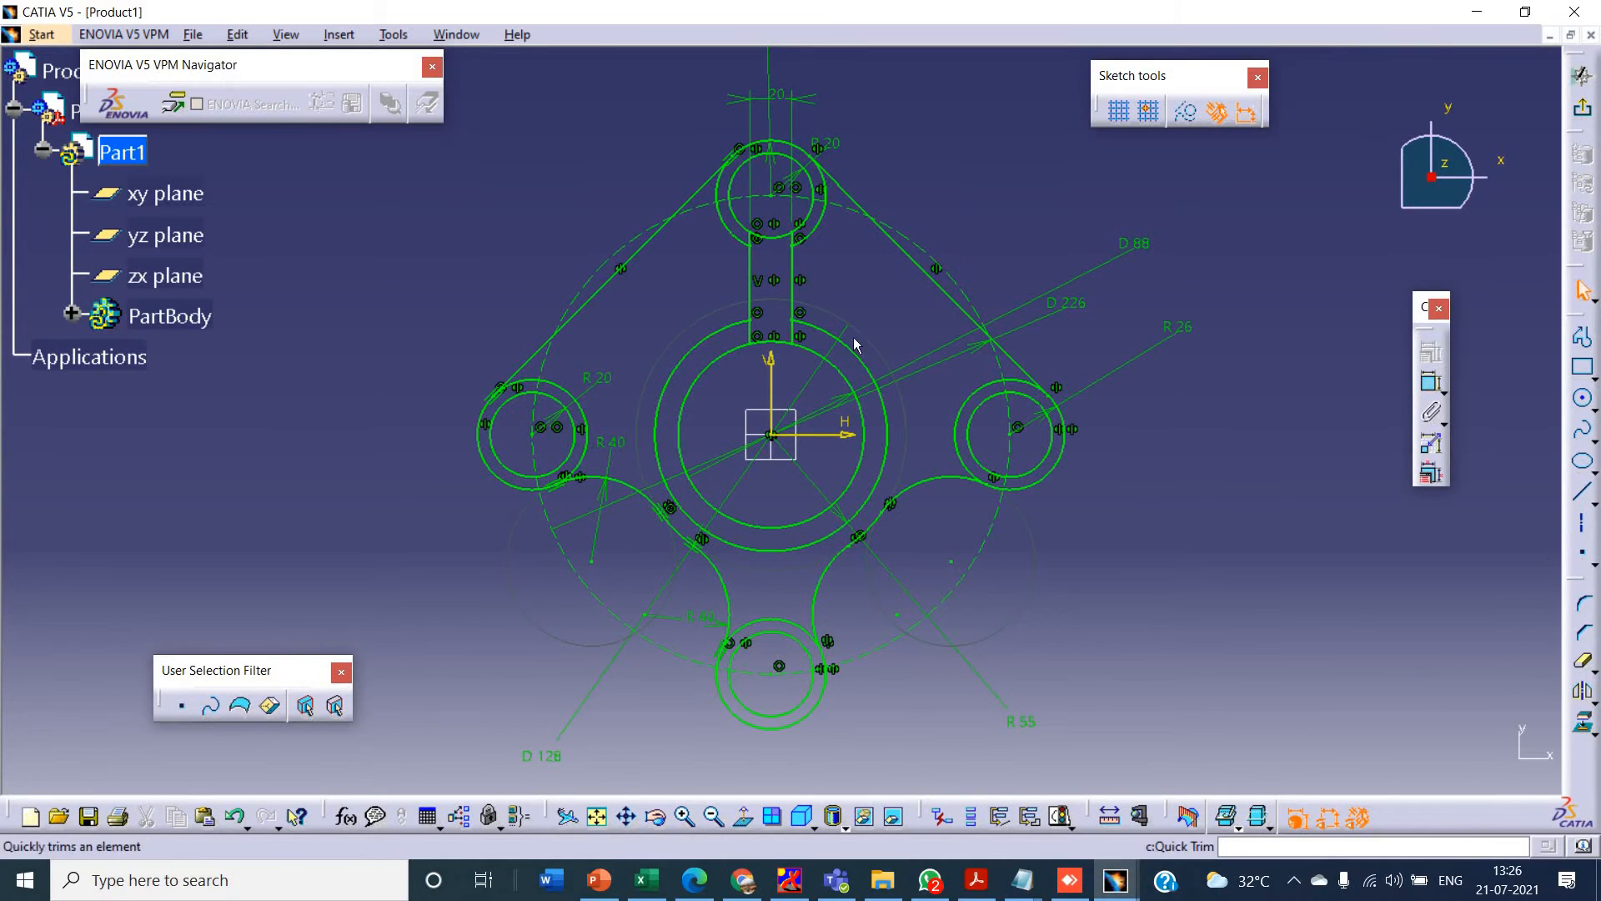
# - Mirror both upper spoke lines about the horizontal axis to create the lower spoke
pyautogui.click(759, 273)
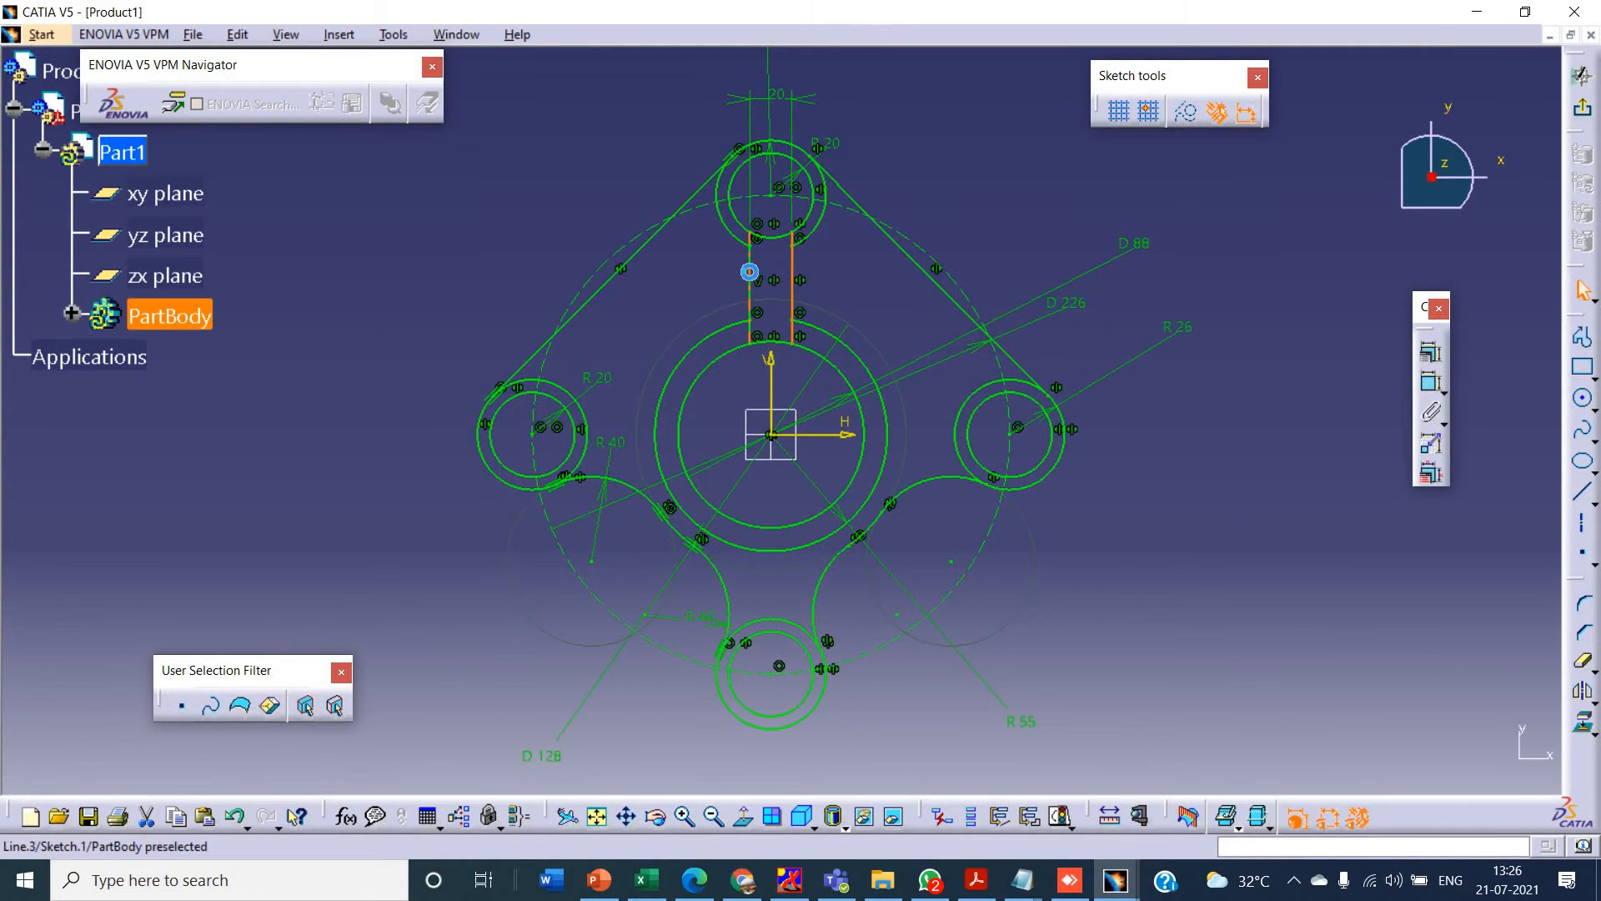
pyautogui.click(1582, 692)
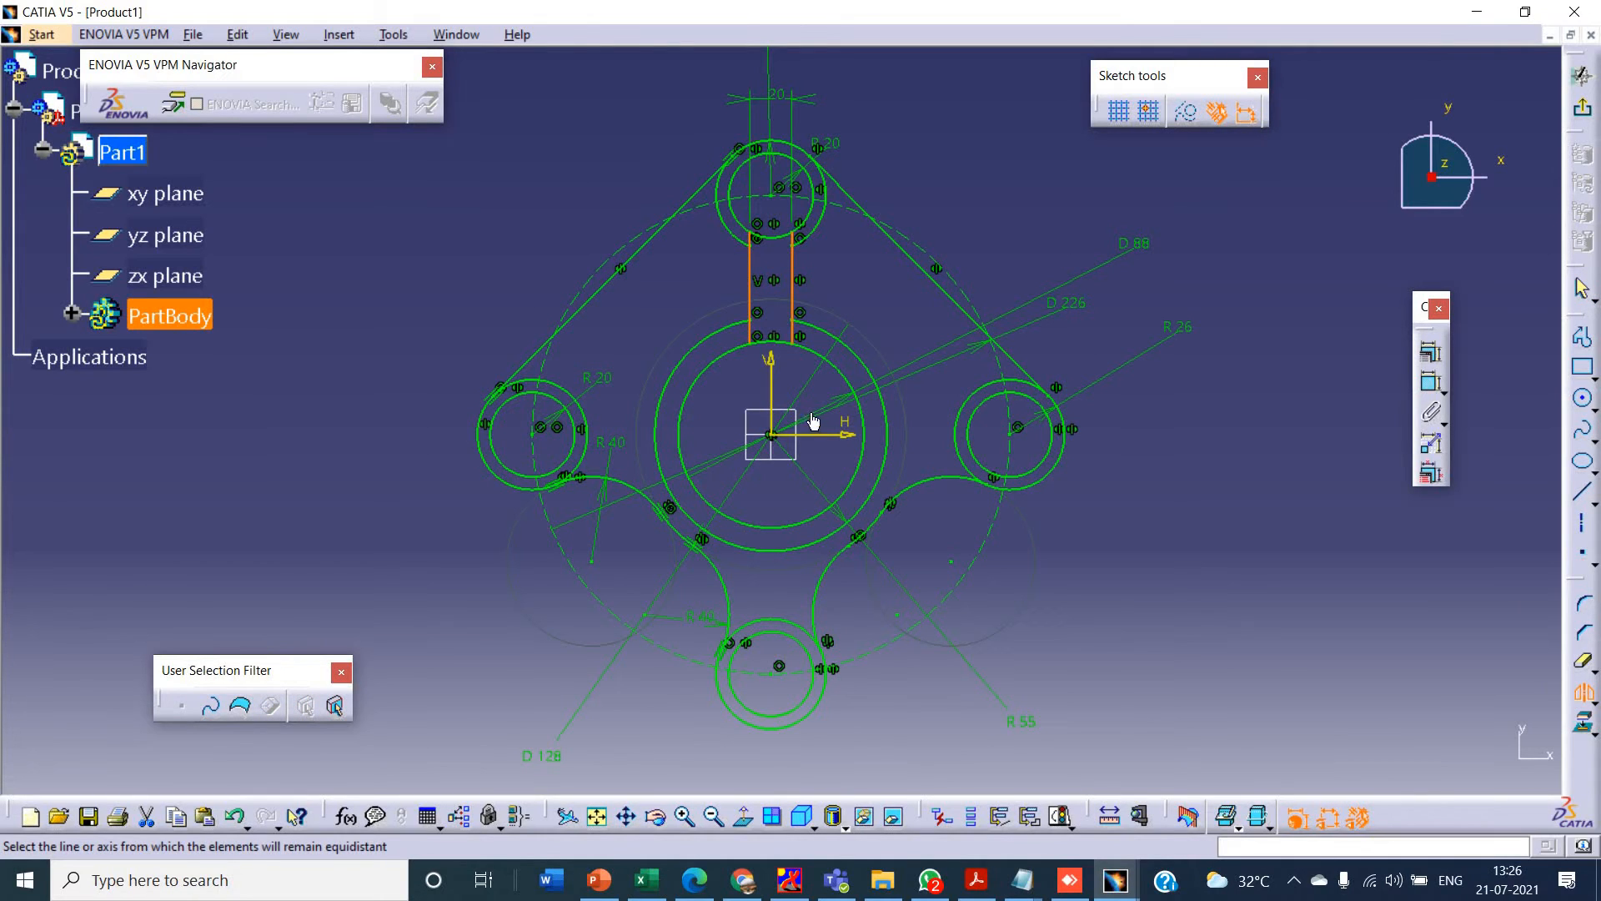
pyautogui.click(839, 435)
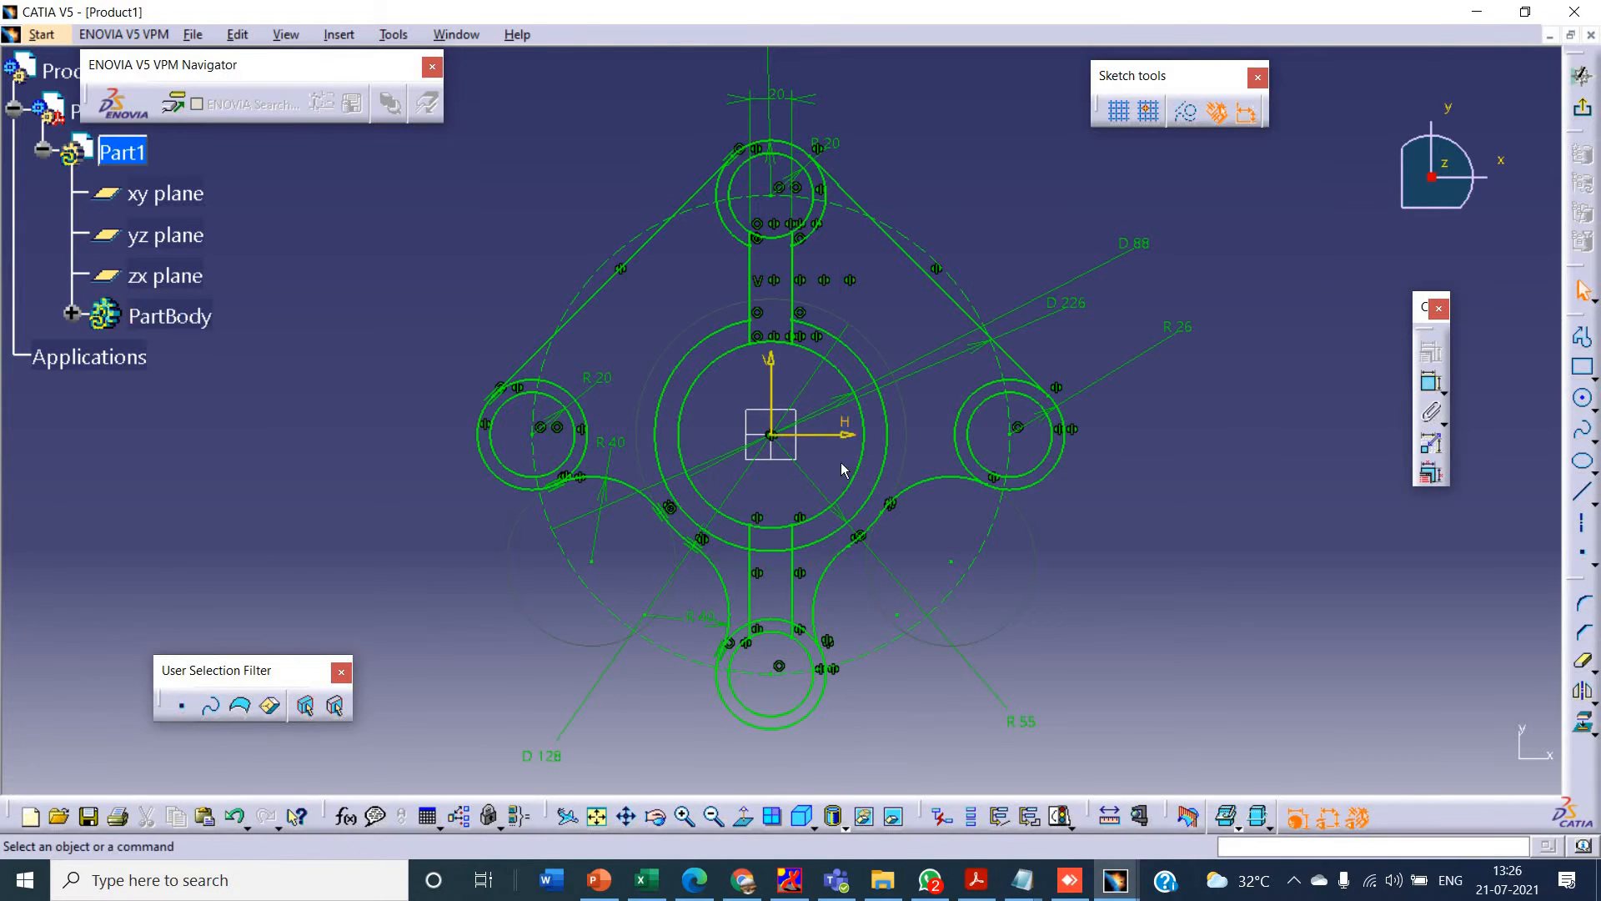
# - Quick-trim the bottom 26 mm radius circle and the 55 mm radius centre circle between the two lower spoke lines
pyautogui.click(1582, 661)
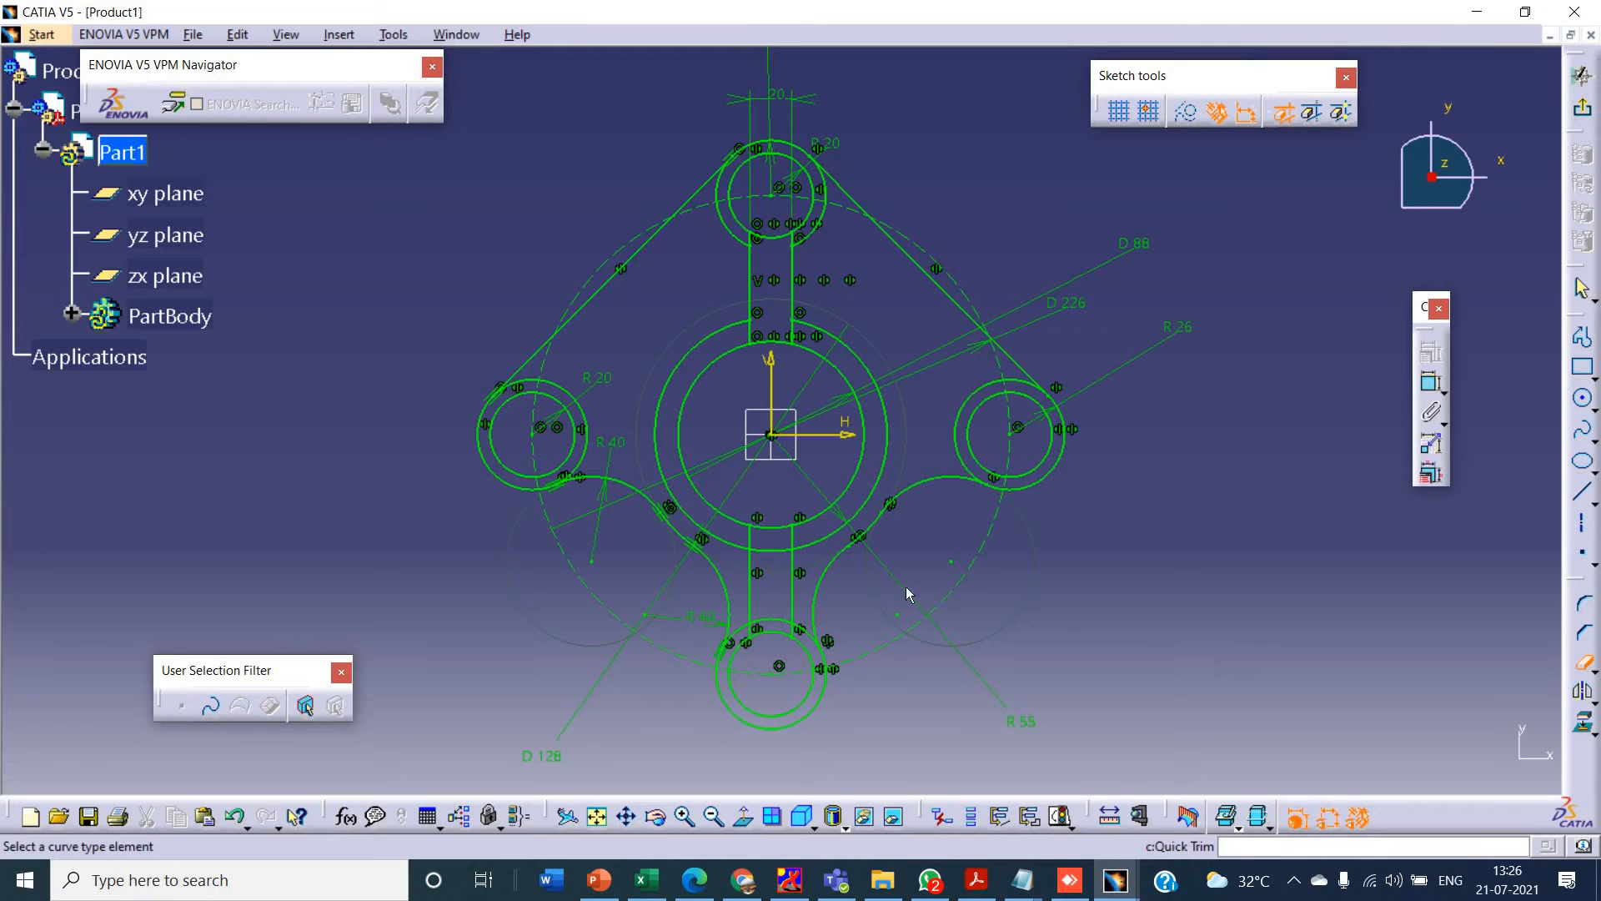
pyautogui.click(775, 627)
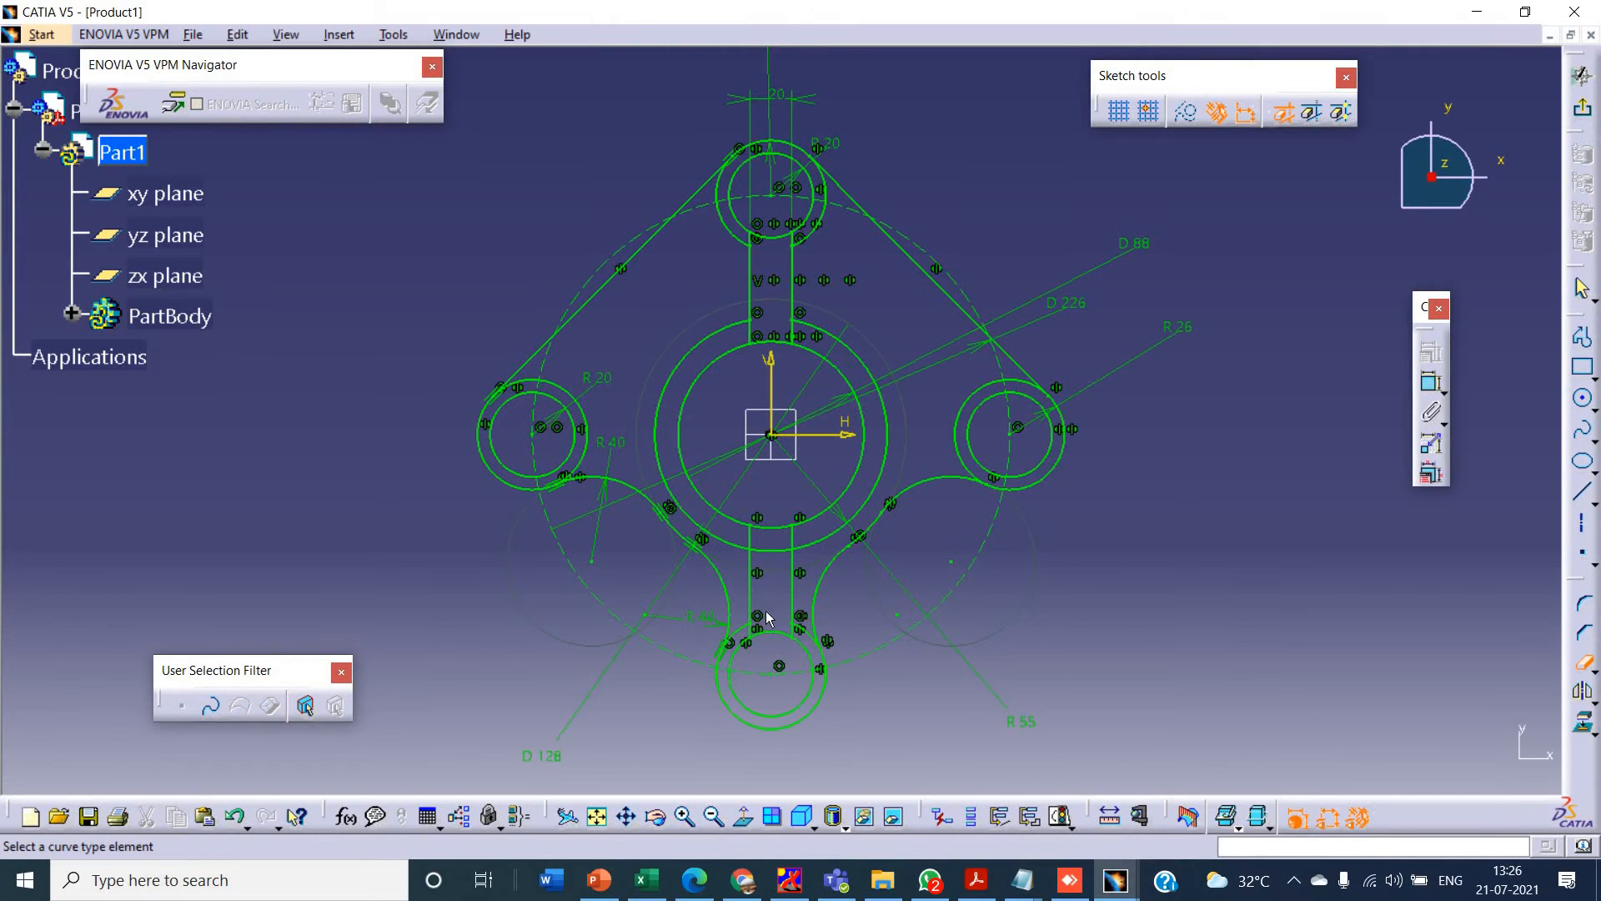
pyautogui.click(778, 554)
# - Sketch a line above the horizontal axis from the 88 mm circle to the left 20 mm radius circle, and constrain it horizontal
pyautogui.hotkey('alt', 'Tab')
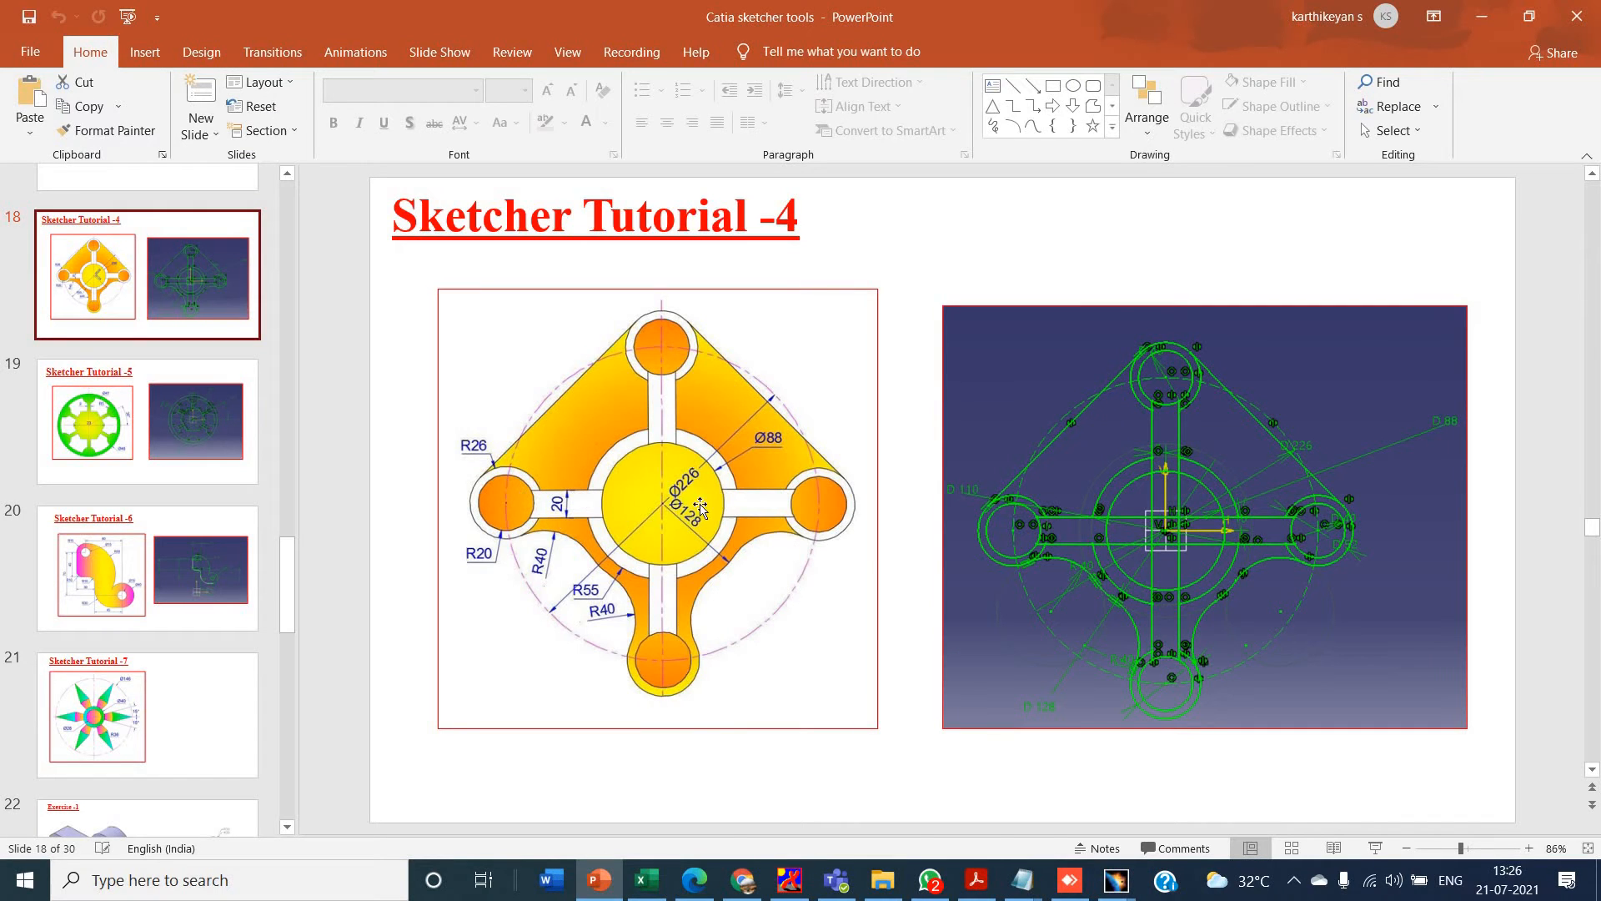
pyautogui.hotkey('alt', 'Tab')
pyautogui.click(1582, 494)
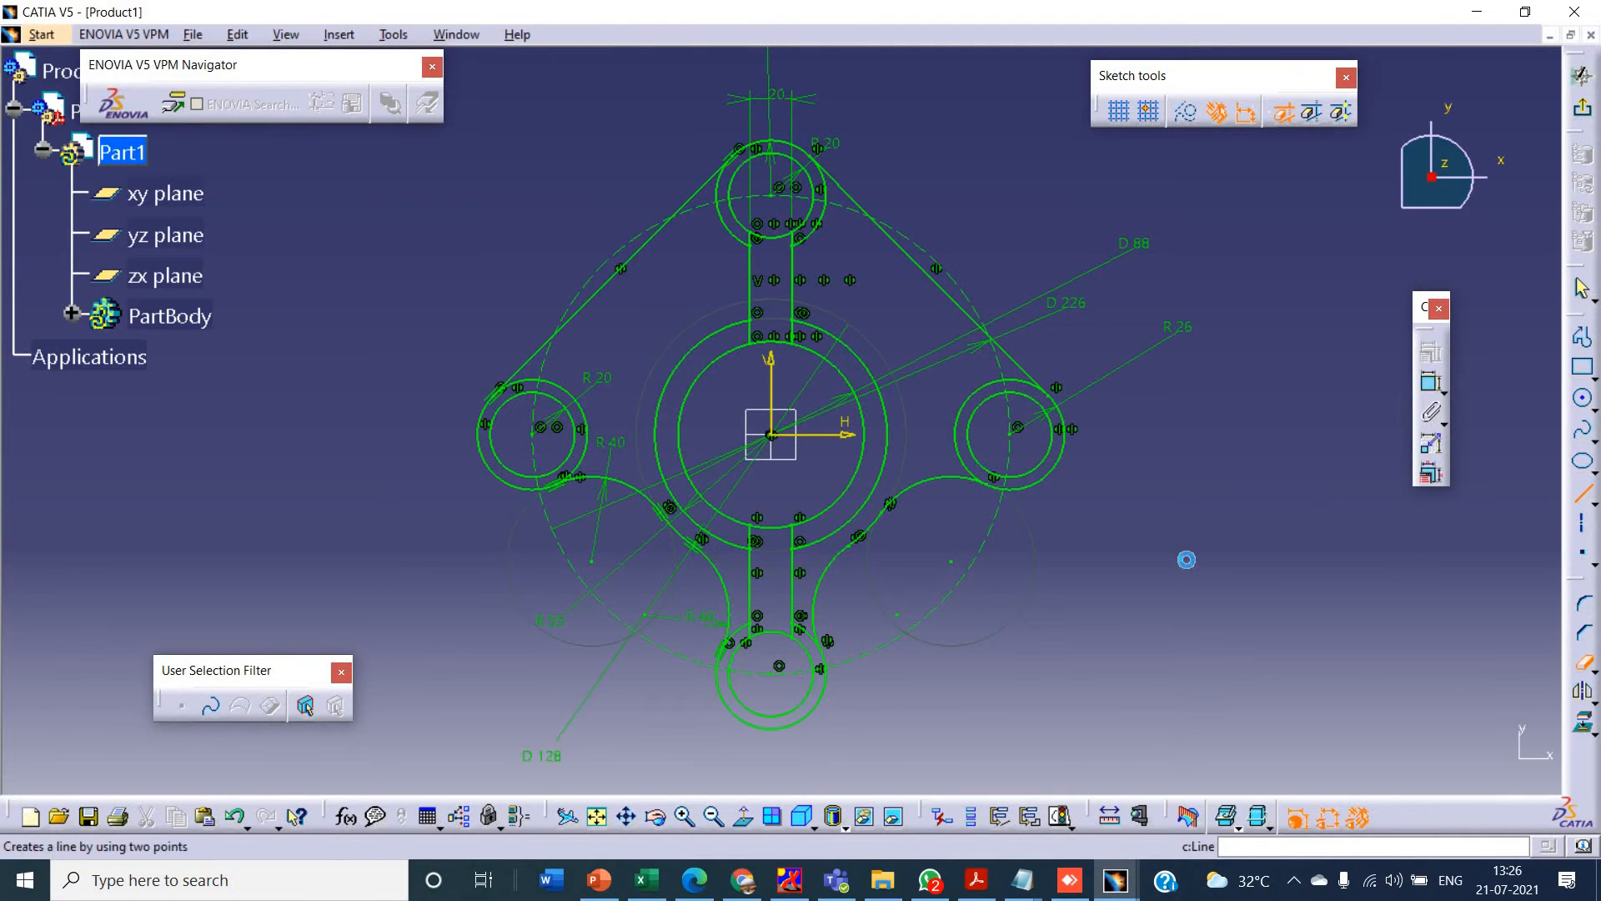
pyautogui.click(685, 405)
pyautogui.click(534, 408)
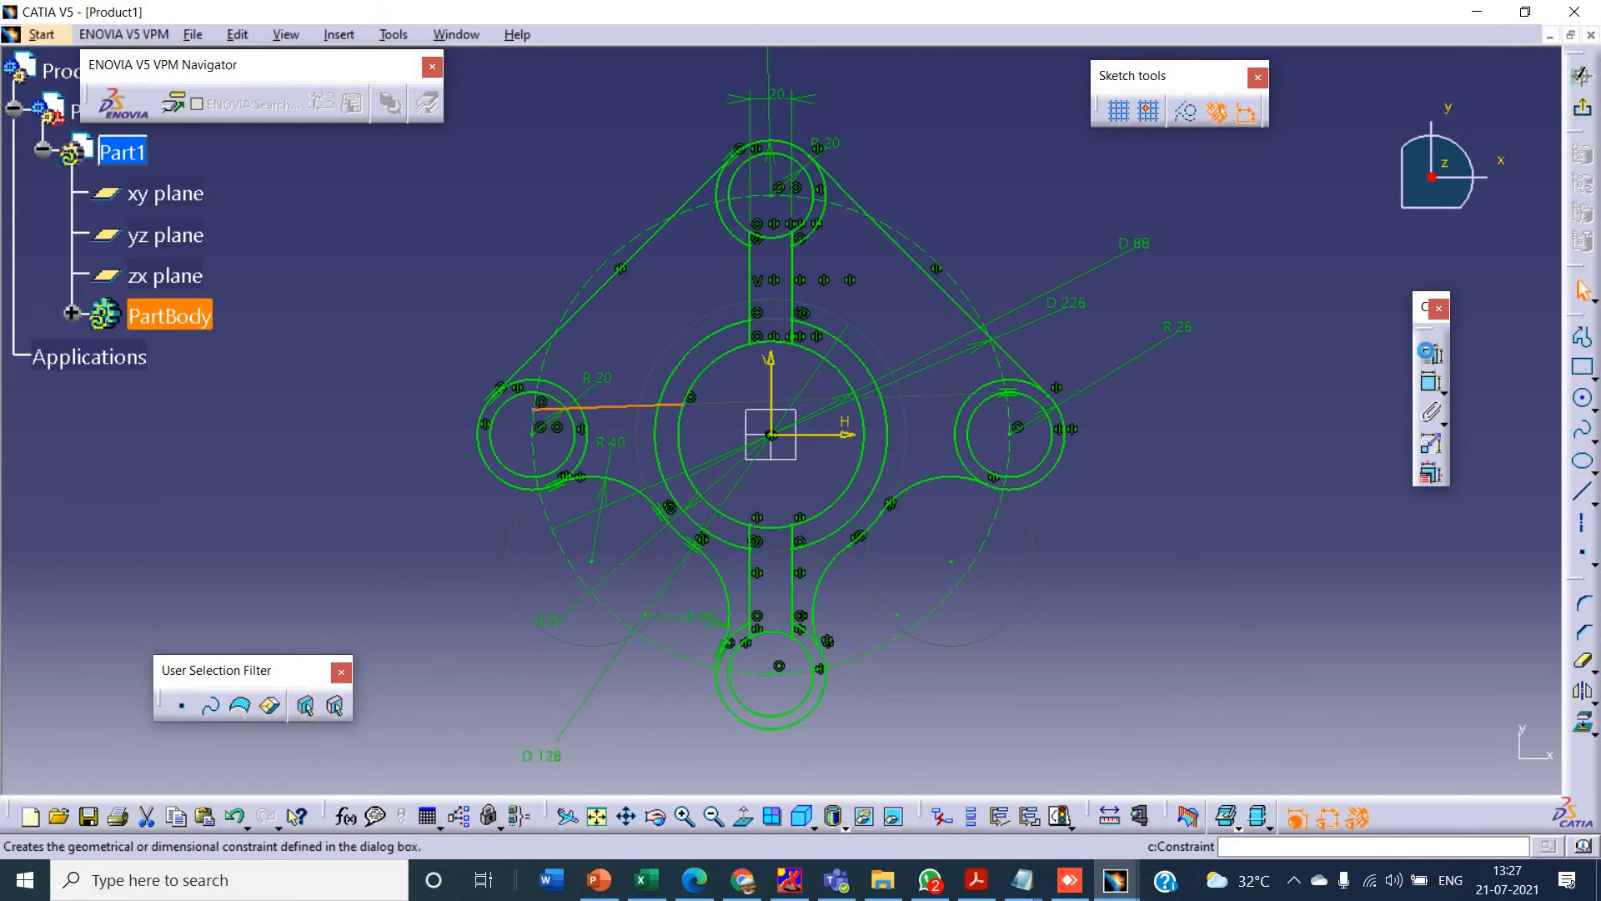
pyautogui.click(1431, 352)
pyautogui.click(1385, 639)
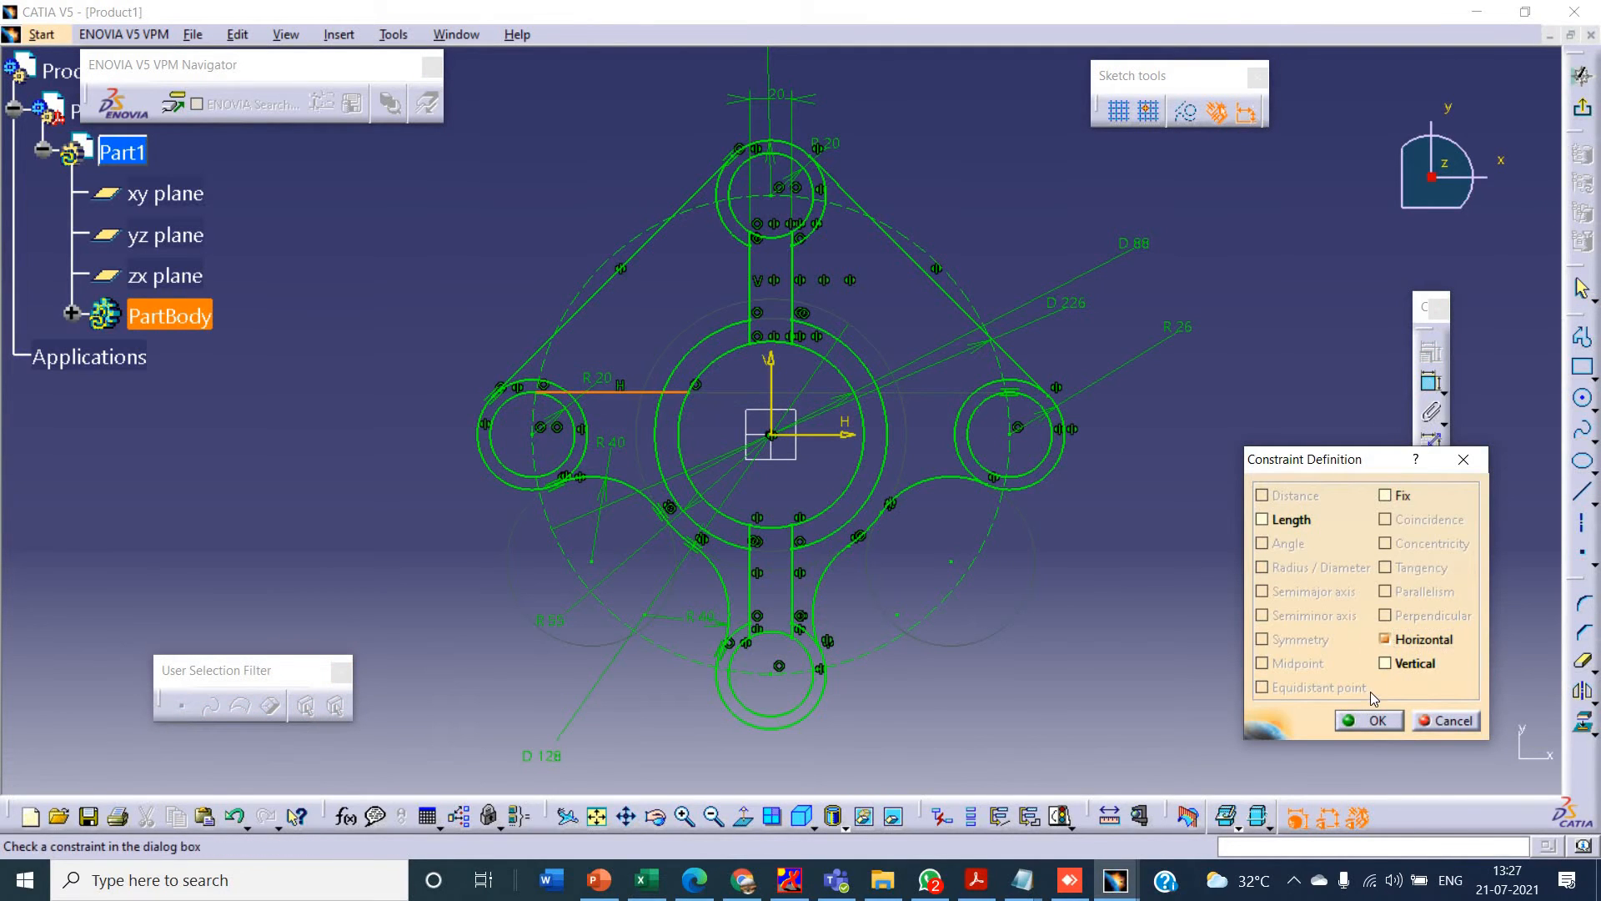
pyautogui.click(1372, 720)
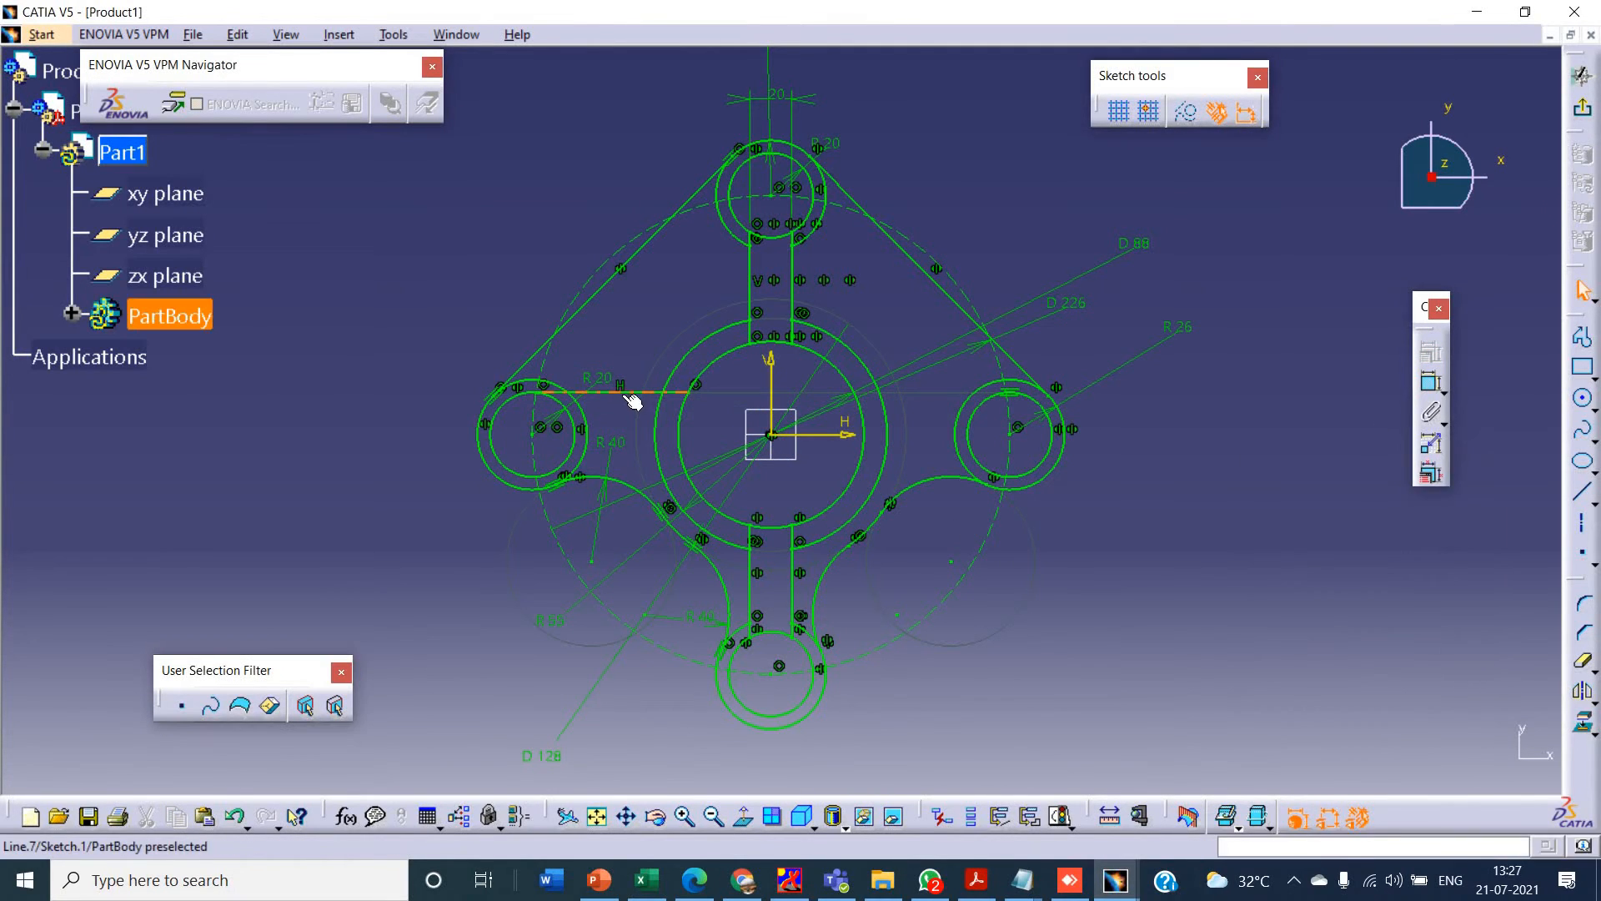
# - Delete the horizontal line between the 88 mm circle and the left 20 mm radius circle
pyautogui.click(625, 395)
pyautogui.rightClick(626, 390)
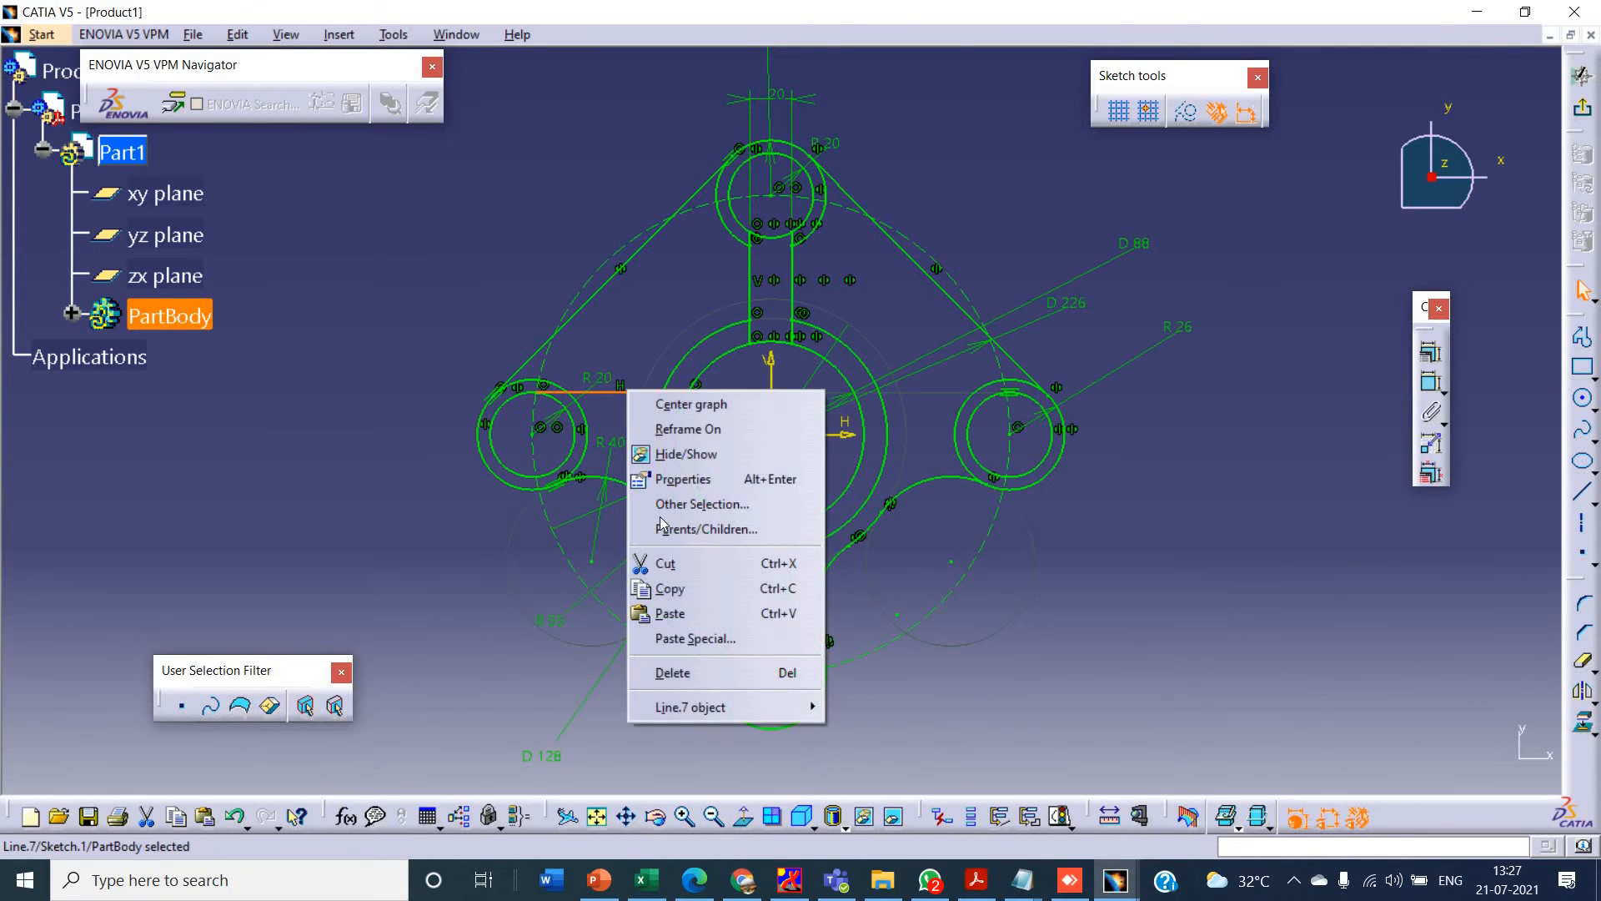
pyautogui.click(667, 674)
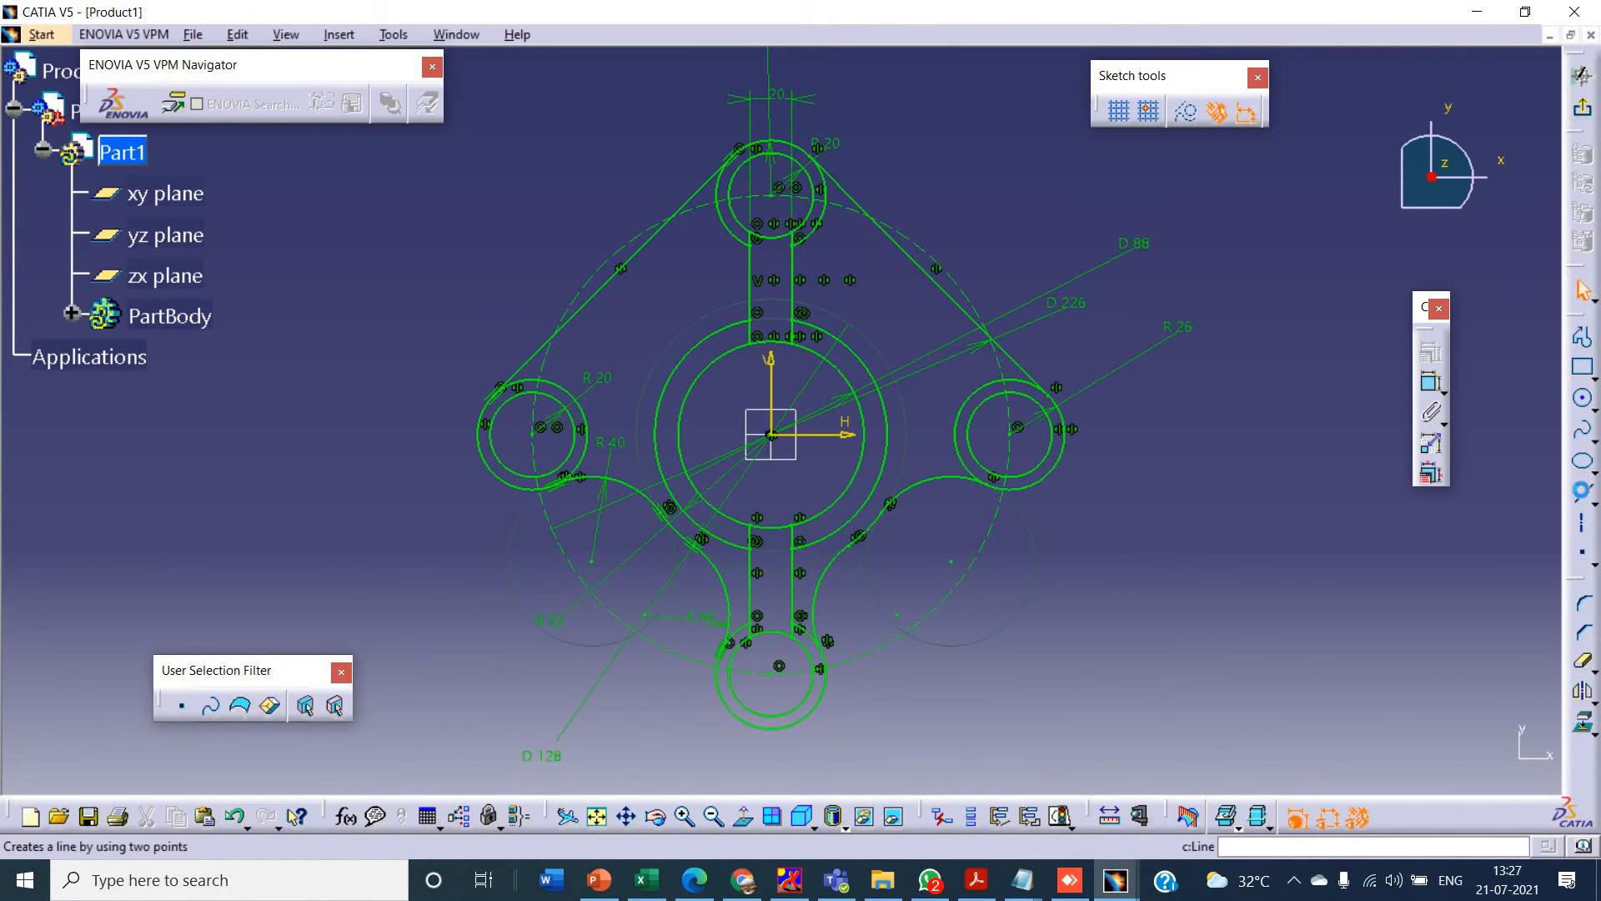
# - Sketch a horizontal line about 13 mm above the horizontal axis from the 88 mm circle to the left 226 mm construction arc, and mirror it about that axis
pyautogui.click(1582, 491)
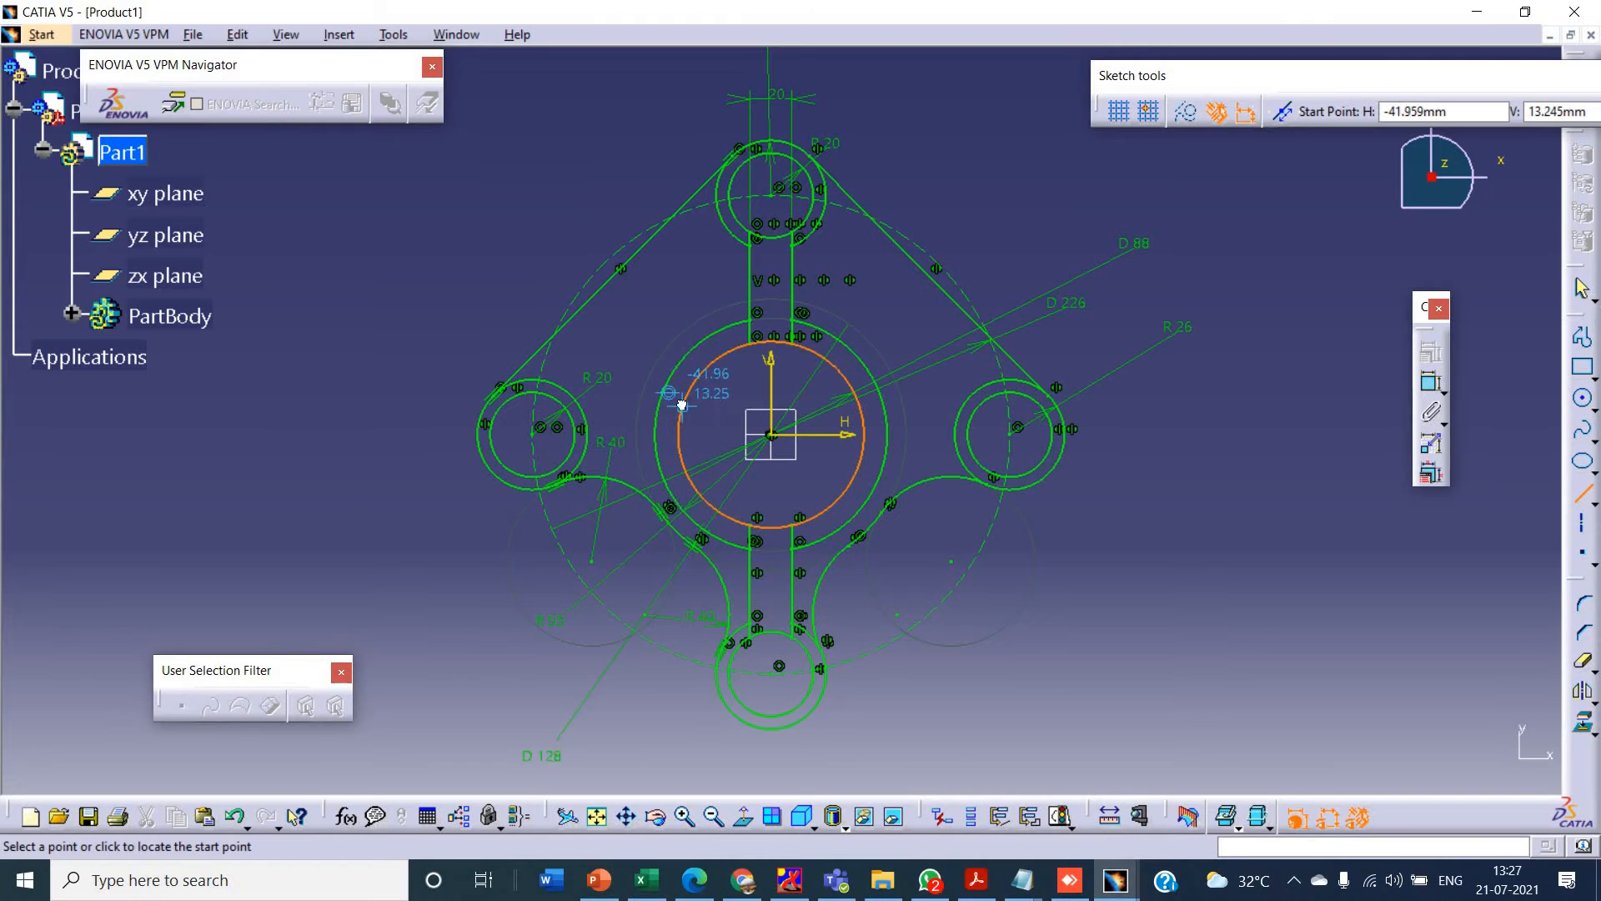
pyautogui.click(682, 408)
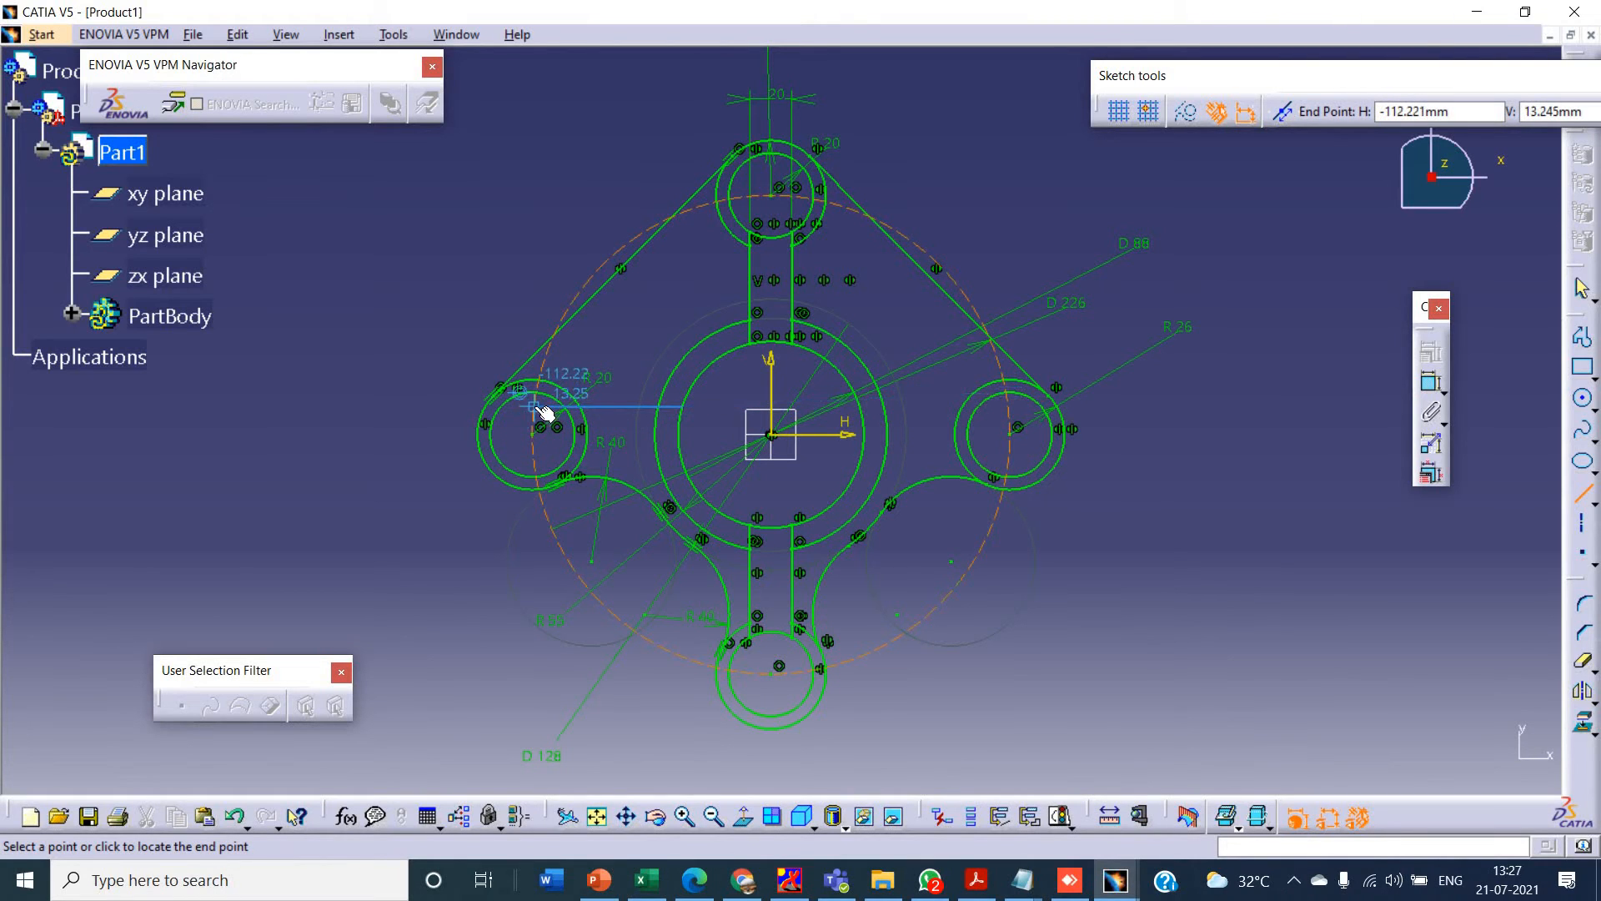
pyautogui.click(553, 406)
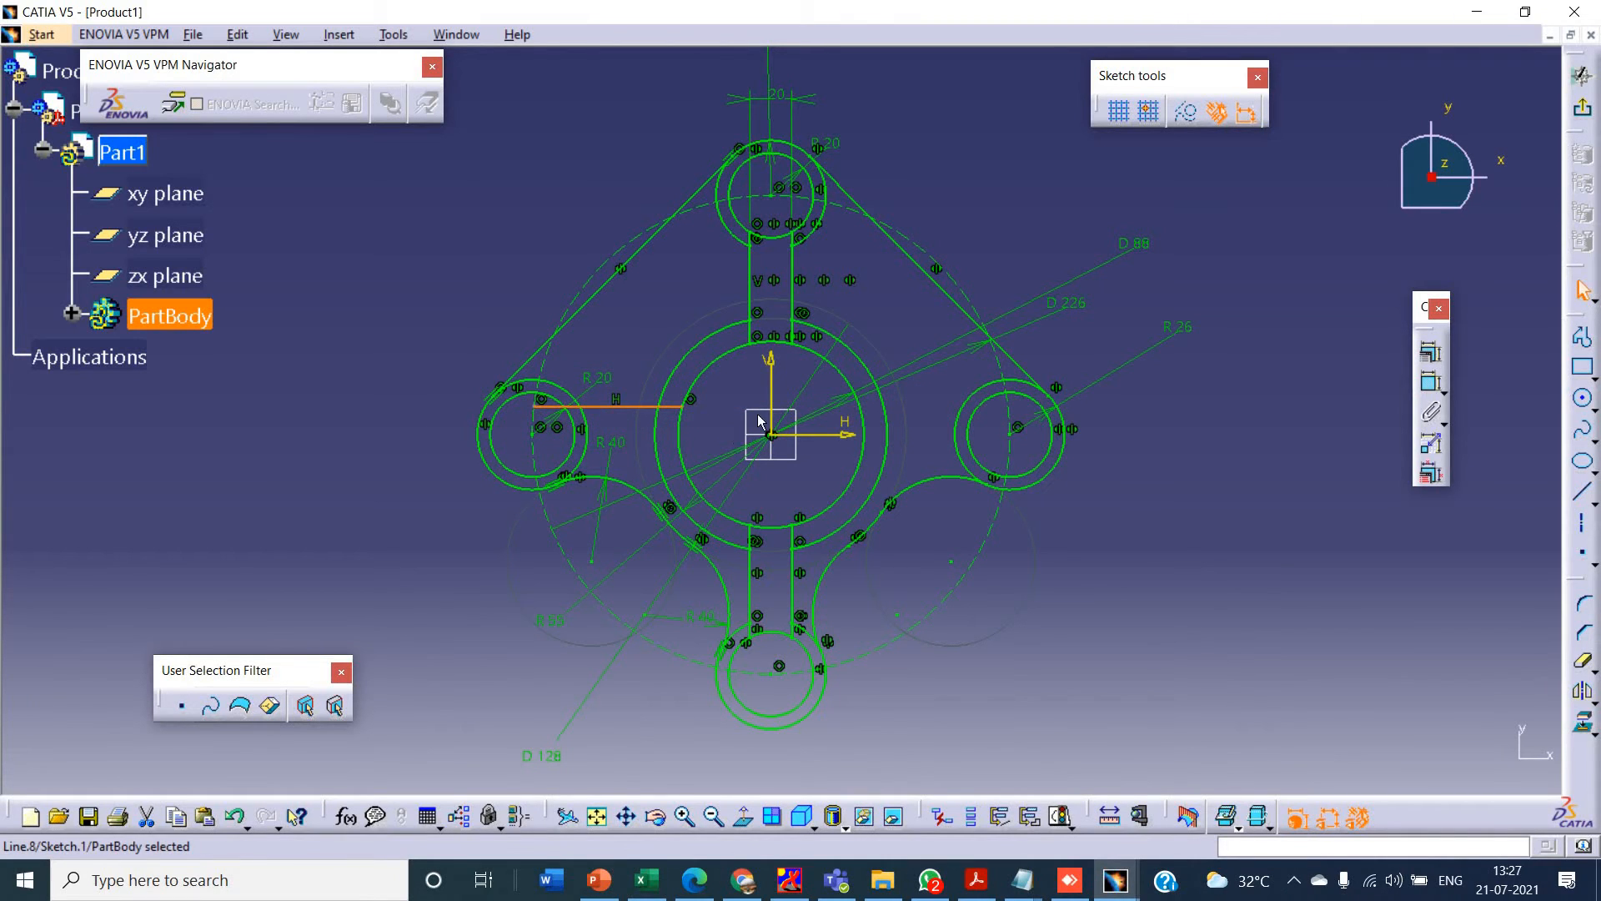
pyautogui.click(1582, 690)
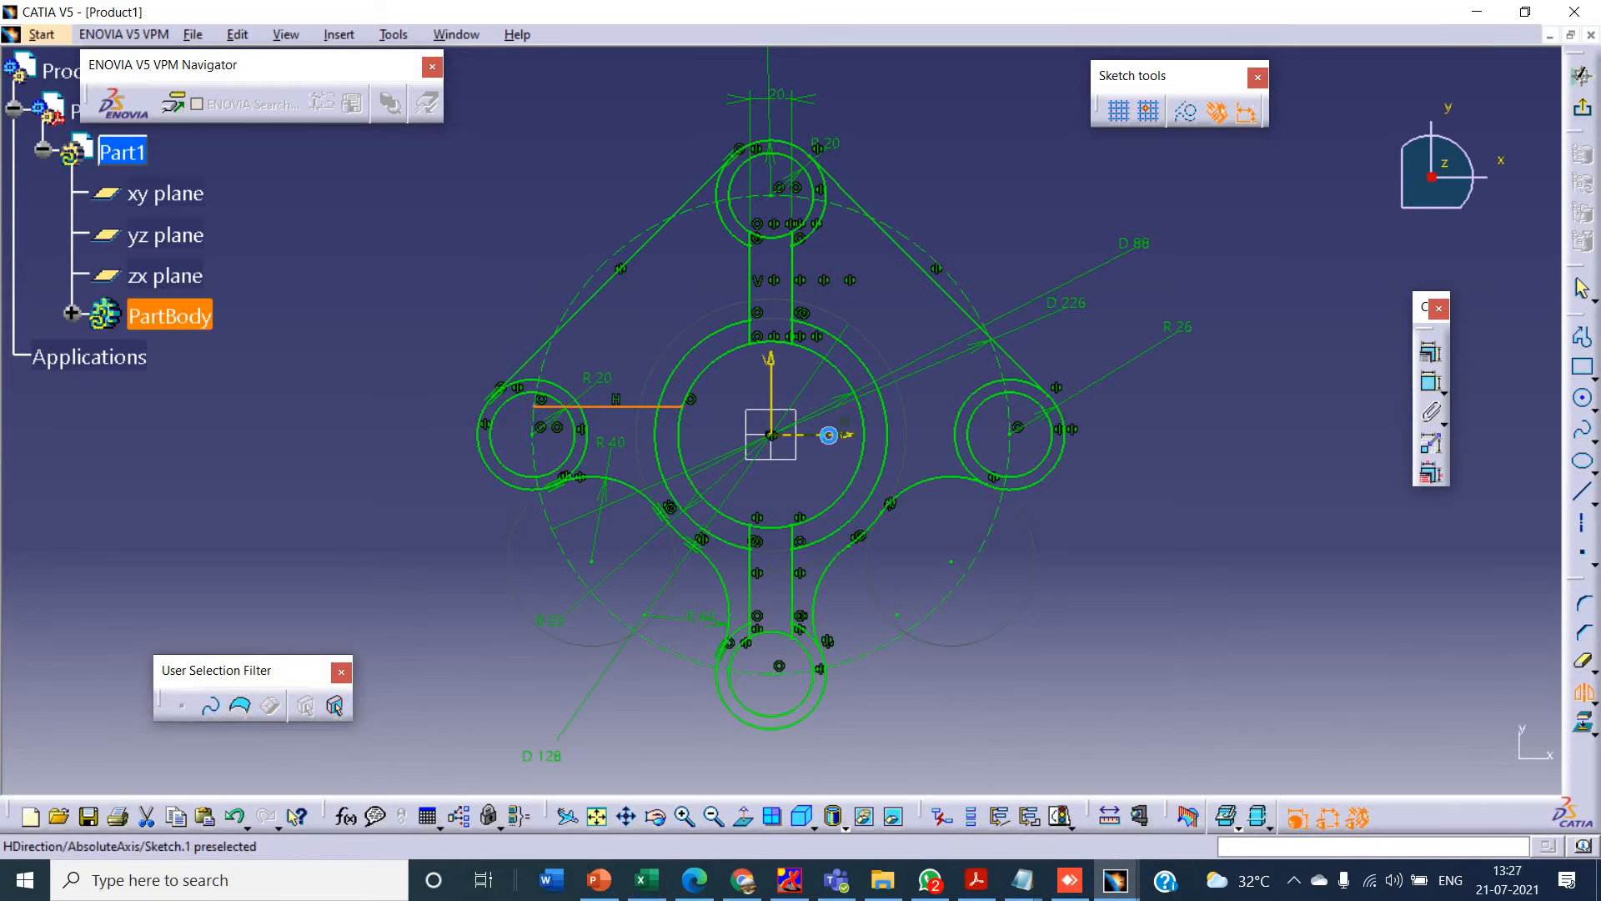
pyautogui.click(828, 434)
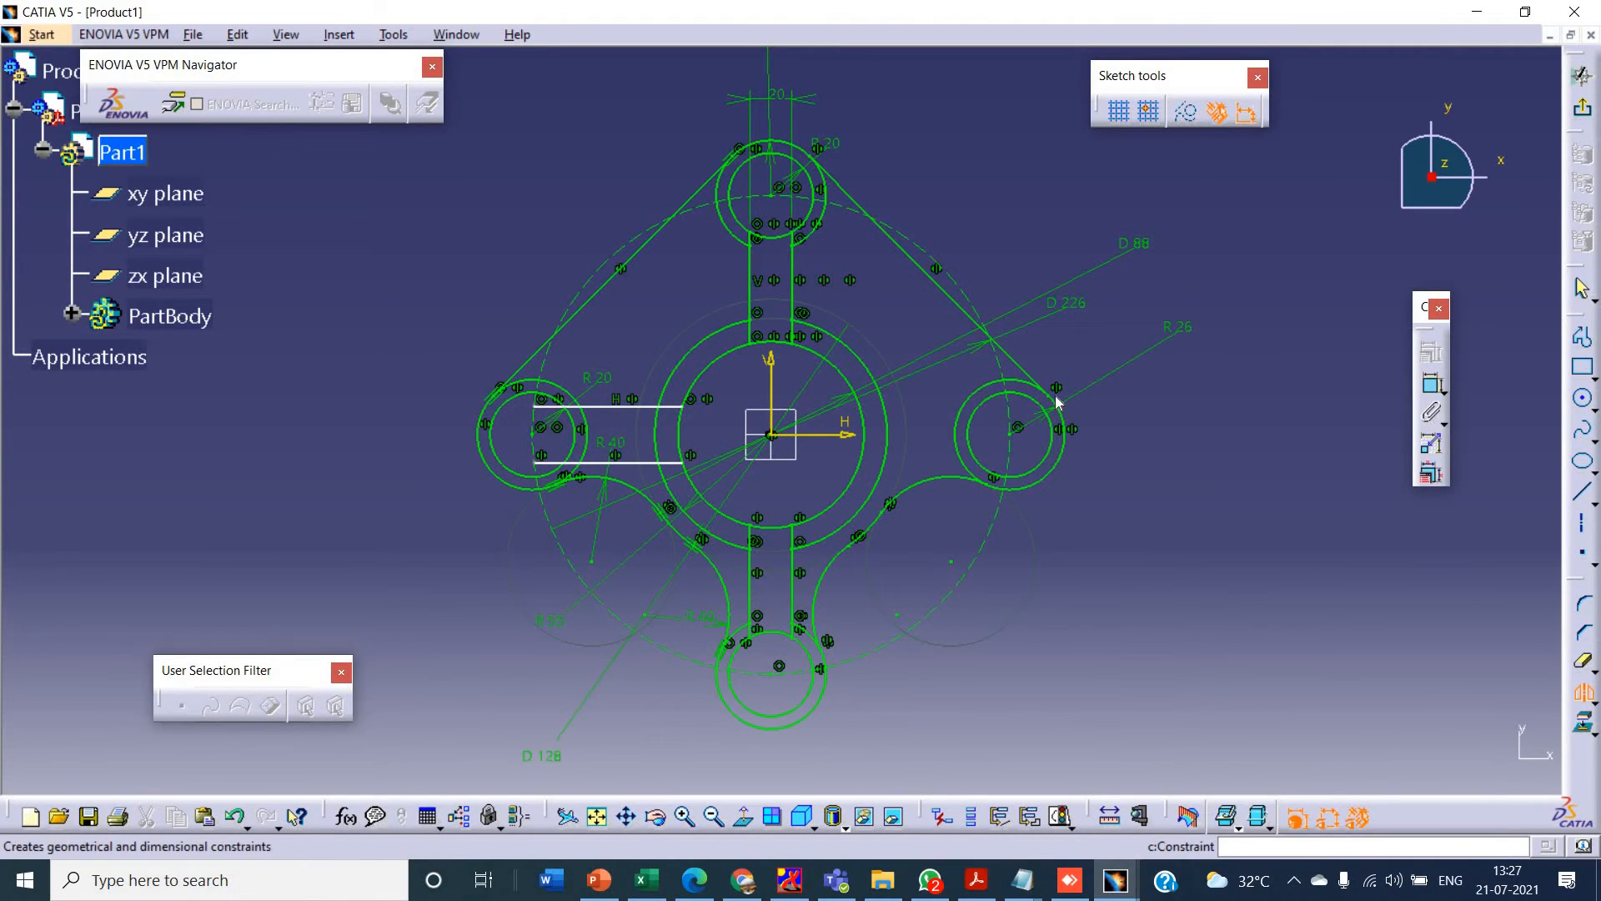
# - Constrain the distance between the two left spoke lines to 20 mm
pyautogui.click(659, 461)
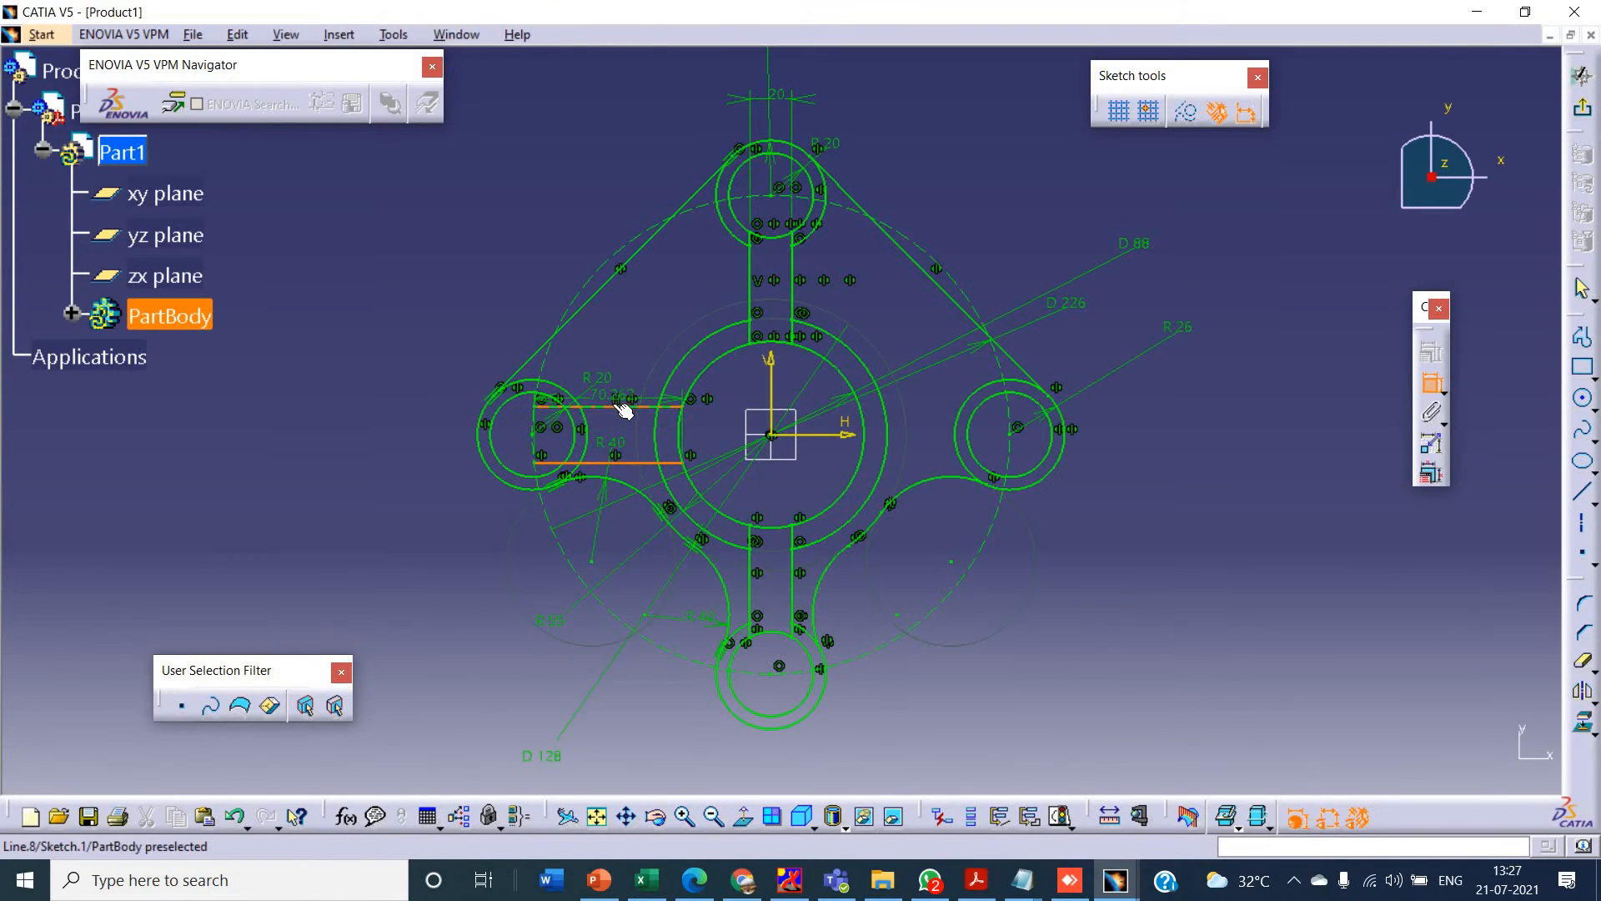
pyautogui.click(624, 409)
pyautogui.click(341, 401)
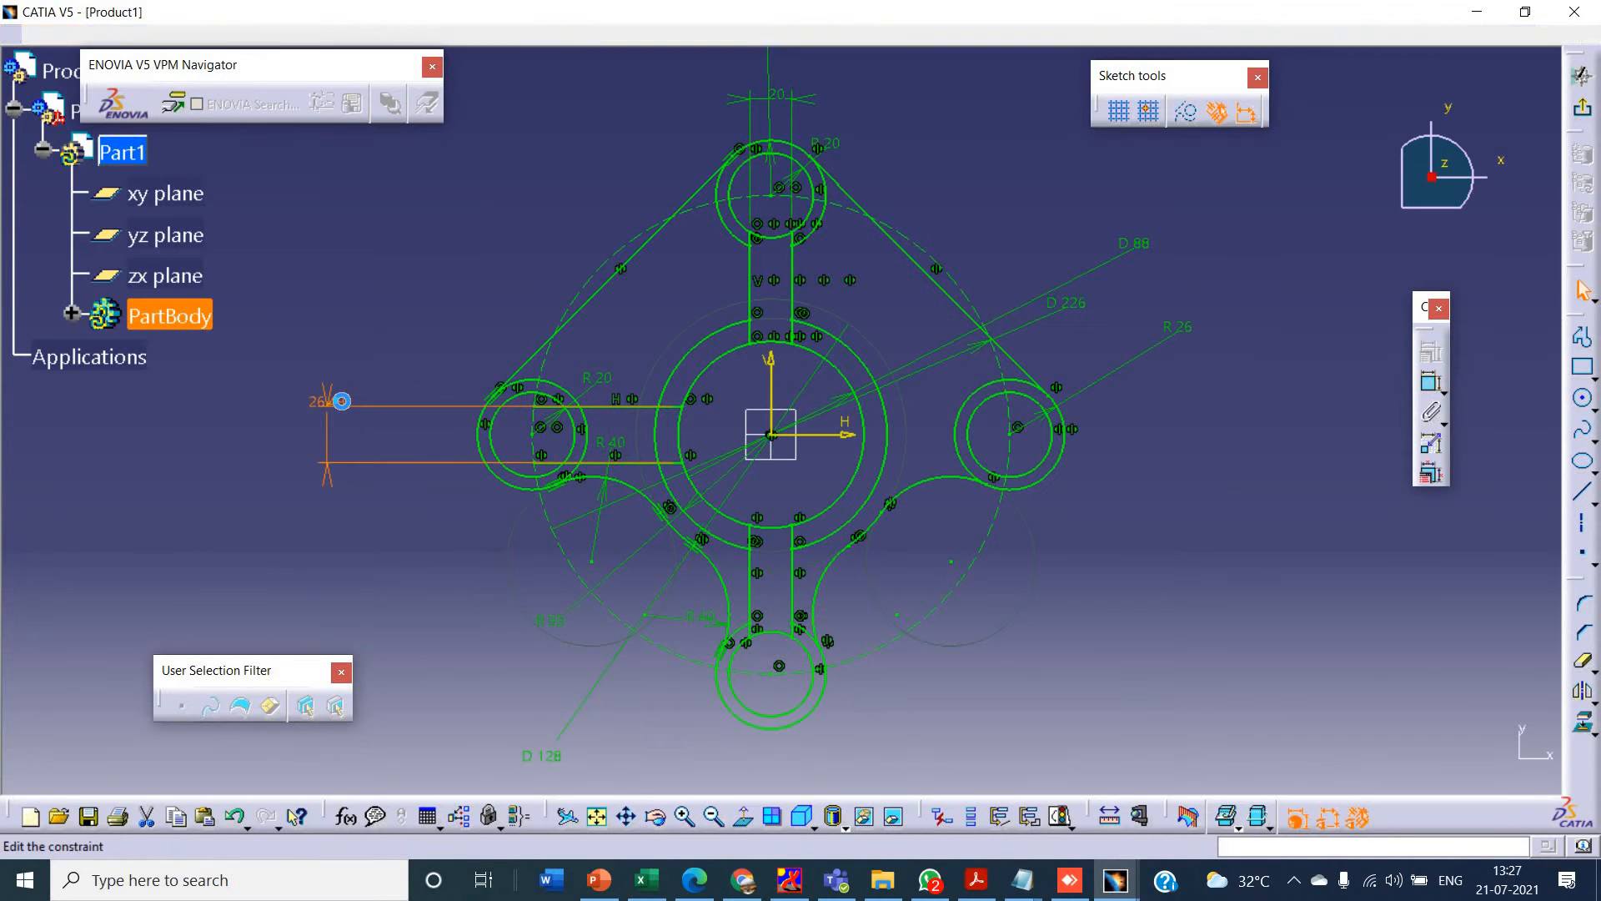
pyautogui.doubleClick(341, 401)
pyautogui.write('20')
pyautogui.press('Return')
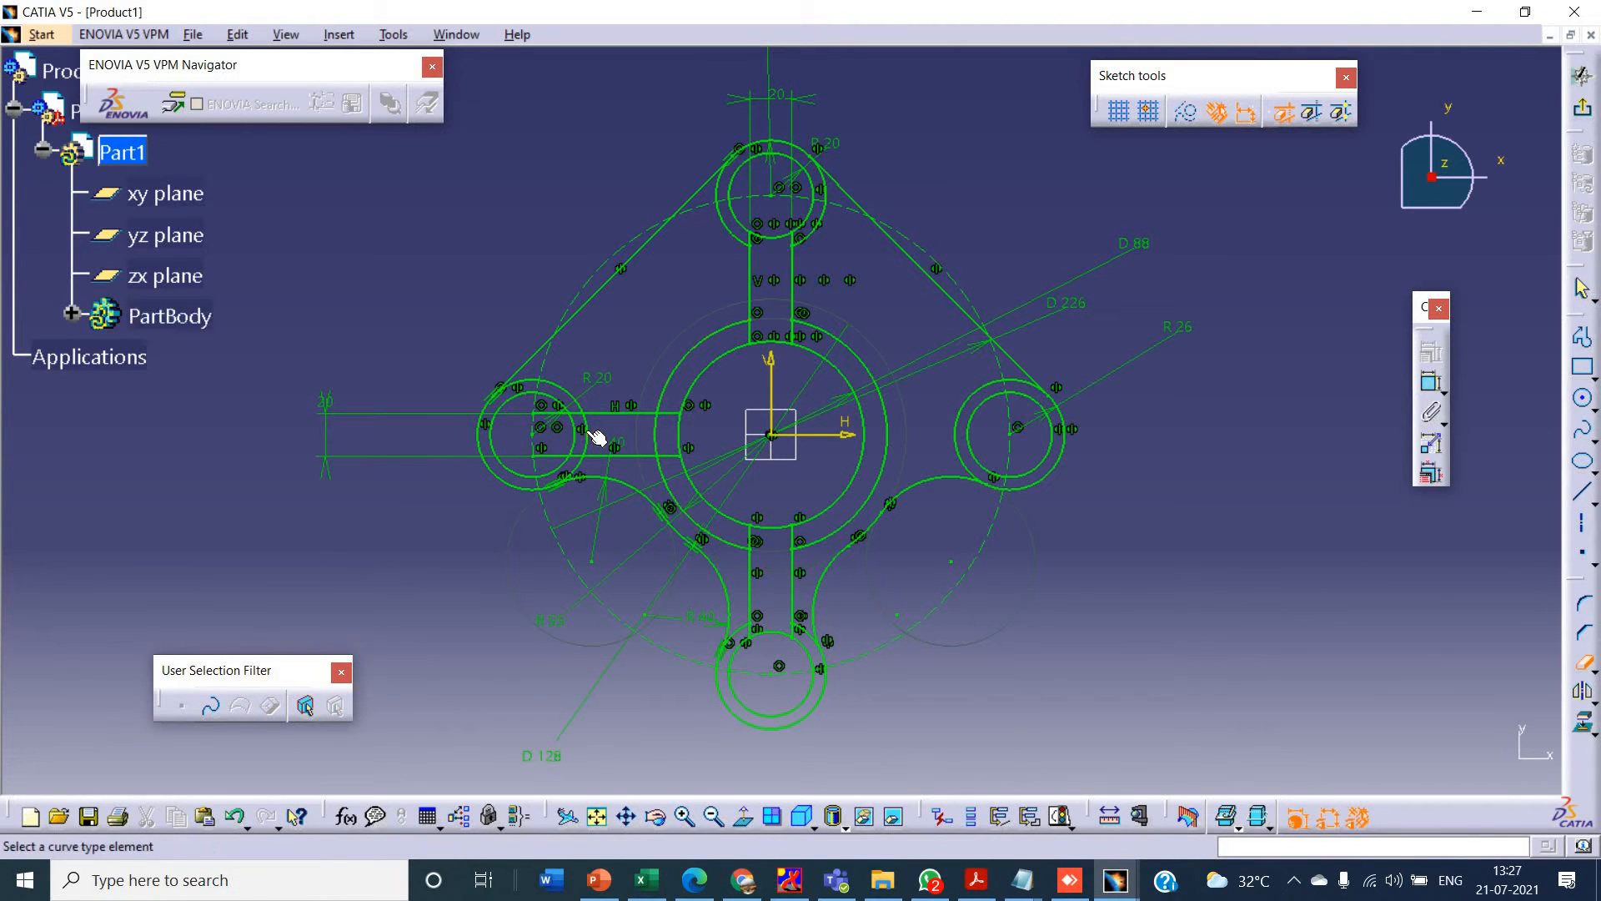
# - Quick-trim the 55 mm radius centre circle between the two left spoke lines
pyautogui.click(653, 438)
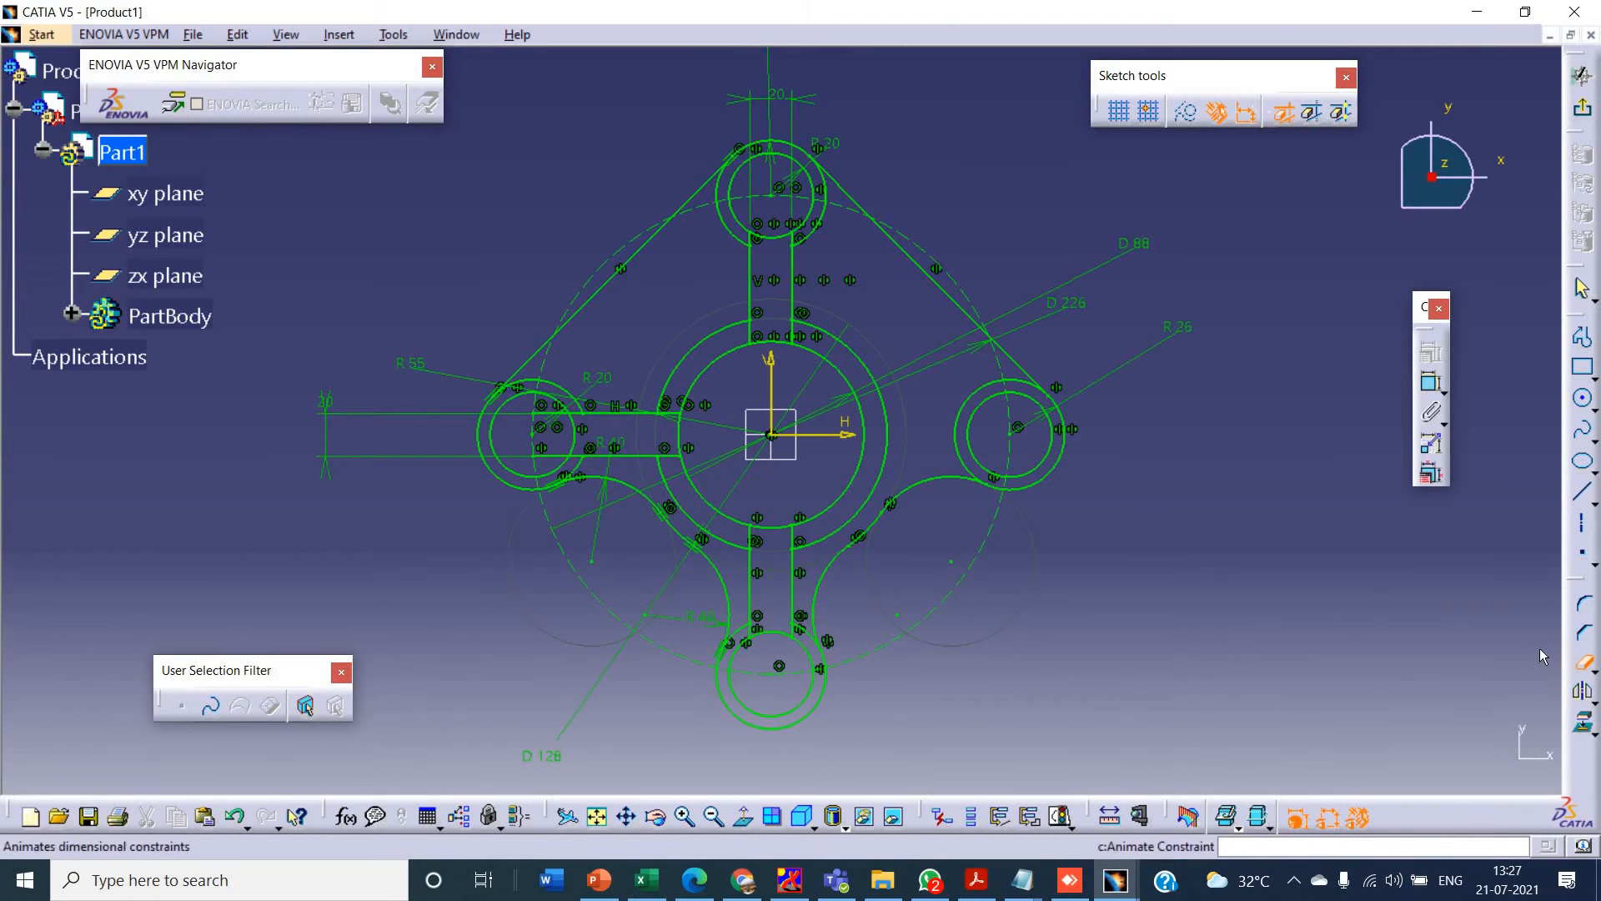
pyautogui.click(1582, 661)
pyautogui.press('Escape')
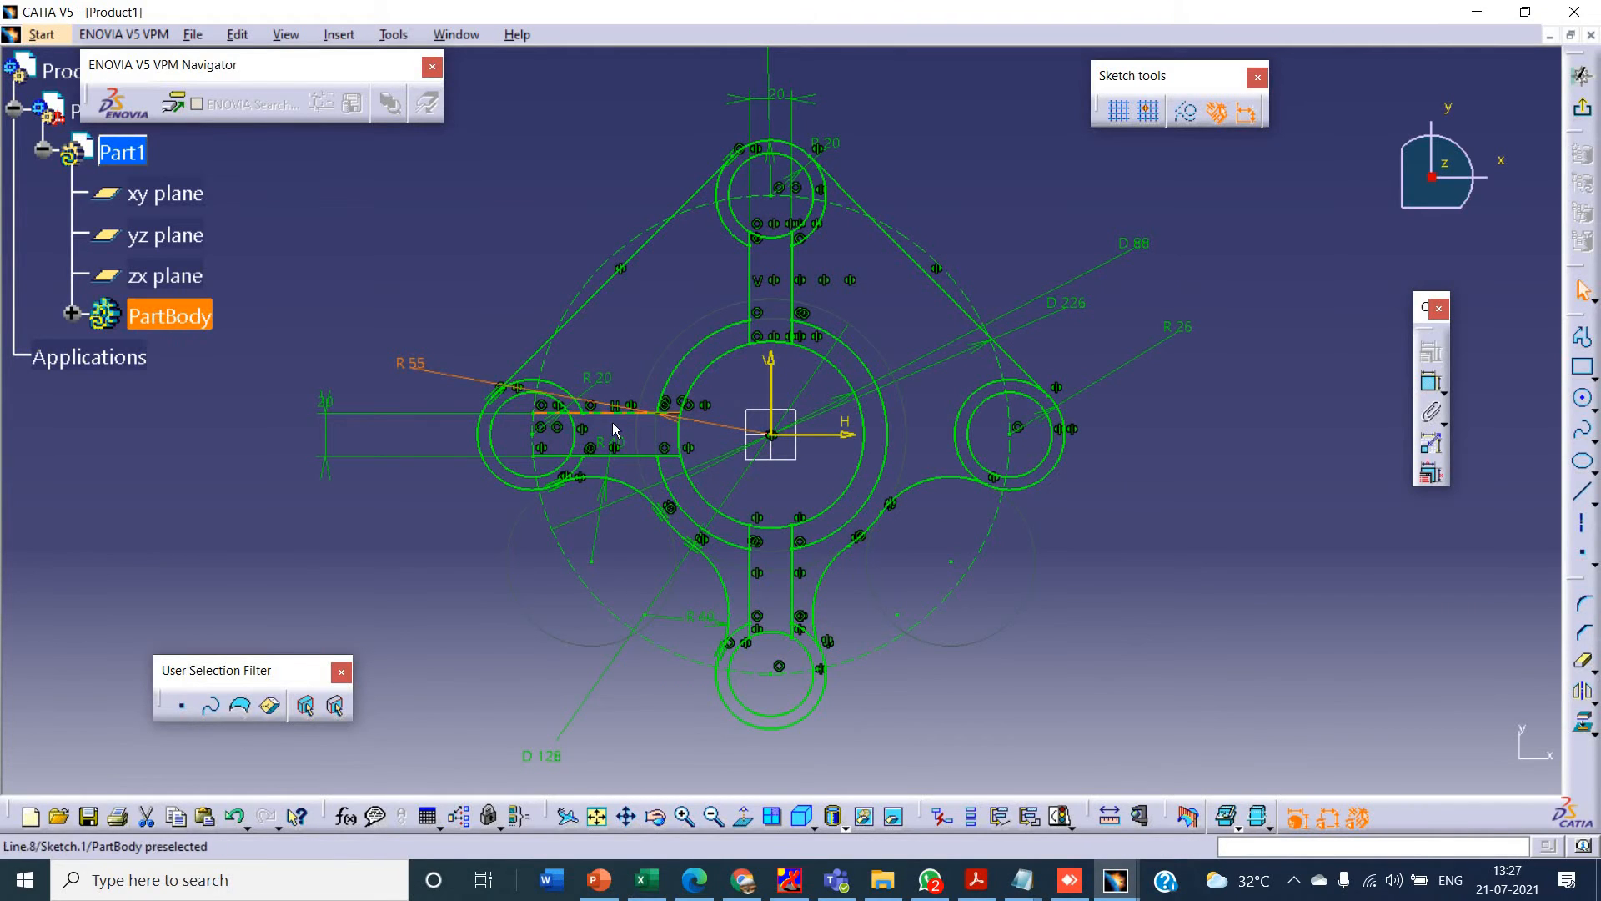
pyautogui.click(610, 413)
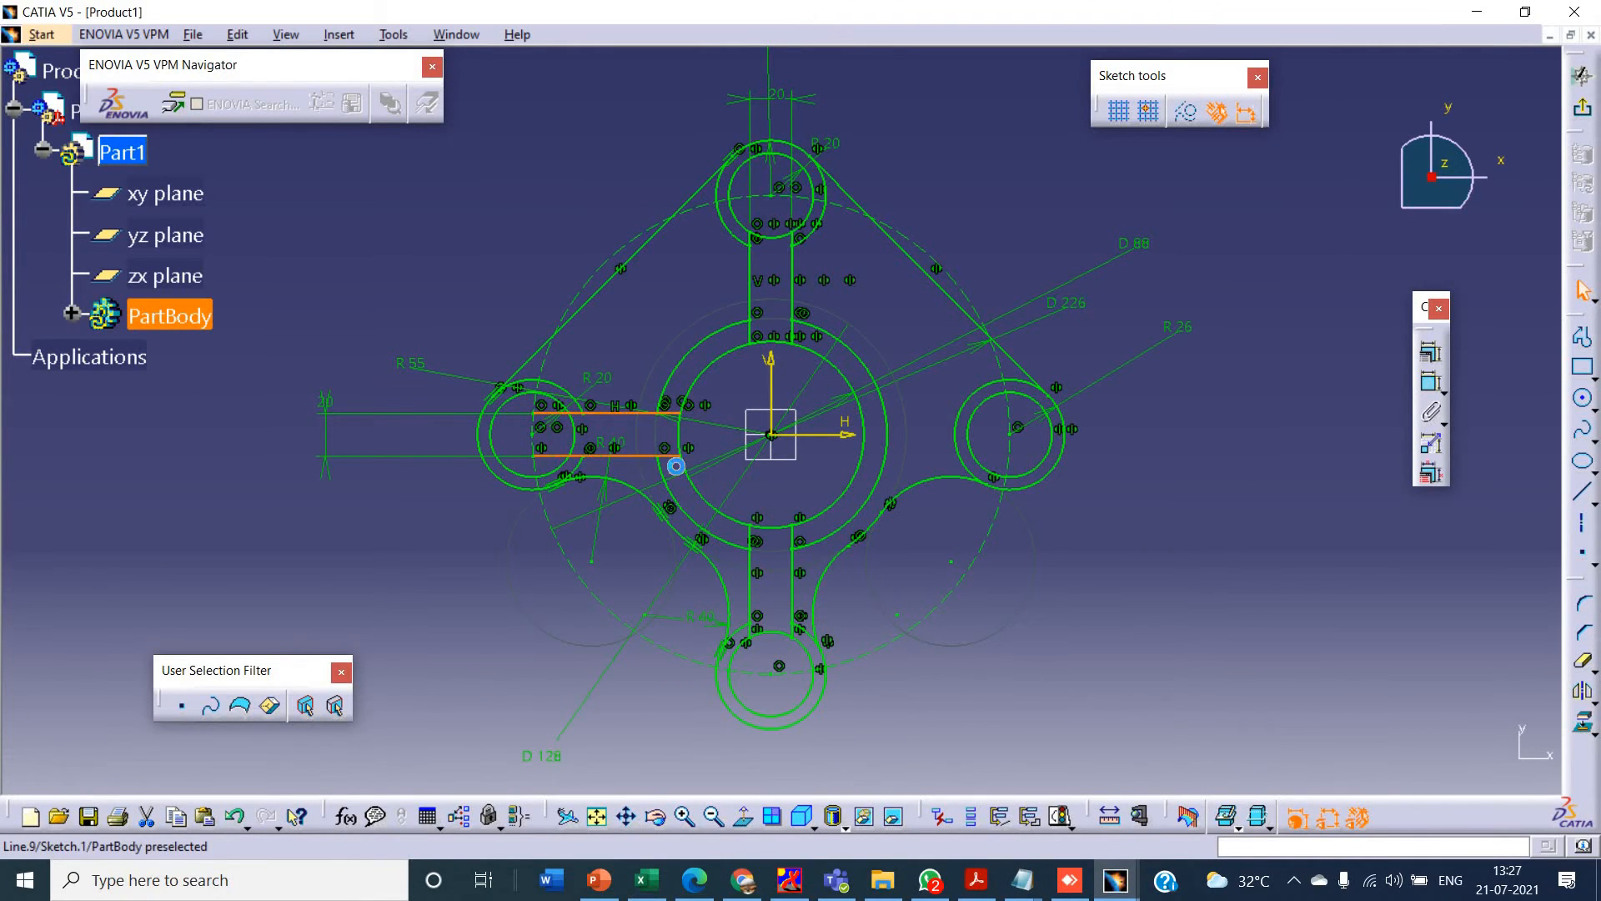
pyautogui.keyDown('ctrl'); pyautogui.click(771, 368); pyautogui.keyUp('ctrl')
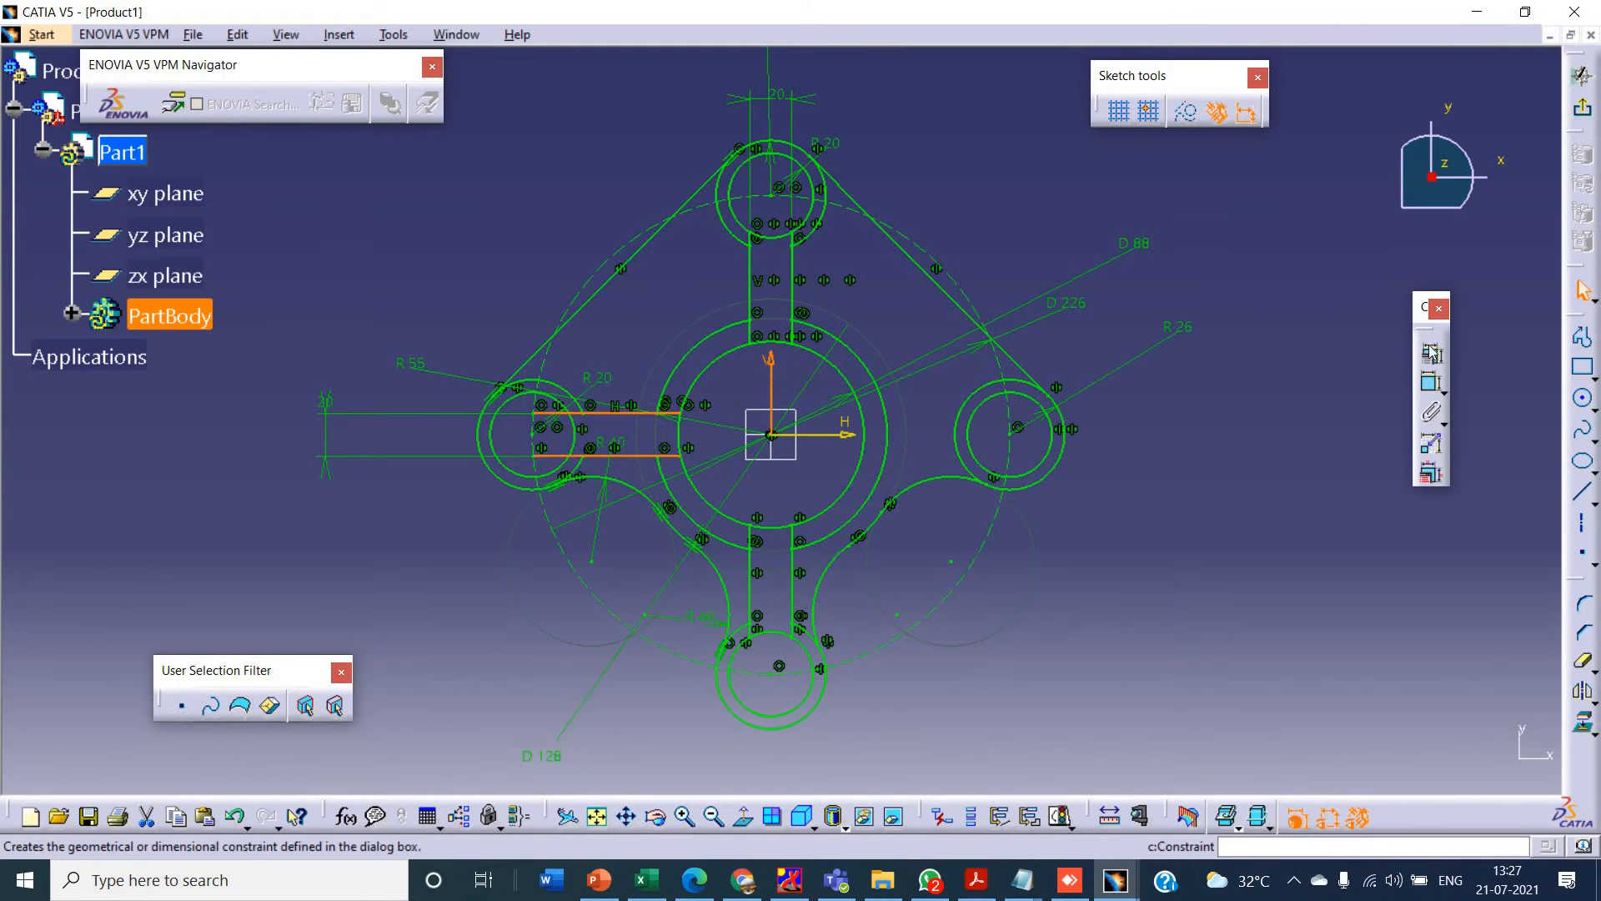
pyautogui.click(1583, 689)
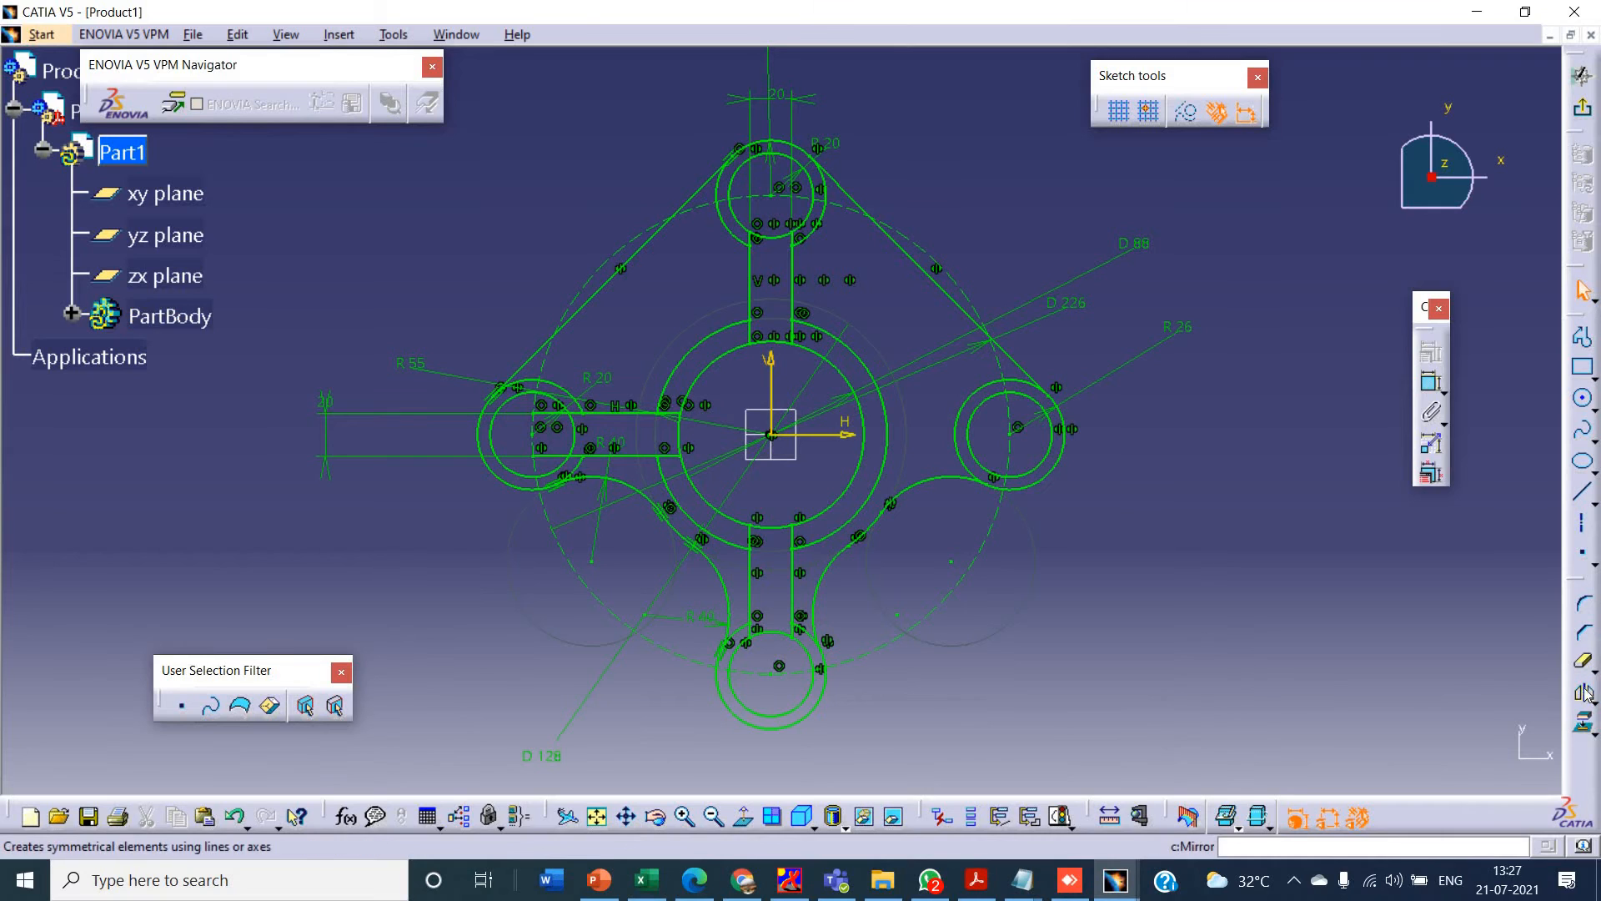
# - Mirror both left spoke lines about the vertical axis to create the right spoke
pyautogui.click(631, 459)
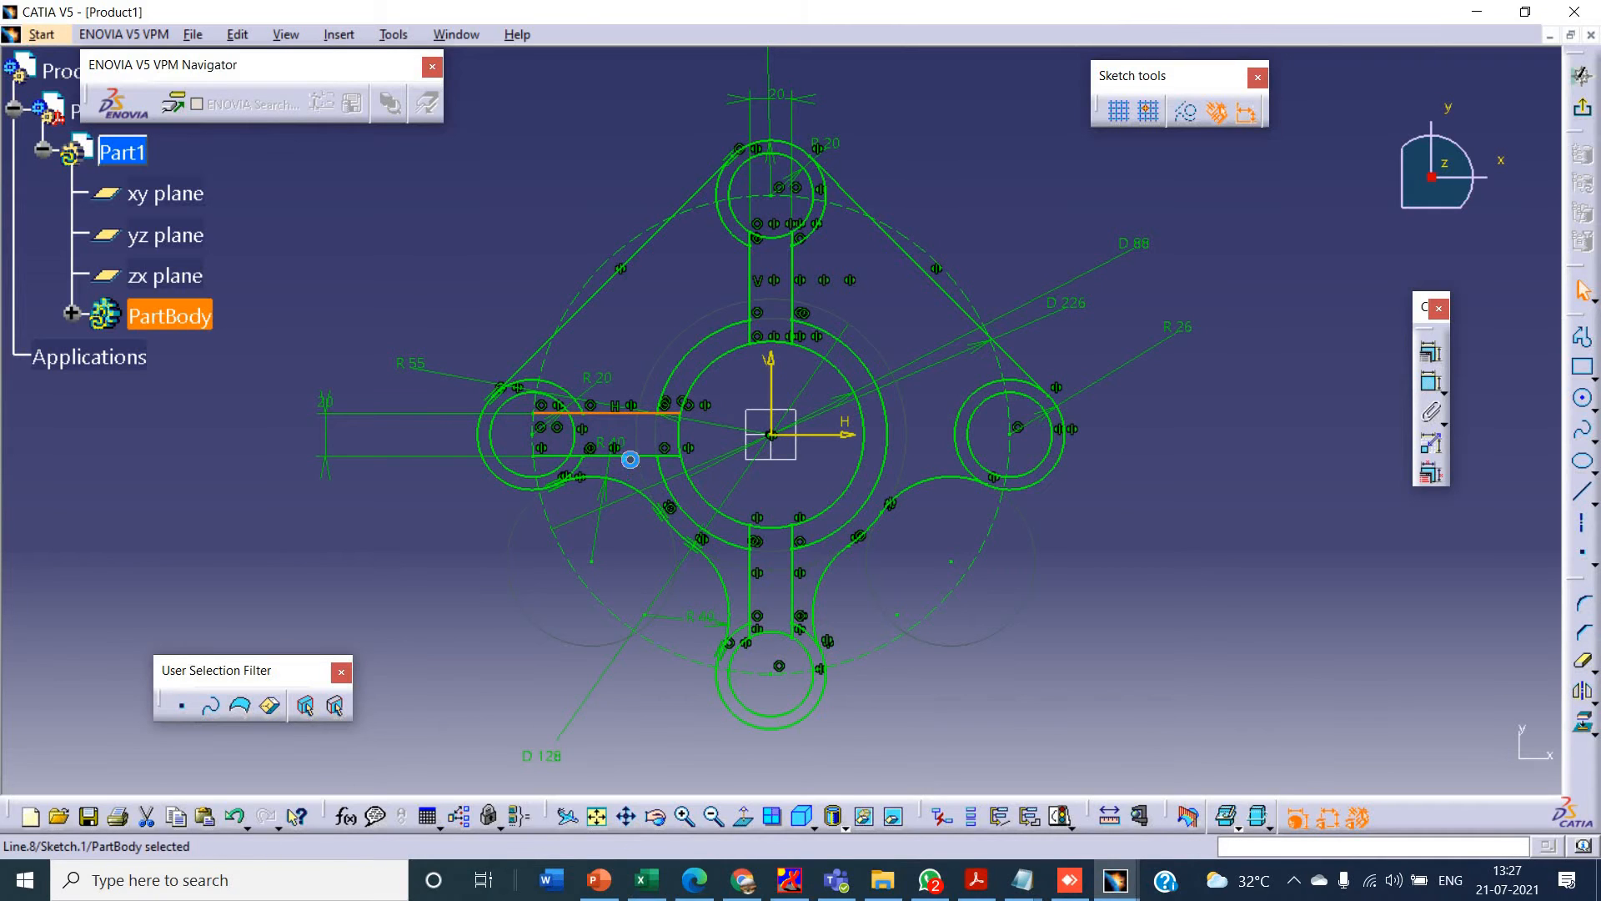
pyautogui.keyDown('ctrl'); pyautogui.click(629, 457); pyautogui.keyUp('ctrl')
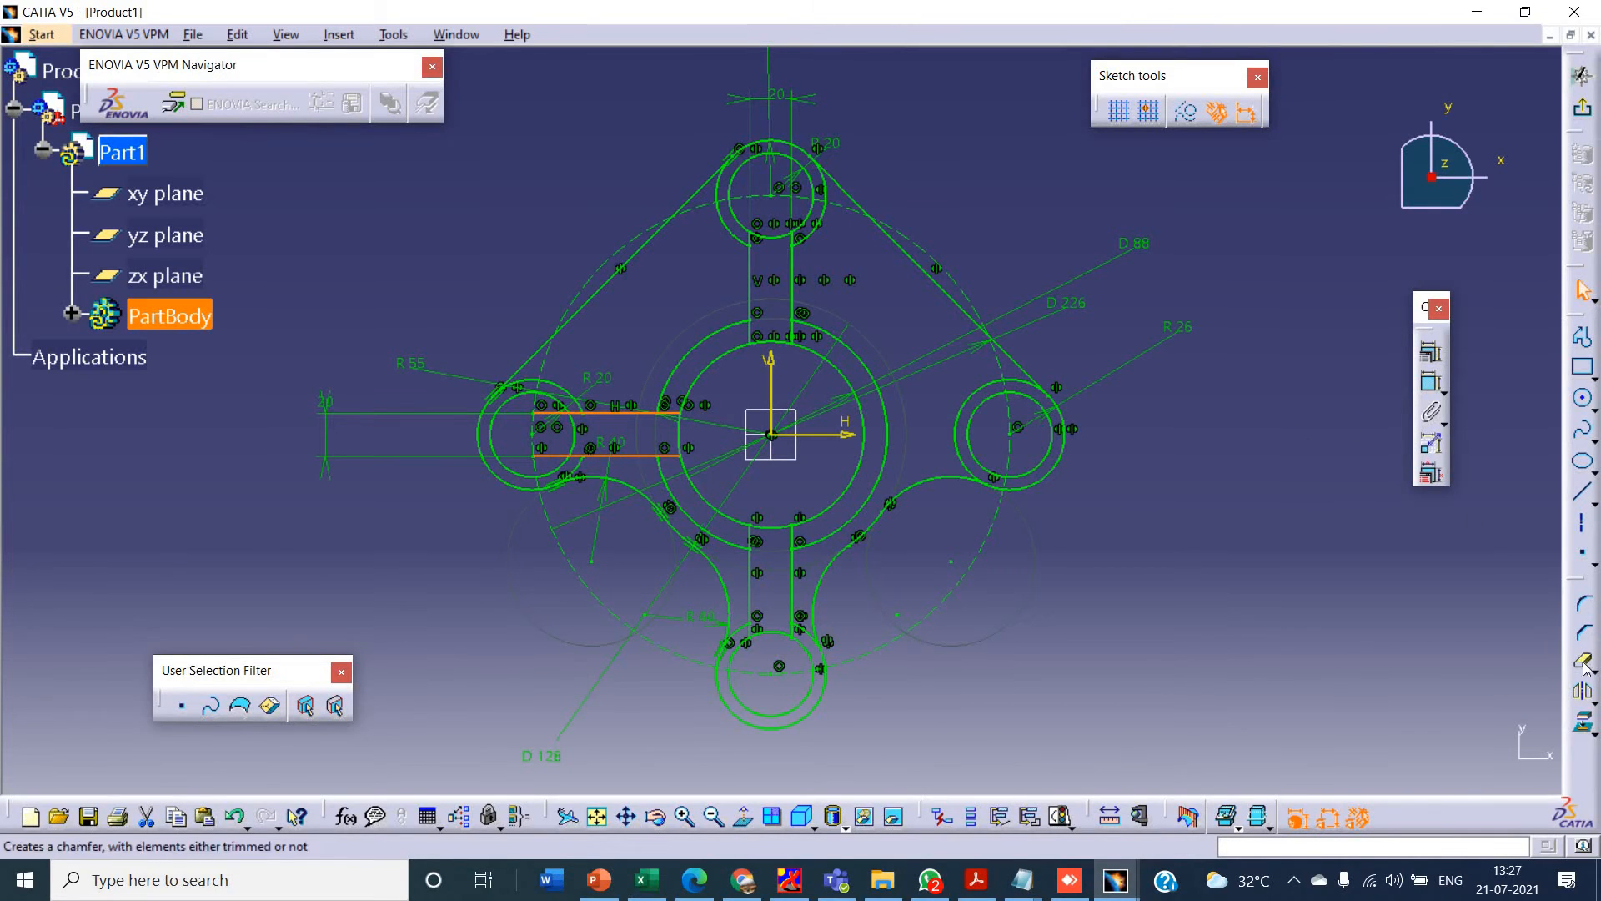
pyautogui.click(1583, 689)
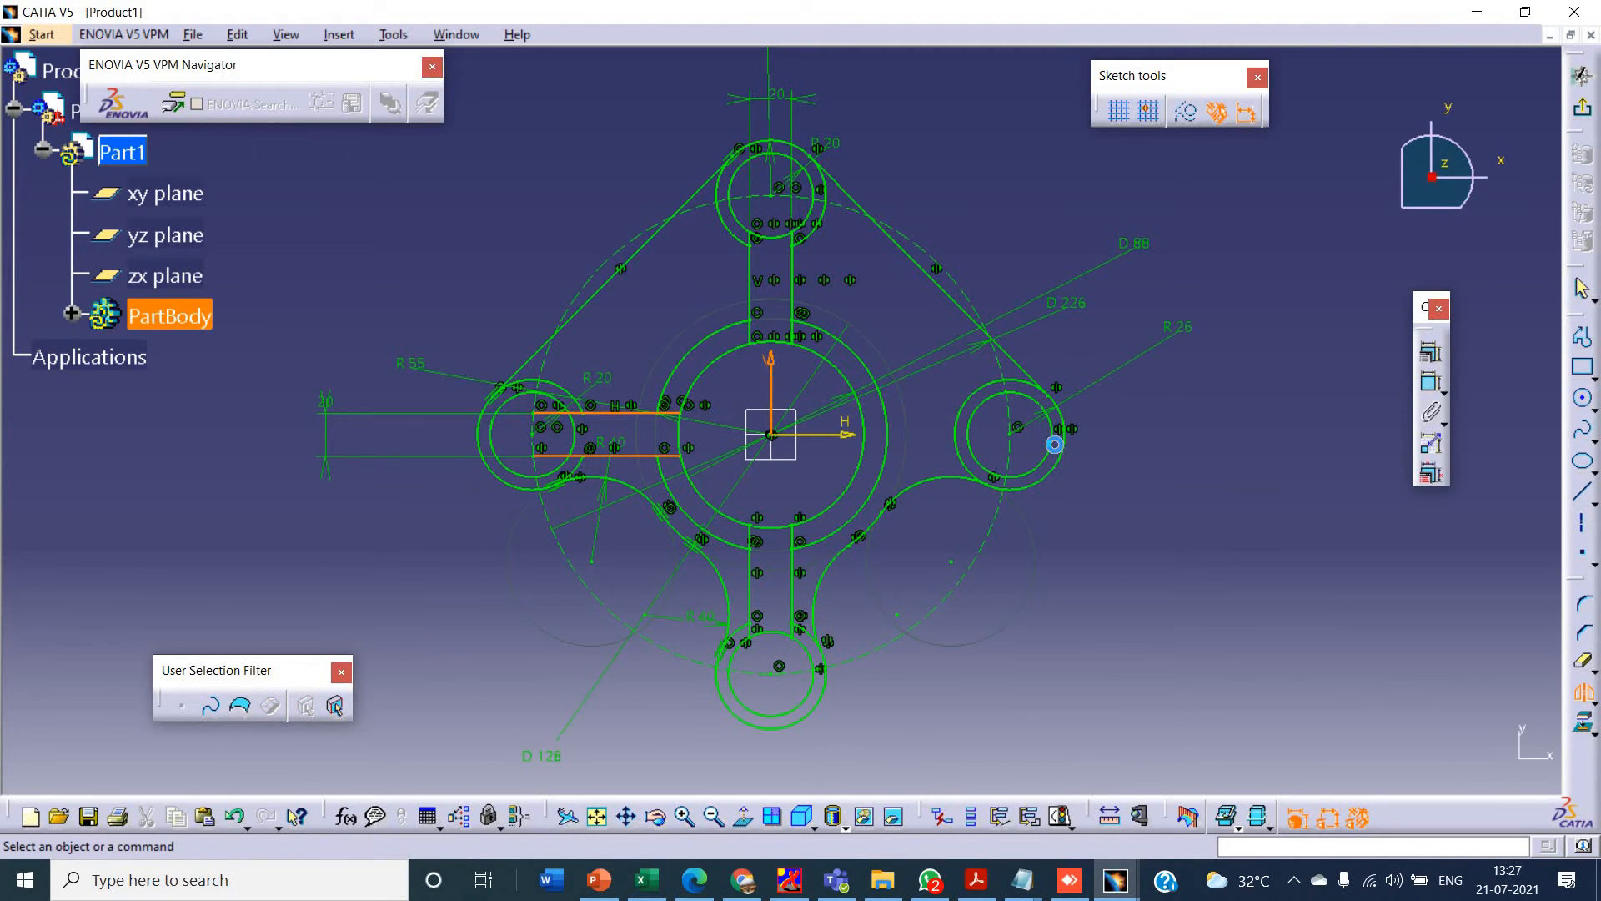
pyautogui.click(771, 372)
# - Quick-trim the left and right spoke lines inside the 20 mm radius circles, and the right 26 mm radius circle between its spoke lines
pyautogui.click(1582, 662)
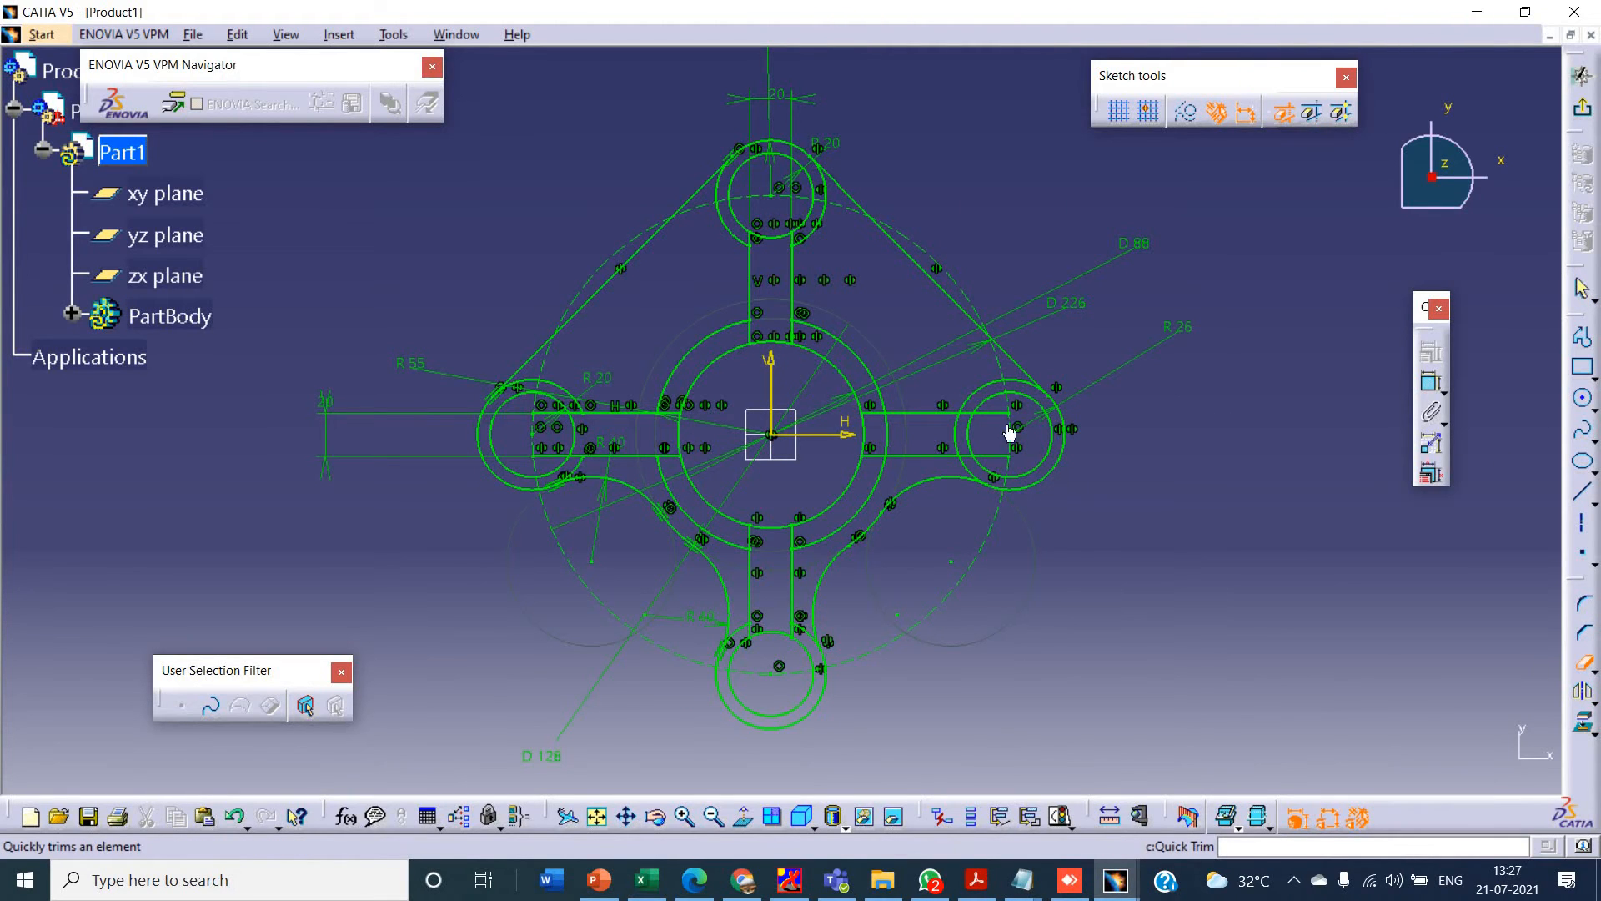
pyautogui.click(986, 412)
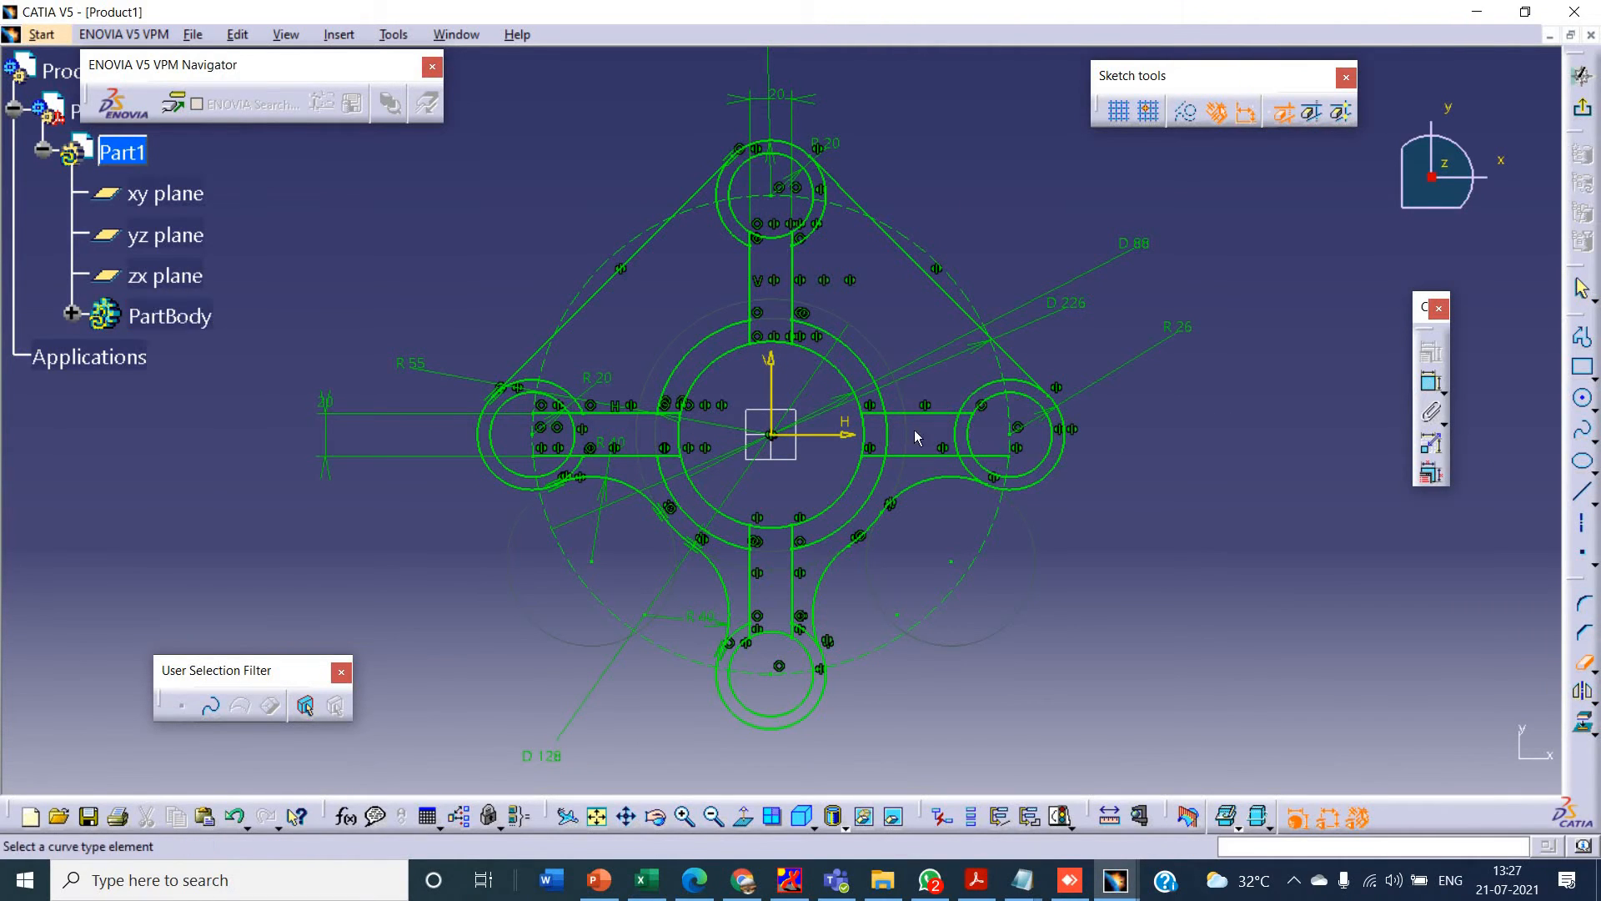
pyautogui.click(954, 434)
pyautogui.click(1005, 457)
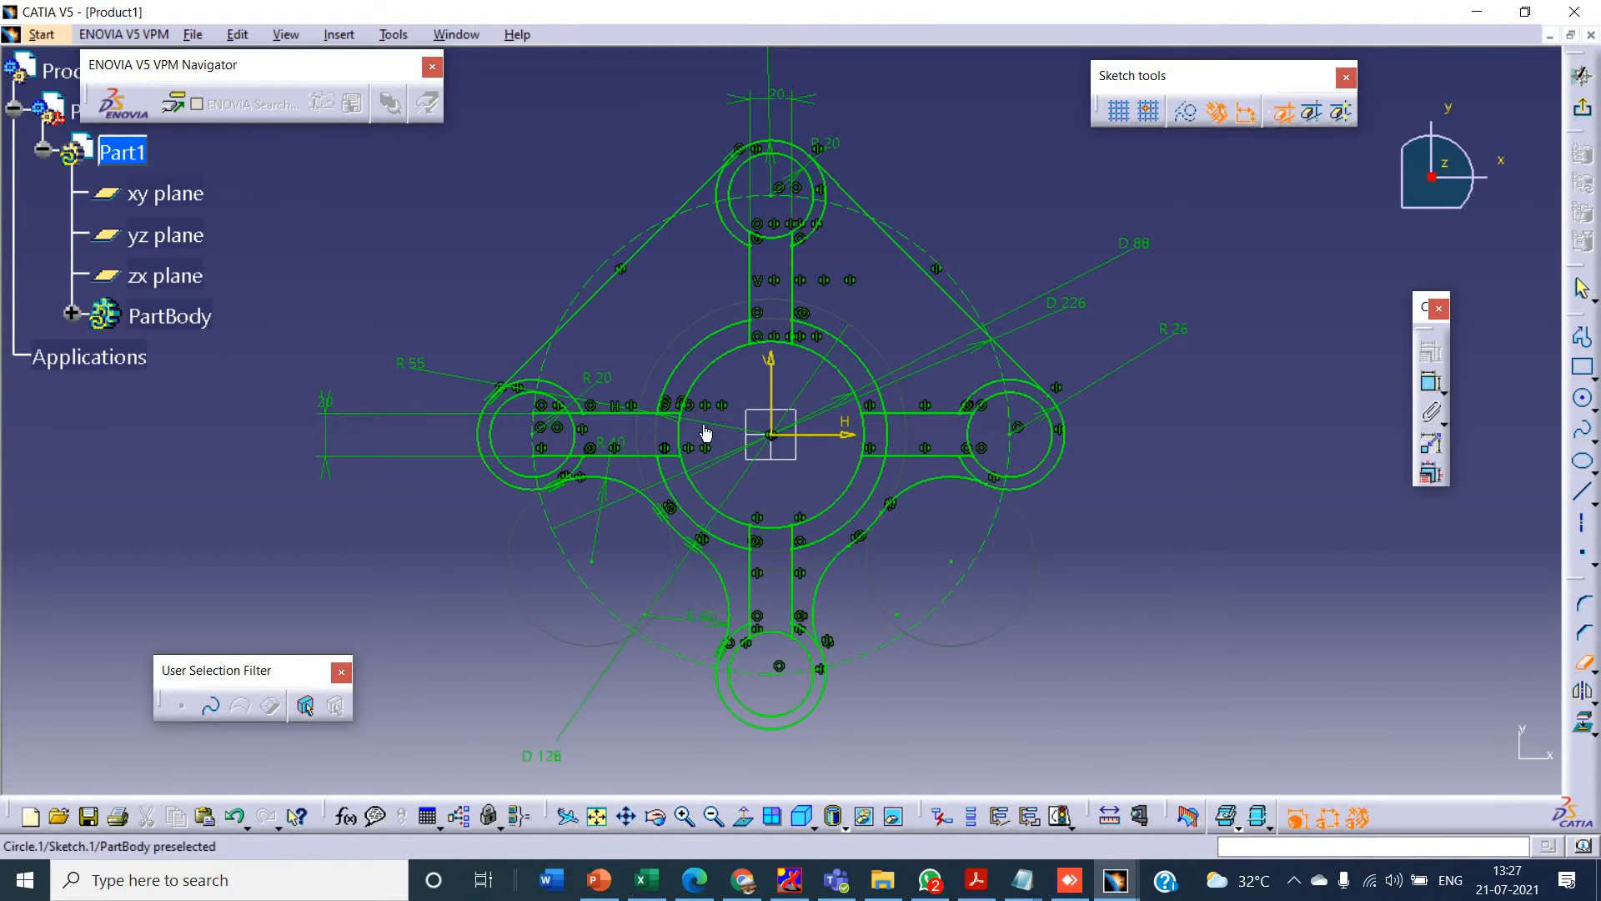
pyautogui.click(551, 410)
pyautogui.click(550, 458)
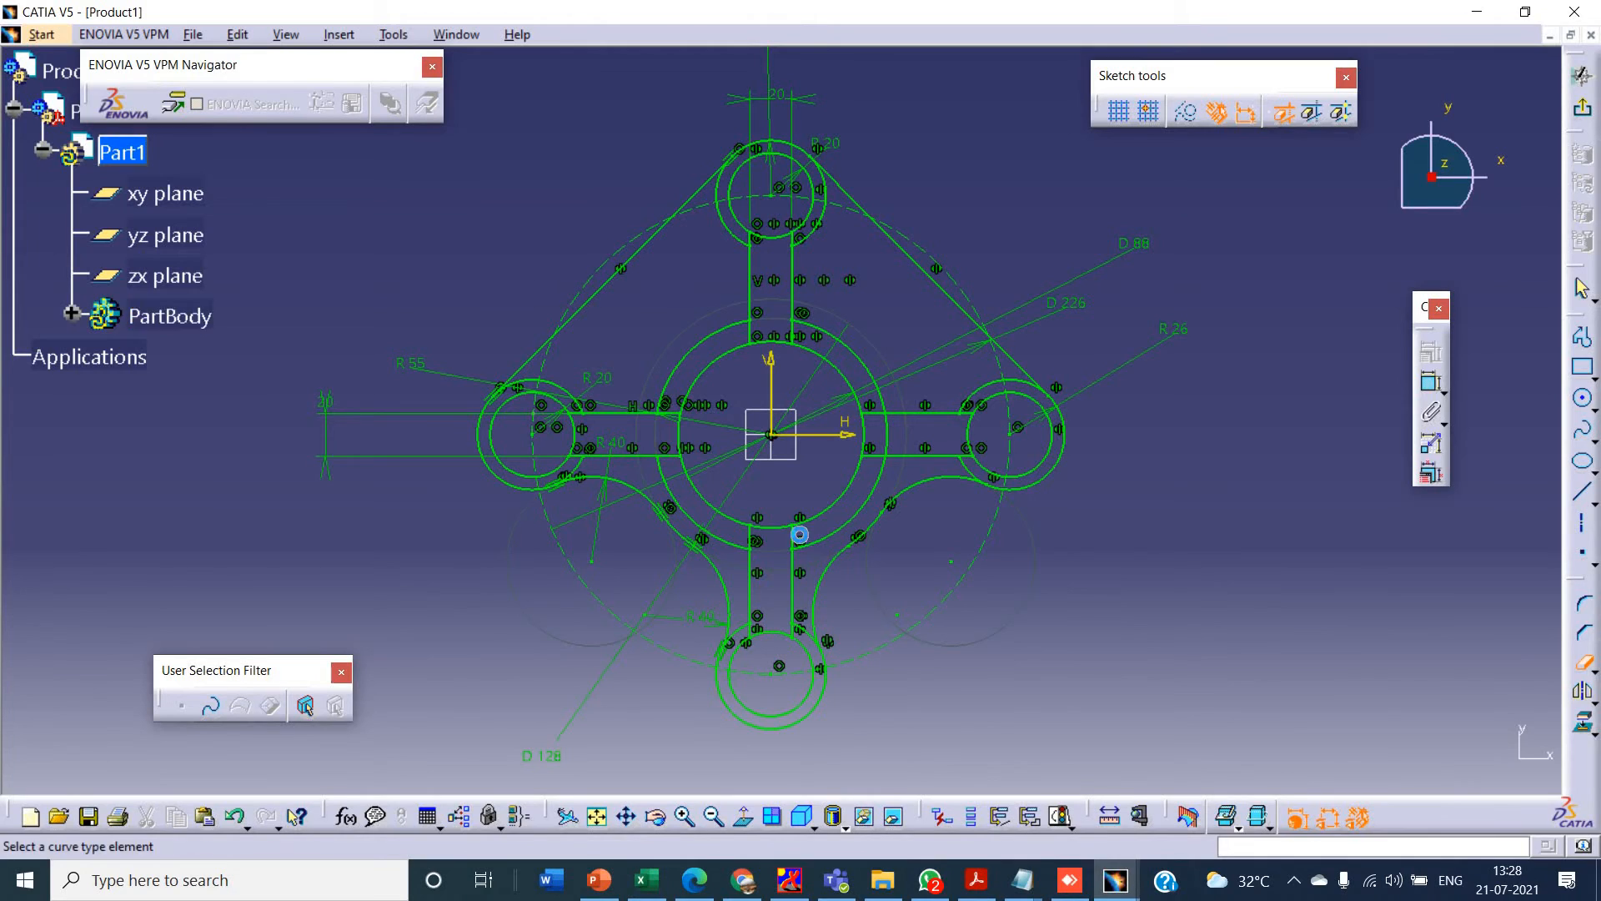
# - Compare the sketch with the Sketcher Tutorial-4 drawing in PowerPoint and return to CATIA
pyautogui.hotkey('alt', 'Tab')
pyautogui.hotkey('alt', 'Tab')
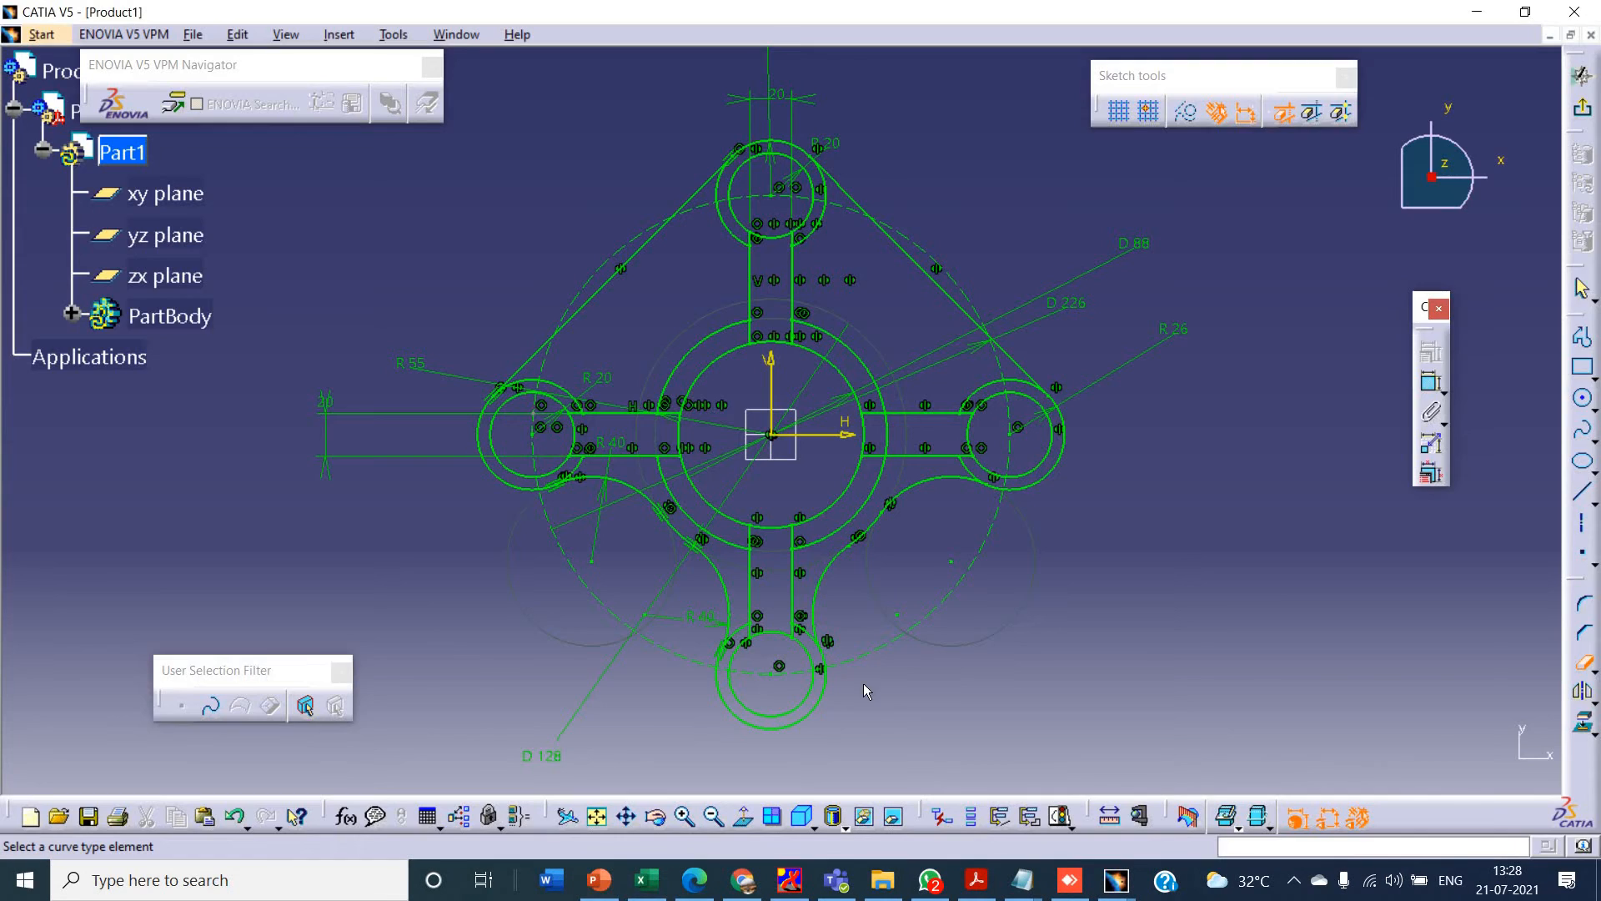
pyautogui.hotkey('alt', 'Tab')
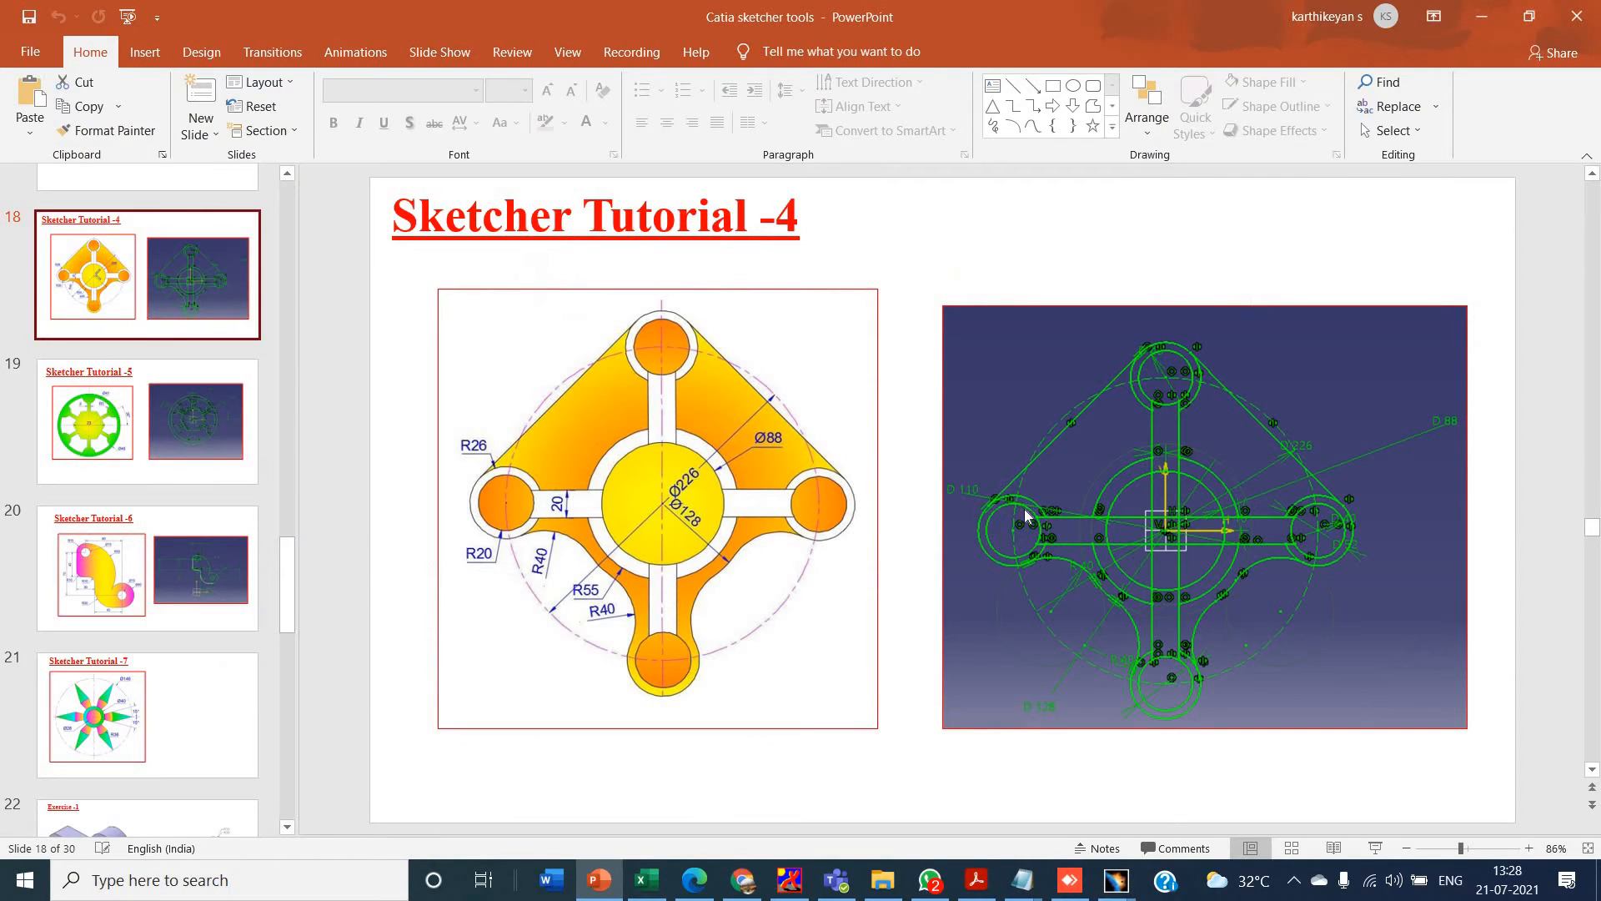
pyautogui.hotkey('alt', 'Tab')
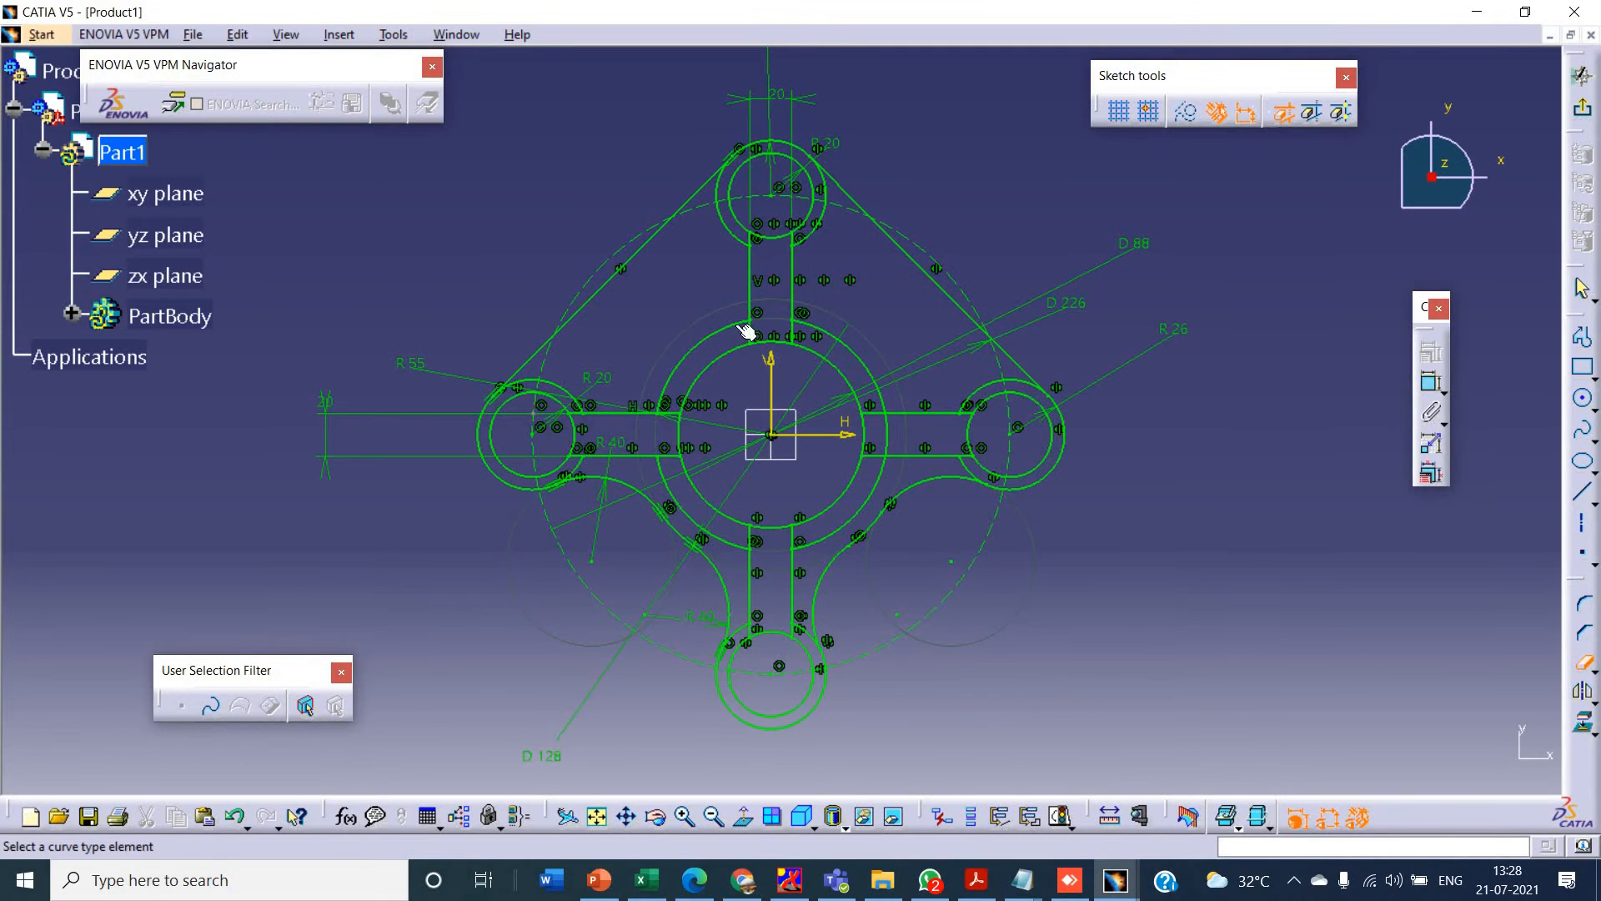
# - Switch to PowerPoint, display the Sketcher Tutorial-5 slide, and return to CATIA
pyautogui.hotkey('alt', 'Tab')
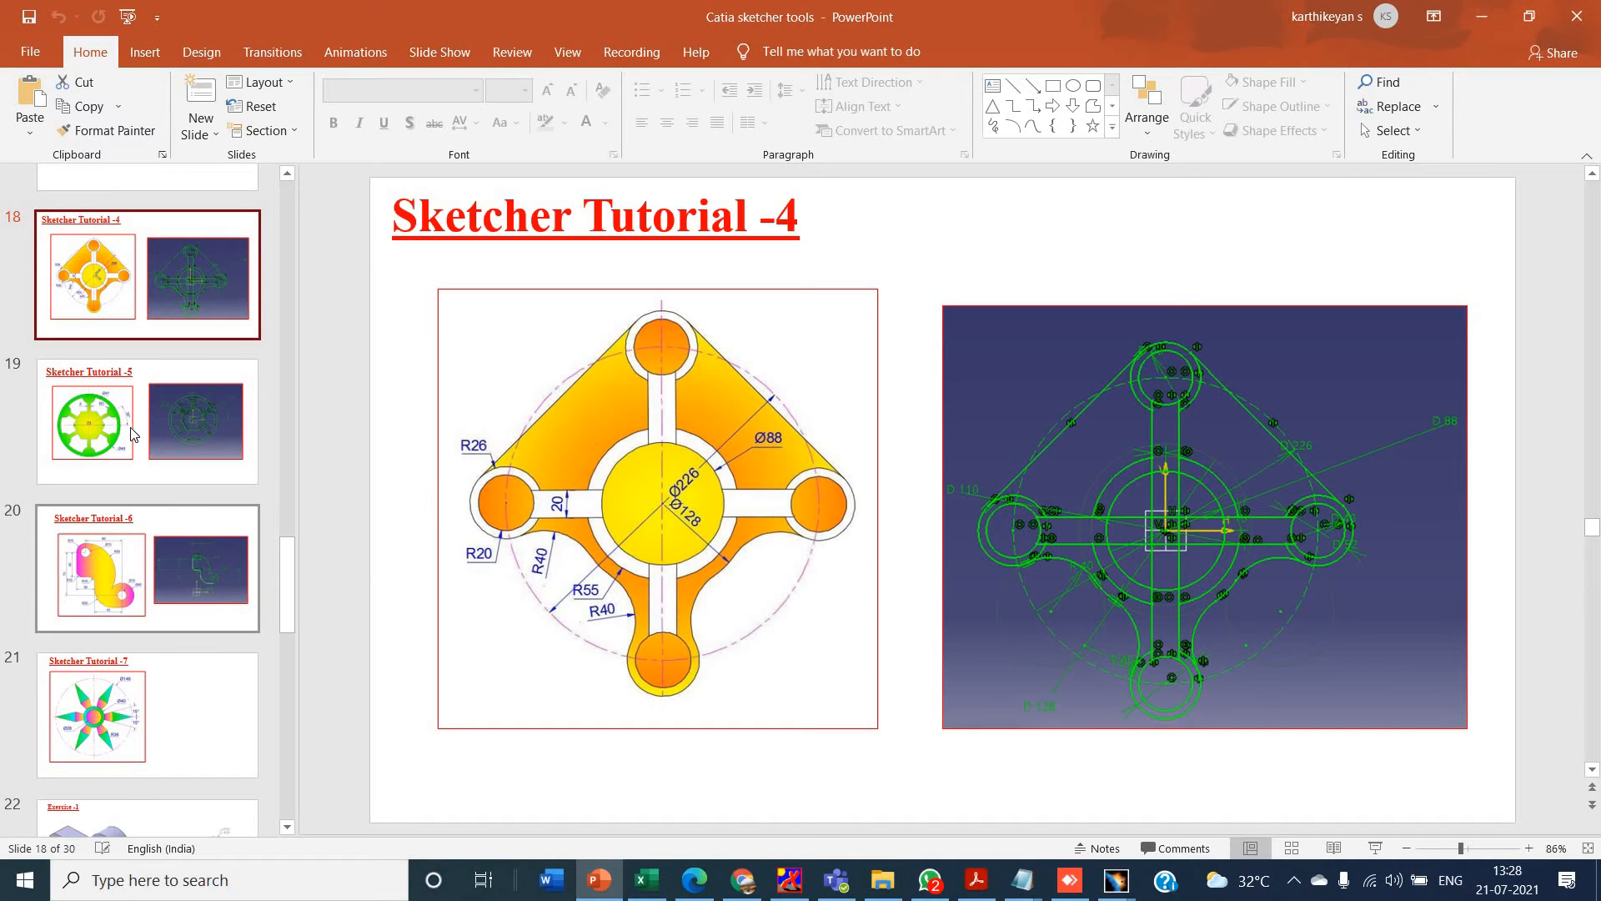
pyautogui.click(192, 431)
pyautogui.hotkey('alt', 'Tab')
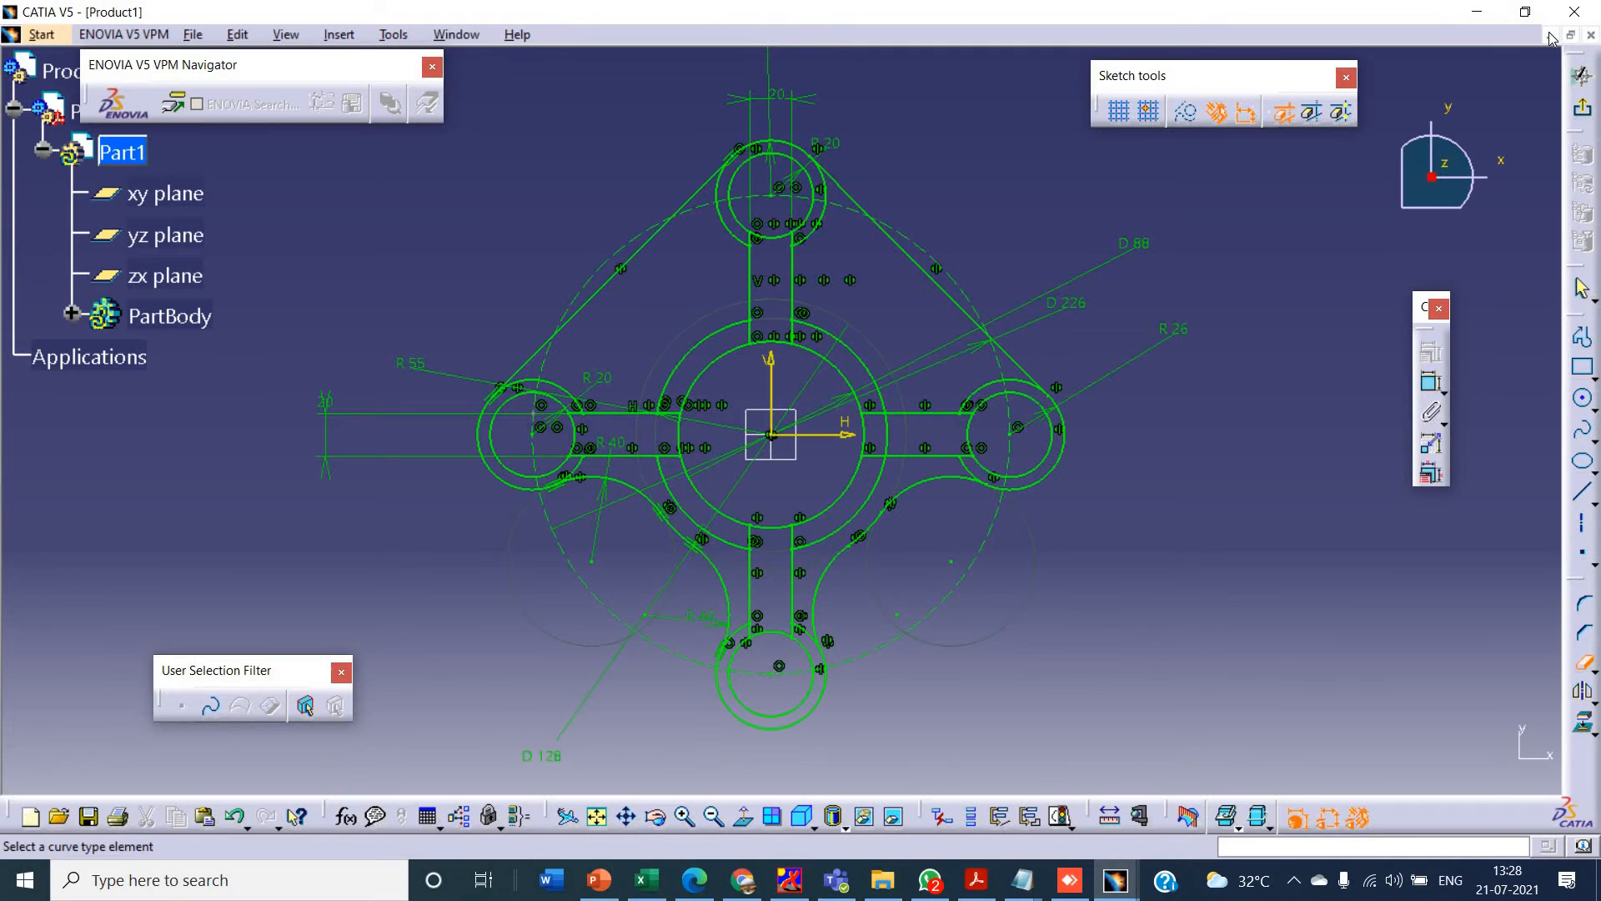
pyautogui.click(195, 40)
pyautogui.click(244, 191)
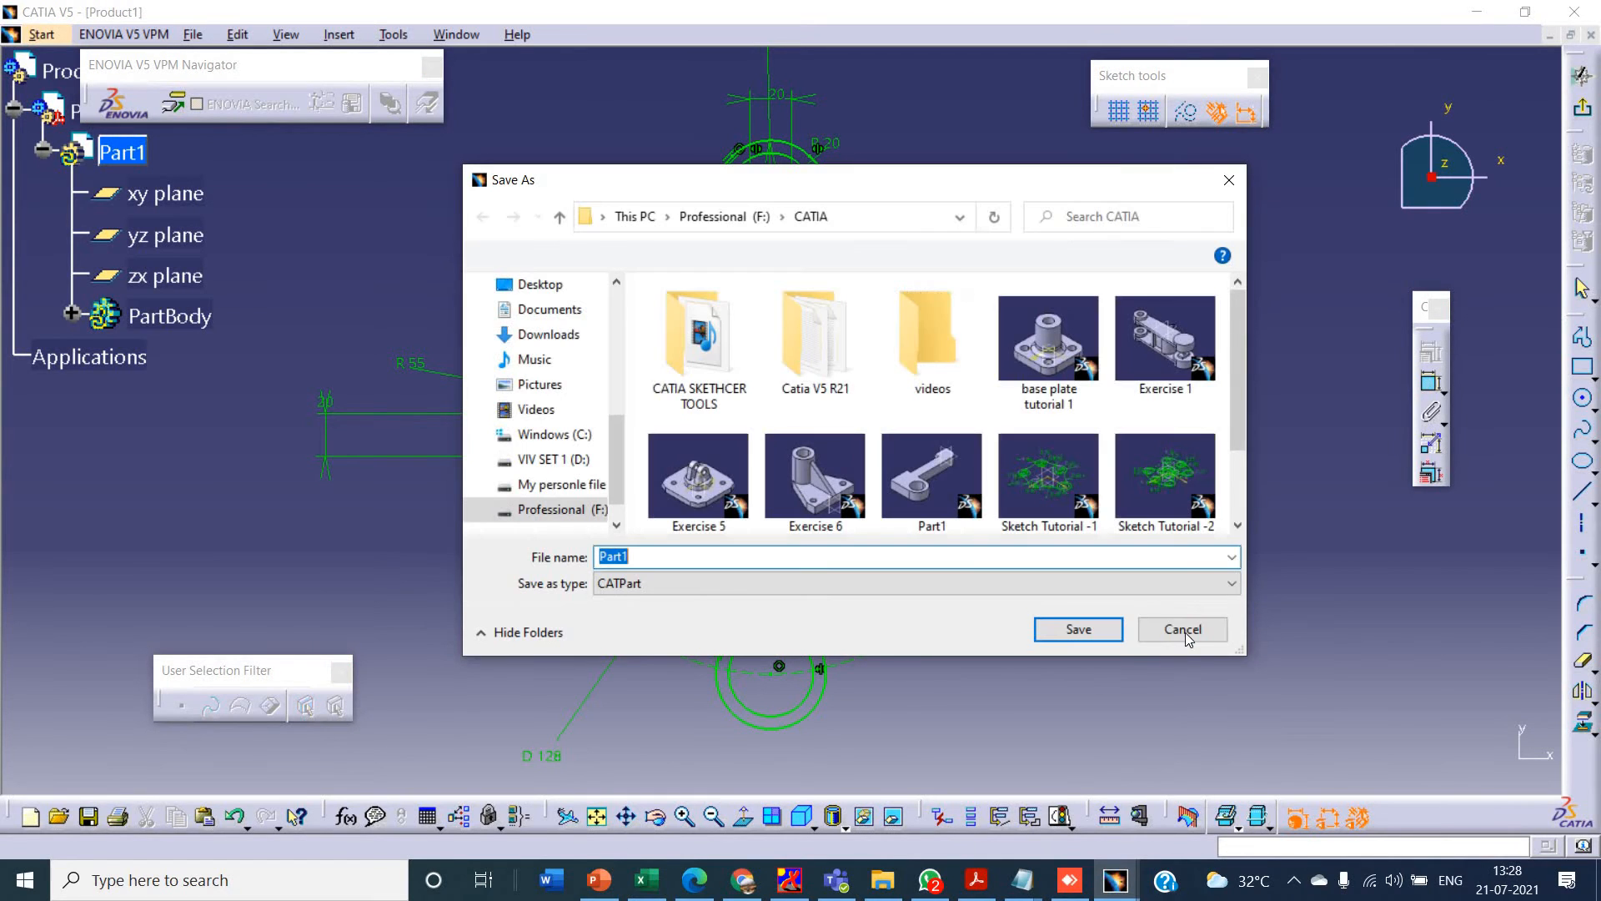
pyautogui.click(1188, 631)
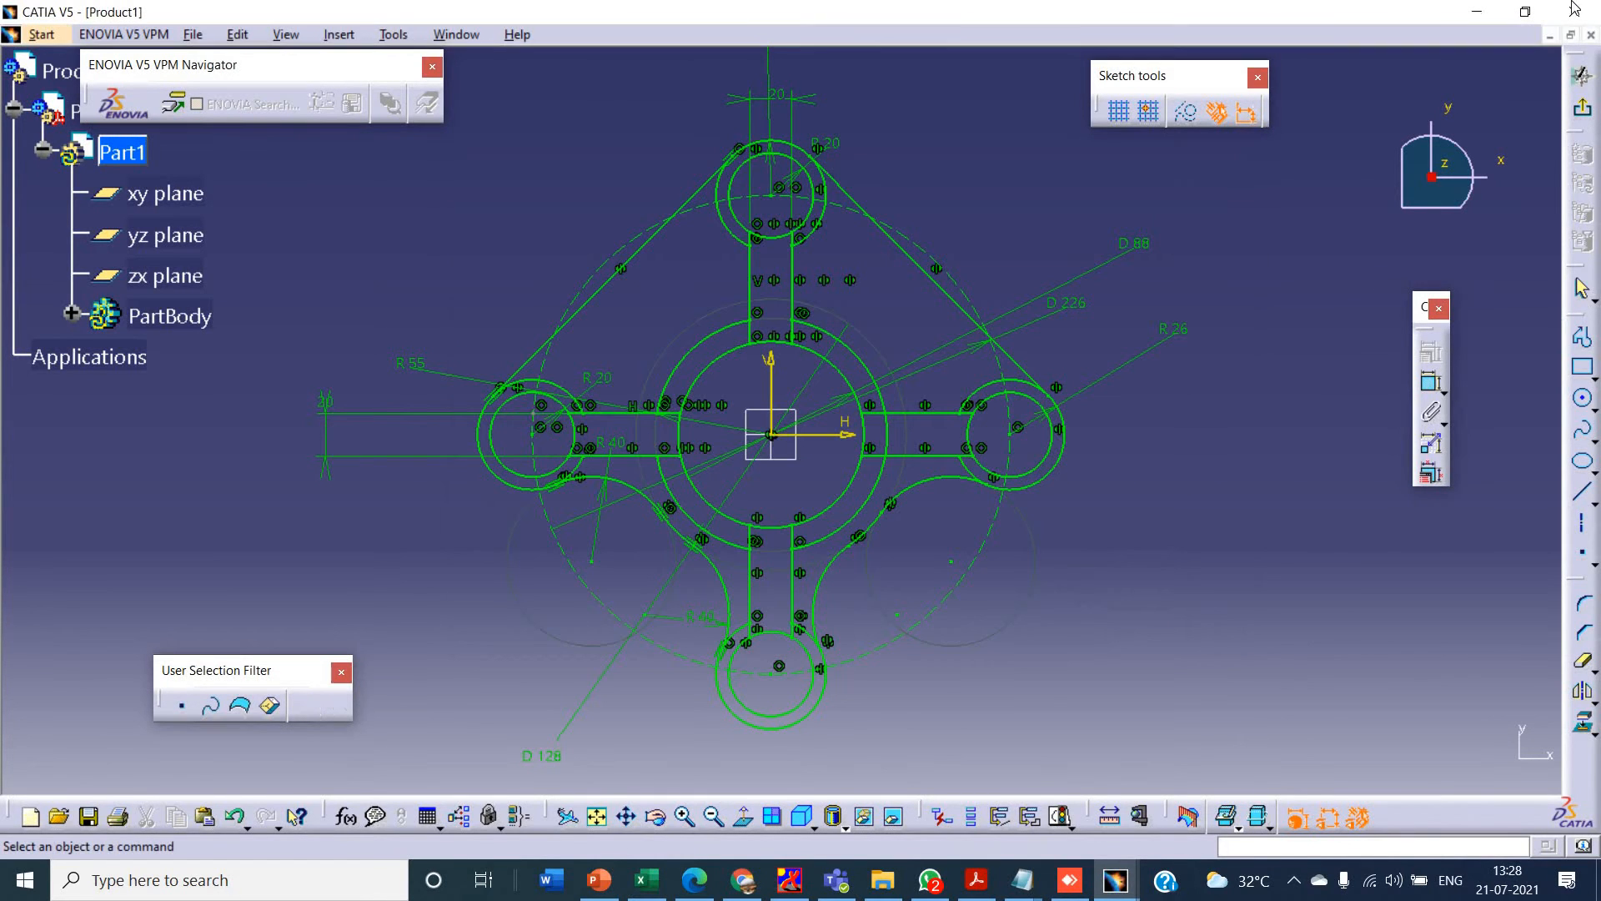
# - Minimize the Product1 window and try to start a new part in the Part Design workbench
pyautogui.click(1544, 36)
pyautogui.click(20, 34)
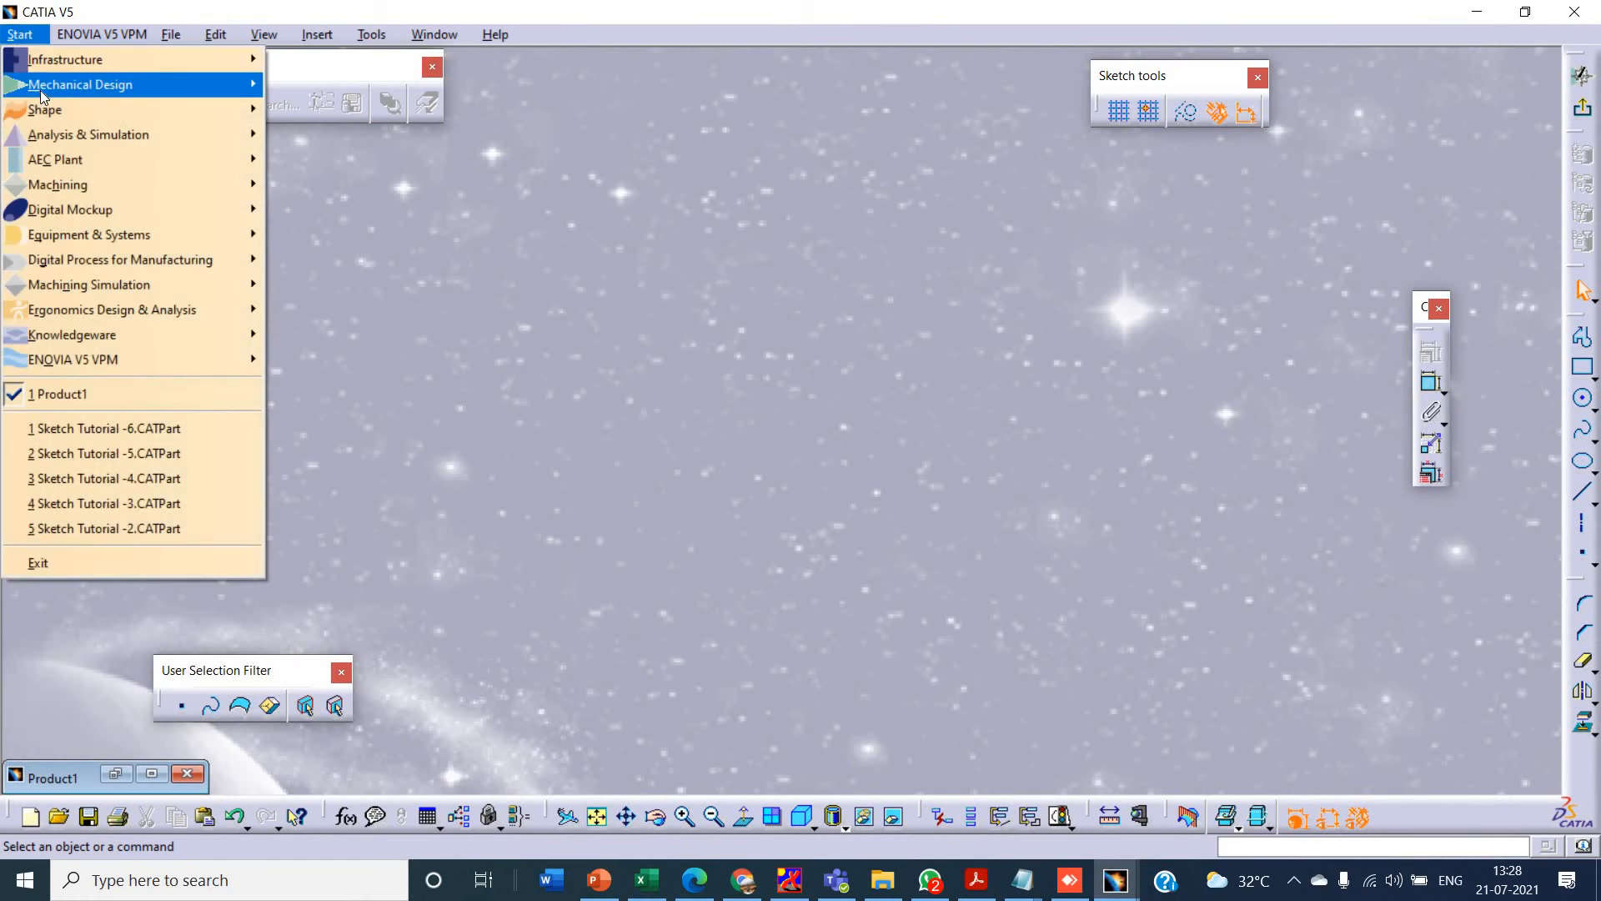
pyautogui.press('Escape')
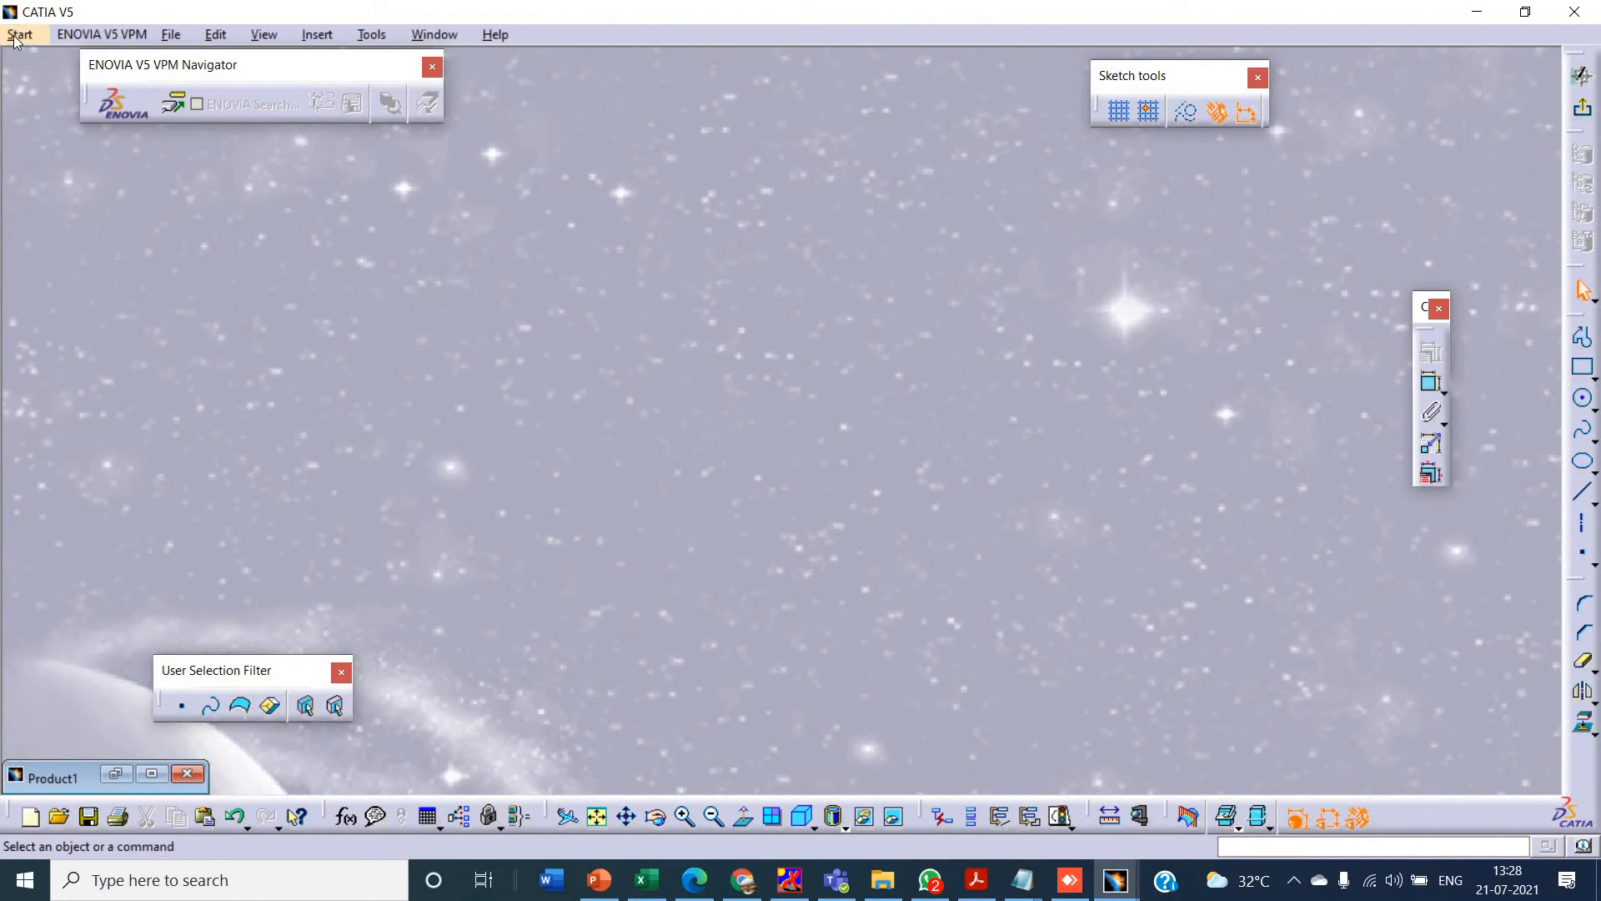
pyautogui.click(19, 35)
pyautogui.moveTo(38, 83)
pyautogui.click(361, 86)
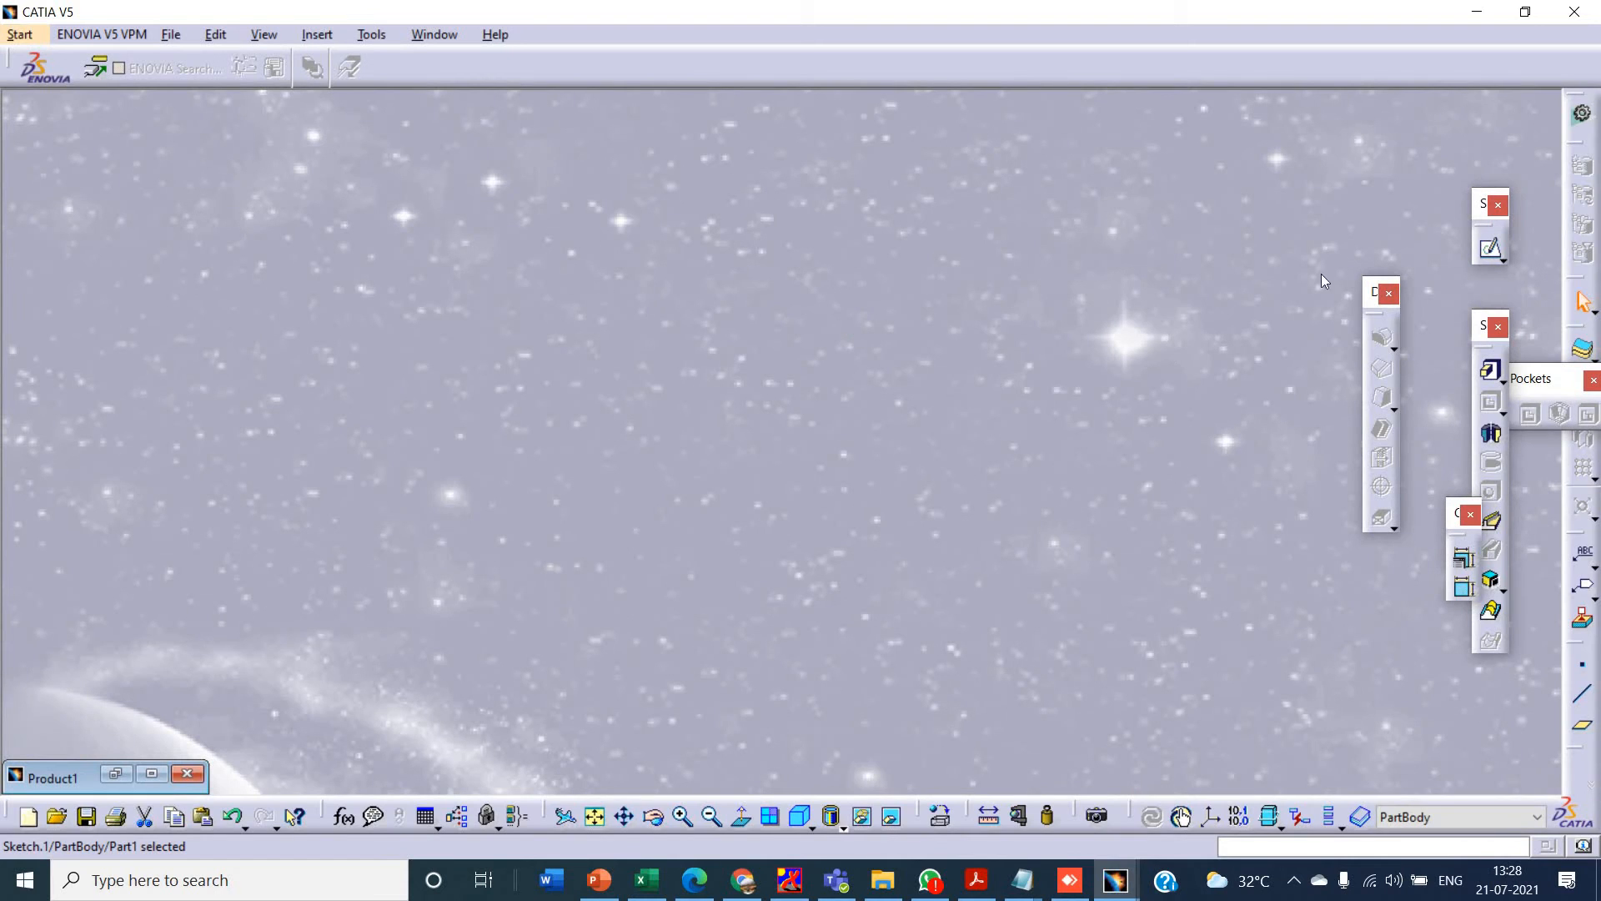
# - Close Product1 without saving its changes, and create a new Part Design part named Part1 with hybrid design enabled
pyautogui.click(187, 772)
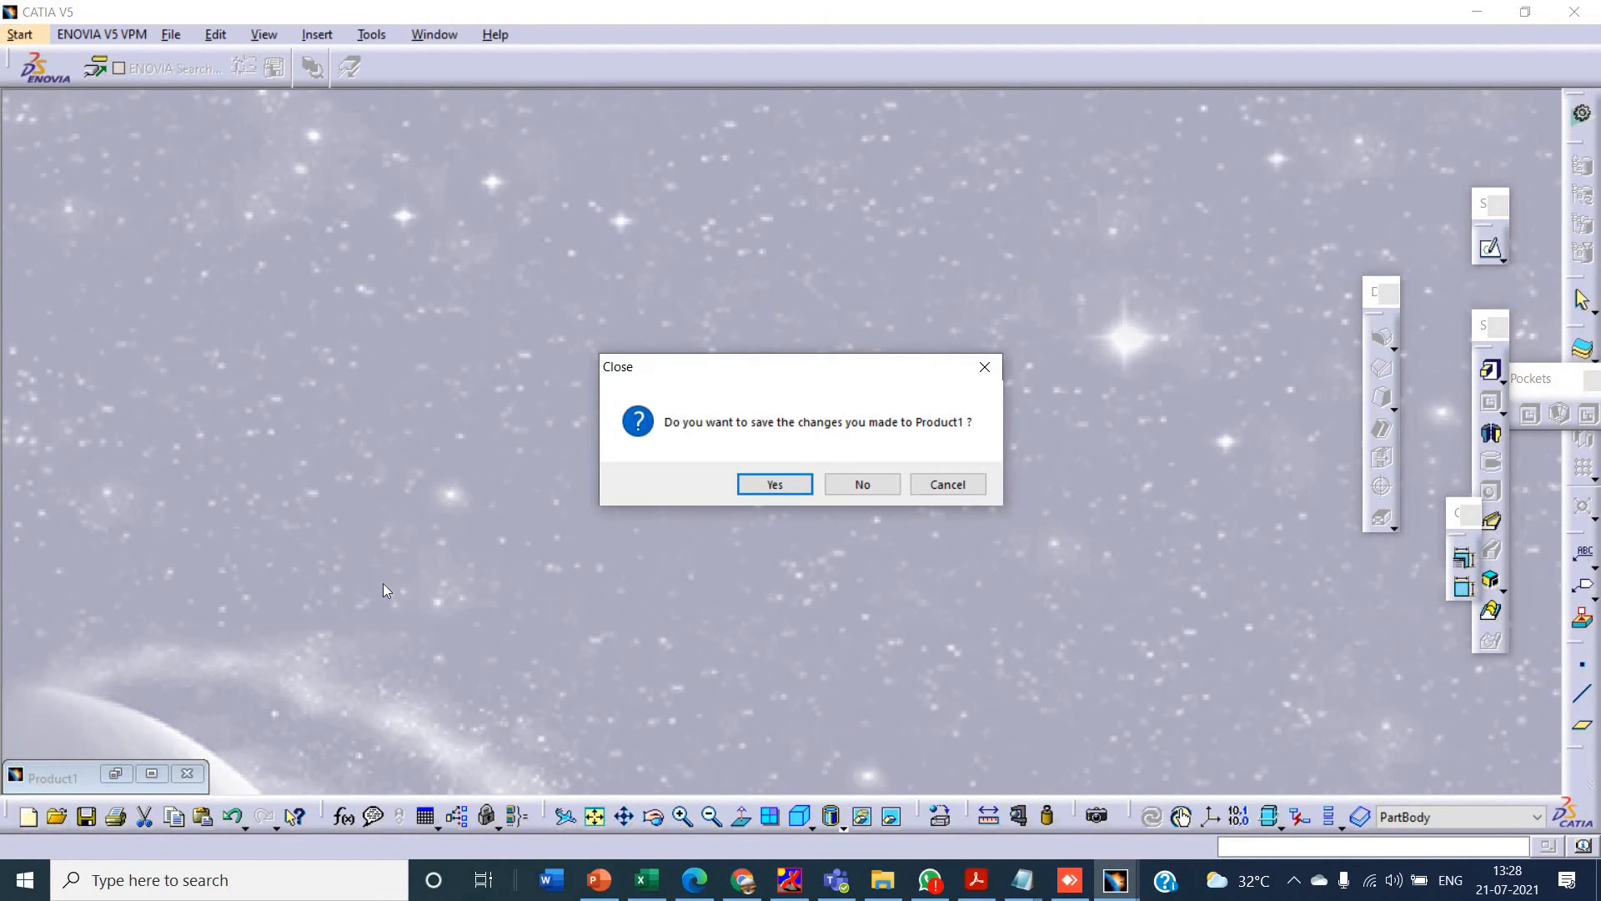
pyautogui.click(875, 486)
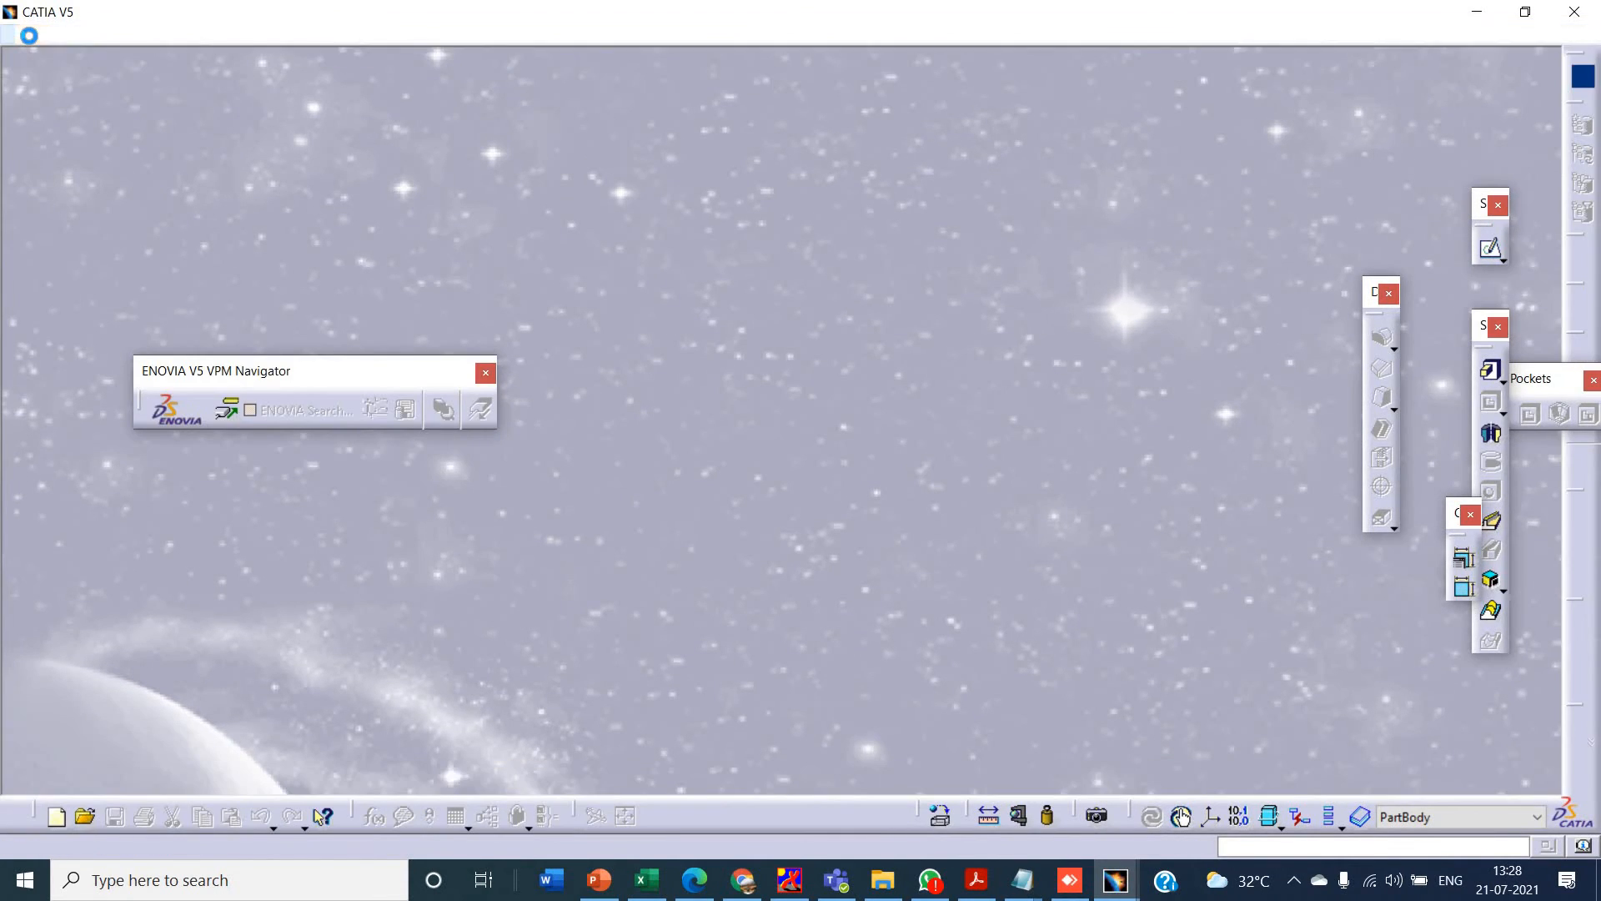
pyautogui.click(28, 37)
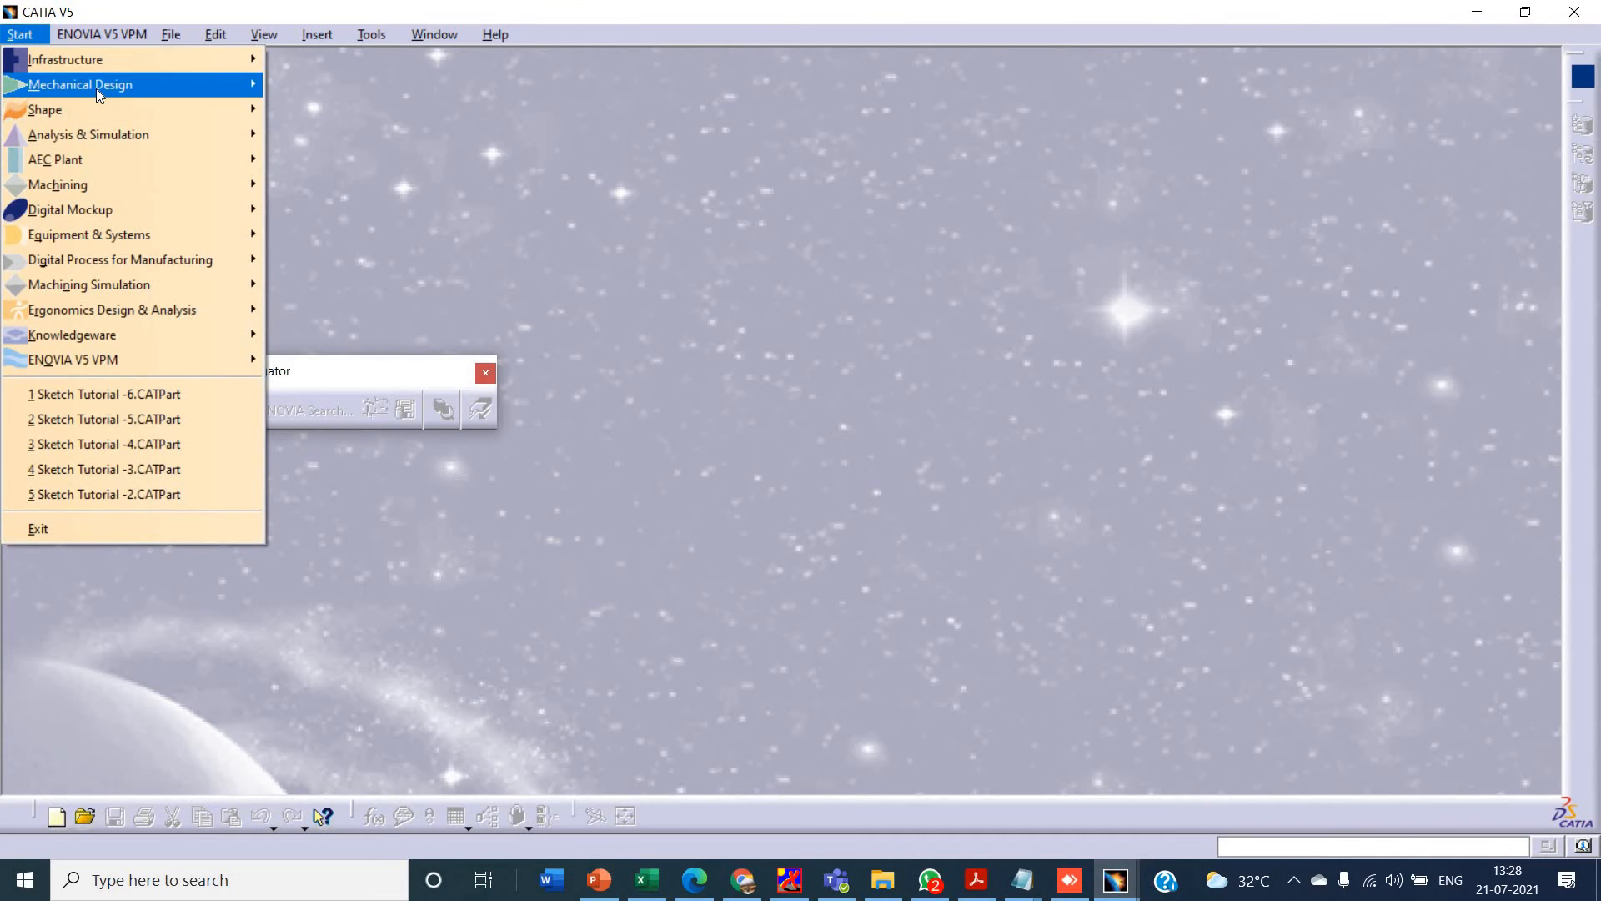
pyautogui.moveTo(97, 89)
pyautogui.click(342, 90)
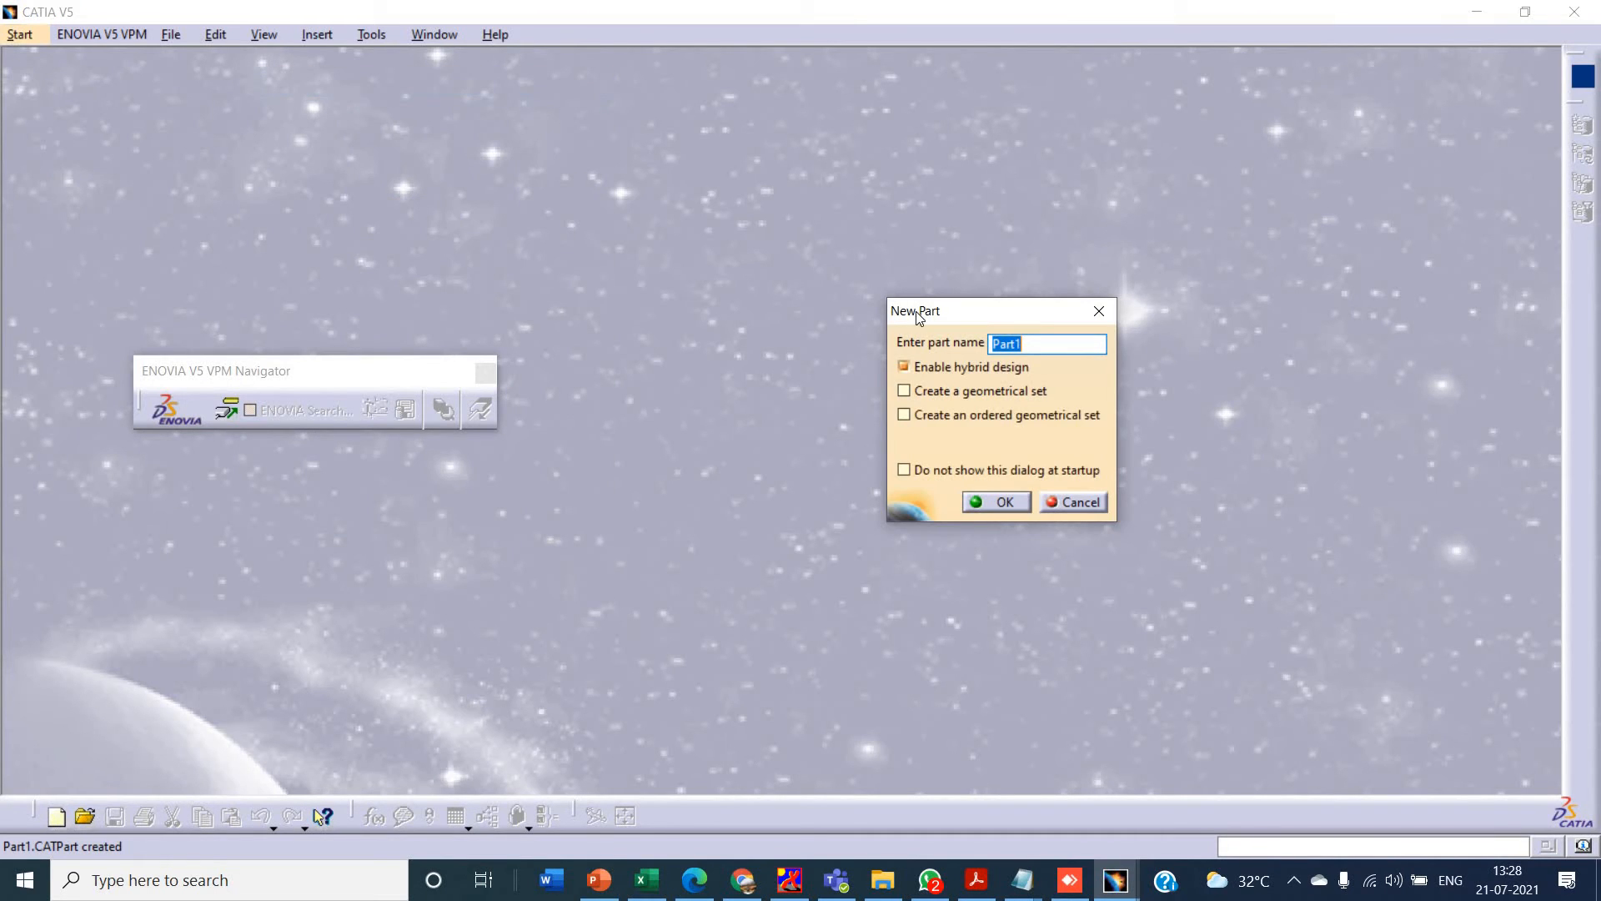
pyautogui.click(992, 501)
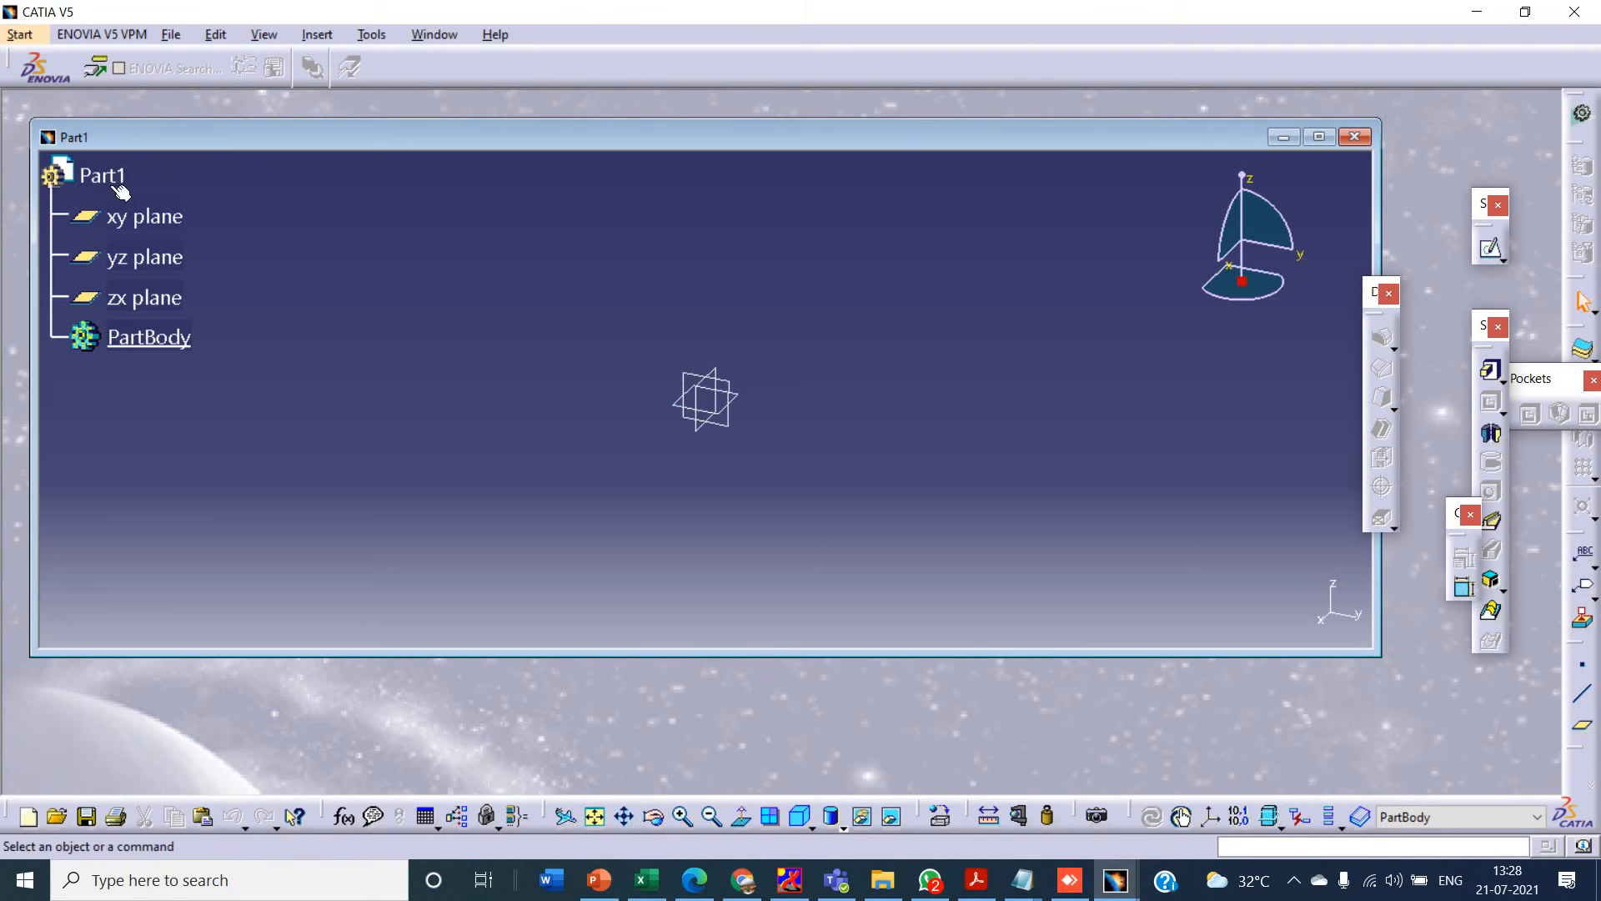
# - Start a sketch on the xy plane and maximize the part window
pyautogui.click(145, 216)
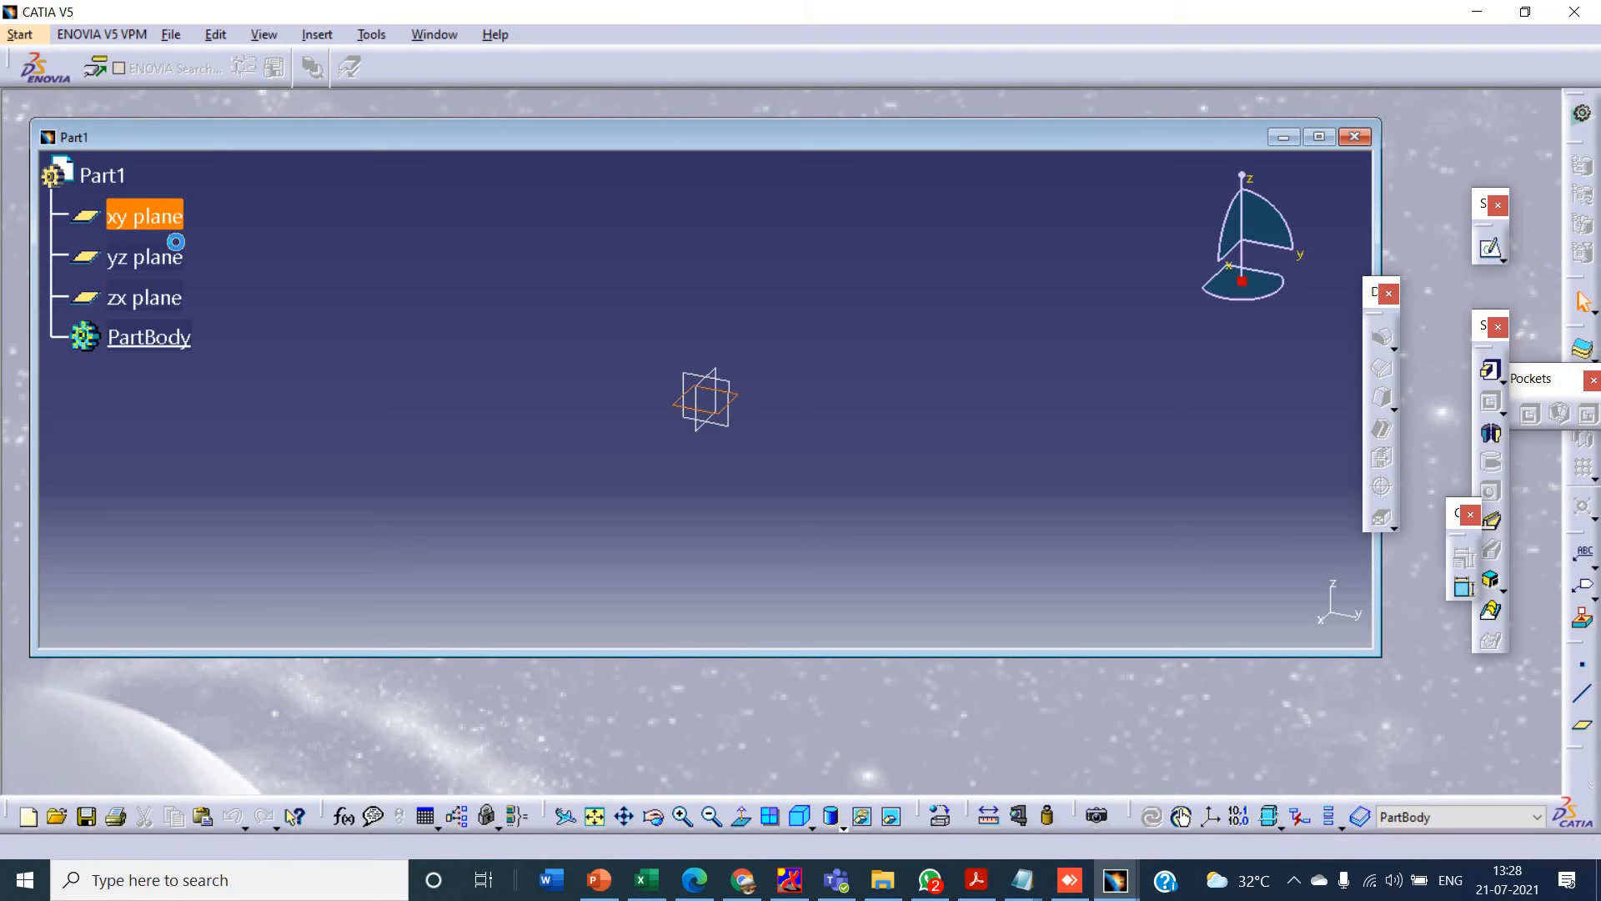
pyautogui.click(1490, 248)
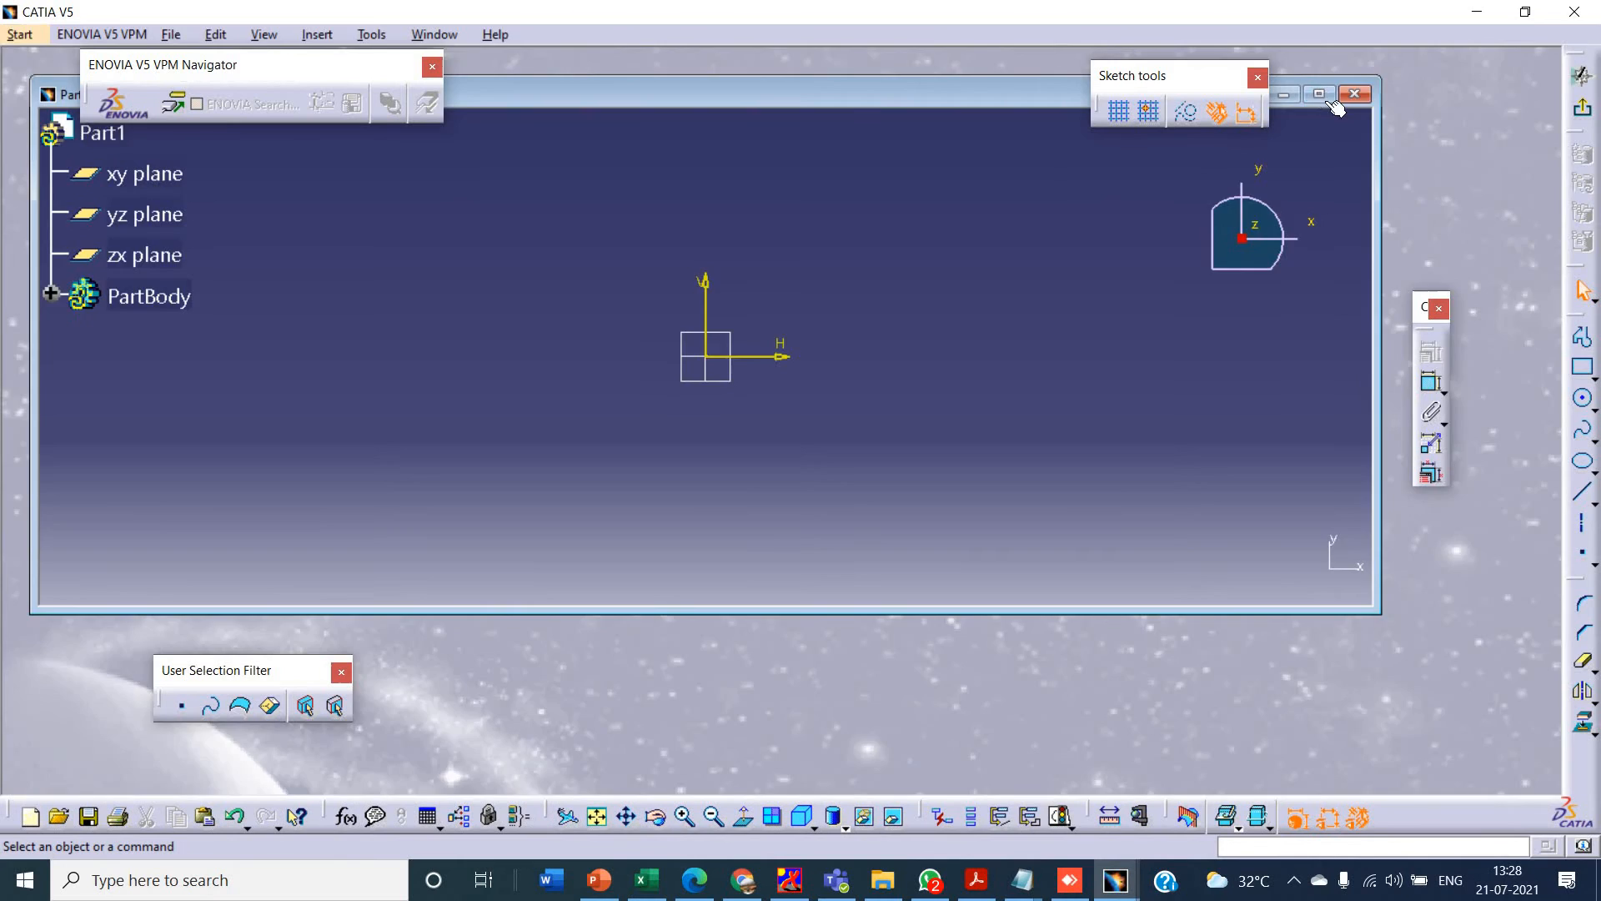
pyautogui.click(1324, 102)
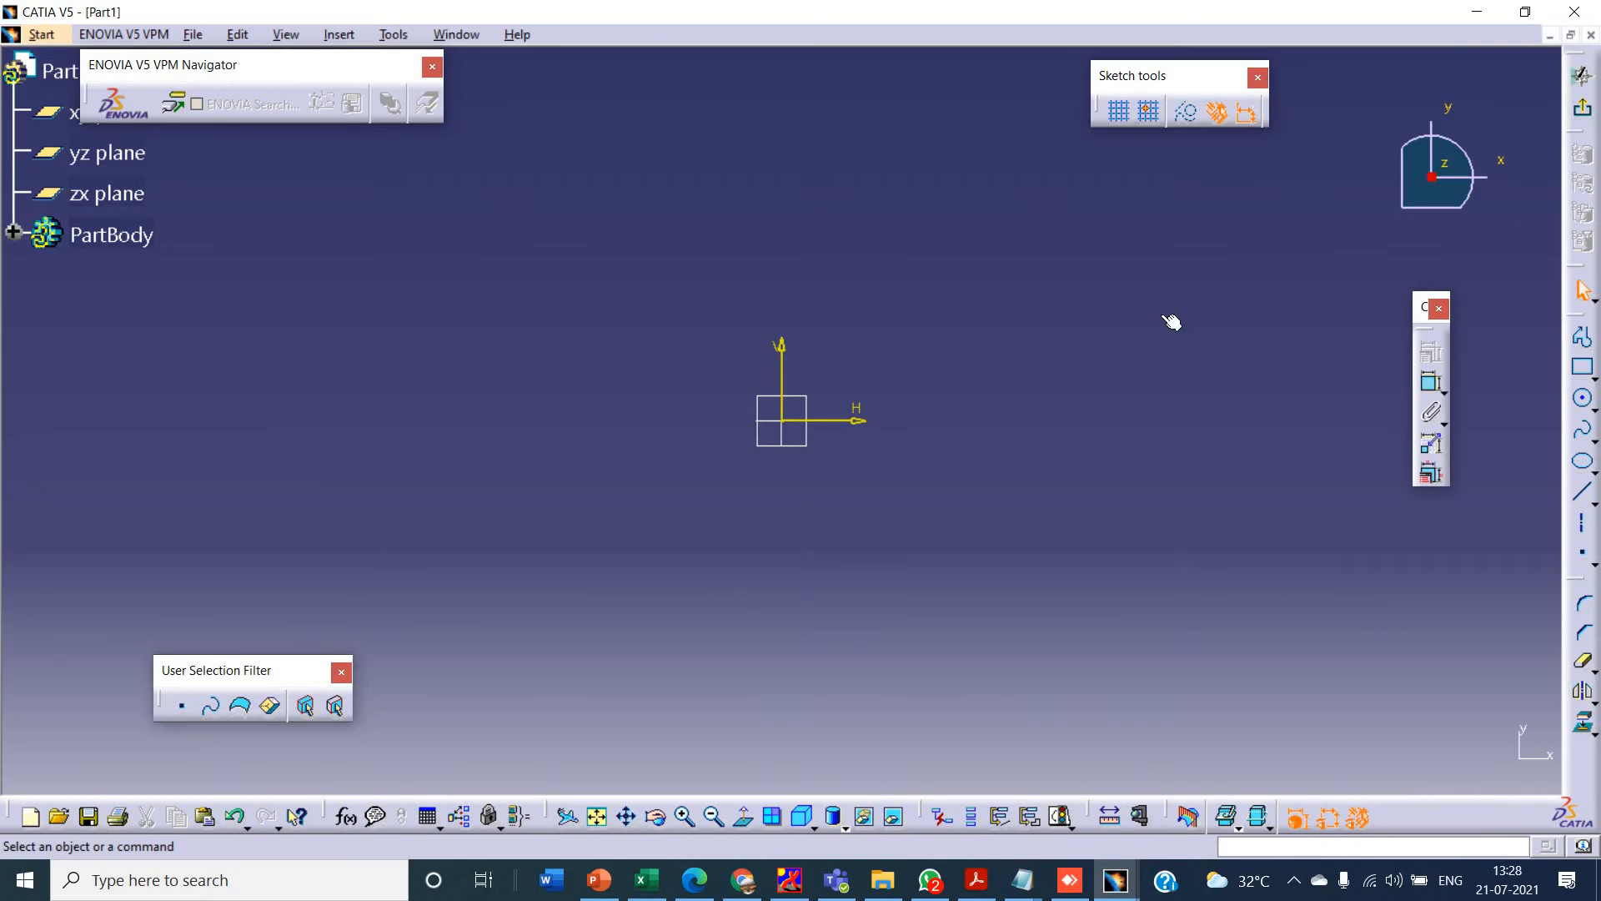
# - Switch to PowerPoint and examine the dimensions of the Sketcher Tutorial-5 drawing
pyautogui.hotkey('alt', 'Tab')
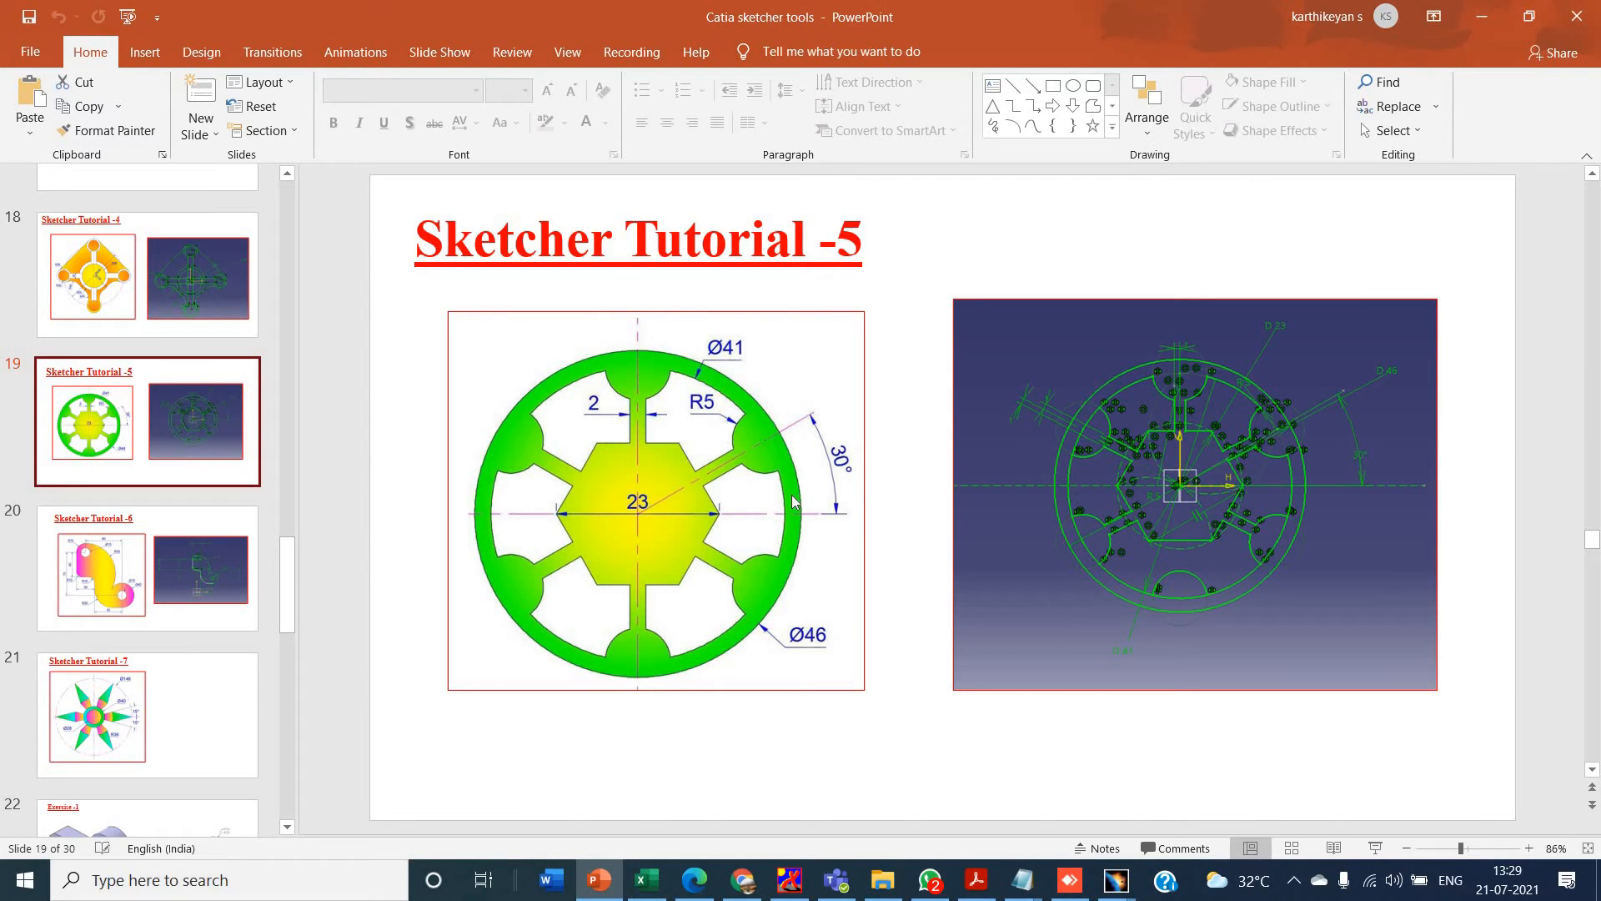
# - Switch back to CATIA and sketch a hexagon centred on the origin, with a circumscribed circle about 144 mm in diameter
pyautogui.hotkey('alt', 'Tab')
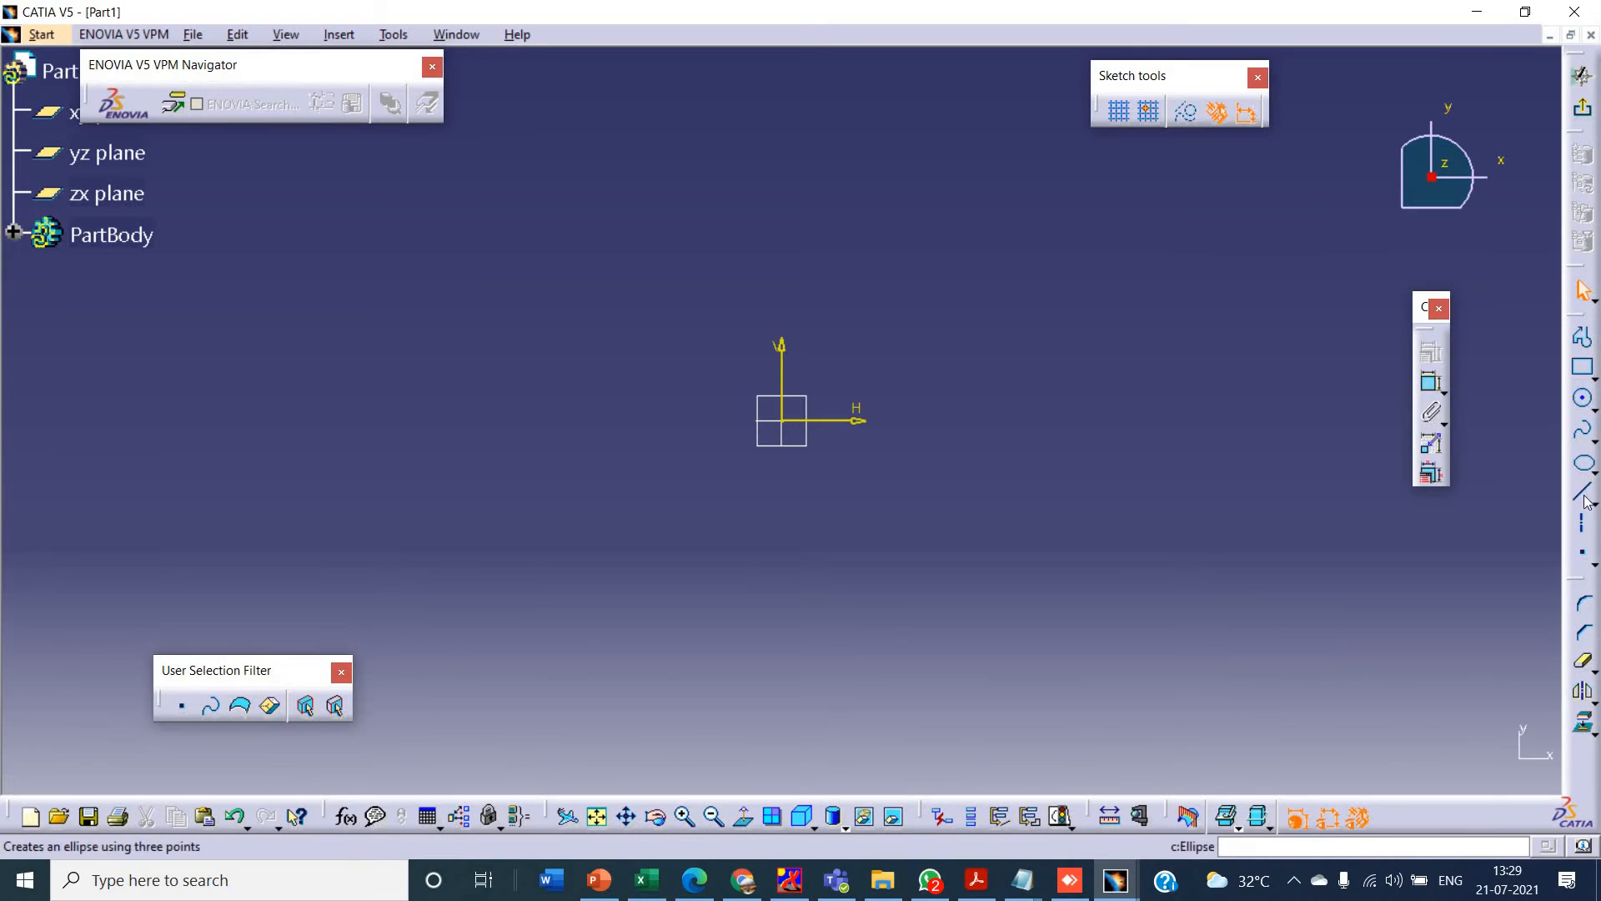
pyautogui.click(1594, 373)
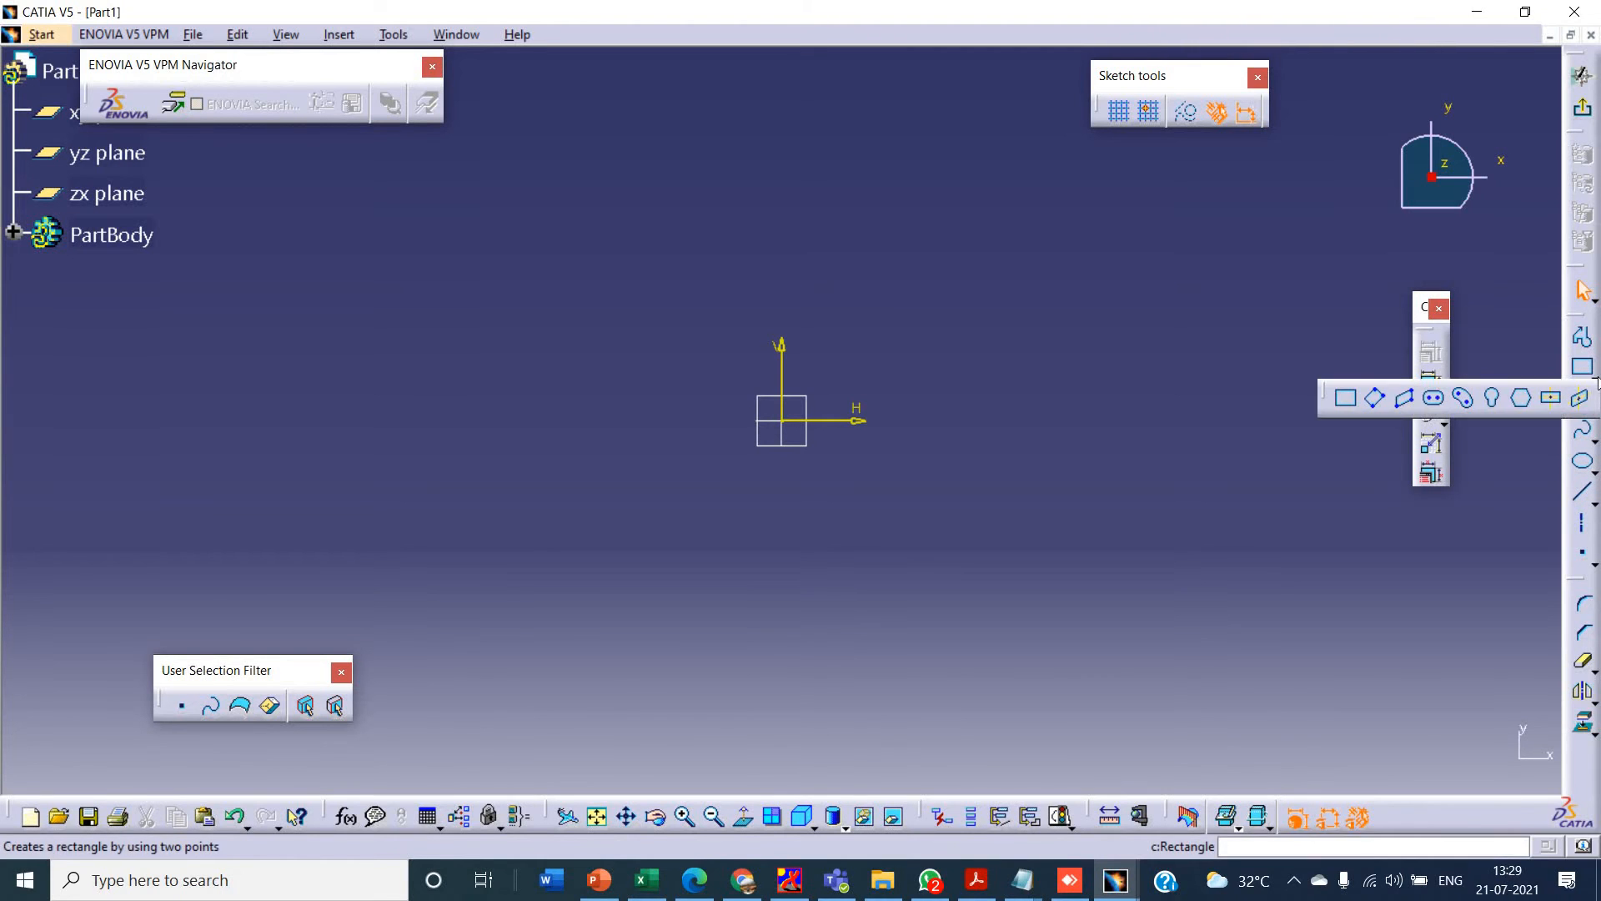
pyautogui.click(1523, 399)
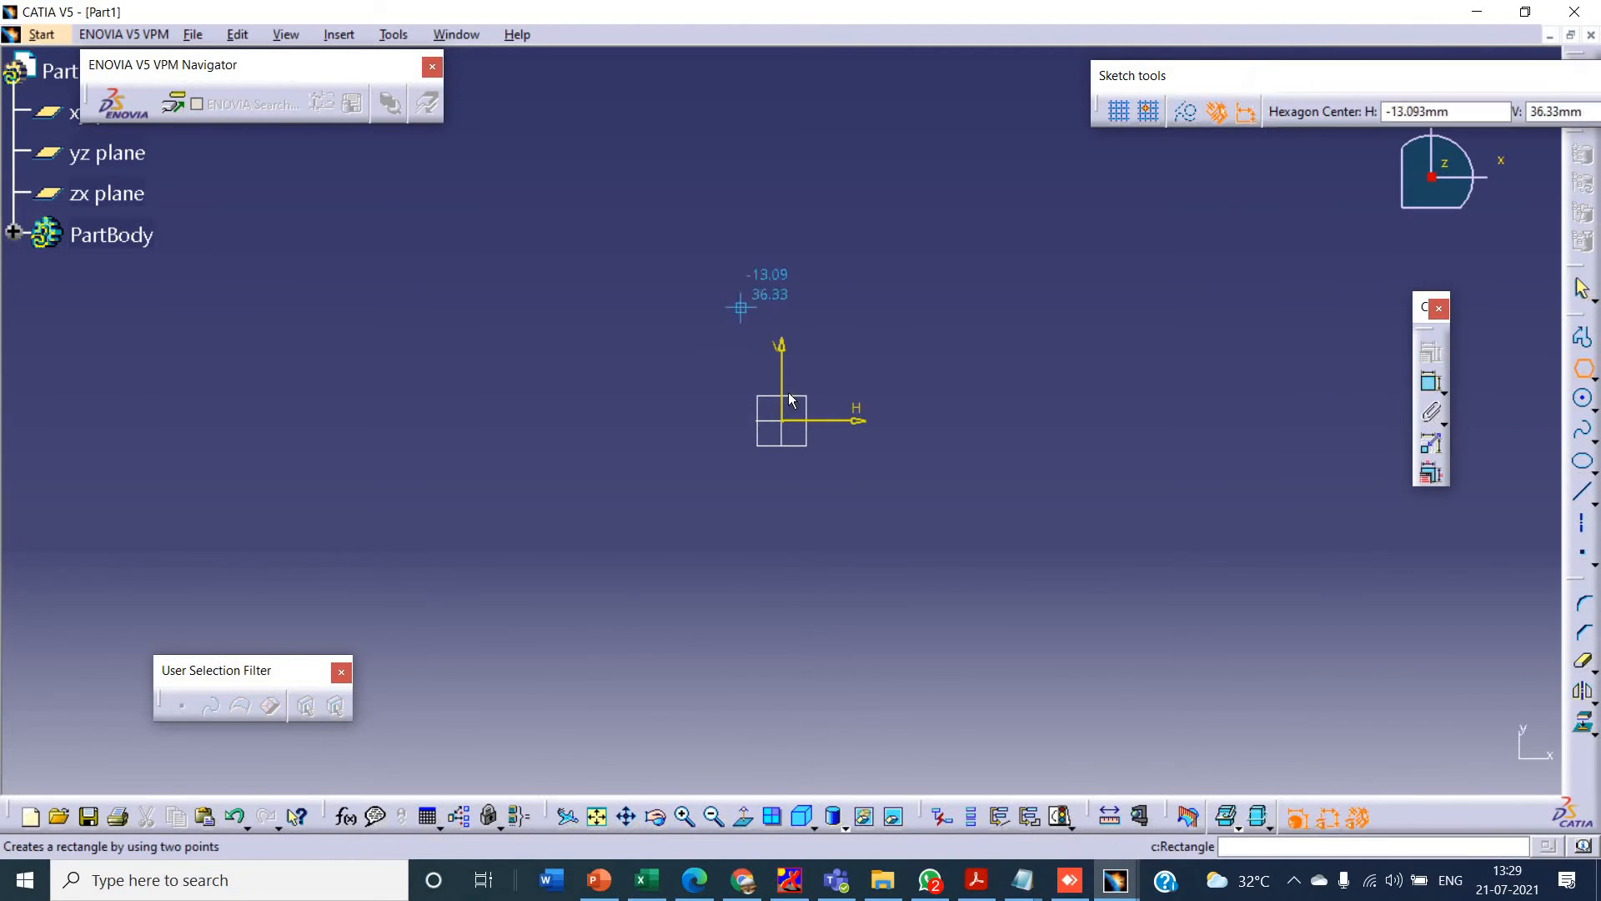
pyautogui.click(839, 437)
pyautogui.click(969, 465)
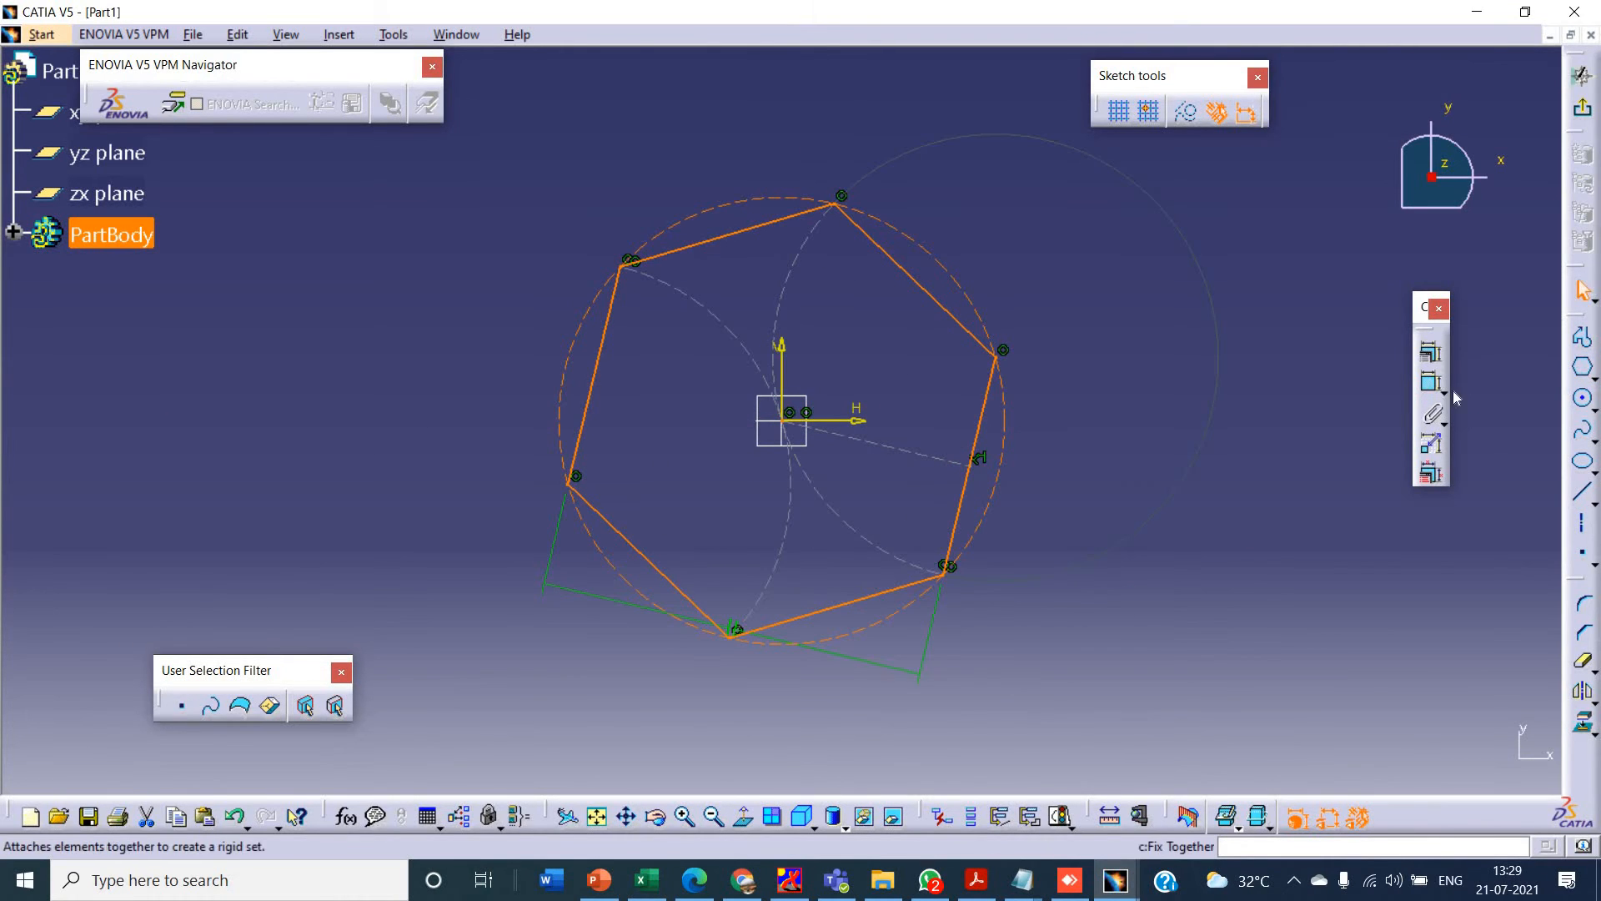
# - Dimension the diameter of the hexagon's circumscribed construction circle and set it to 23 mm
pyautogui.click(1431, 383)
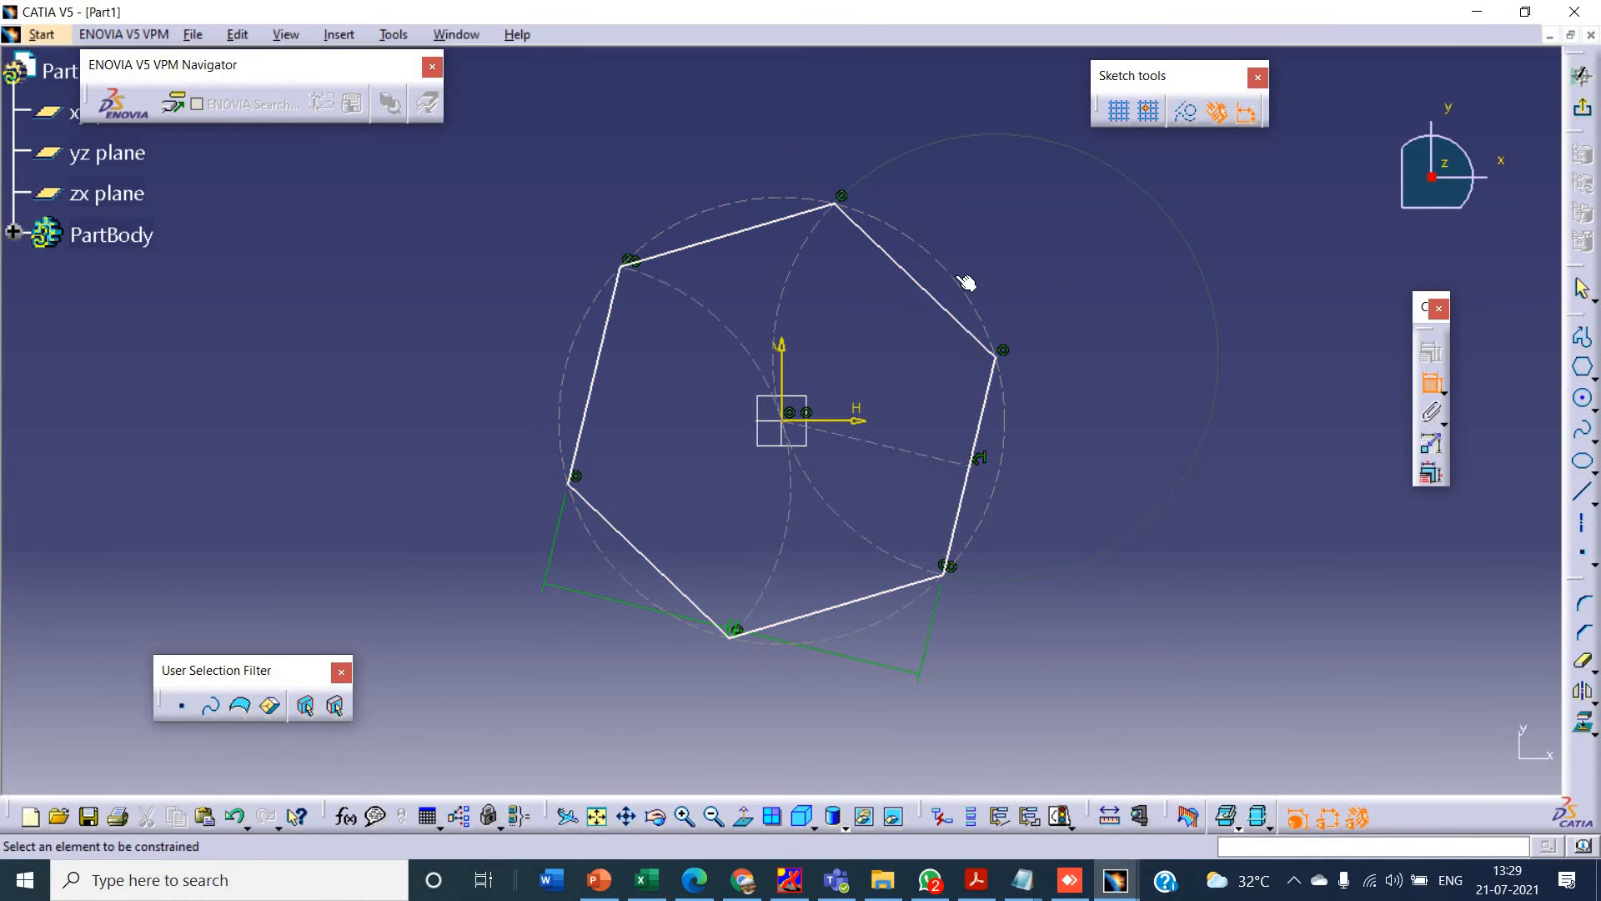
pyautogui.click(956, 278)
pyautogui.click(1047, 249)
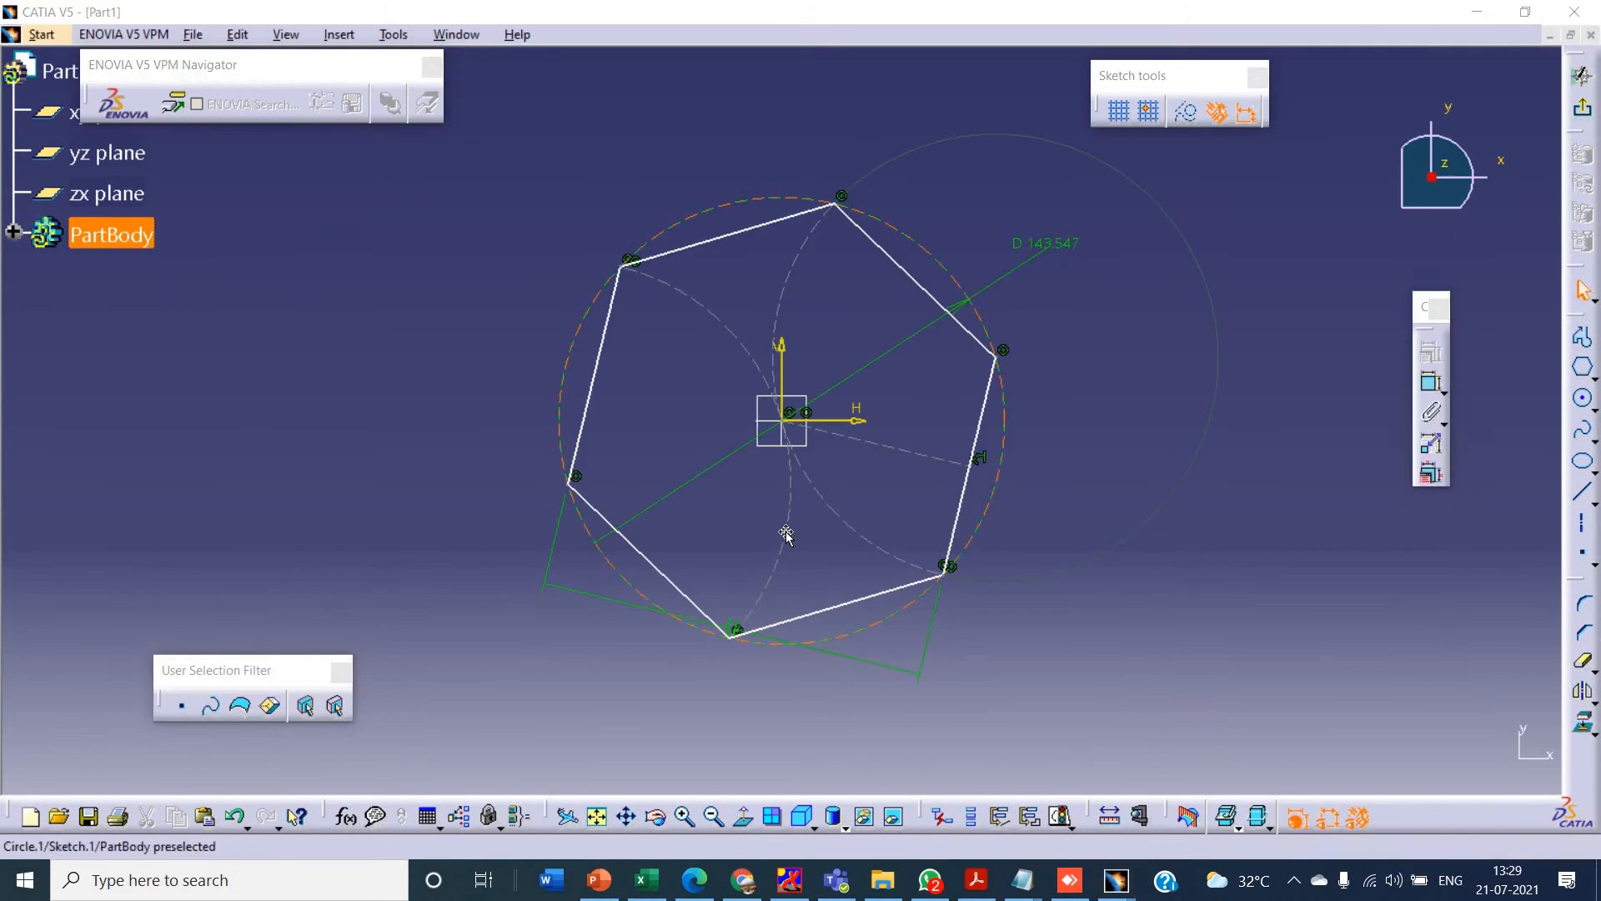
pyautogui.click(598, 881)
pyautogui.hotkey('alt', 'Tab')
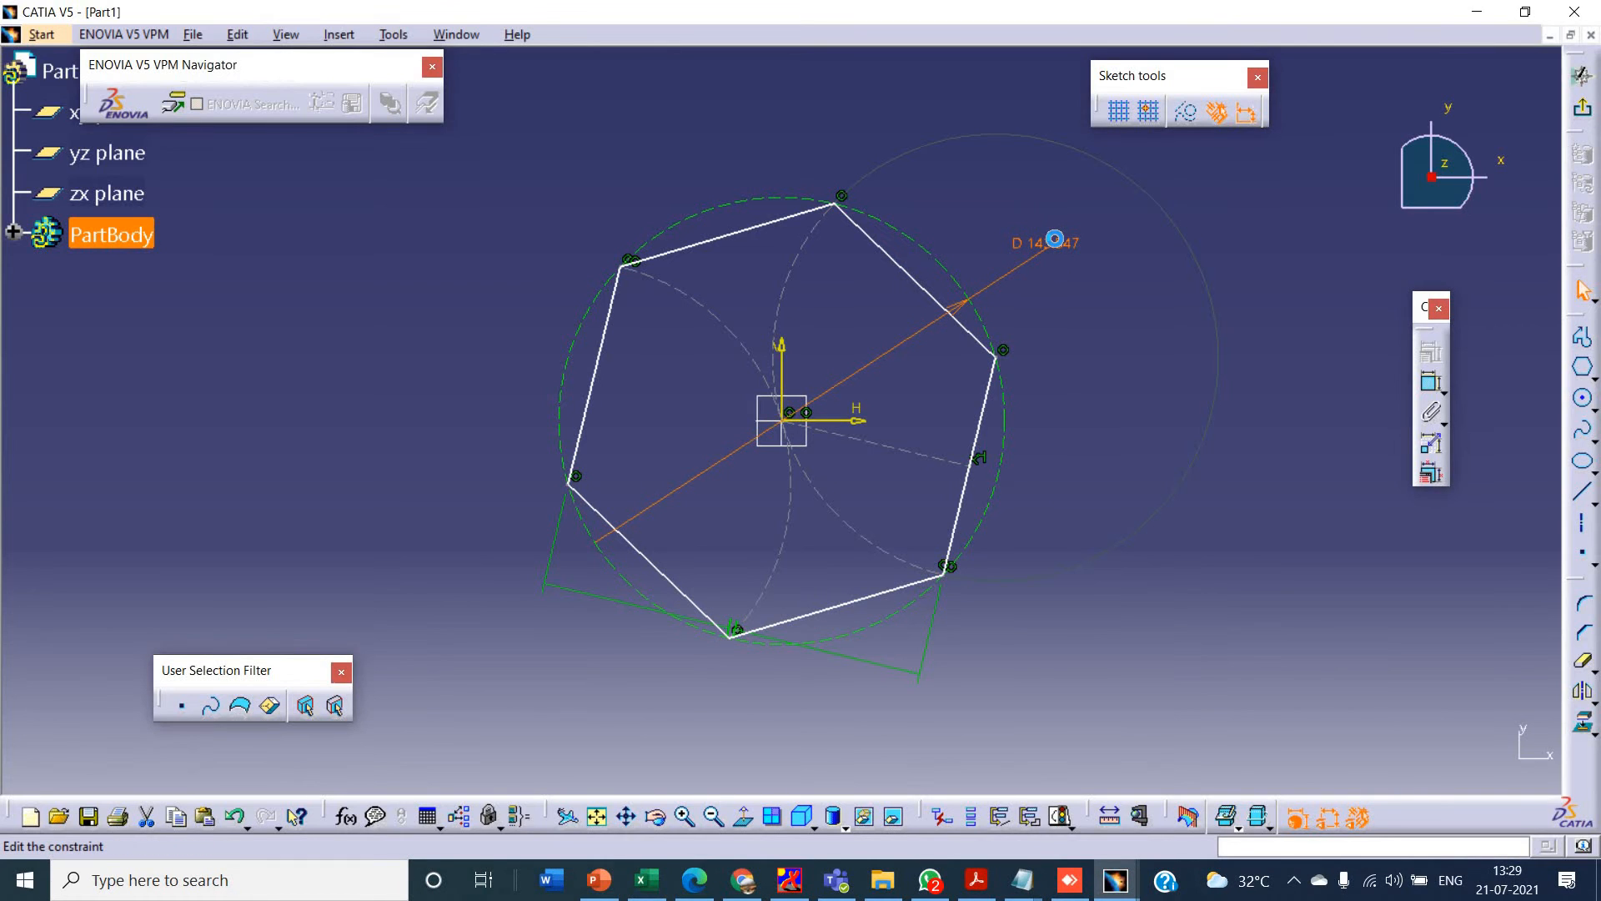
pyautogui.doubleClick(1058, 254)
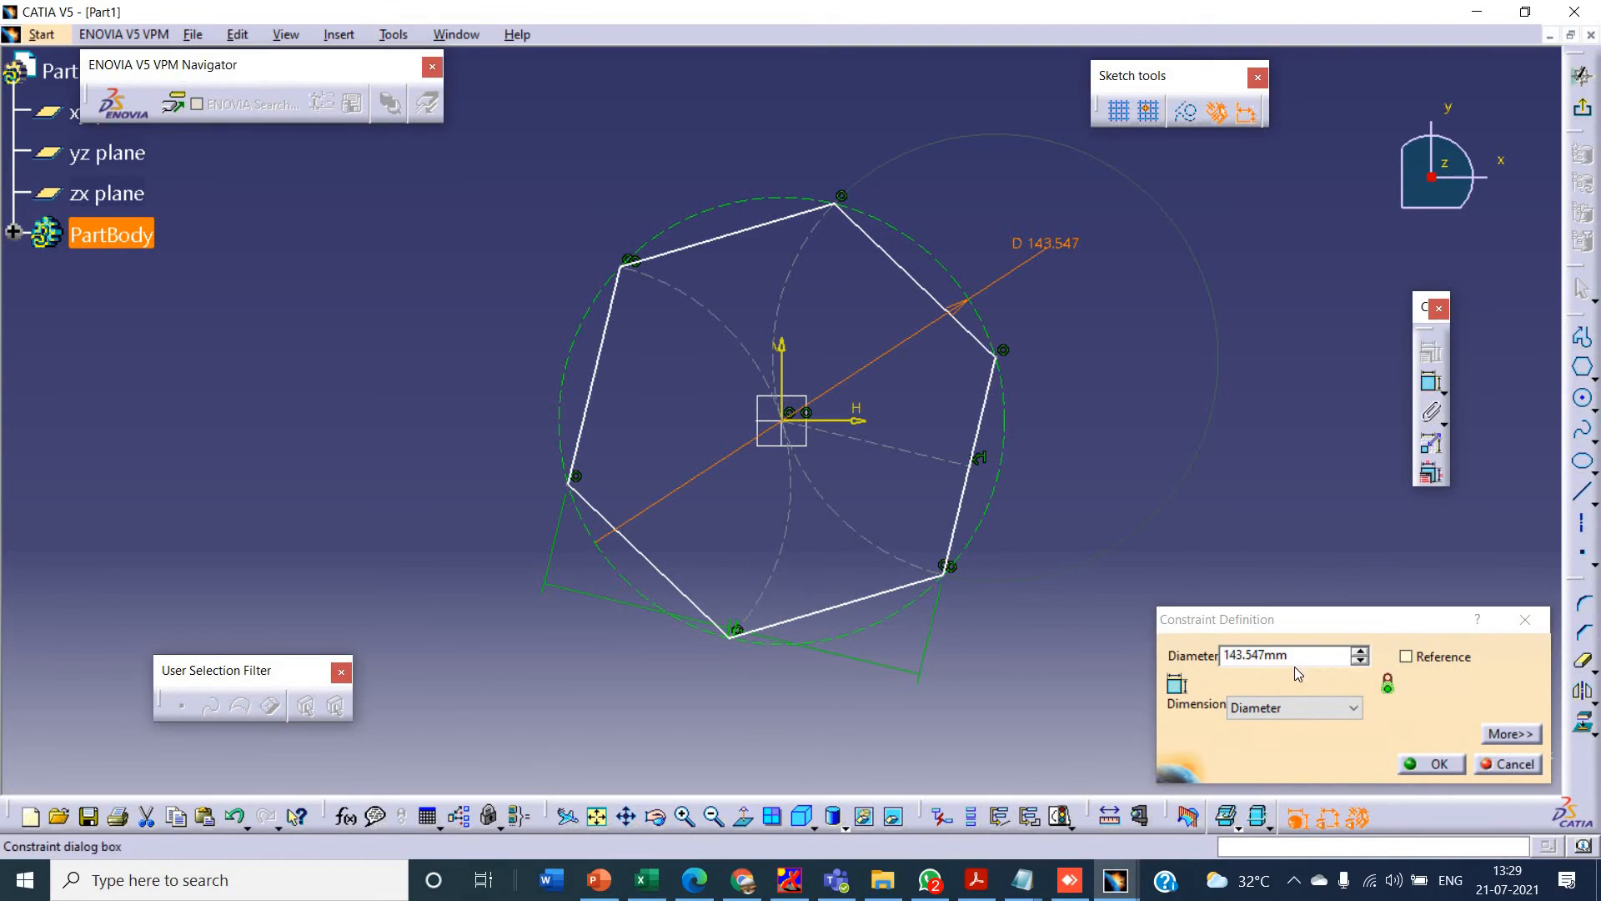
pyautogui.doubleClick(1282, 656)
pyautogui.write('23')
pyautogui.press('Return')
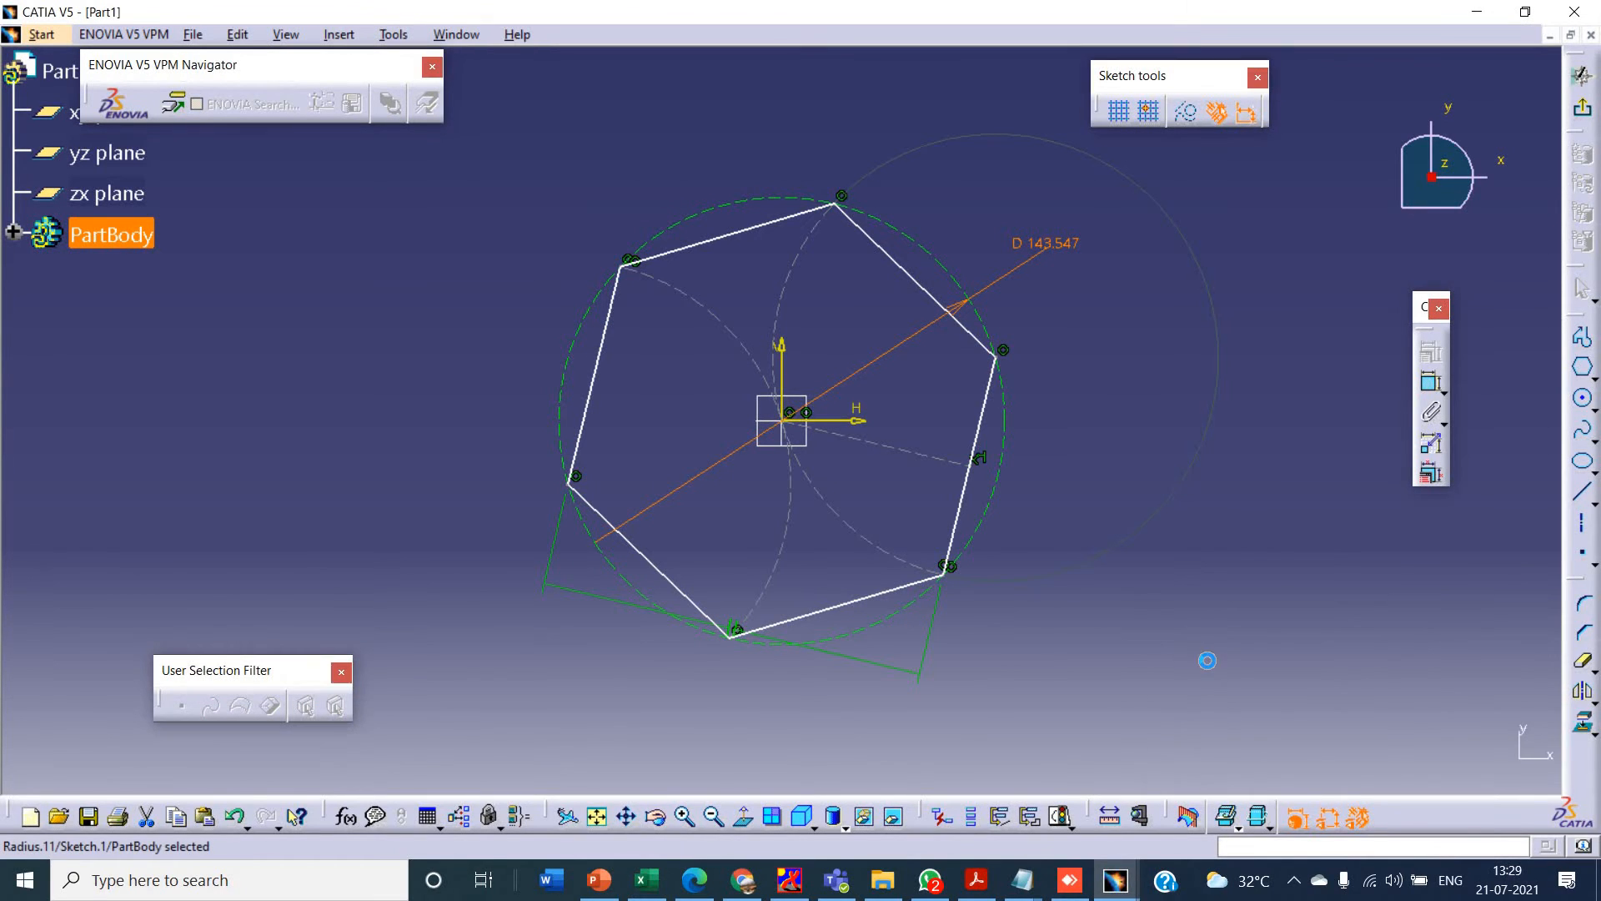
pyautogui.click(596, 816)
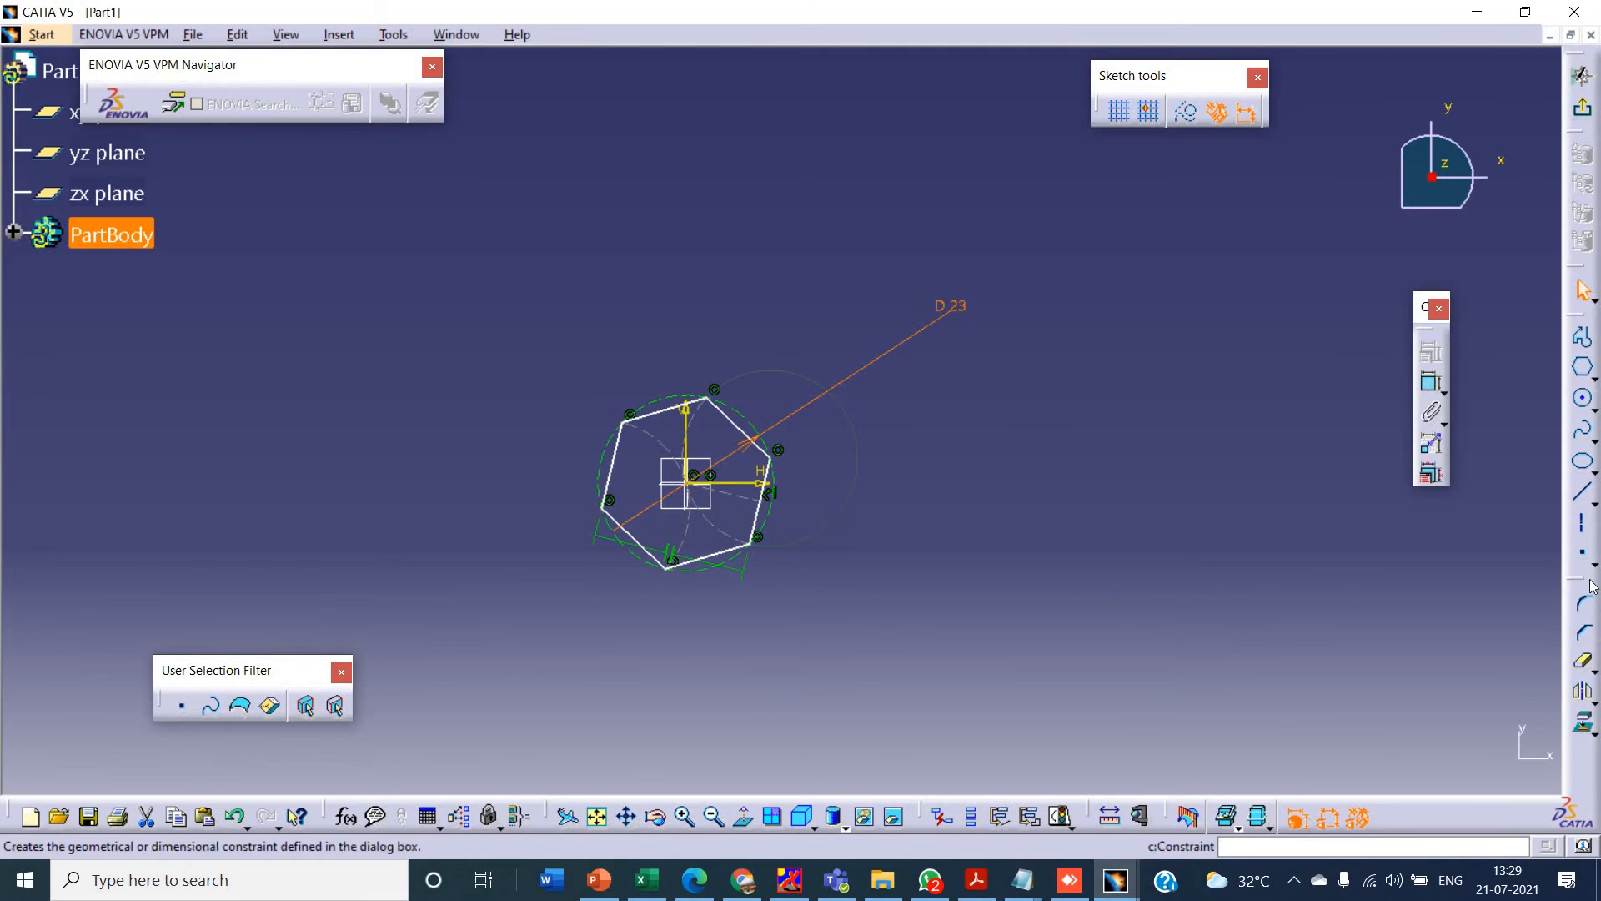
# - Check the Tutorial-5 drawing in PowerPoint, and back in CATIA sketch a vertical axis about 46 mm long and a horizontal axis through the origin
pyautogui.hotkey('alt', 'Tab')
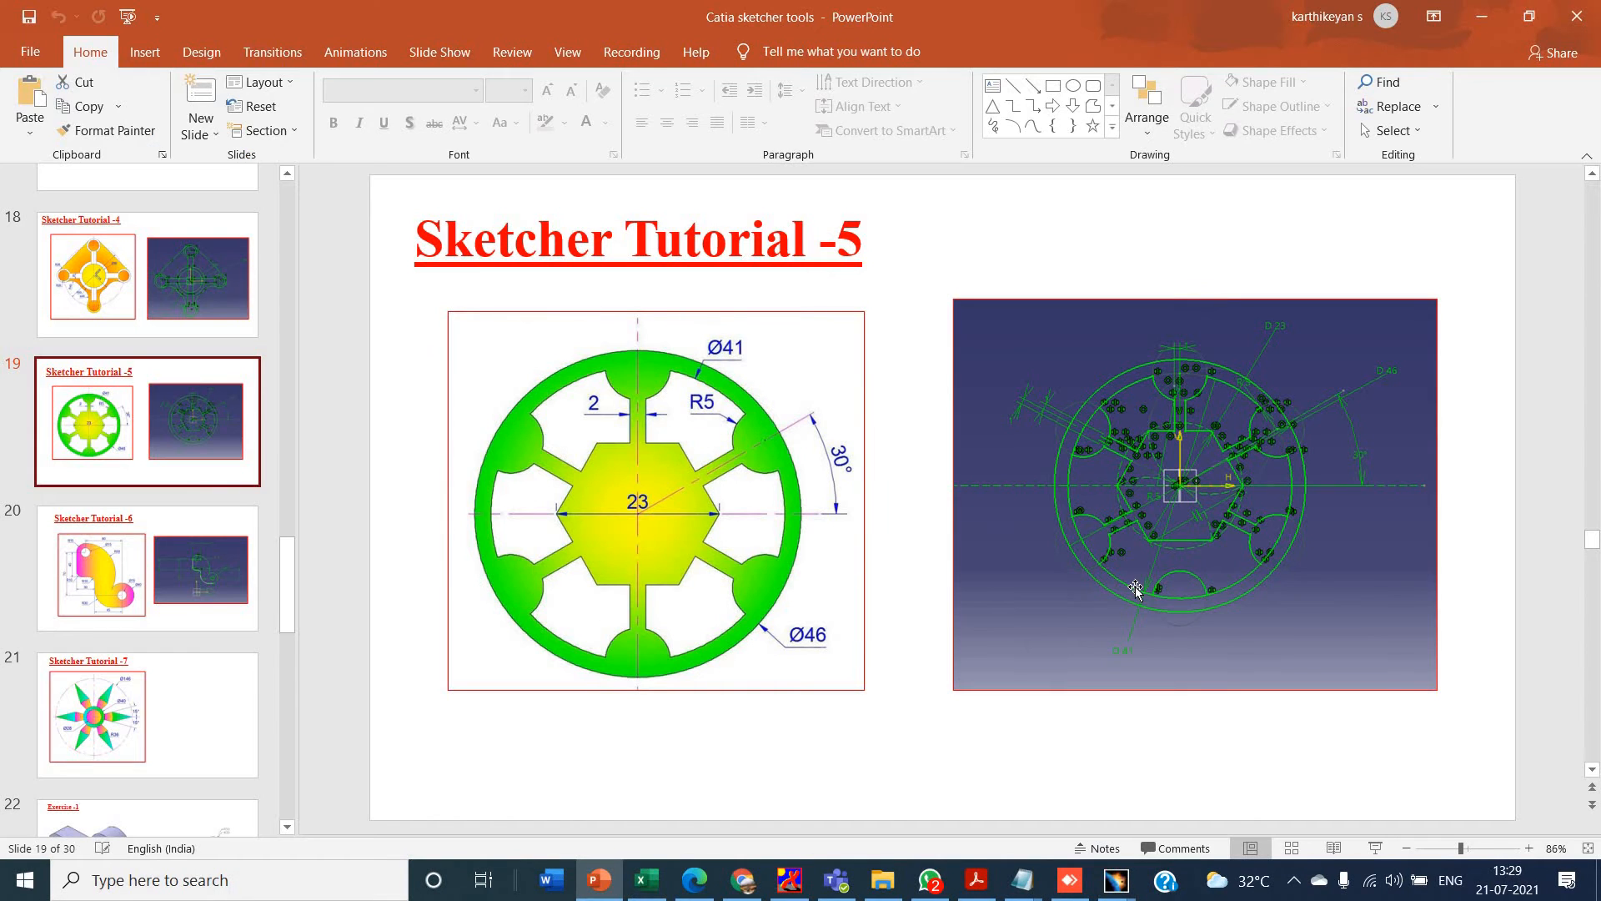
pyautogui.hotkey('alt', 'Tab')
pyautogui.click(1583, 524)
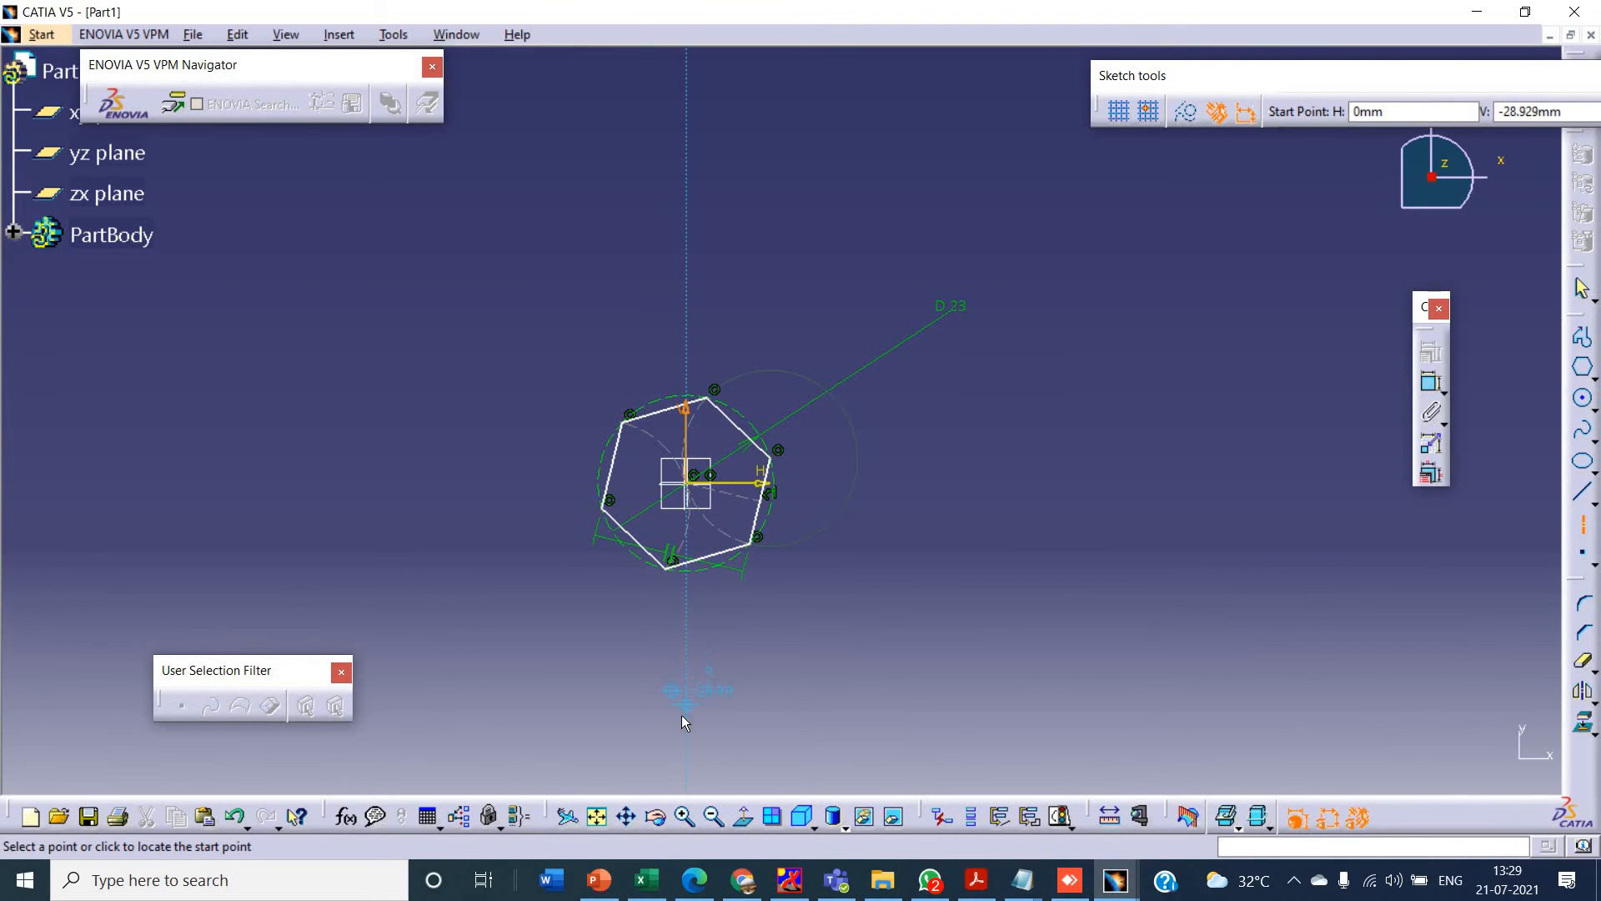
pyautogui.click(686, 725)
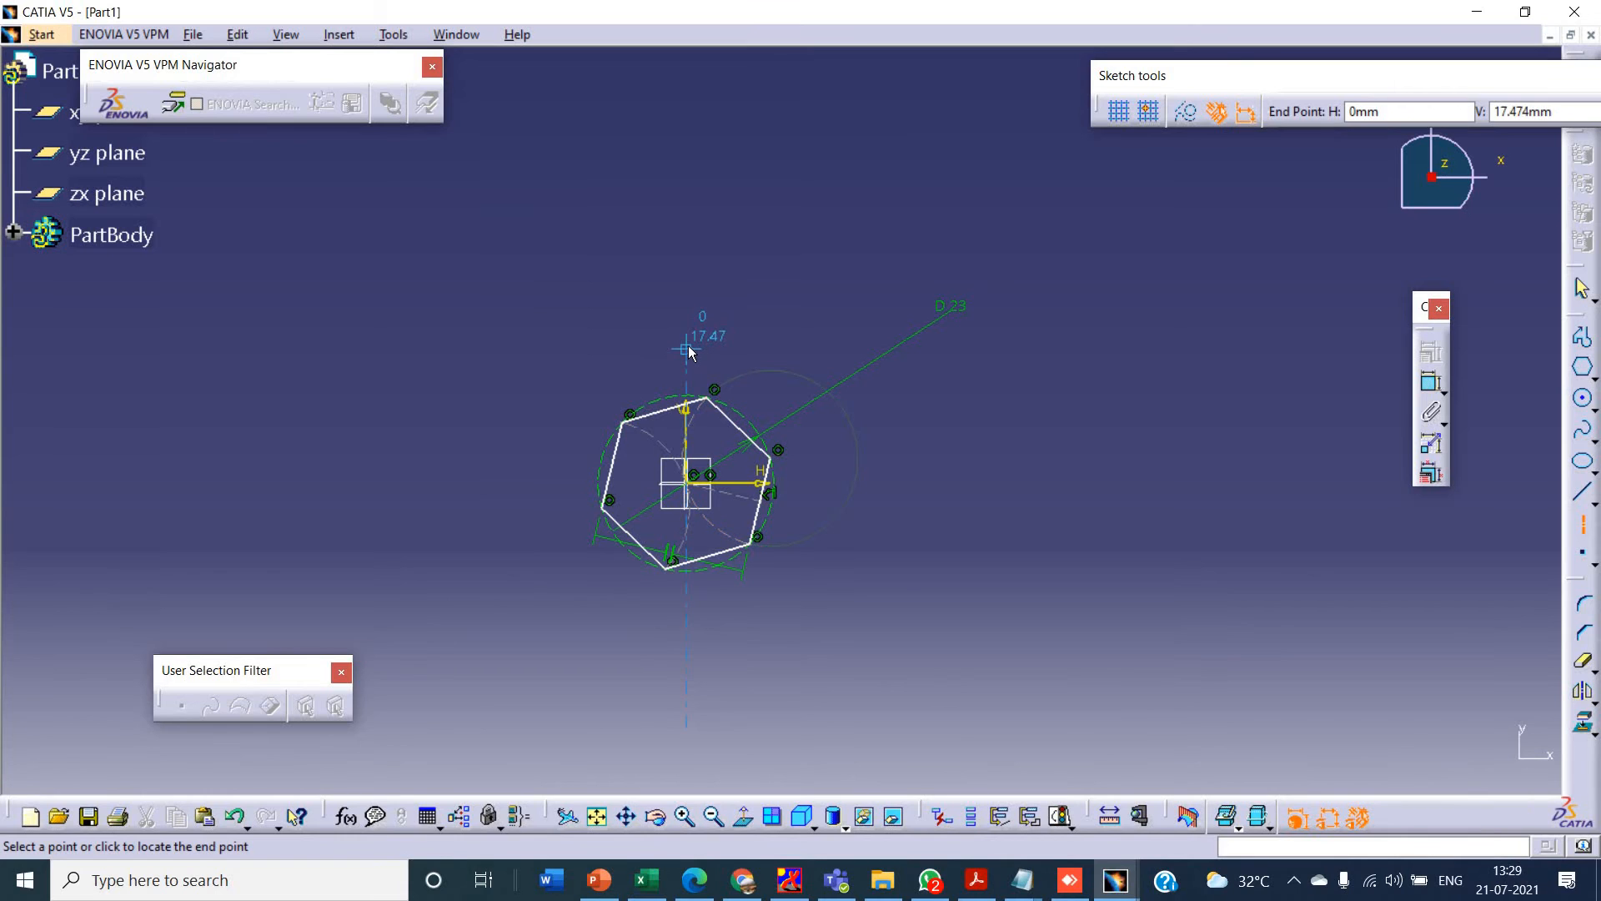
pyautogui.click(688, 345)
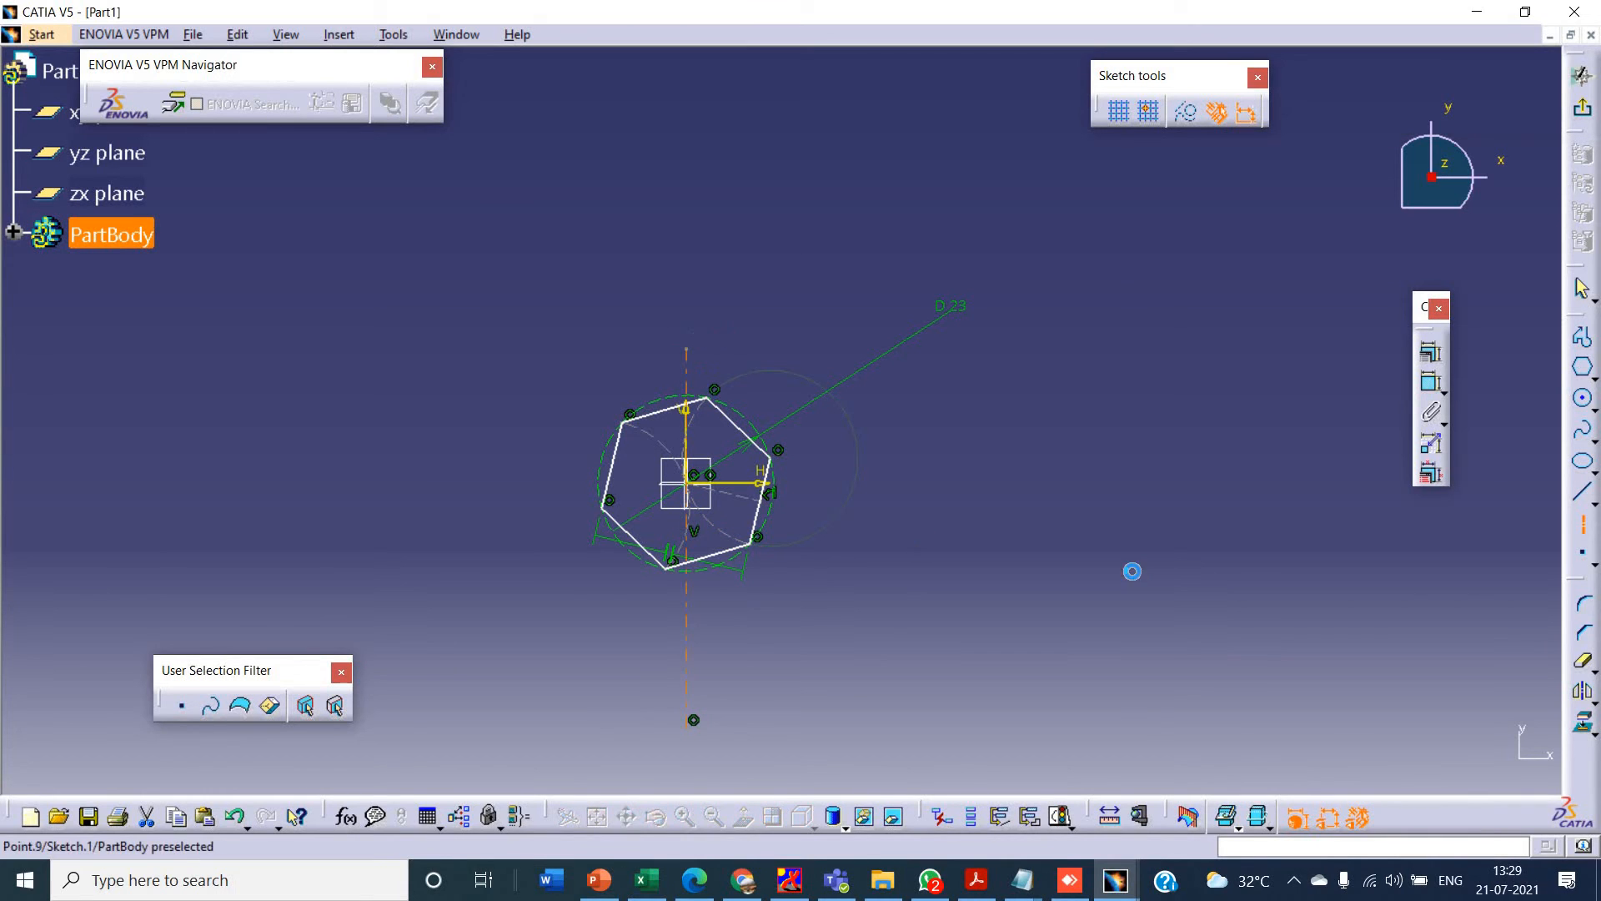
pyautogui.click(1585, 526)
pyautogui.click(553, 490)
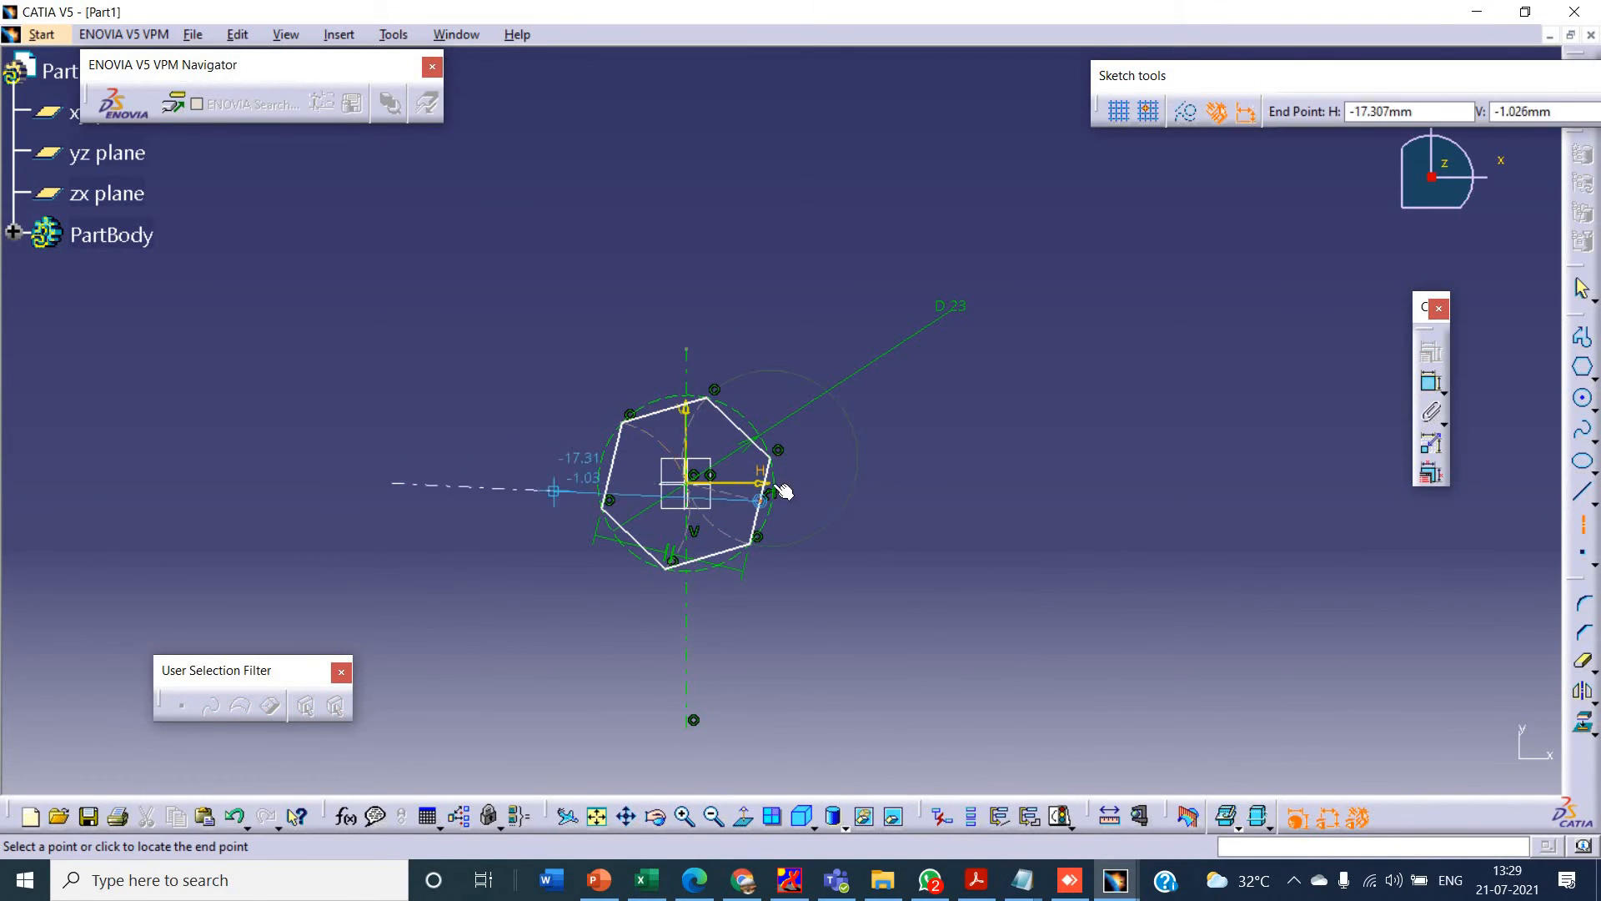
pyautogui.click(866, 483)
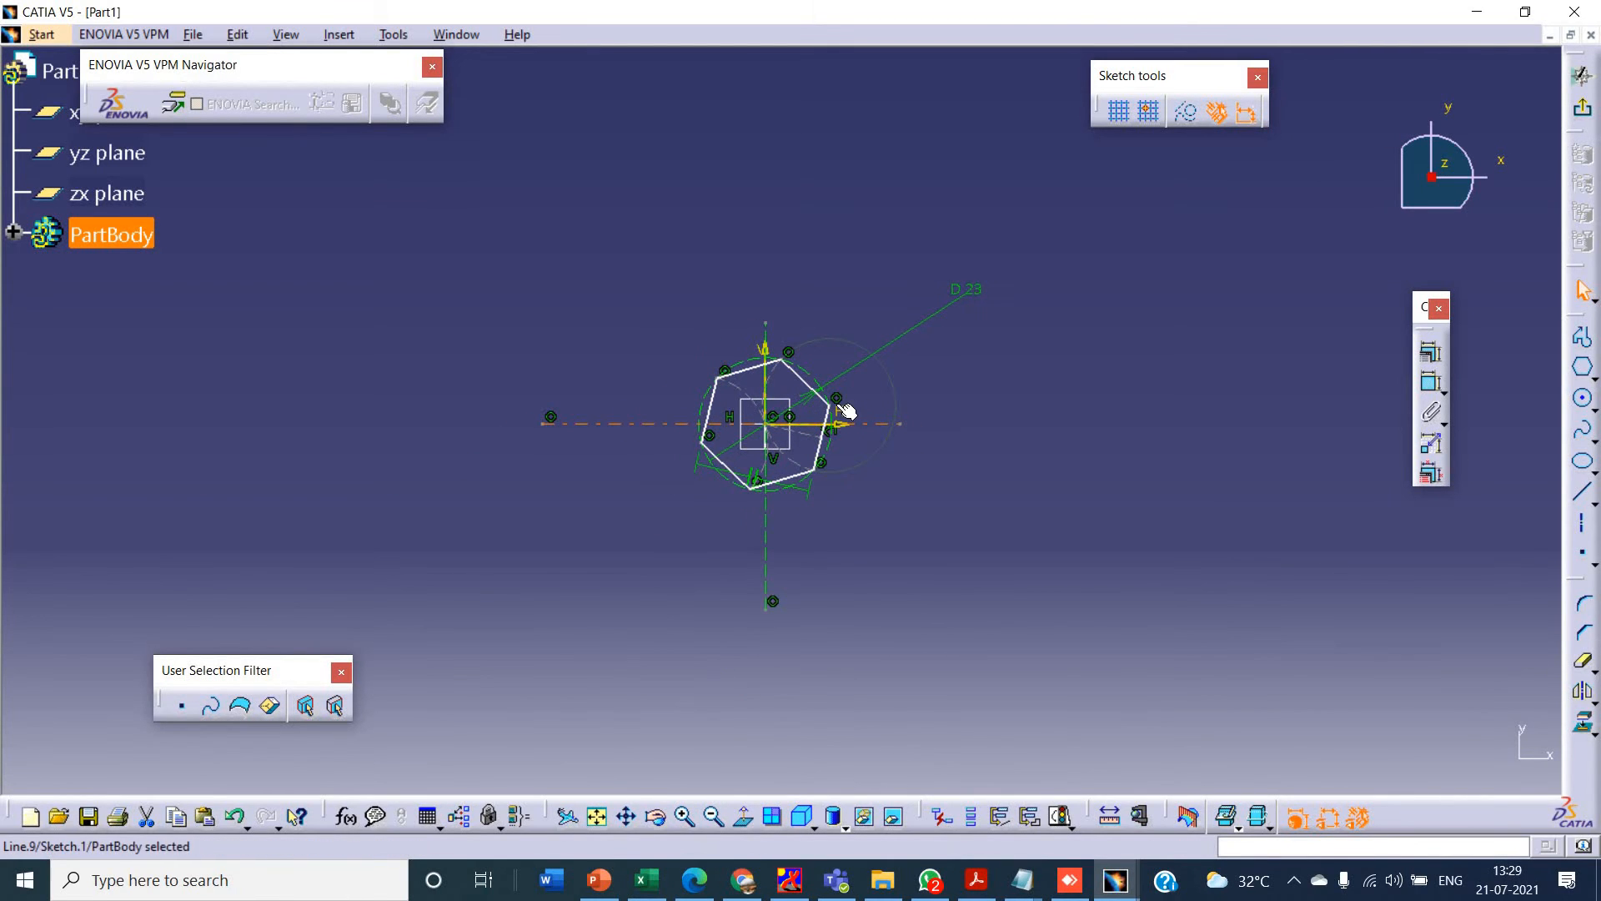
# - Constrain the hexagon's right vertex to be coincident with the horizontal axis
pyautogui.moveTo(831, 407); pyautogui.dragTo(863, 435)
pyautogui.keyDown('ctrl'); pyautogui.click(861, 423); pyautogui.keyUp('ctrl')
pyautogui.click(1435, 346)
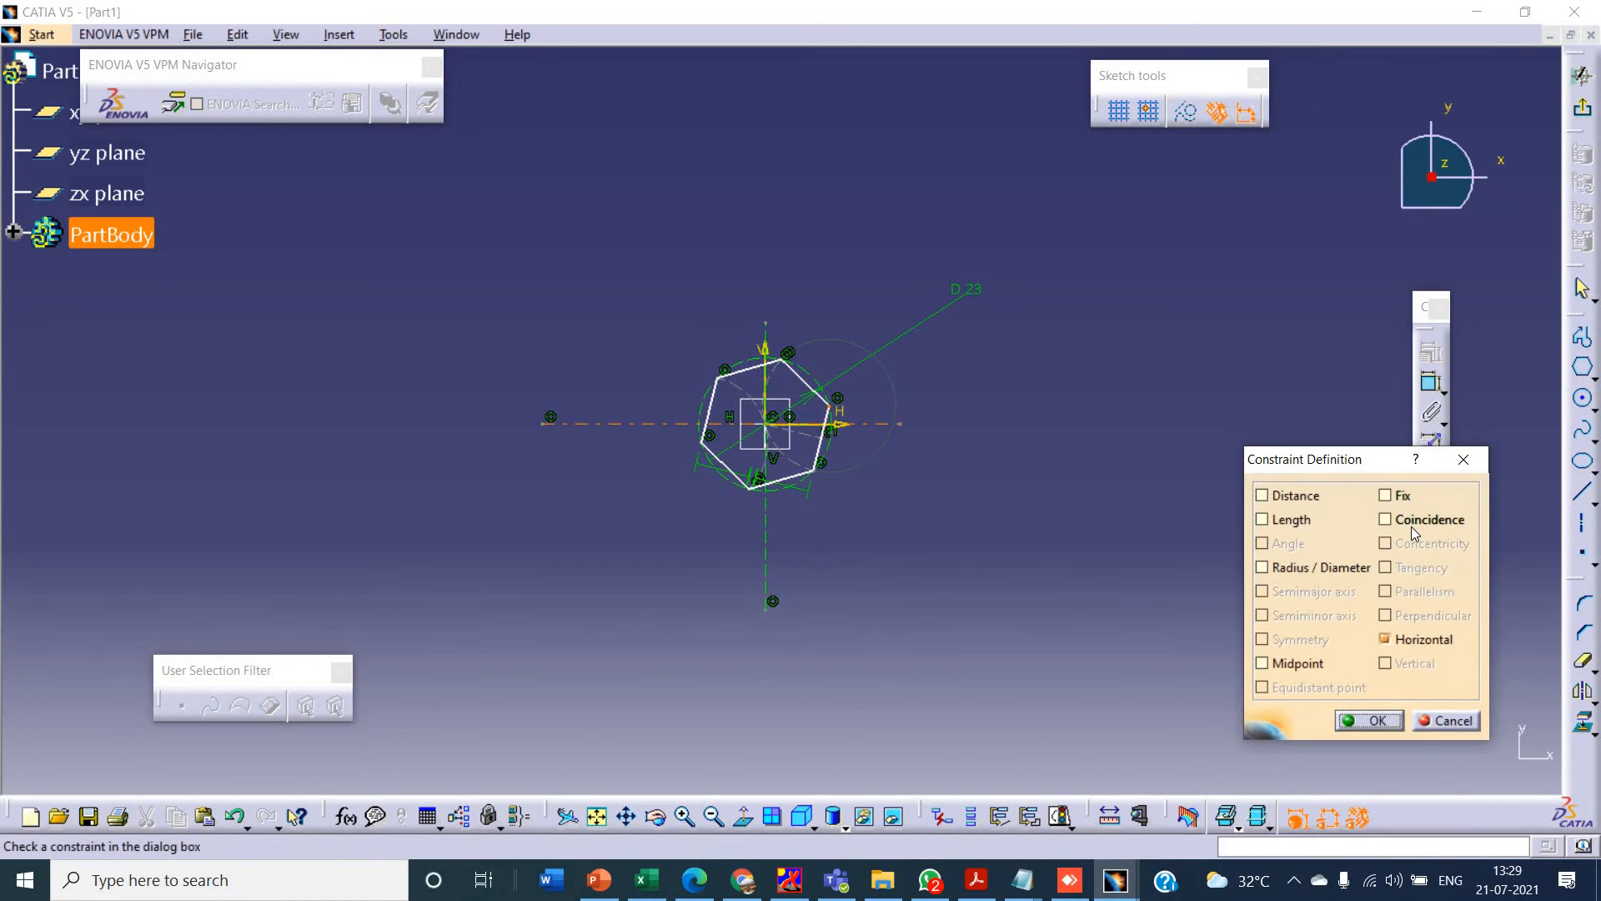
pyautogui.click(1412, 521)
pyautogui.click(1368, 720)
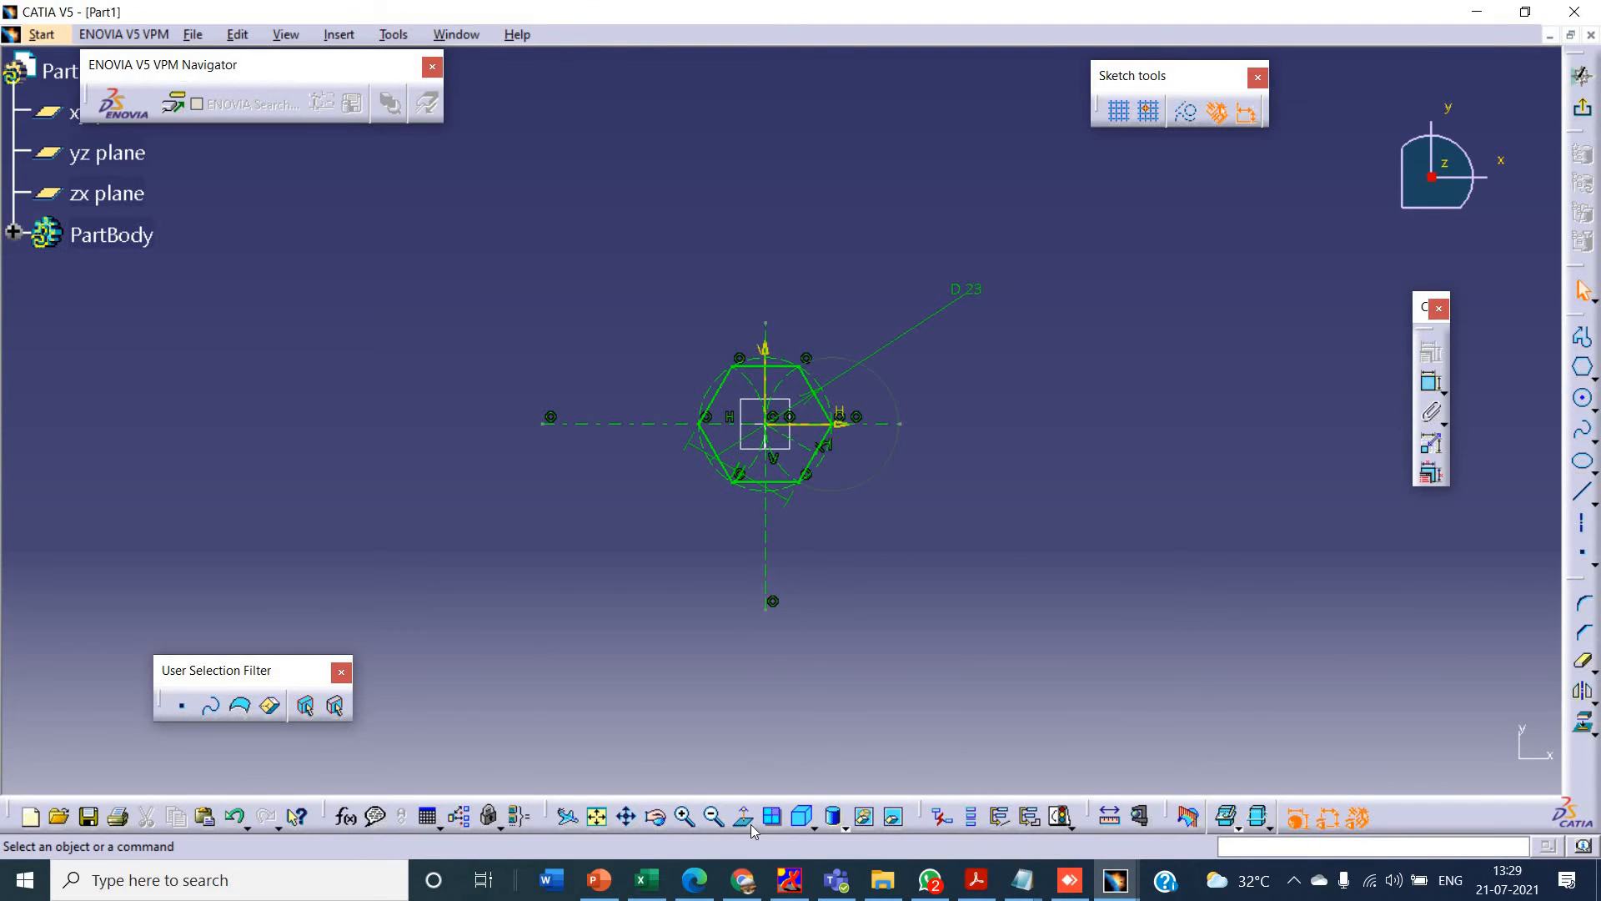
# - Sketch two concentric circles around the hexagon, centred on the origin, about 53 mm and 66 mm in diameter
pyautogui.click(684, 815)
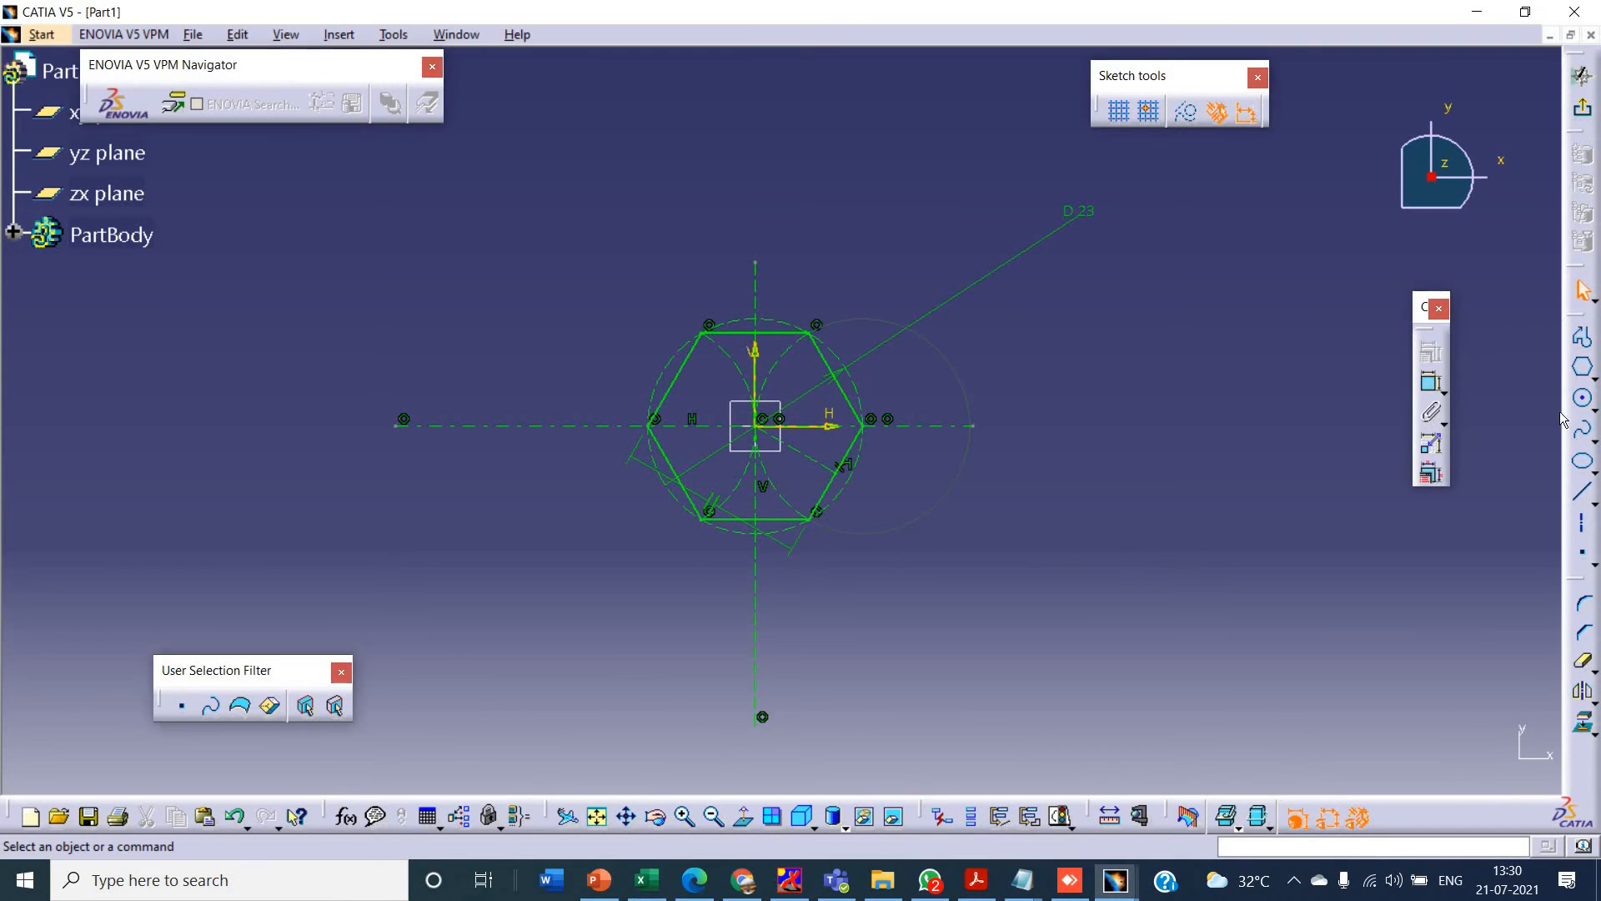
pyautogui.click(1584, 399)
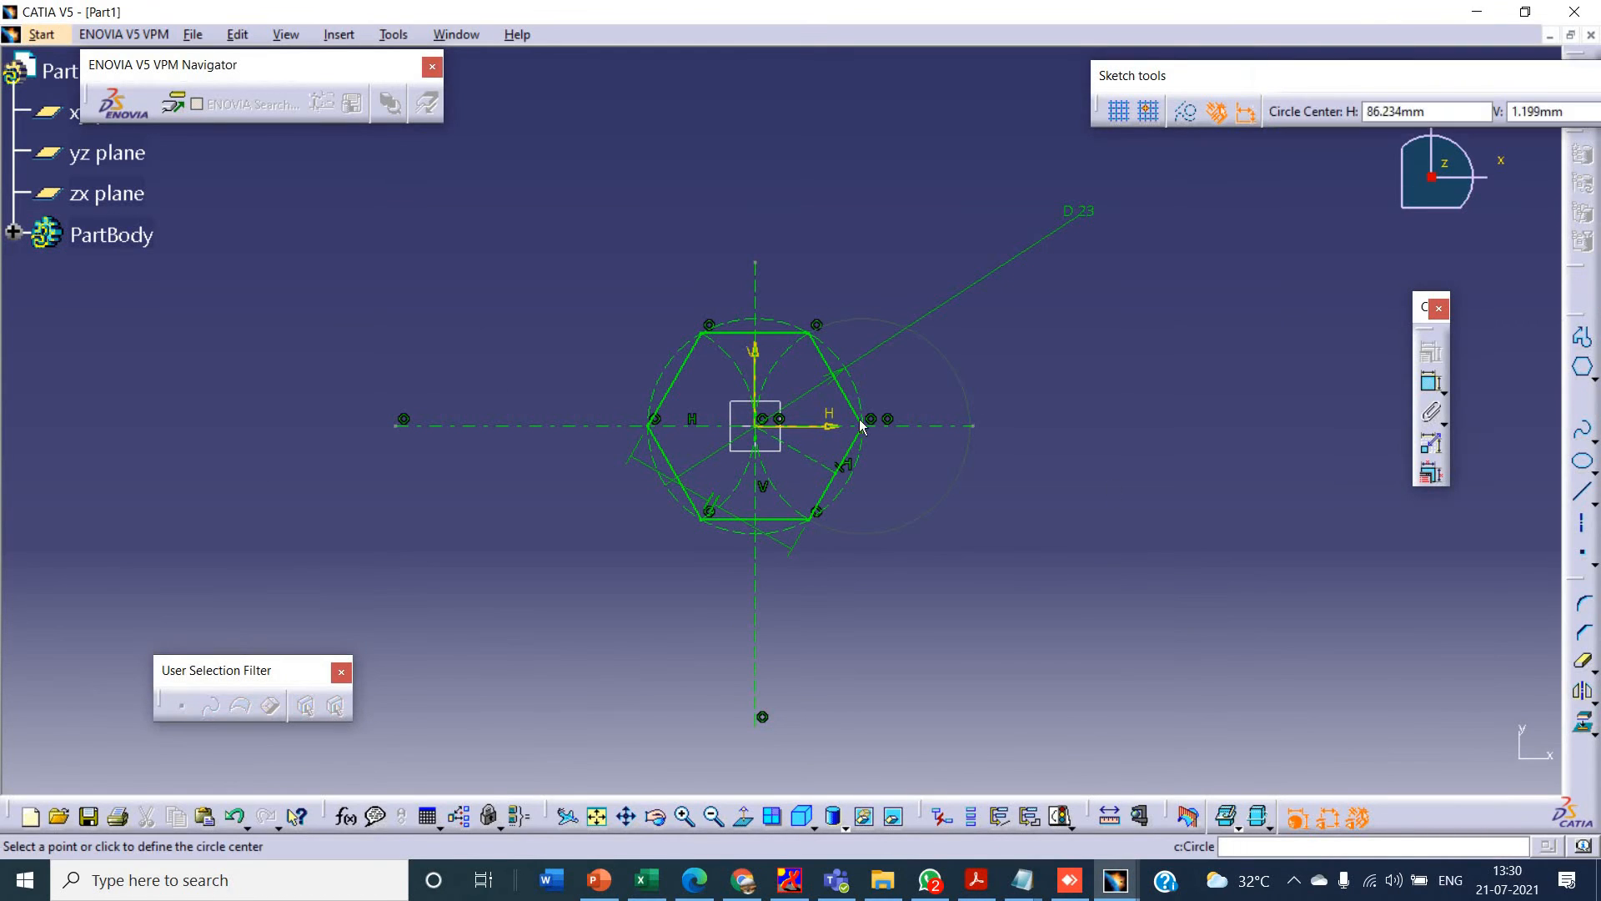
pyautogui.click(770, 430)
pyautogui.click(956, 572)
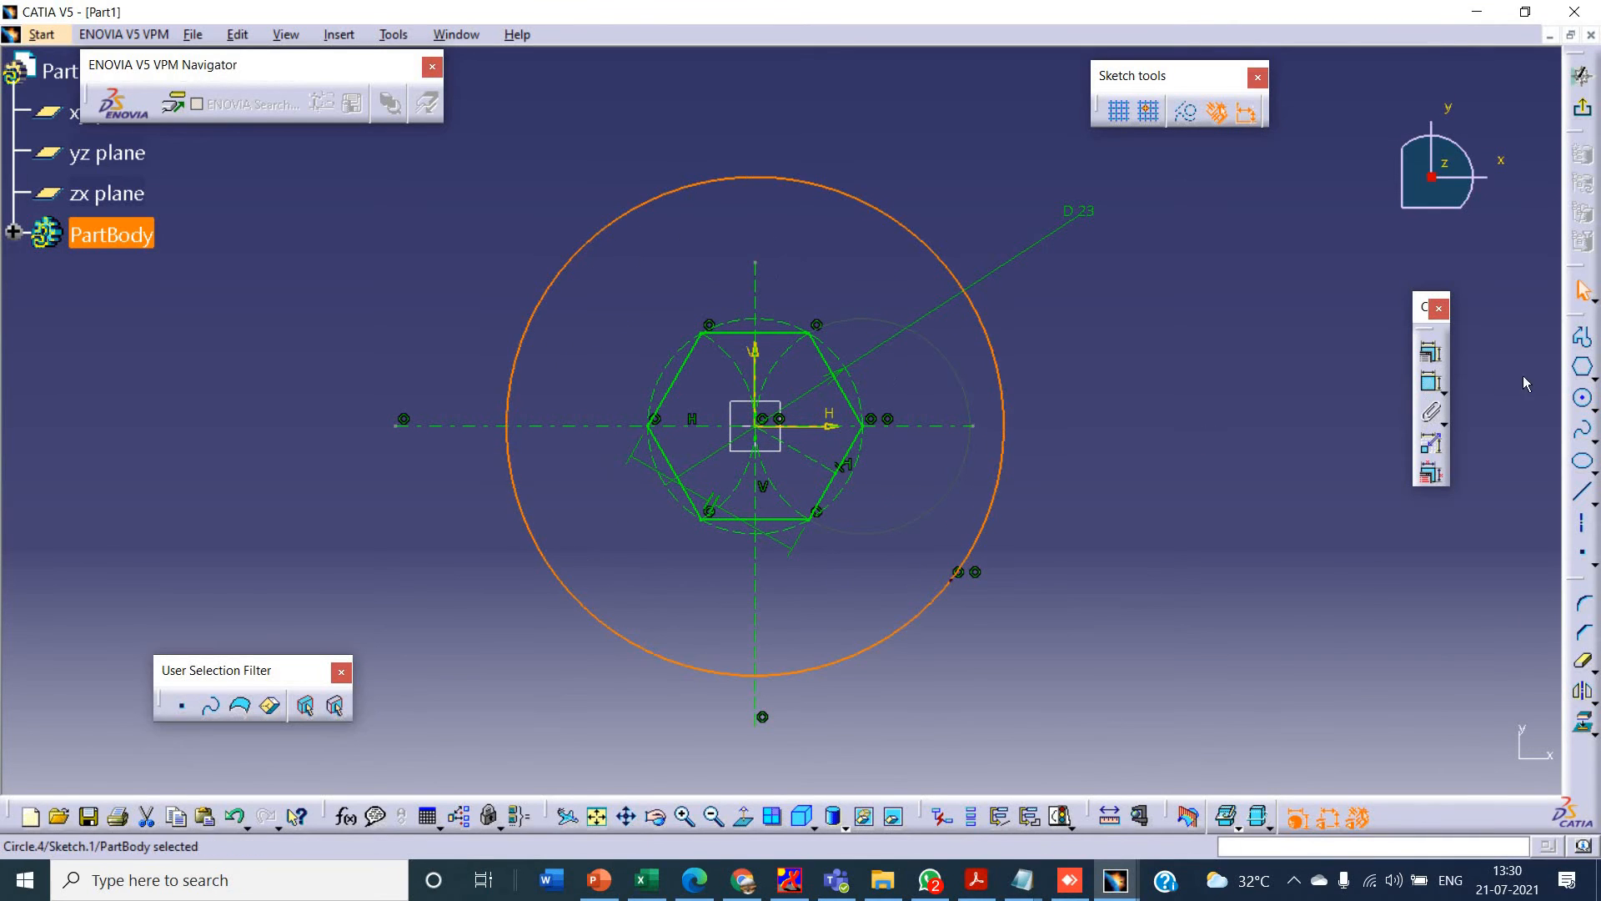
pyautogui.click(1583, 400)
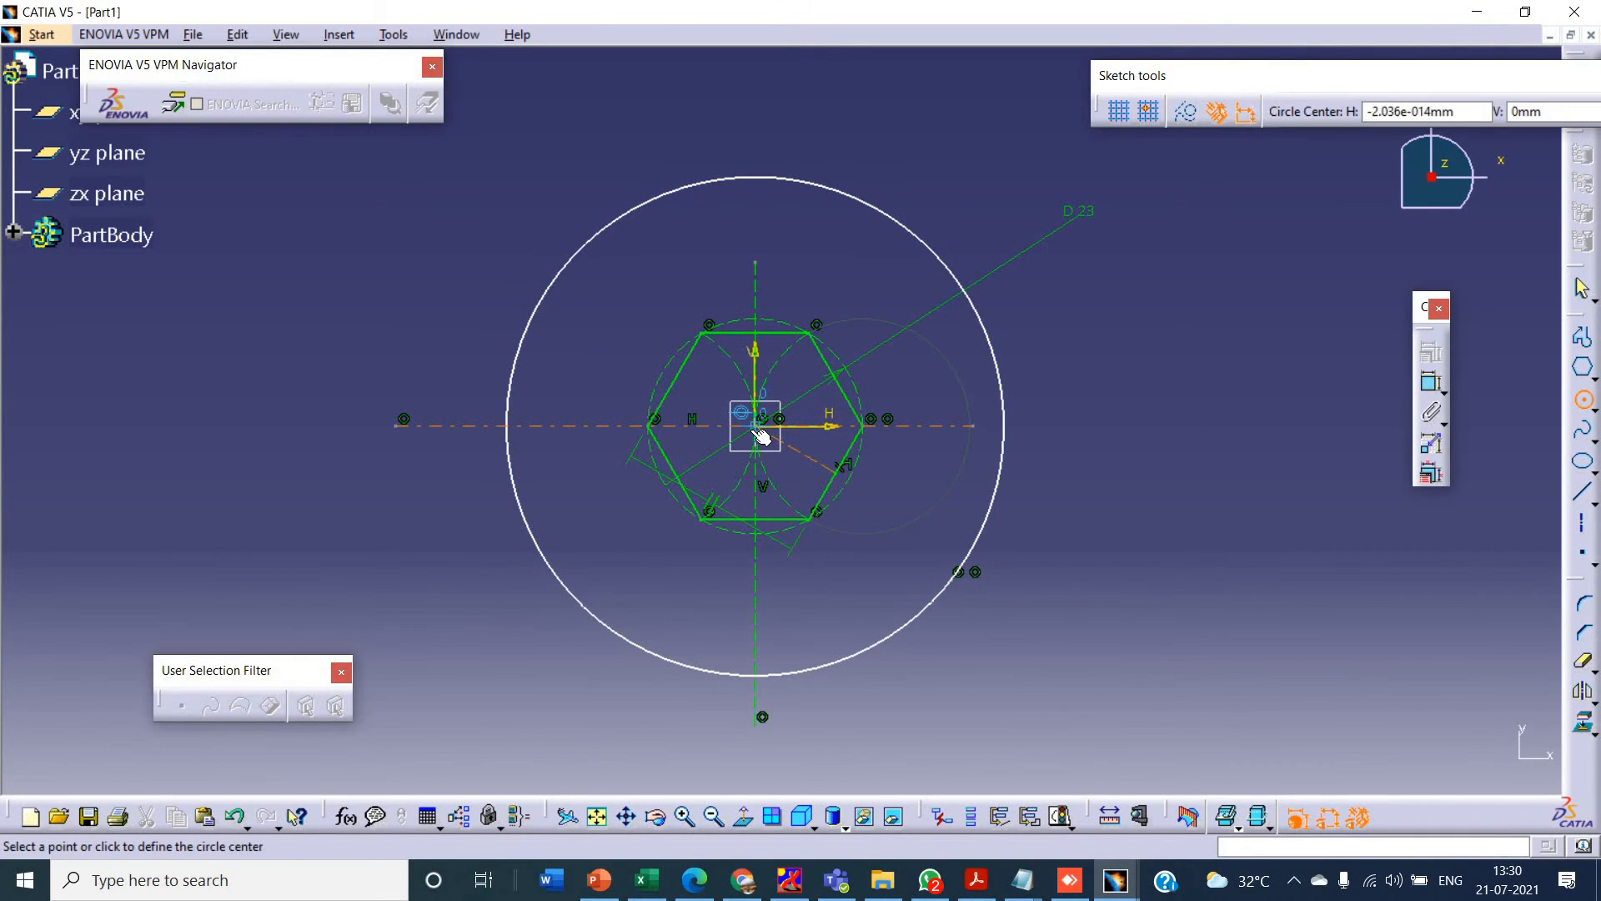
pyautogui.click(770, 431)
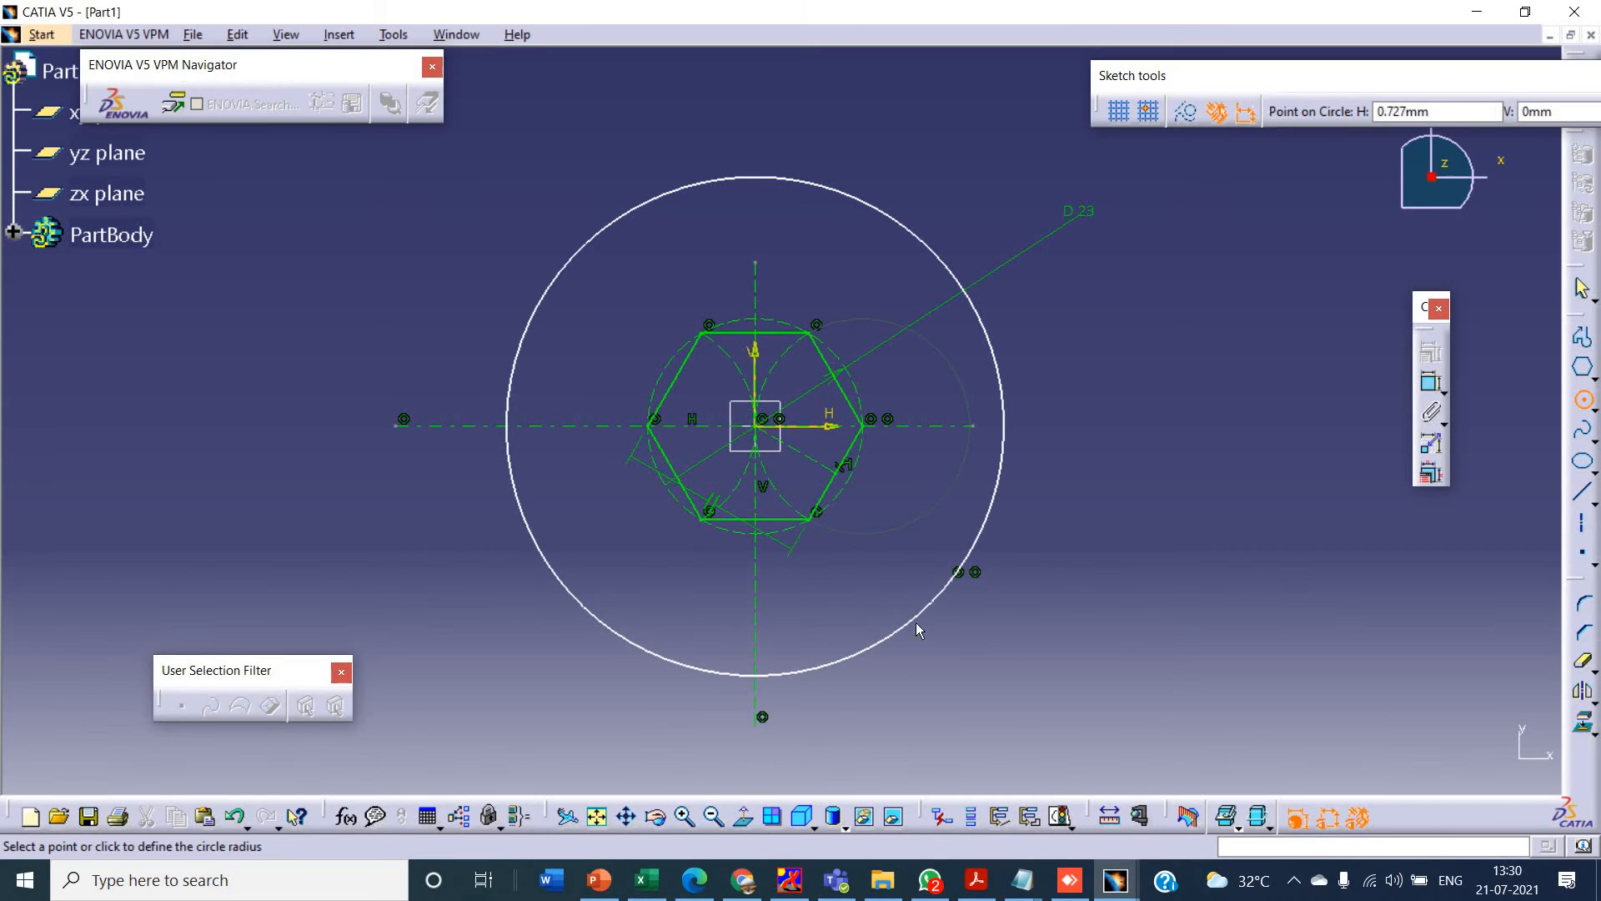
pyautogui.click(972, 647)
# - Dimension the diameters of the outer and inner concentric circles
pyautogui.click(1430, 385)
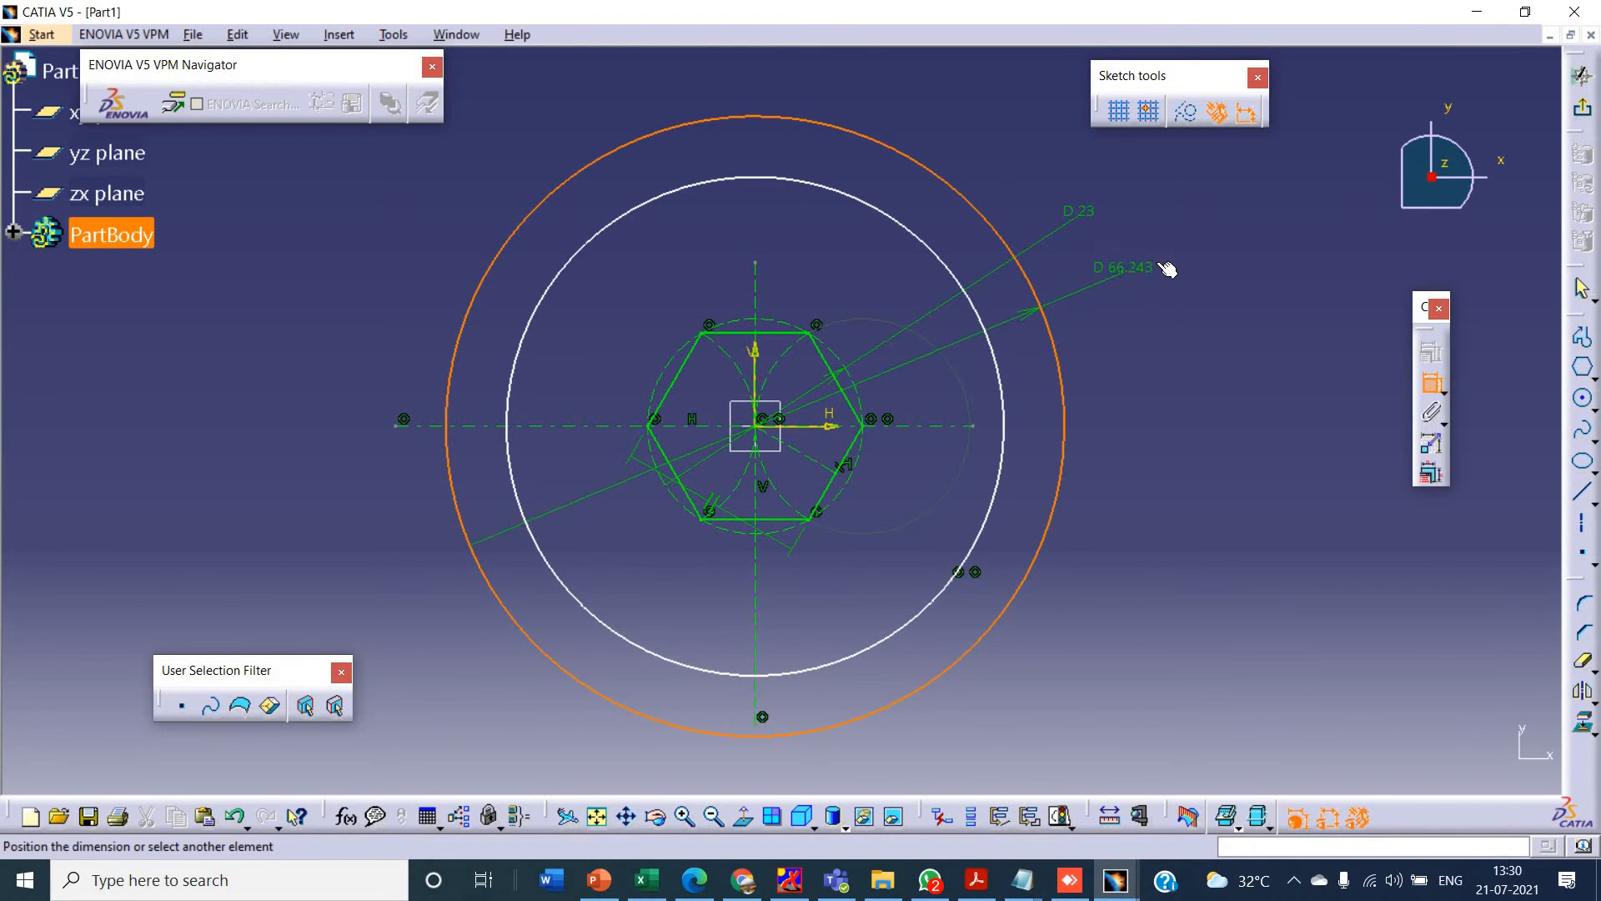
pyautogui.click(1162, 261)
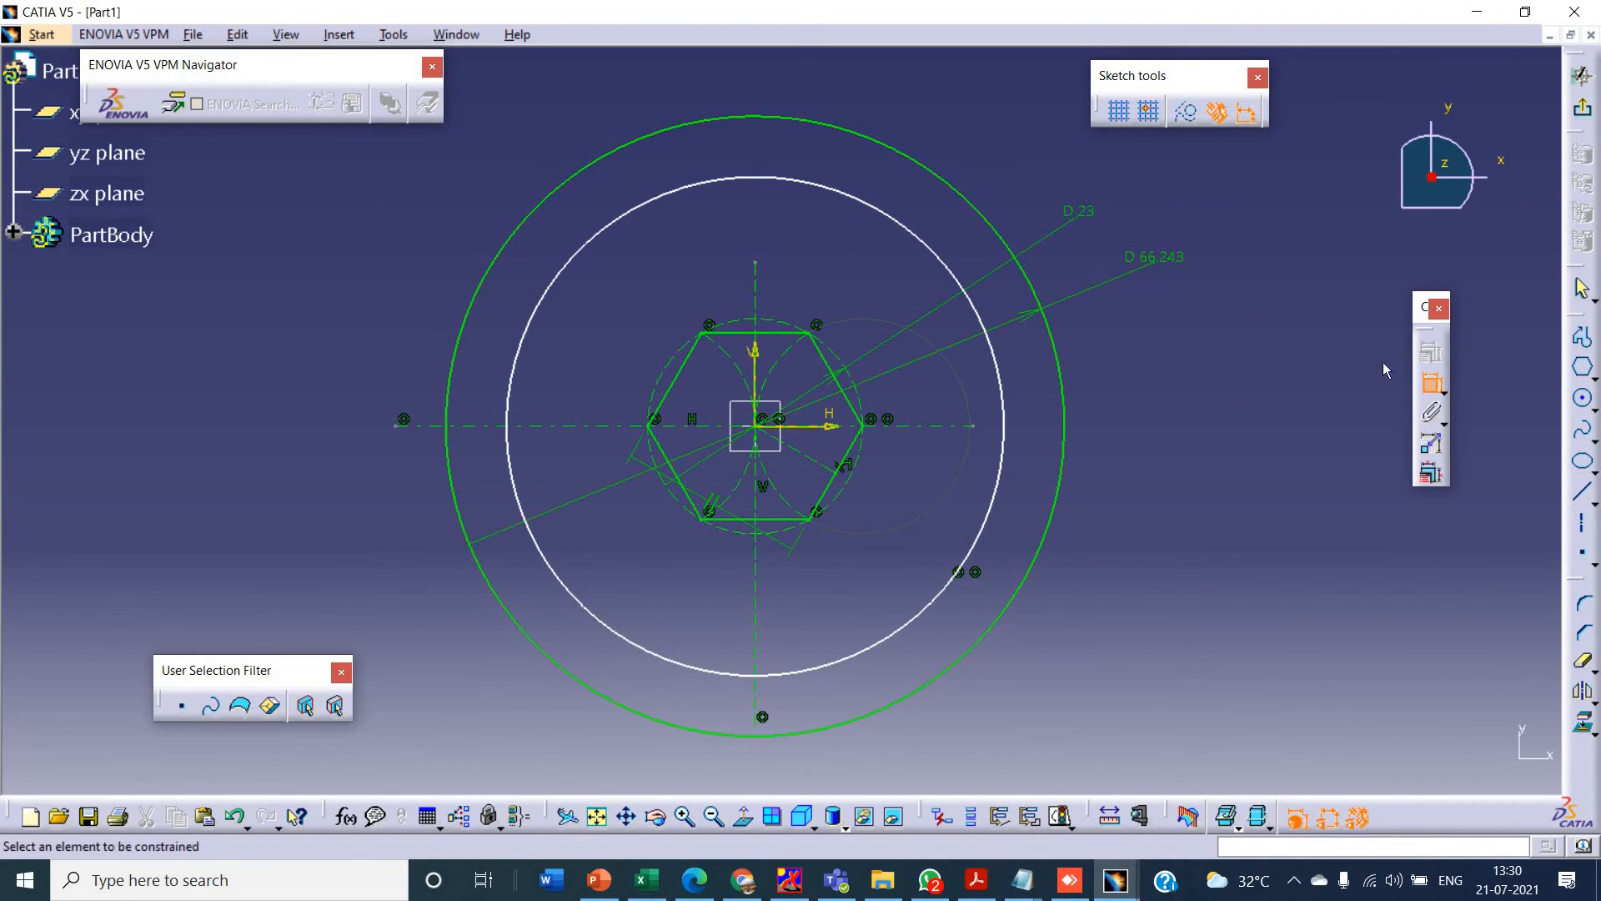
pyautogui.click(934, 248)
pyautogui.click(999, 134)
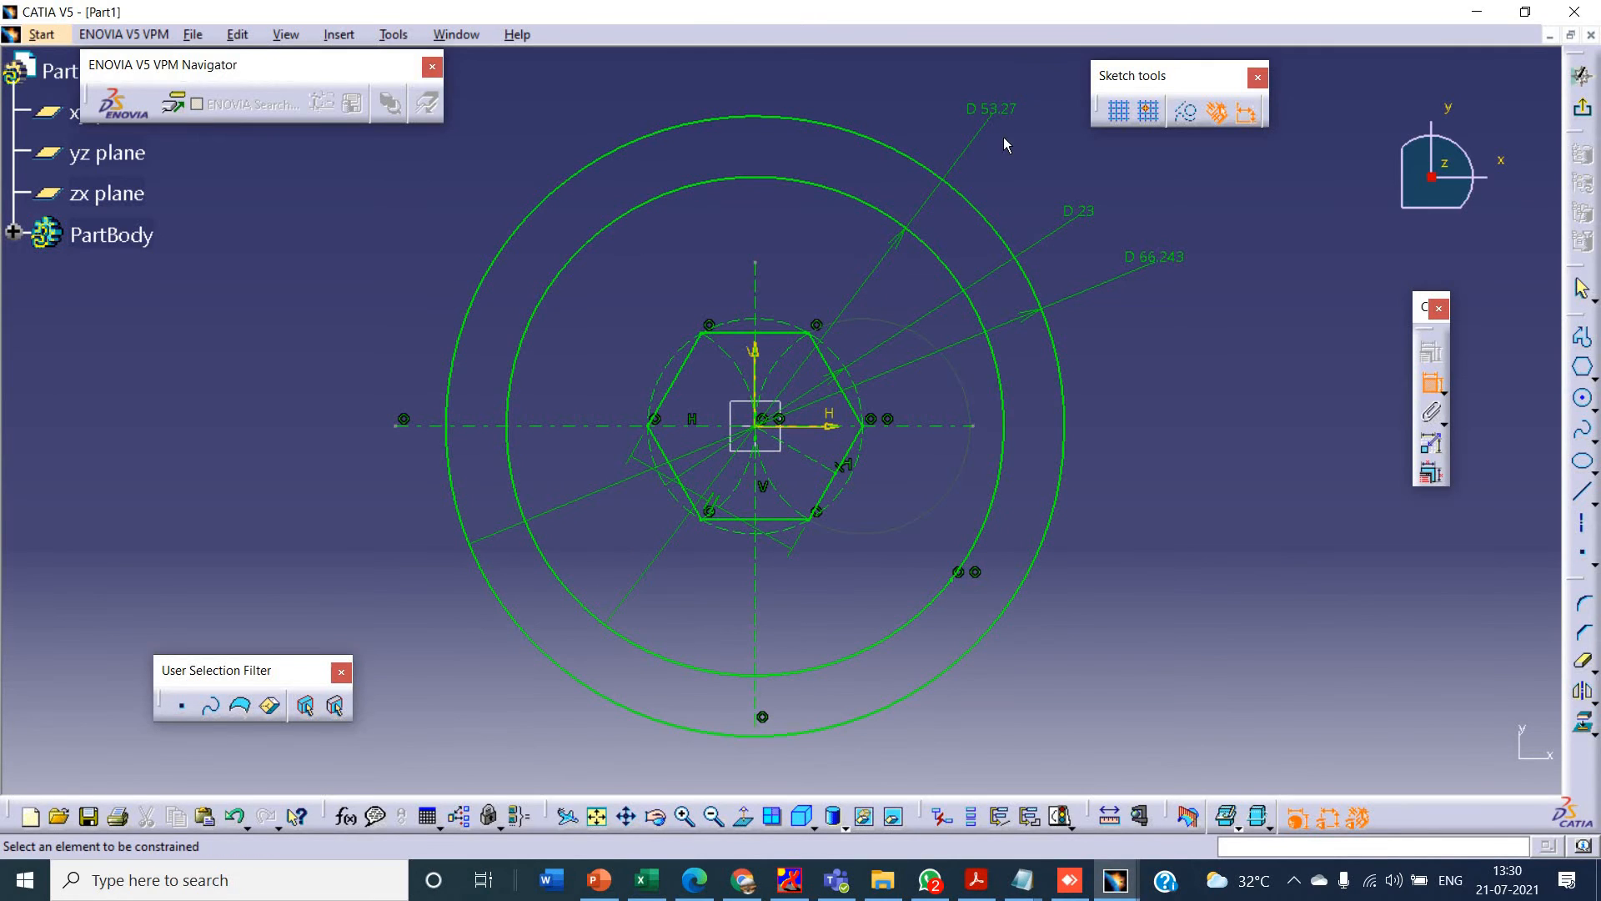
# - Check the rim sizes in the PowerPoint drawing, and set the outer circle's diameter to 46 mm and the inner circle's to 41 mm
pyautogui.hotkey('alt', 'Tab')
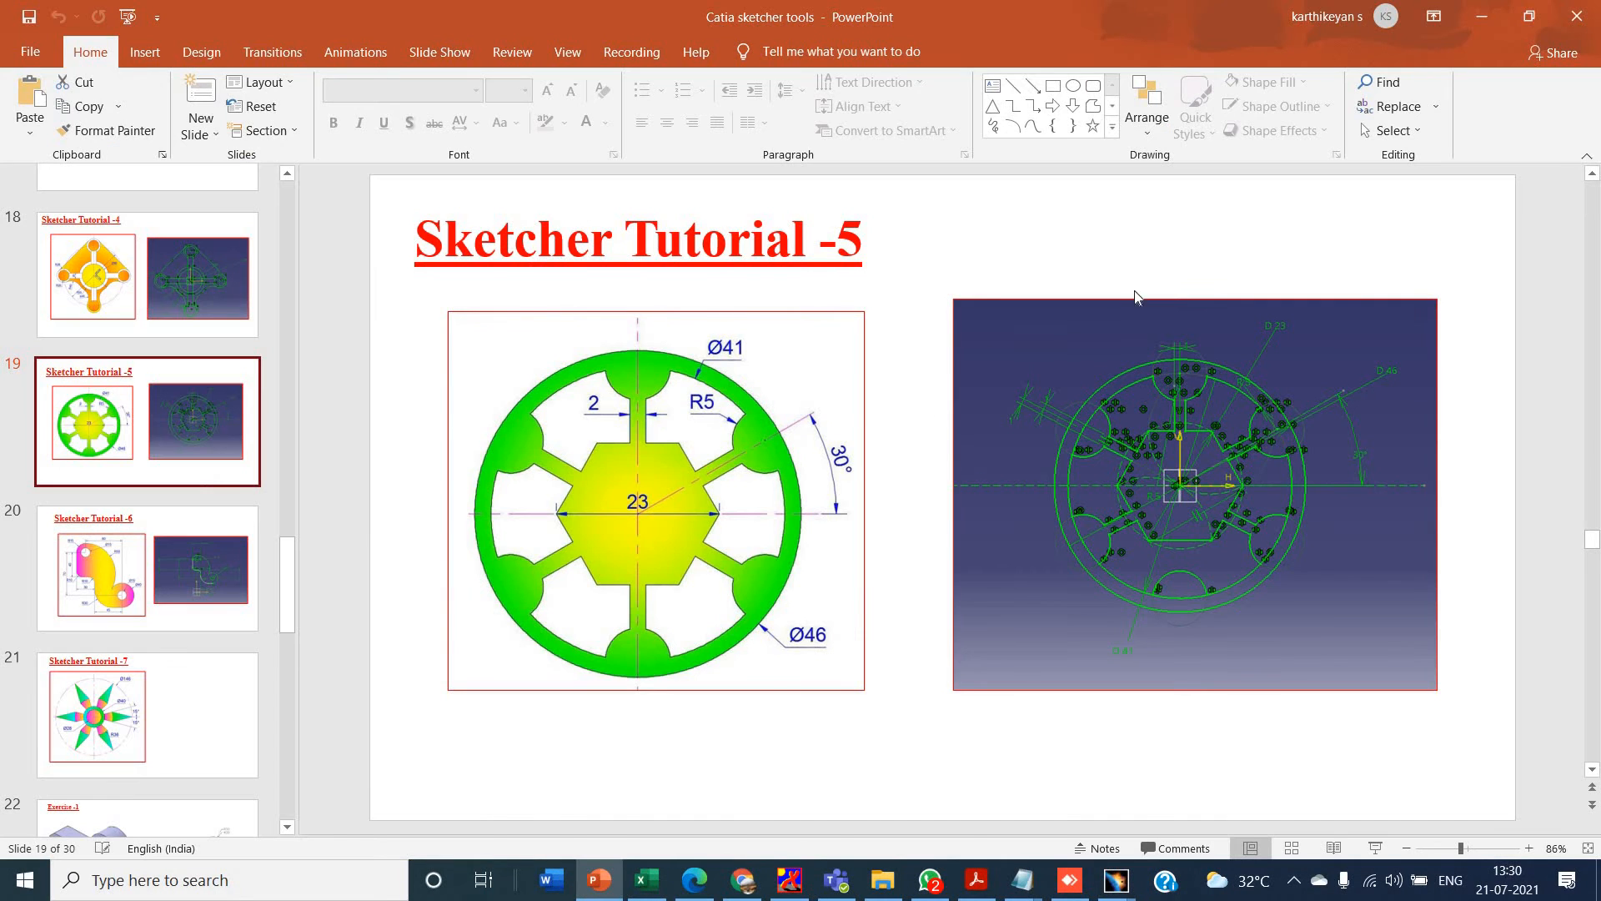
pyautogui.hotkey('alt', 'Tab')
pyautogui.doubleClick(1172, 266)
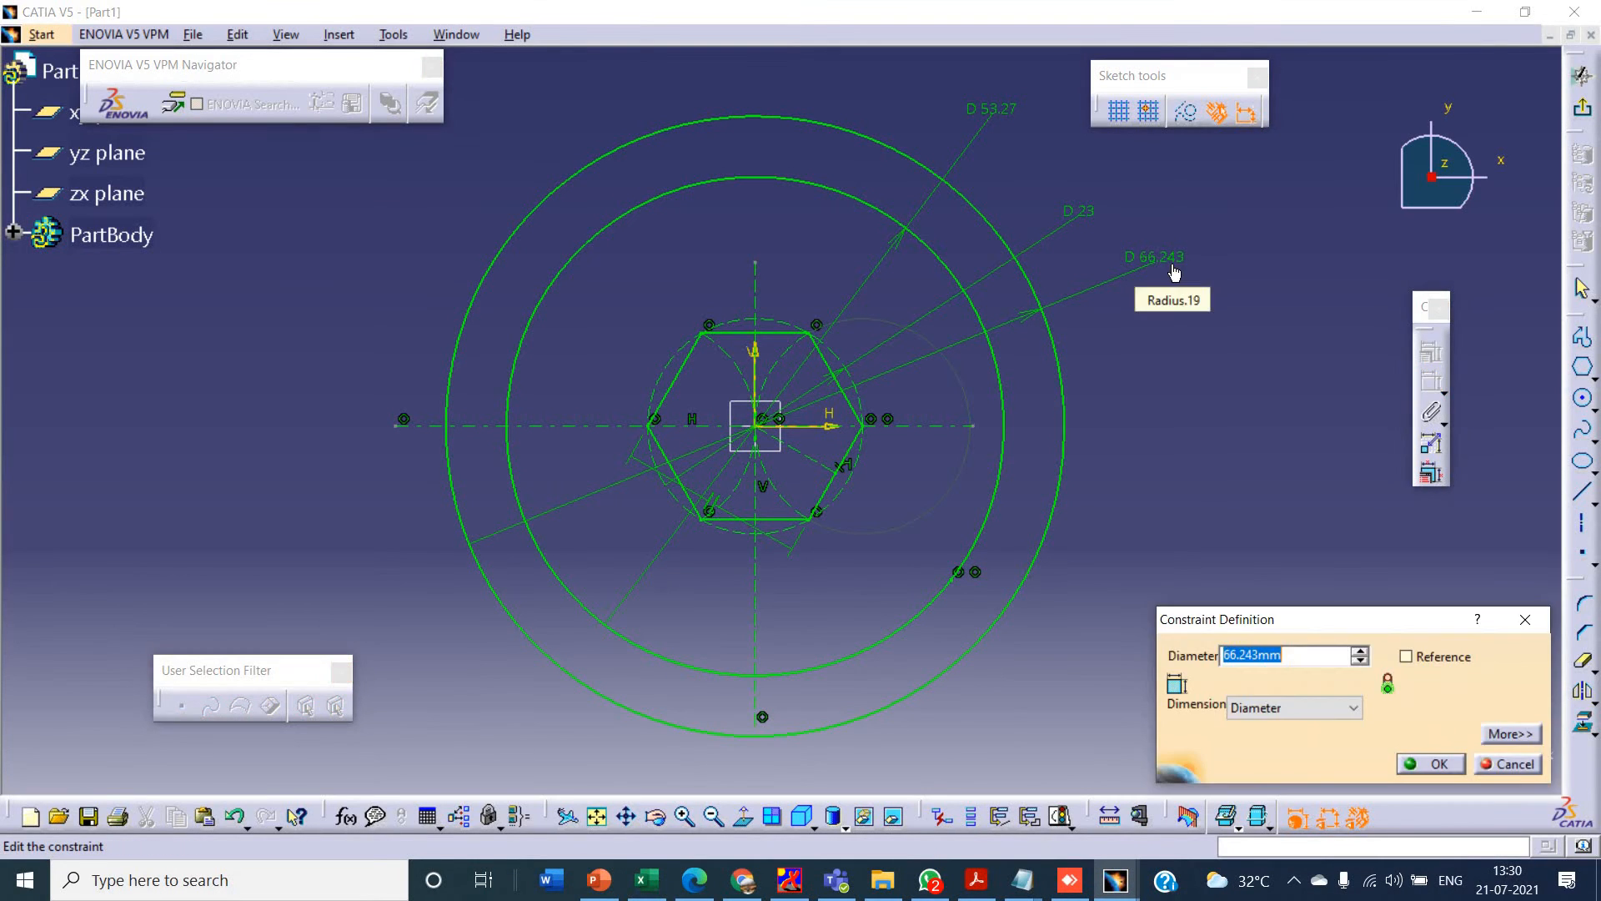
pyautogui.write('46')
pyautogui.press('Return')
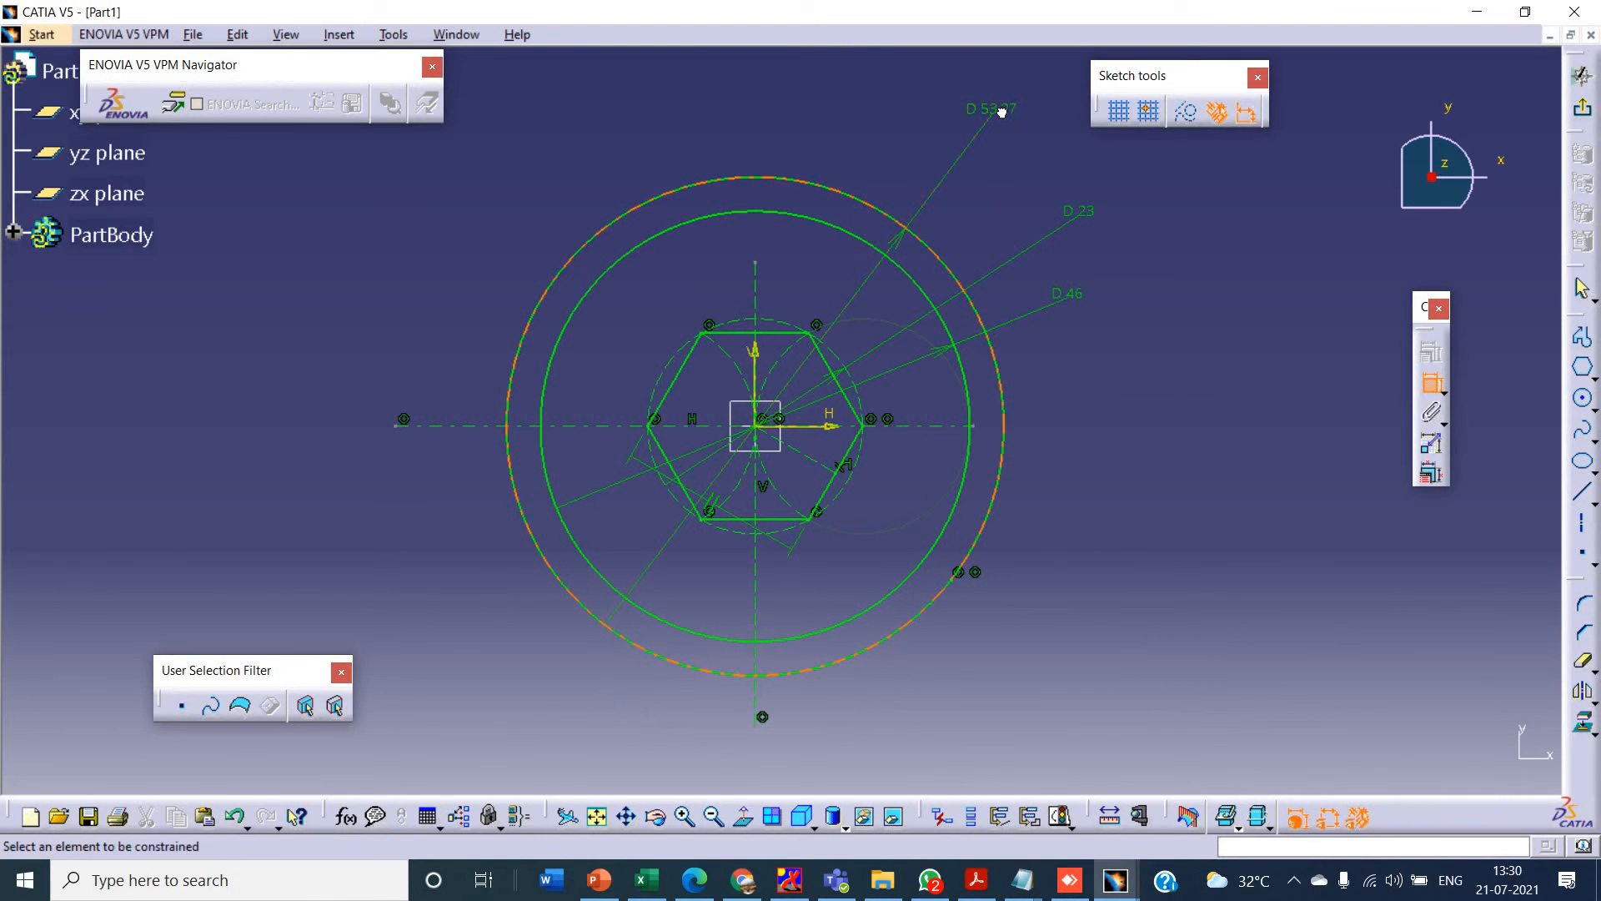
pyautogui.doubleClick(1000, 110)
pyautogui.write('41')
pyautogui.press('Return')
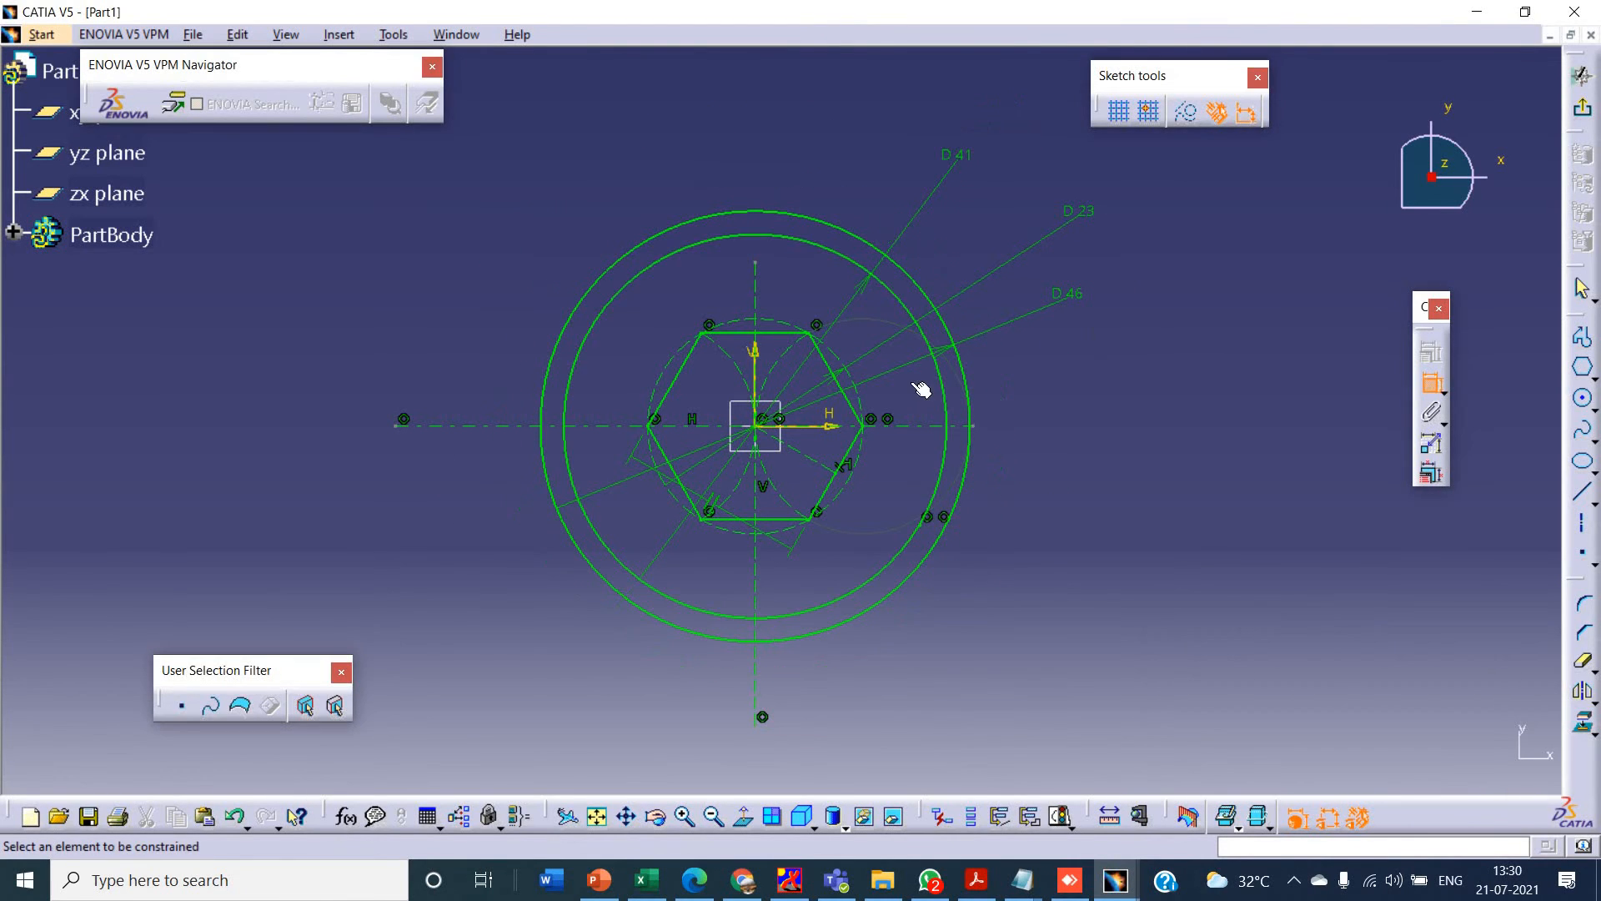
# - Check the lobe in the PowerPoint drawing and sketch a circle about 10.7 mm in diameter, centred where the inner rim circle crosses the vertical axis above the hexagon
pyautogui.hotkey('alt', 'Tab')
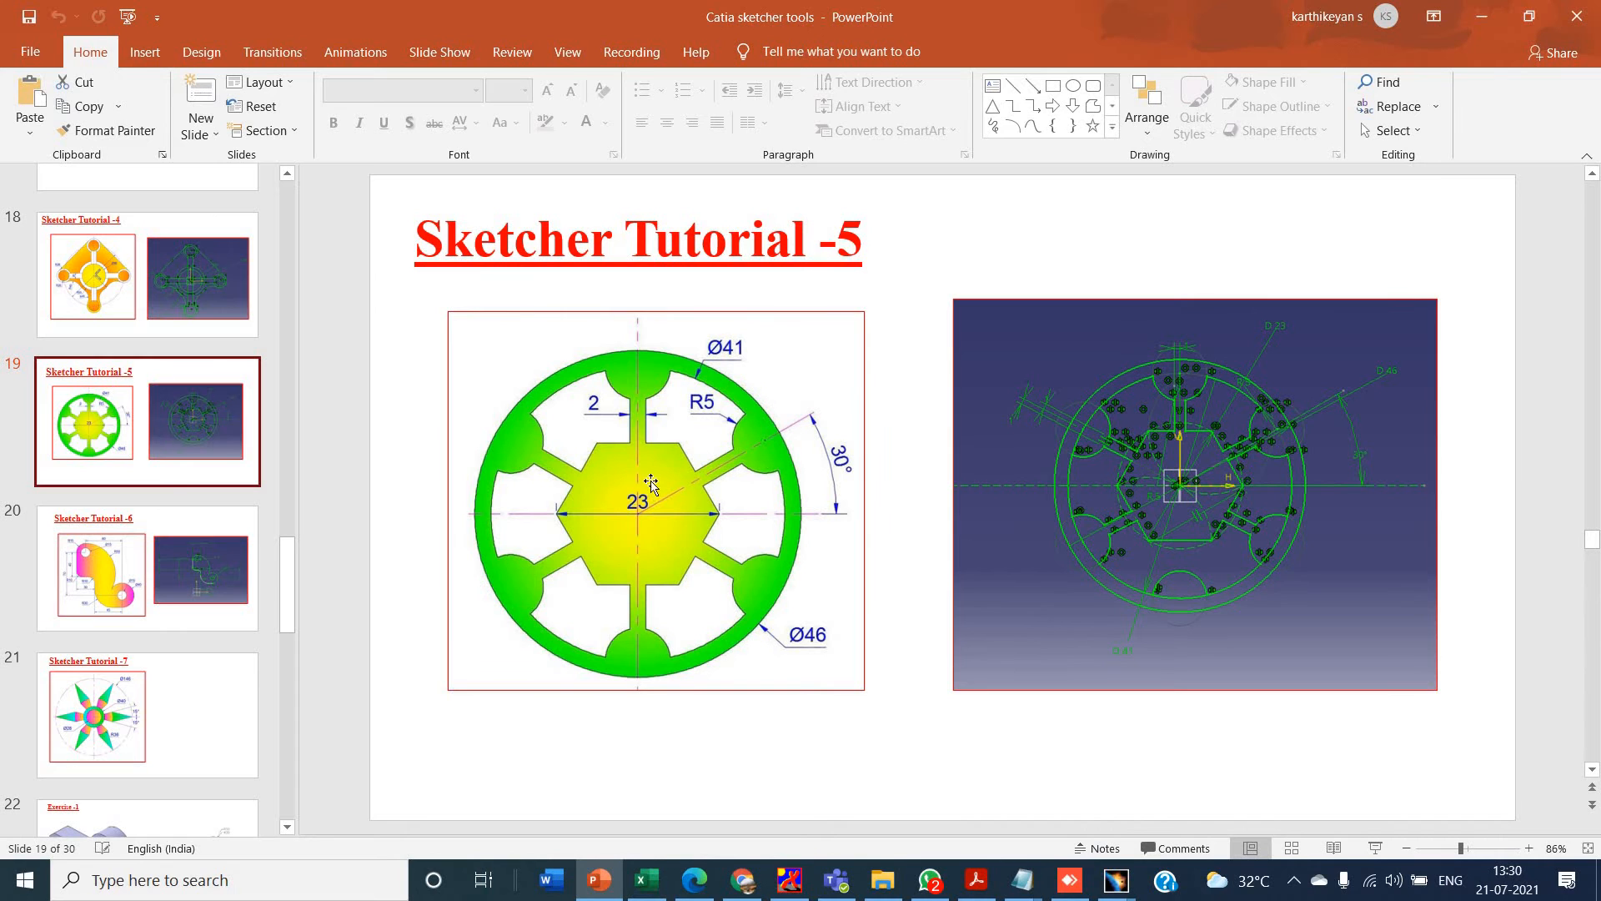
pyautogui.press('alt')
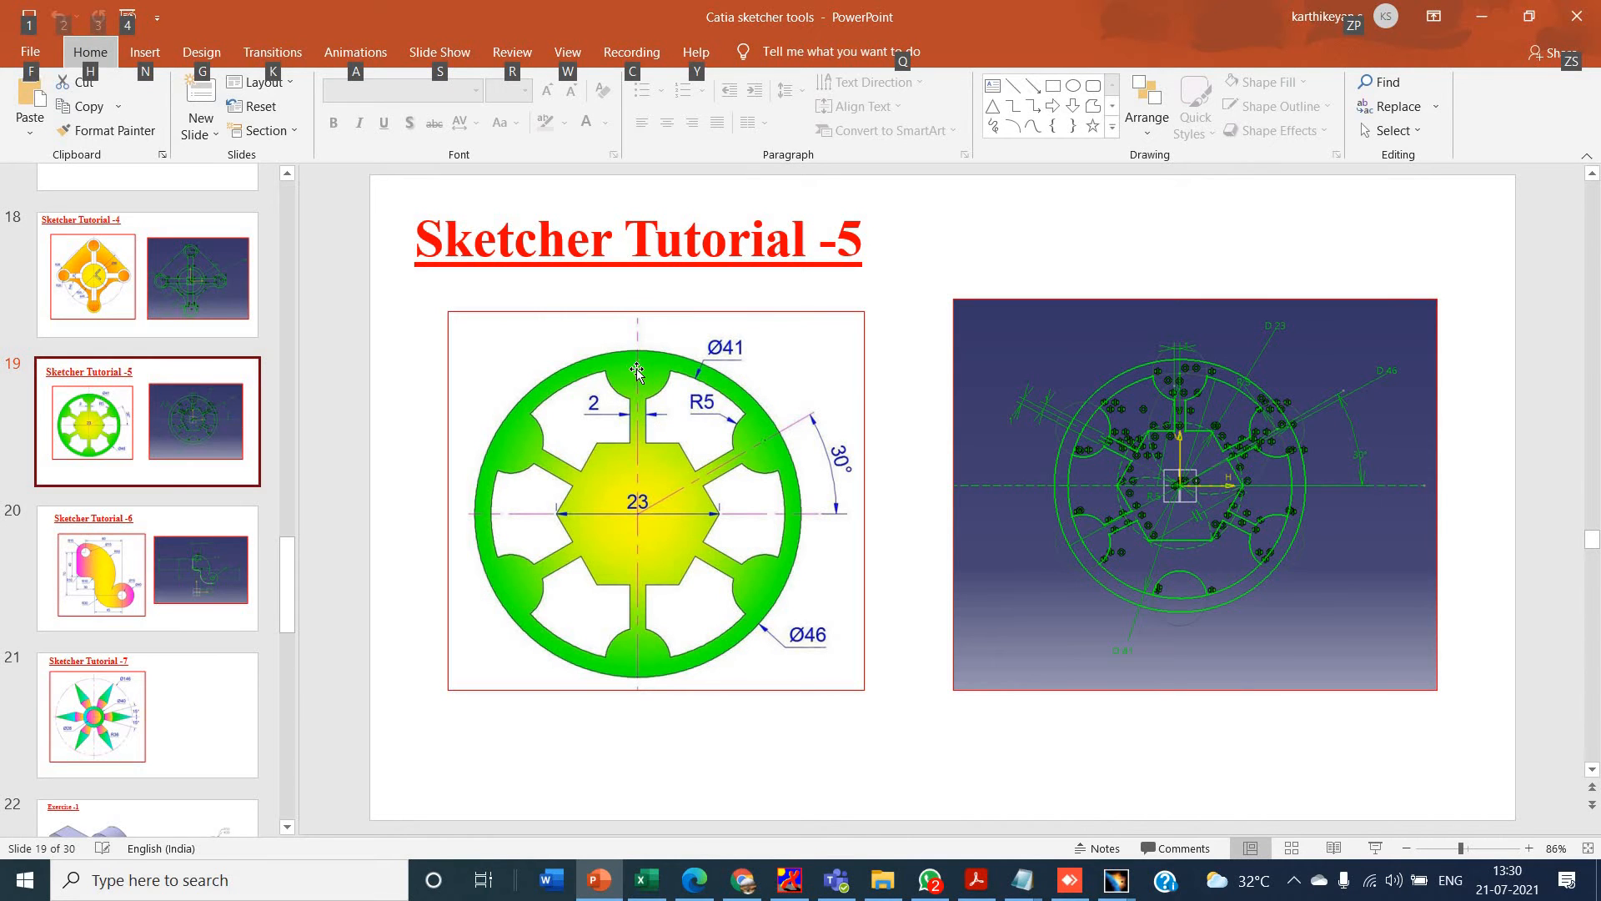
pyautogui.hotkey('alt', 'Tab')
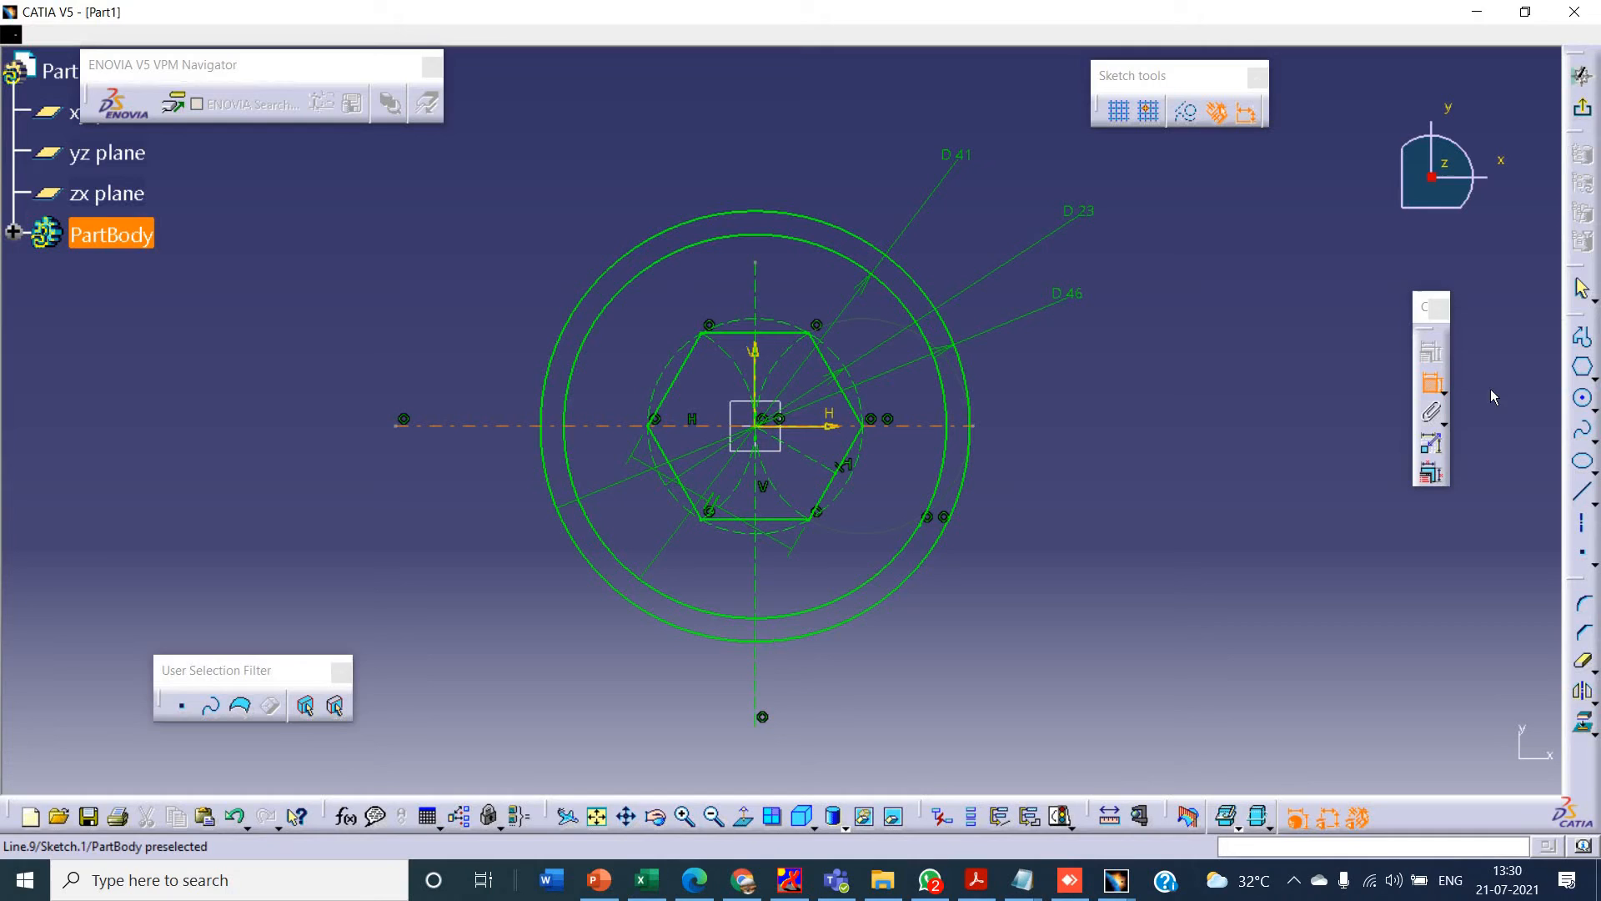
pyautogui.click(1584, 400)
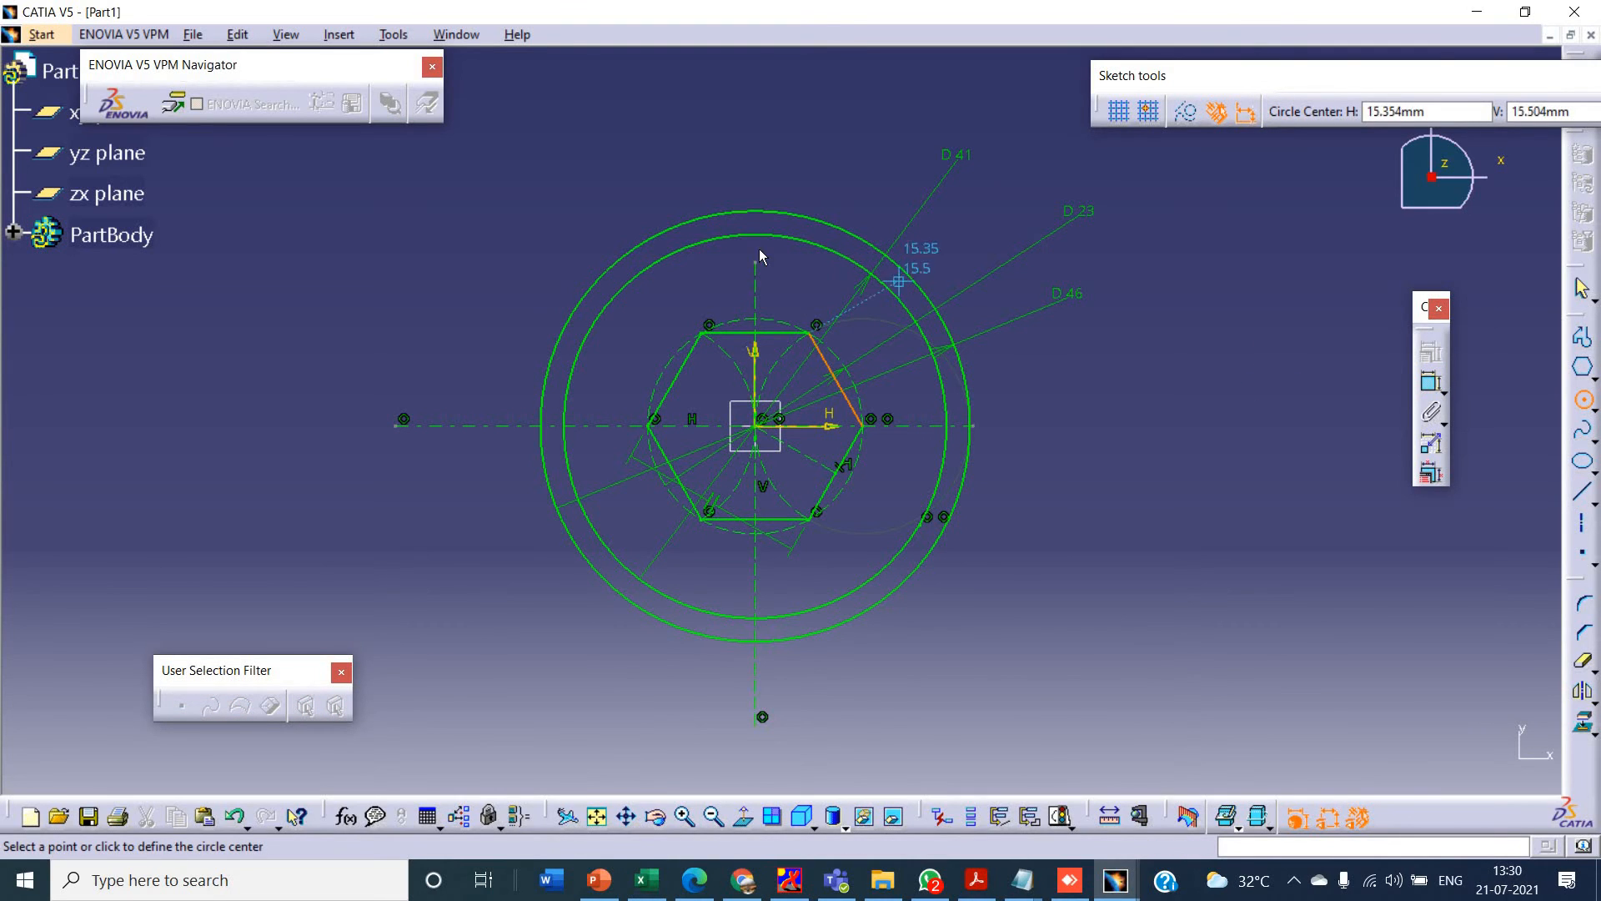
pyautogui.click(754, 425)
pyautogui.click(758, 236)
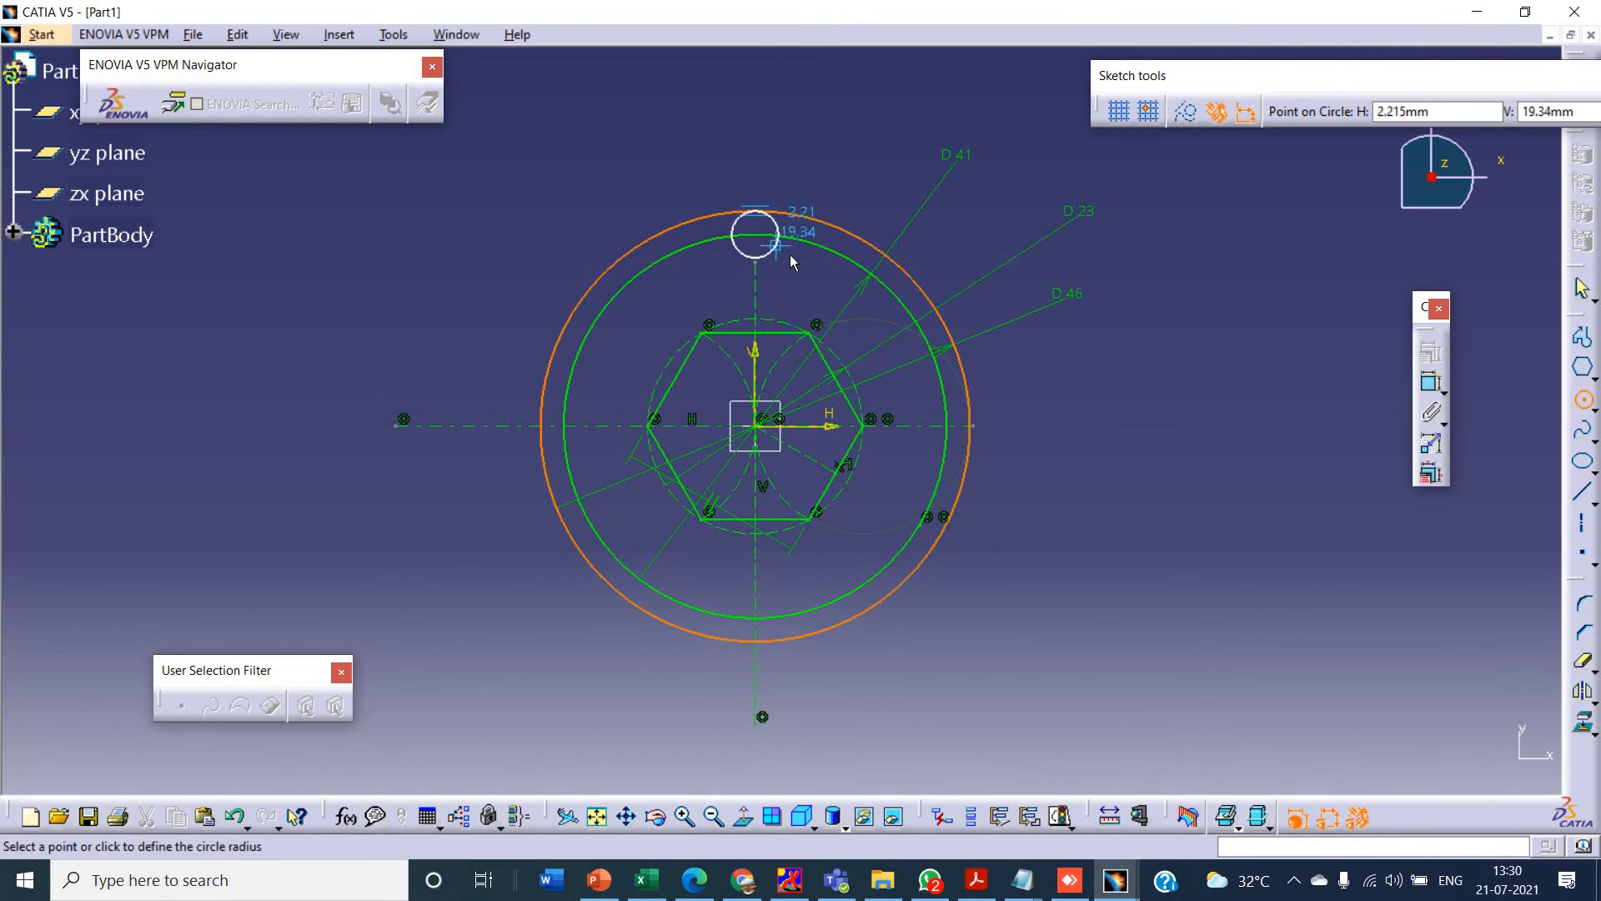
pyautogui.click(802, 250)
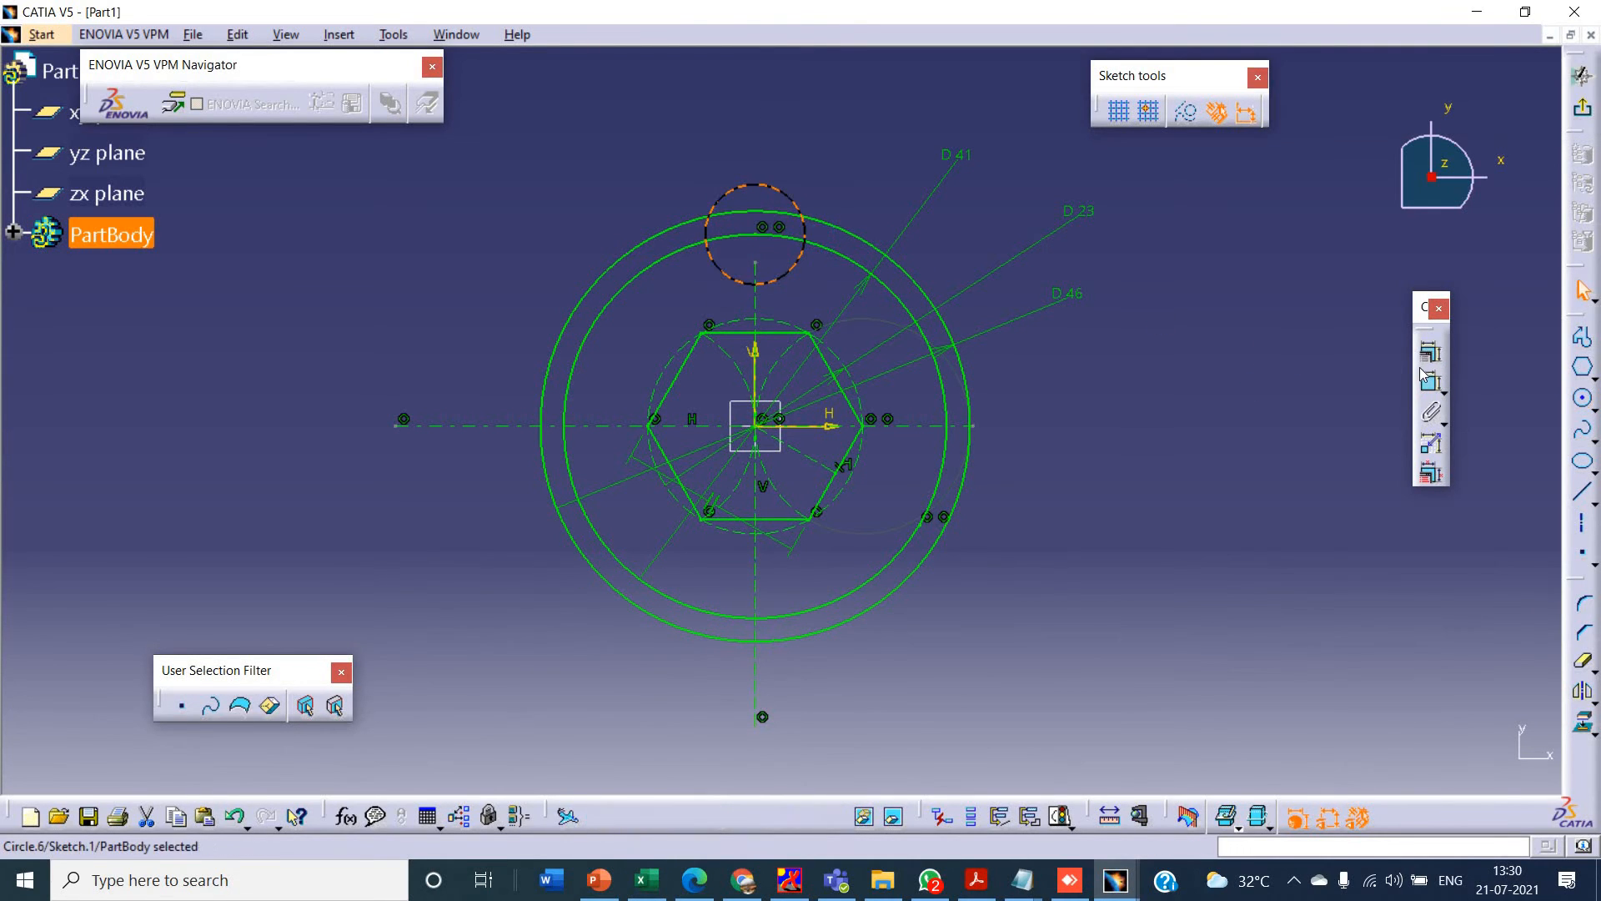
pyautogui.click(842, 133)
pyautogui.hotkey('alt', 'Tab')
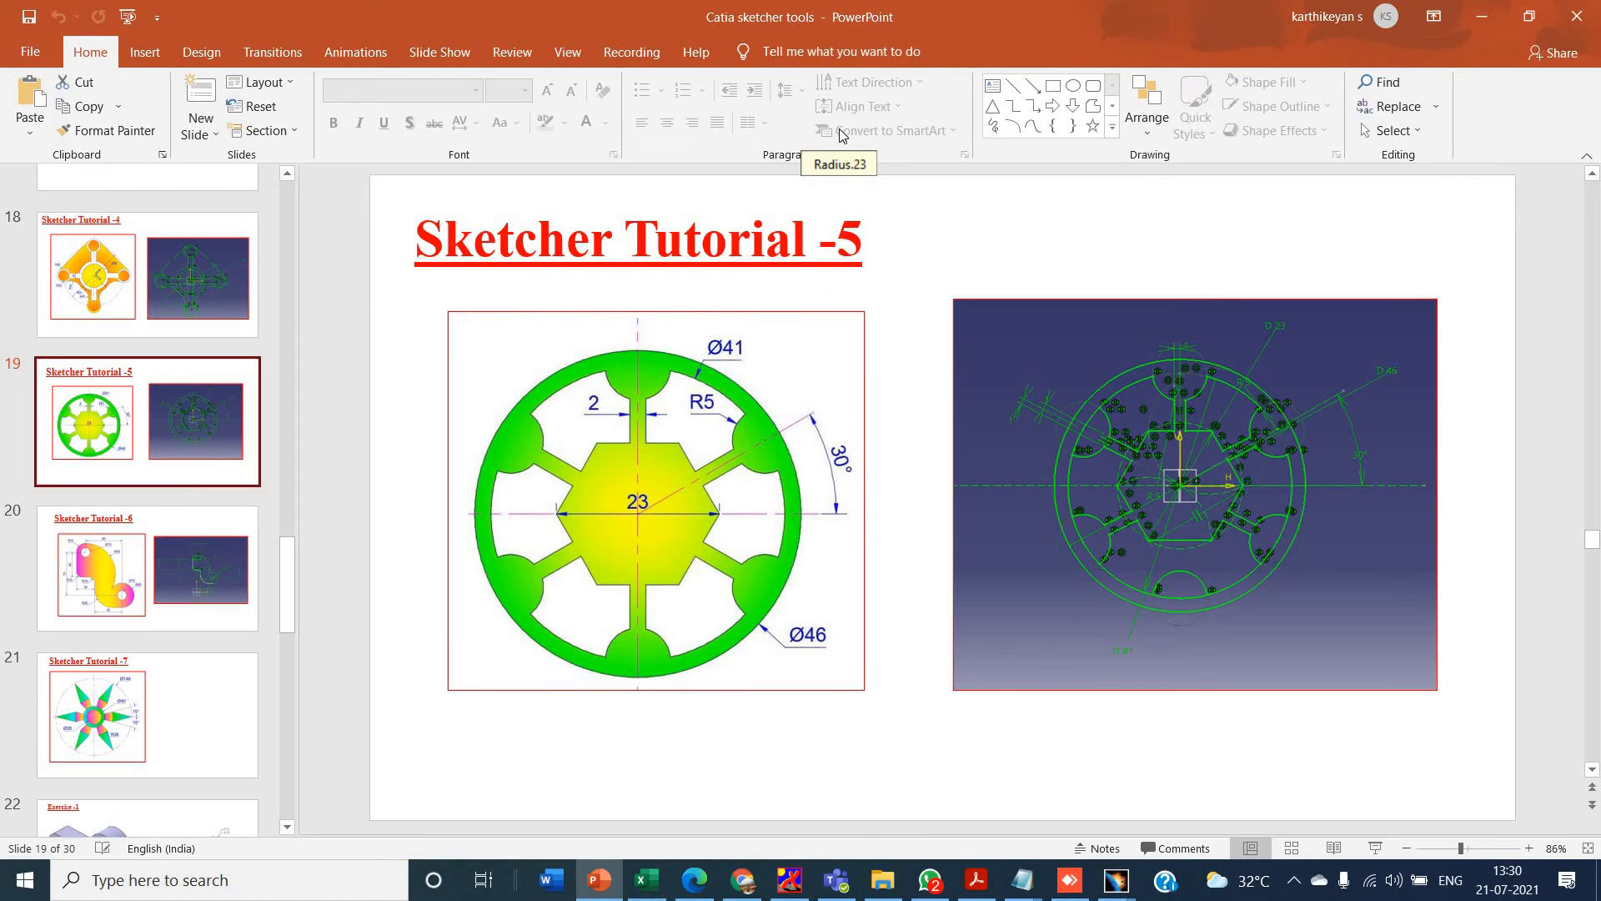
pyautogui.hotkey('alt', 'Tab')
pyautogui.rightClick(843, 133)
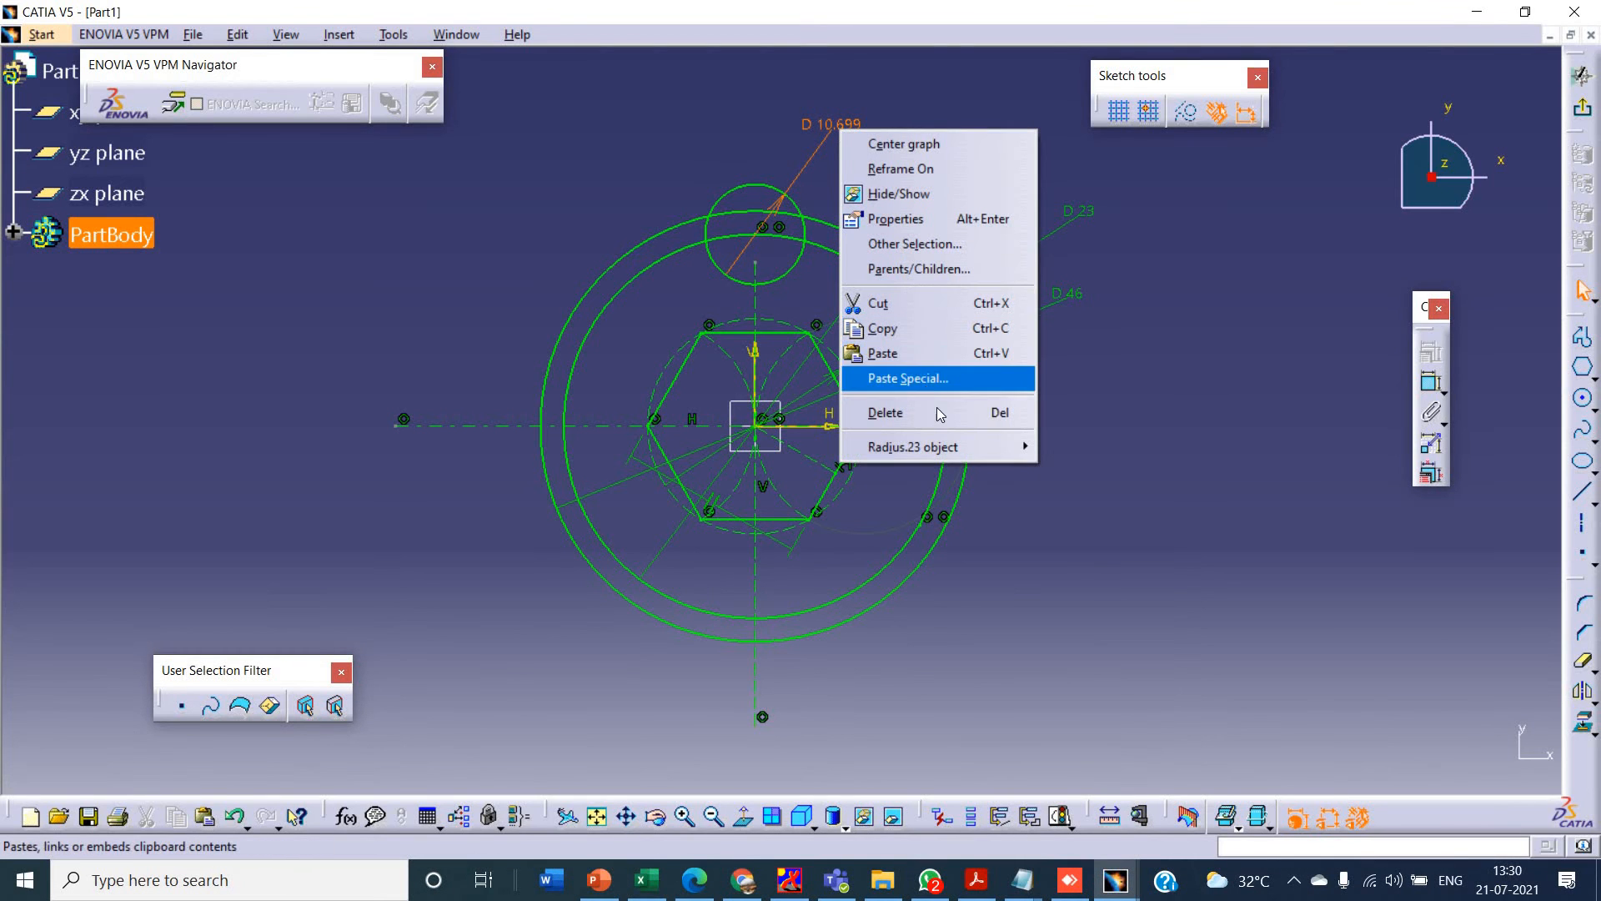
# - Dimension the small lobe circle above the hexagon as a radius and set it to 5 mm
pyautogui.click(1423, 385)
pyautogui.click(796, 202)
pyautogui.rightClick(813, 146)
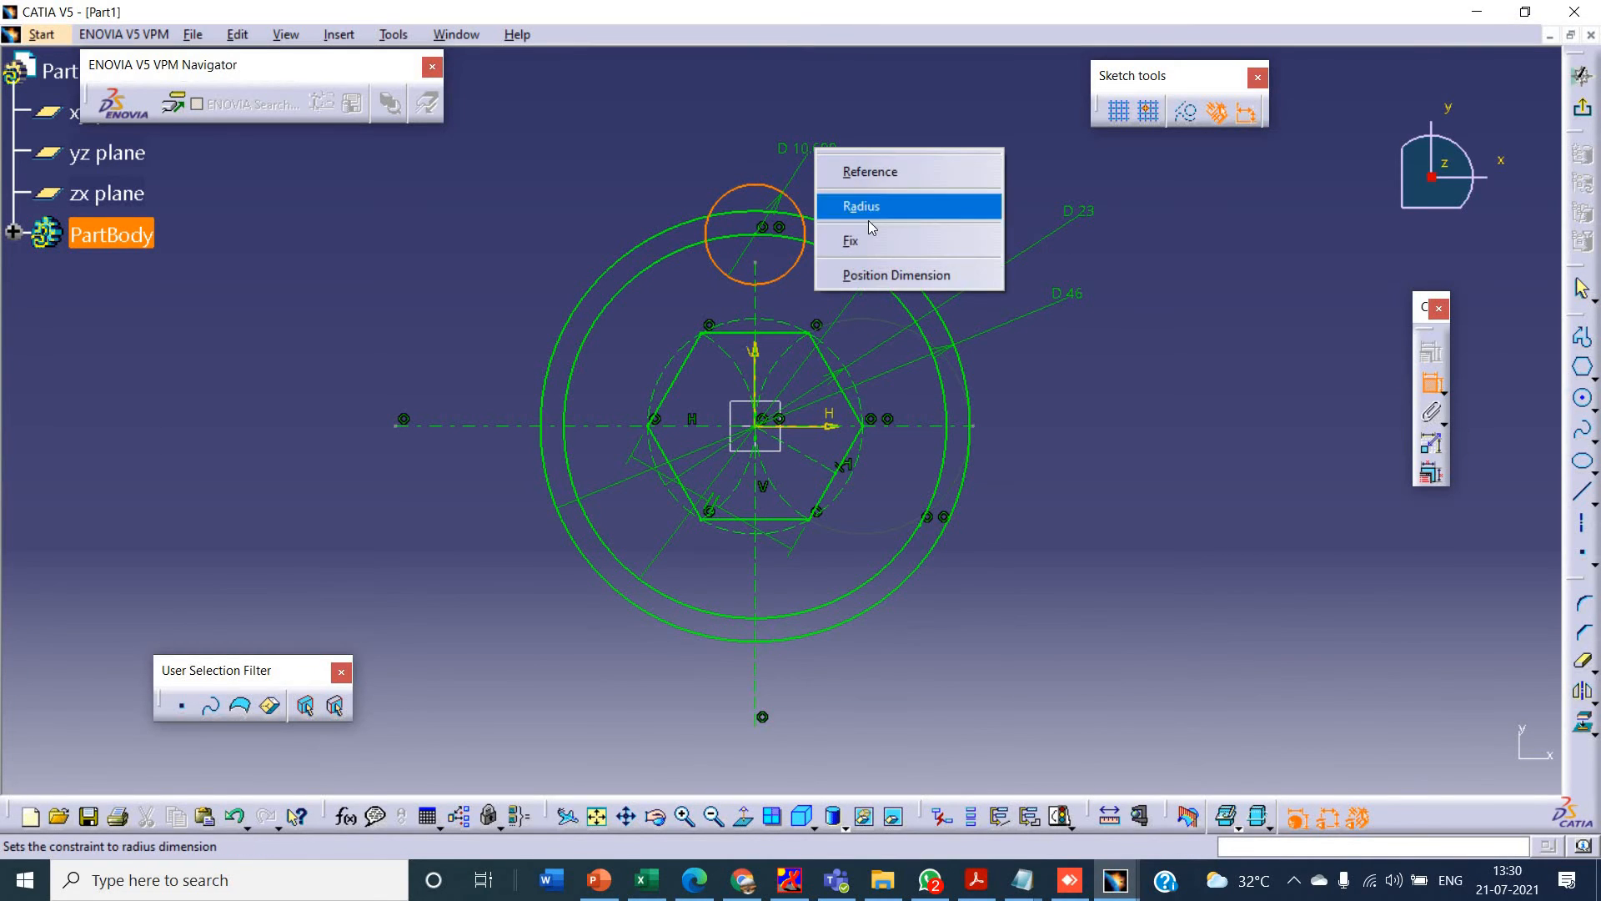
pyautogui.click(869, 213)
pyautogui.click(838, 157)
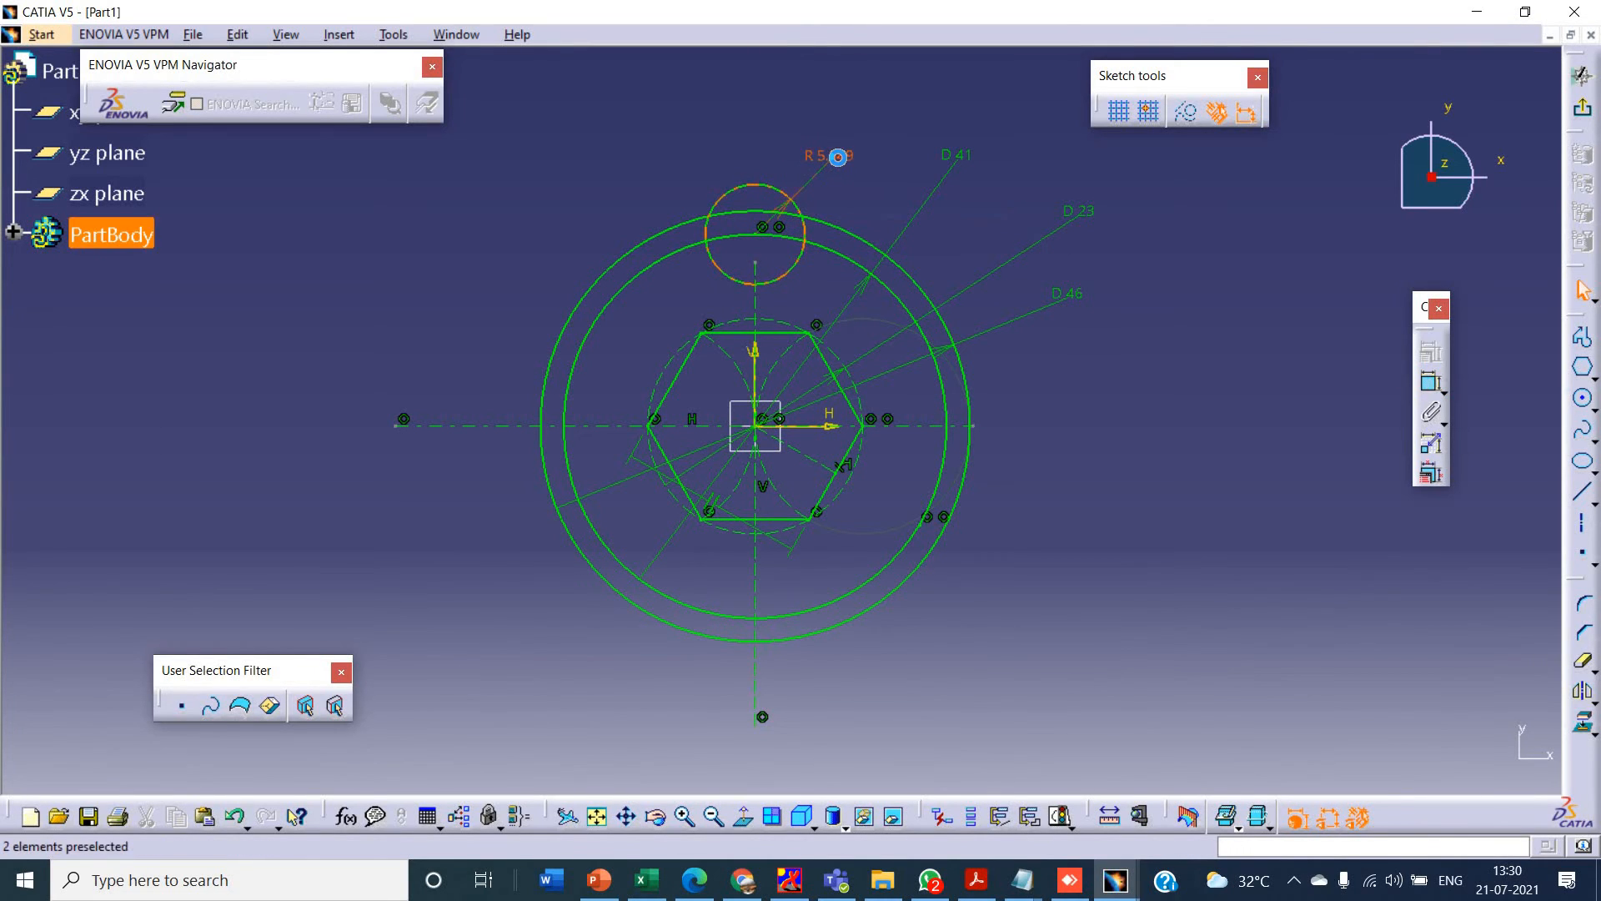
pyautogui.doubleClick(836, 156)
pyautogui.write('5.349mm')
pyautogui.press('Return')
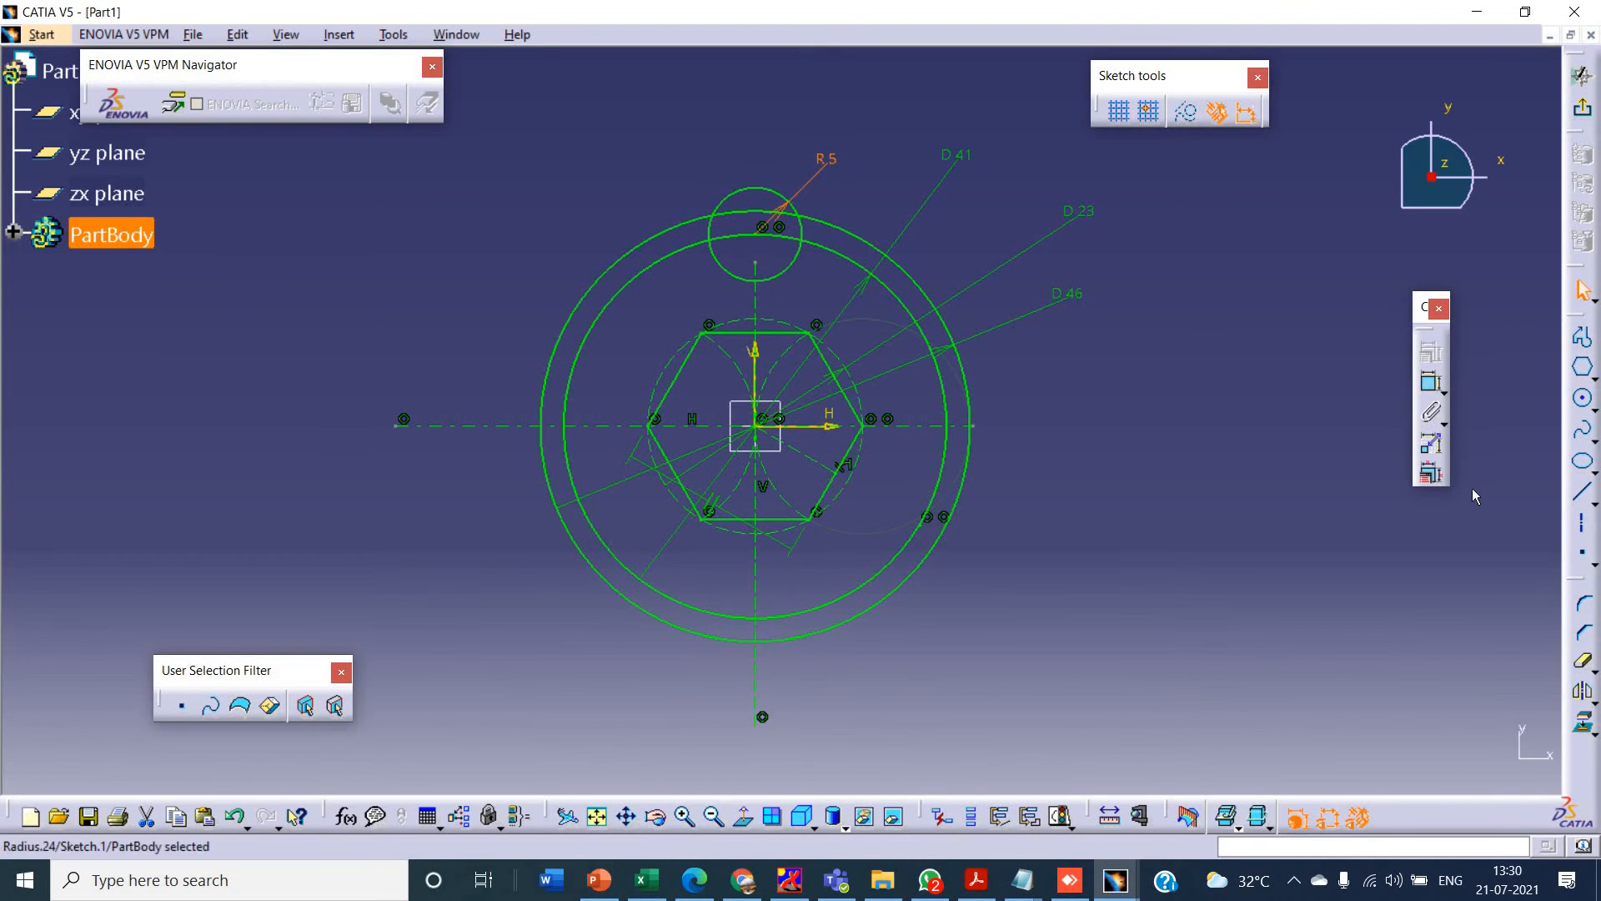
# - Trim away the lobe circle's part outside the inner rim circle and the inner rim segment inside the lobe
pyautogui.click(1582, 662)
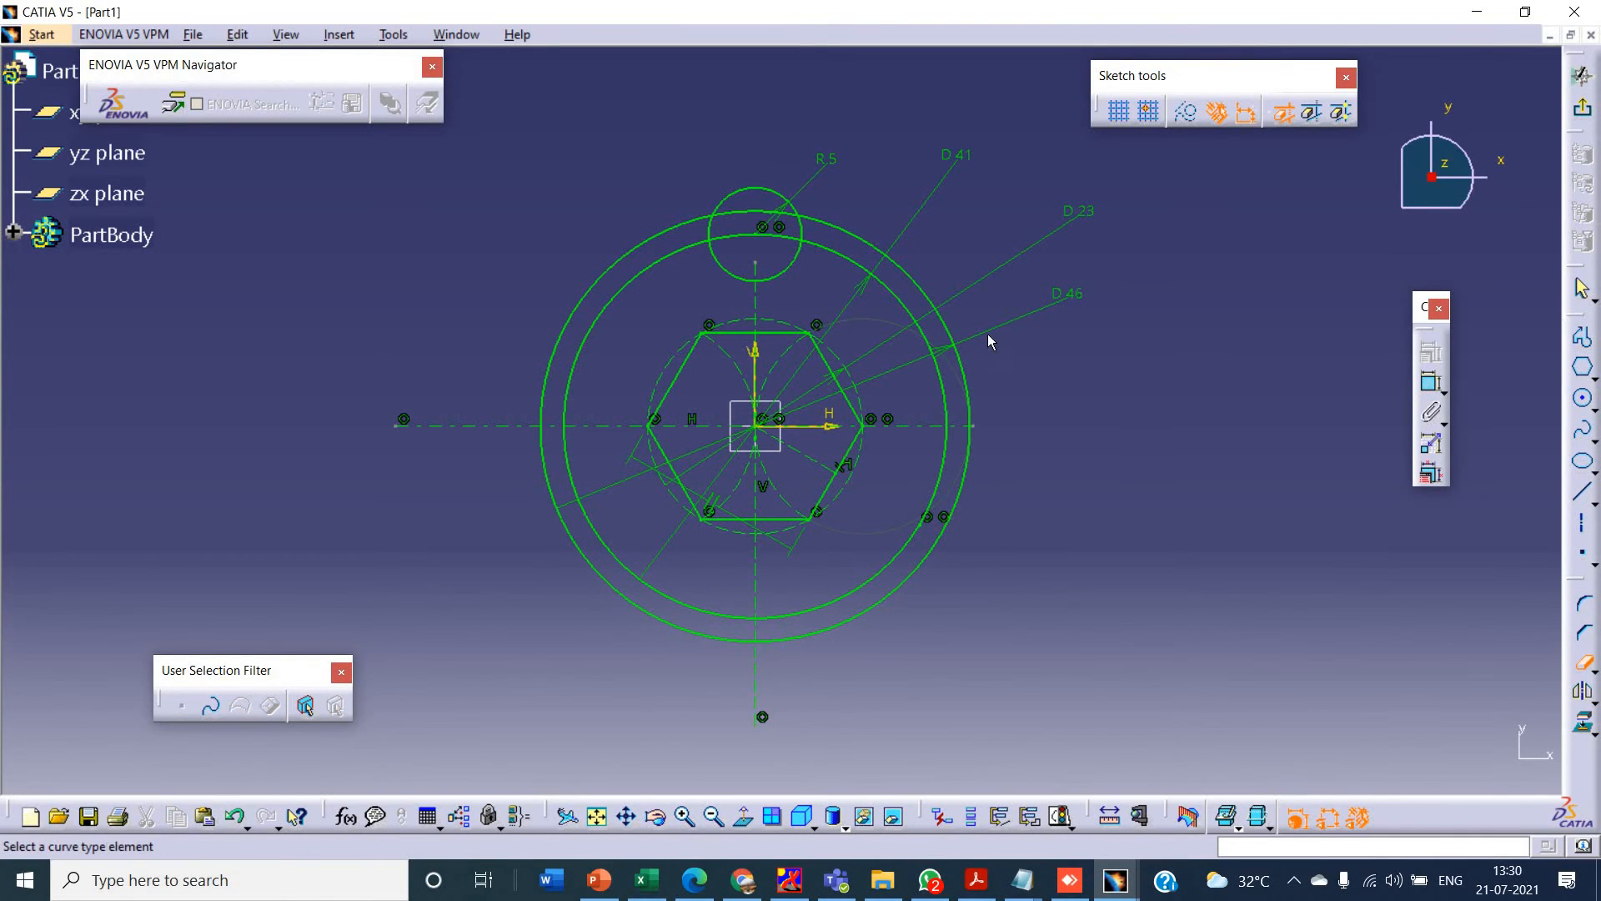
pyautogui.click(773, 191)
pyautogui.click(711, 227)
pyautogui.click(799, 230)
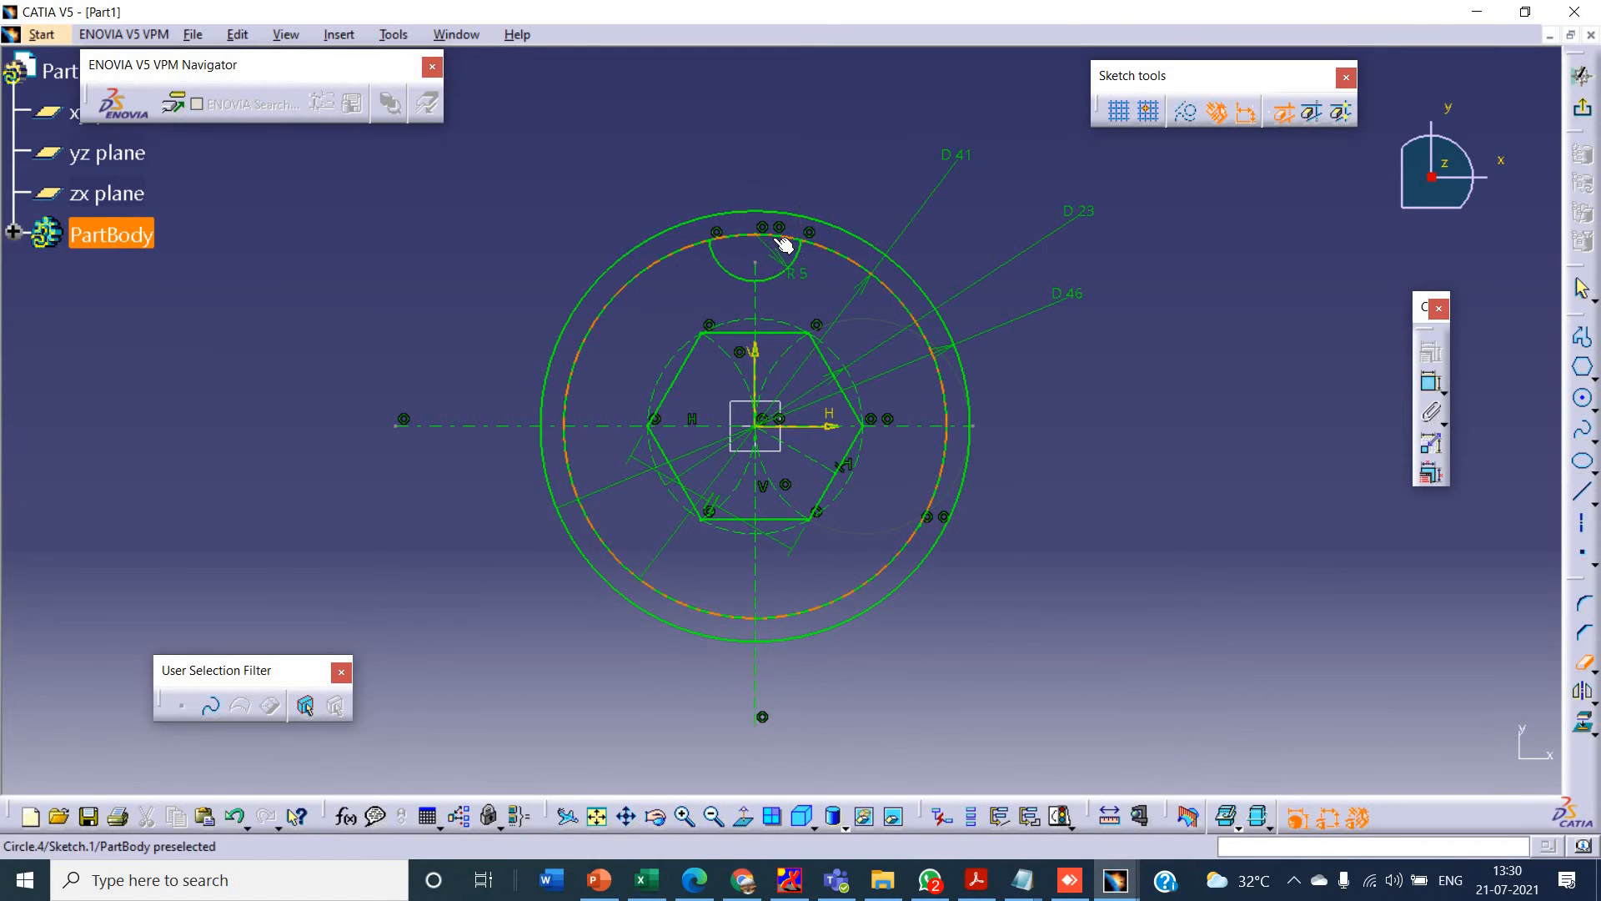
pyautogui.click(773, 237)
# - Check the spoke in the PowerPoint drawing, draw a vertical line from the hexagon's top edge to the lobe arc, and mirror it about the vertical axis
pyautogui.hotkey('alt', 'Tab')
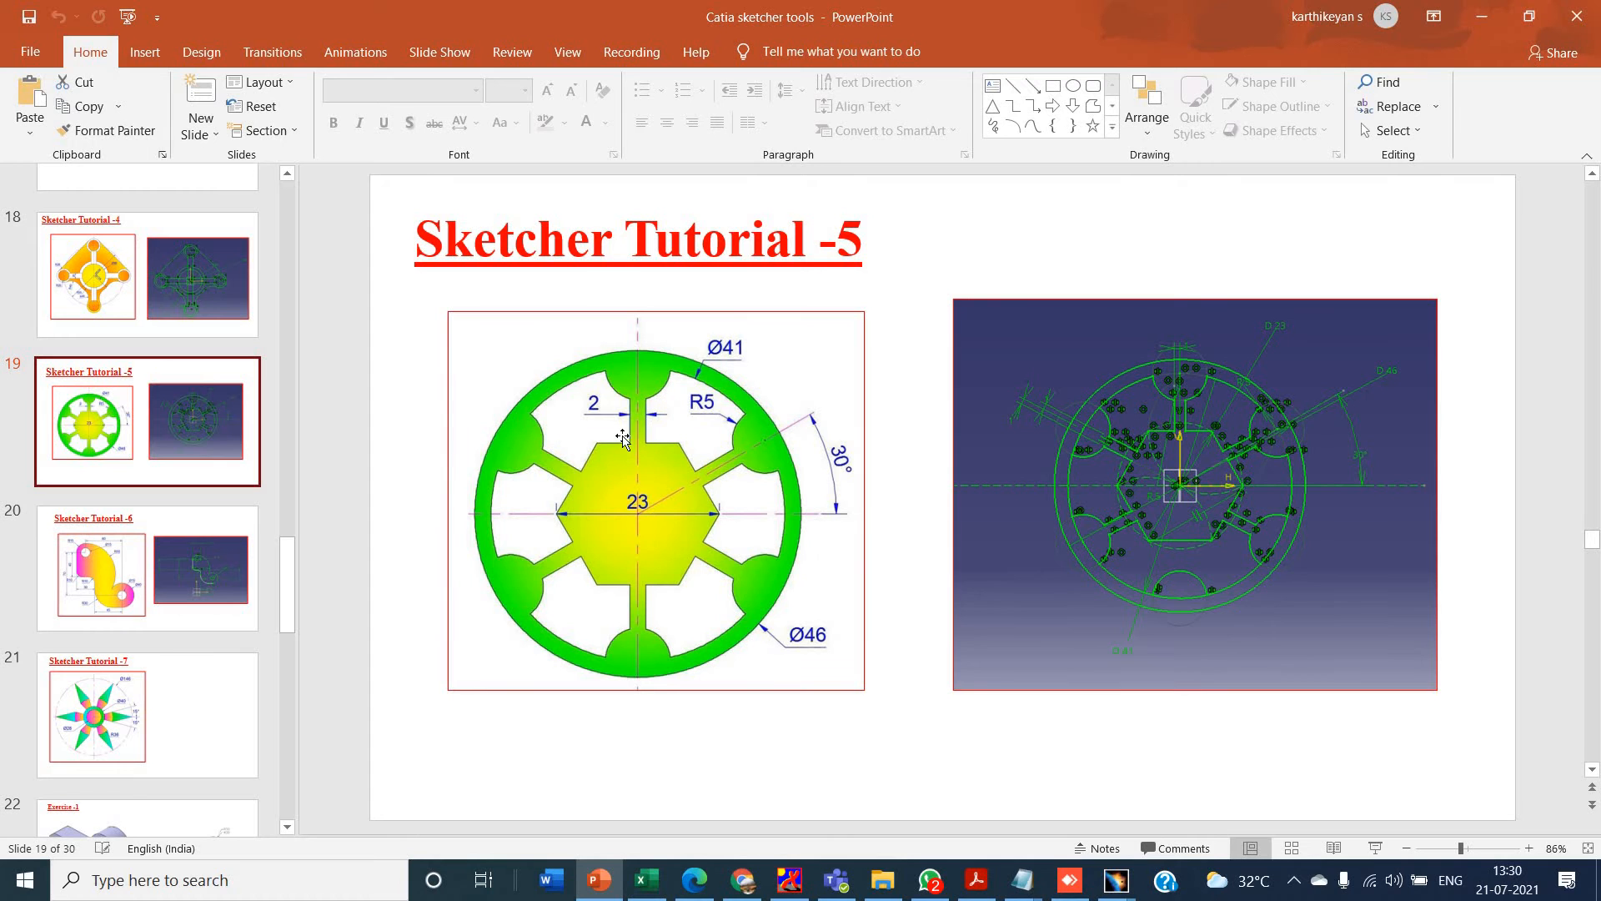
pyautogui.hotkey('alt', 'Tab')
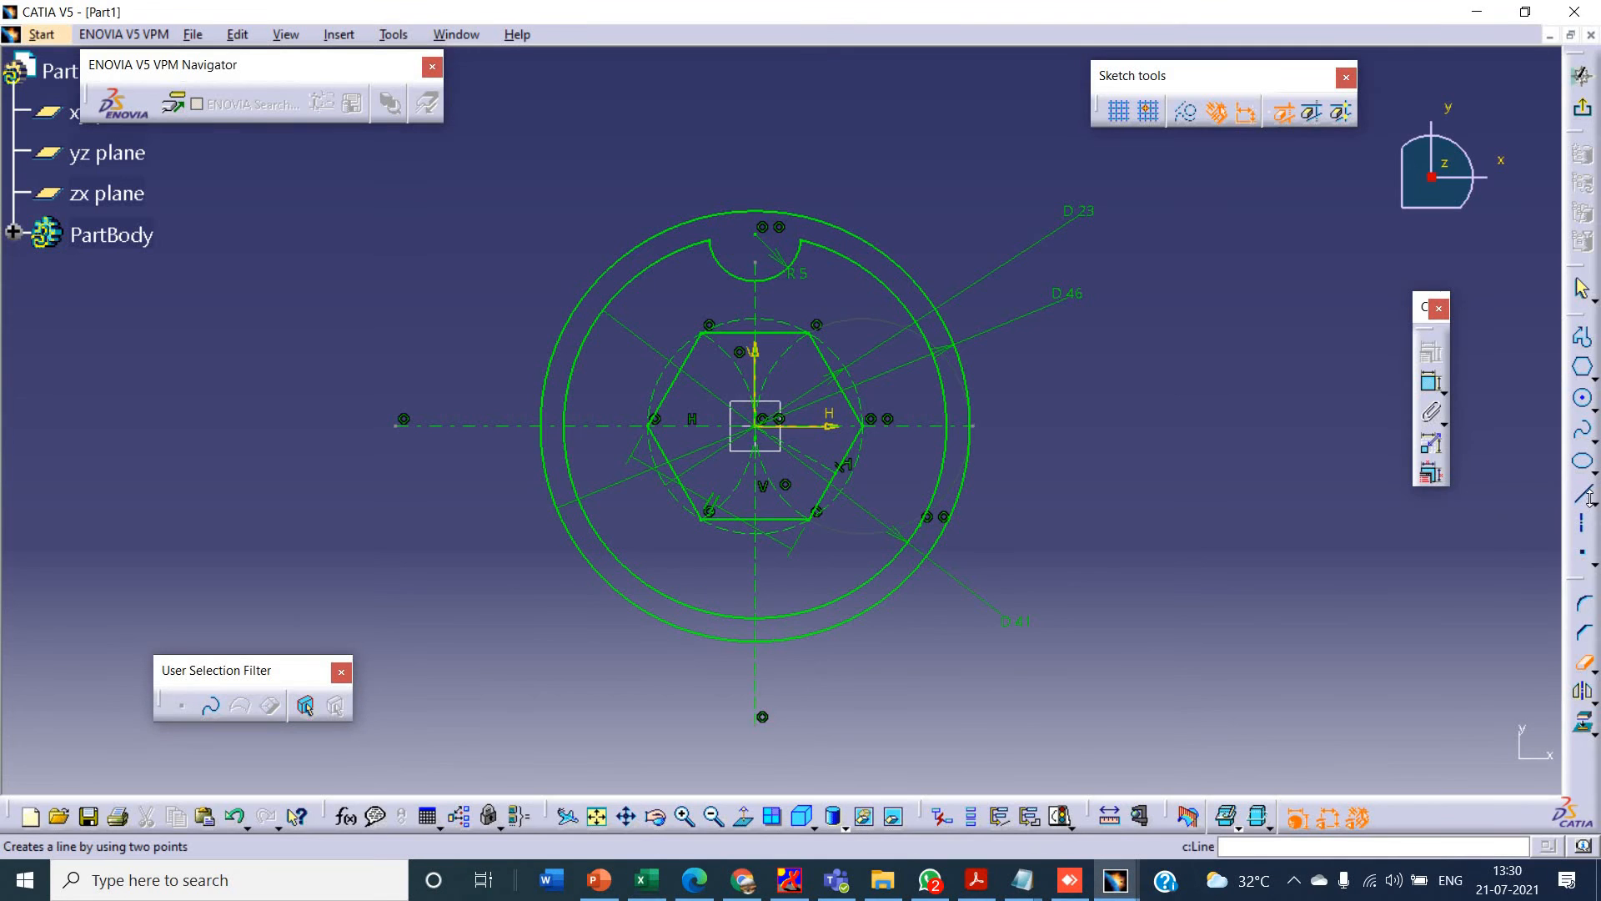
pyautogui.click(1584, 496)
pyautogui.hotkey('alt', 'Tab')
pyautogui.hotkey('alt', 'Tab')
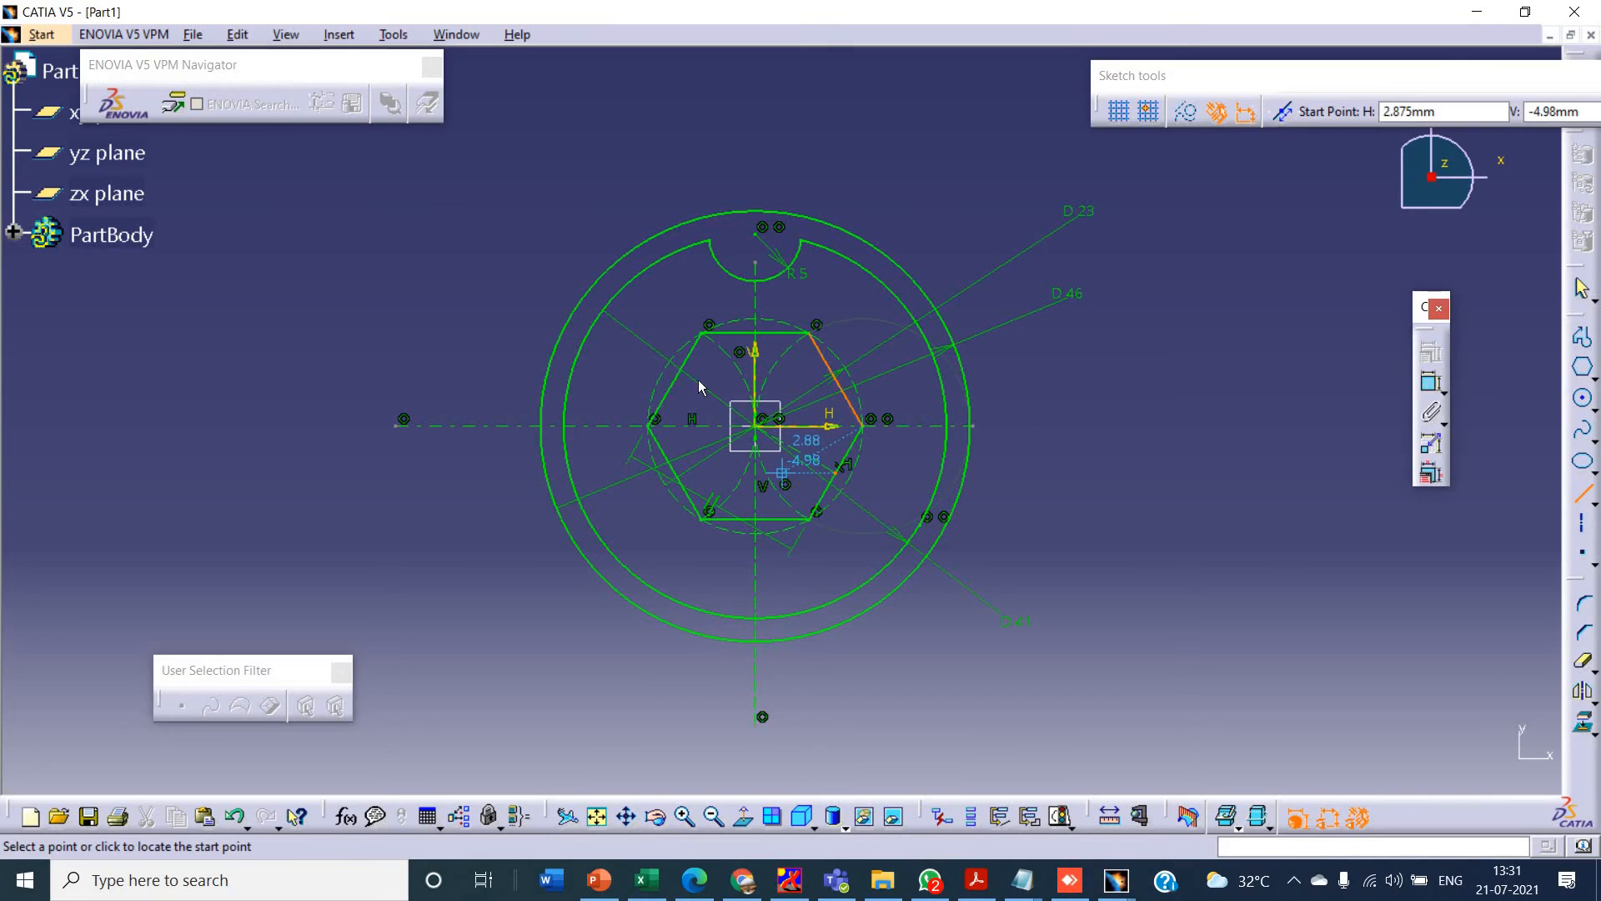
pyautogui.click(740, 335)
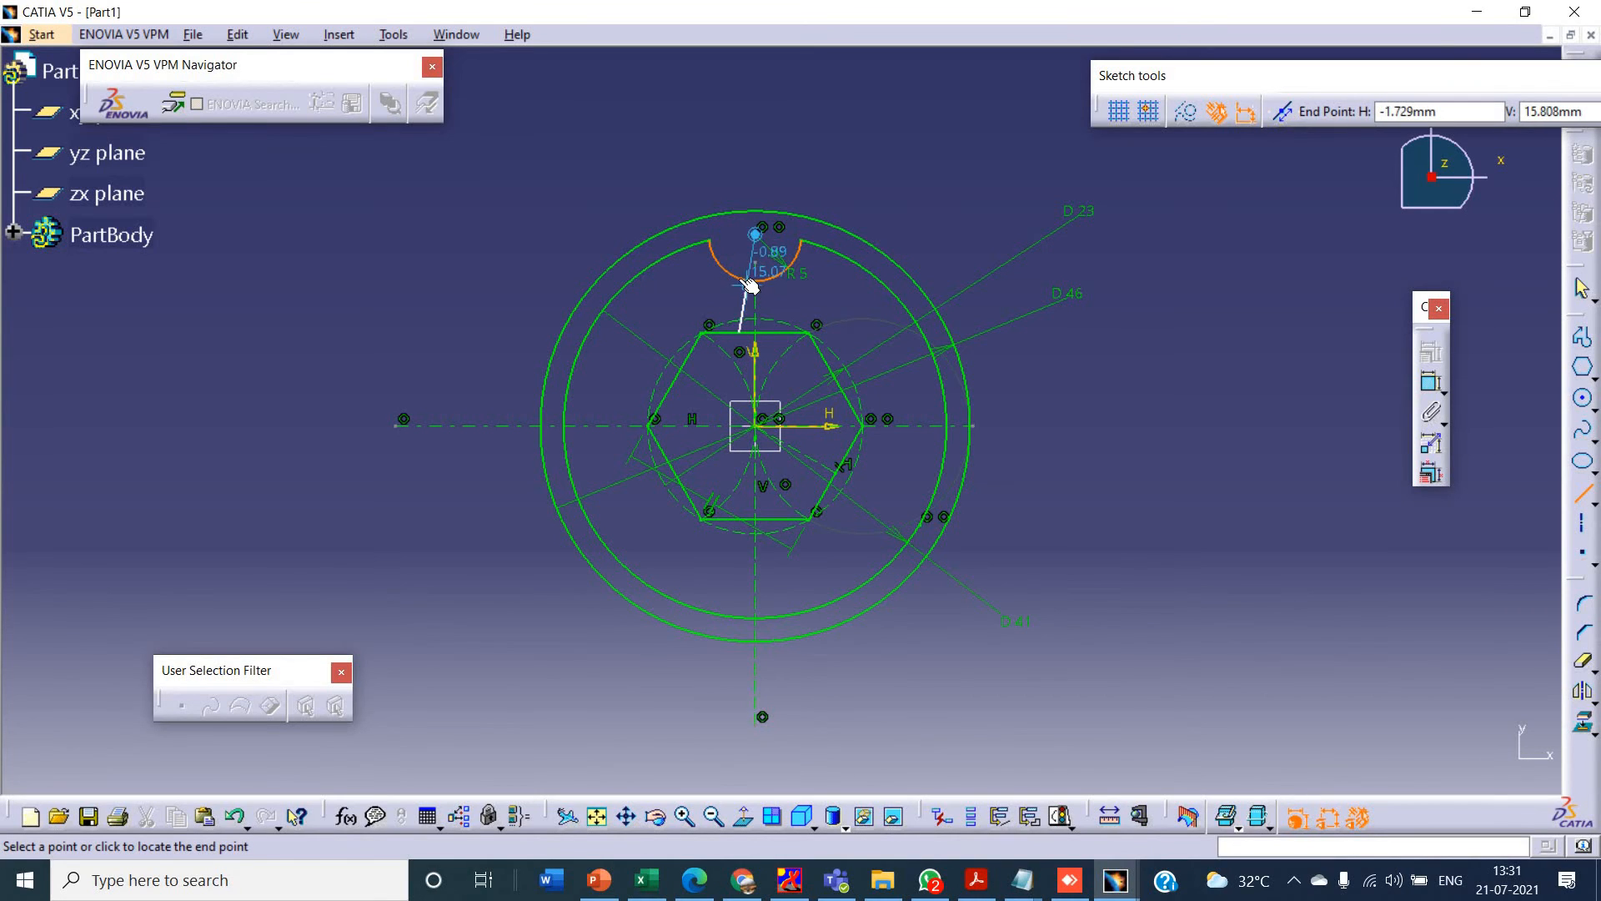
pyautogui.click(747, 281)
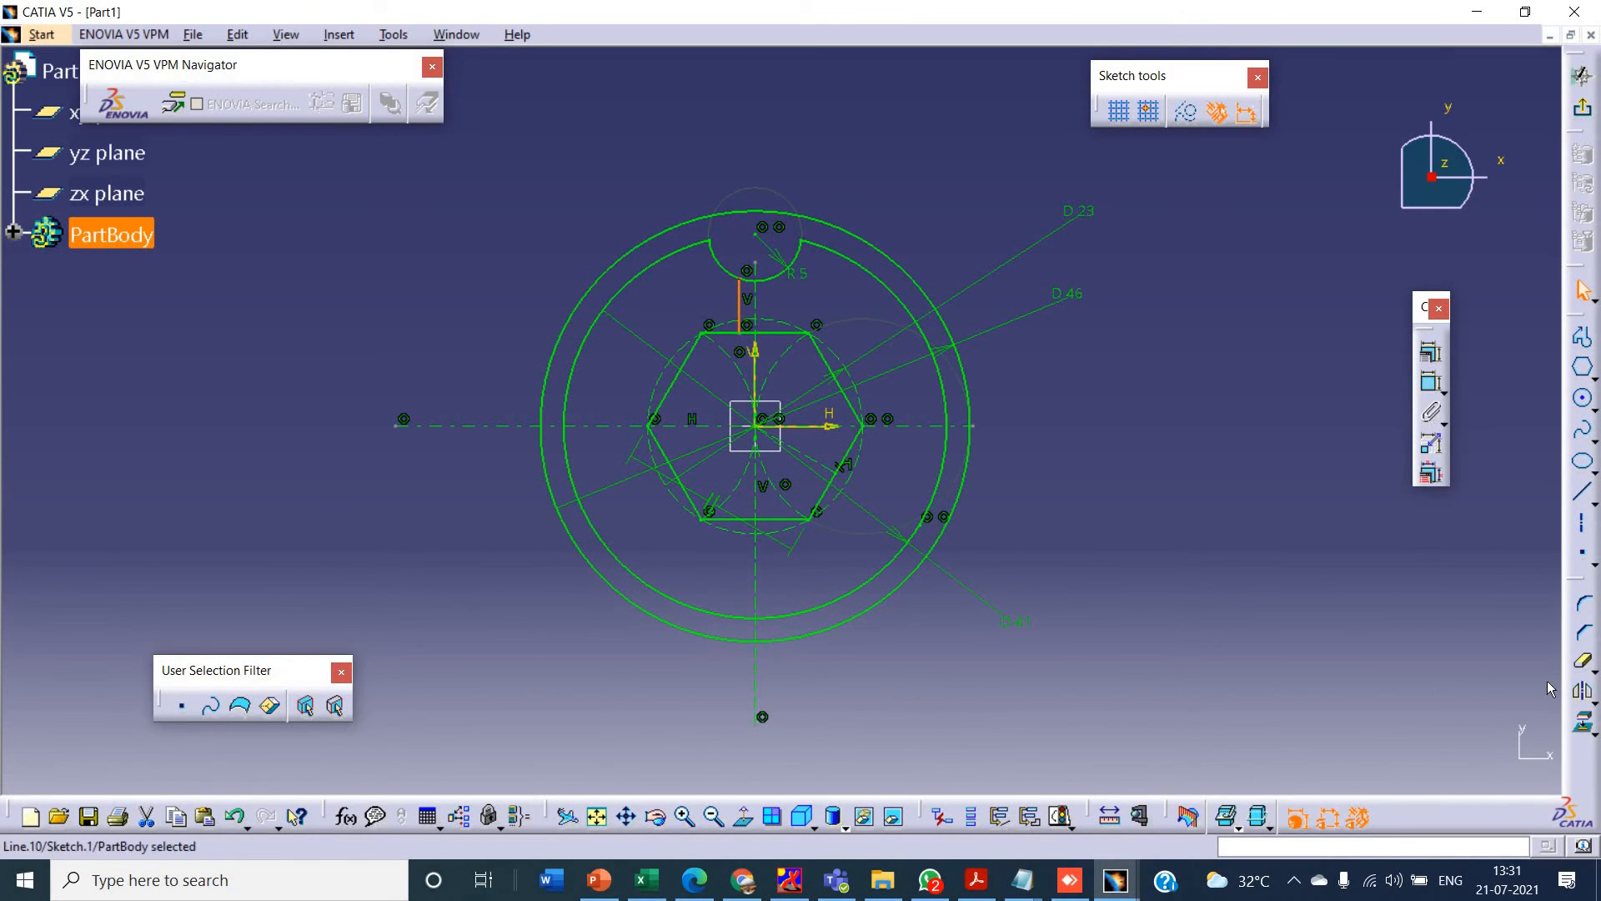
pyautogui.click(1581, 689)
pyautogui.click(754, 276)
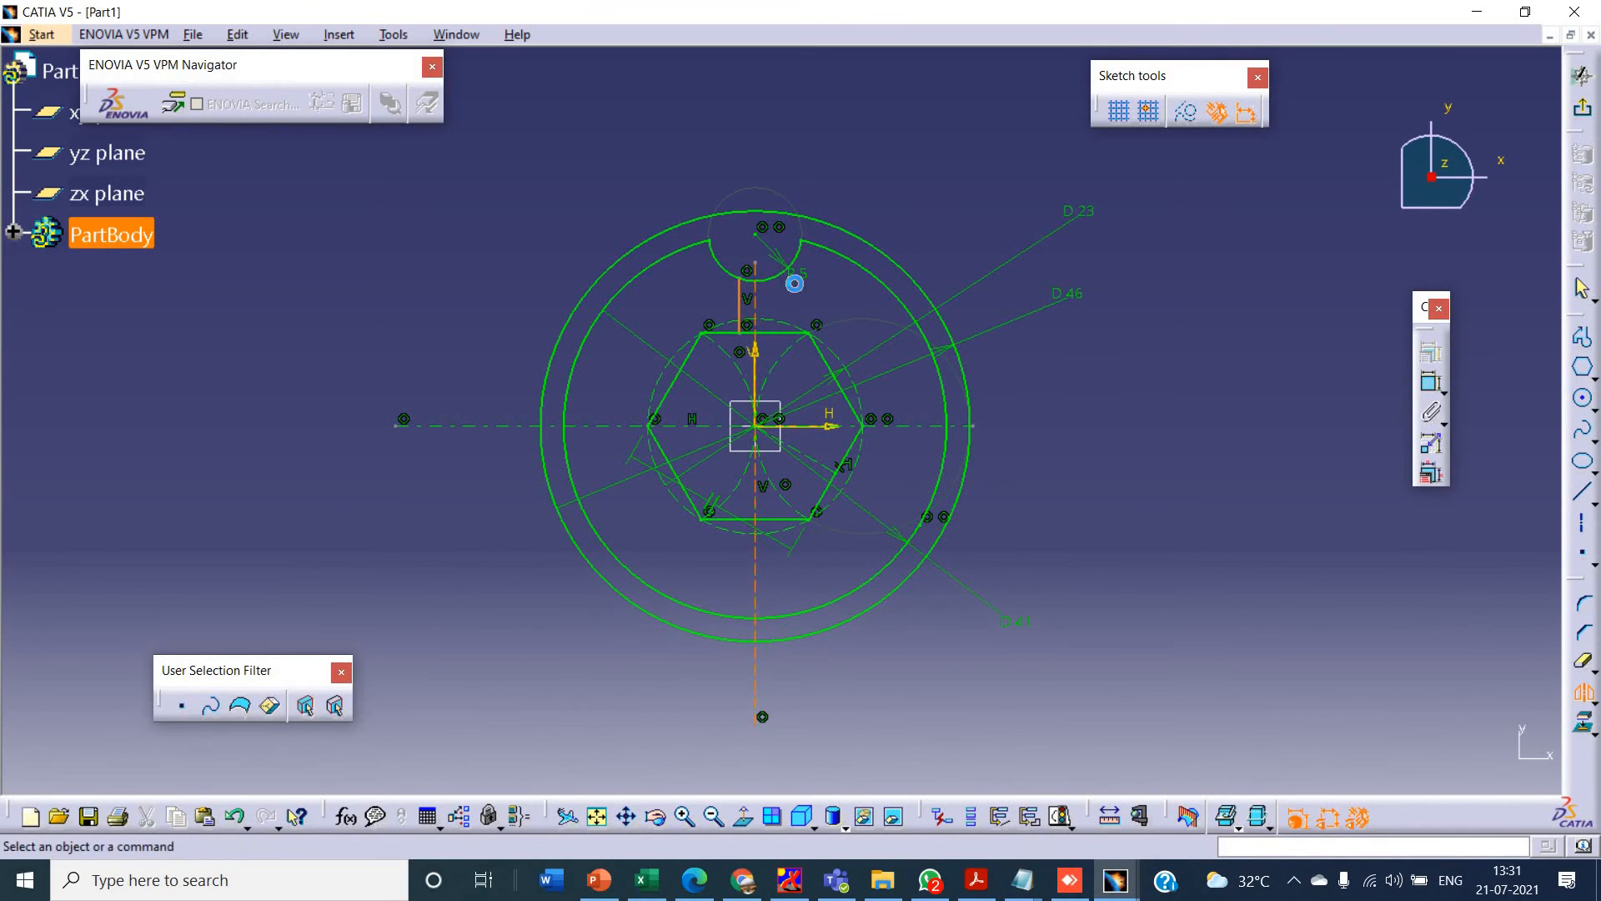
# - Dimension the distance between the two vertical spoke lines and set it to 2 mm
pyautogui.click(1431, 385)
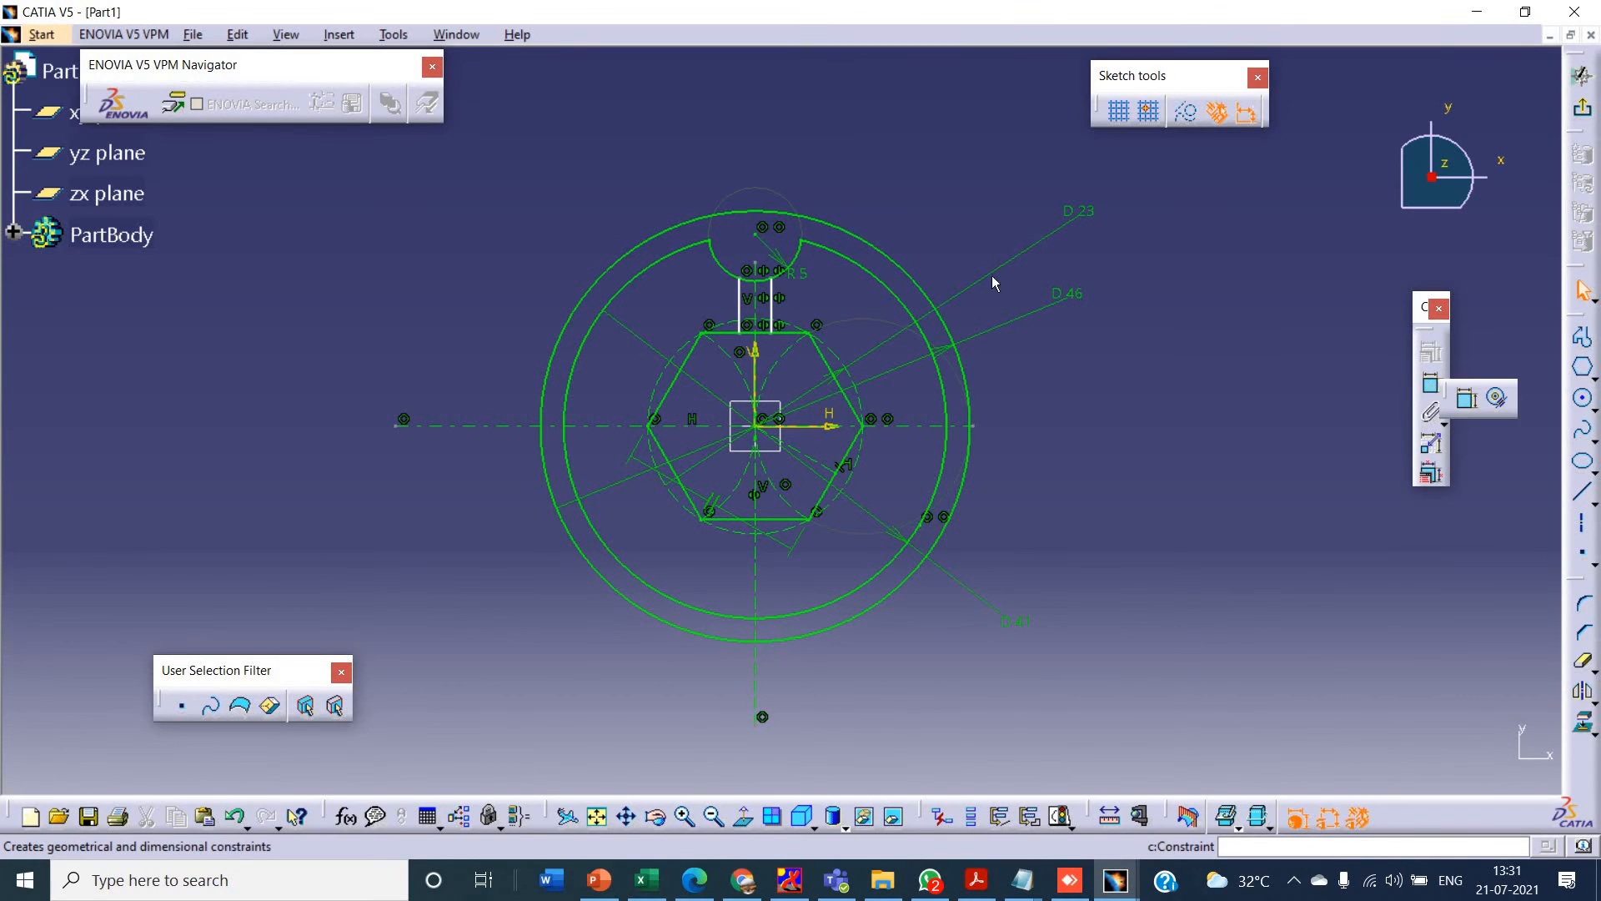
pyautogui.click(770, 302)
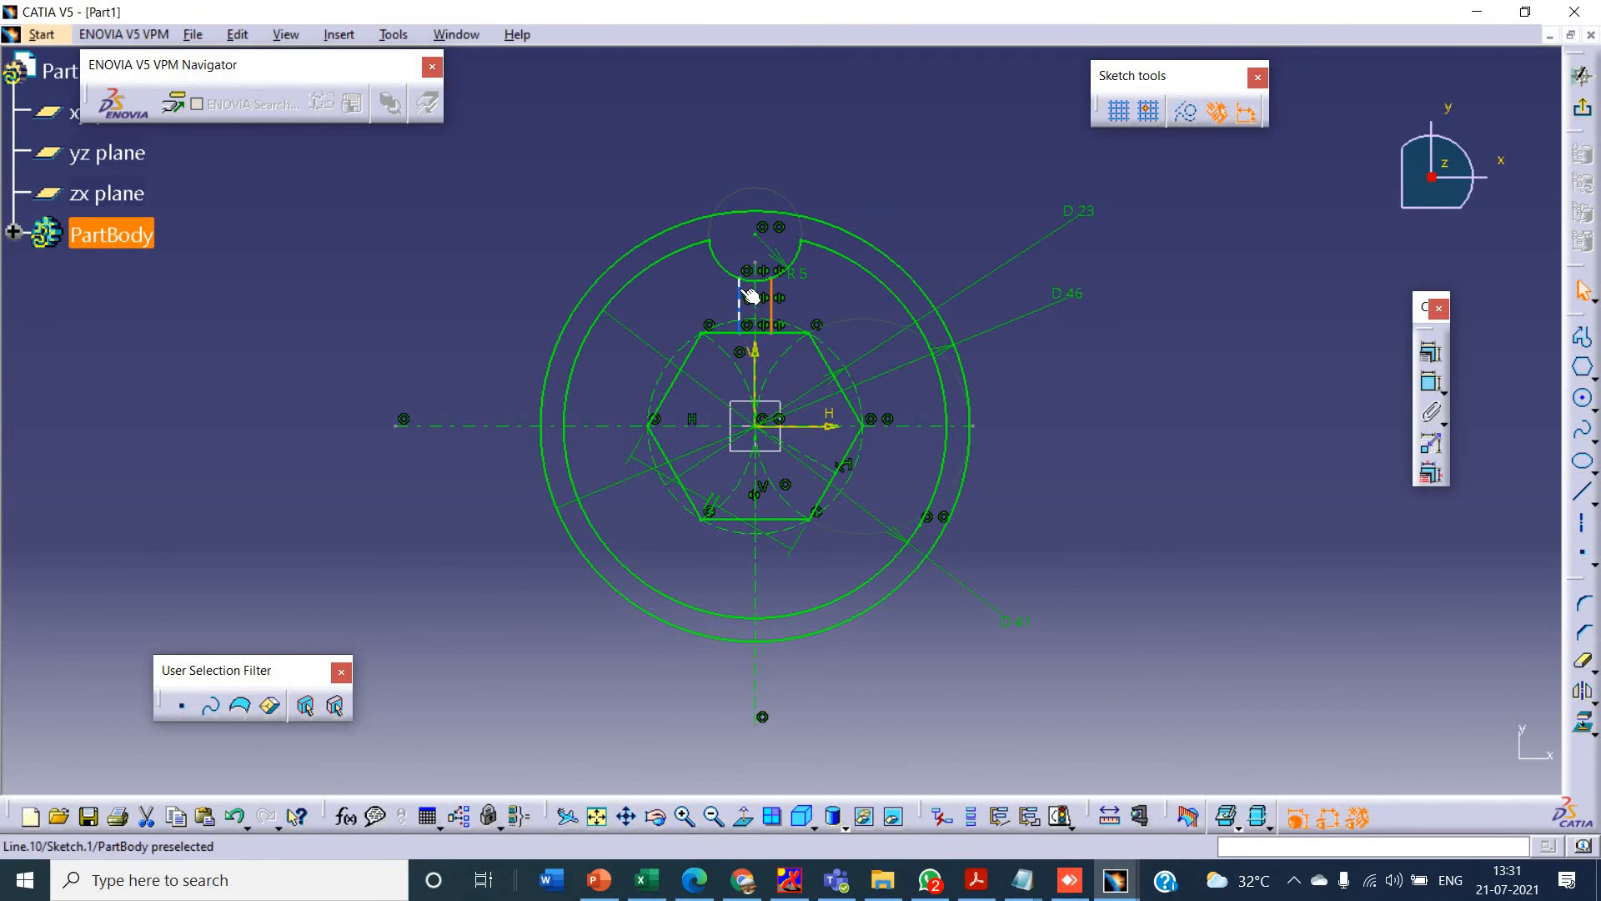
pyautogui.click(751, 296)
pyautogui.click(1431, 385)
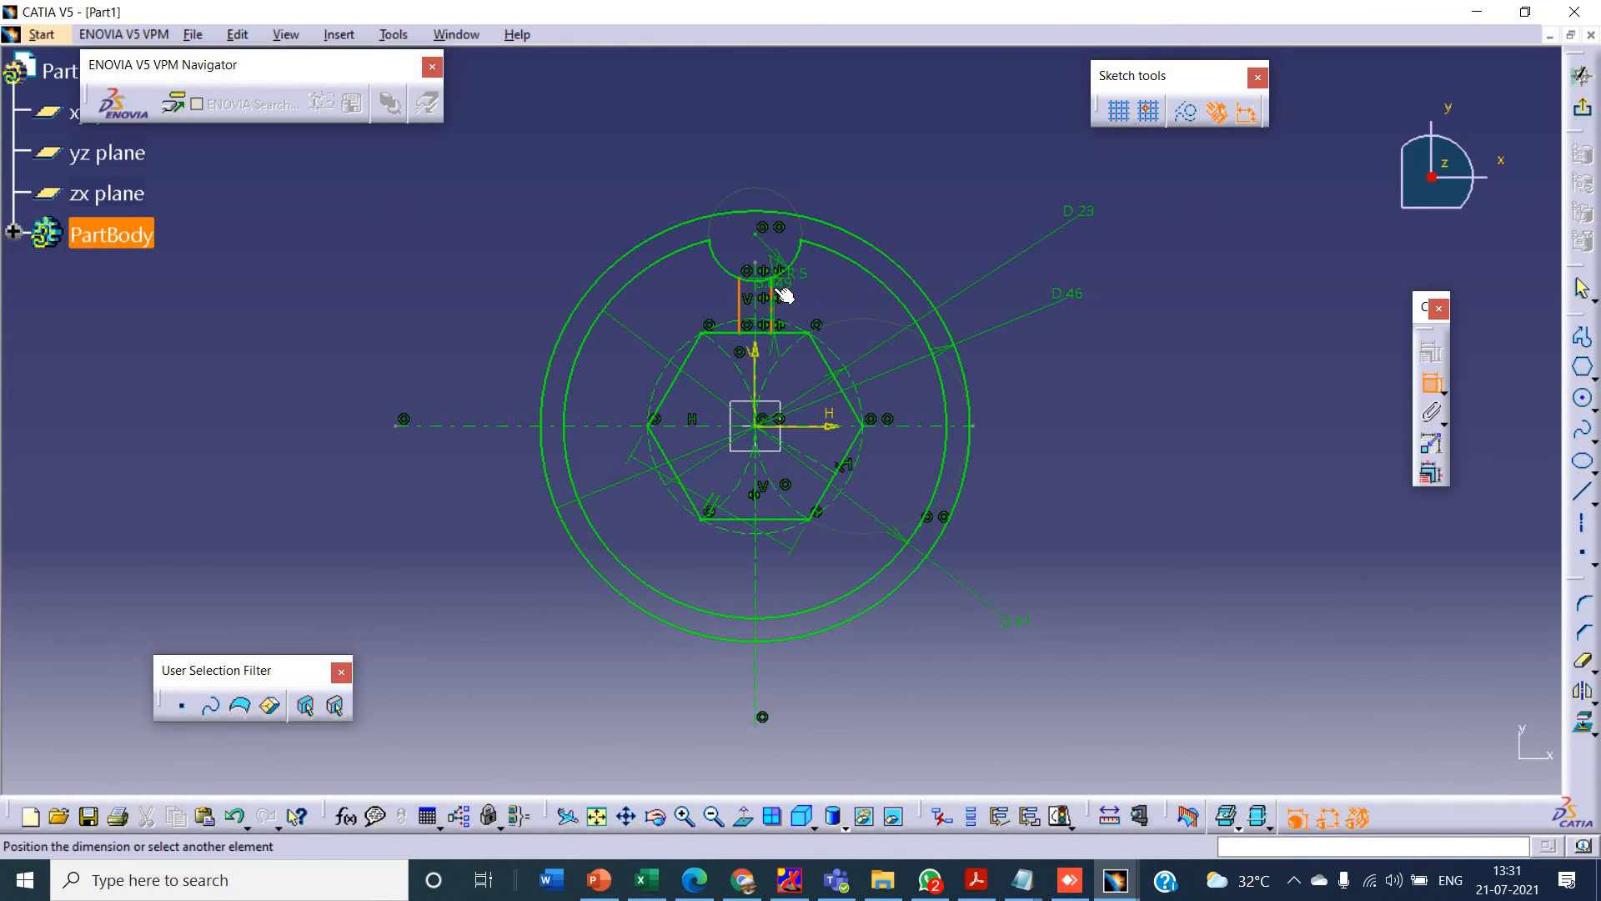
pyautogui.click(780, 135)
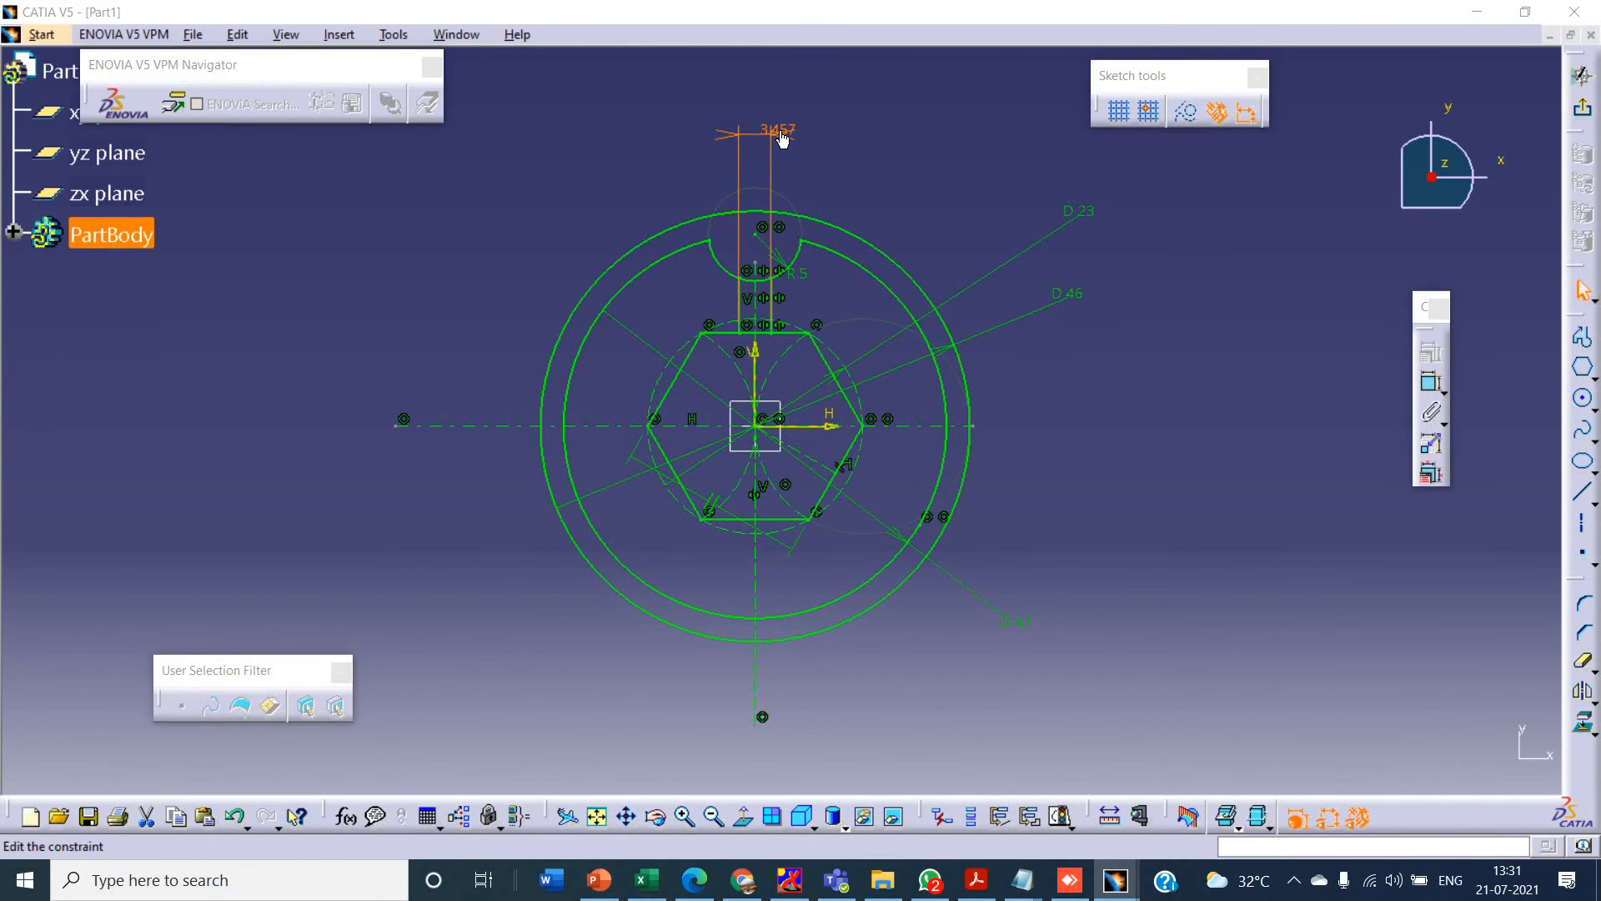
pyautogui.doubleClick(781, 133)
pyautogui.write('2mm')
pyautogui.press('Return')
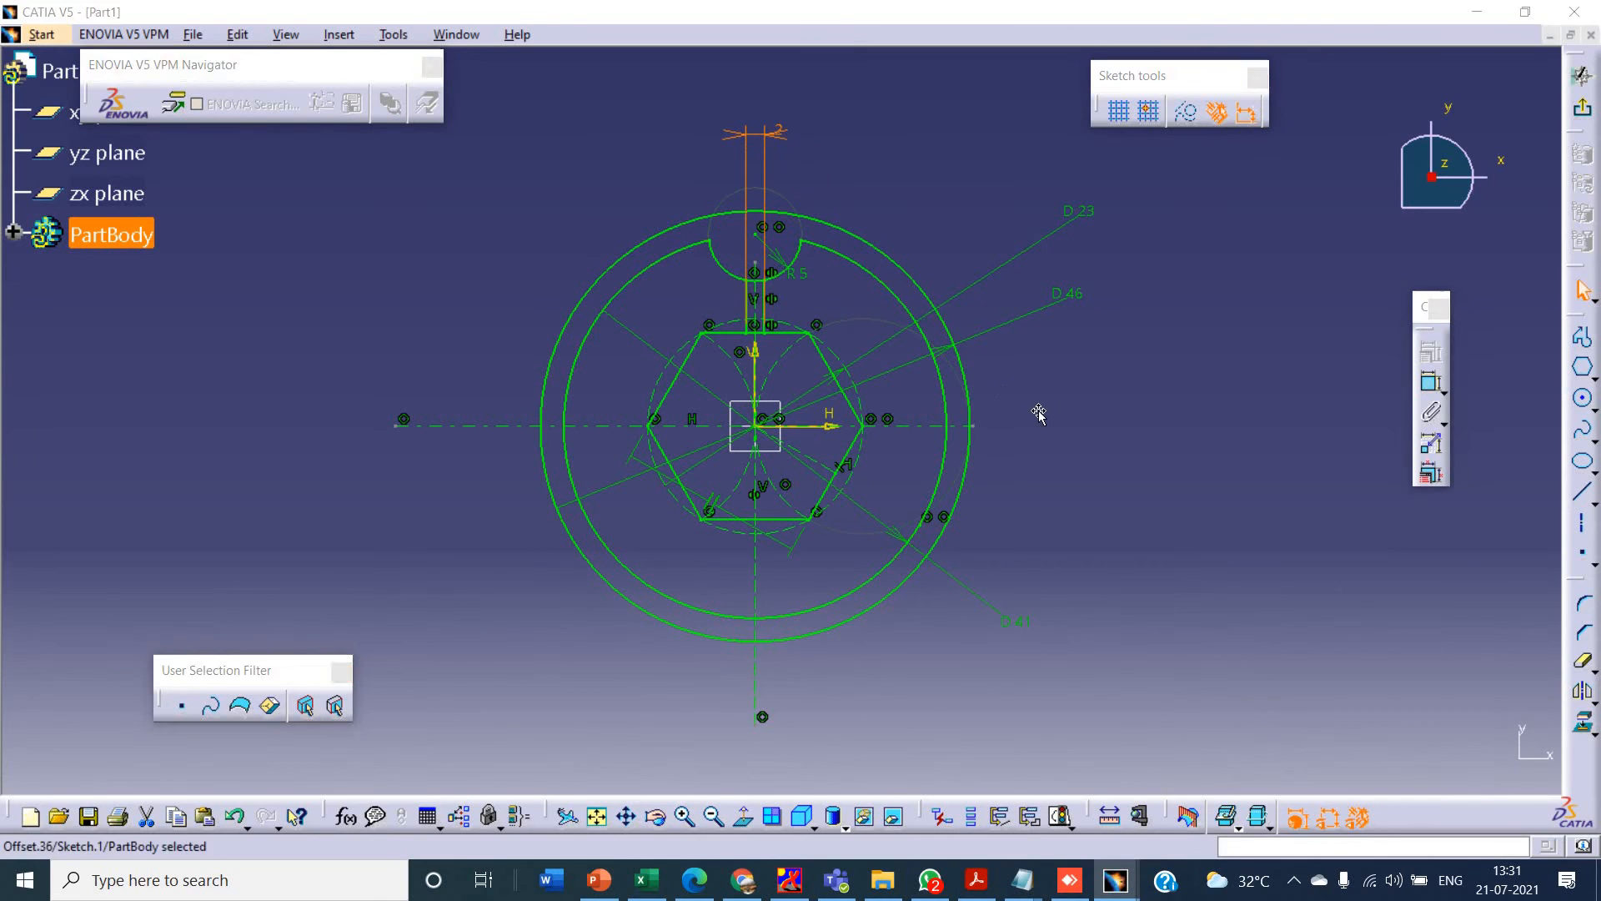
# - Check the inclined spoke in the PowerPoint drawing and draw an axis from the origin past the outer rim, about 37° above the horizontal axis
pyautogui.hotkey('alt', 'Tab')
pyautogui.hotkey('alt', 'Tab')
pyautogui.click(953, 179)
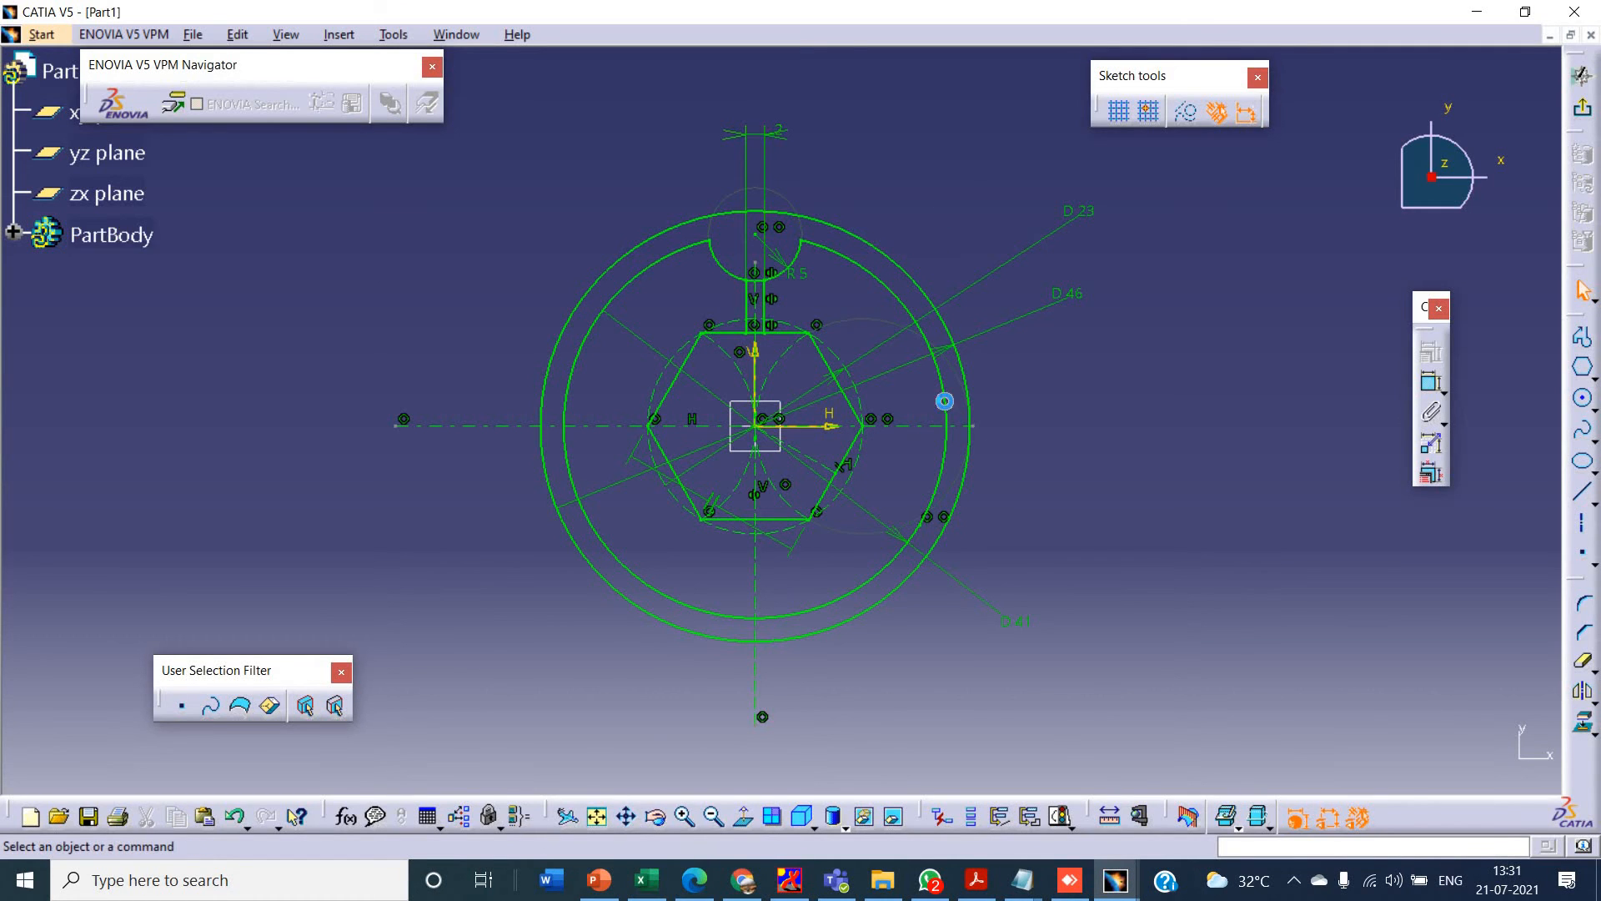
pyautogui.hotkey('alt', 'Tab')
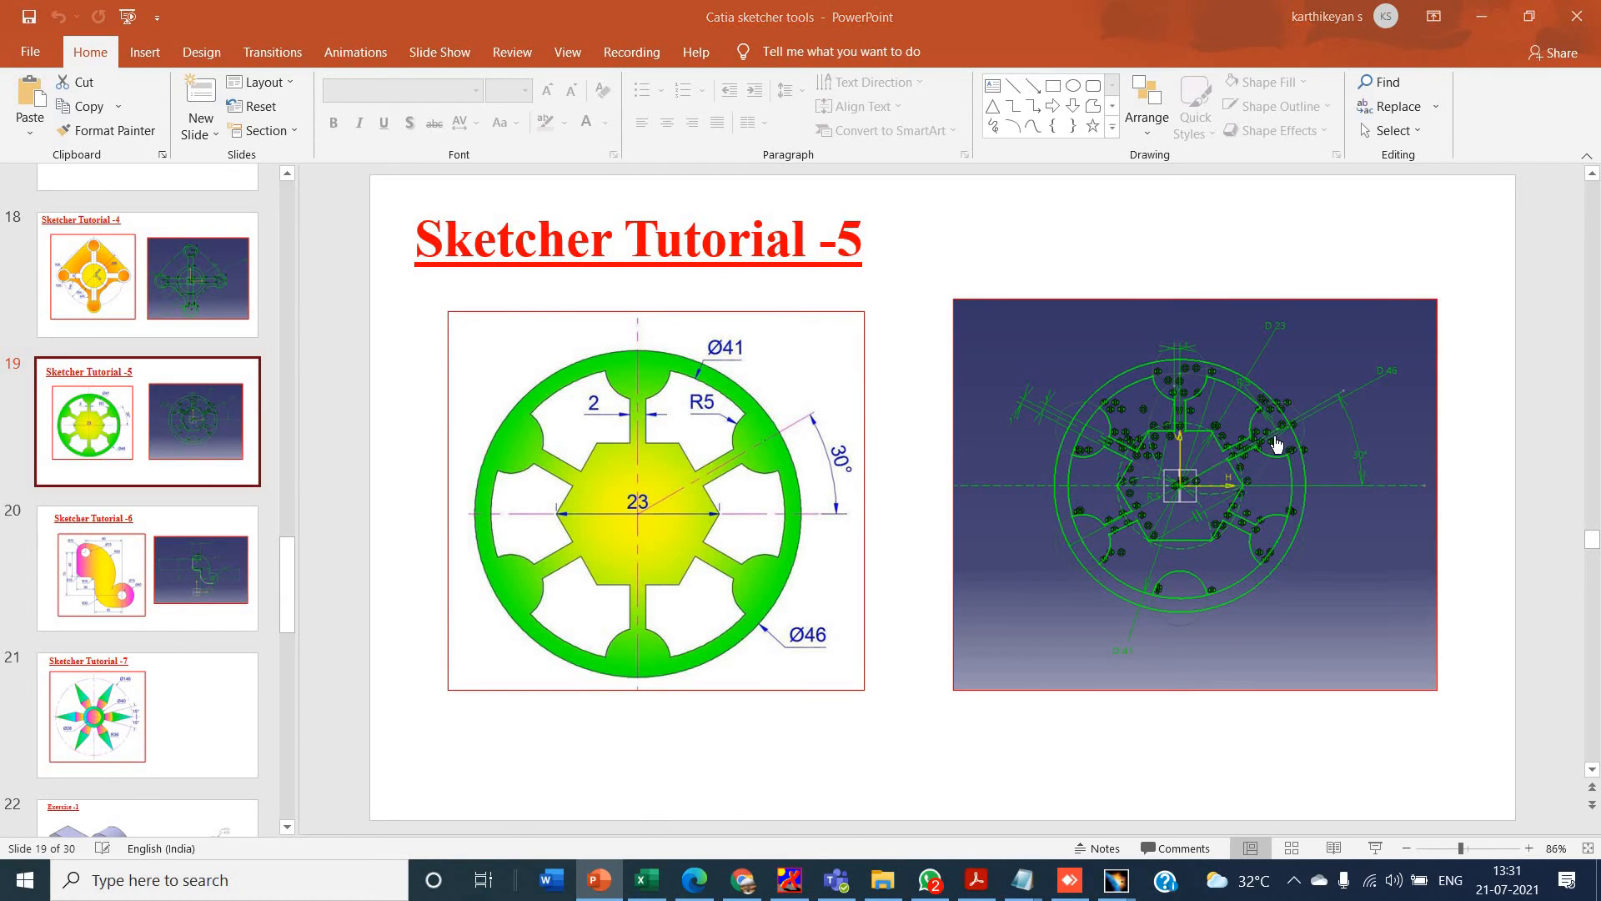
pyautogui.hotkey('alt', 'Tab')
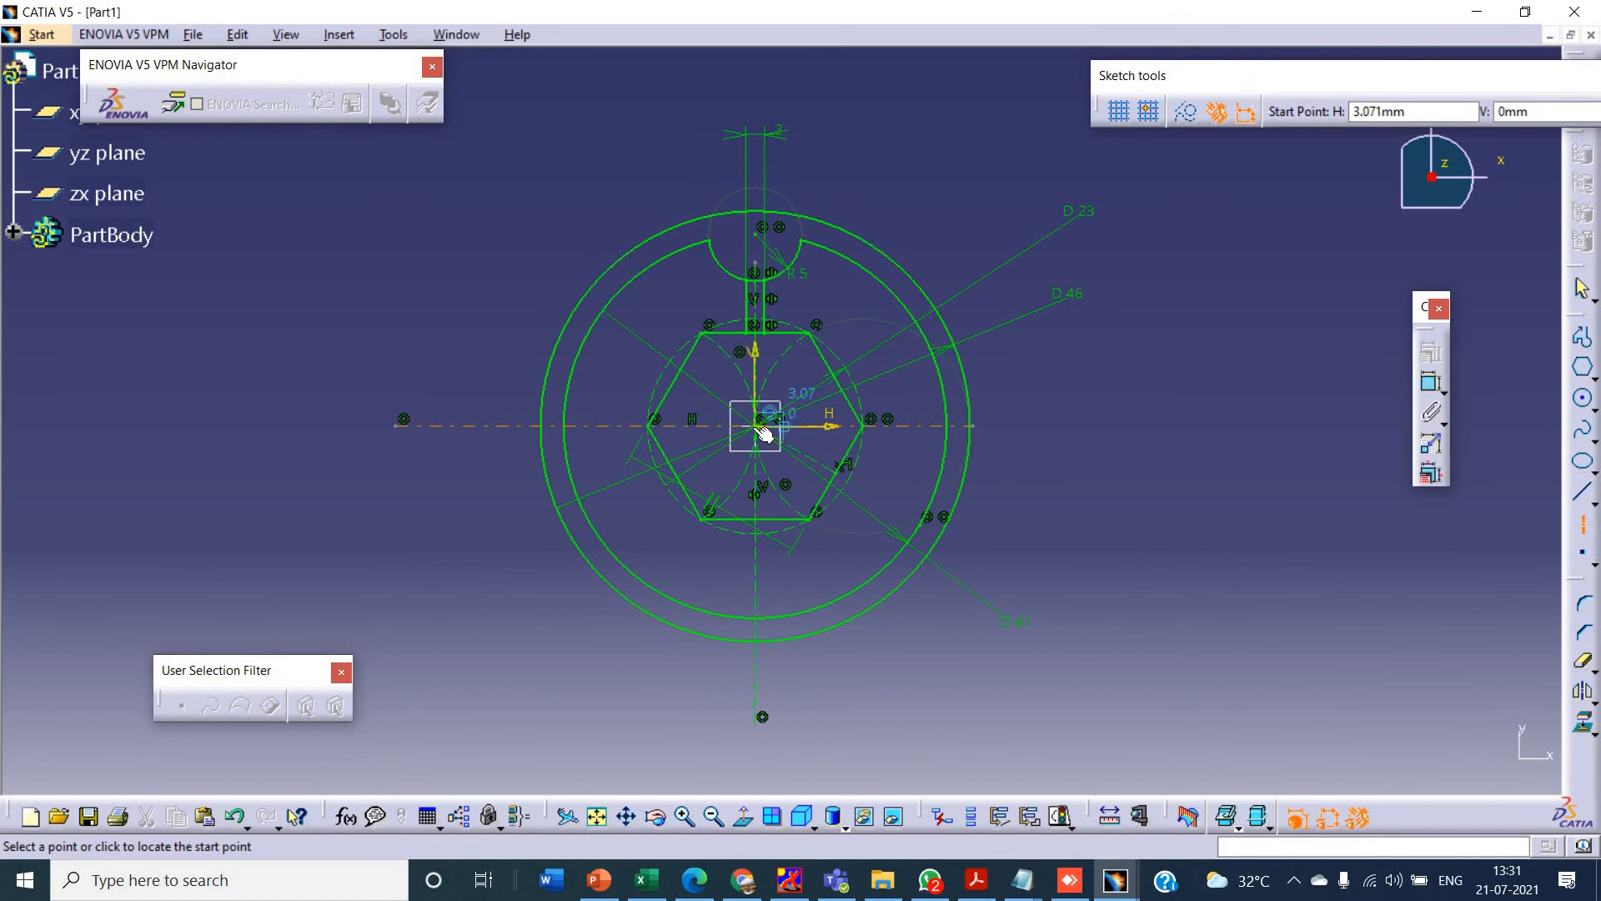
pyautogui.click(761, 430)
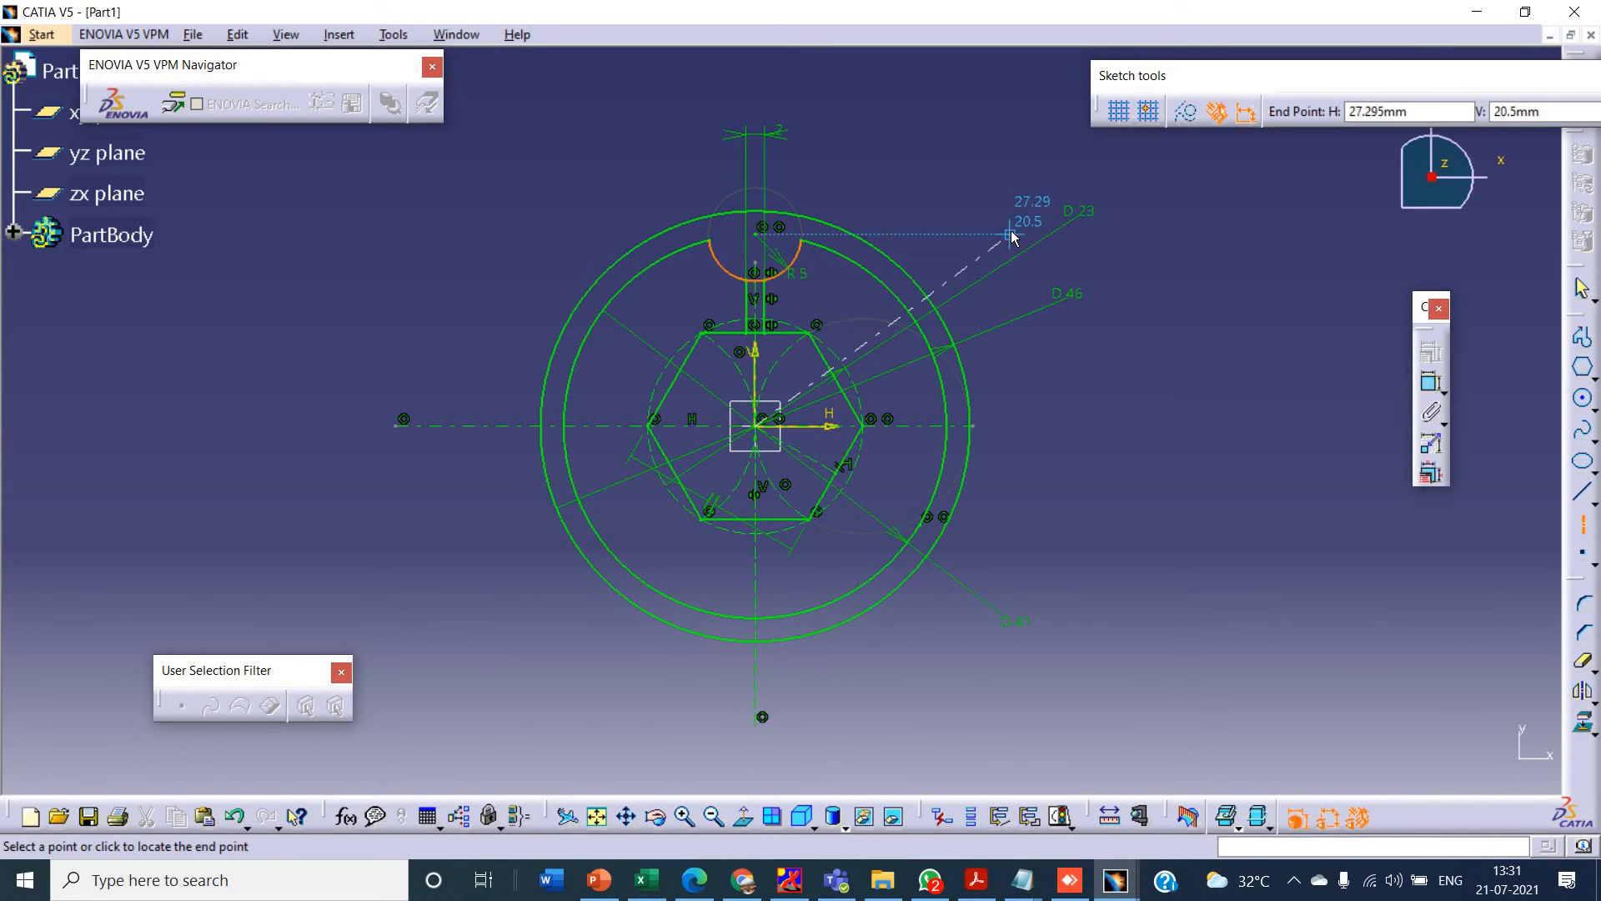
pyautogui.click(984, 255)
# - Dimension the angle between the inclined axis and the horizontal axis and set it to 30°
pyautogui.click(1431, 382)
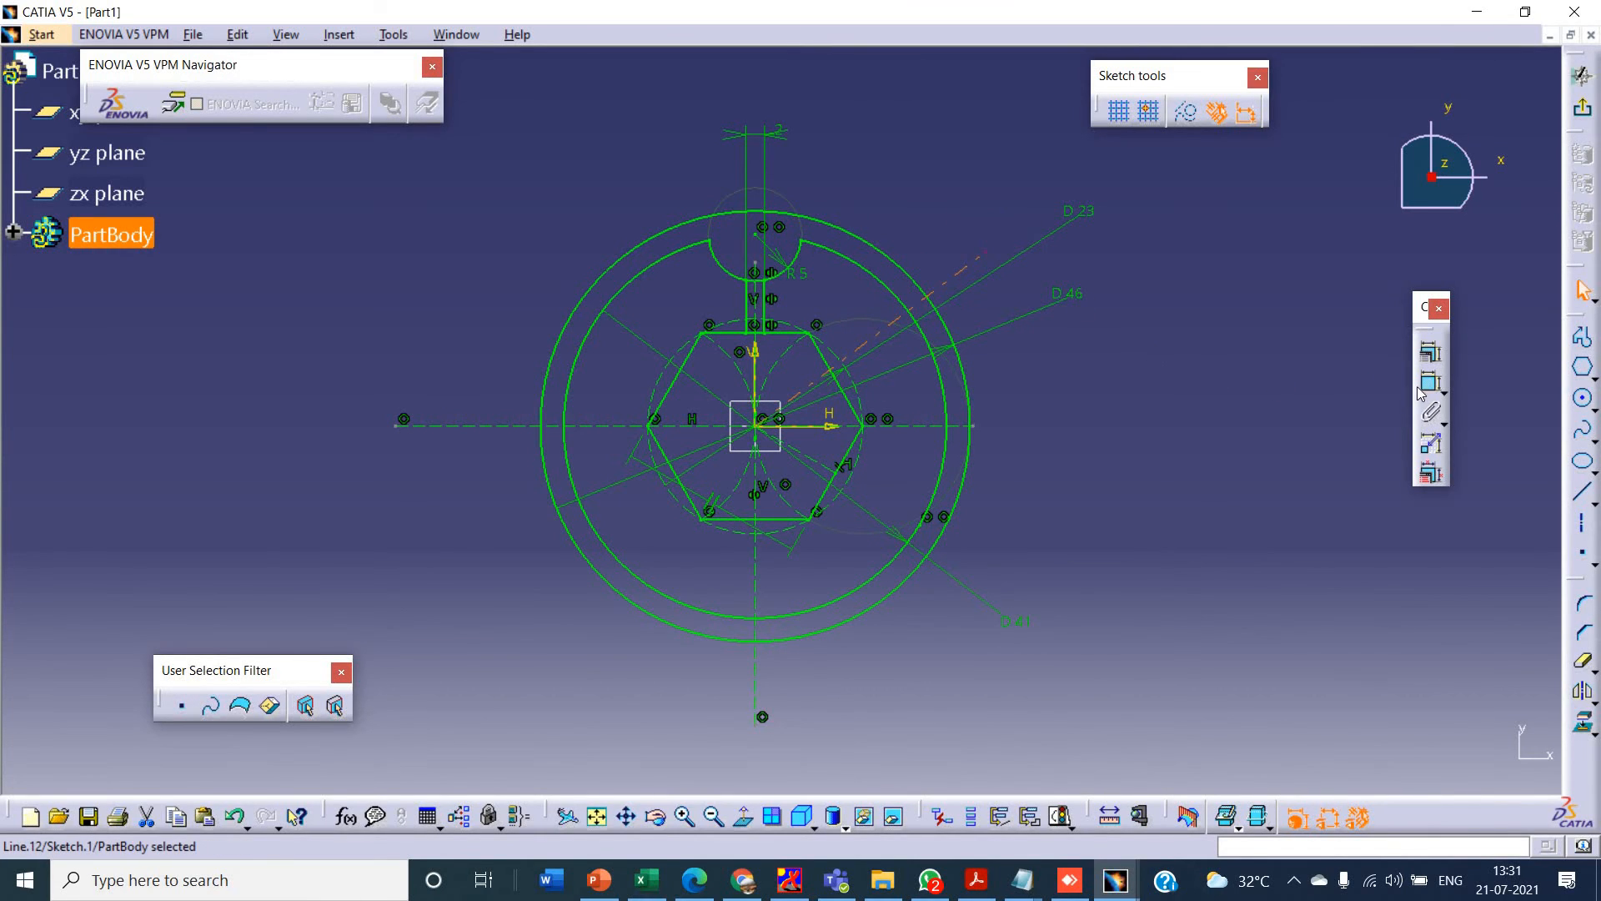
pyautogui.click(925, 295)
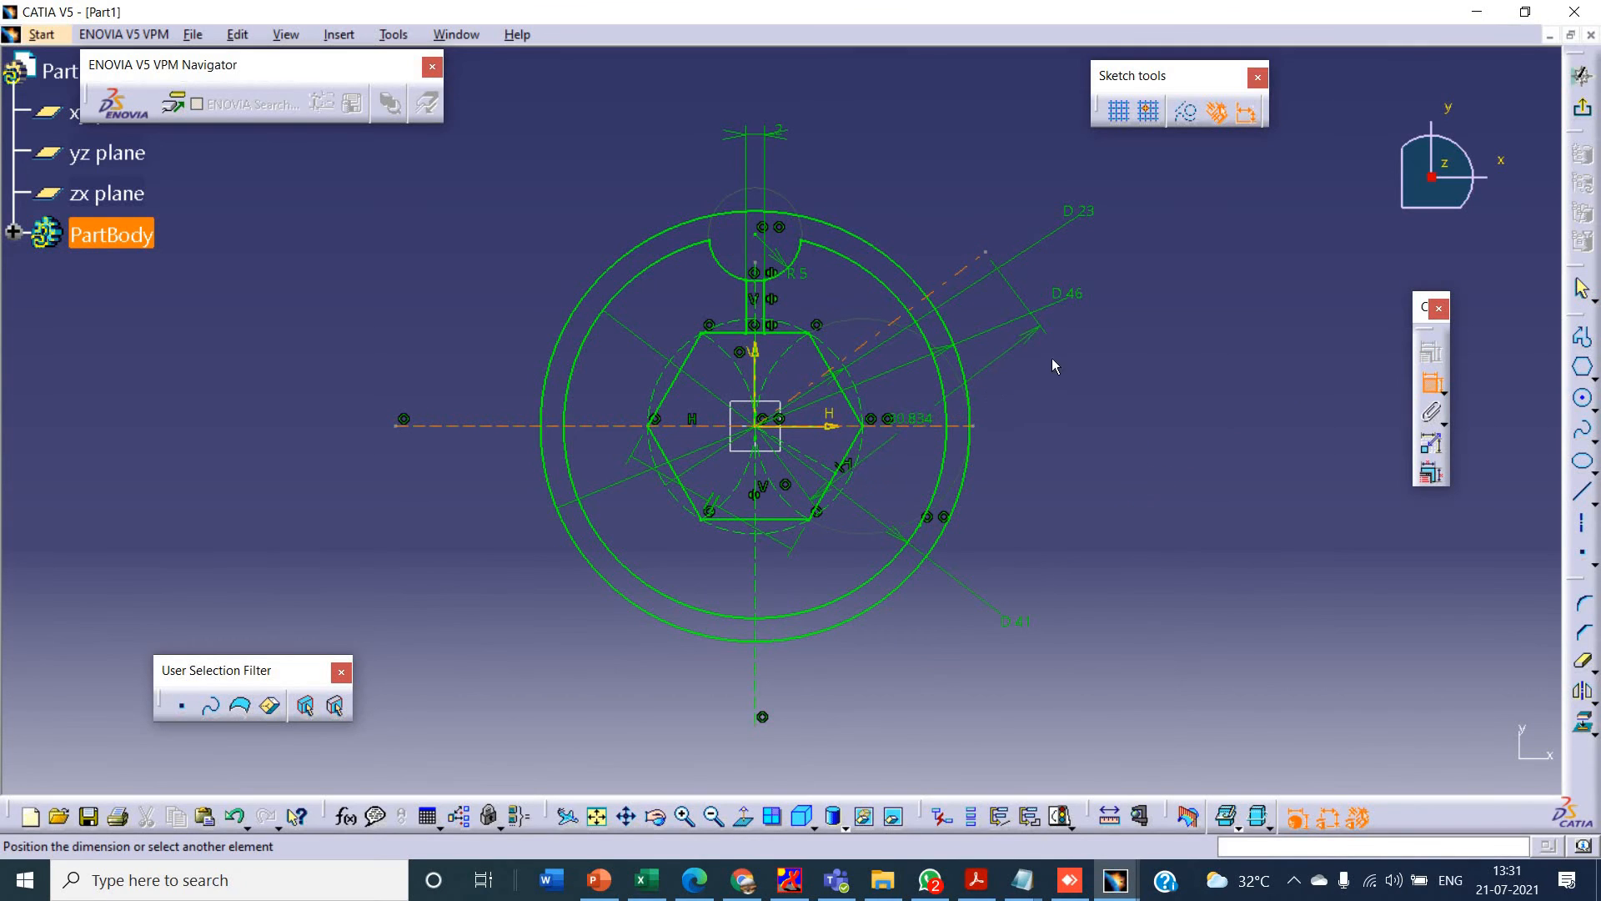
pyautogui.click(1106, 352)
pyautogui.doubleClick(1094, 348)
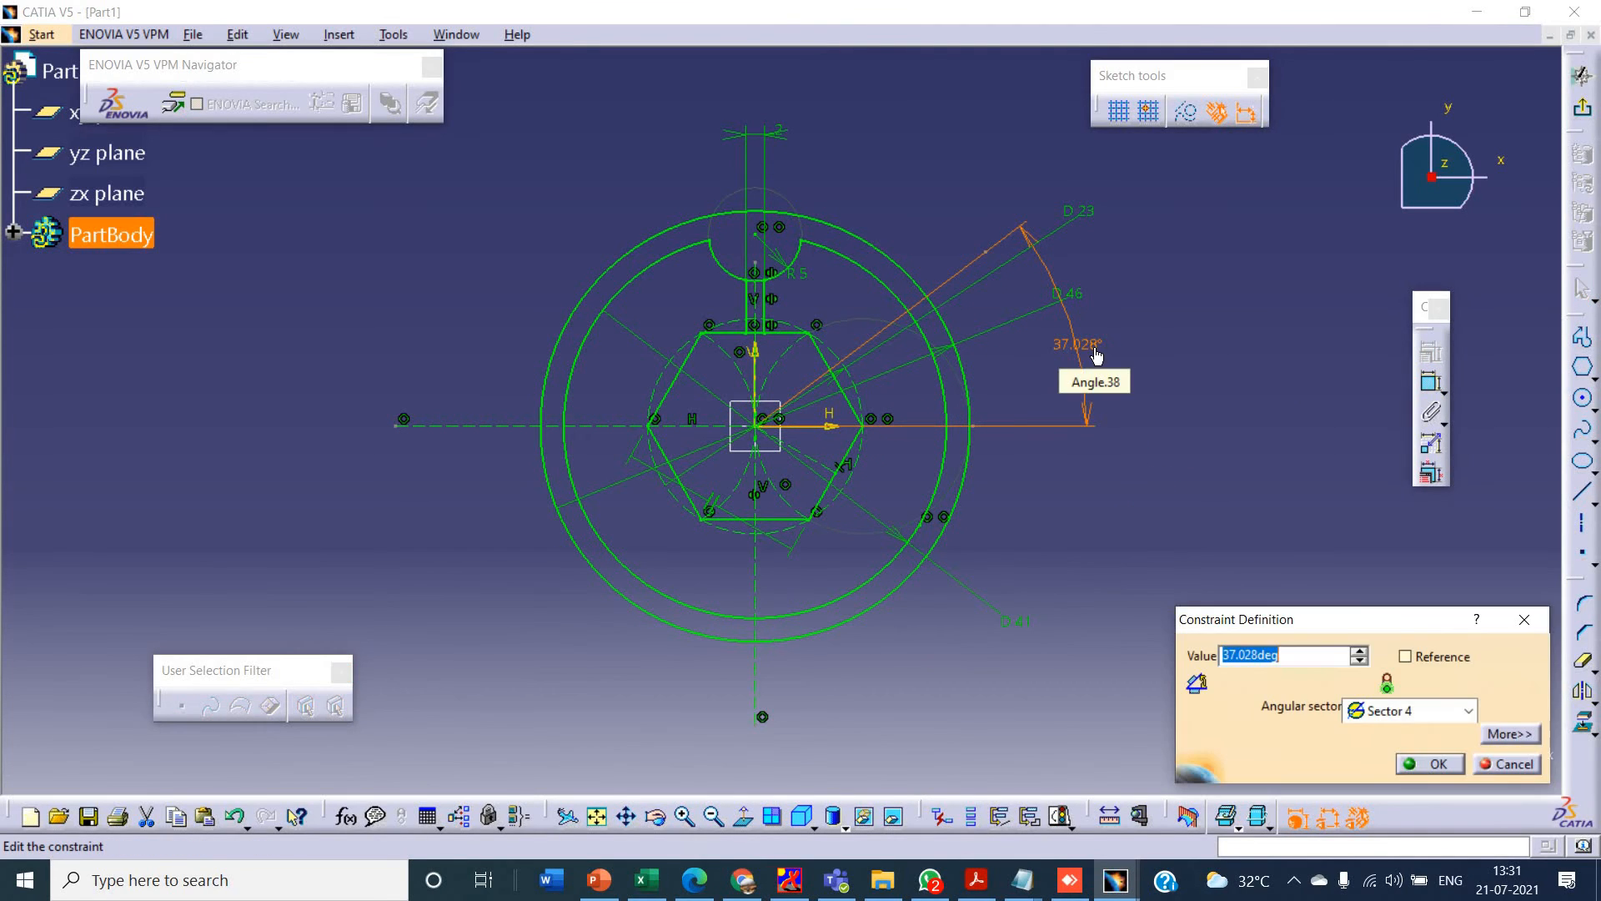
pyautogui.write('30')
pyautogui.press('Return')
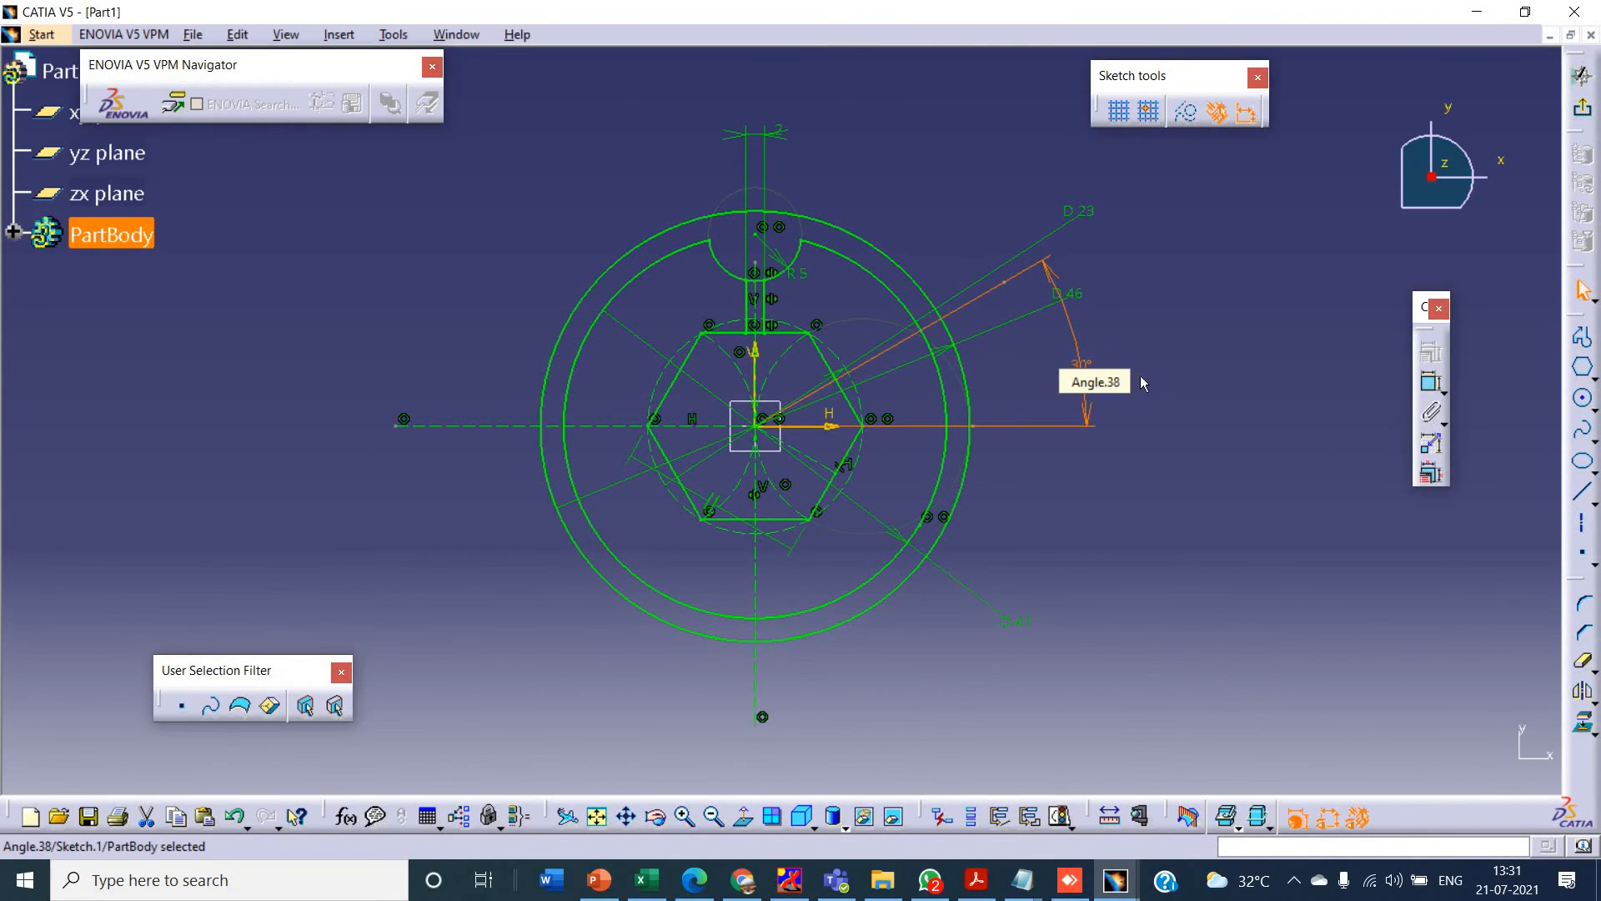
pyautogui.click(1201, 442)
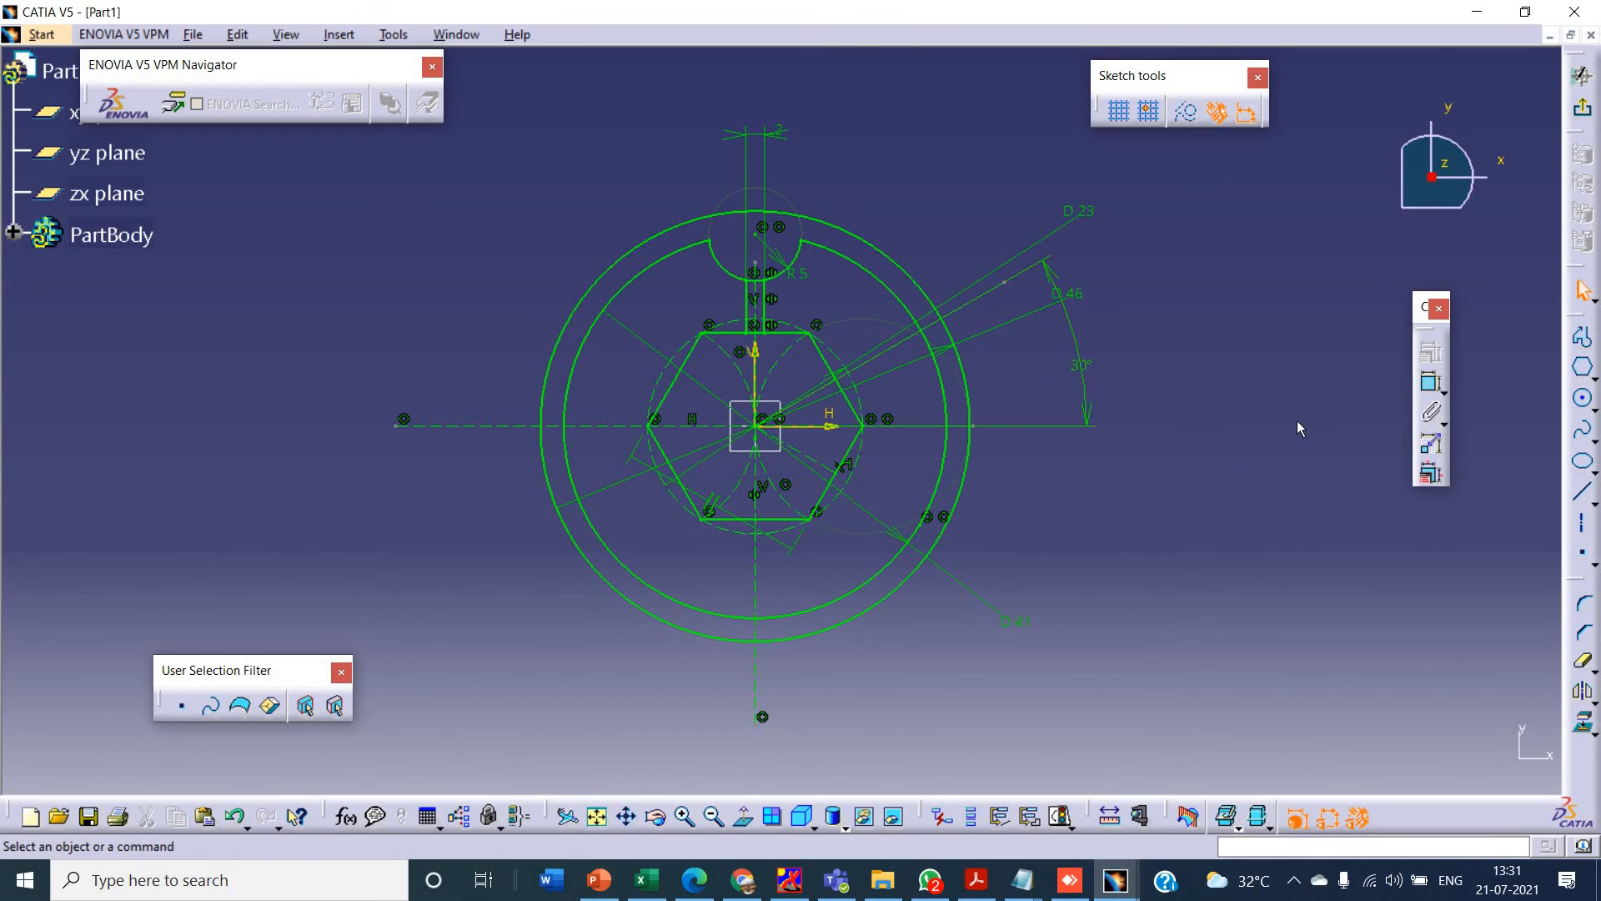
# - Draw a circle centred where the inclined axis crosses the inner rim circle and set its radius to 5 mm
pyautogui.click(1583, 402)
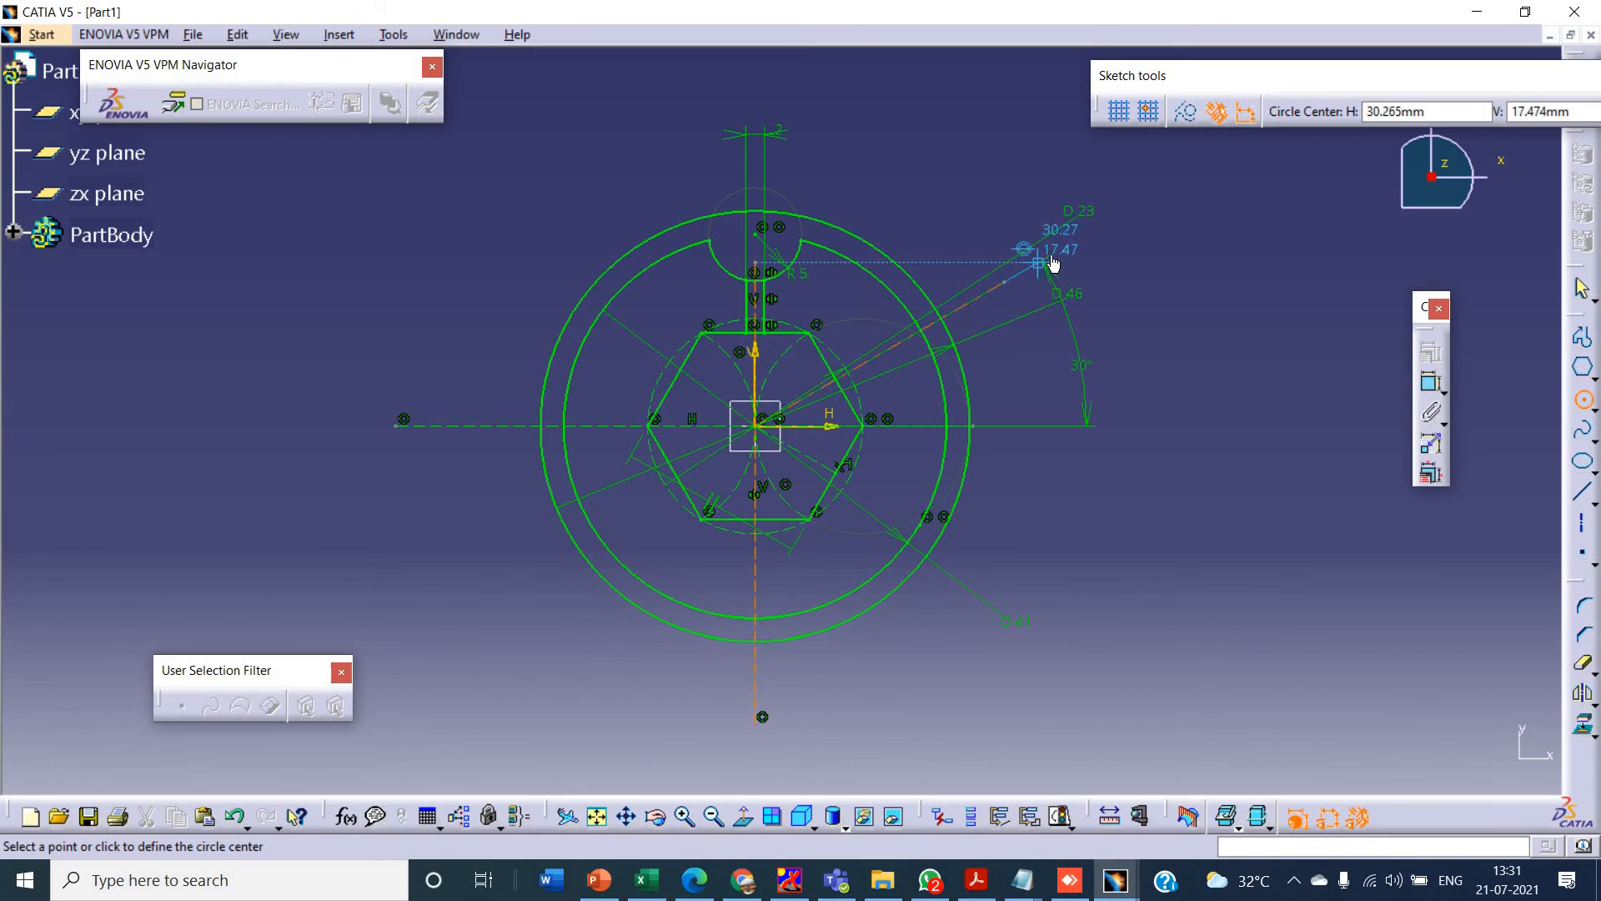
pyautogui.click(919, 330)
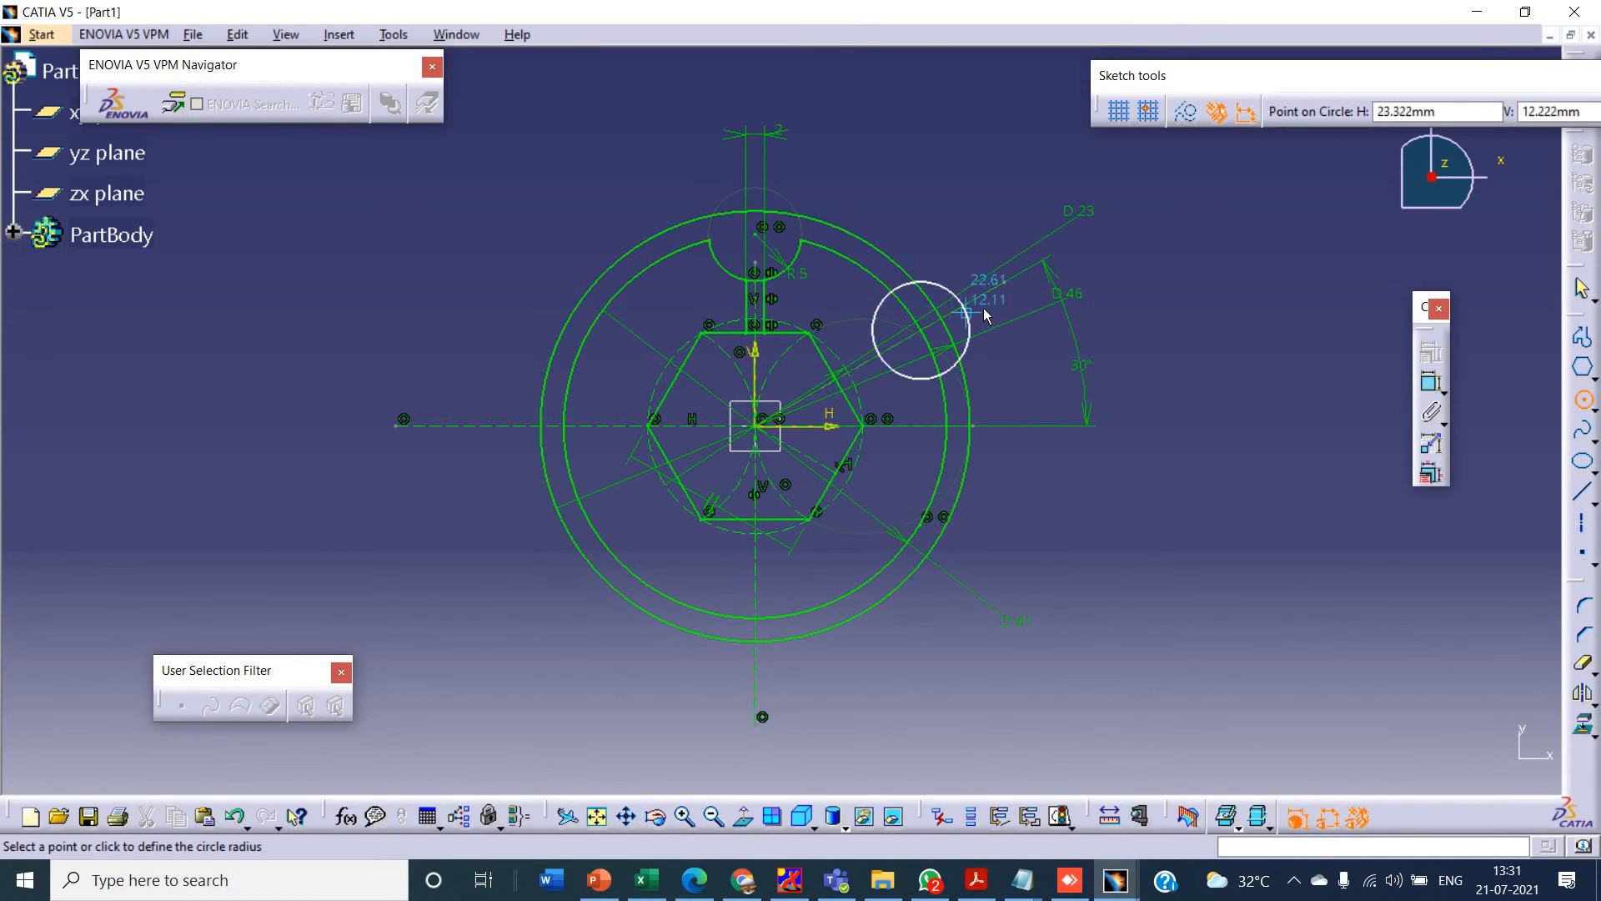
pyautogui.click(974, 318)
pyautogui.click(1430, 381)
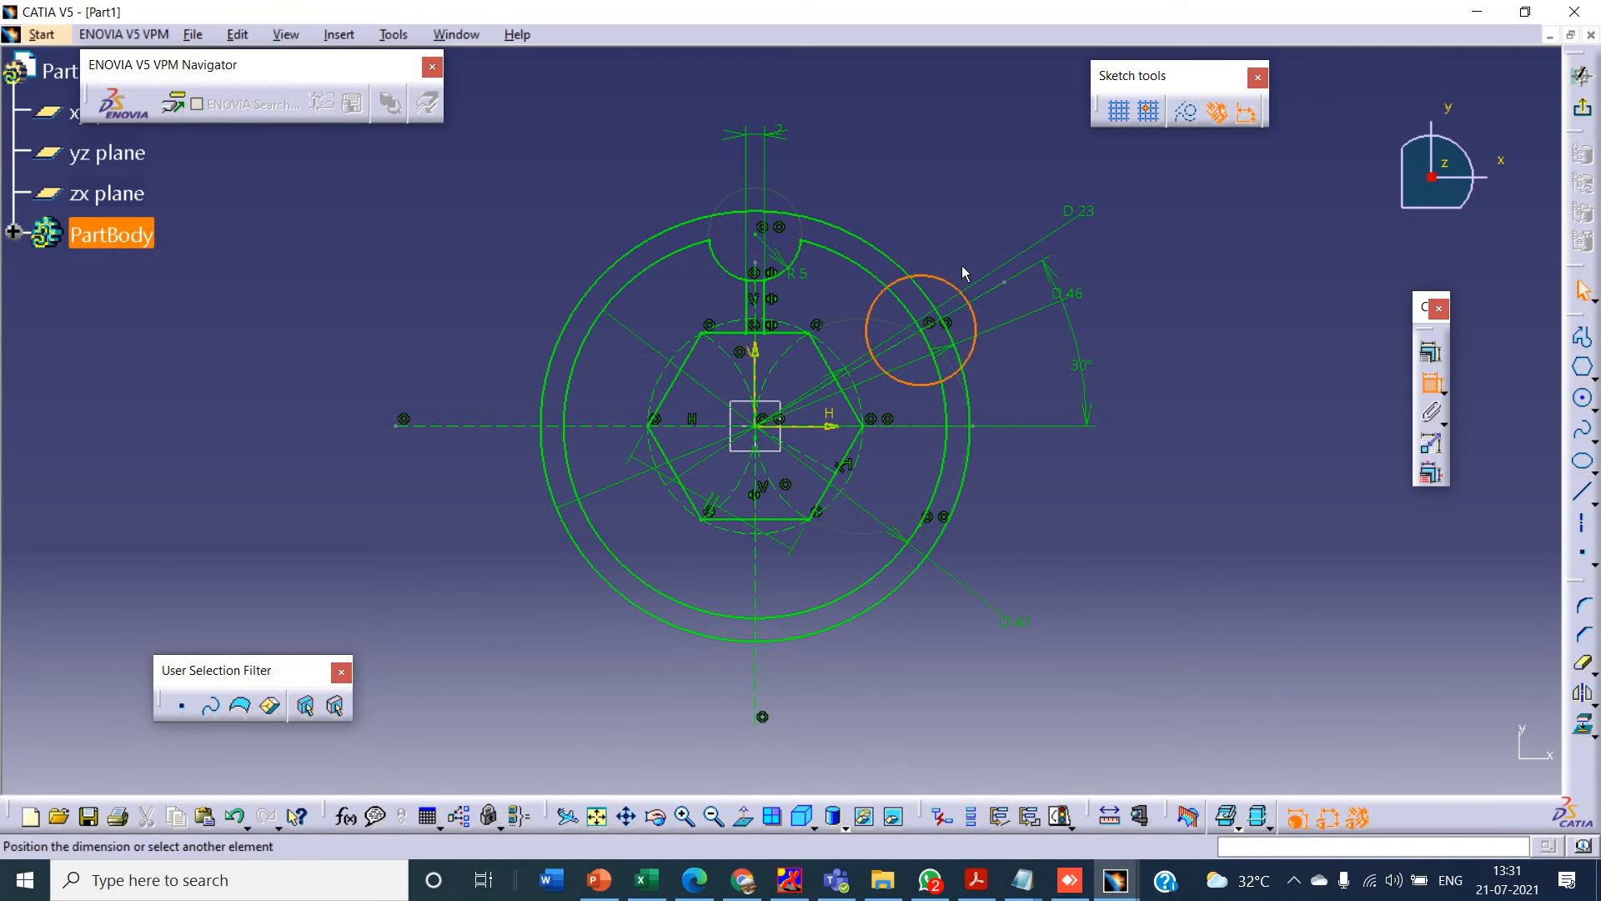
pyautogui.click(972, 223)
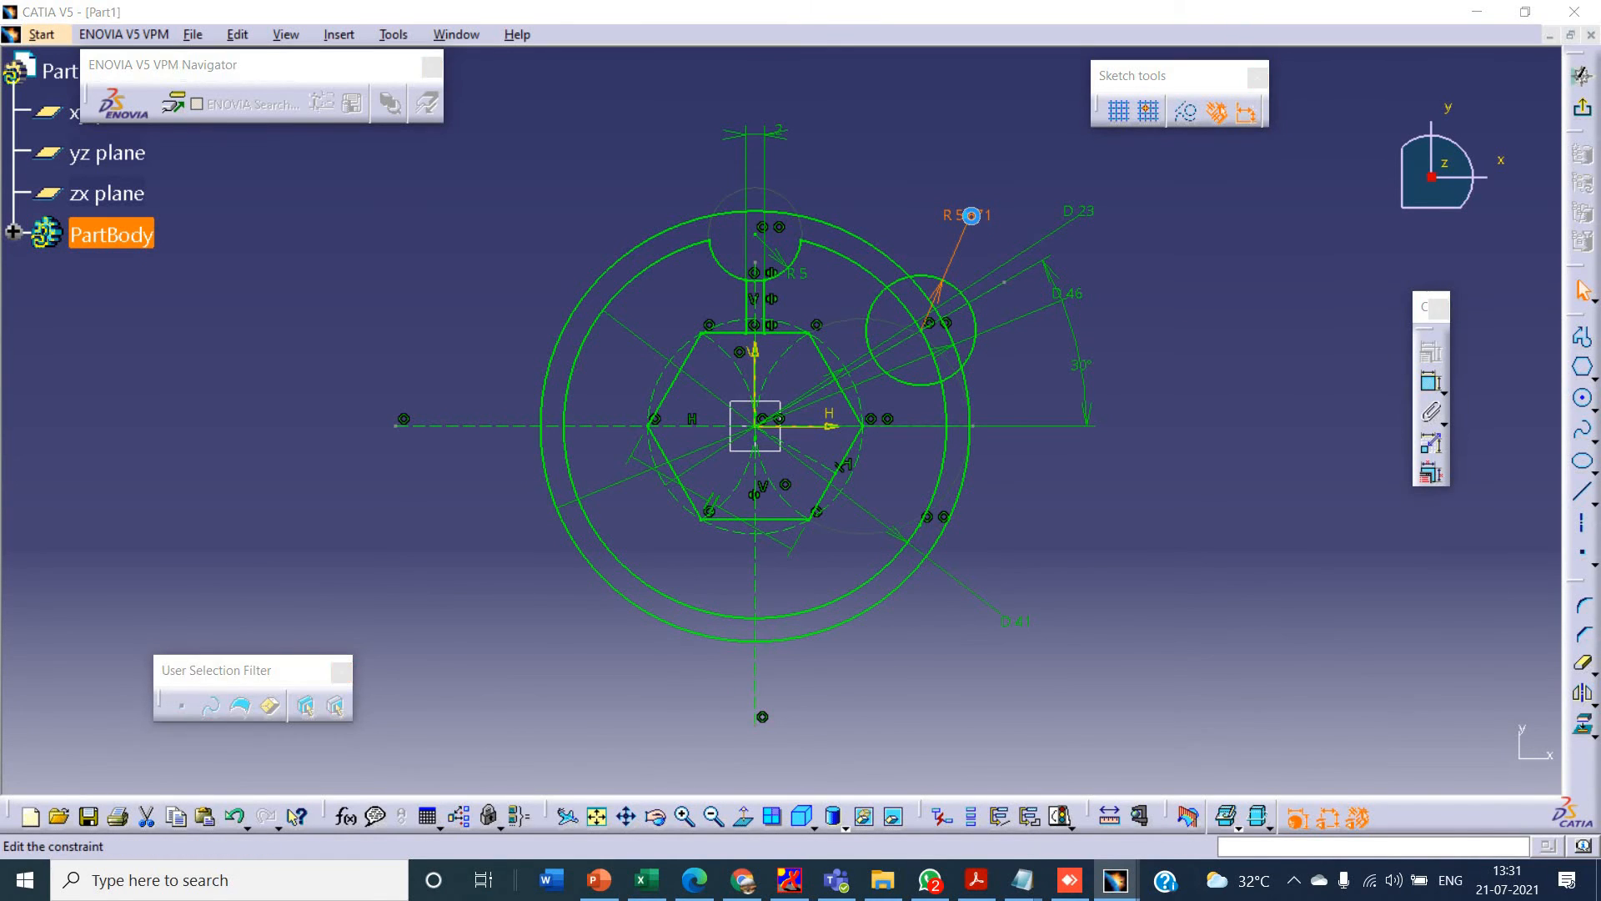
pyautogui.doubleClick(968, 218)
pyautogui.write('5')
pyautogui.press('Return')
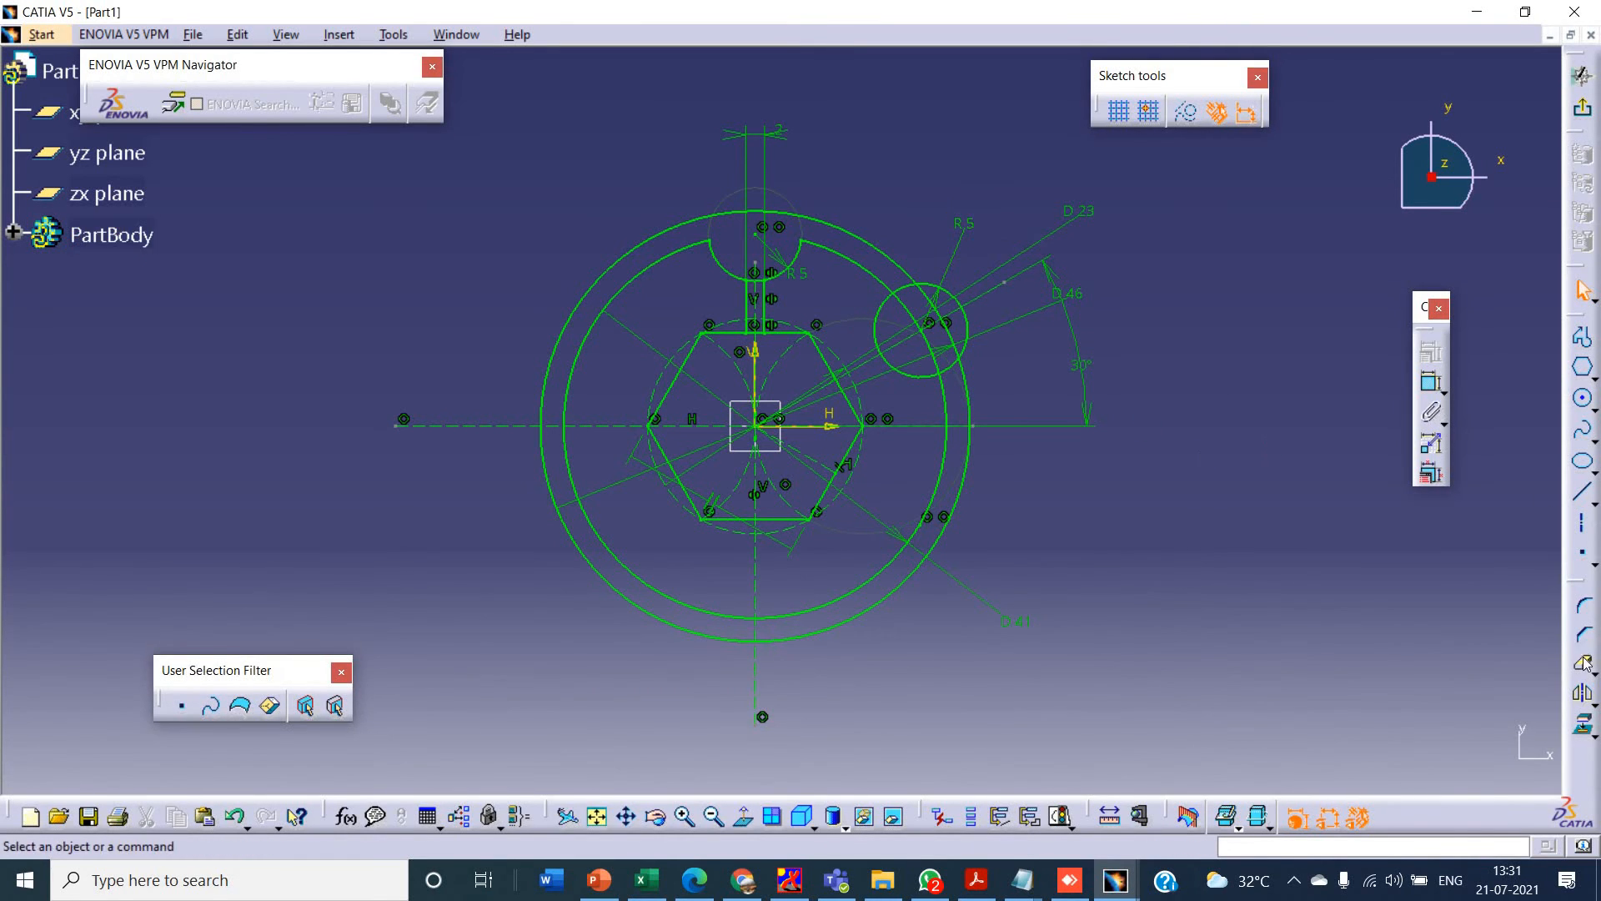
# - Quick Trim the new lobe circle outside the inner rim and remove the inner rim segment inside the lobe
pyautogui.click(1583, 663)
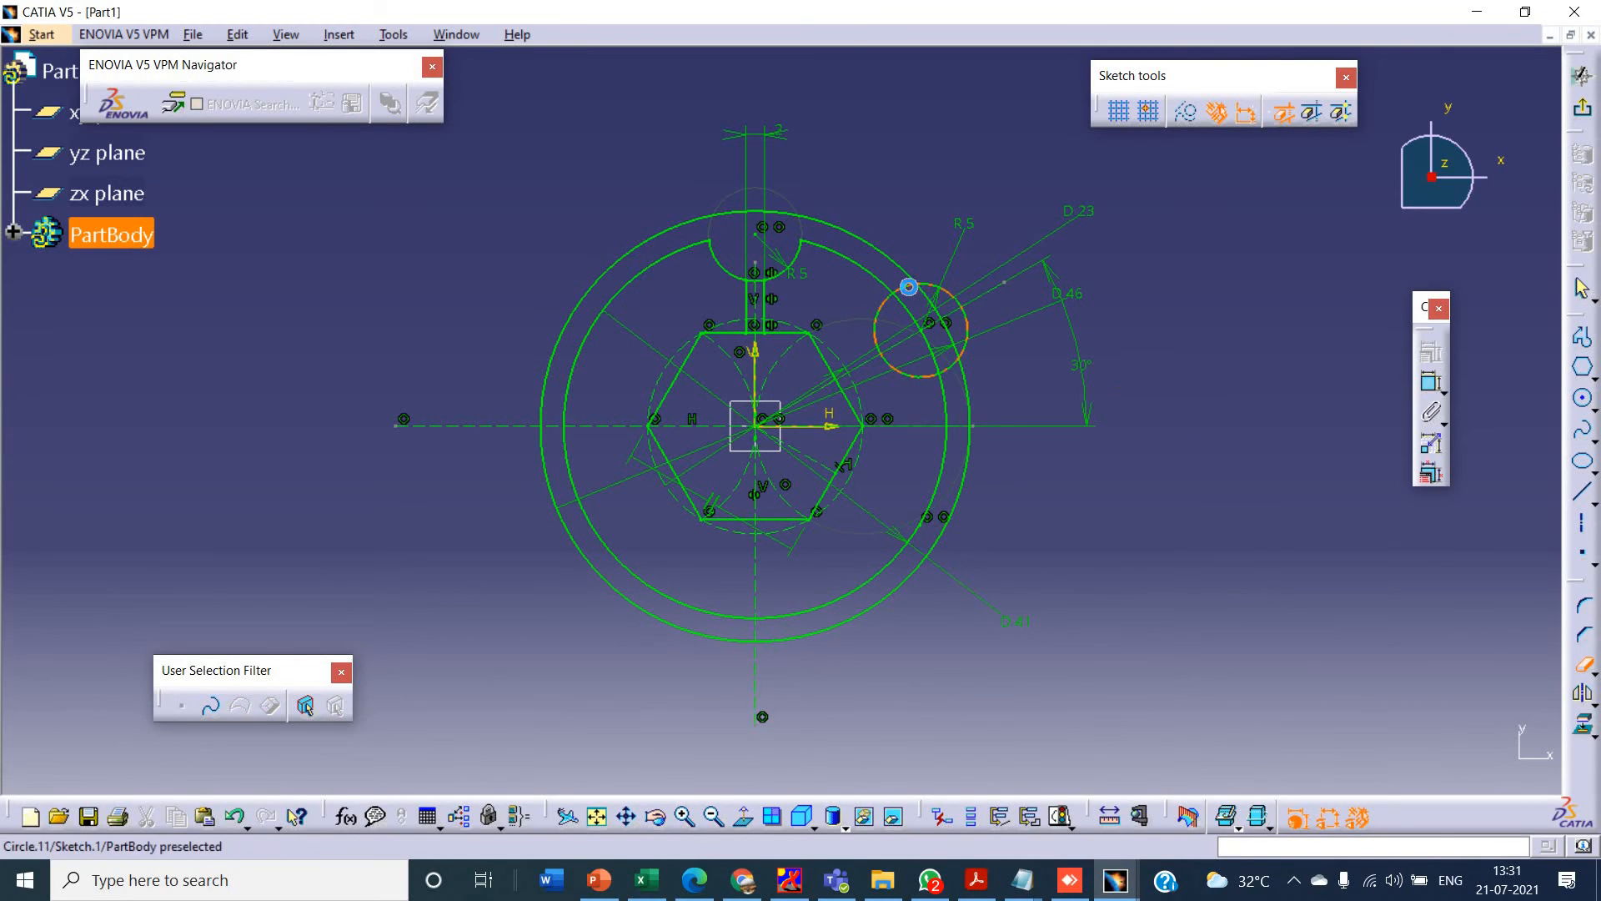
pyautogui.click(947, 293)
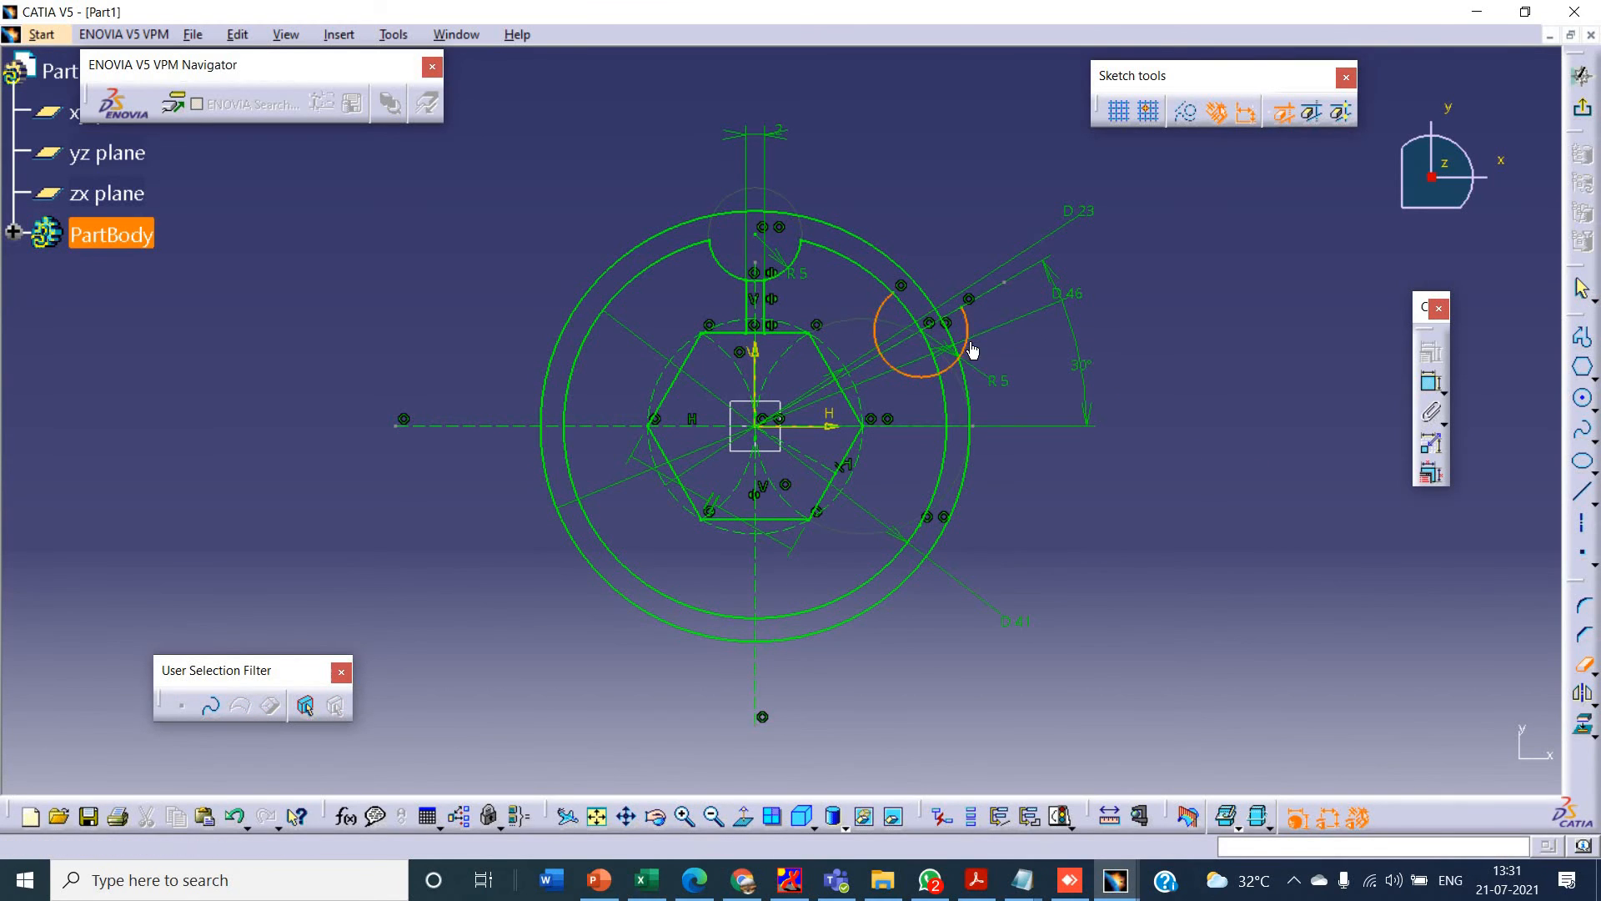
pyautogui.click(959, 354)
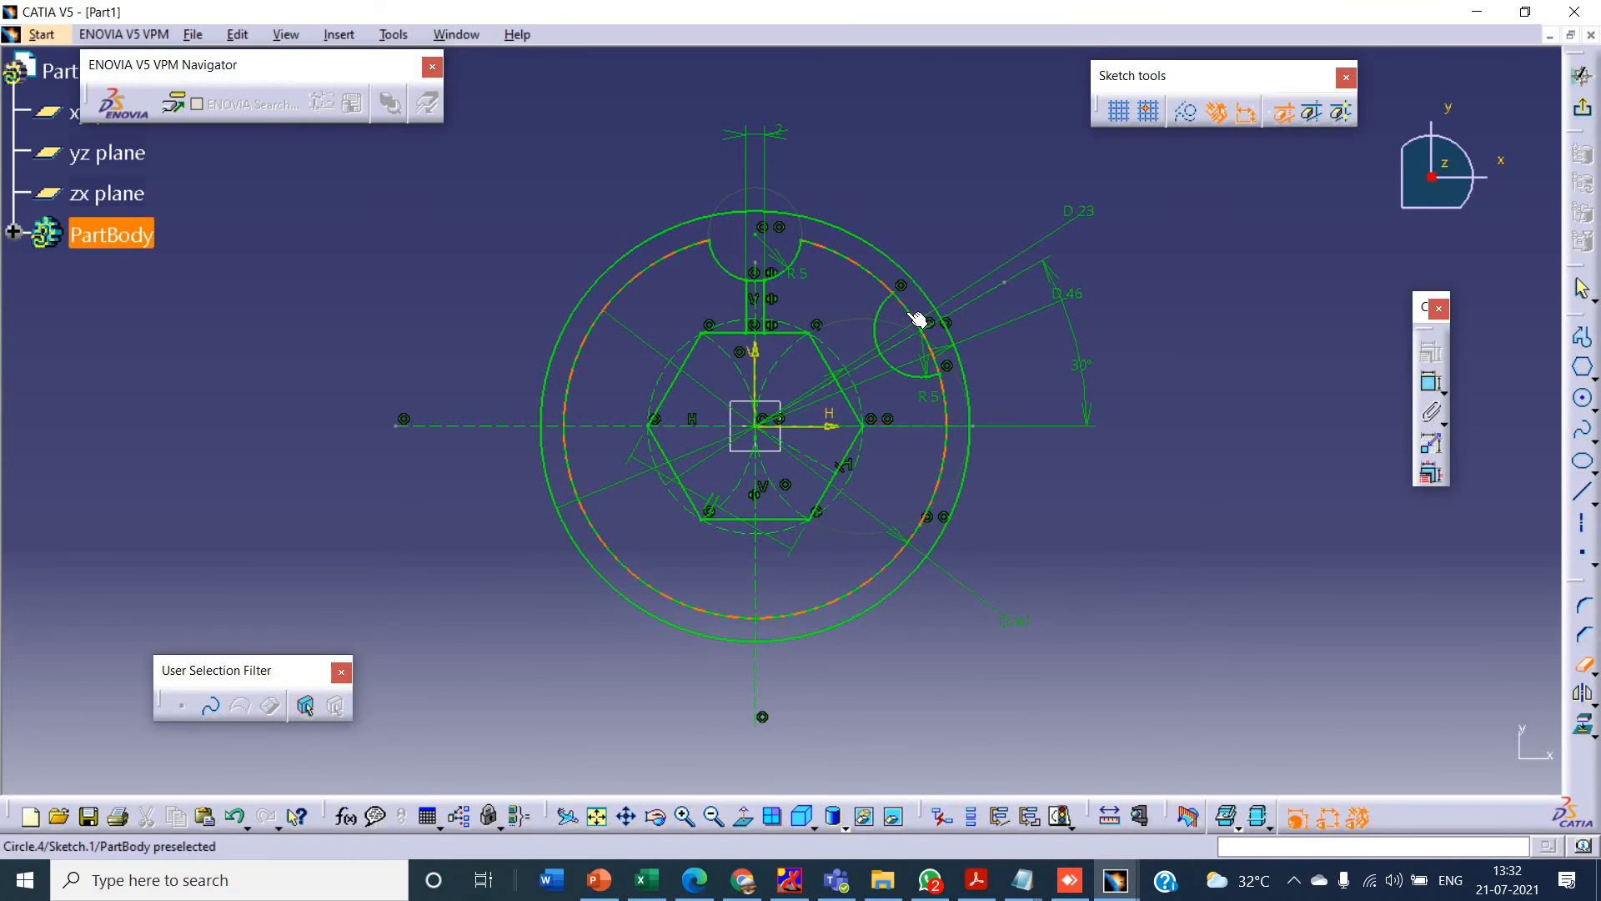
pyautogui.click(916, 316)
pyautogui.click(936, 346)
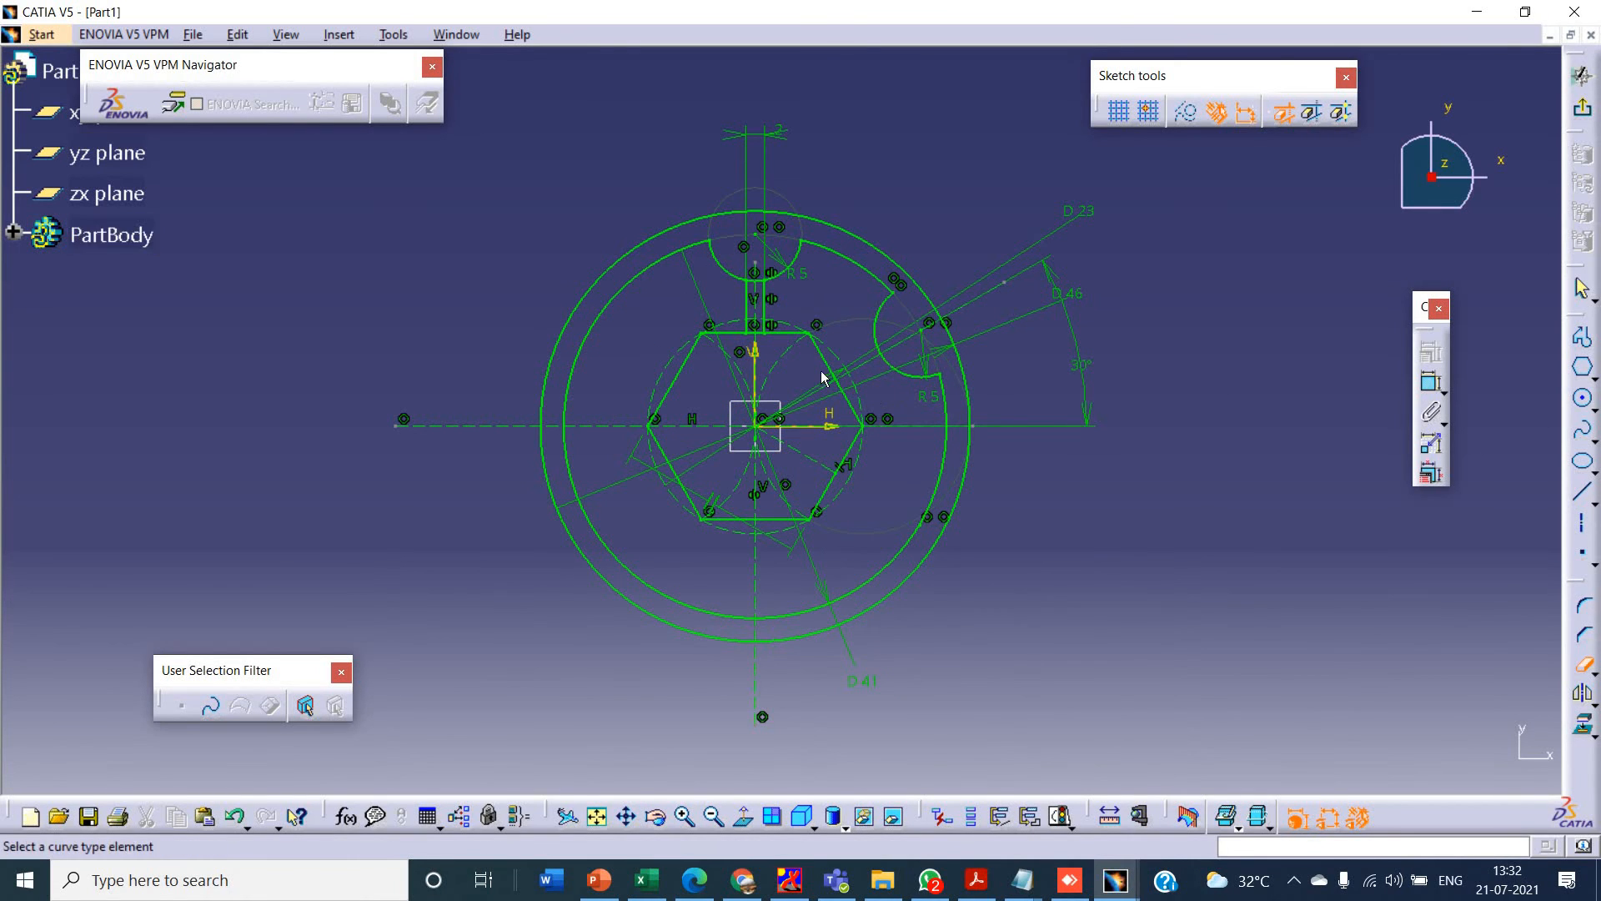
# - Check the inclined spoke in the PowerPoint drawing, draw a line from the hexagon's upper-right edge to the lobe arc, and mirror it about the inclined axis
pyautogui.hotkey('alt', 'Tab')
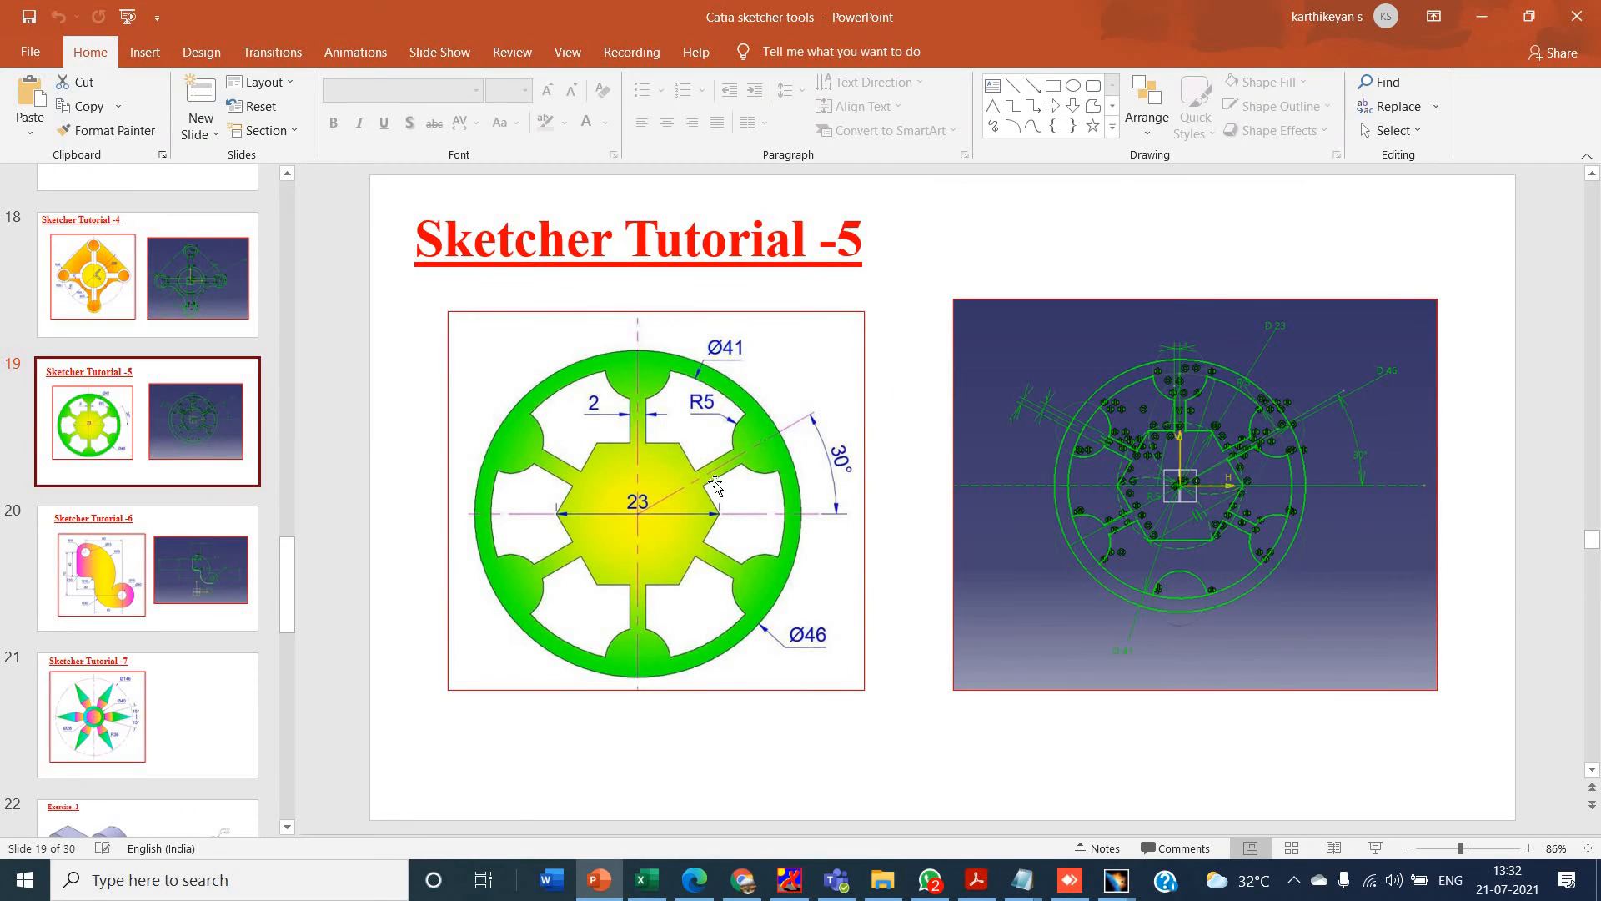
pyautogui.hotkey('alt', 'Tab')
pyautogui.click(1582, 494)
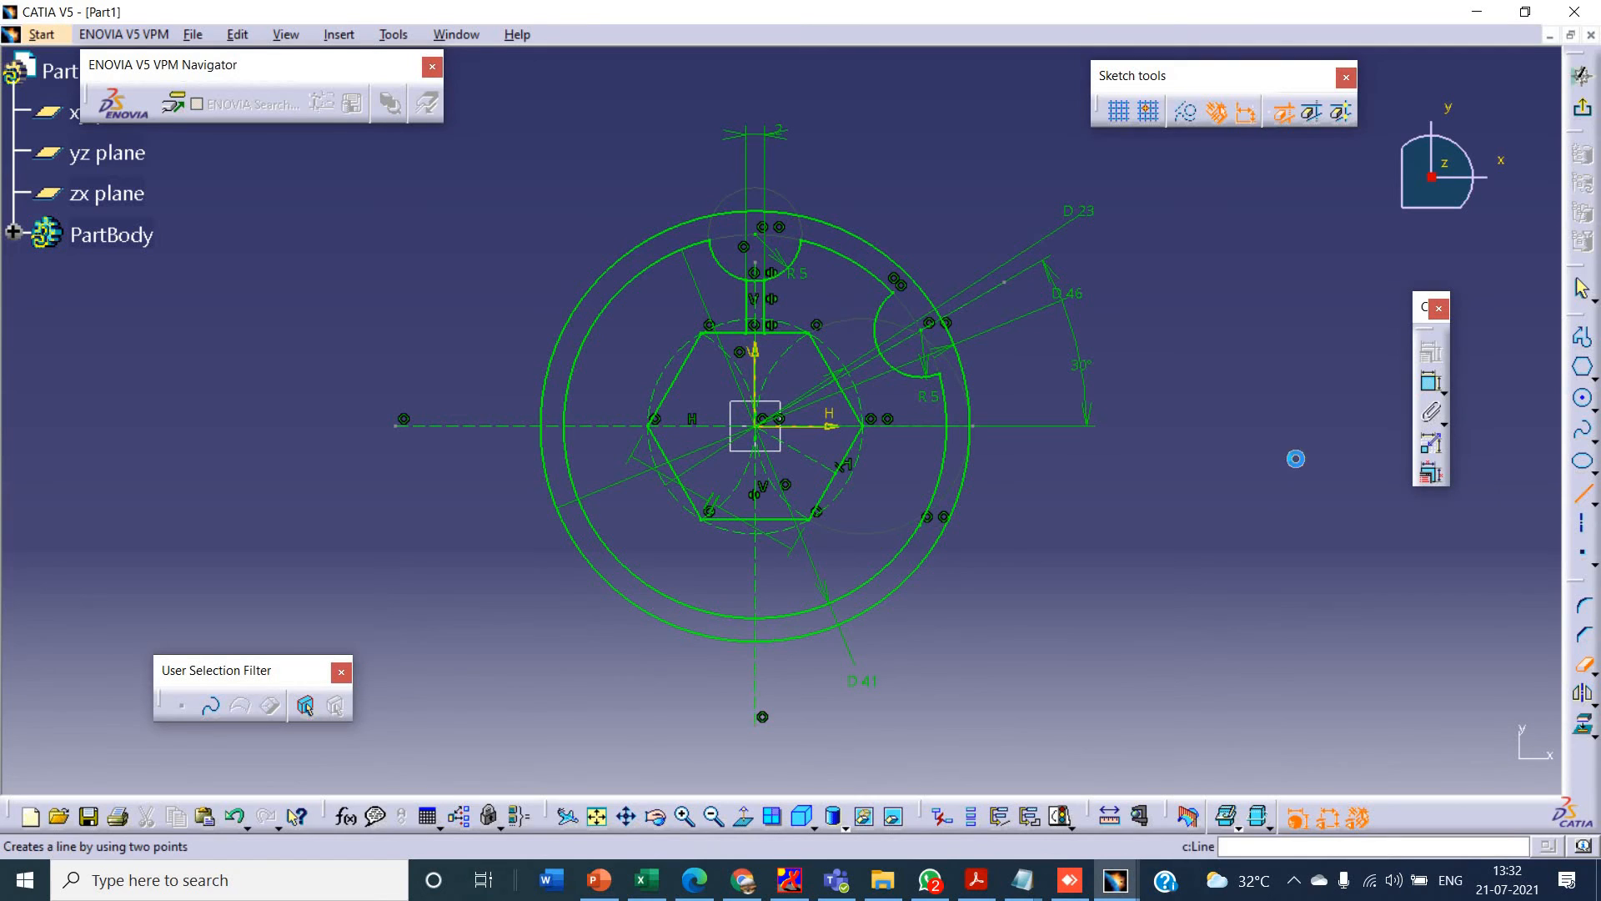
pyautogui.click(830, 352)
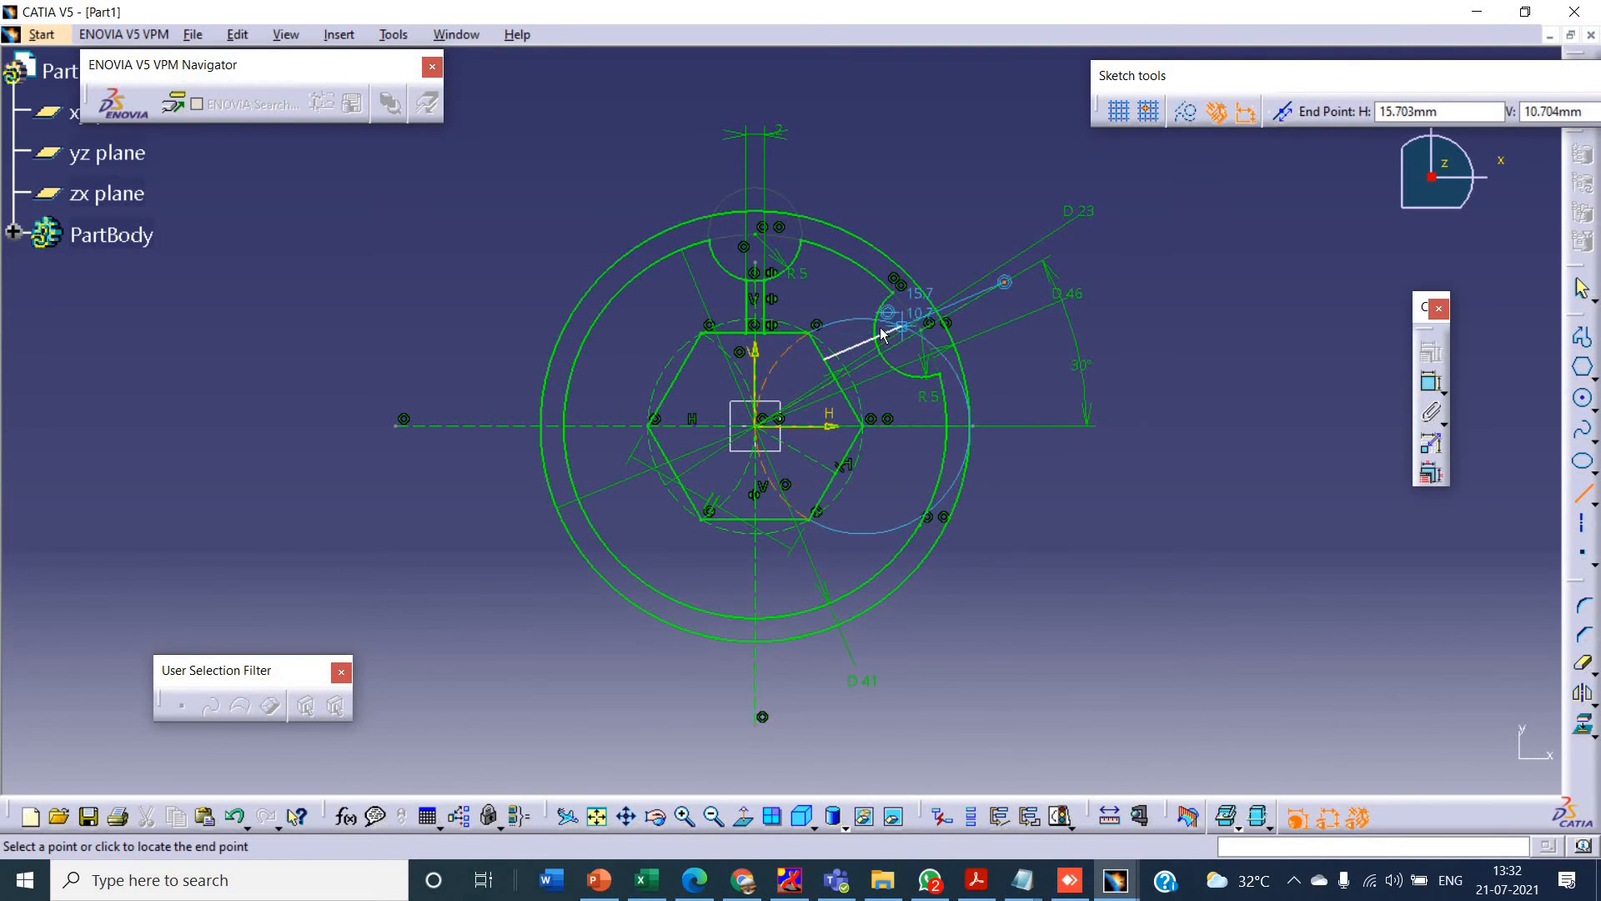
pyautogui.click(874, 332)
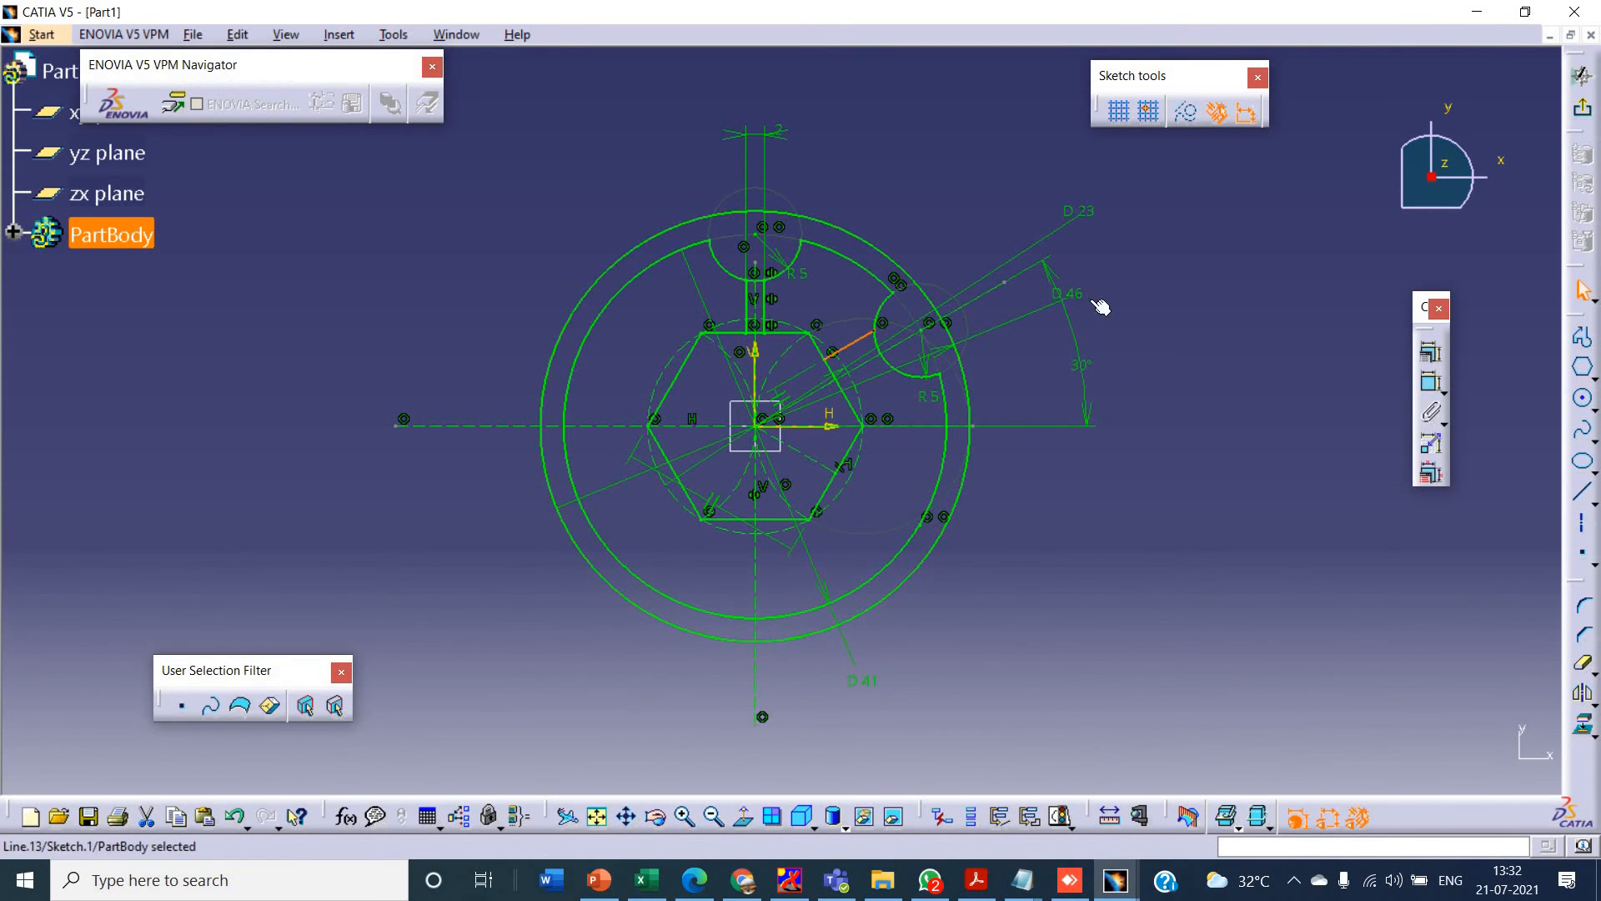
pyautogui.click(1579, 694)
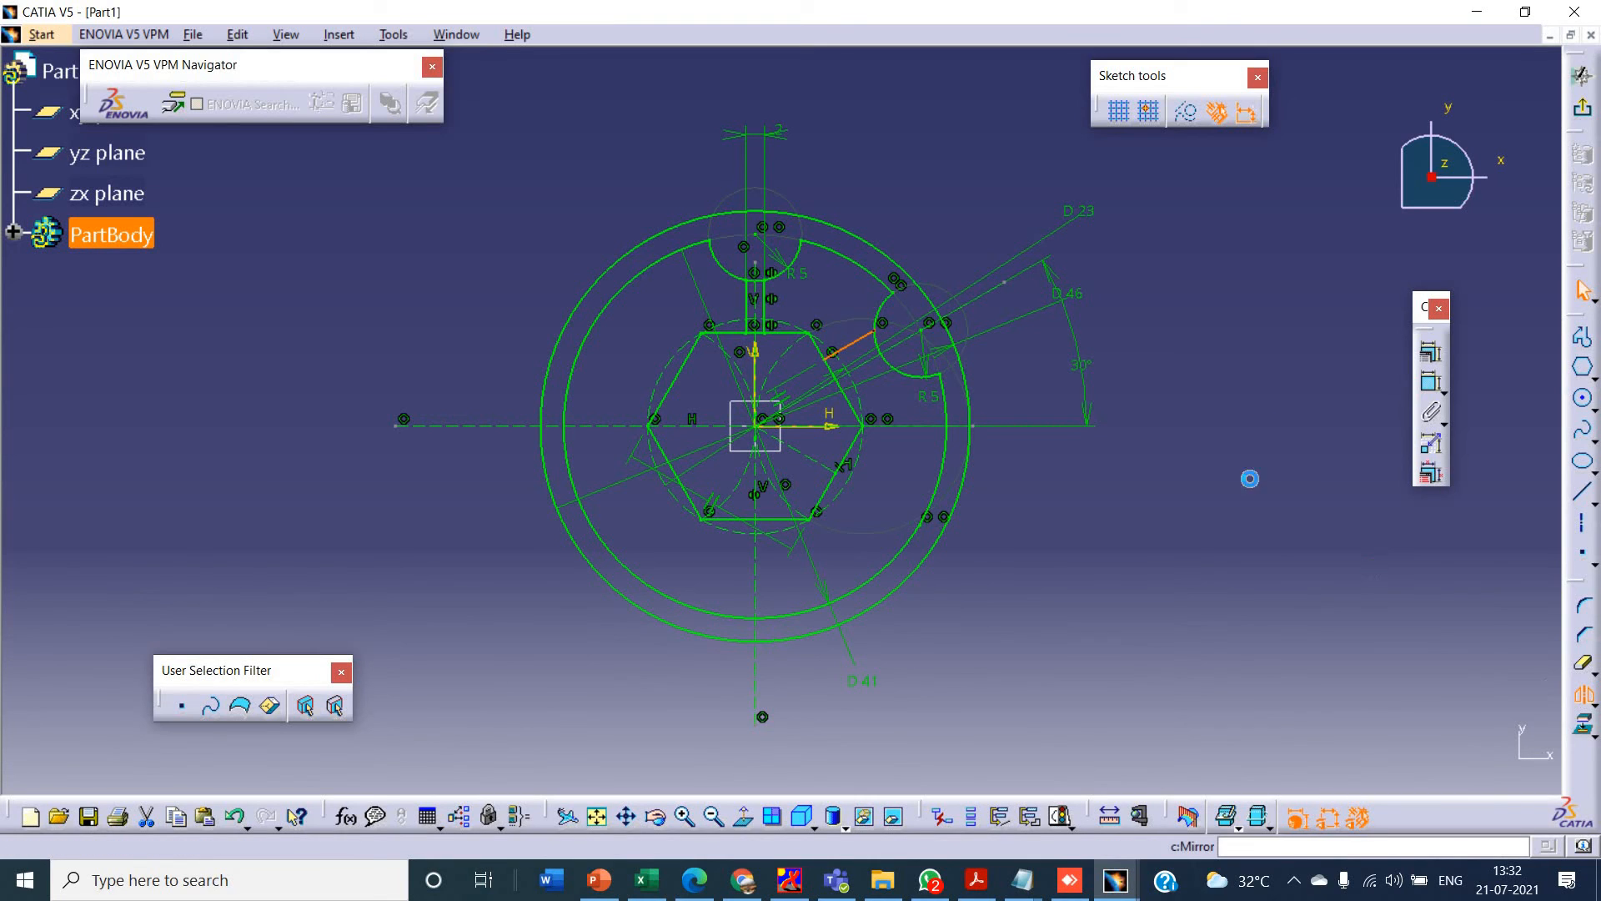
pyautogui.click(987, 290)
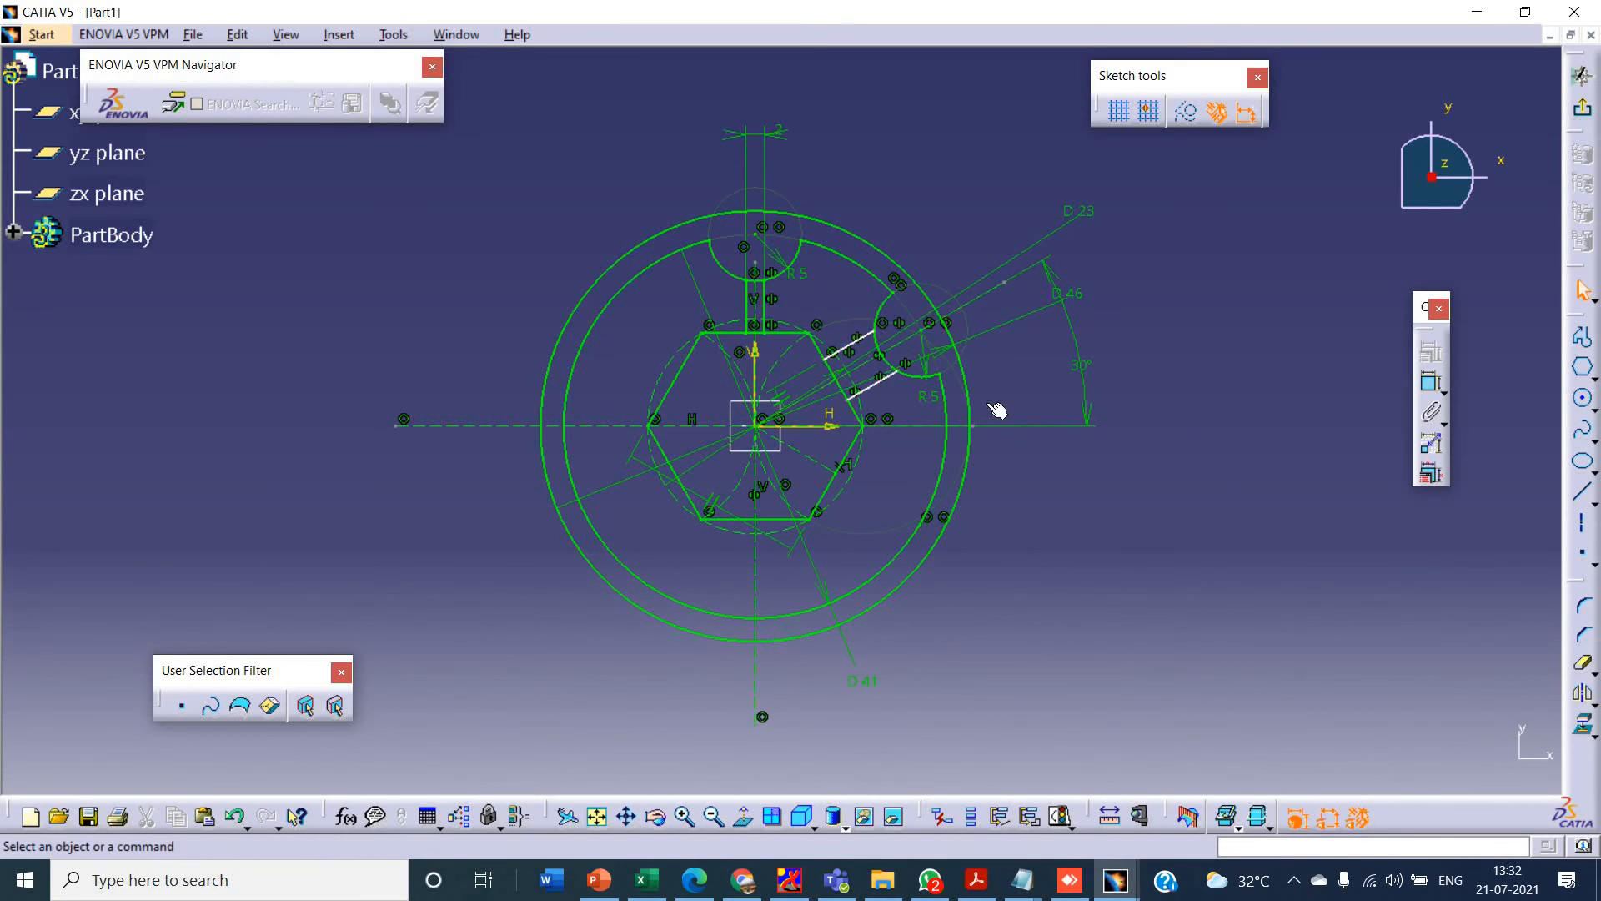
# - Dimension the distance between the two inclined spoke lines and set it to 2 mm
pyautogui.click(1430, 381)
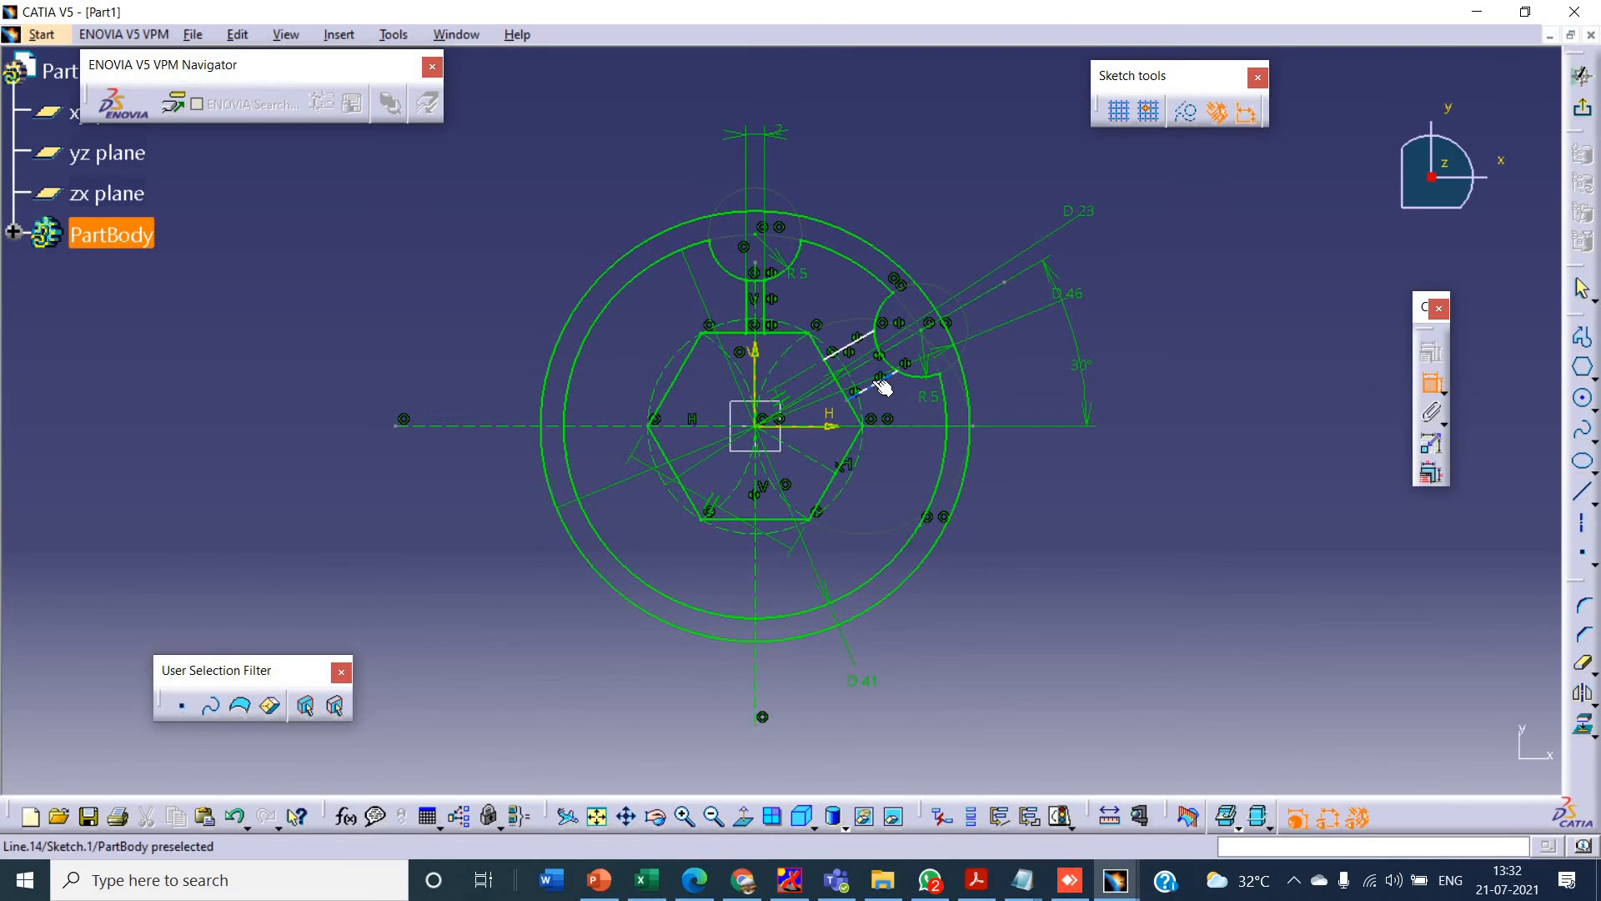
pyautogui.click(850, 344)
pyautogui.click(857, 345)
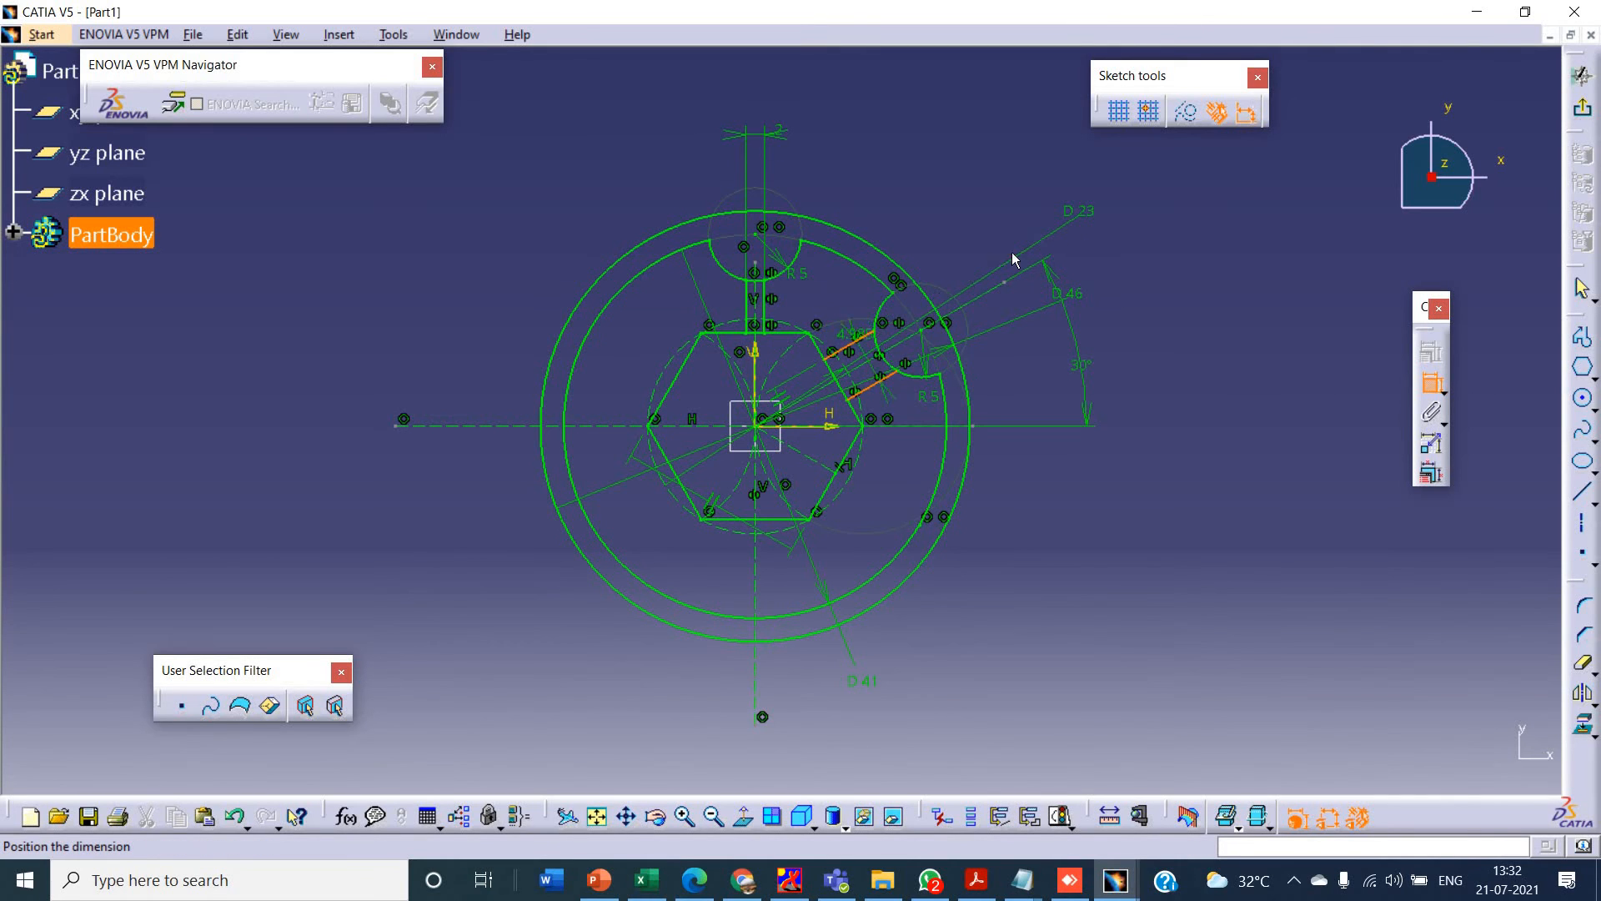
pyautogui.click(1186, 204)
pyautogui.doubleClick(1187, 205)
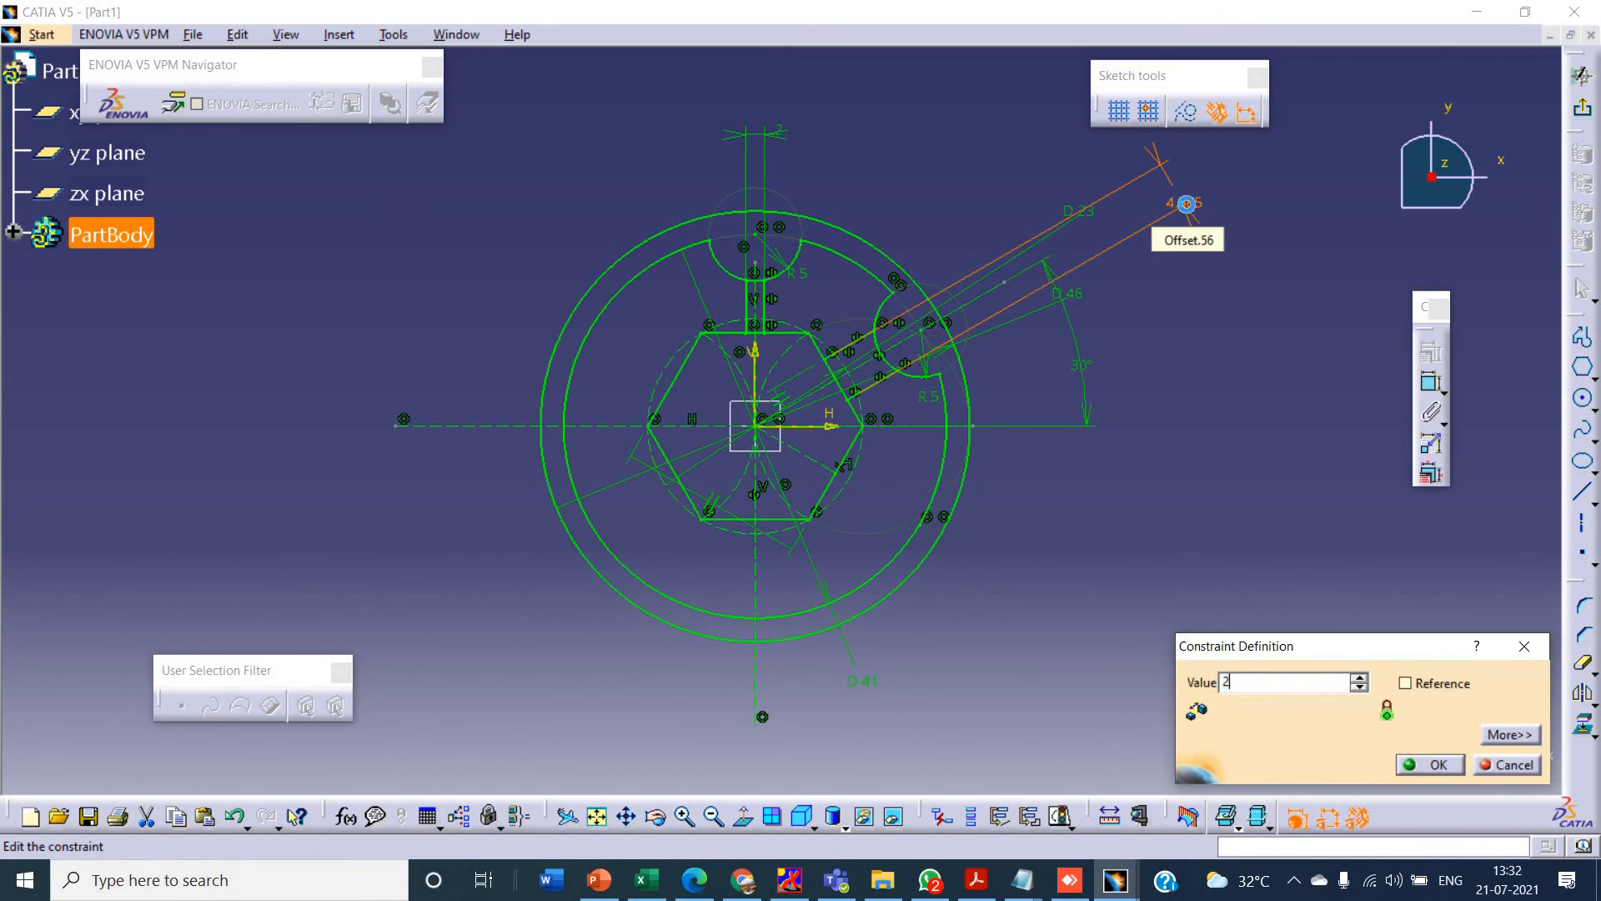
pyautogui.press('Return')
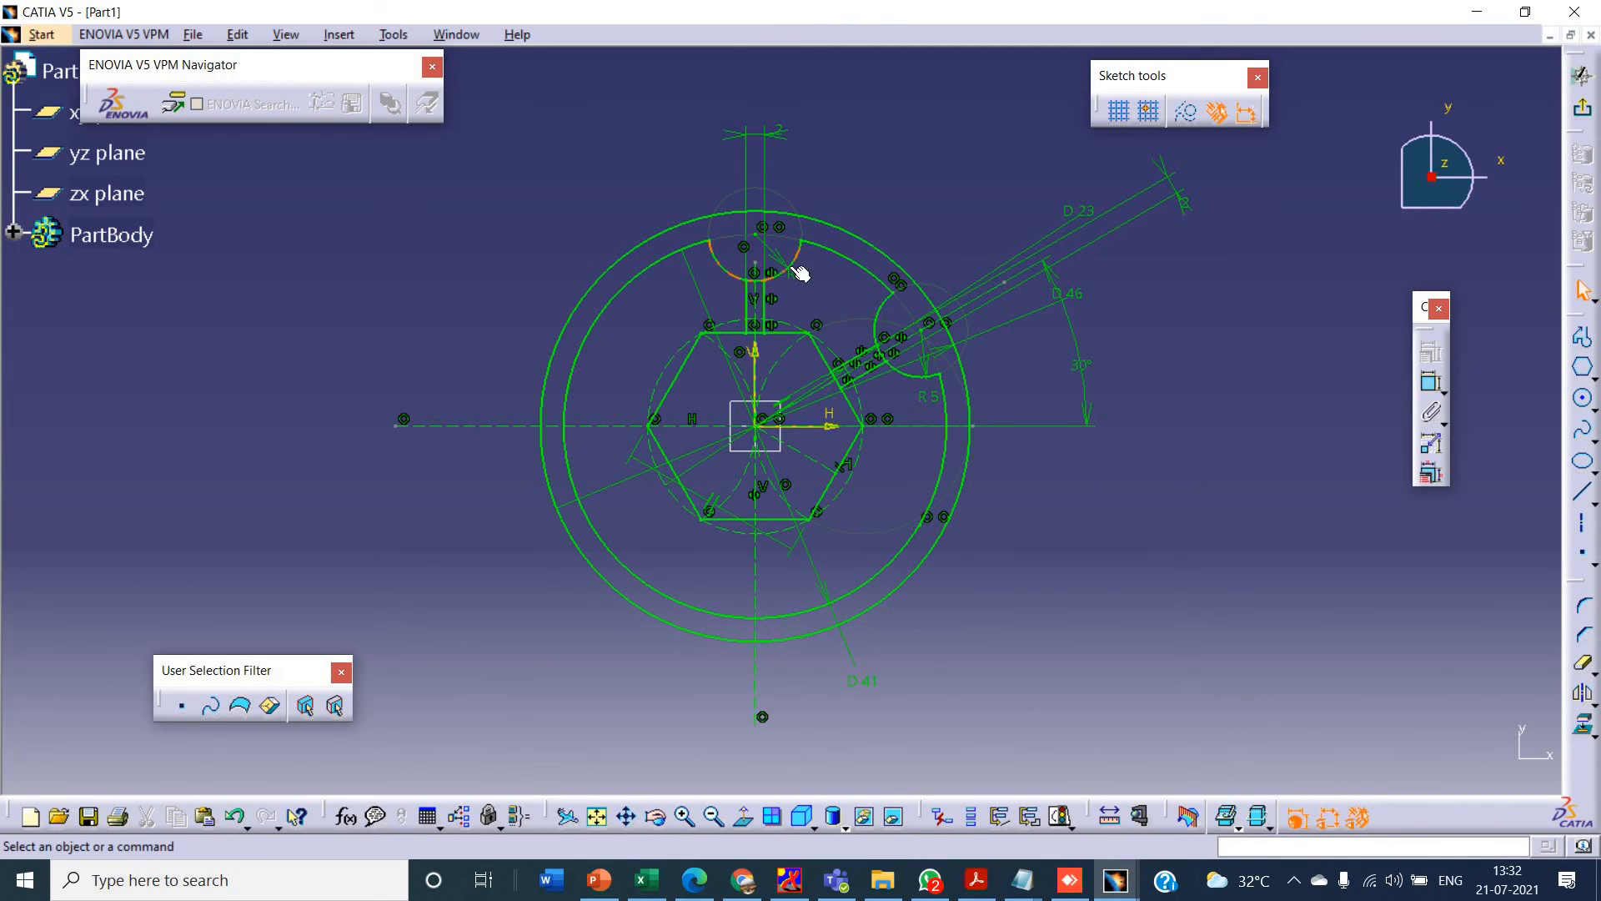
# - Check the spoke joints in the PowerPoint drawing and Quick Trim the arc pieces between the spoke lines on the top and inclined lobes
pyautogui.hotkey('alt', 'Tab')
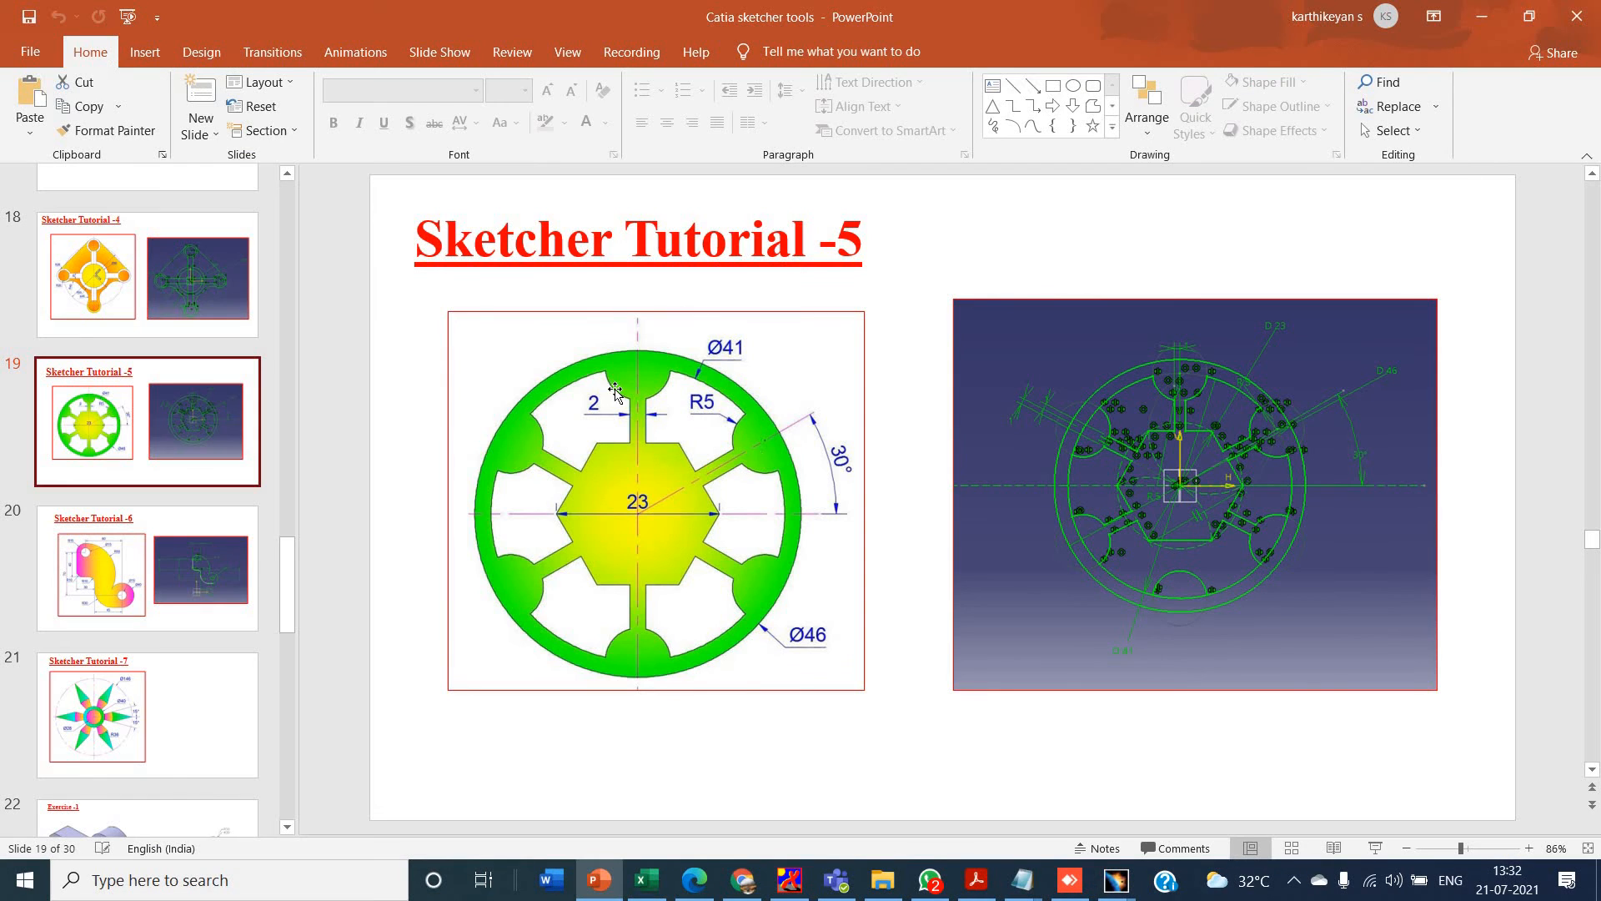
pyautogui.hotkey('alt', 'Tab')
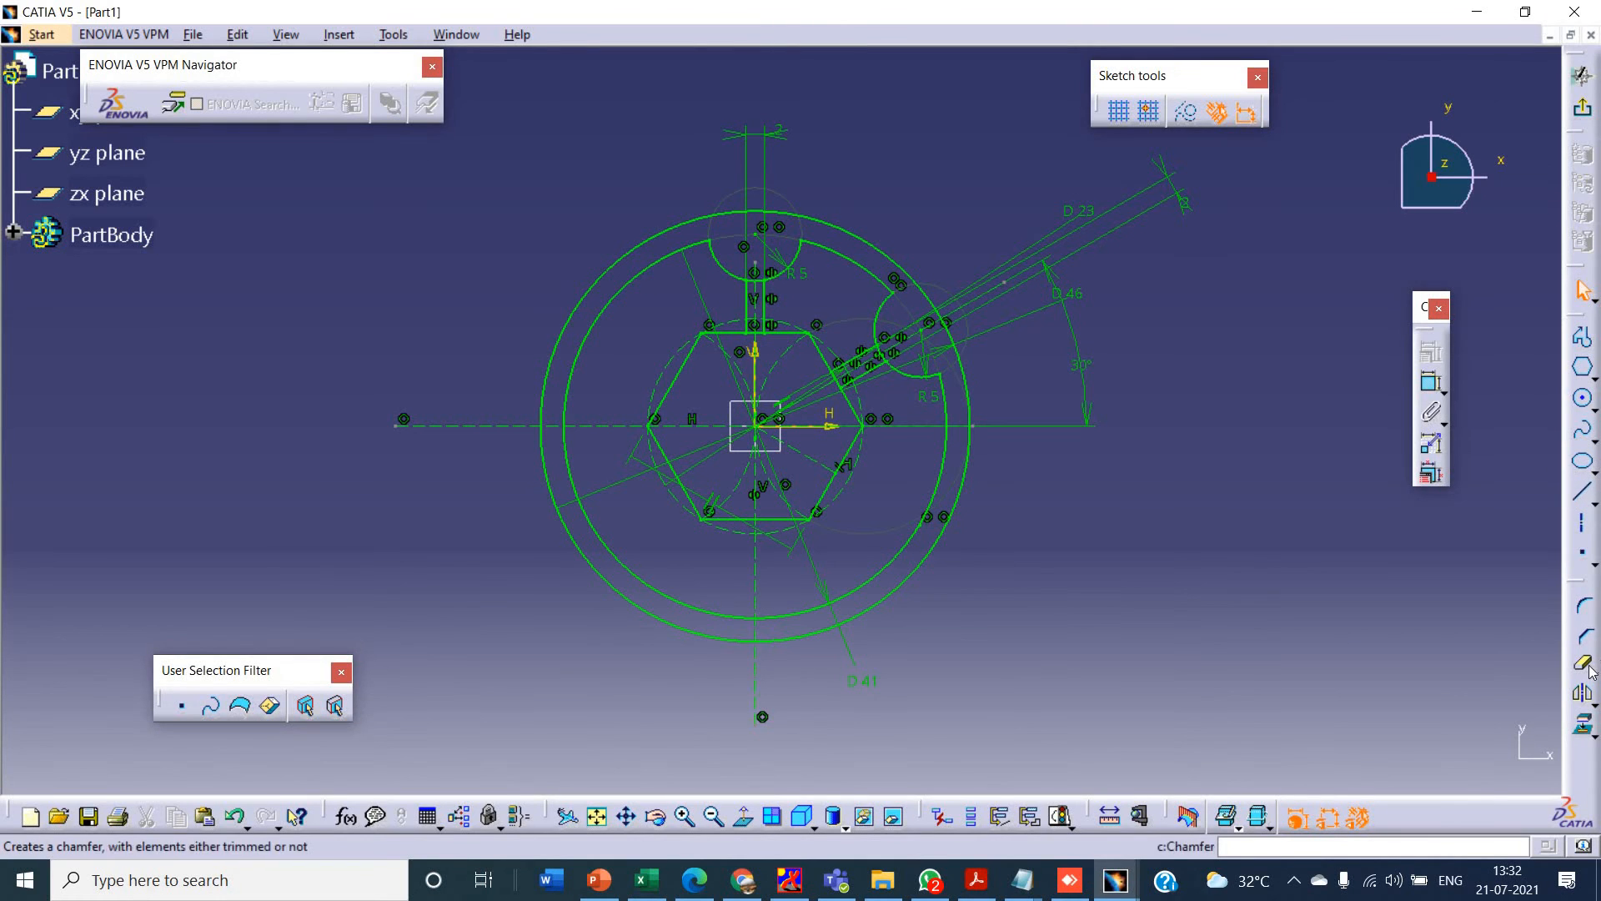
pyautogui.click(1582, 664)
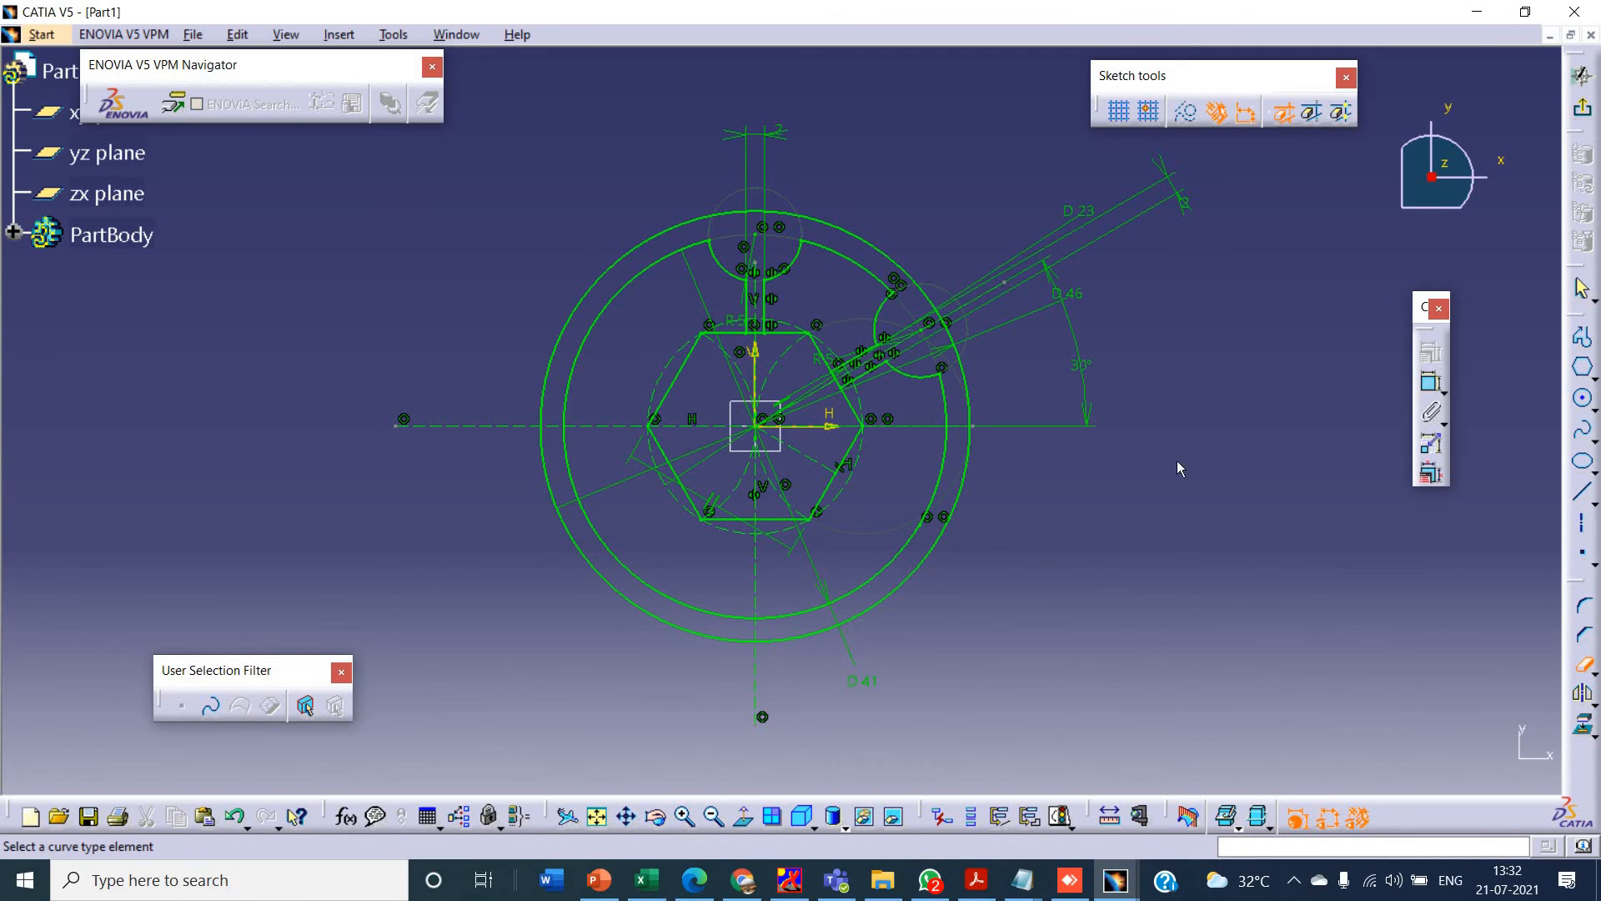
pyautogui.click(1581, 664)
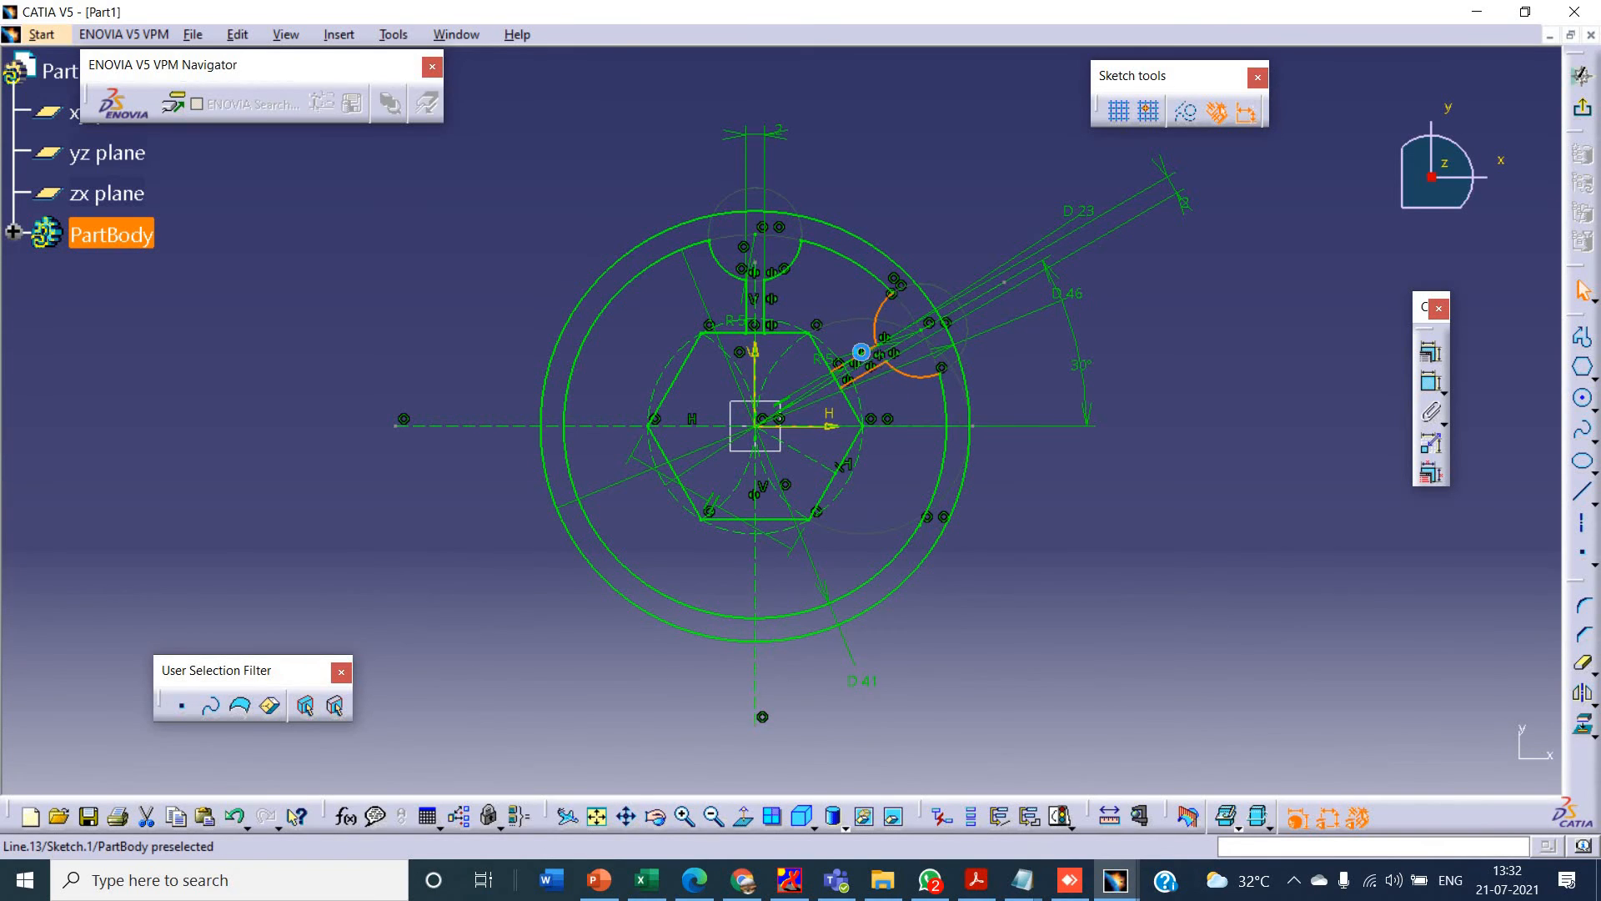
# - Mirror the inclined spoke lines and their lobe arcs about the vertical axis, closing the constraint definition without applying any constraint
pyautogui.click(1433, 348)
pyautogui.click(1467, 460)
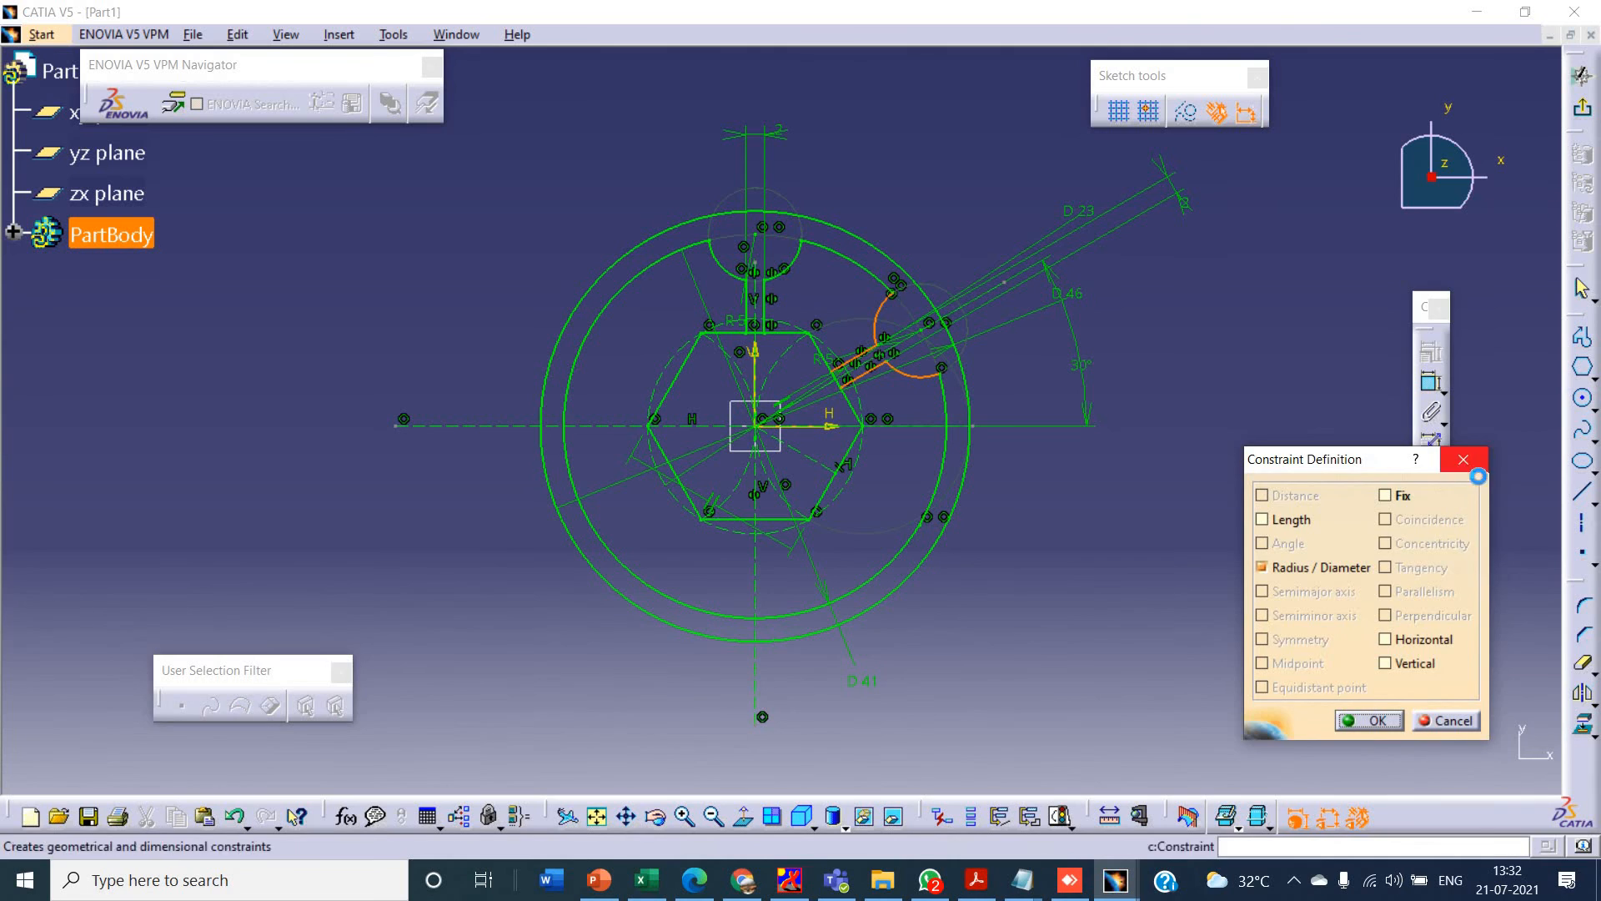
pyautogui.click(1584, 692)
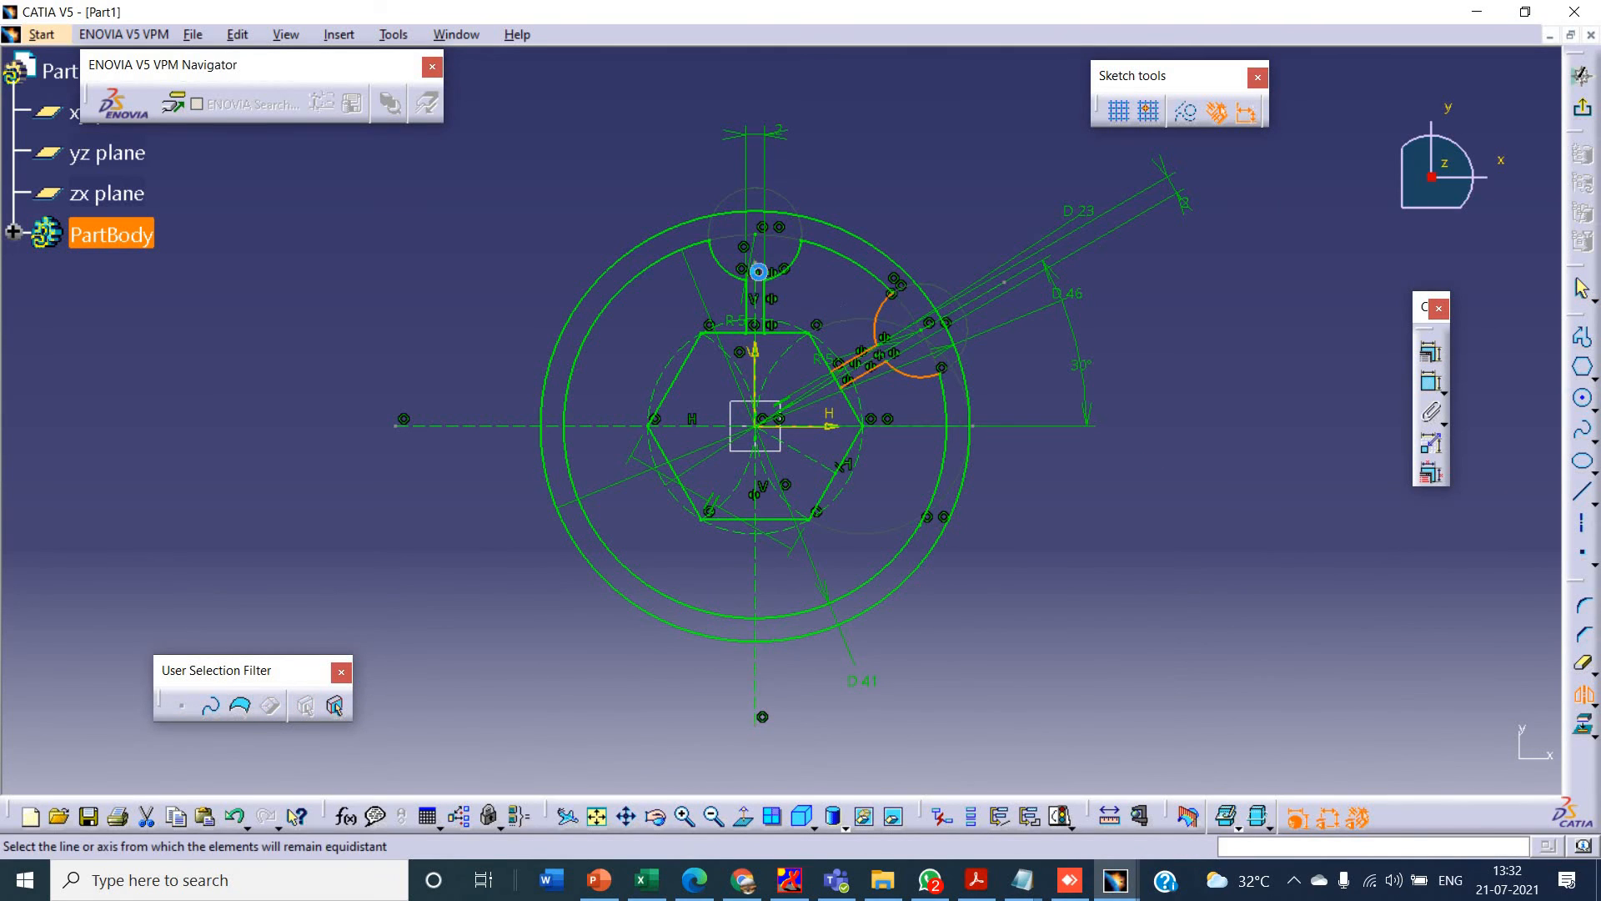
pyautogui.click(762, 365)
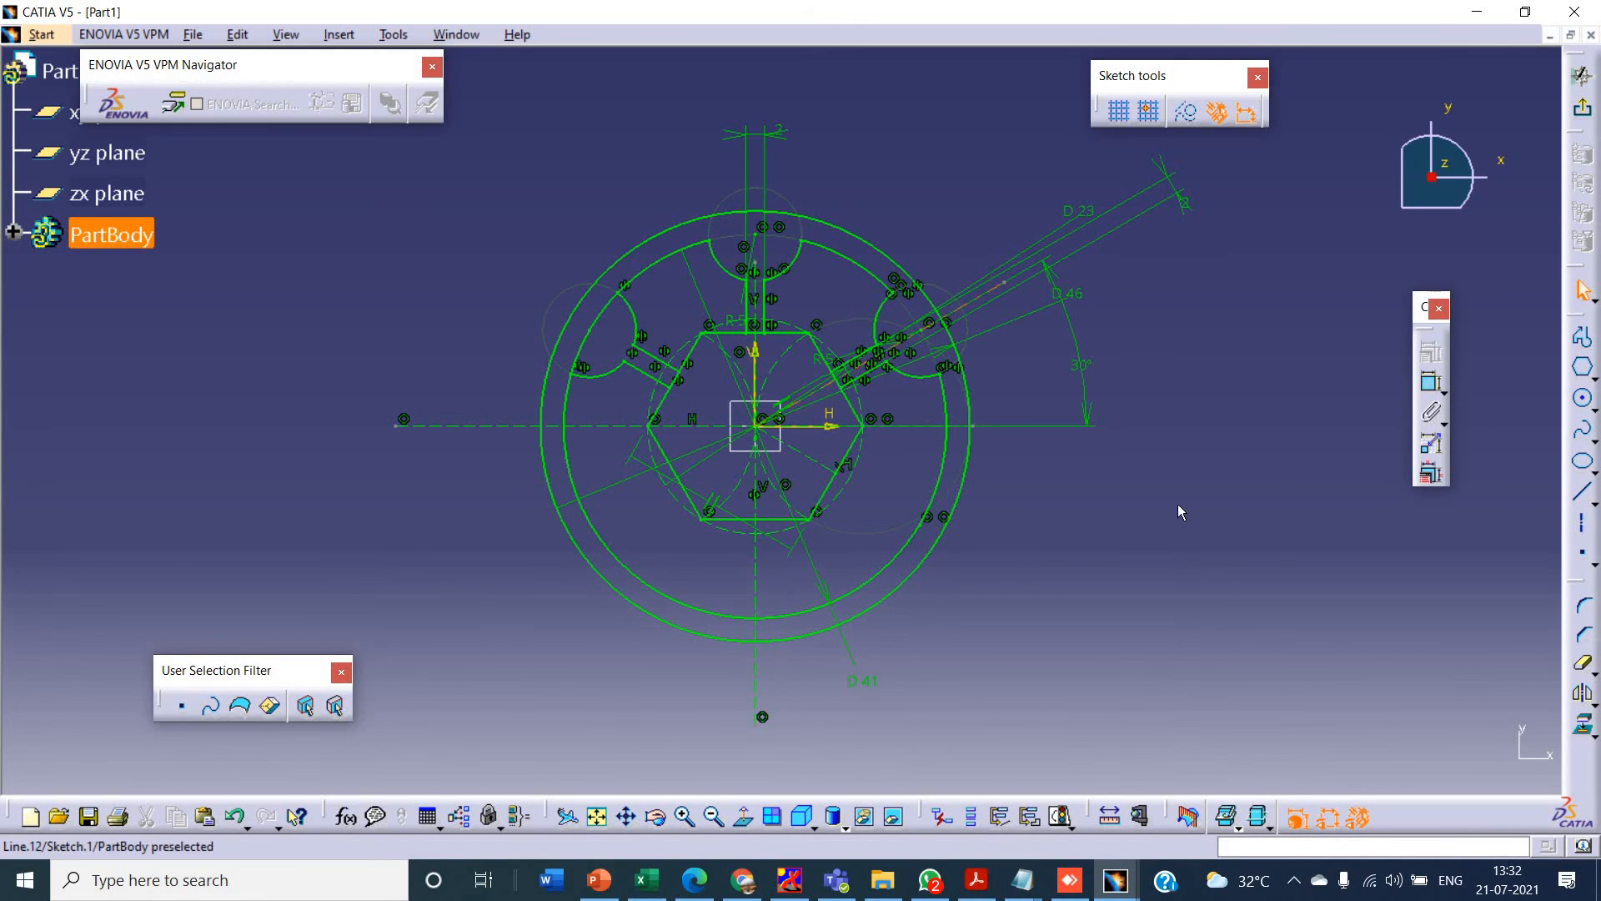
# - Check the lower spokes in the PowerPoint drawing and mirror the selected upper lobe arcs, spoke lines and inclined axis about the horizontal axis
pyautogui.hotkey('alt', 'Tab')
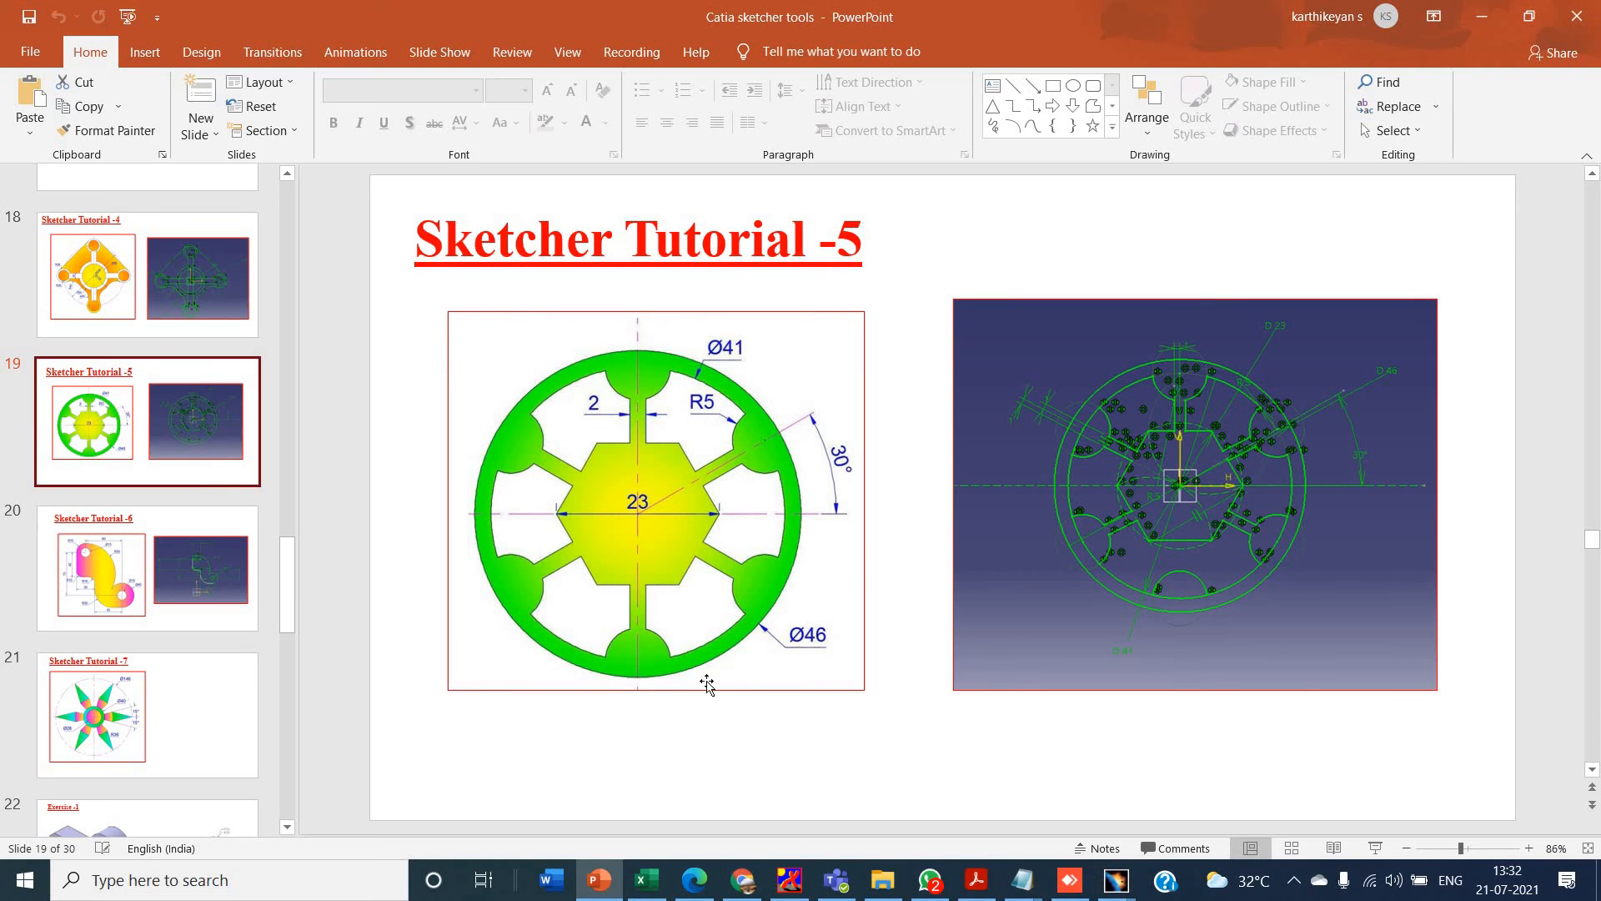
pyautogui.hotkey('alt', 'Tab')
pyautogui.click(1578, 696)
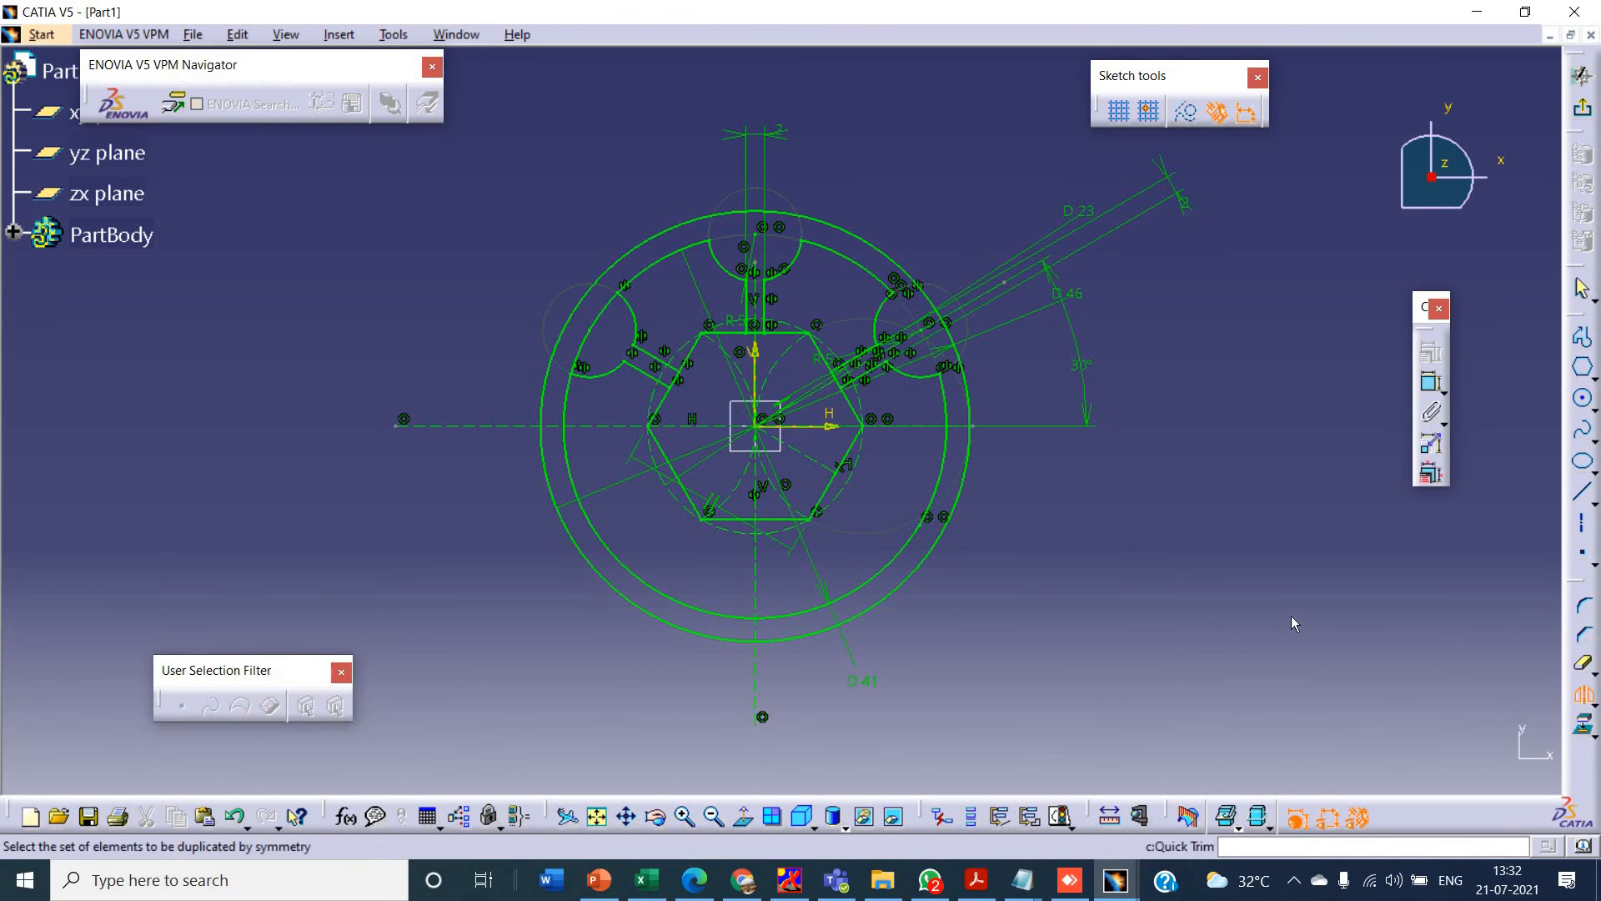
pyautogui.click(1580, 696)
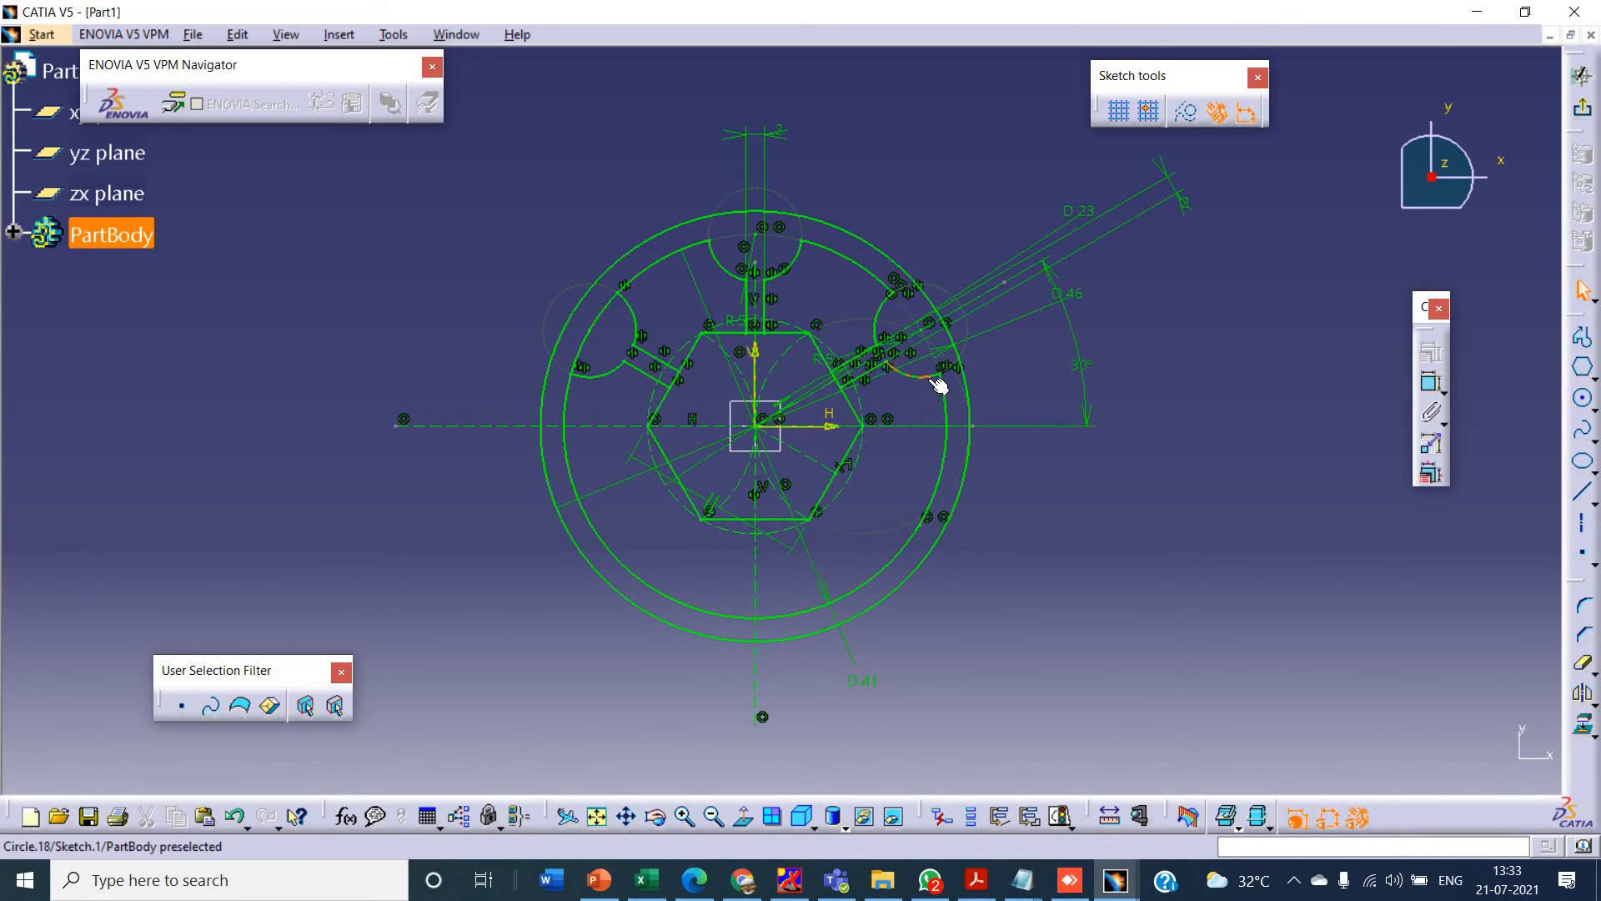
pyautogui.click(930, 377)
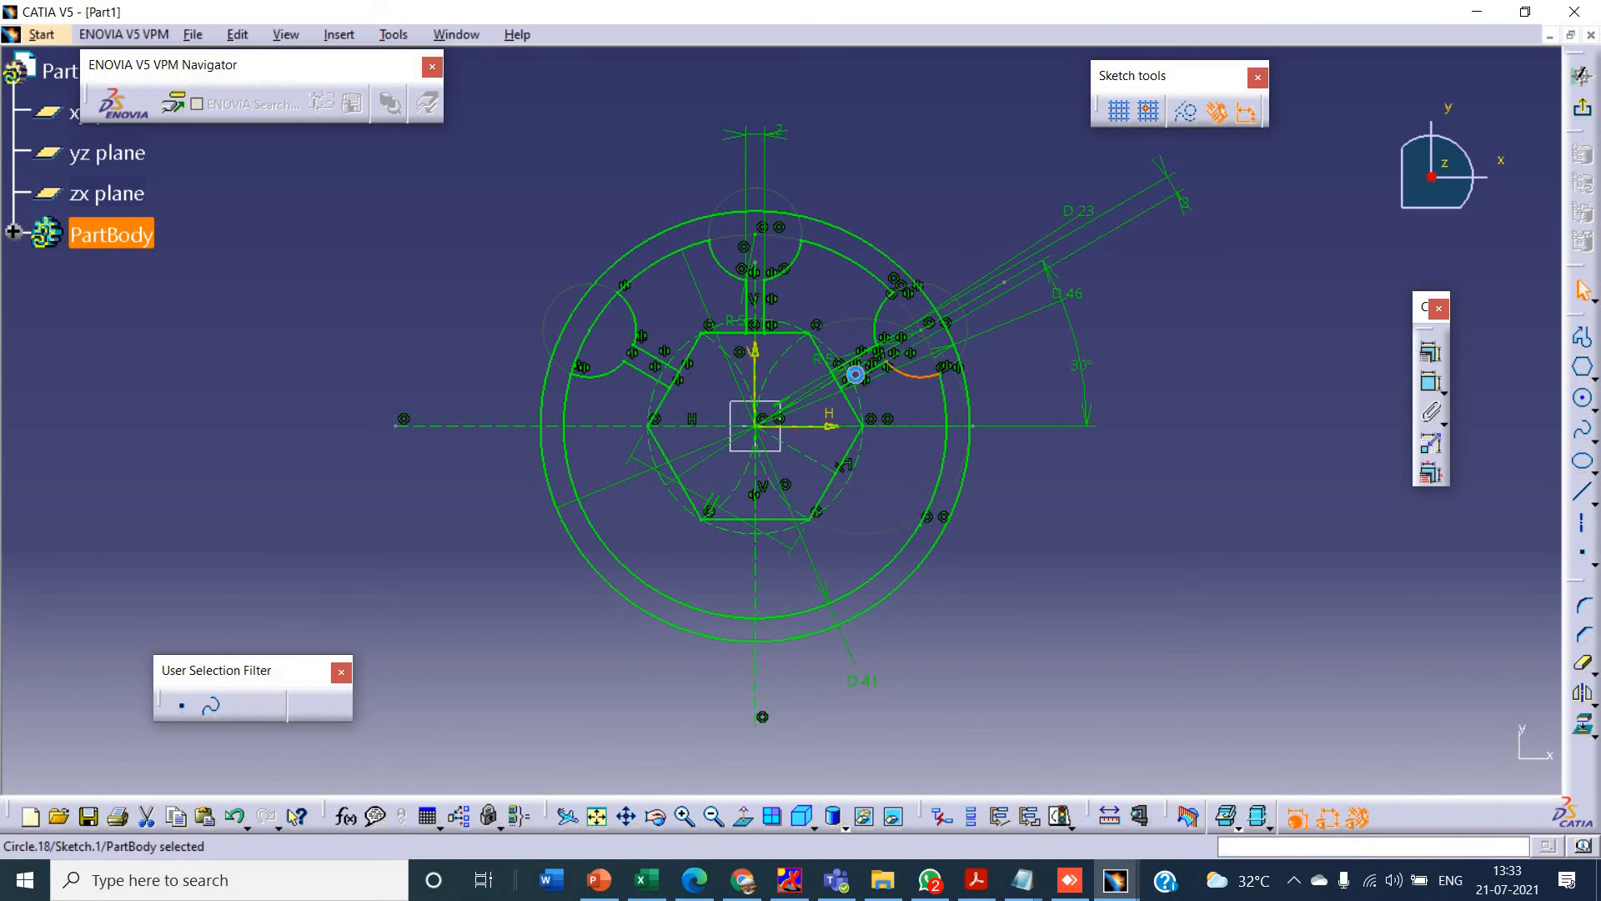
pyautogui.keyDown('ctrl'); pyautogui.click(883, 325); pyautogui.keyUp('ctrl')
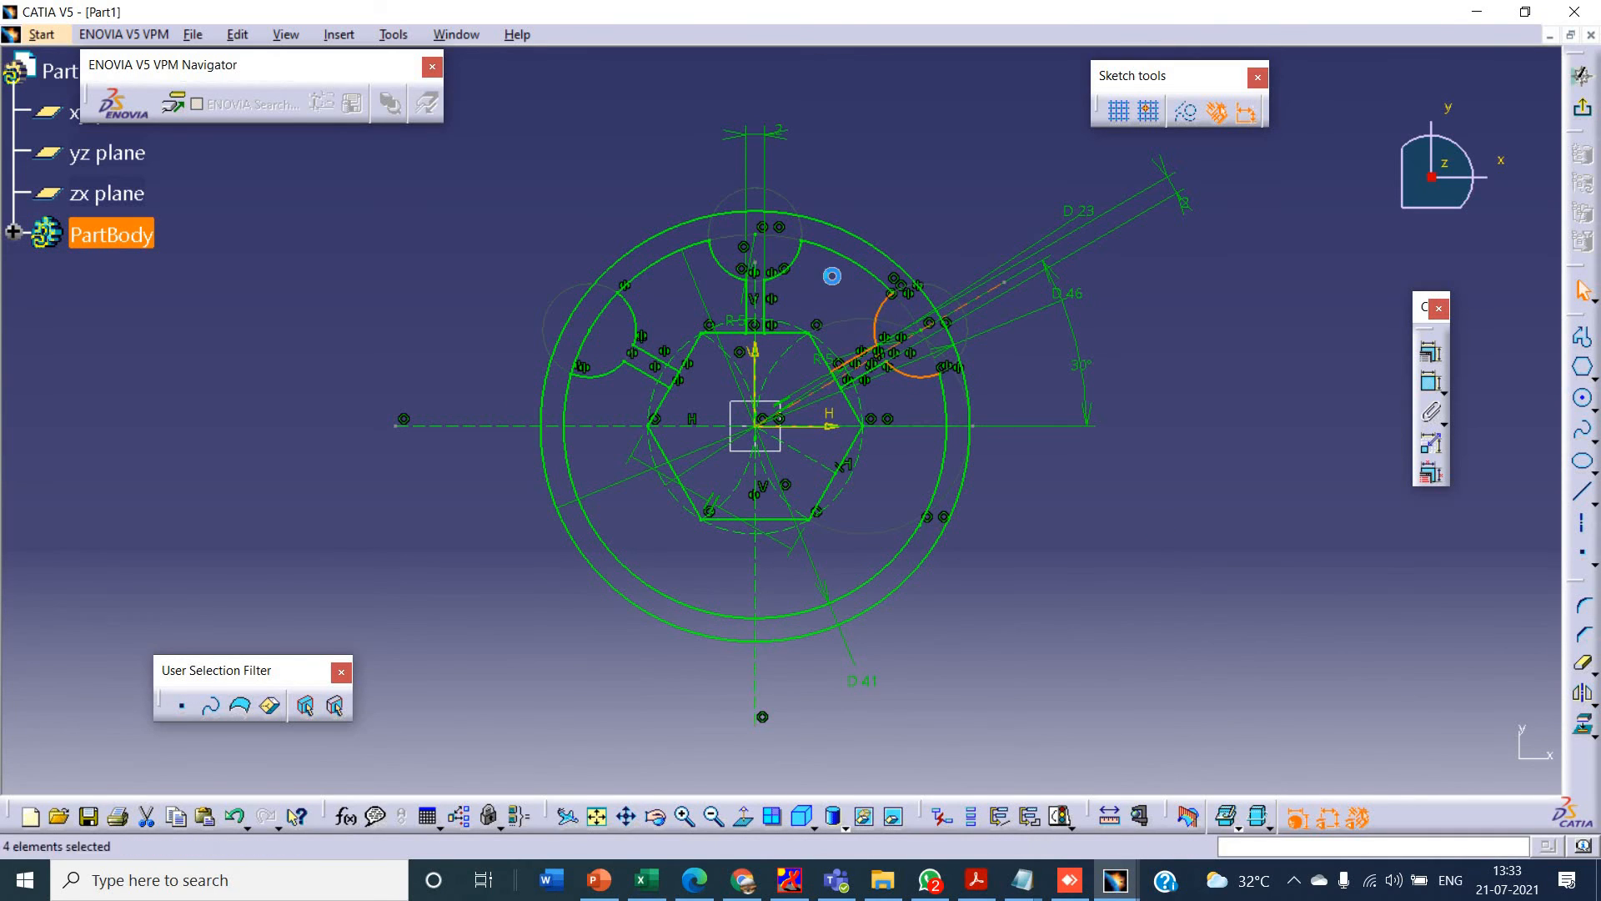
pyautogui.keyDown('ctrl'); pyautogui.click(736, 275); pyautogui.keyUp('ctrl')
pyautogui.keyDown('ctrl'); pyautogui.click(750, 311); pyautogui.keyUp('ctrl')
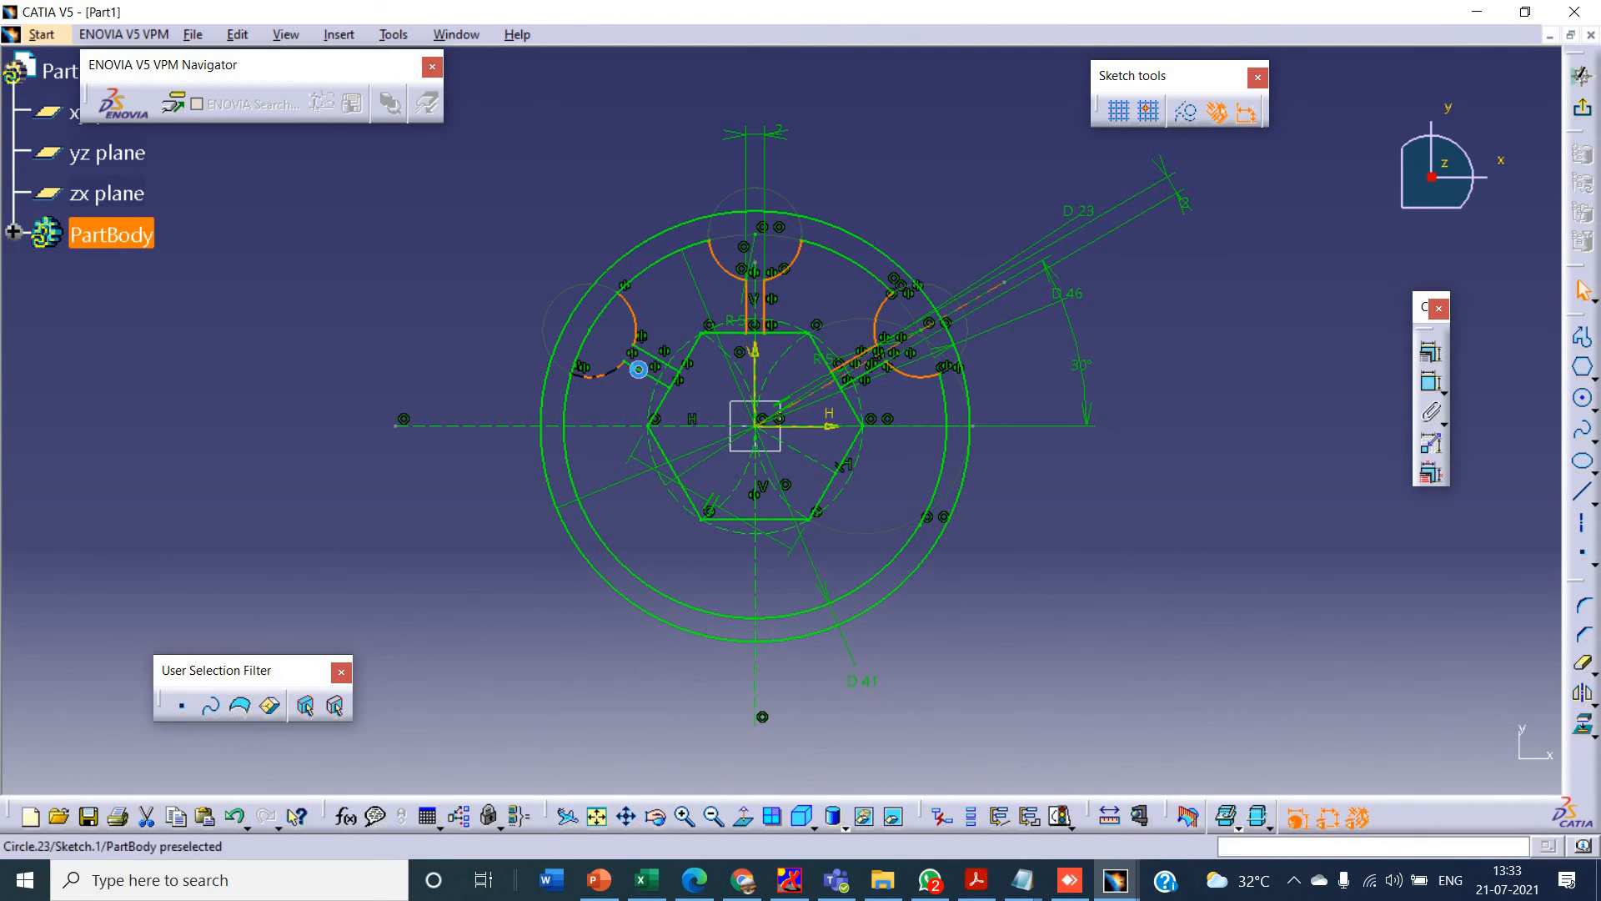
pyautogui.keyDown('ctrl'); pyautogui.click(638, 368); pyautogui.keyUp('ctrl')
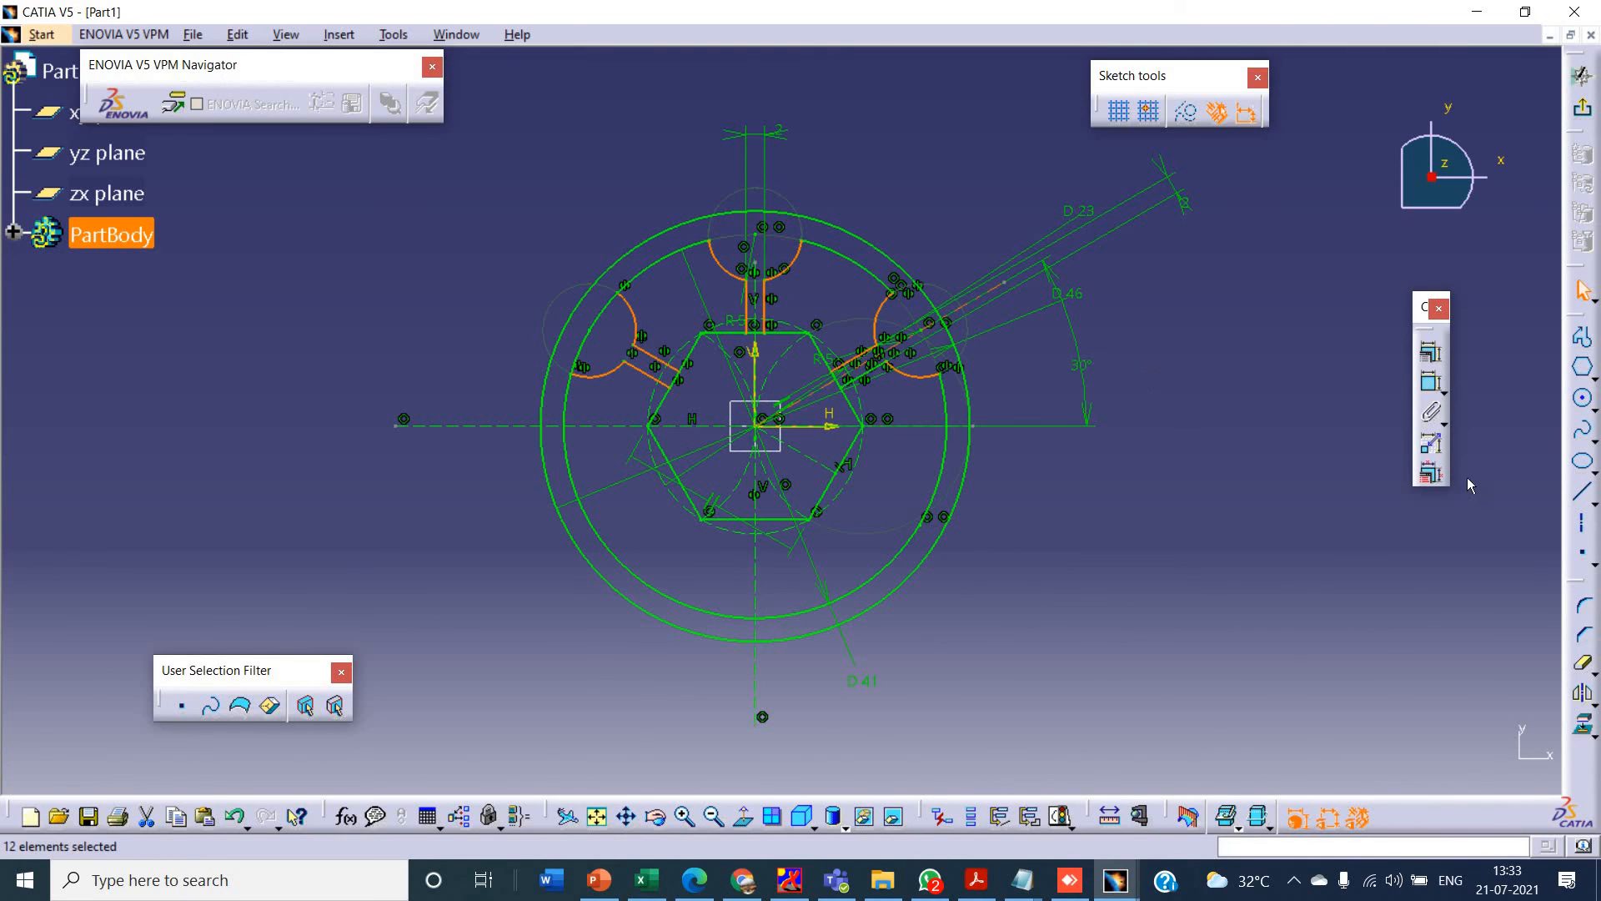
pyautogui.click(1582, 693)
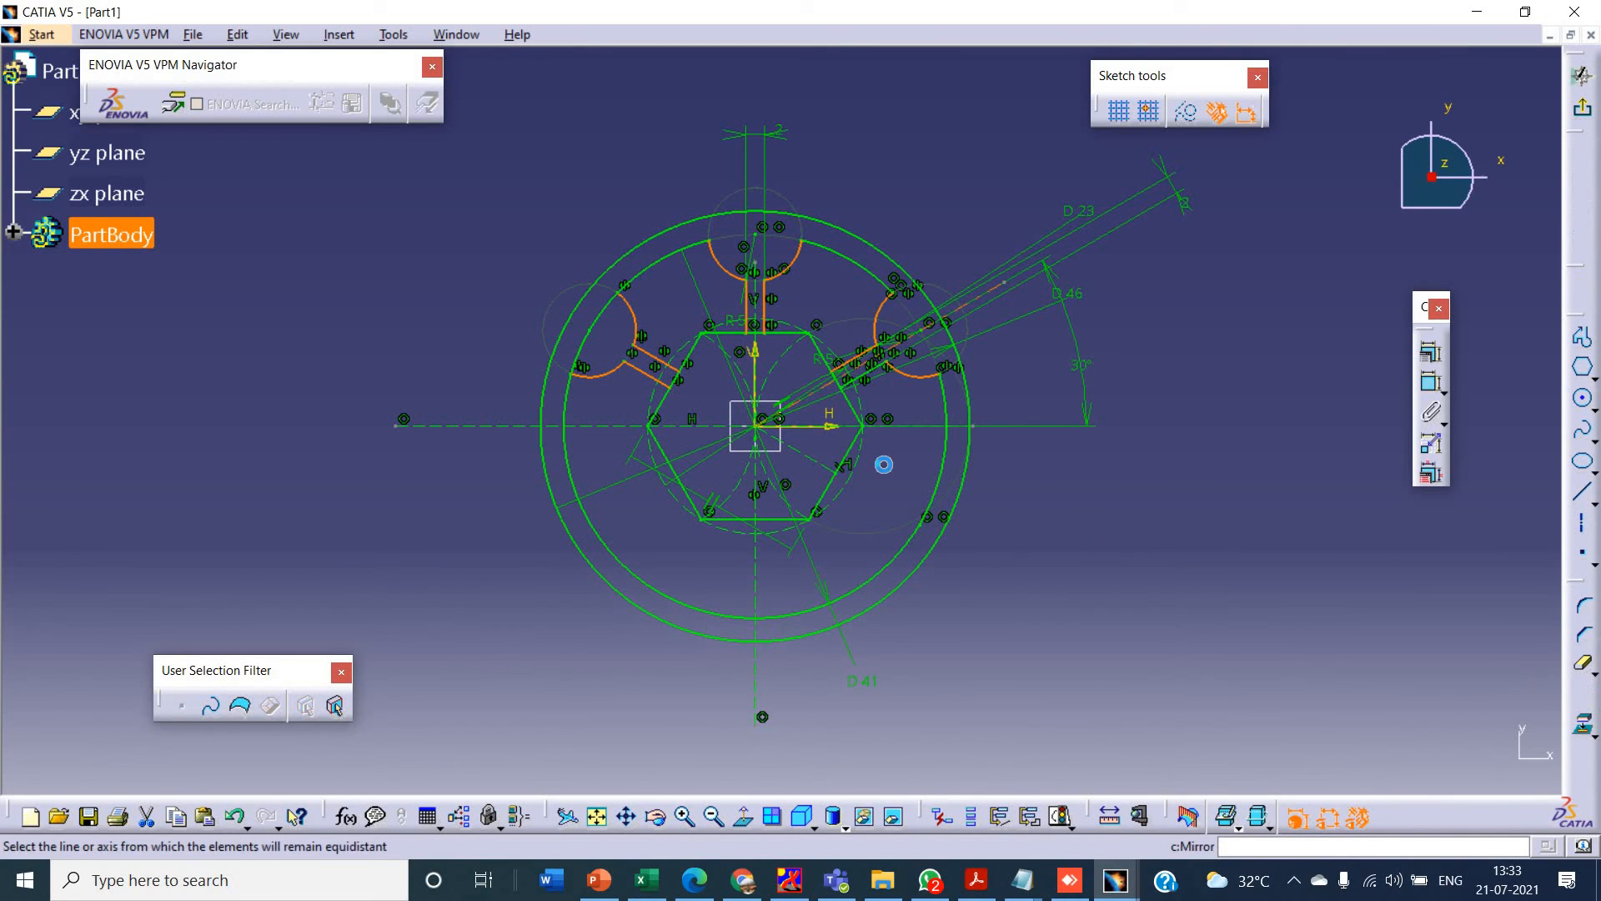
pyautogui.click(820, 426)
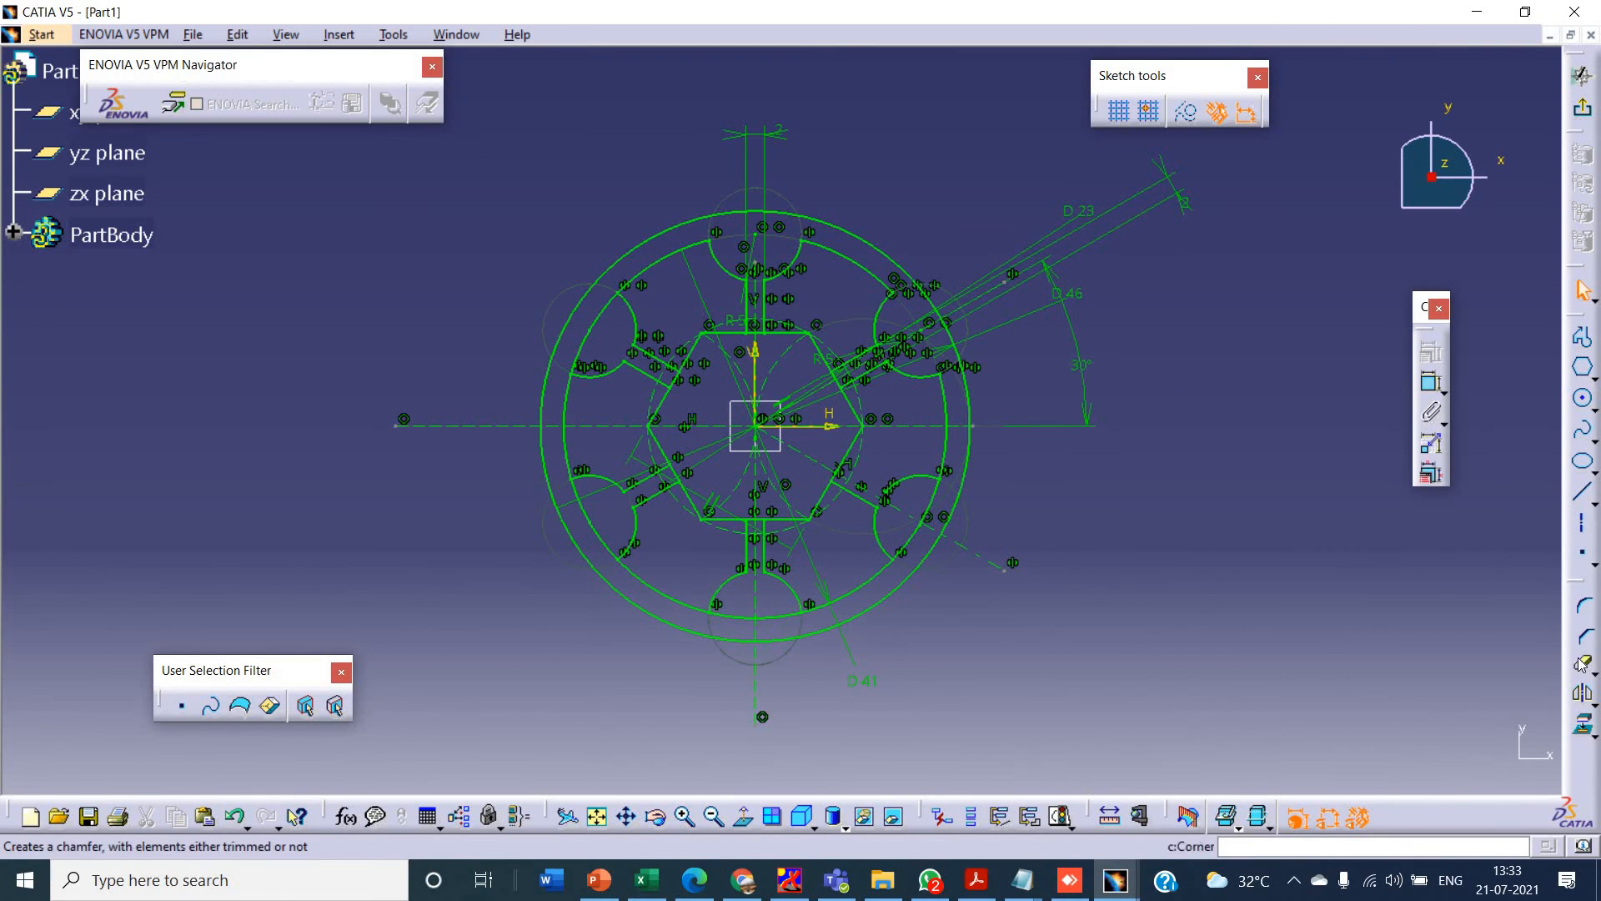
# - Quick Trim the pieces of the 41 mm circle that cross the bottom lobe and the two left lobes
pyautogui.click(932, 515)
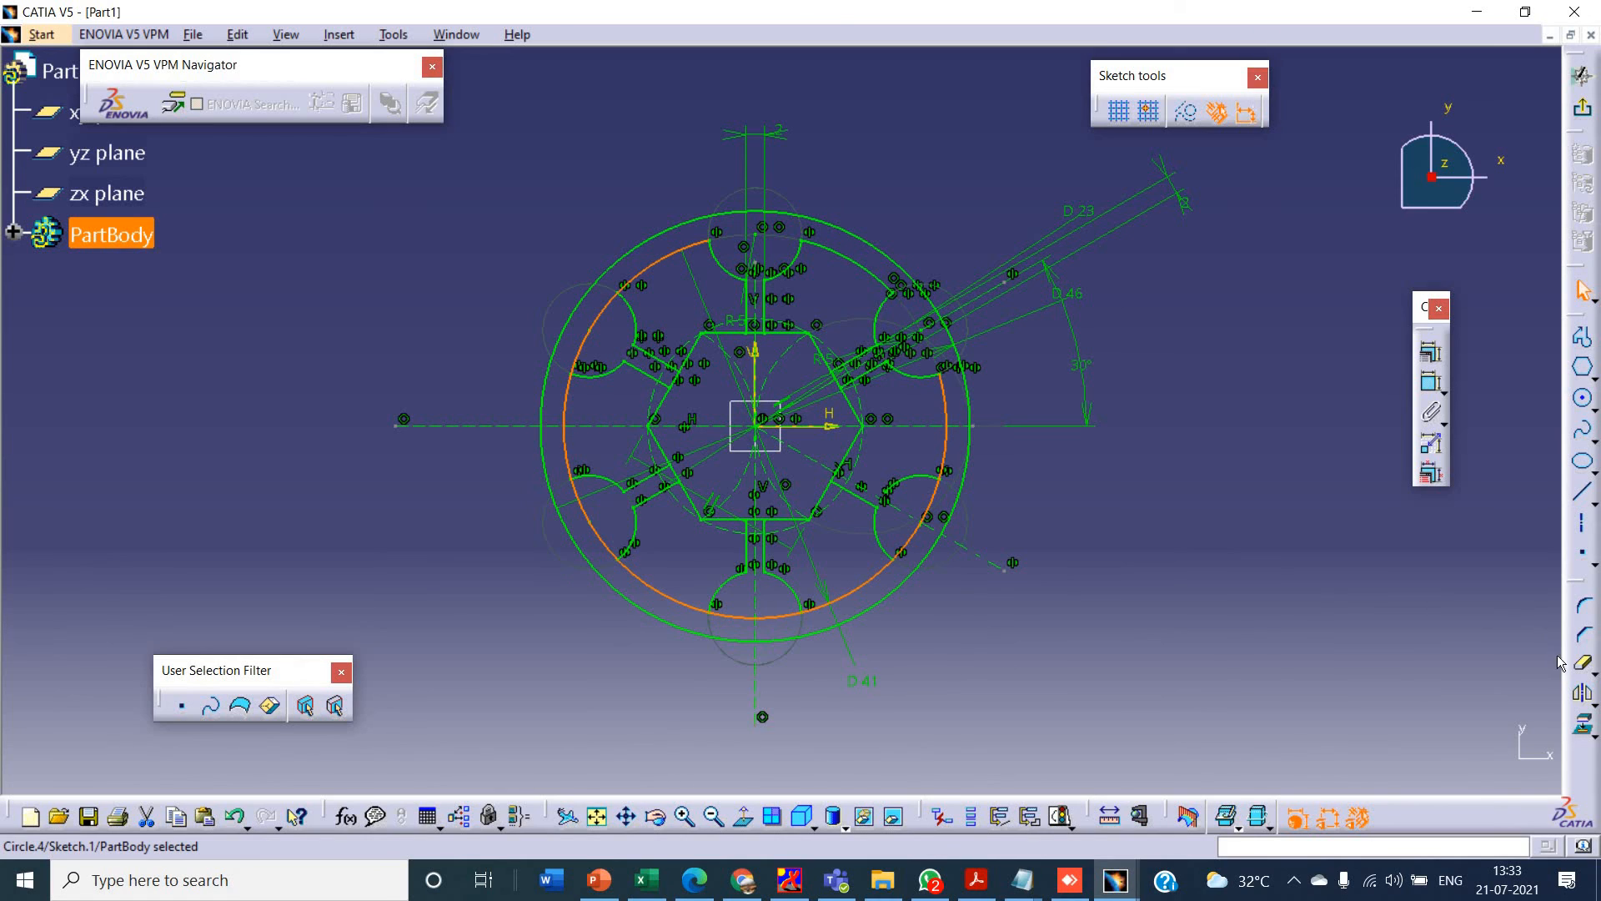
pyautogui.click(1582, 663)
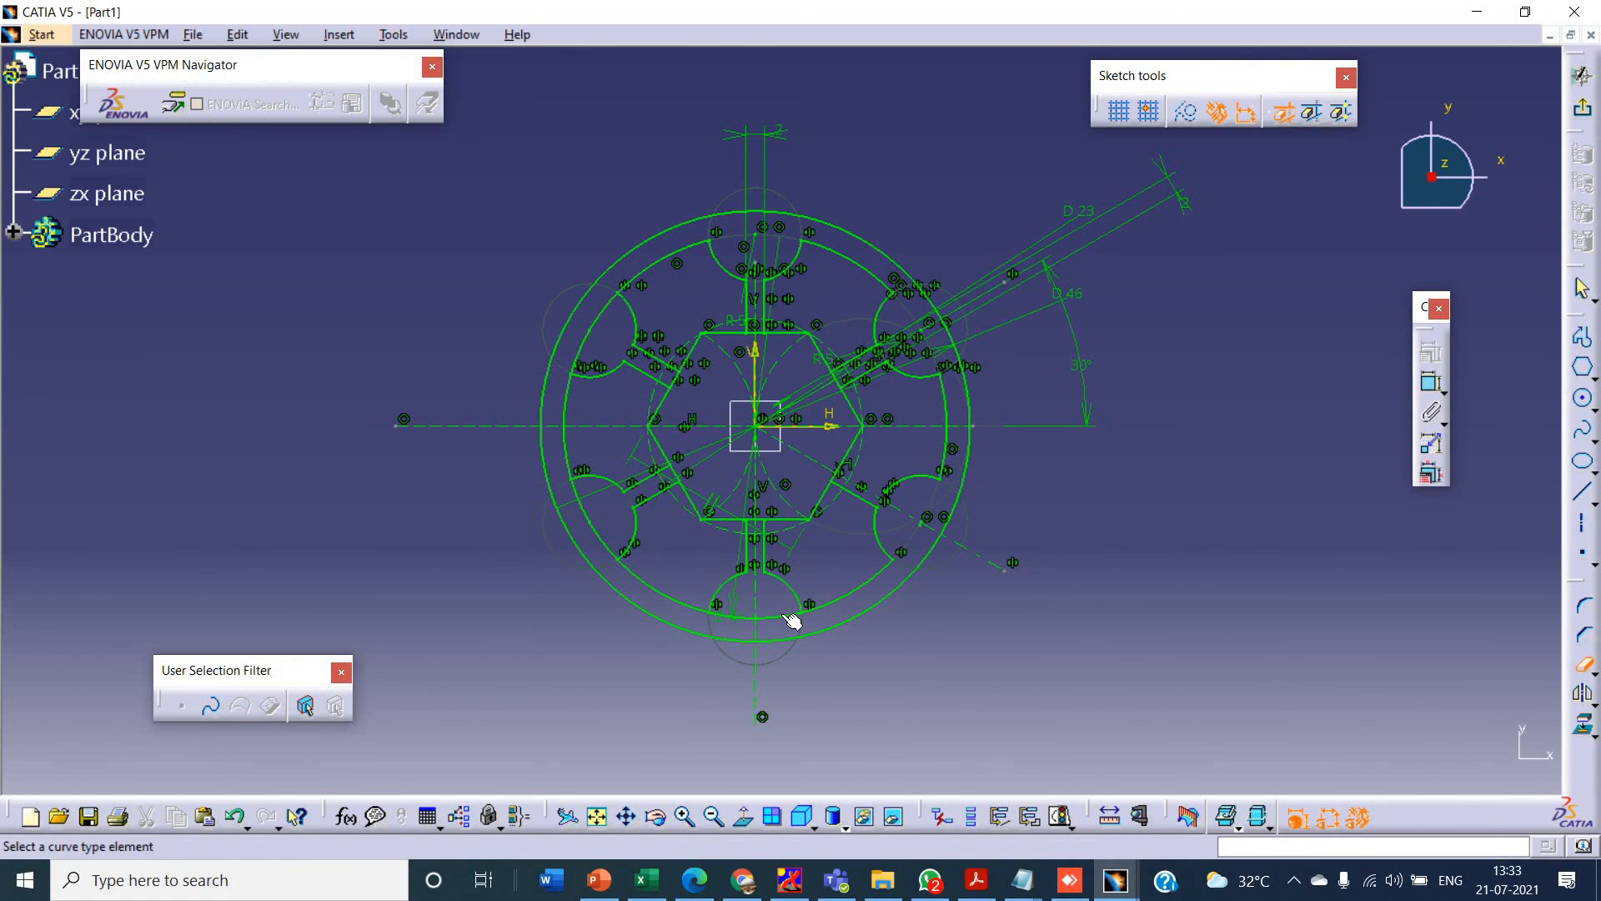
pyautogui.click(759, 619)
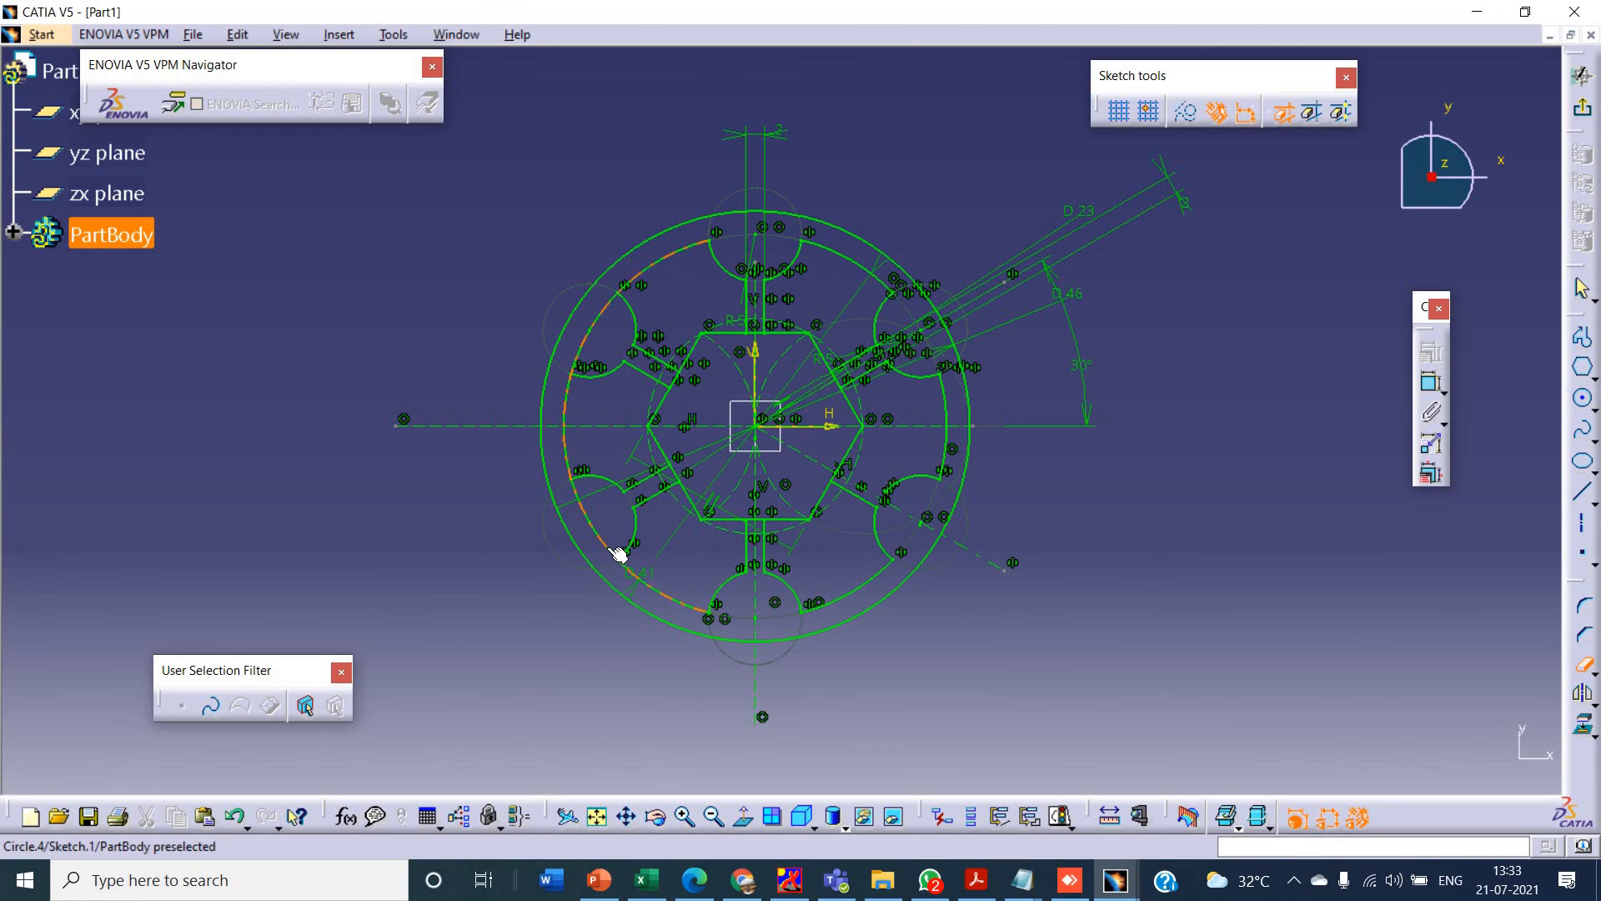
pyautogui.click(578, 511)
pyautogui.click(590, 353)
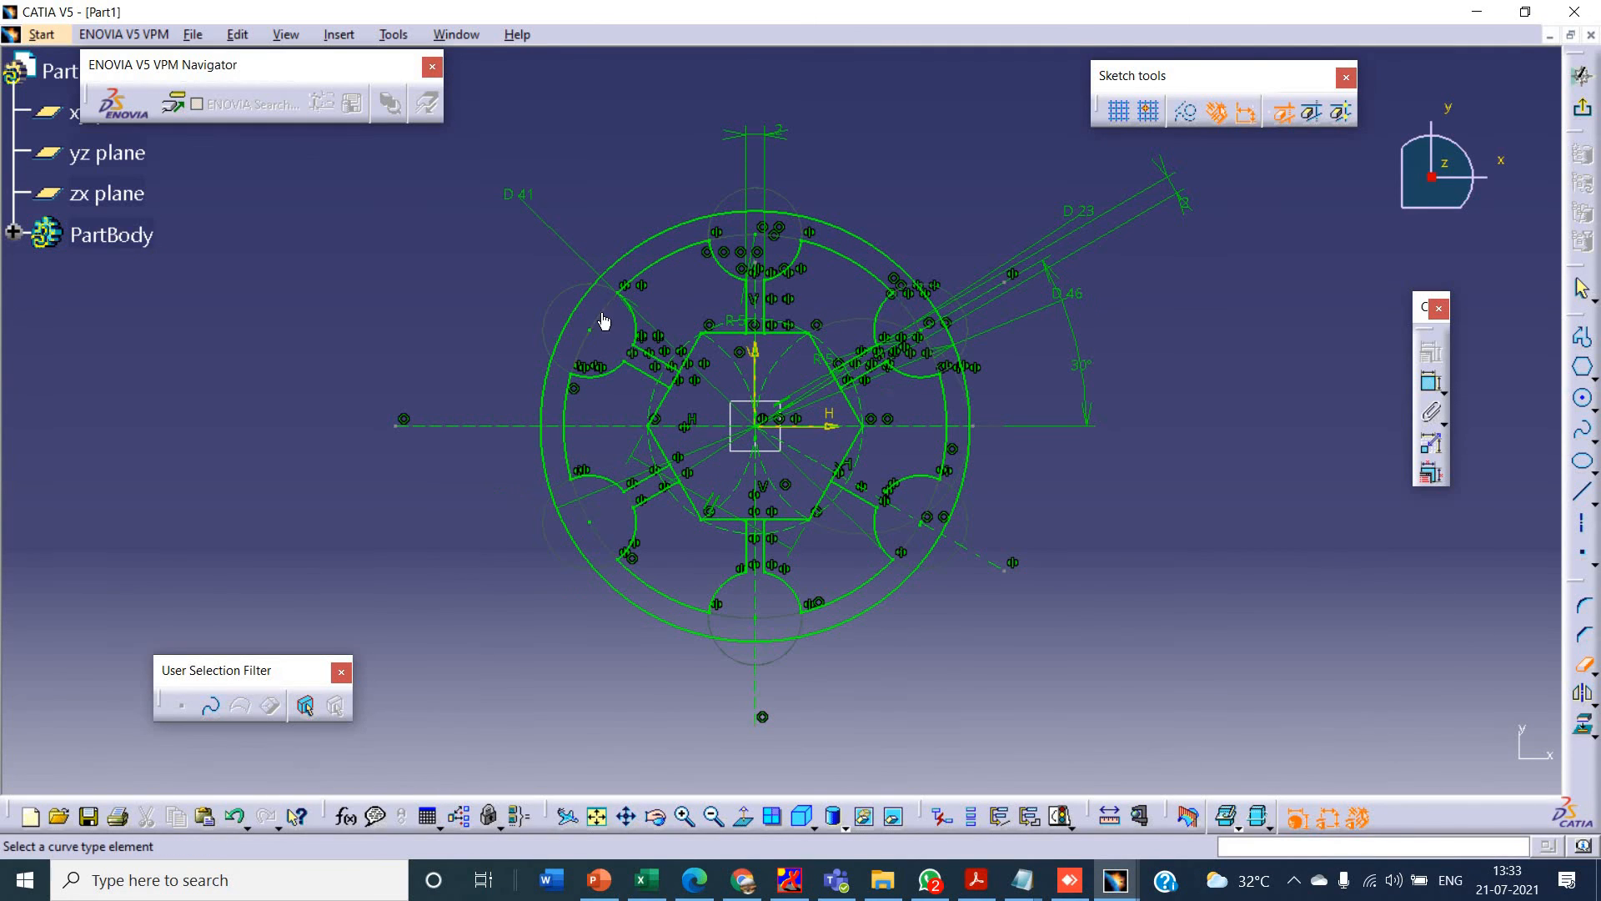
# - Try to Quick Trim the hexagon edge segments between the spoke lines at the bottom, upper-right, top and upper-left spokes
pyautogui.click(758, 526)
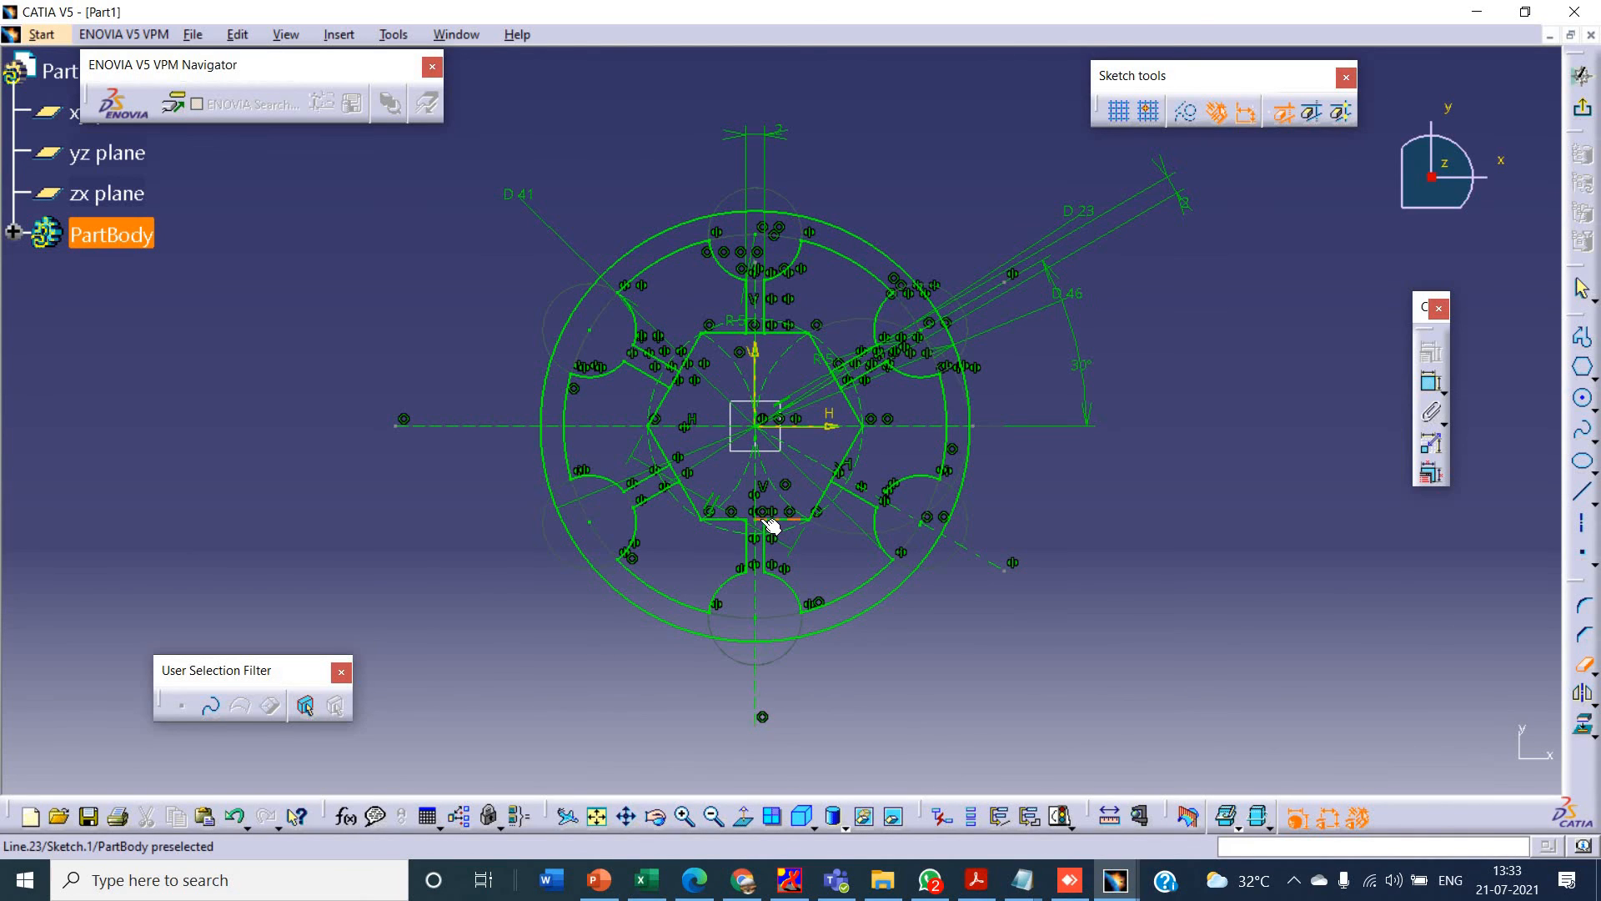
pyautogui.click(847, 390)
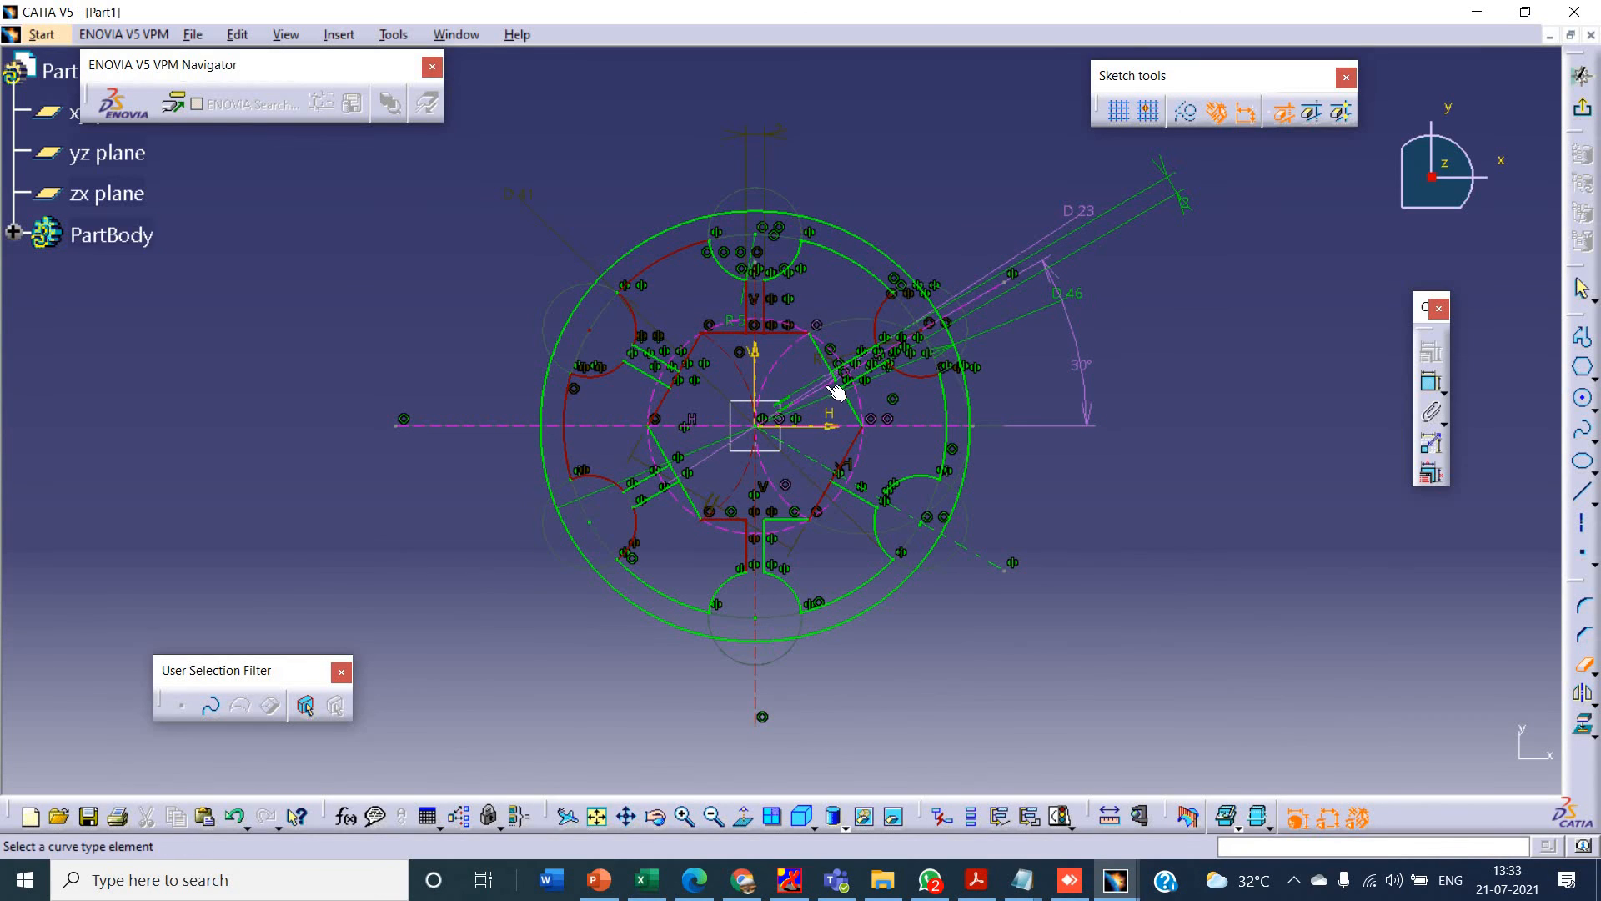
pyautogui.click(758, 333)
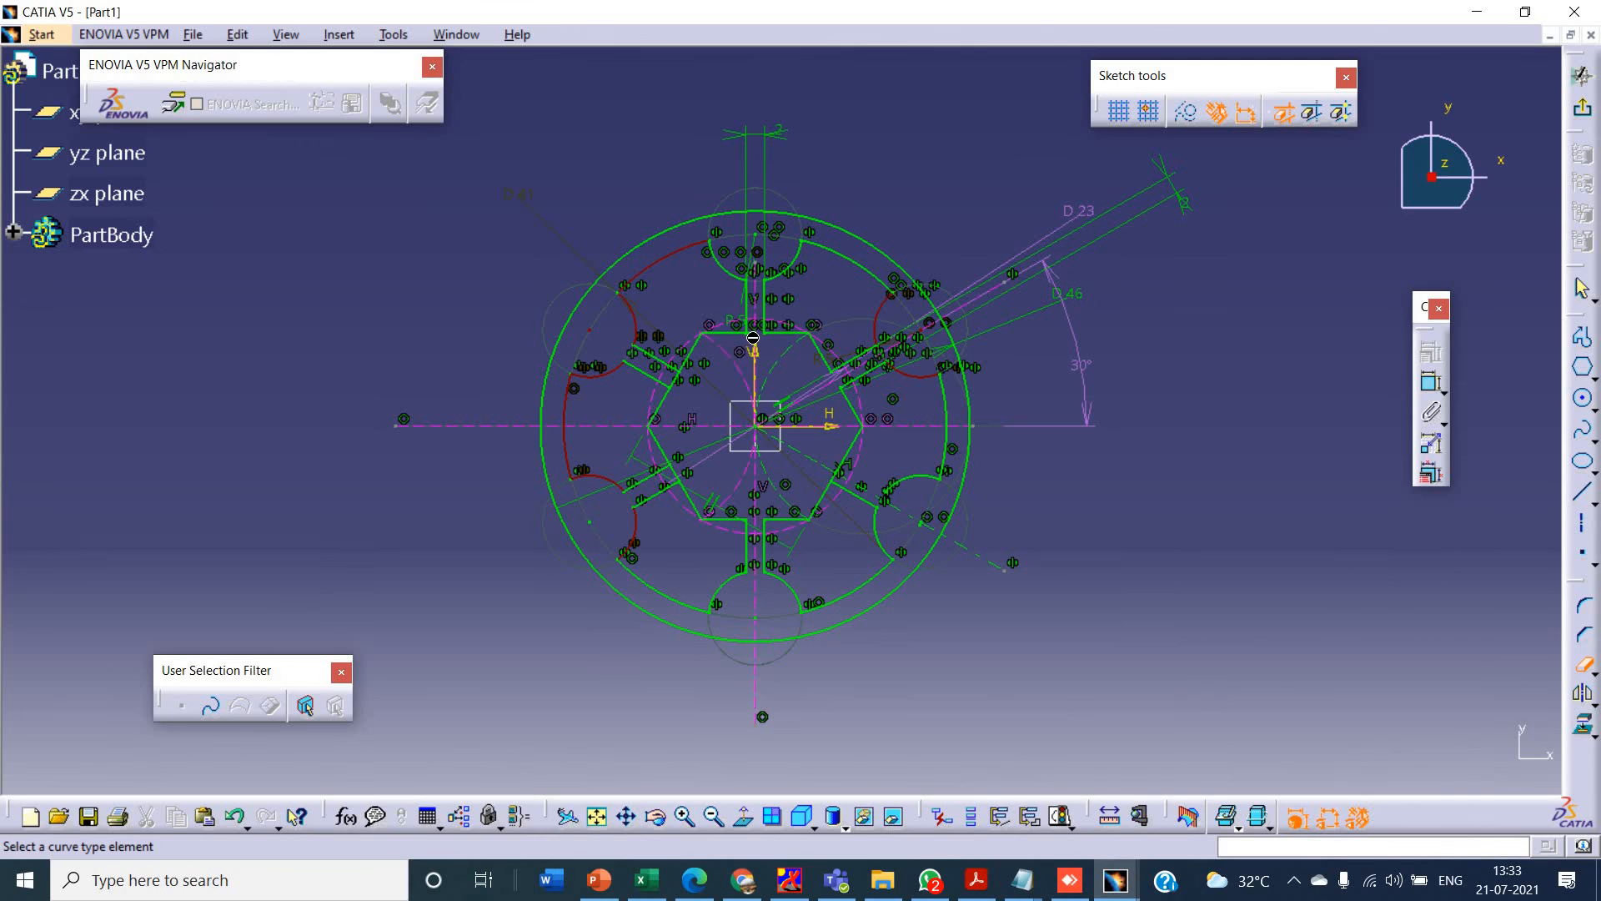
pyautogui.click(677, 390)
pyautogui.click(1581, 663)
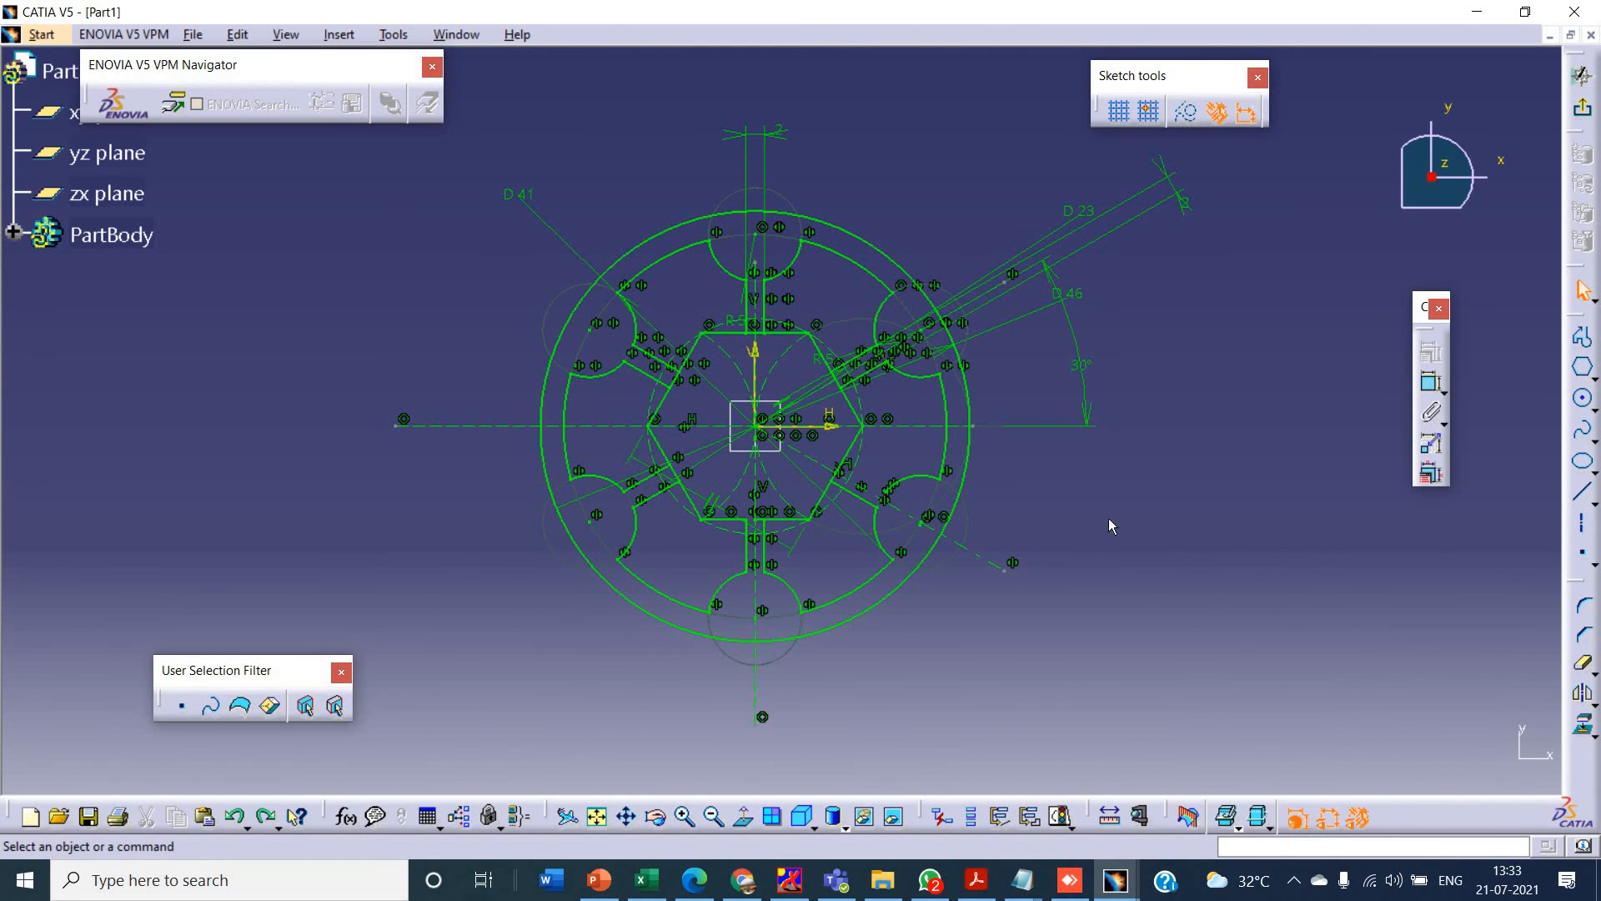
# - Mirror the lower line of the upper-right spoke about the horizontal axis to complete the lower-right spoke
pyautogui.click(873, 375)
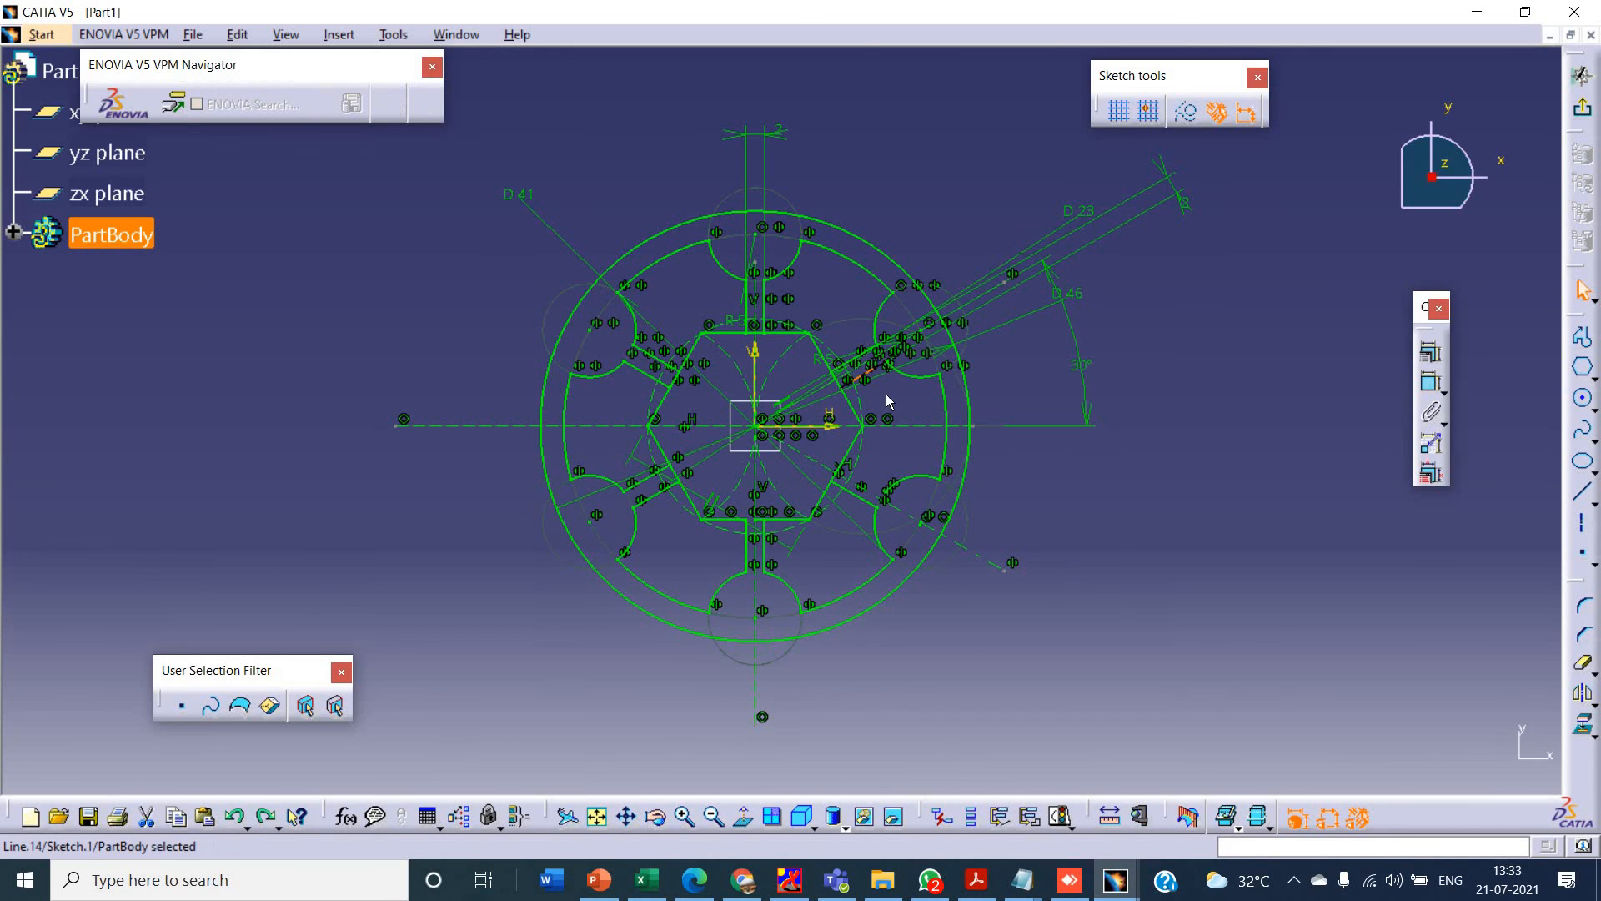
pyautogui.click(1583, 692)
pyautogui.click(825, 425)
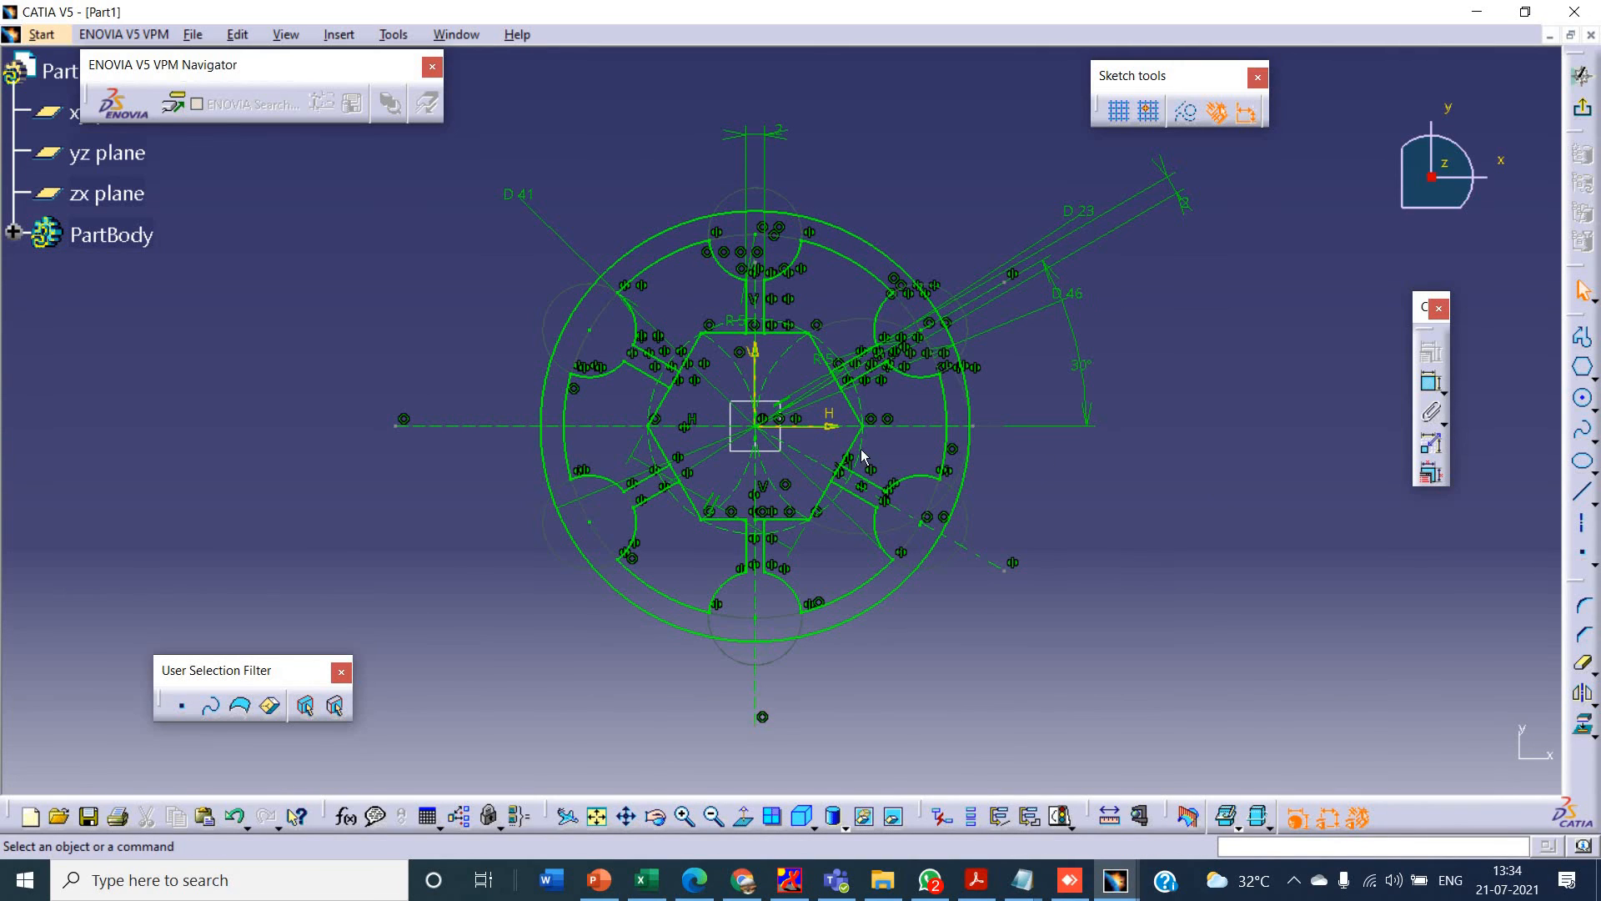
# - Quick Trim the hexagon edge segments between the spoke lines at the top, upper-left, bottom and upper-right spokes
pyautogui.click(1582, 663)
pyautogui.click(757, 333)
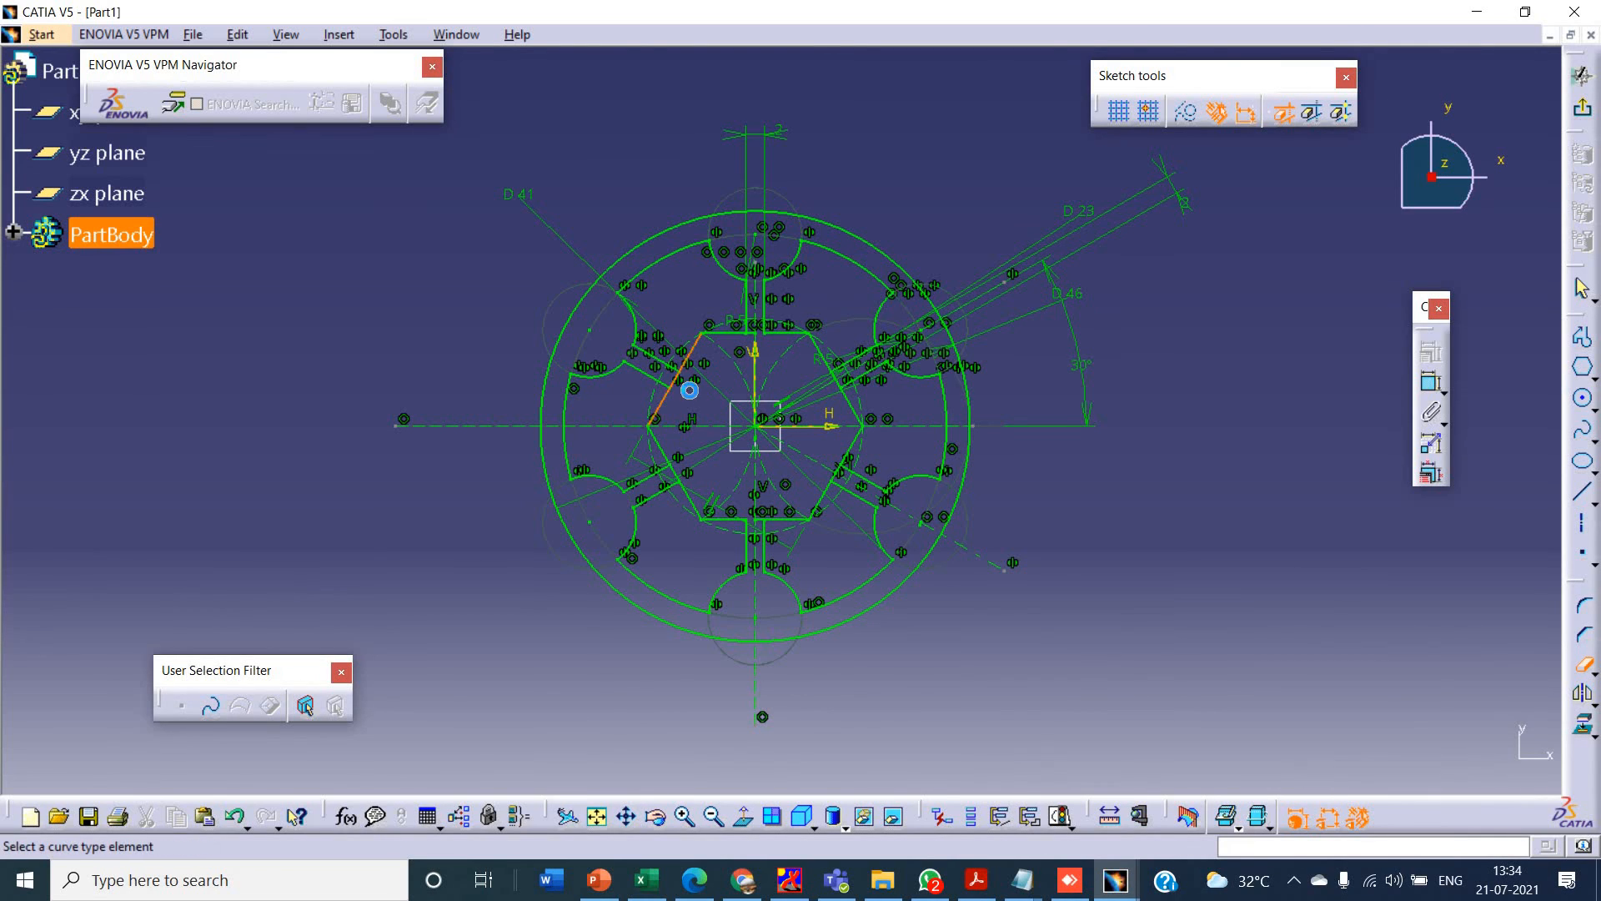
pyautogui.click(688, 390)
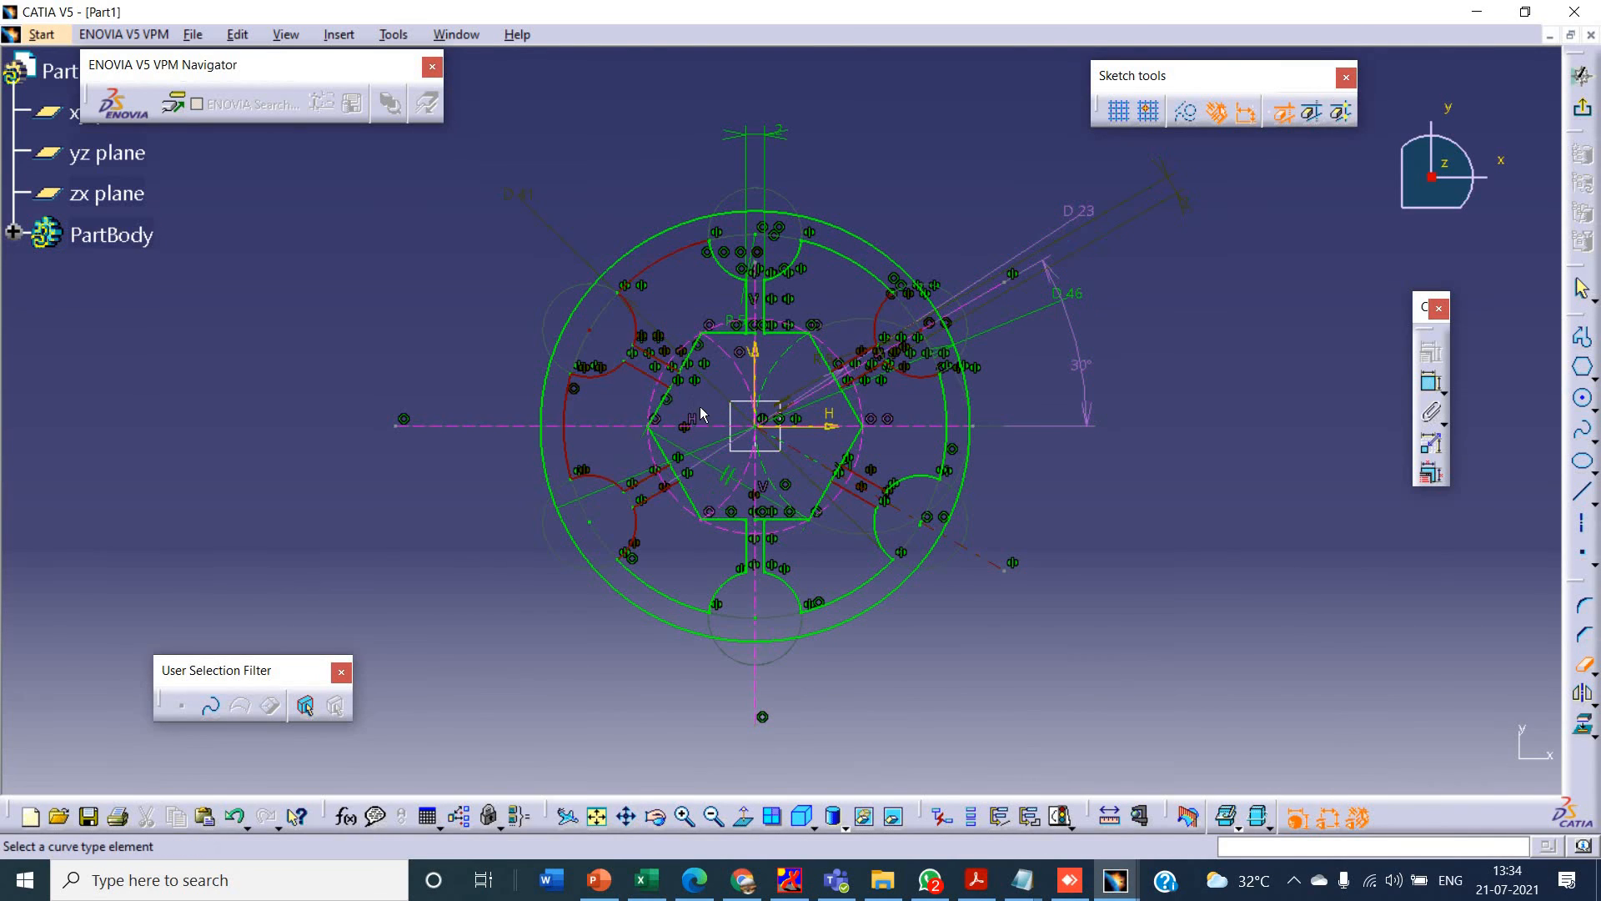
pyautogui.click(756, 519)
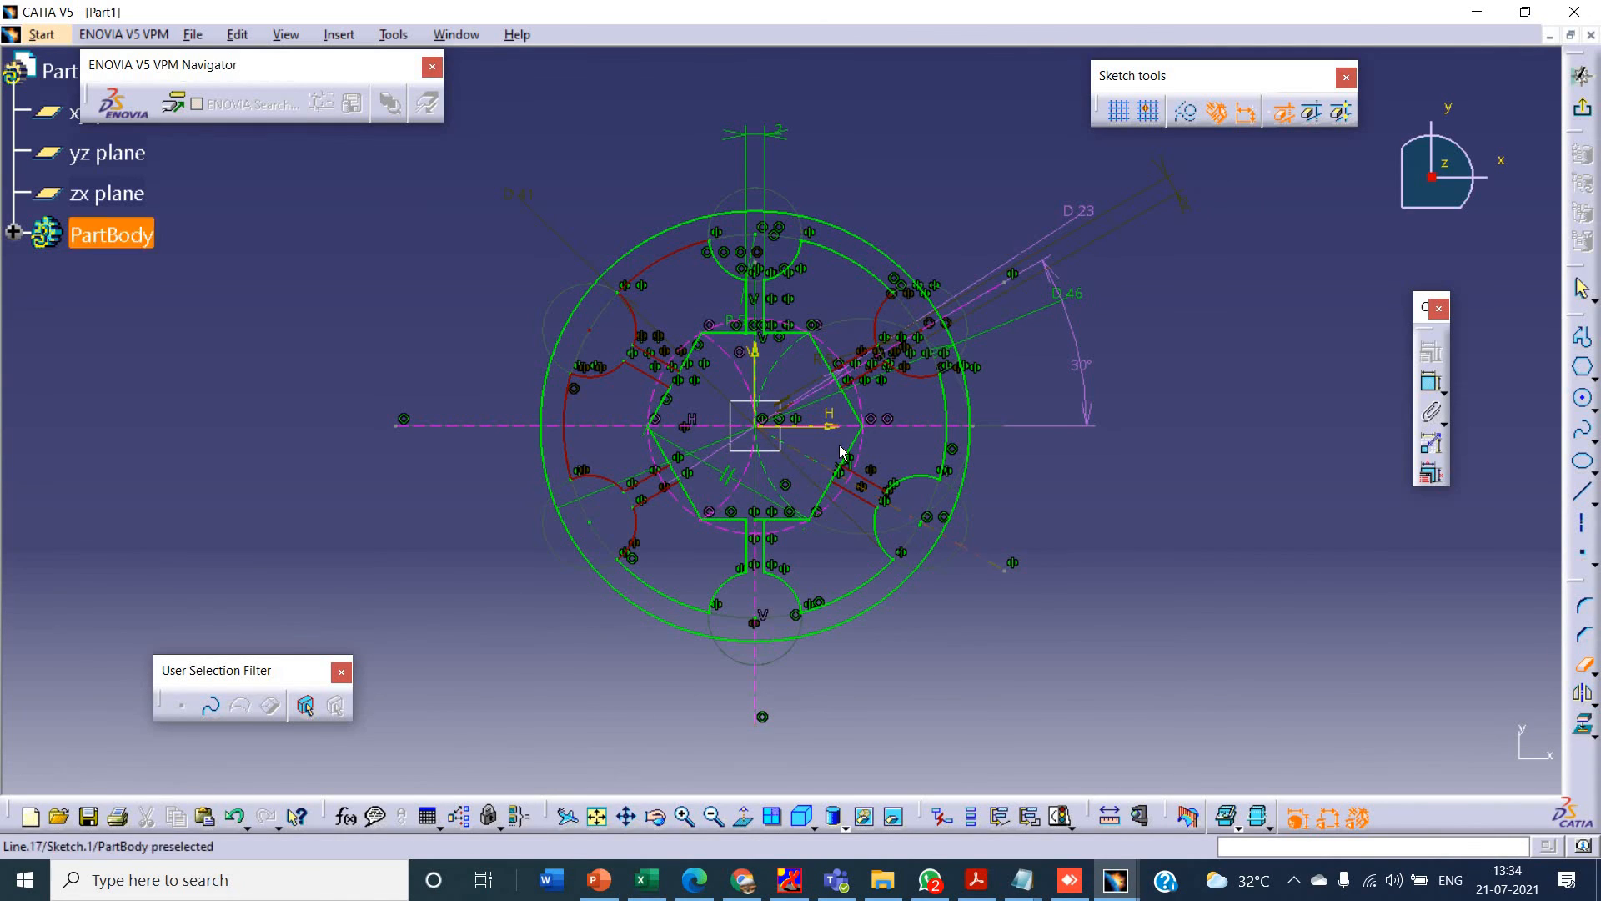
pyautogui.click(838, 381)
# - Quick Trim the leftover dashed construction arcs that cross the inside of the hexagon
pyautogui.click(688, 817)
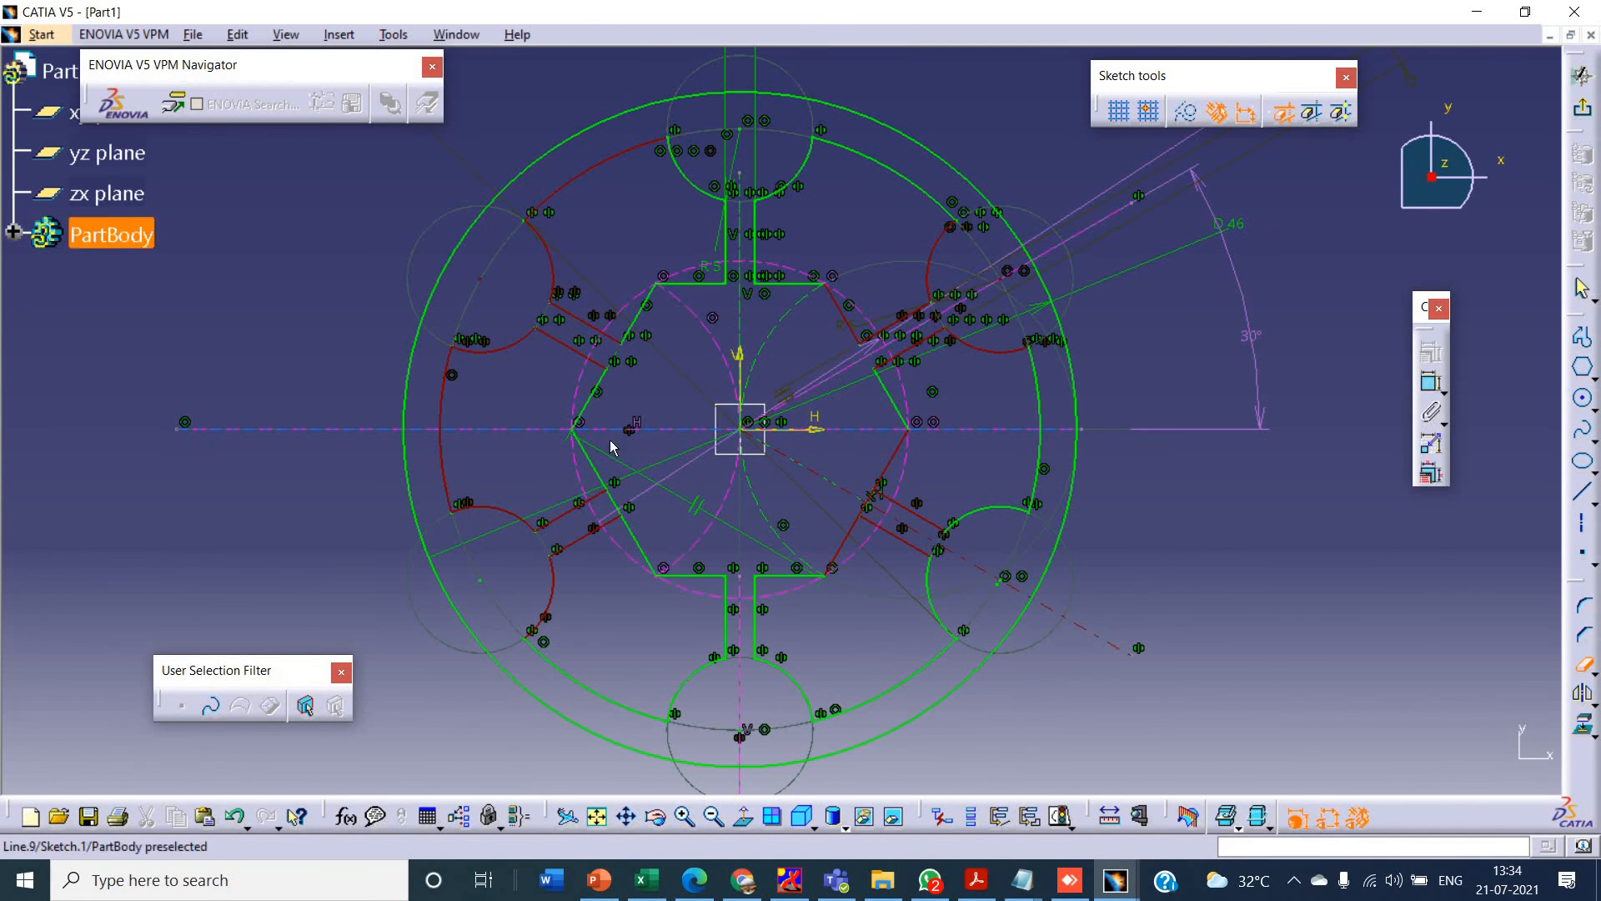
pyautogui.rightClick(682, 498)
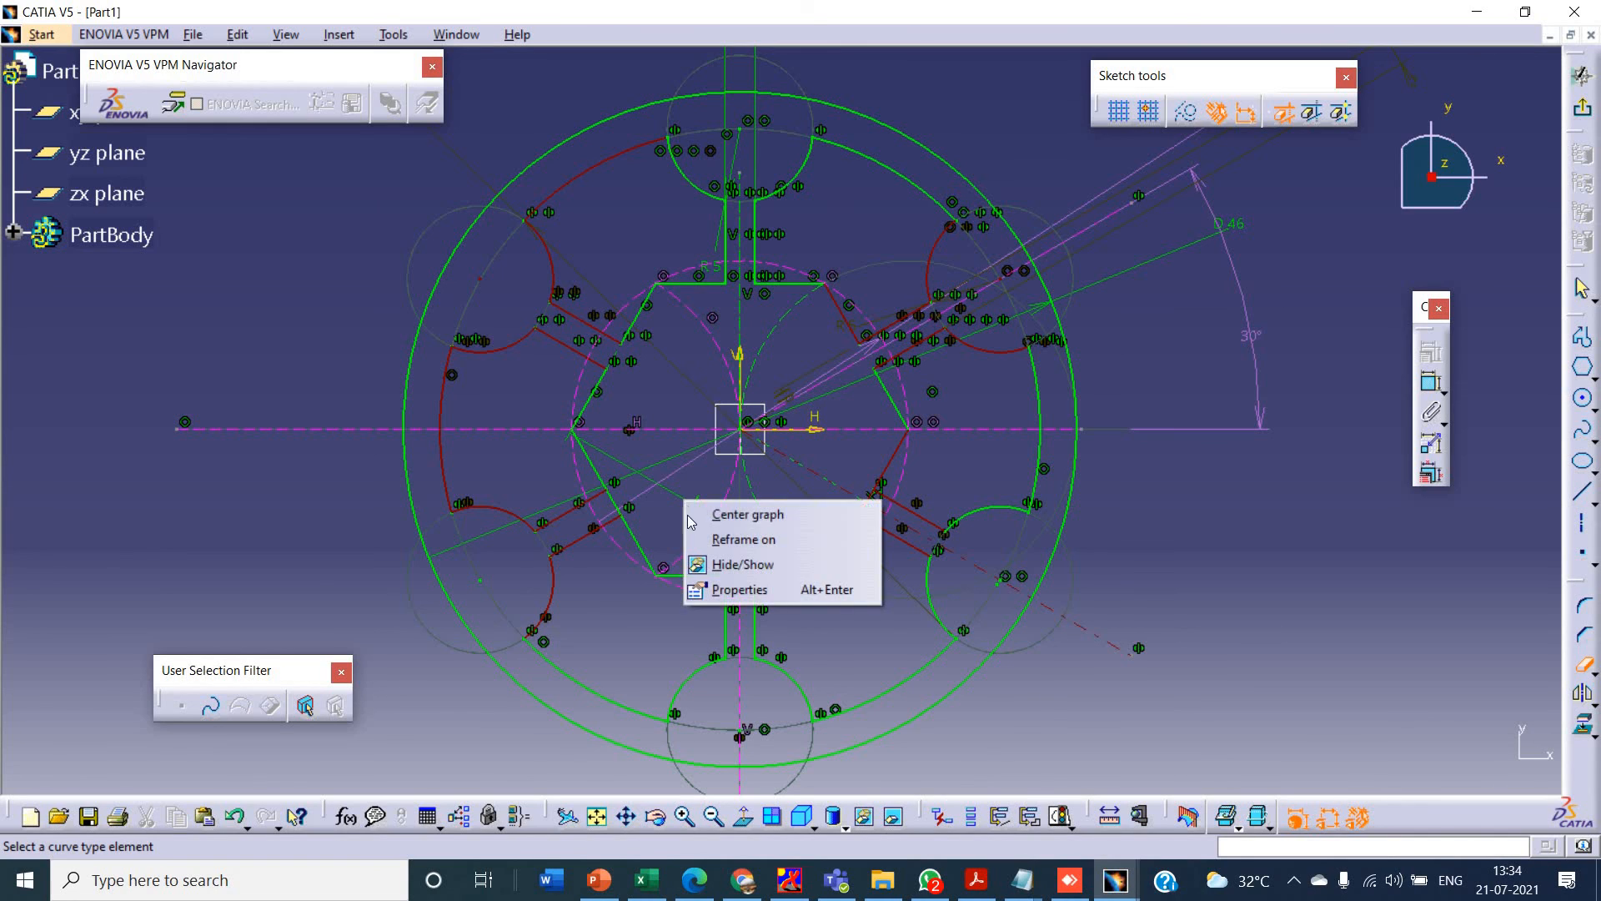
pyautogui.click(676, 503)
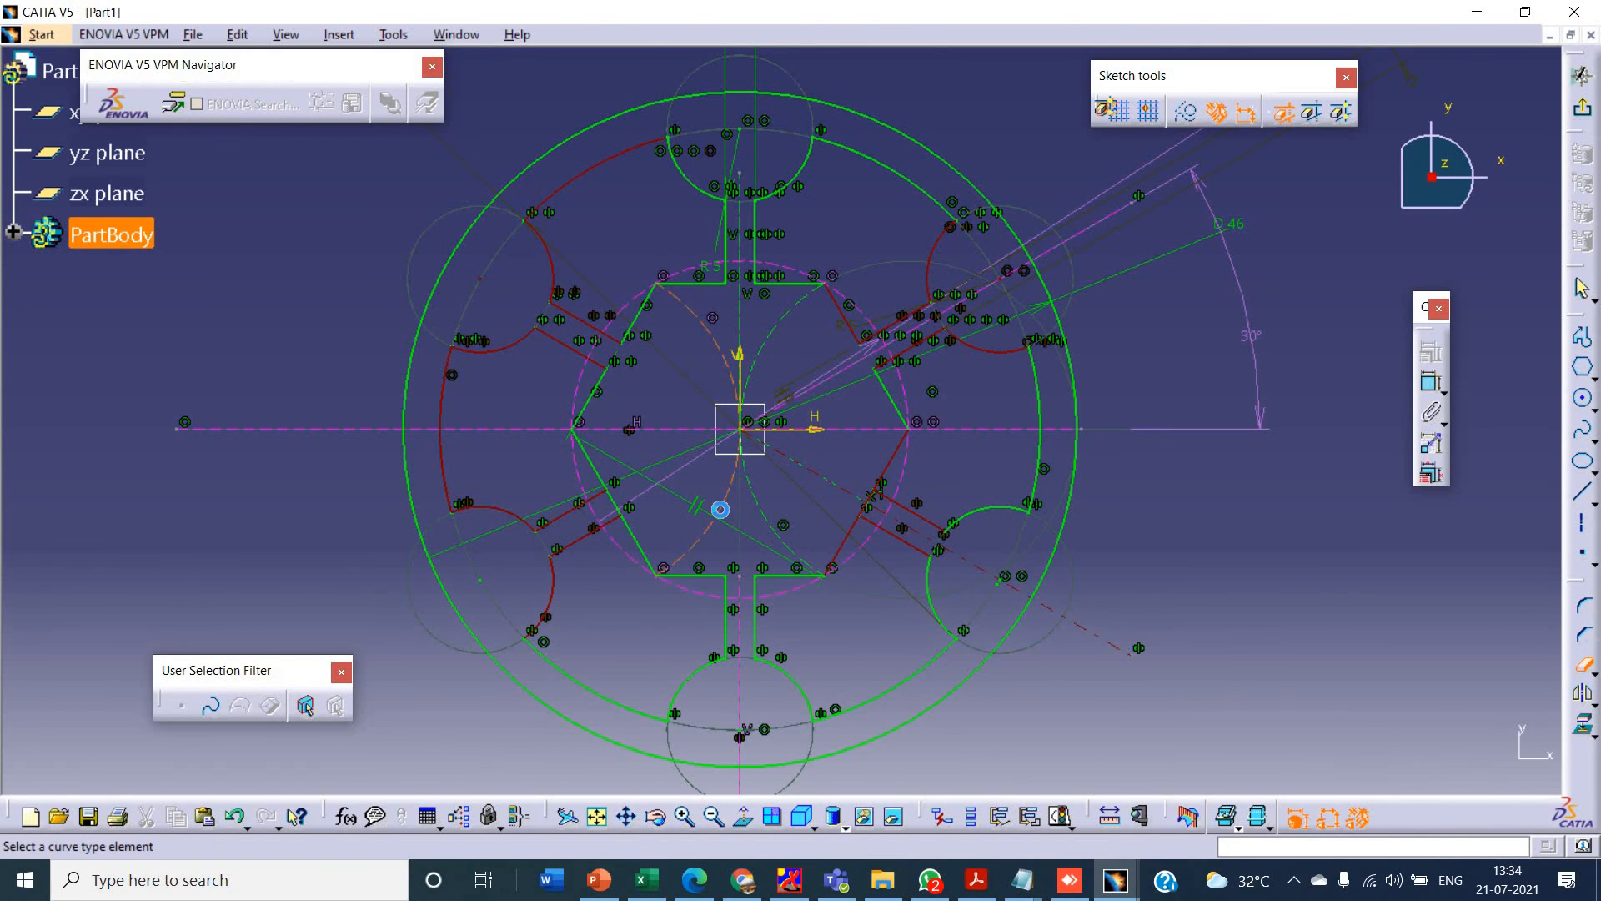
pyautogui.click(762, 512)
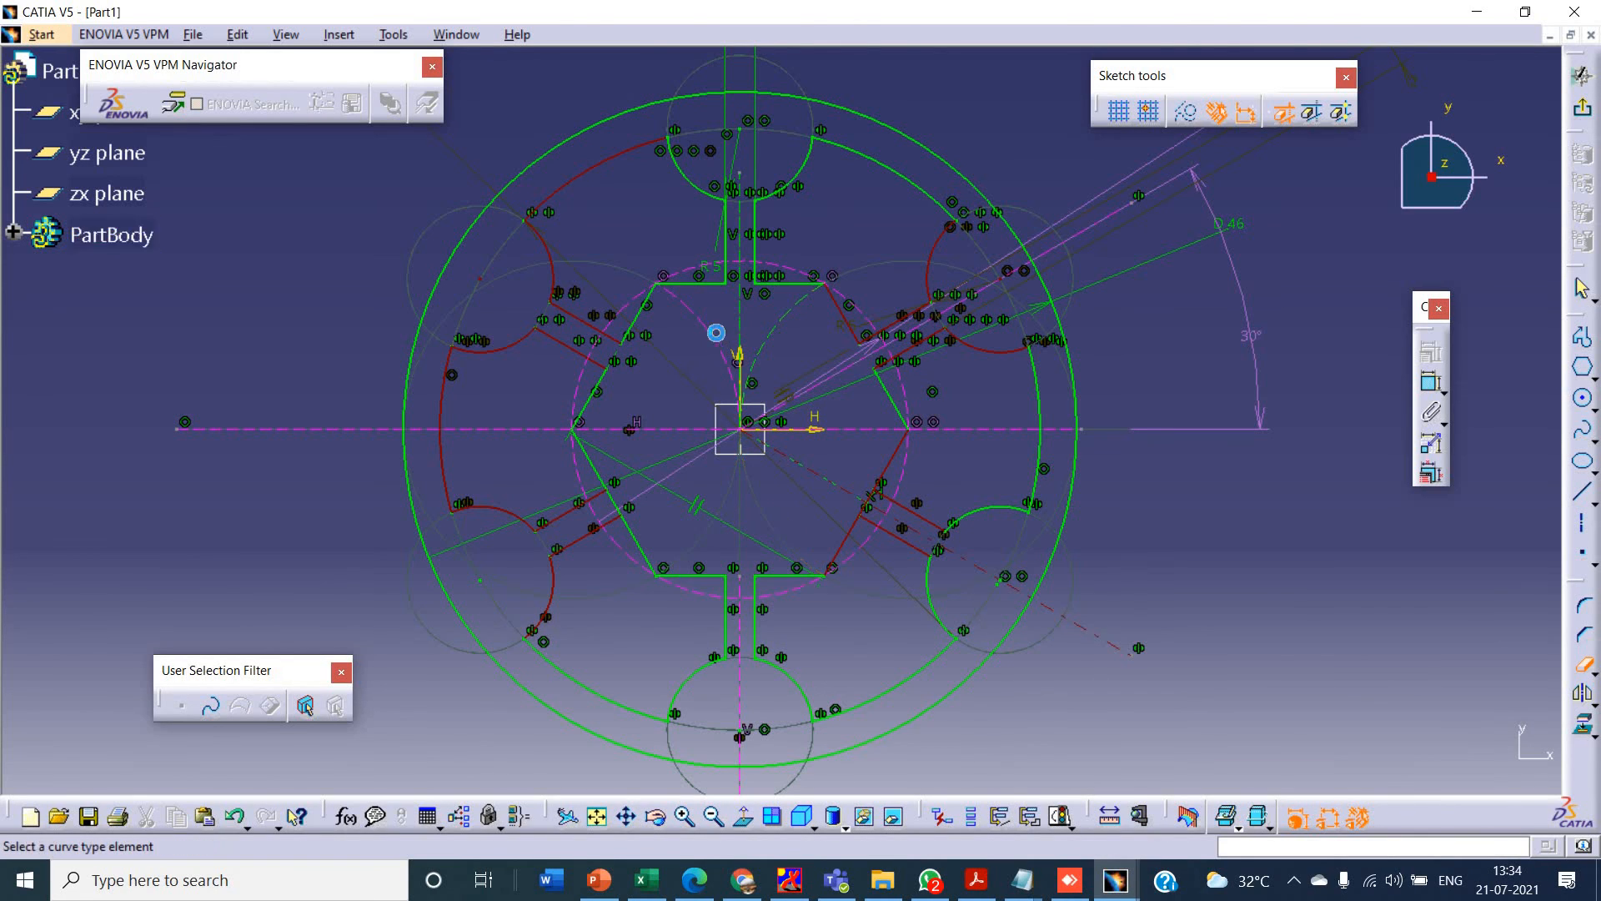
pyautogui.click(714, 333)
pyautogui.click(775, 349)
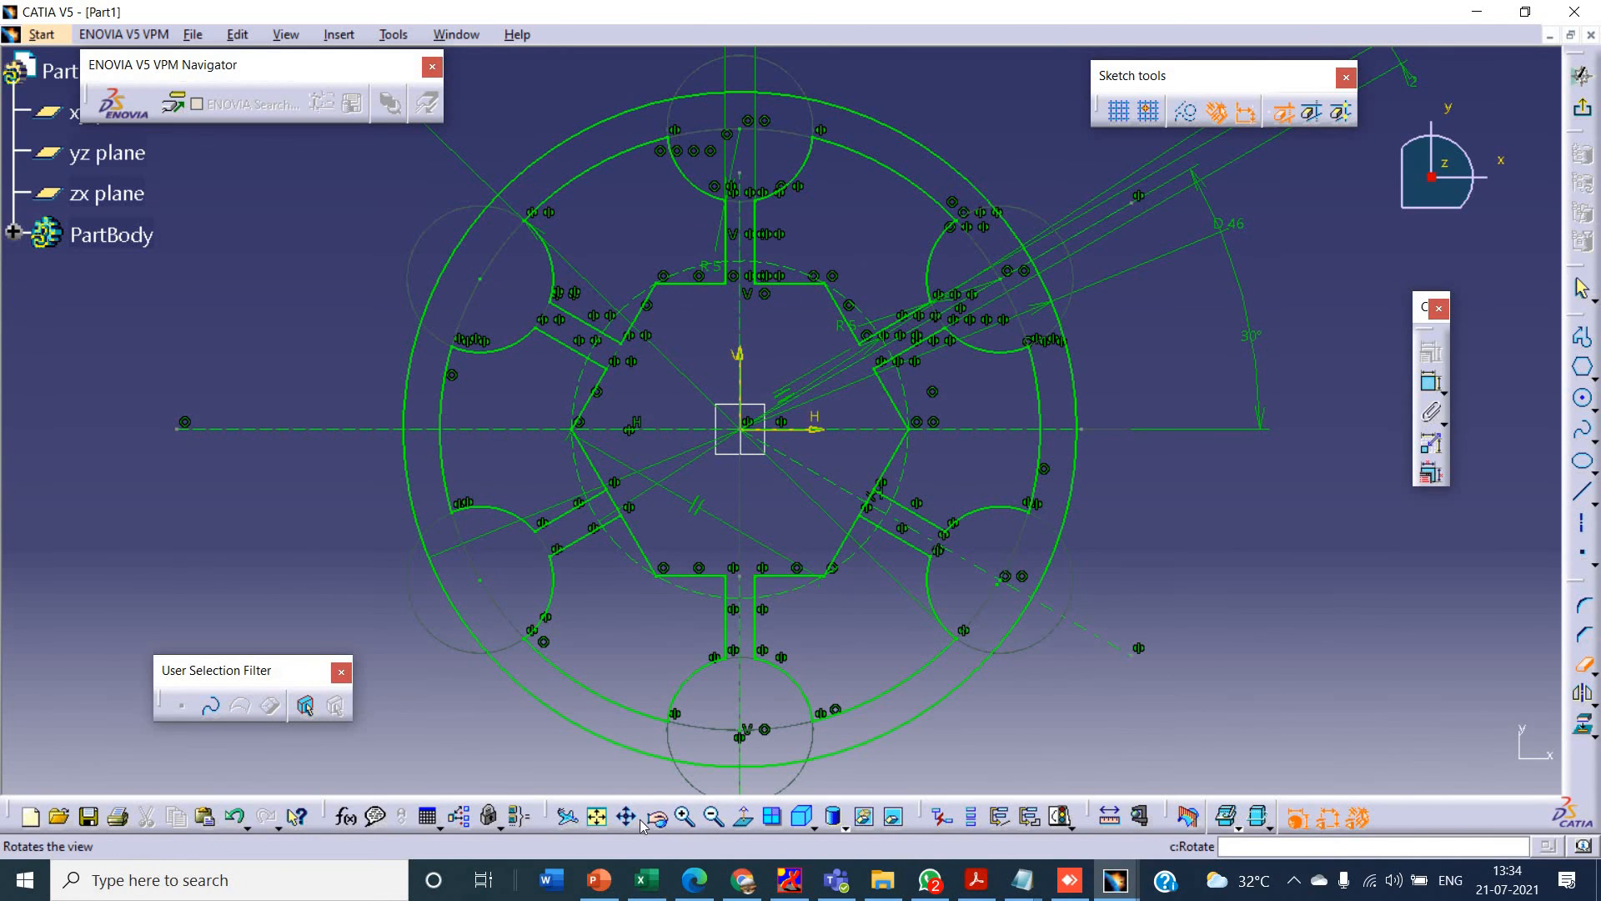
# - Quick Trim the hexagon edge segment between the lower-left spoke's two lines
pyautogui.click(713, 816)
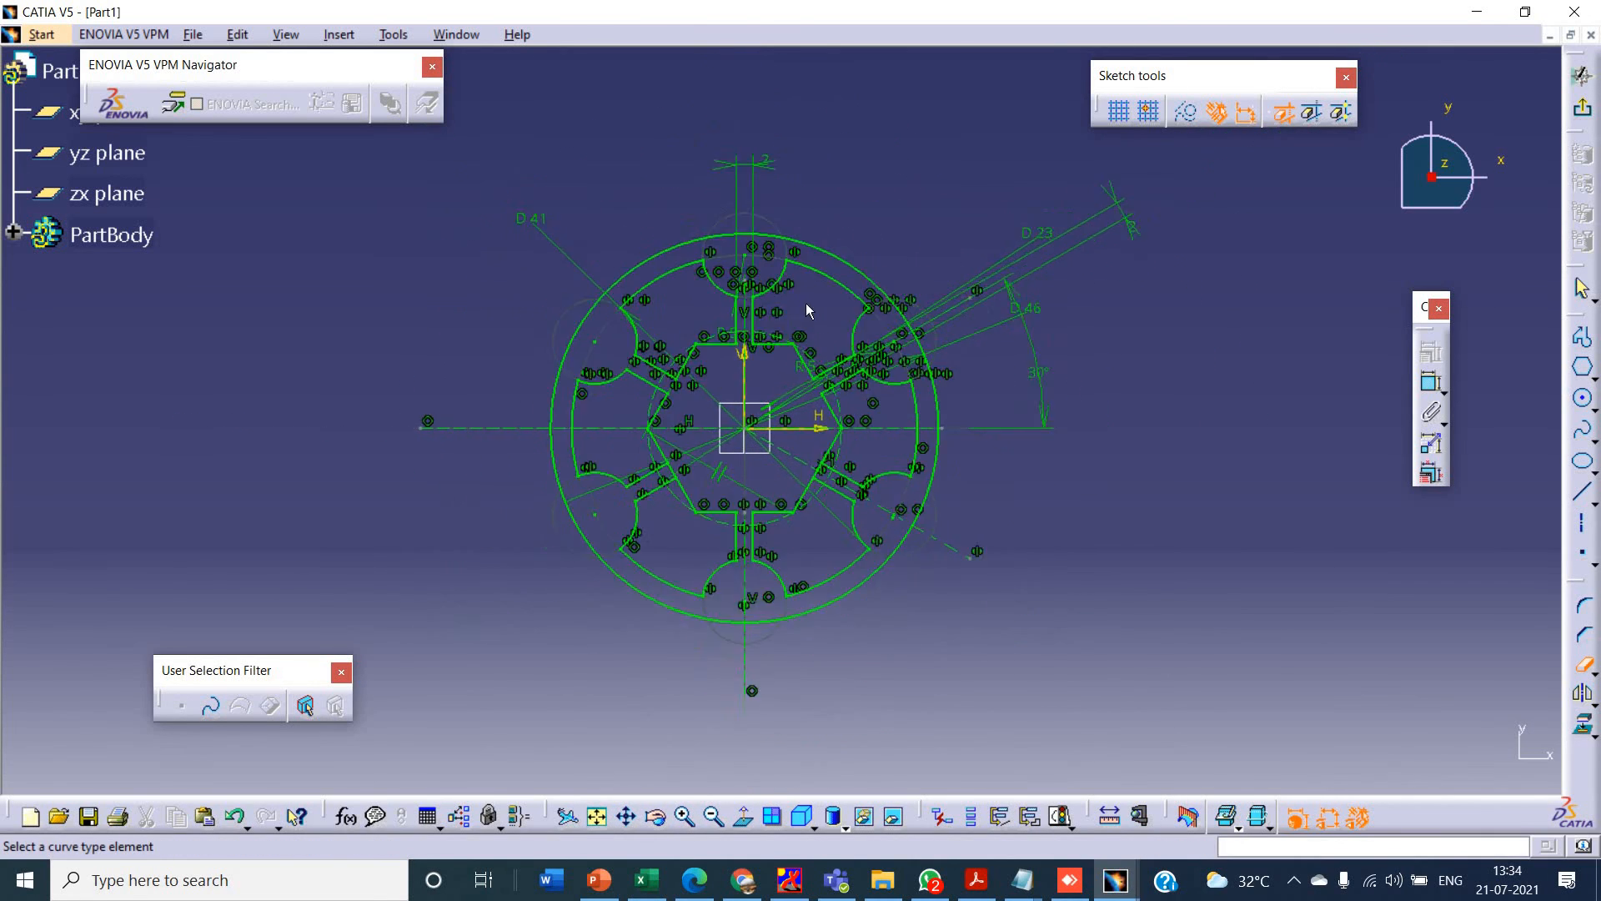
pyautogui.click(685, 816)
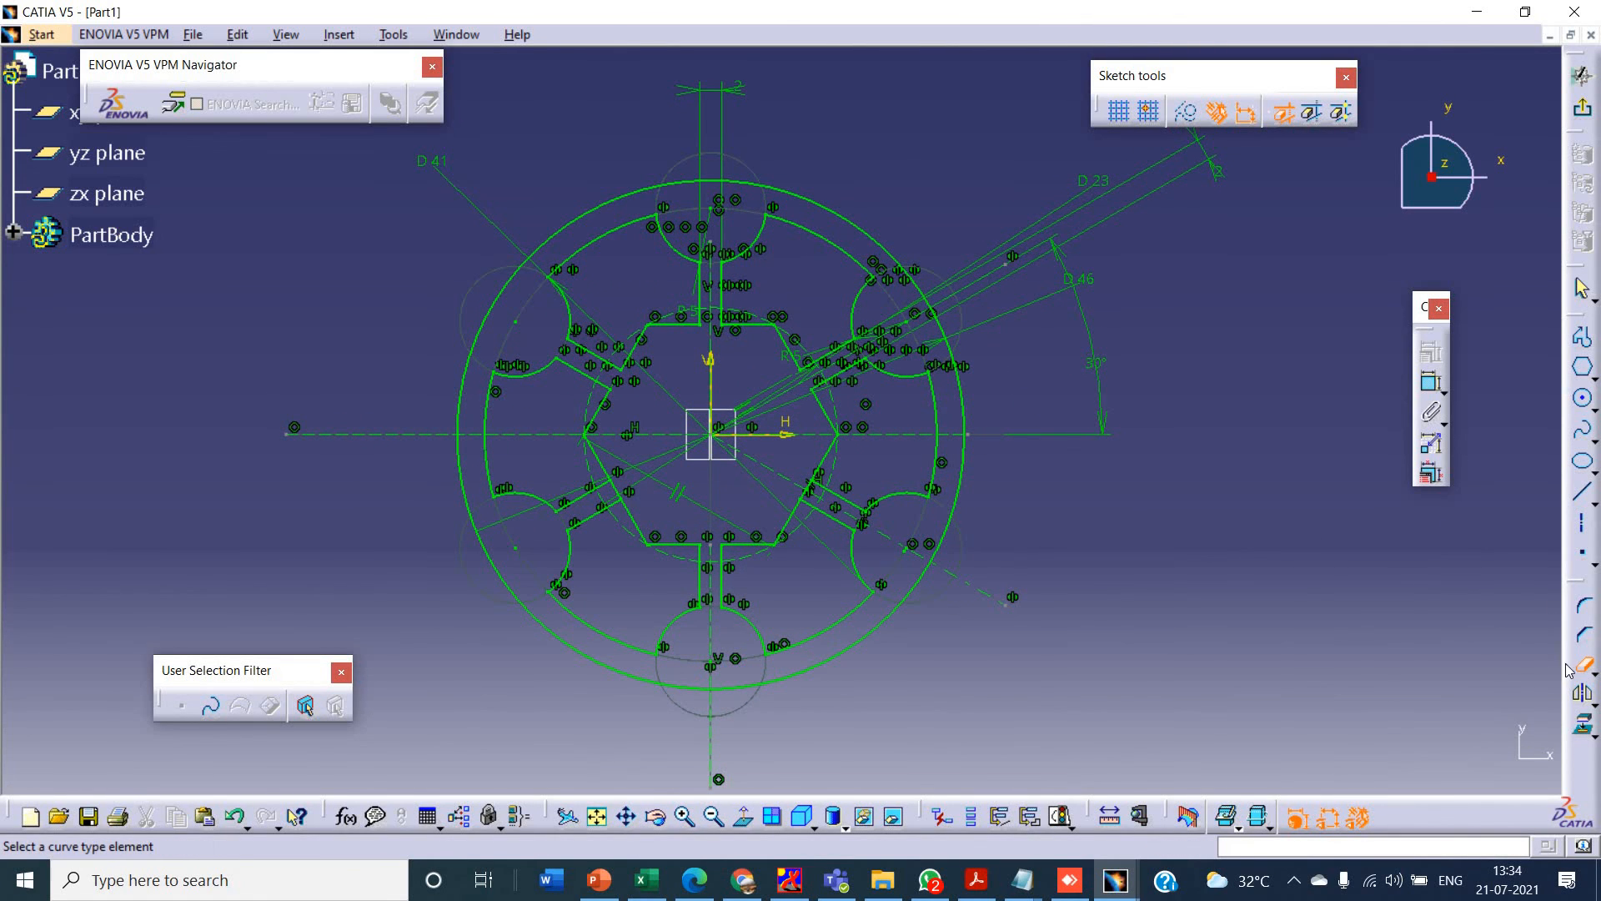
pyautogui.click(621, 496)
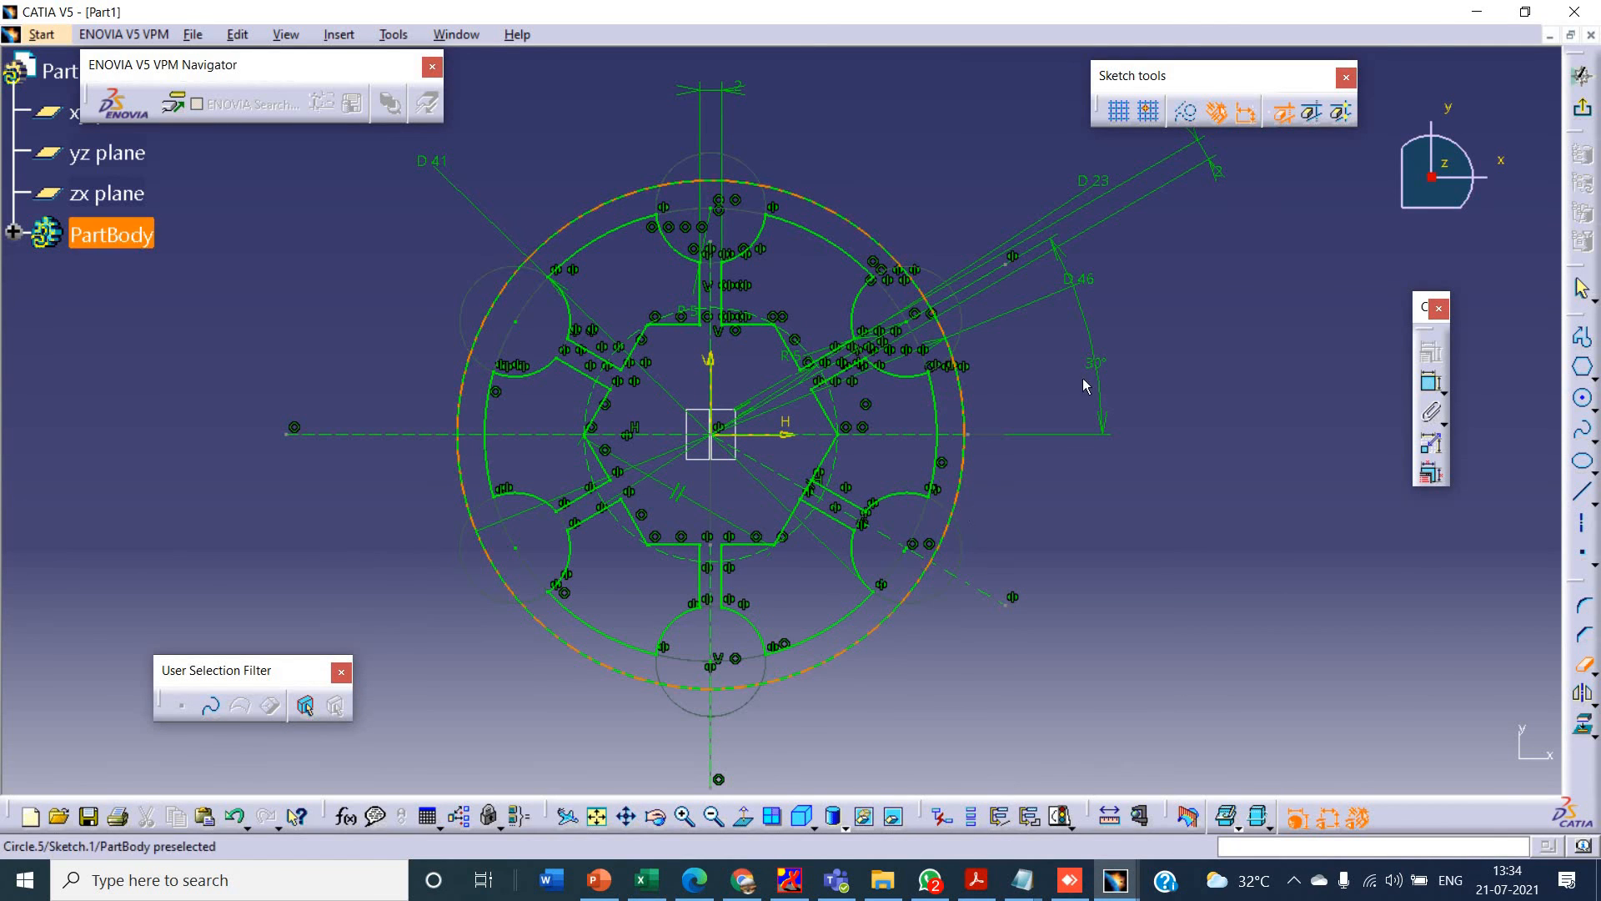
# - Switch to the PowerPoint presentation and open the Sketcher Tutorial-6 slide to view the next drawing
pyautogui.hotkey('alt', 'Tab')
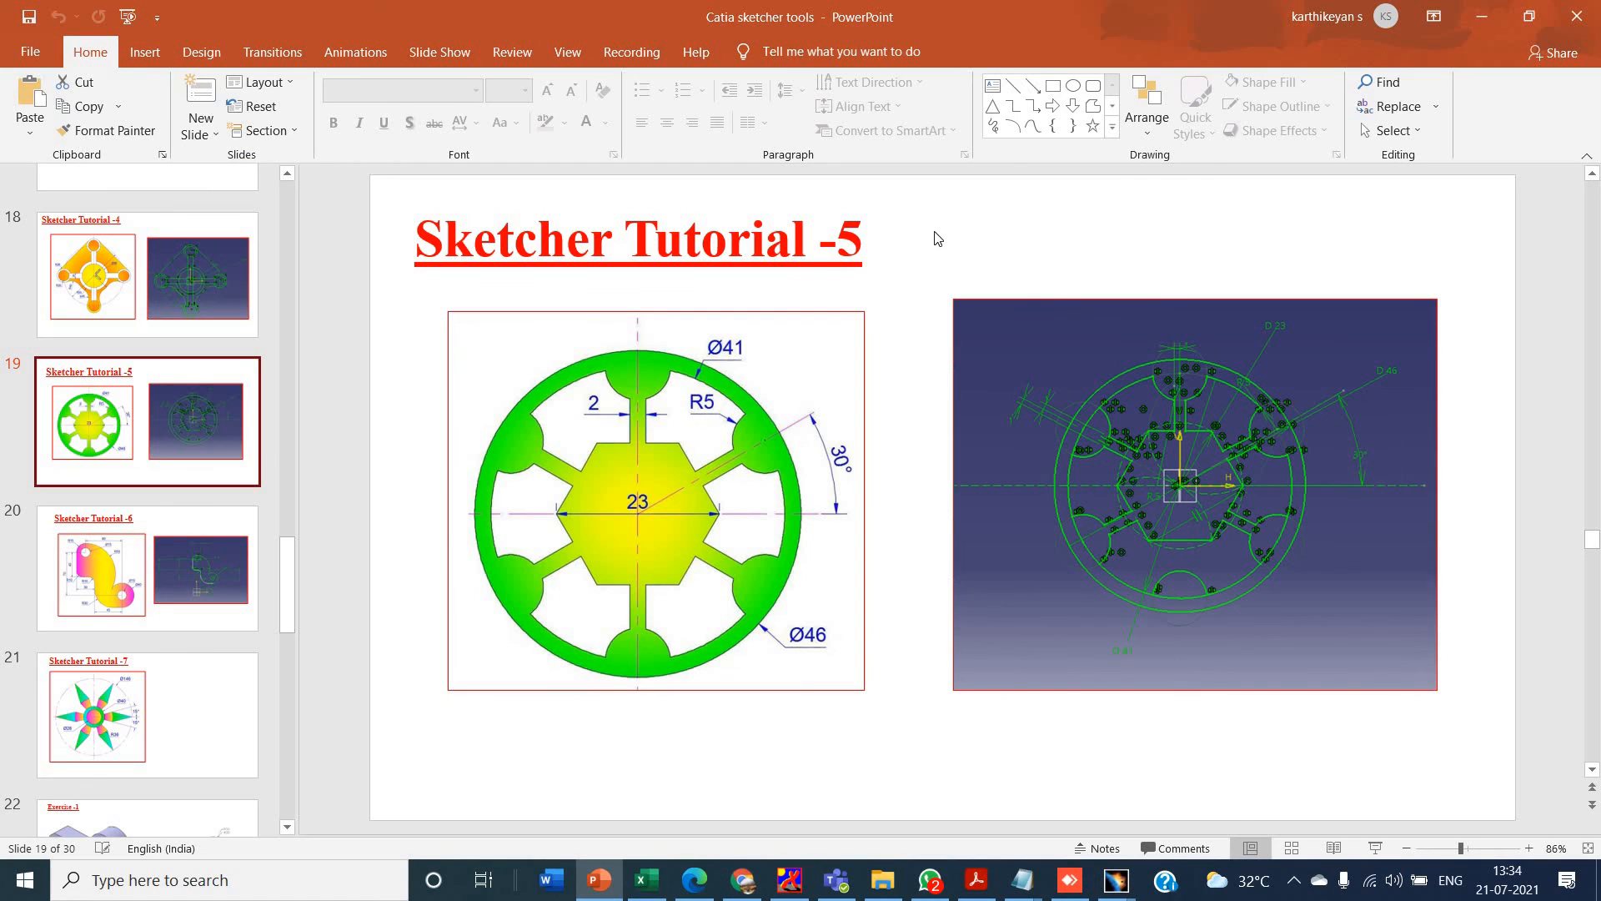
pyautogui.click(157, 549)
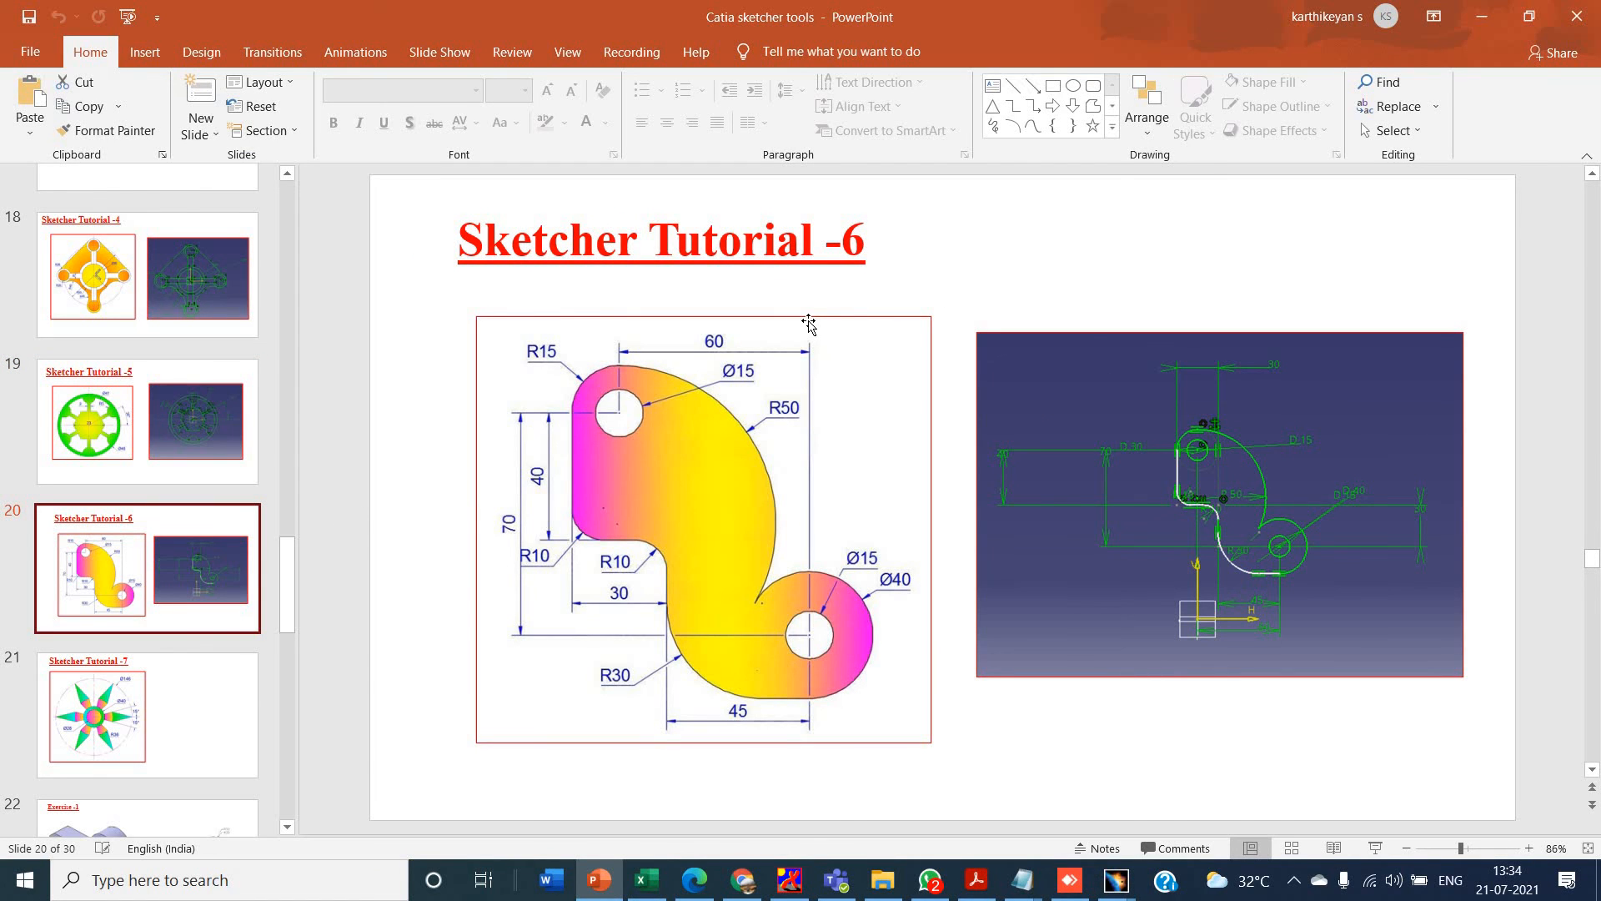